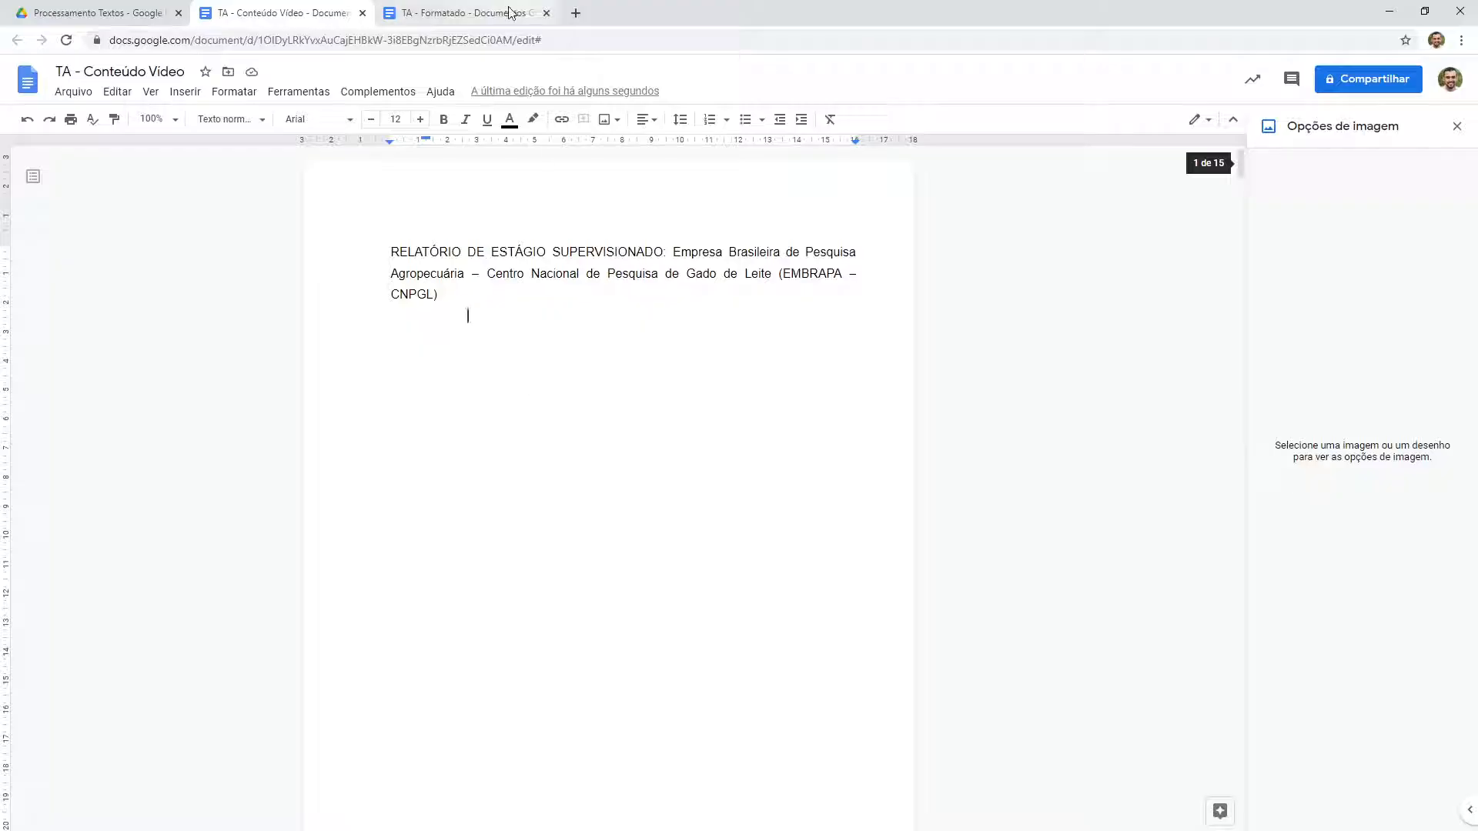
Step: Scroll through the unformatted report to review its content
scroll(548, 479, down, 5)
scroll(548, 478, down, 20)
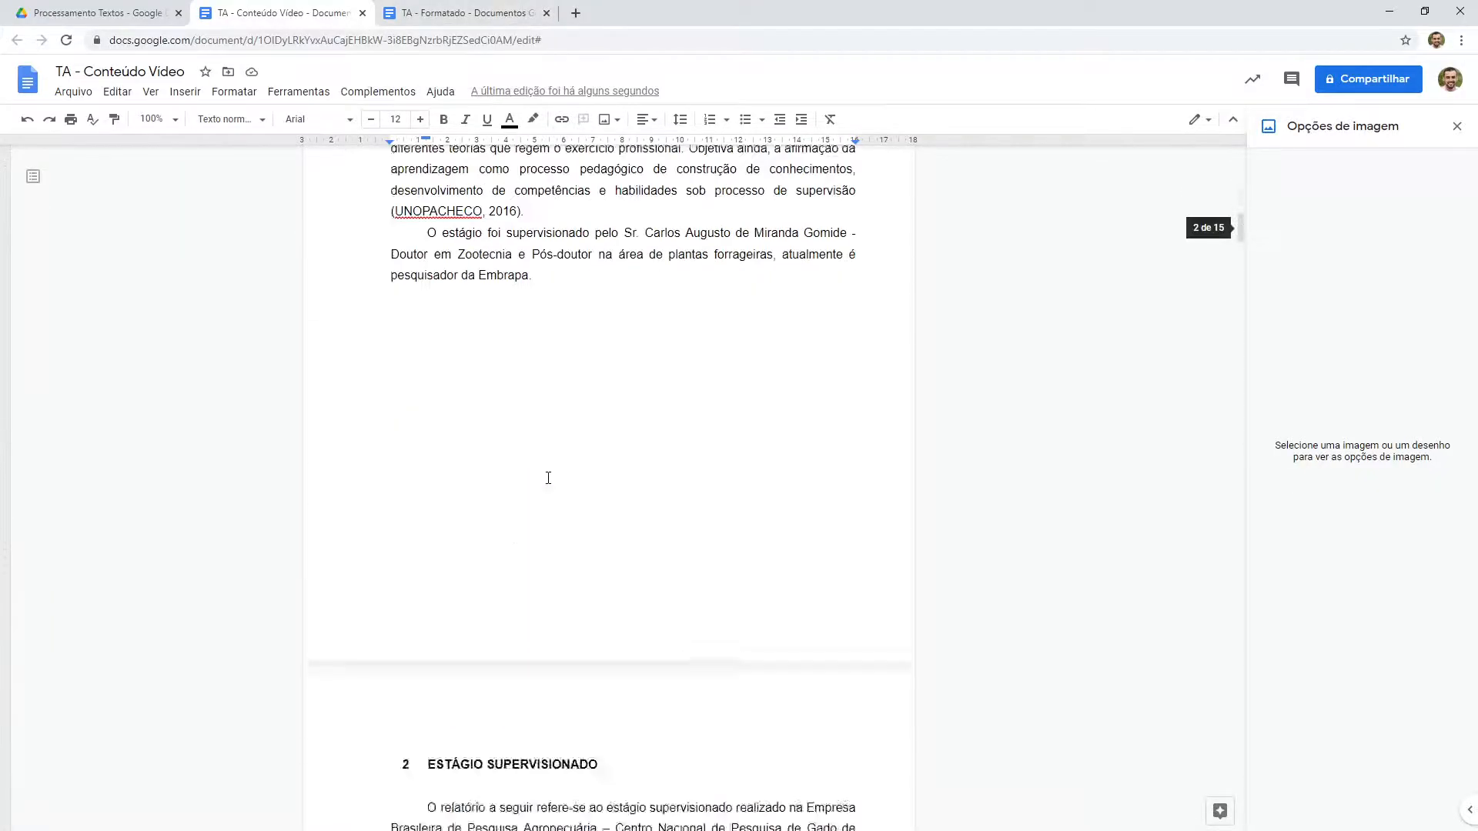
scroll(548, 478, down, 14)
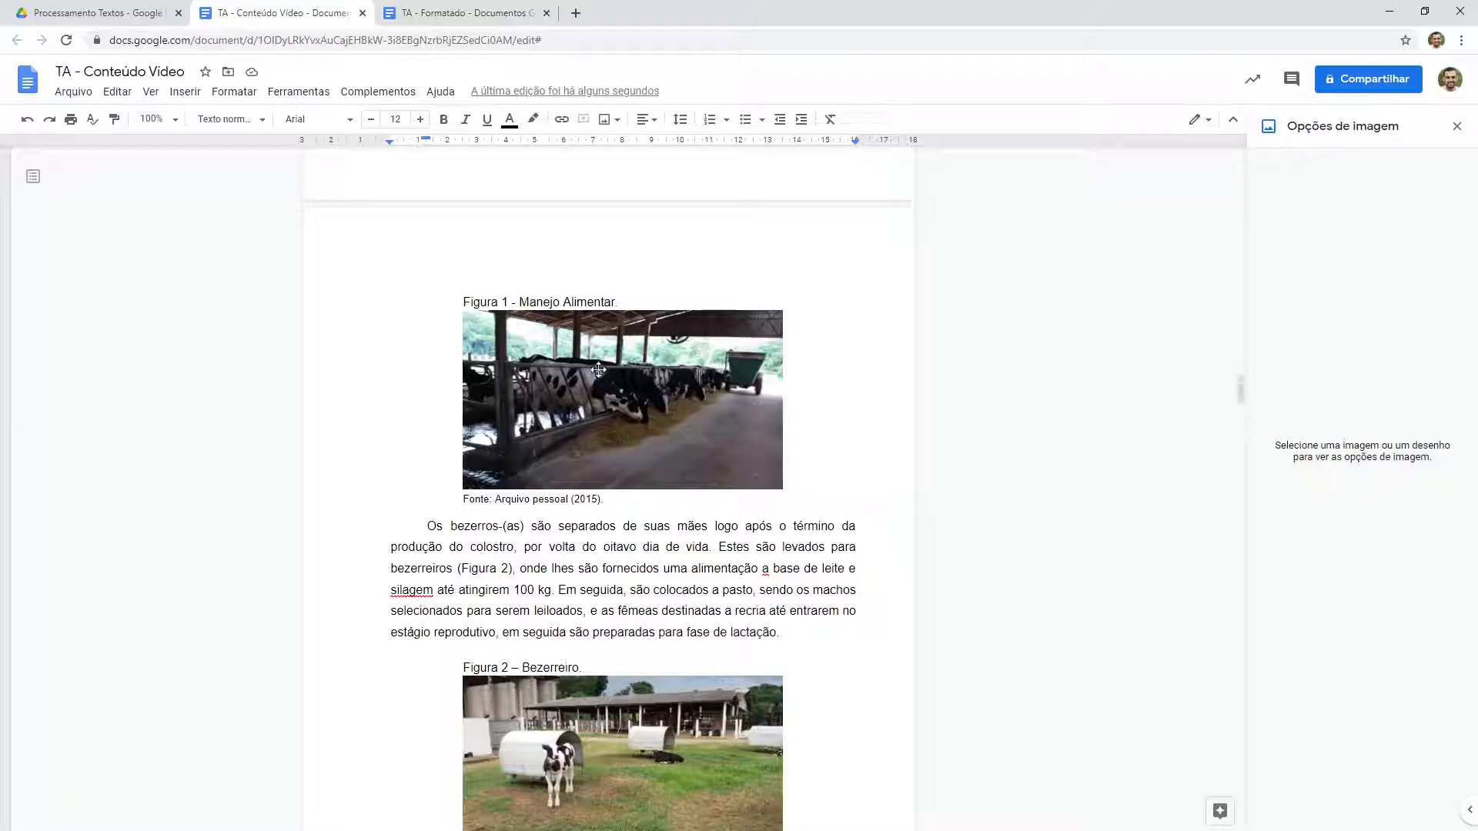
scroll(518, 473, up, 15)
scroll(517, 473, up, 20)
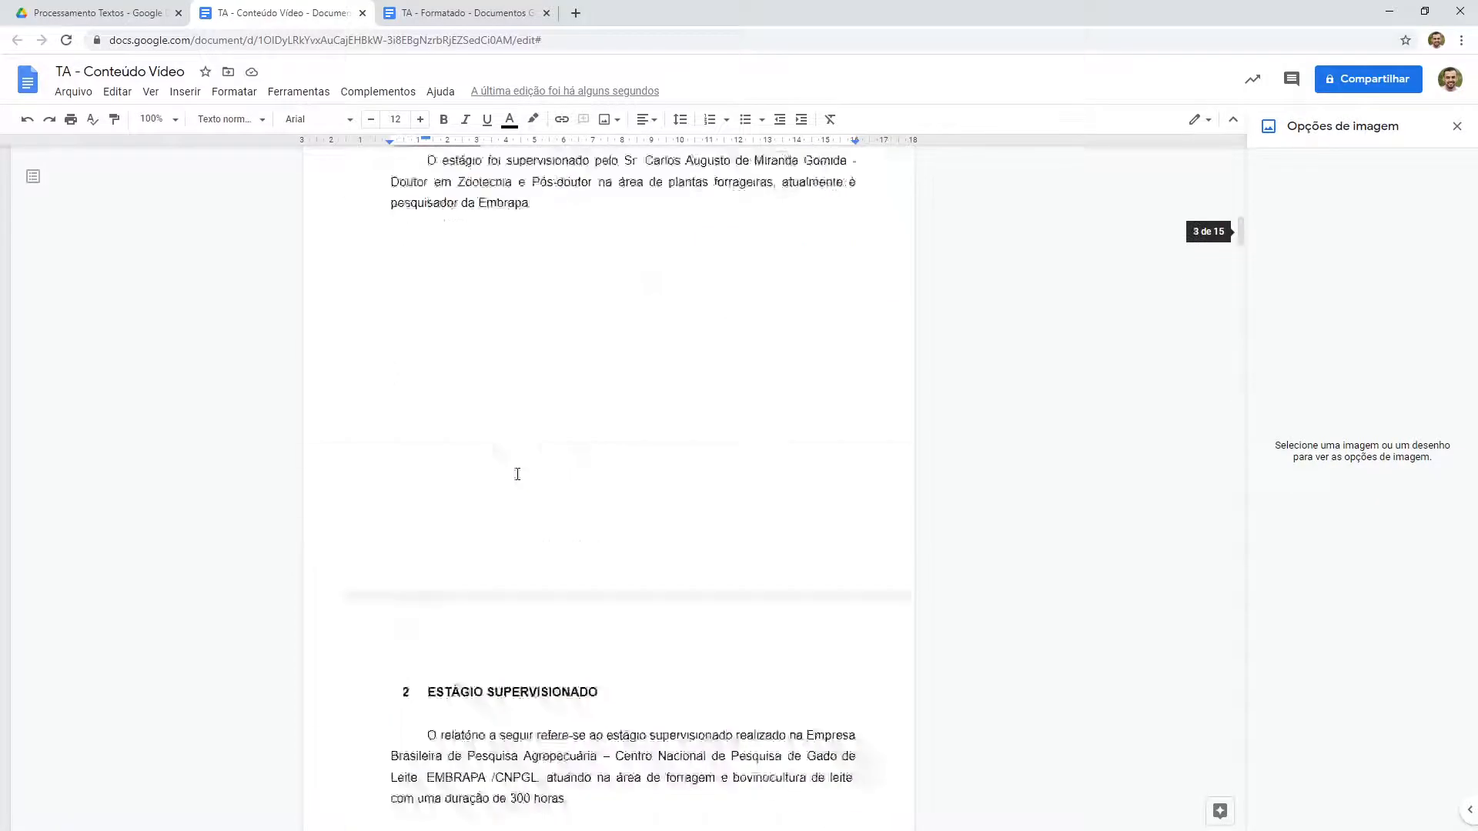
Step: Compare the TA - Formatado cover and its RELATÓRIO title against the unformatted document
click(460, 17)
scroll(540, 441, up, 5)
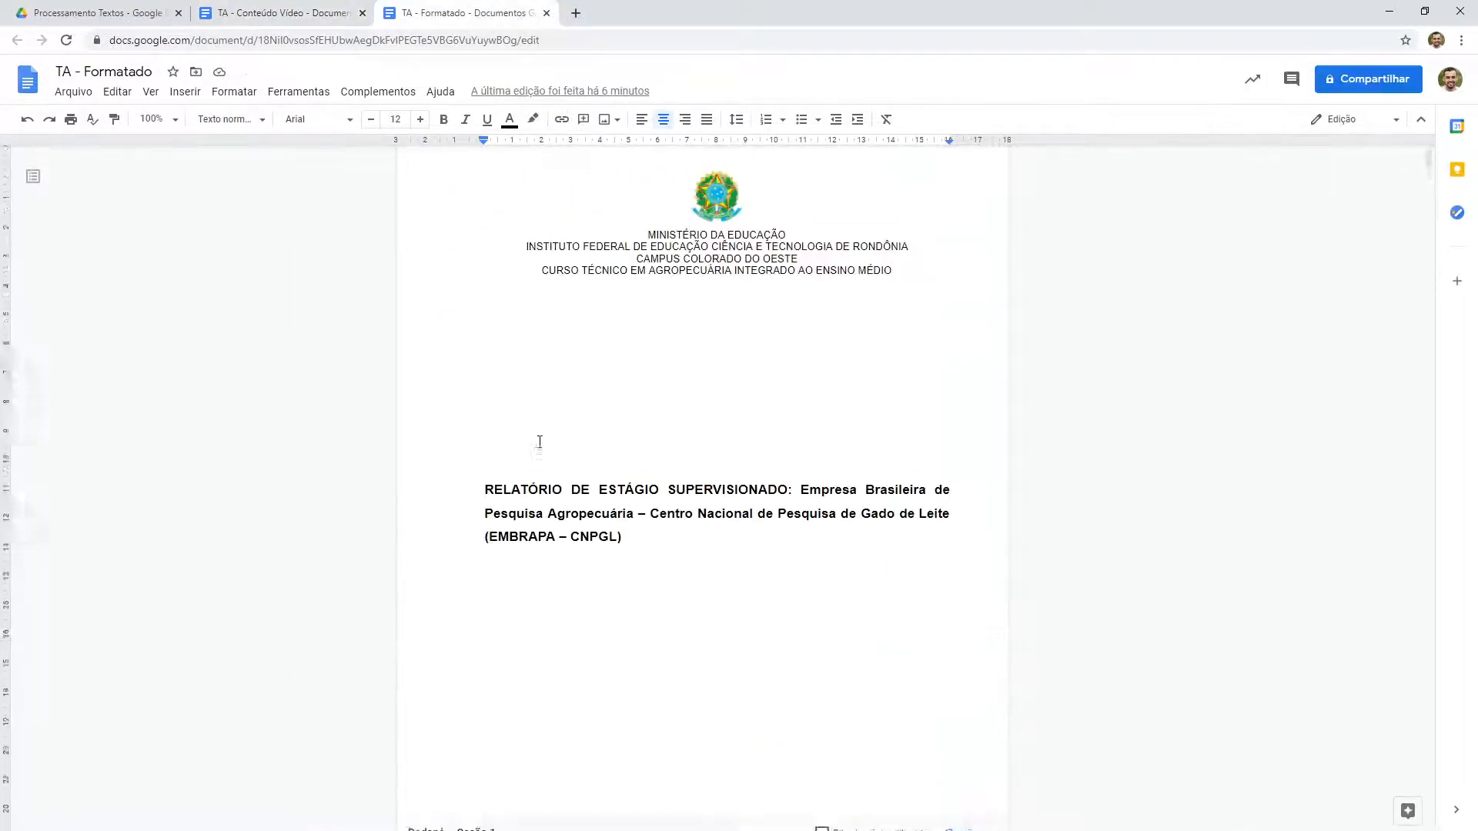
double_click(539, 441)
click(591, 437)
scroll(611, 387, down, 20)
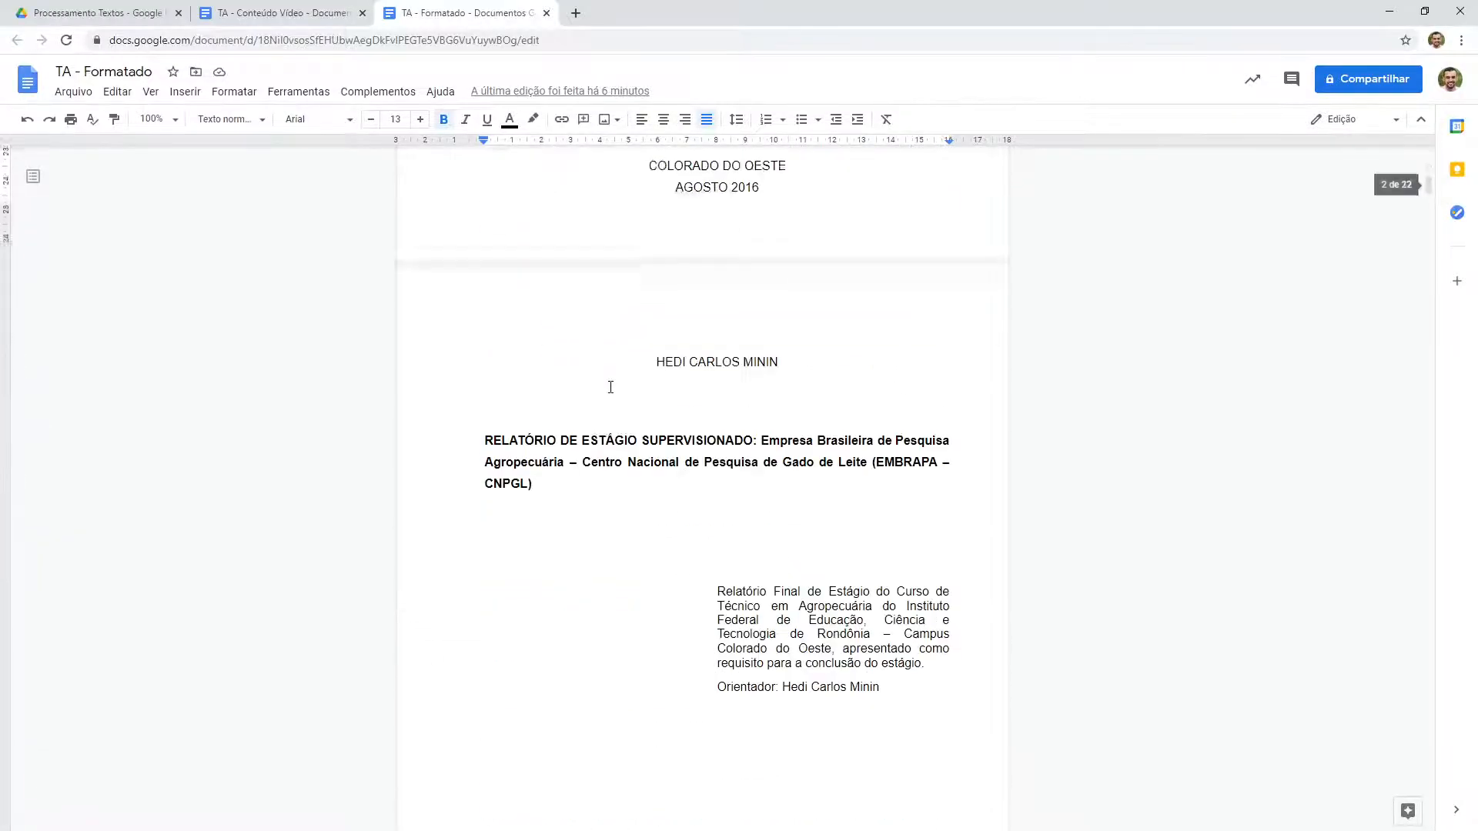
scroll(610, 387, down, 20)
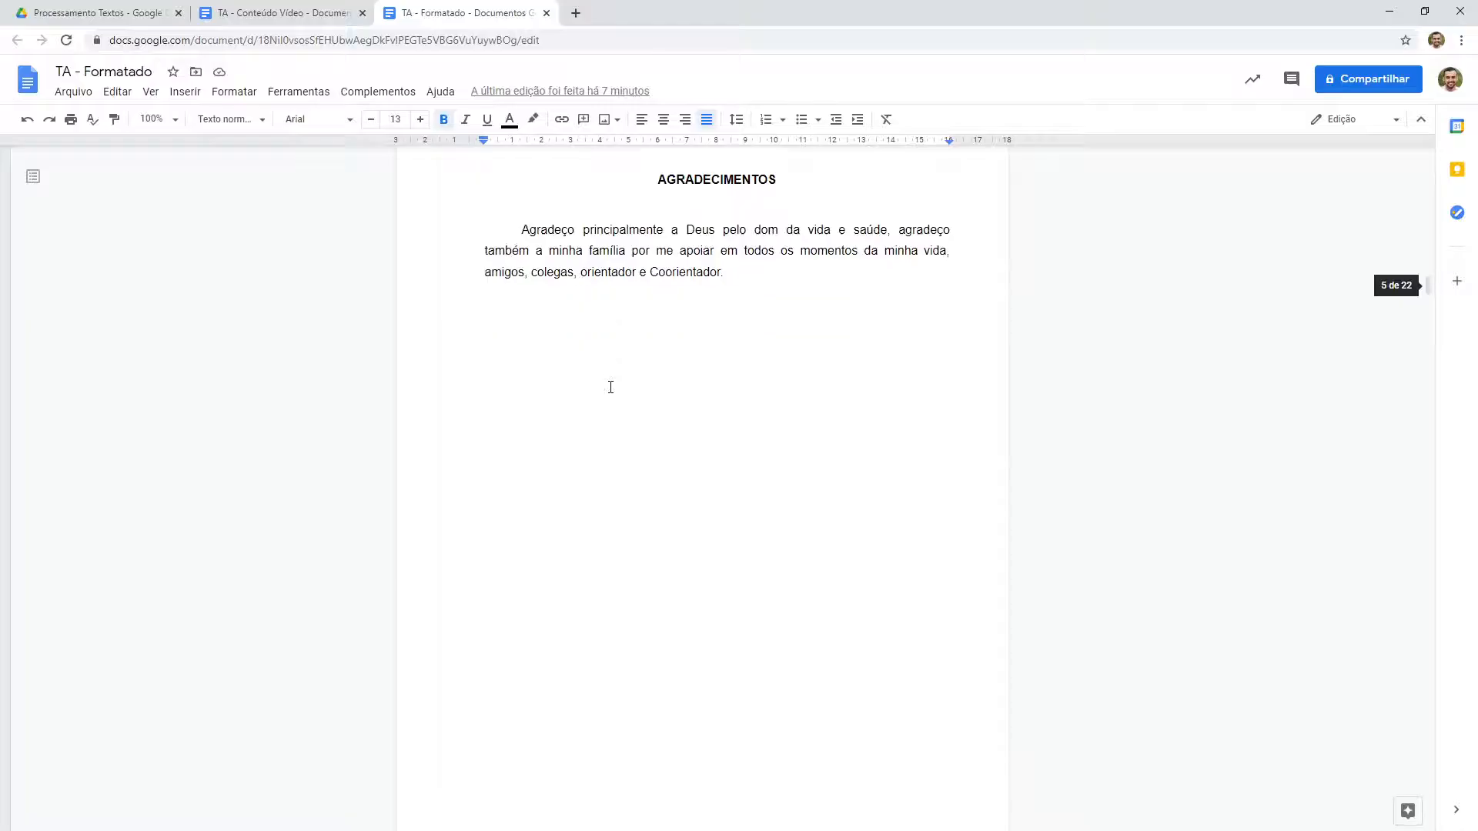
scroll(611, 387, down, 10)
scroll(611, 388, up, 15)
scroll(610, 387, up, 20)
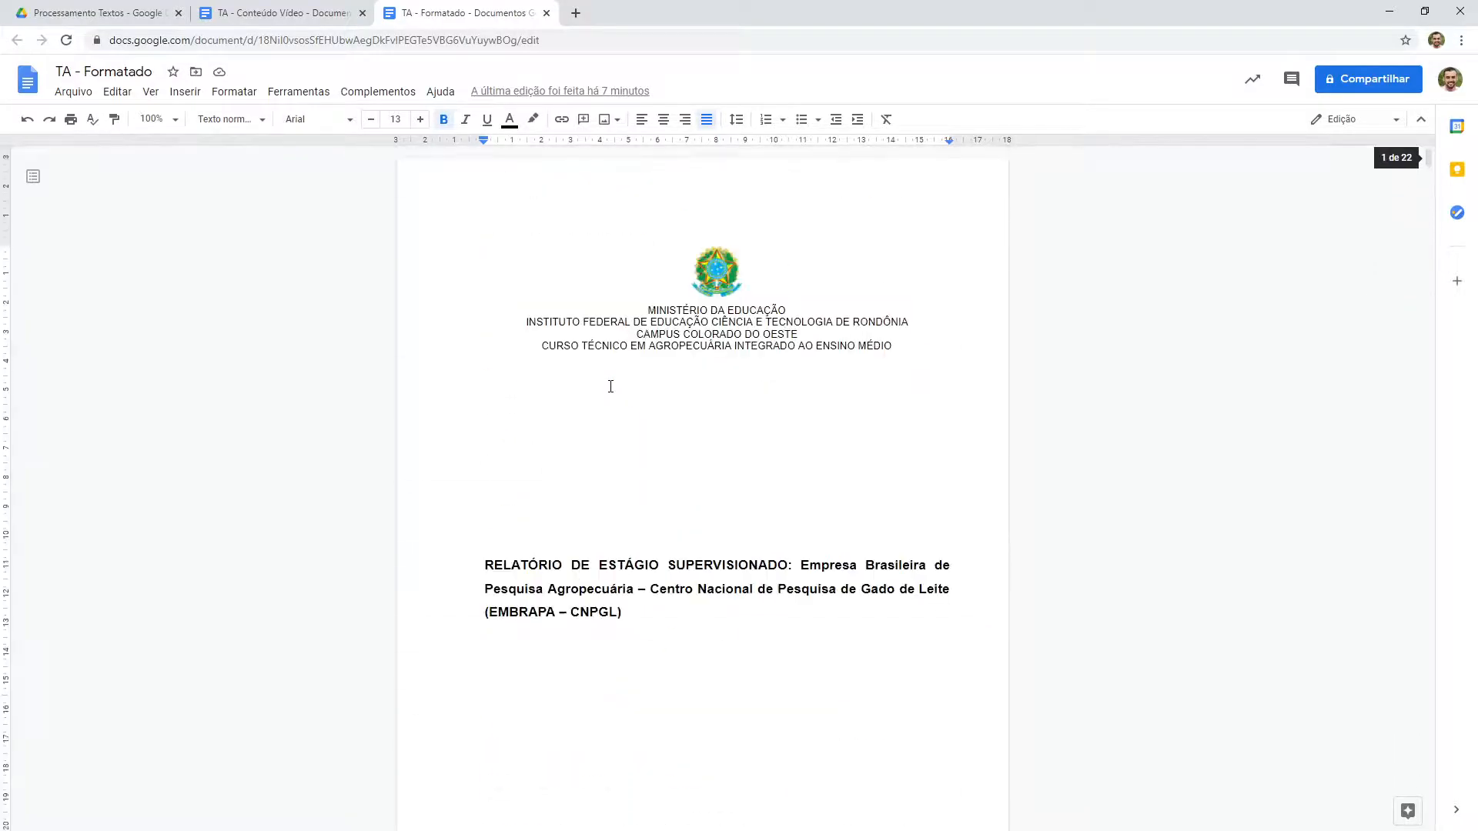
click(264, 10)
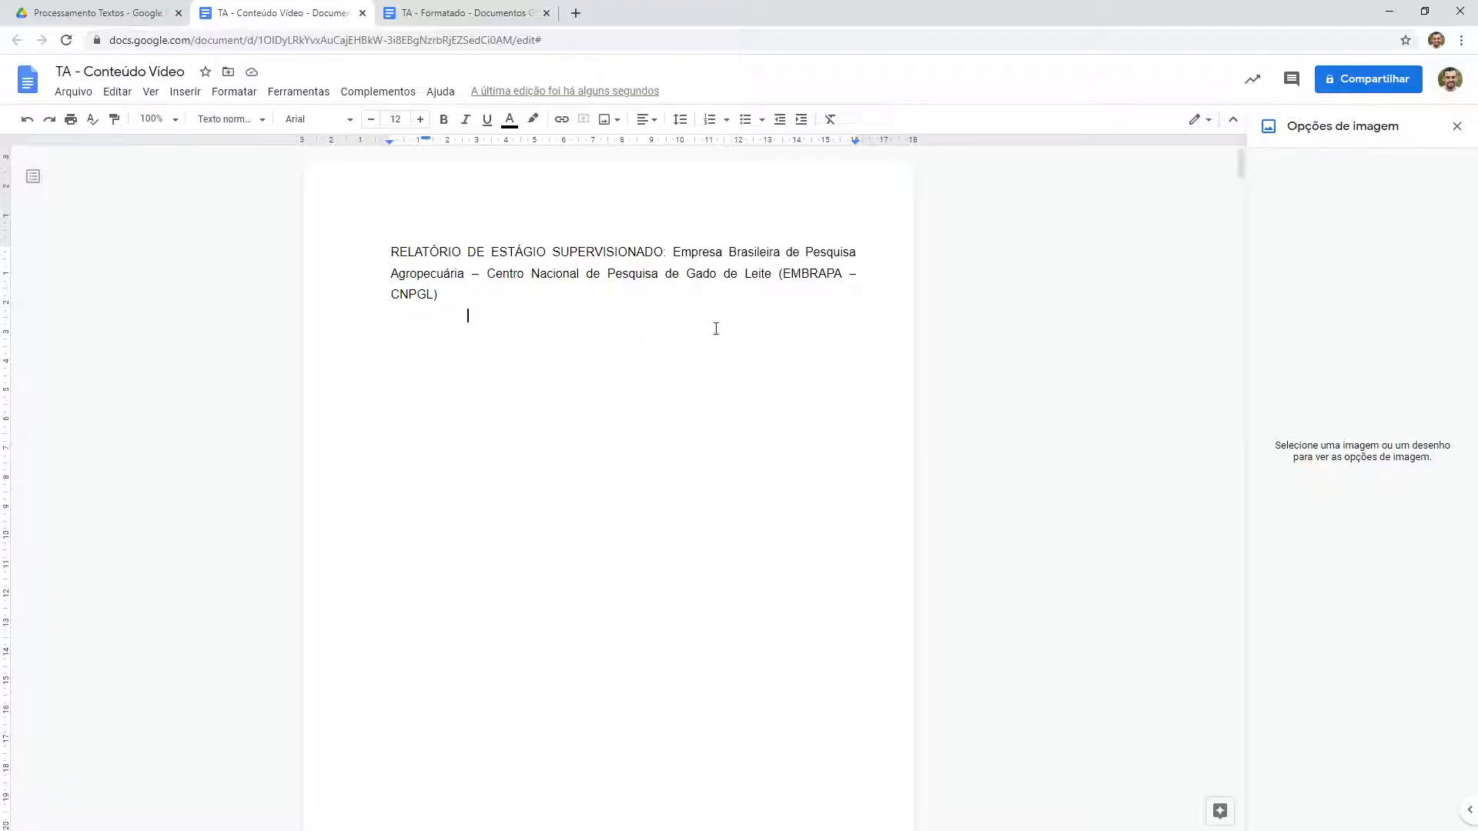
click(441, 13)
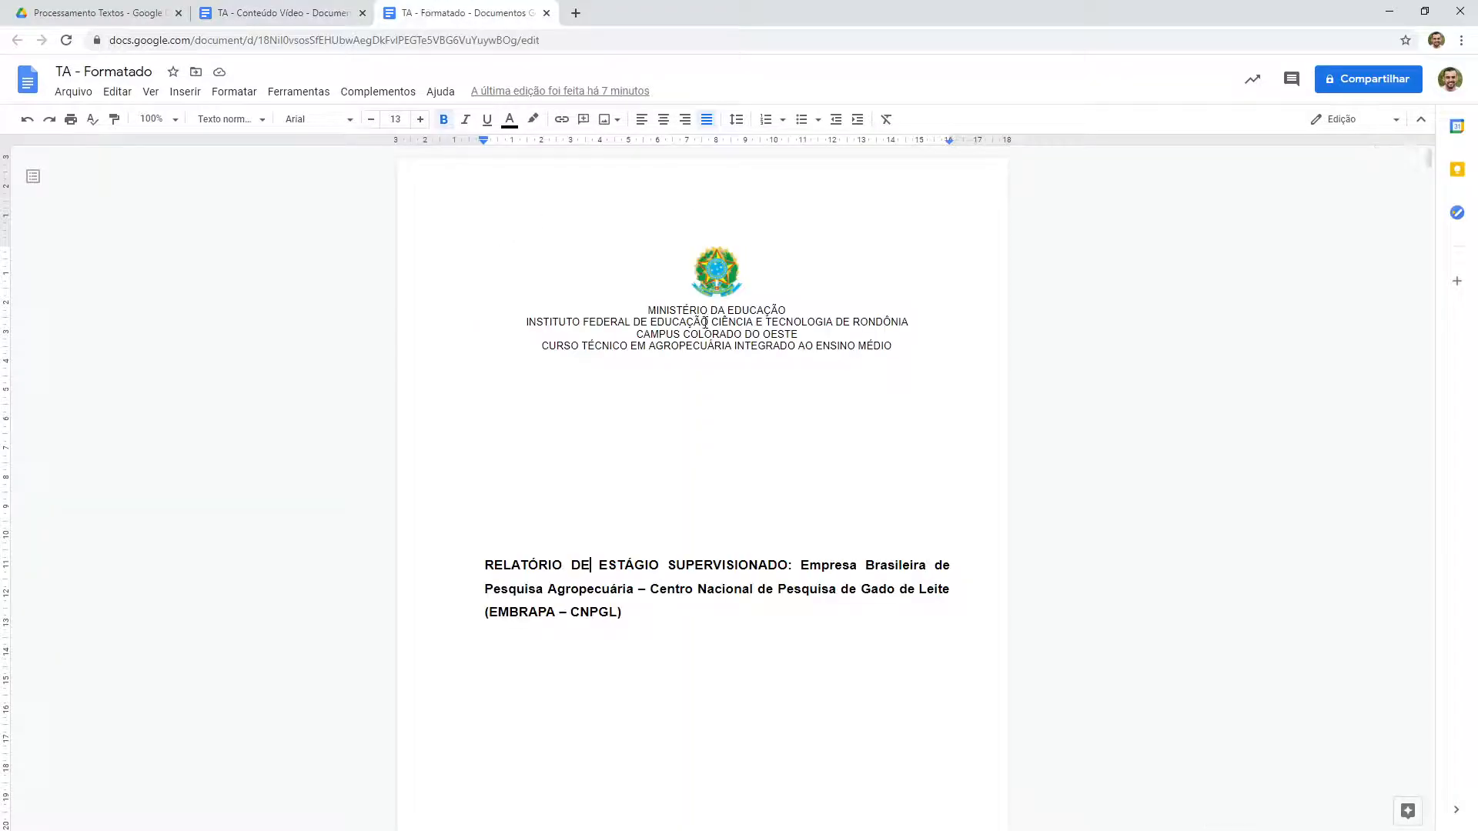
Step: Inspect the formatted report's header crest and its four institution text lines
double_click(637, 257)
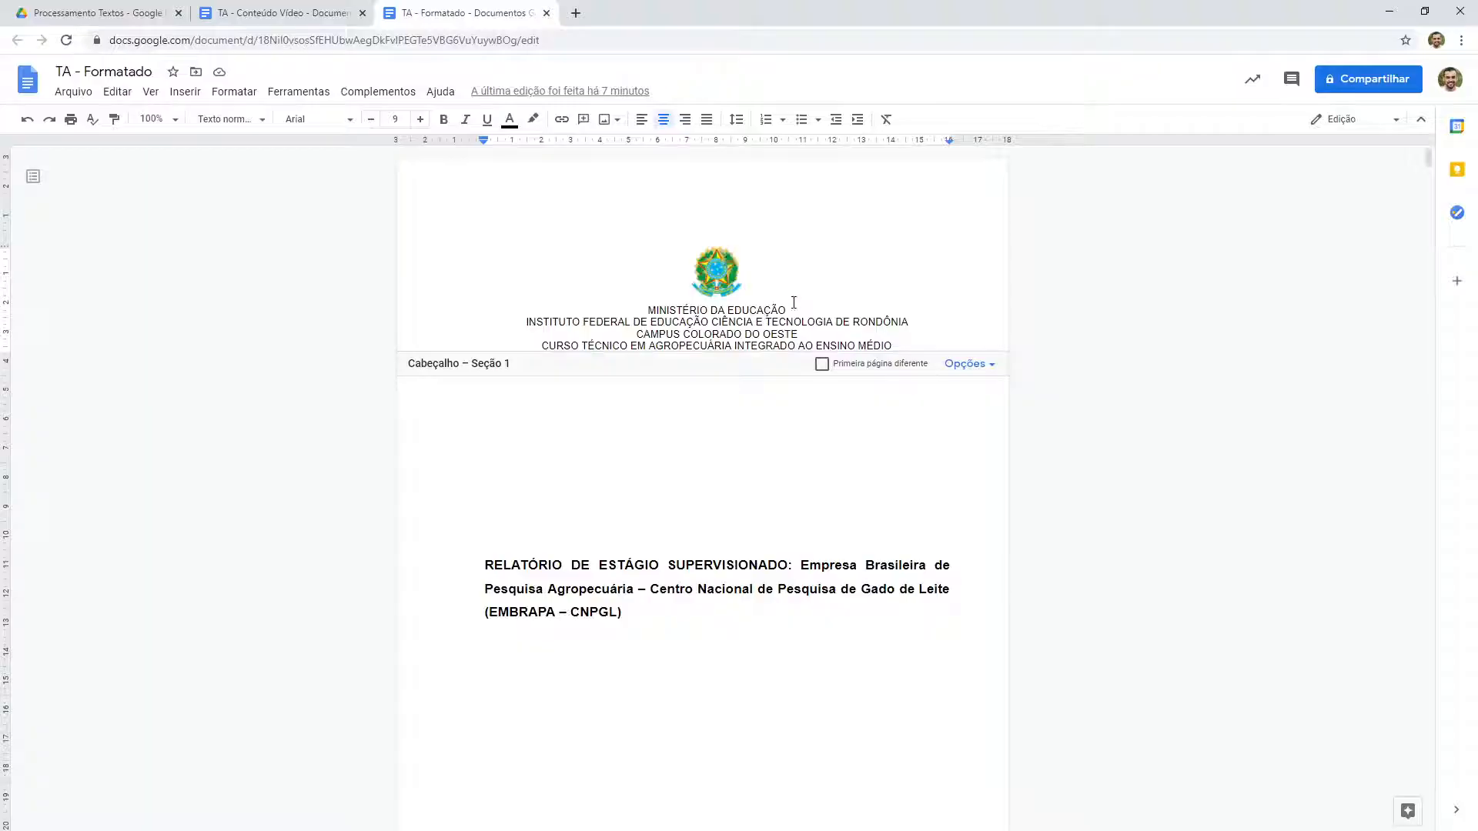
click(724, 276)
click(753, 281)
drag(915, 346, 582, 278)
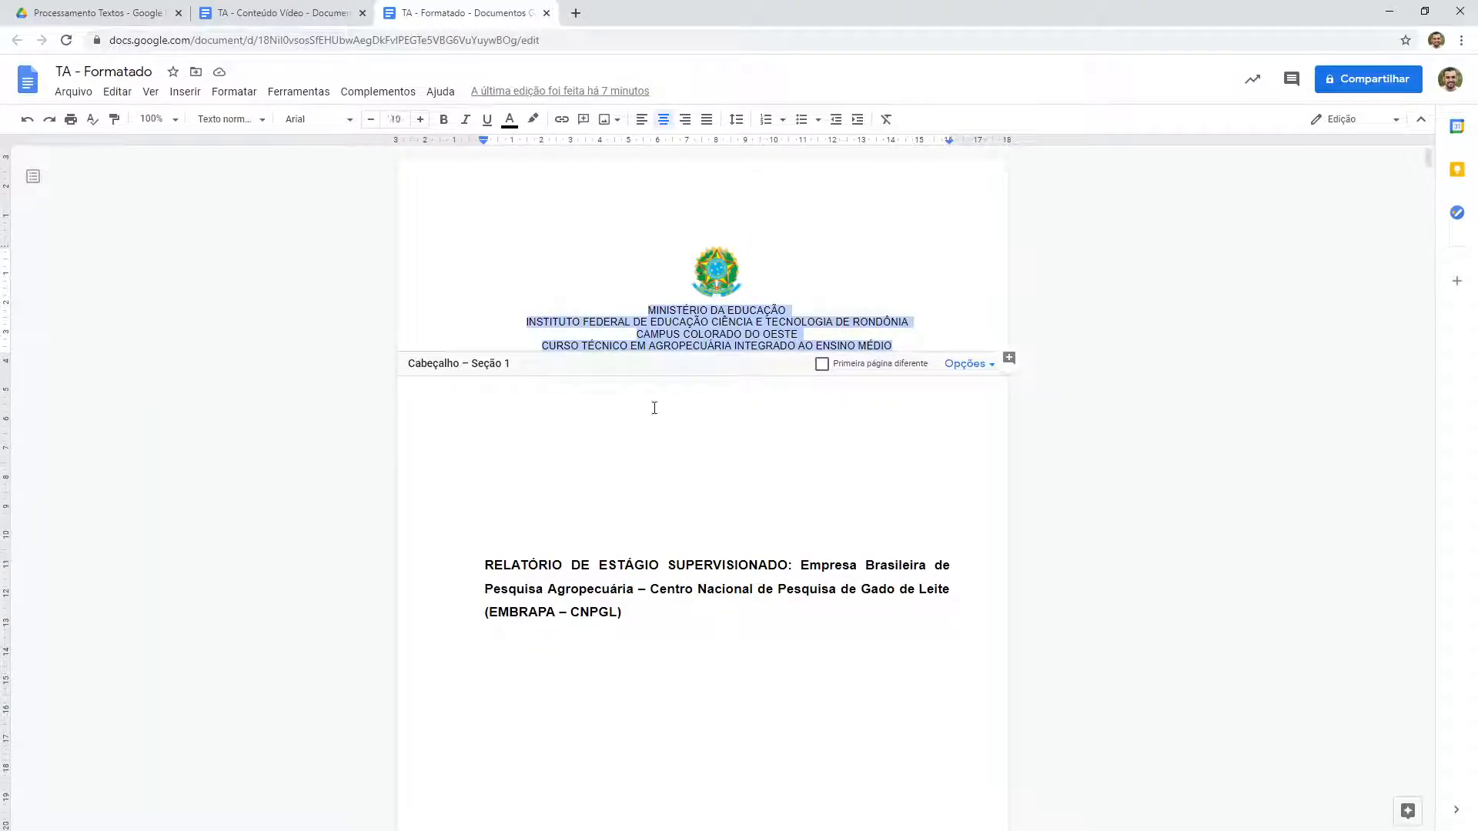
Step: Check the AGOSTO 2016 footer lines, then open the TA - Conteúdo Vídeo header for editing
scroll(654, 408, down, 7)
double_click(696, 408)
click(779, 416)
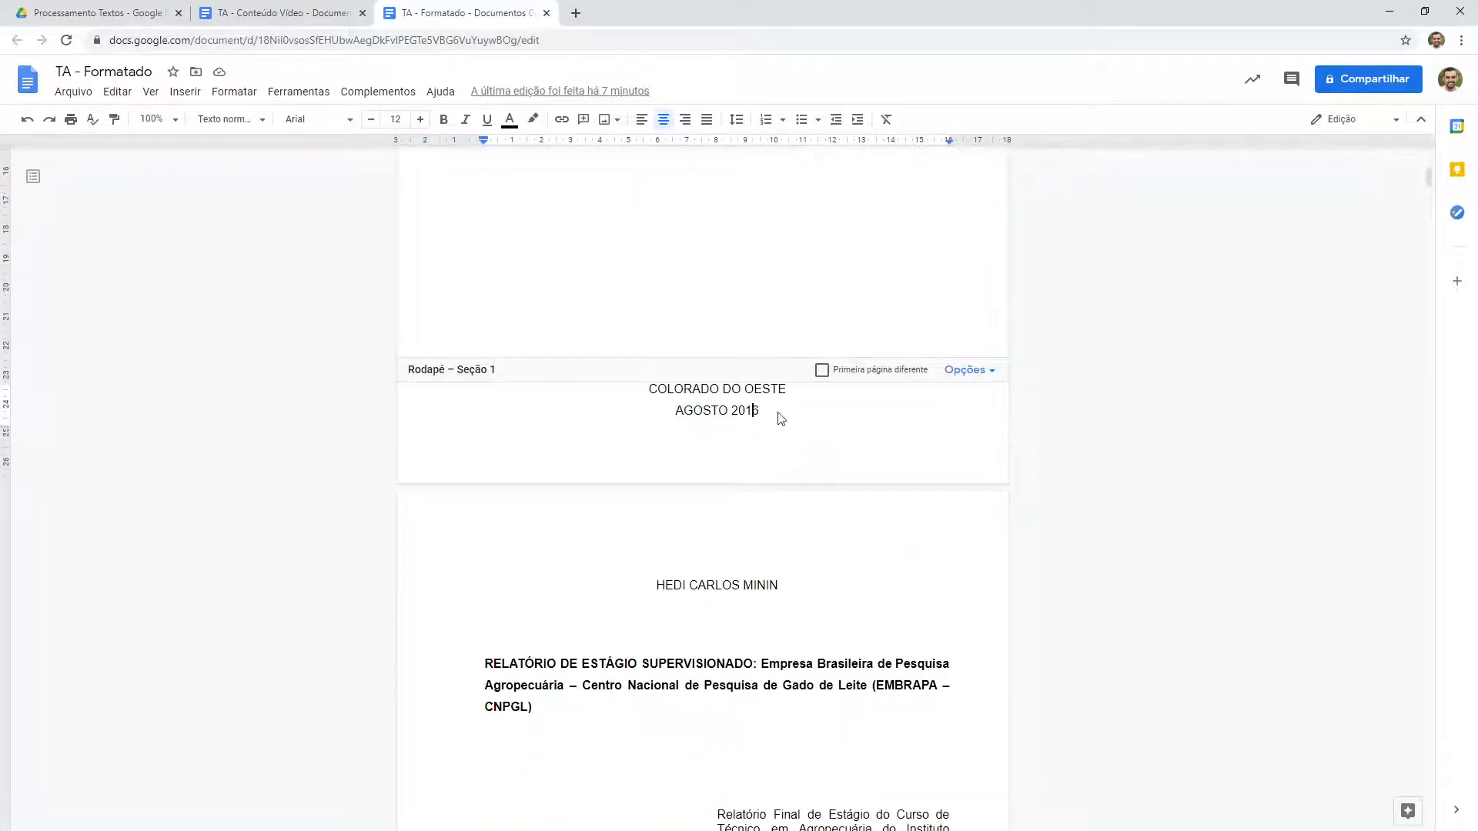
drag(778, 415, 636, 396)
click(634, 408)
scroll(724, 411, up, 7)
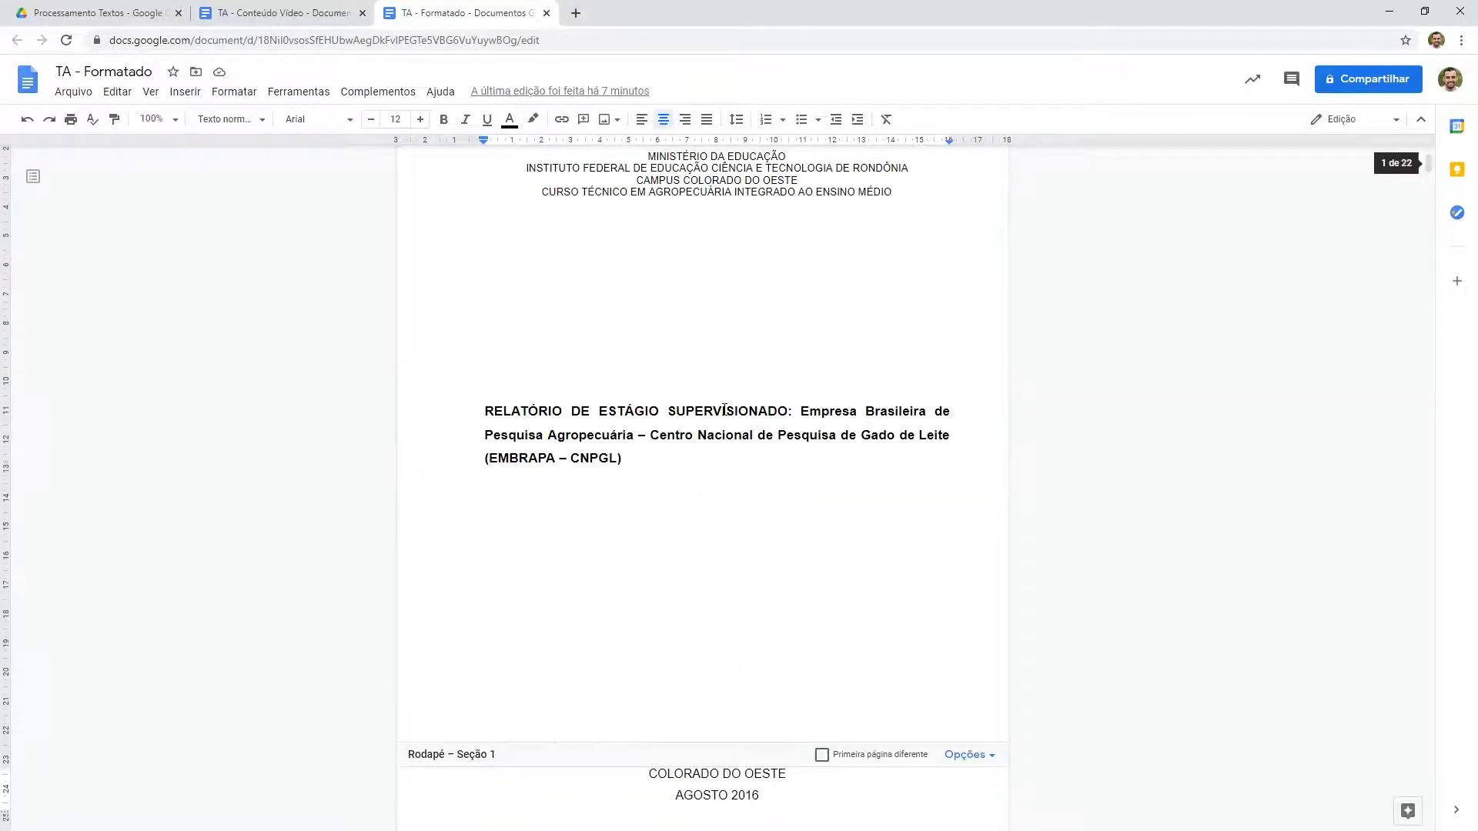
click(329, 23)
double_click(580, 189)
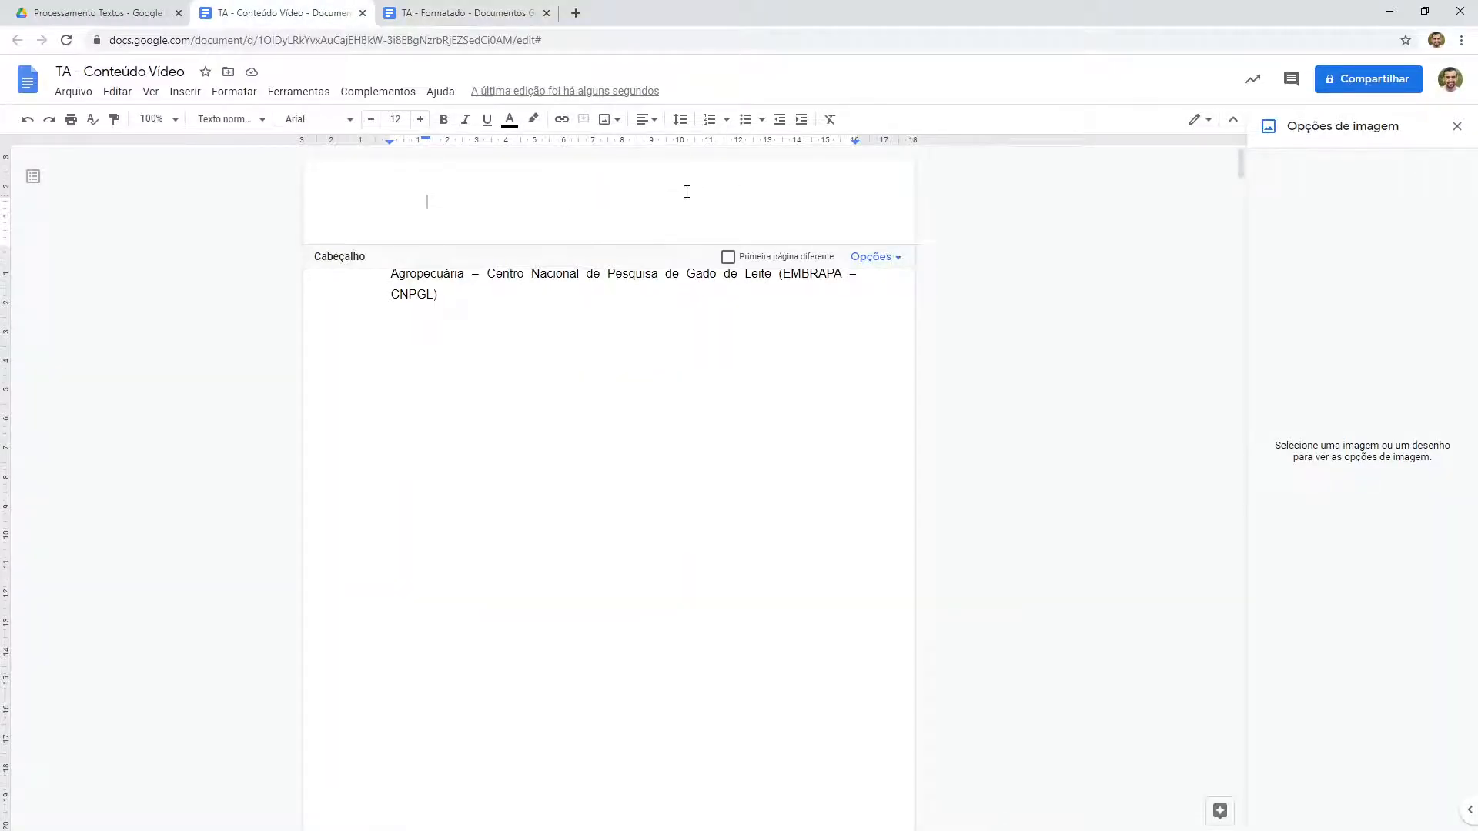
Step: Check page 1's footer and header, glancing at the formatted cover for reference
scroll(653, 241, down, 8)
click(565, 372)
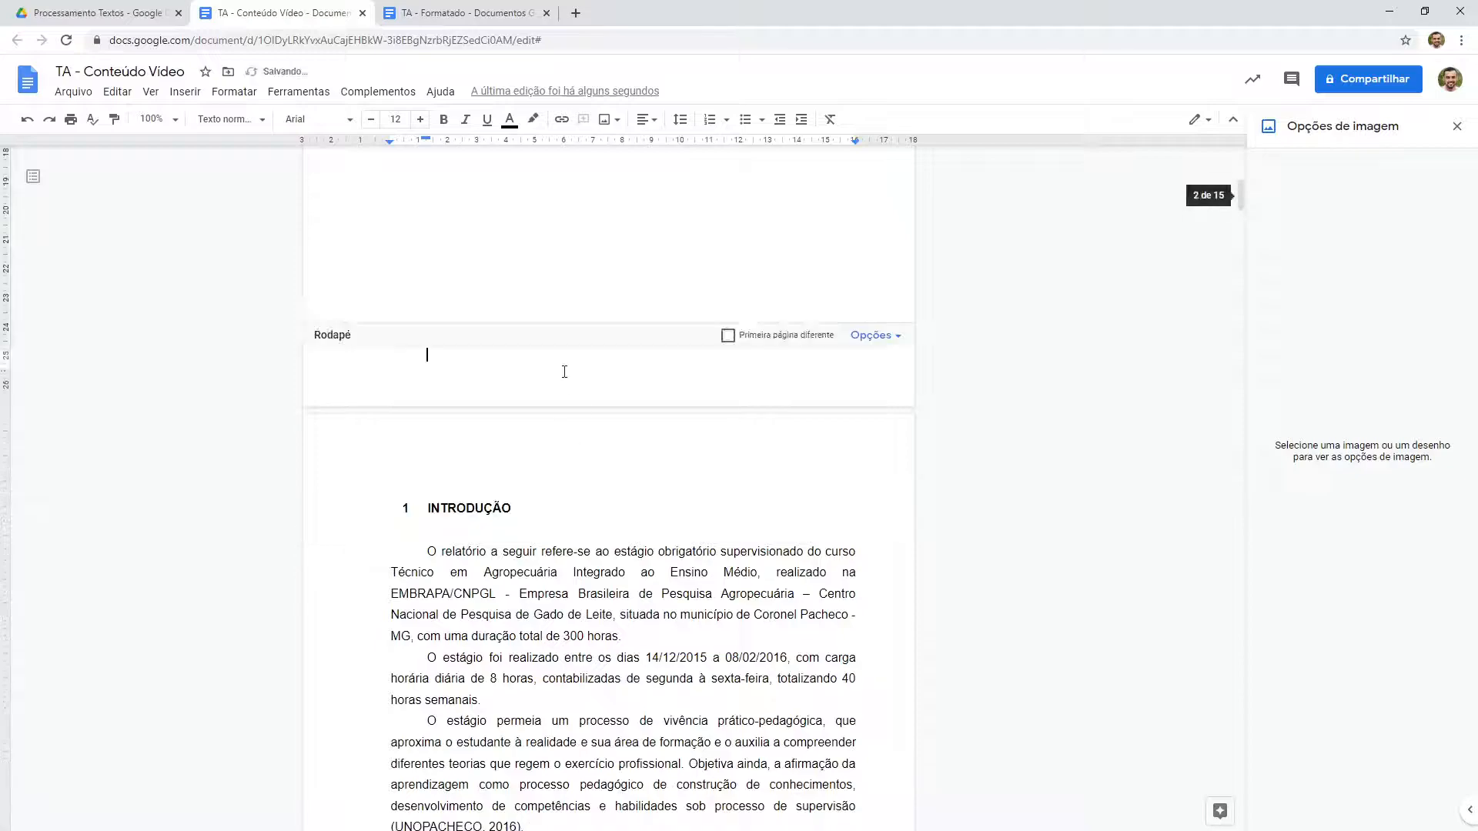
scroll(488, 372, up, 10)
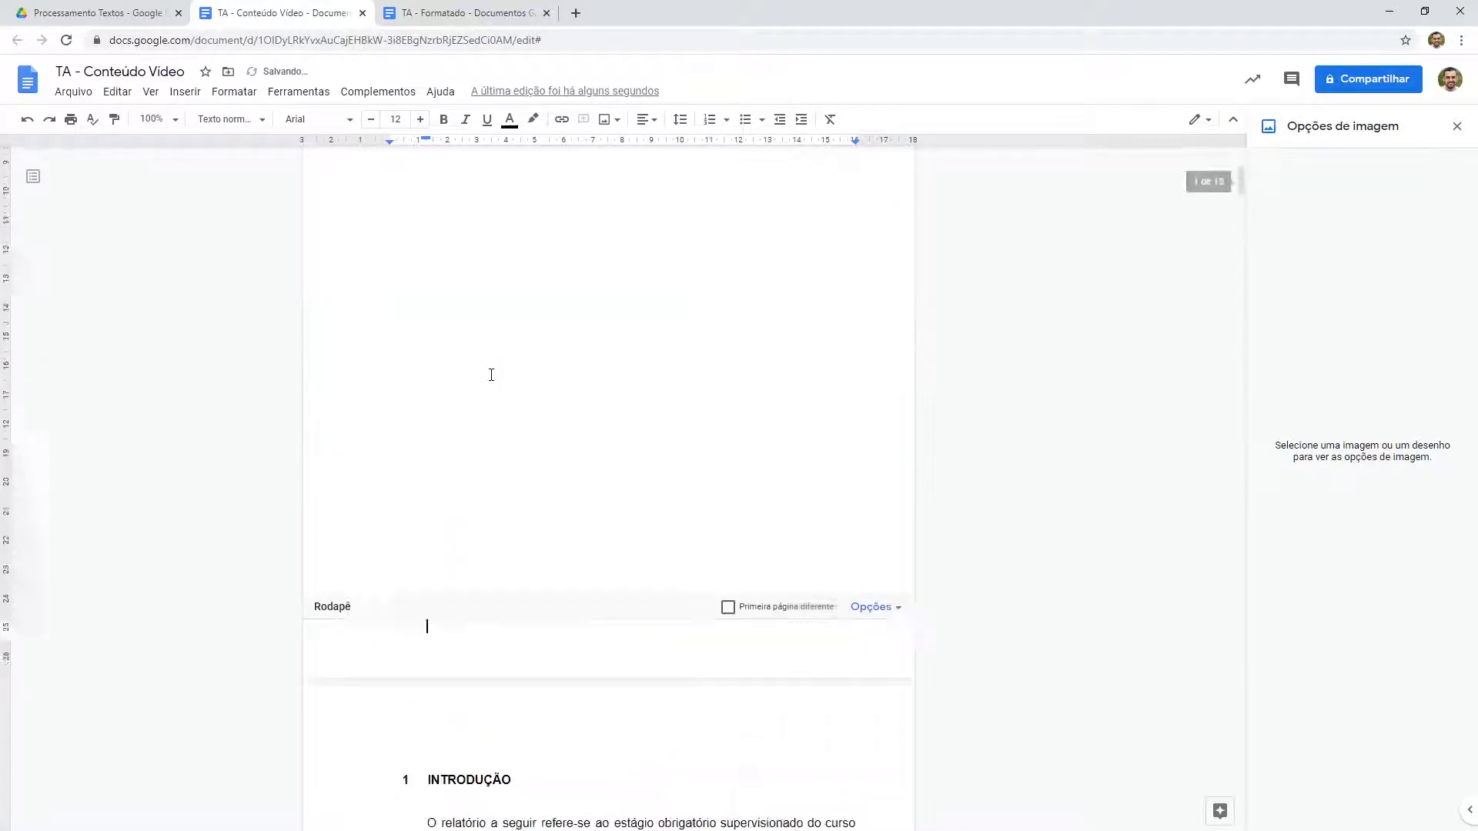
double_click(581, 200)
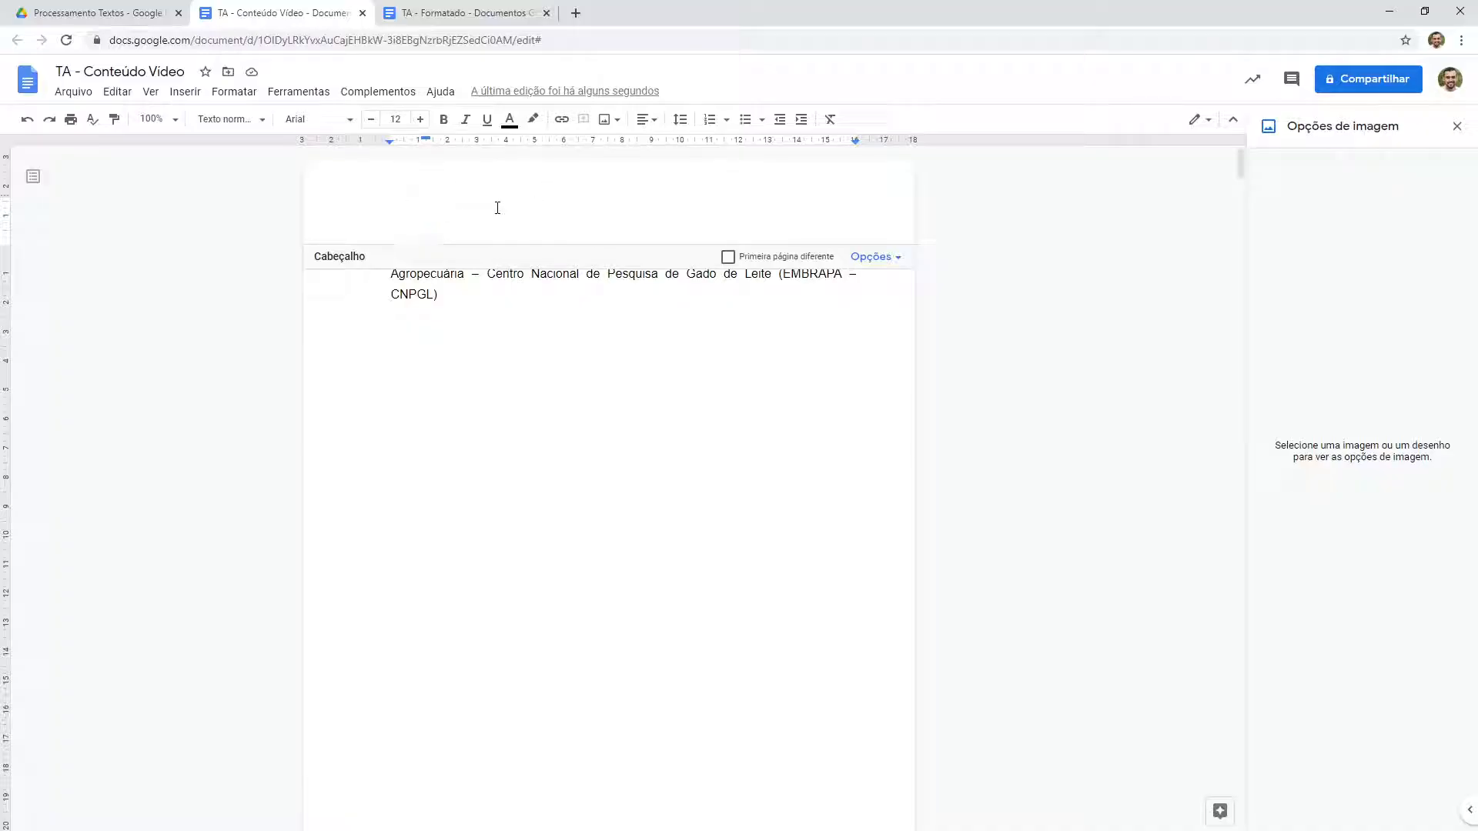
click(455, 12)
click(331, 9)
Step: Upload brasao_rfb.png into the header and set its width to 1.75 cm
click(185, 91)
mouse_move(197, 124)
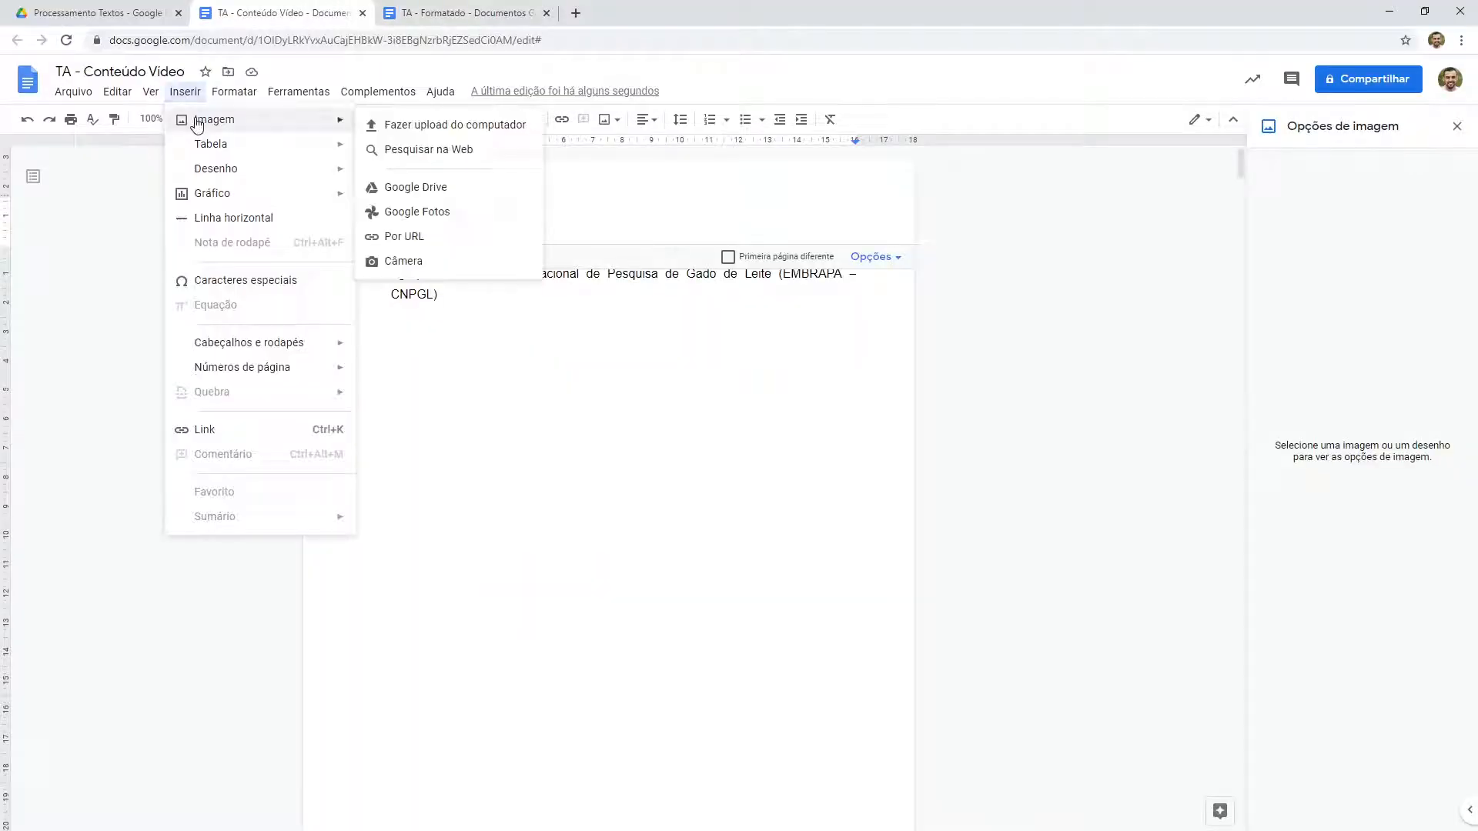
click(442, 125)
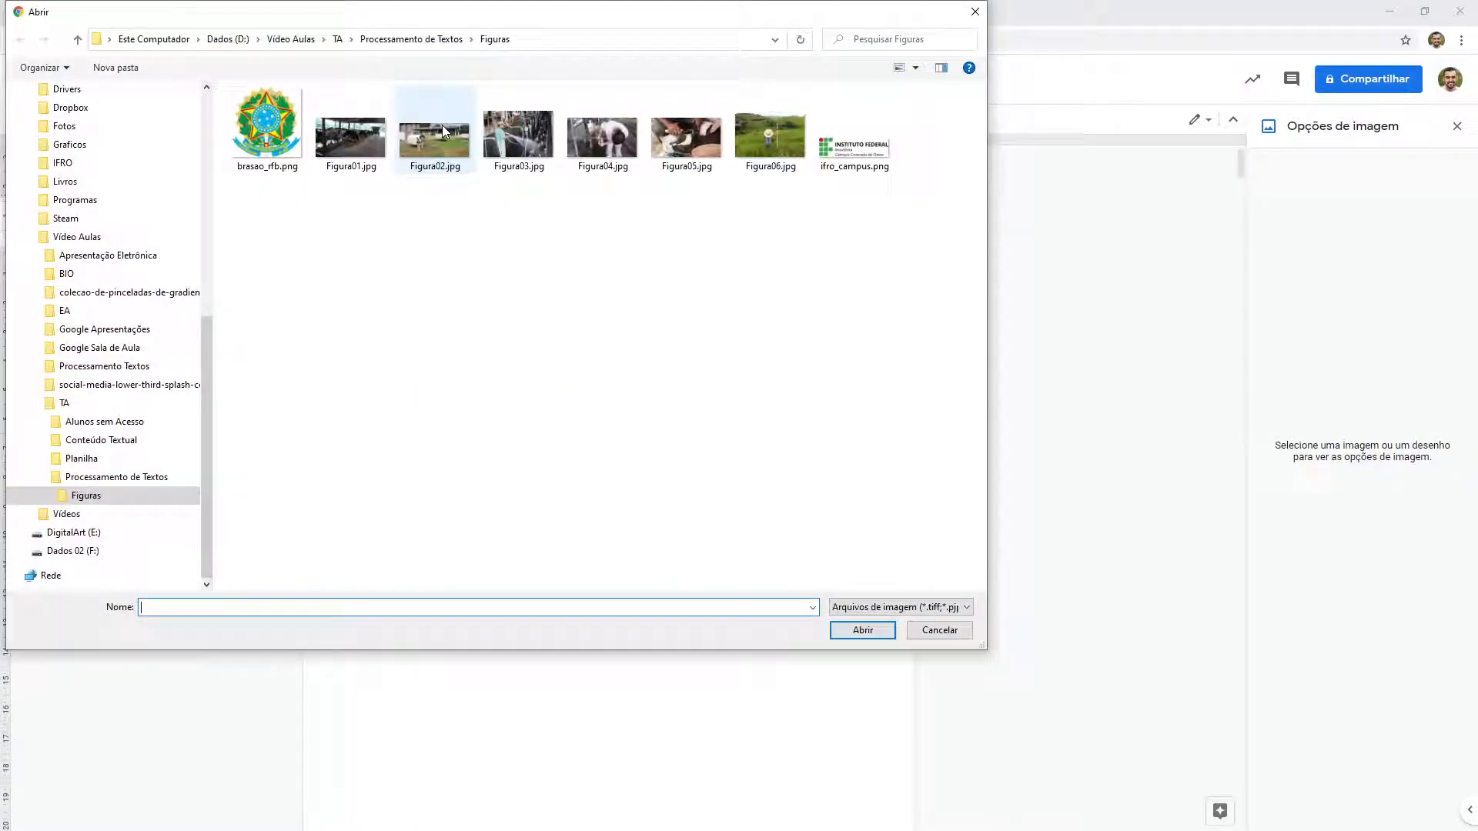
double_click(285, 119)
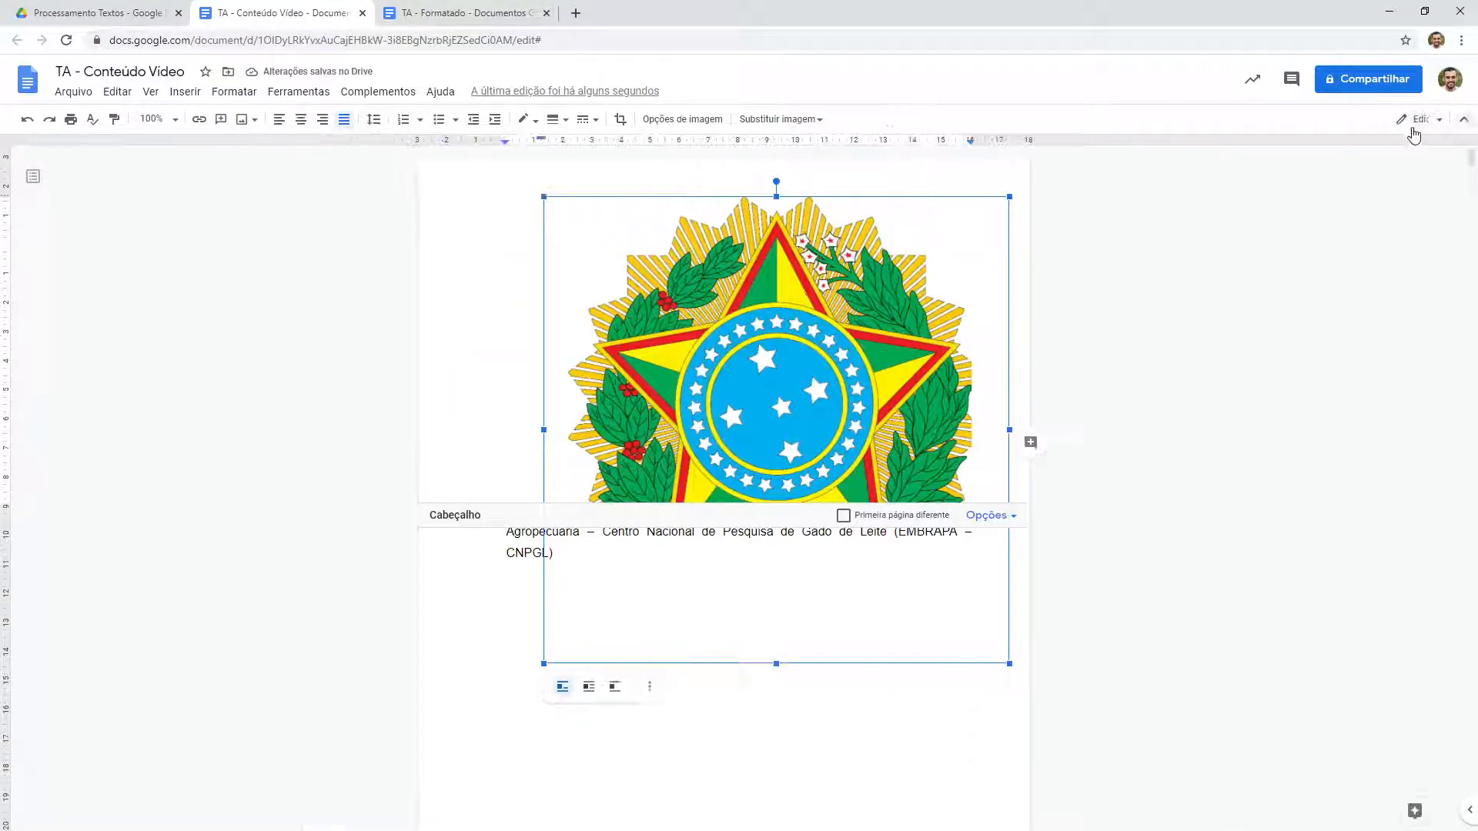
click(693, 123)
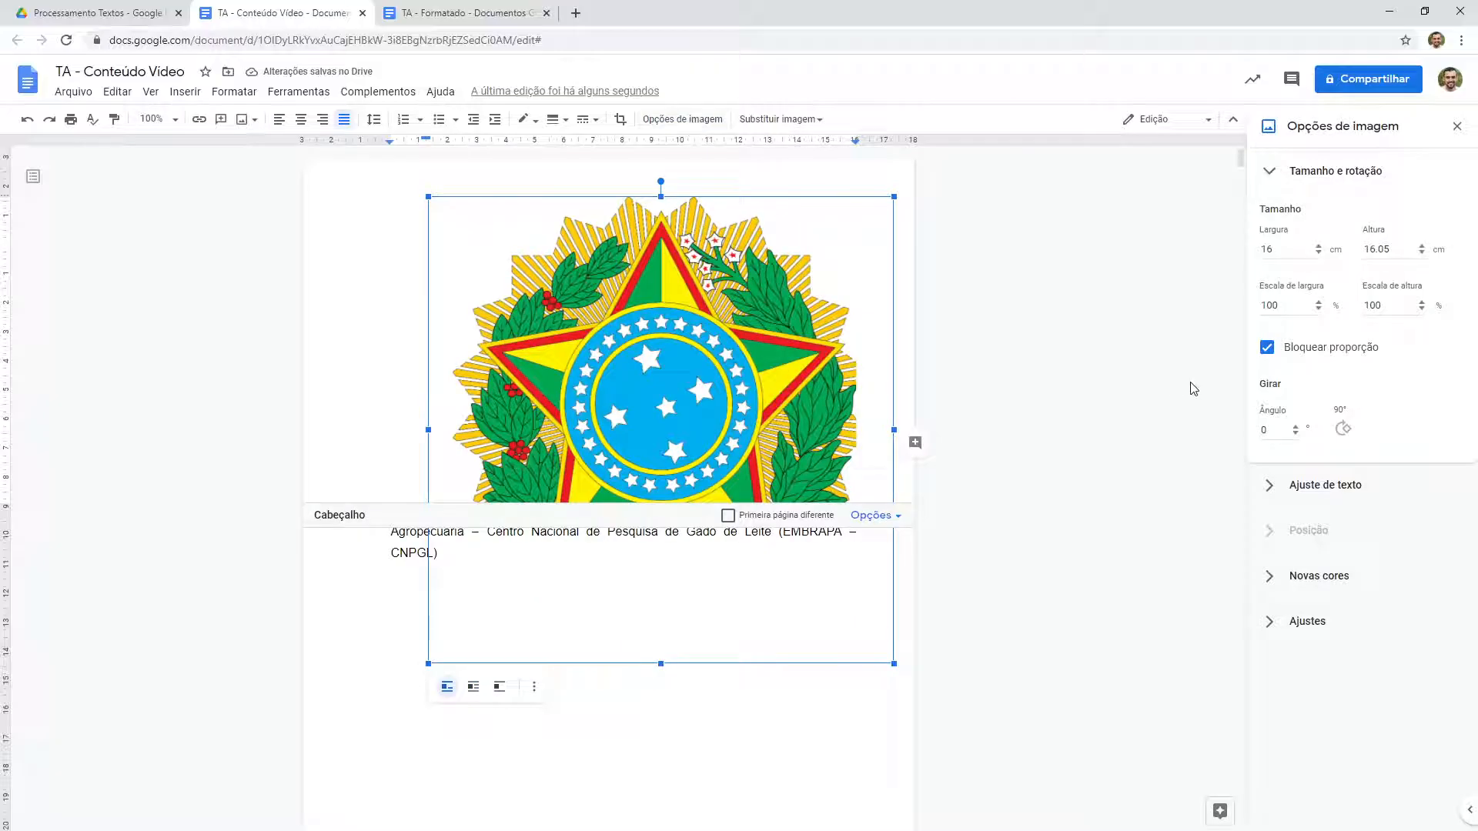
text(1.75)
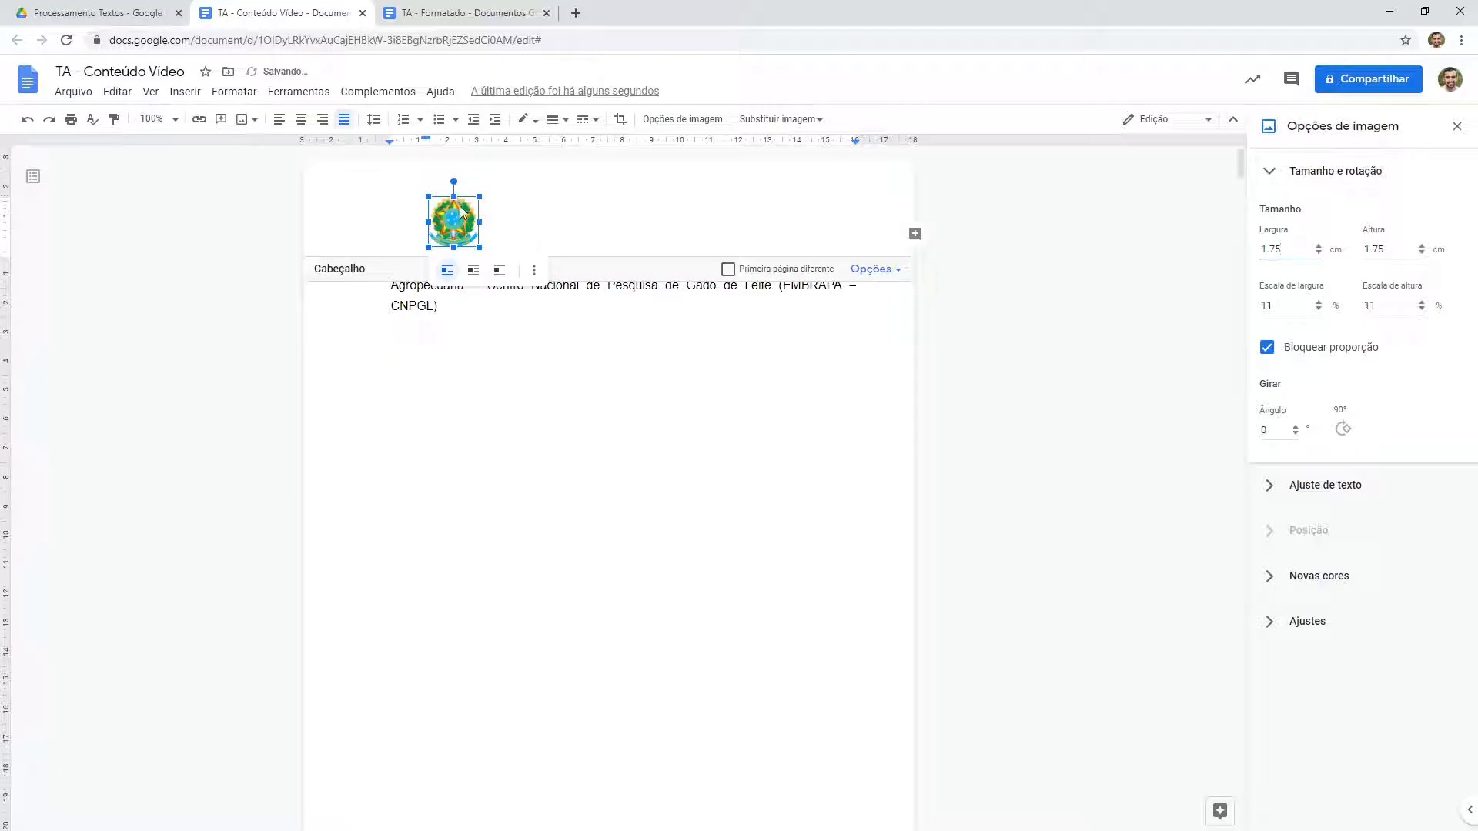
click(512, 208)
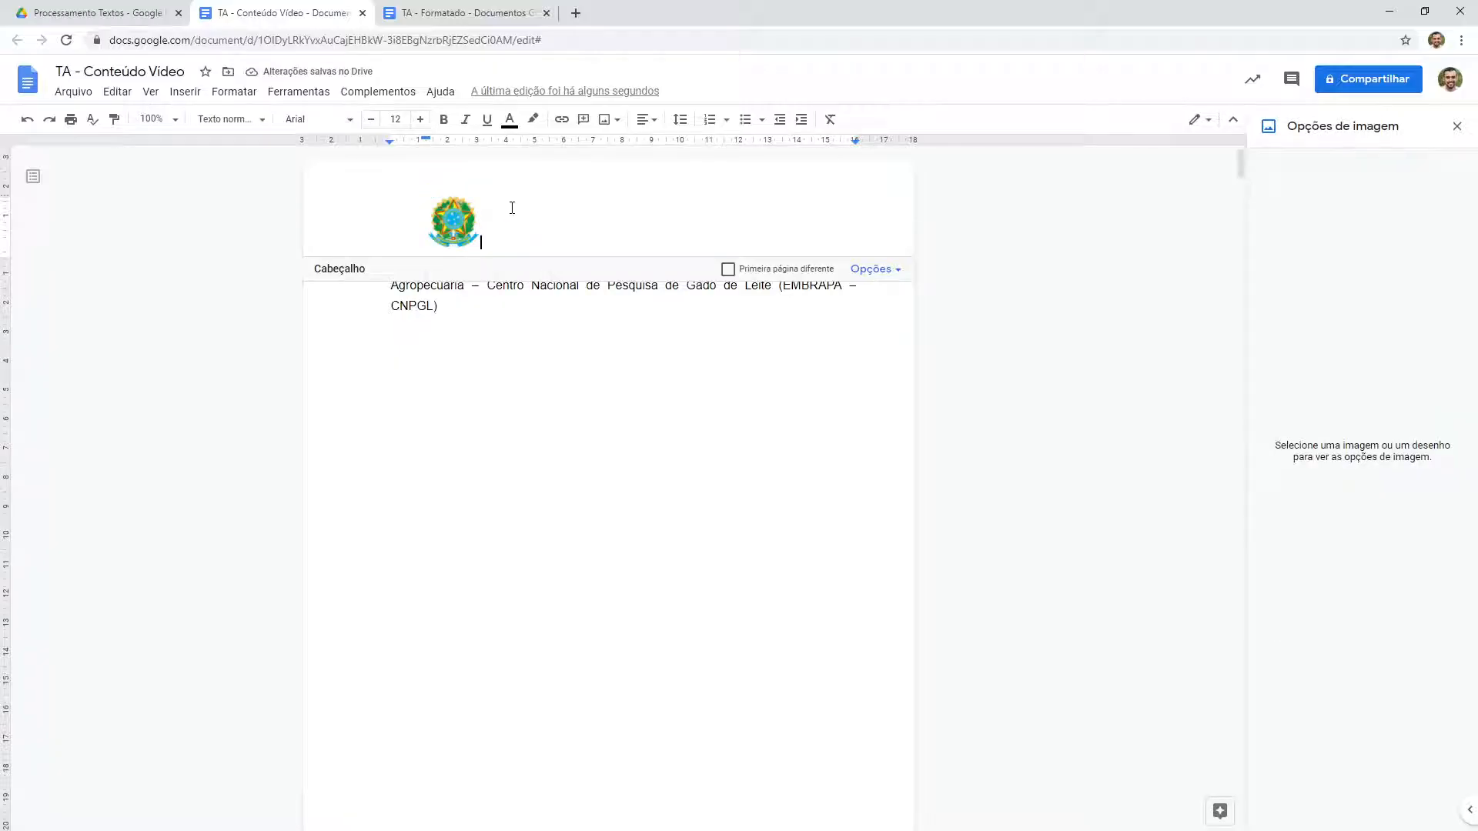
click(456, 231)
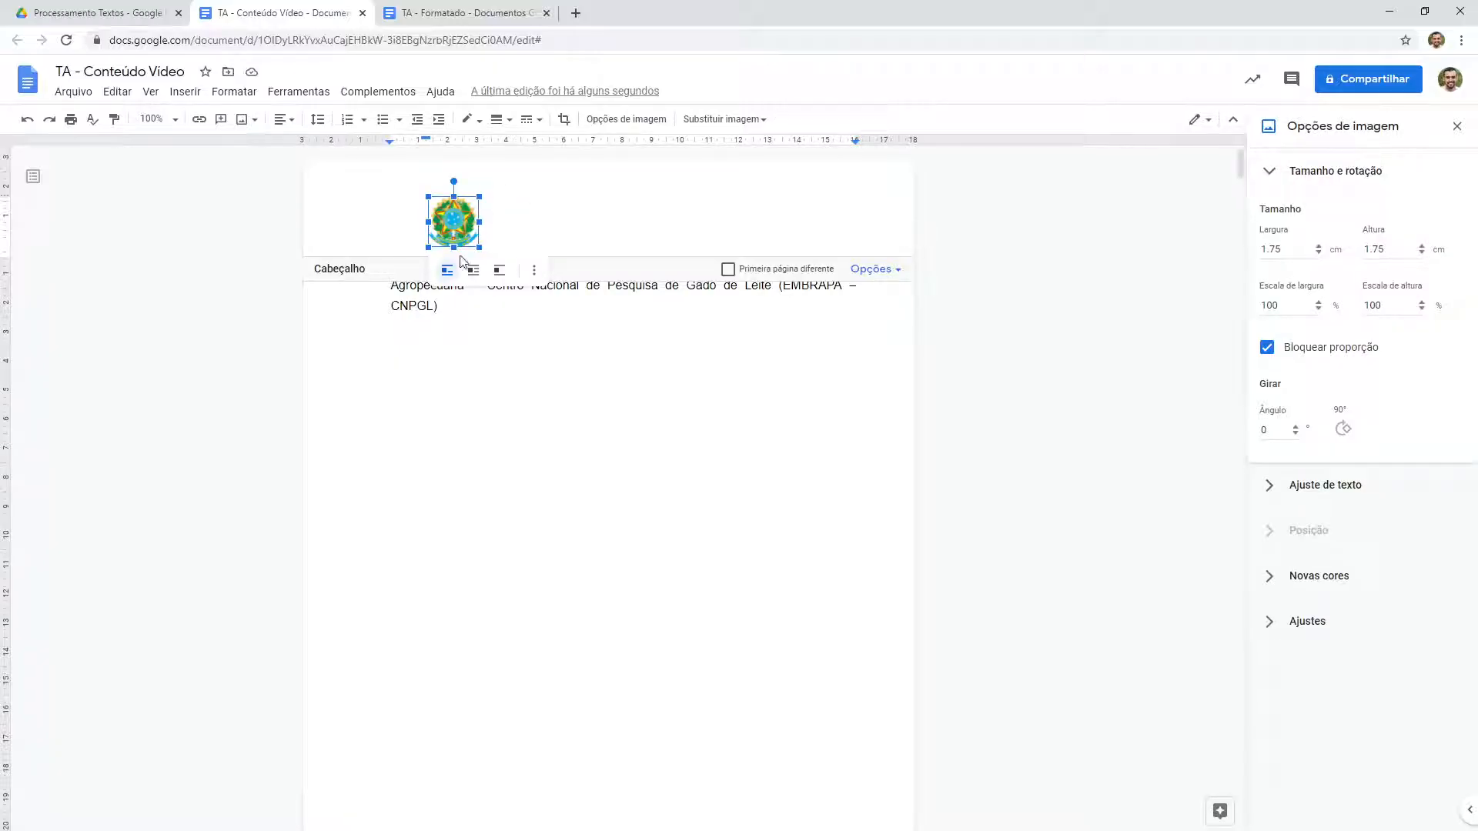
Step: Leave the header and review the report title and body text below it
scroll(459, 353, down, 10)
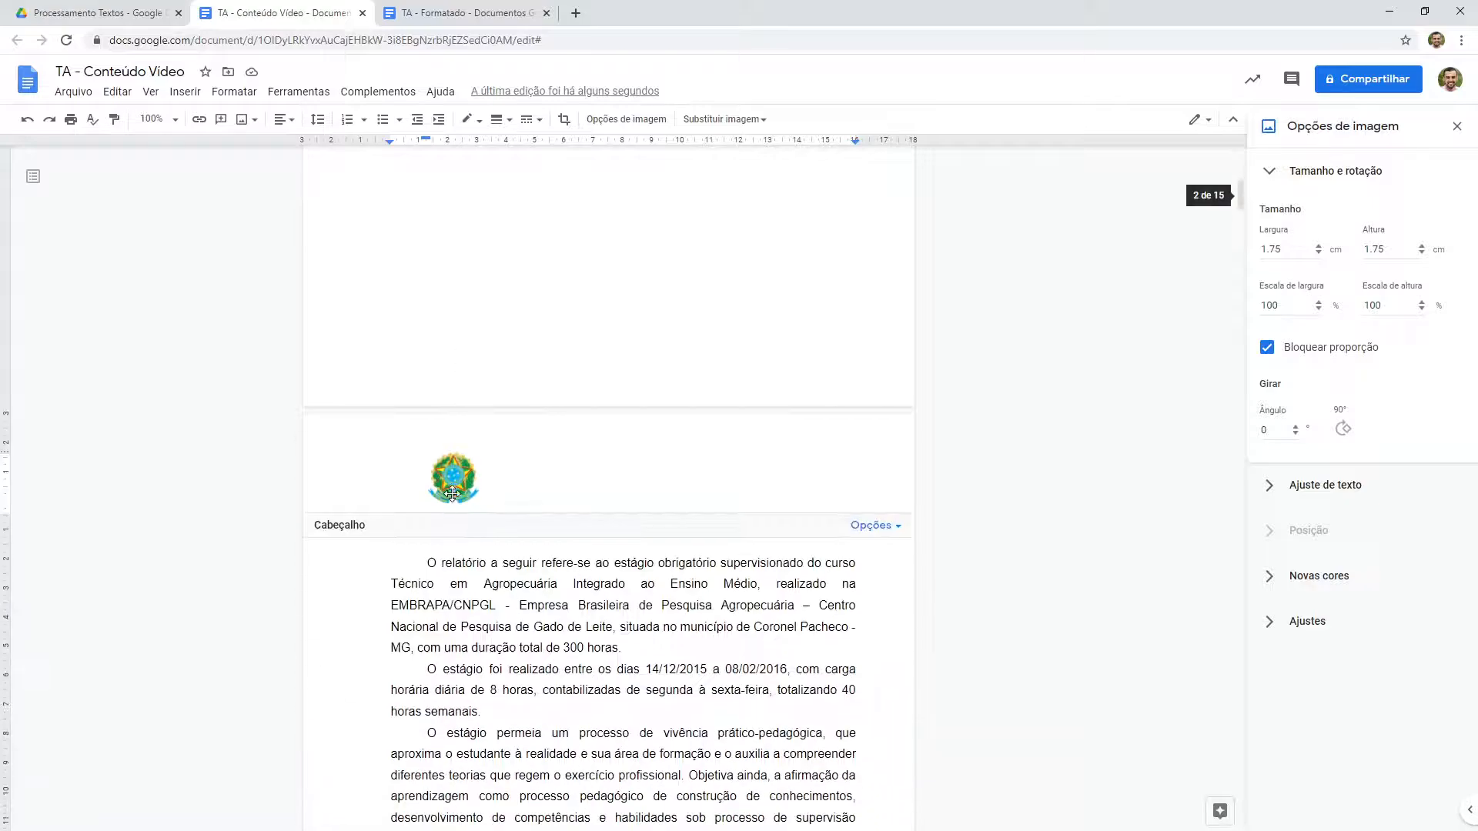
scroll(453, 494, down, 13)
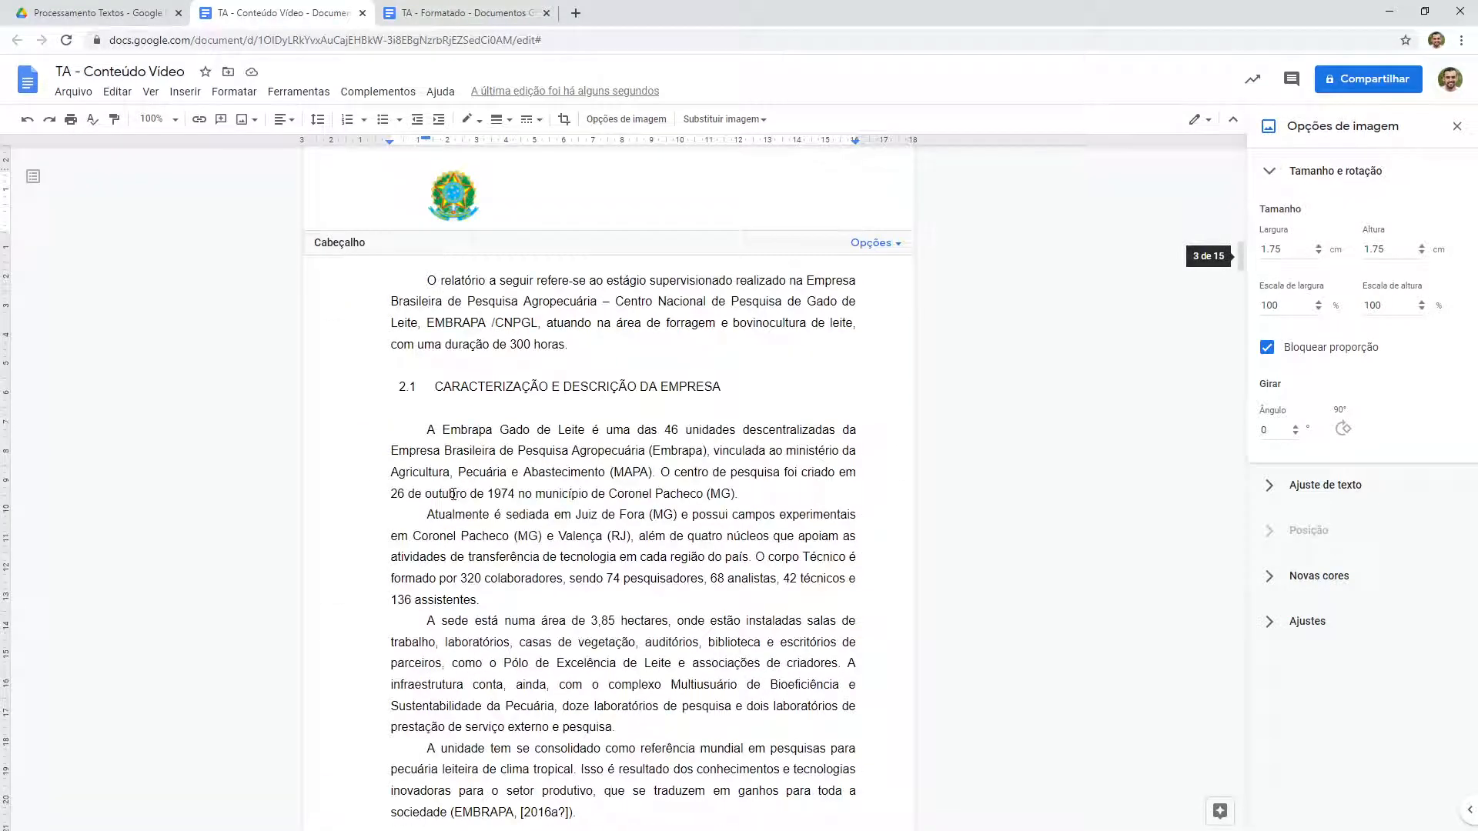
scroll(453, 494, up, 20)
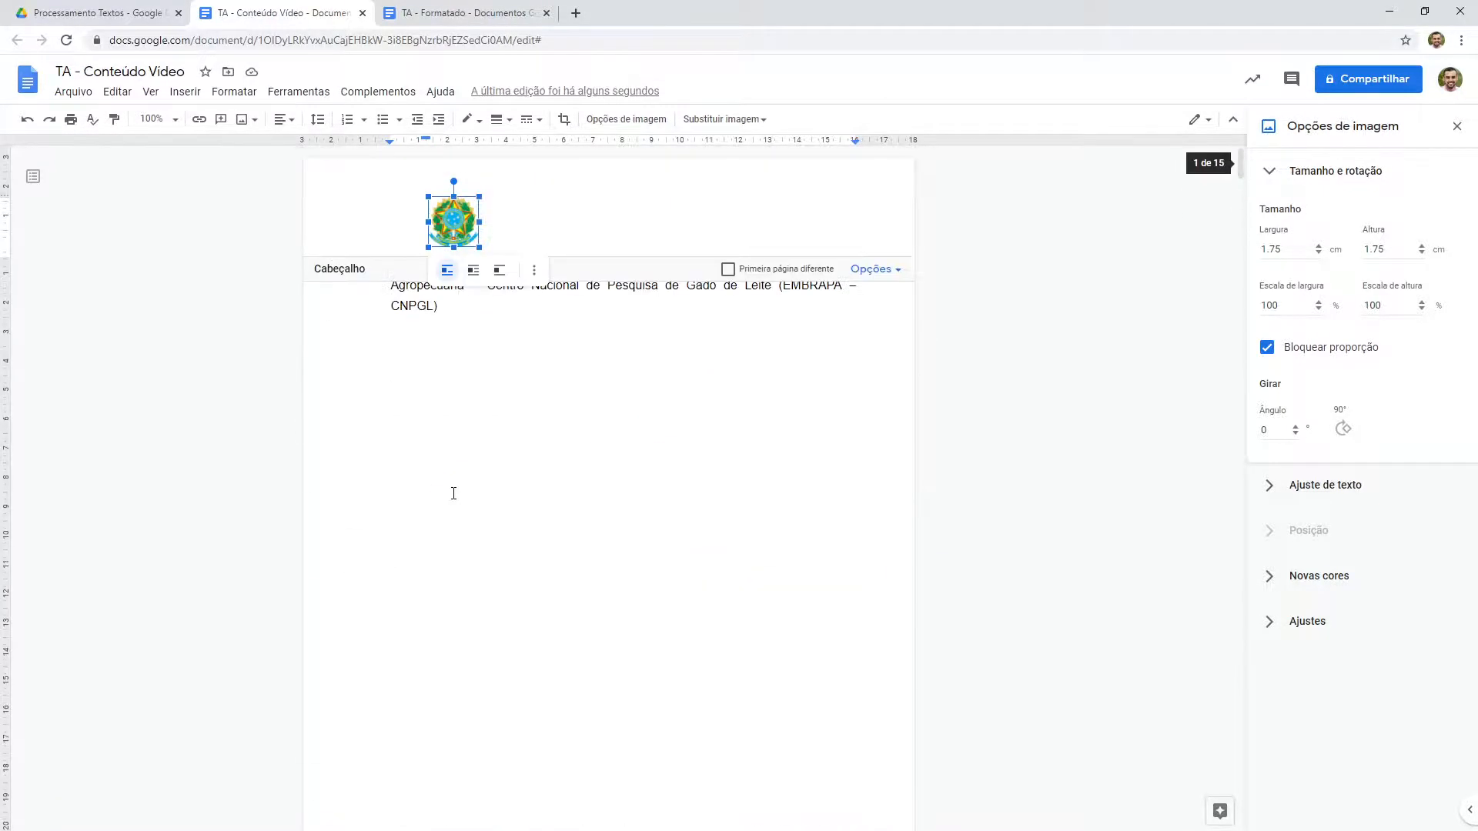
click(504, 230)
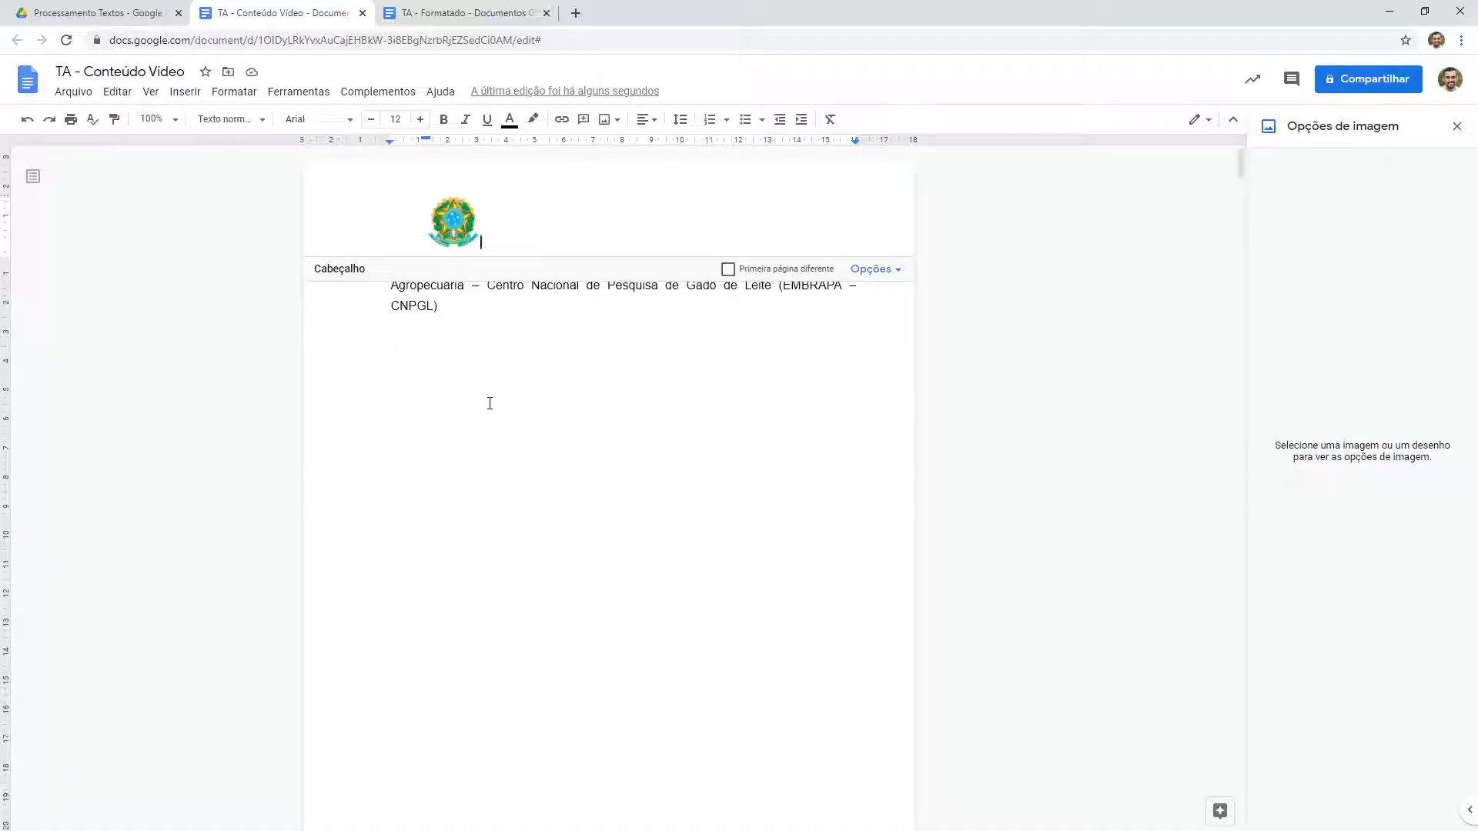
click(471, 331)
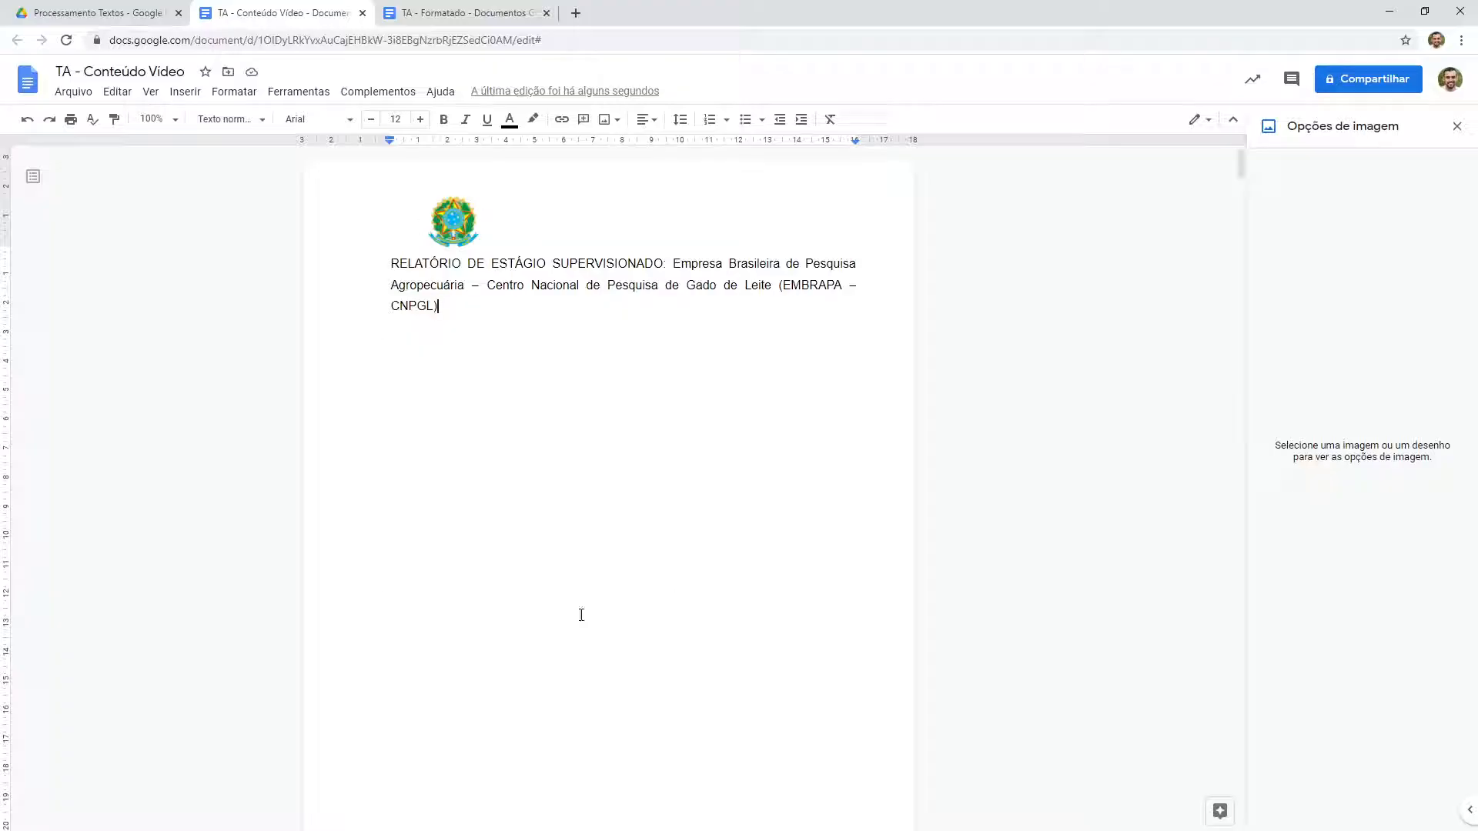
scroll(428, 649, down, 10)
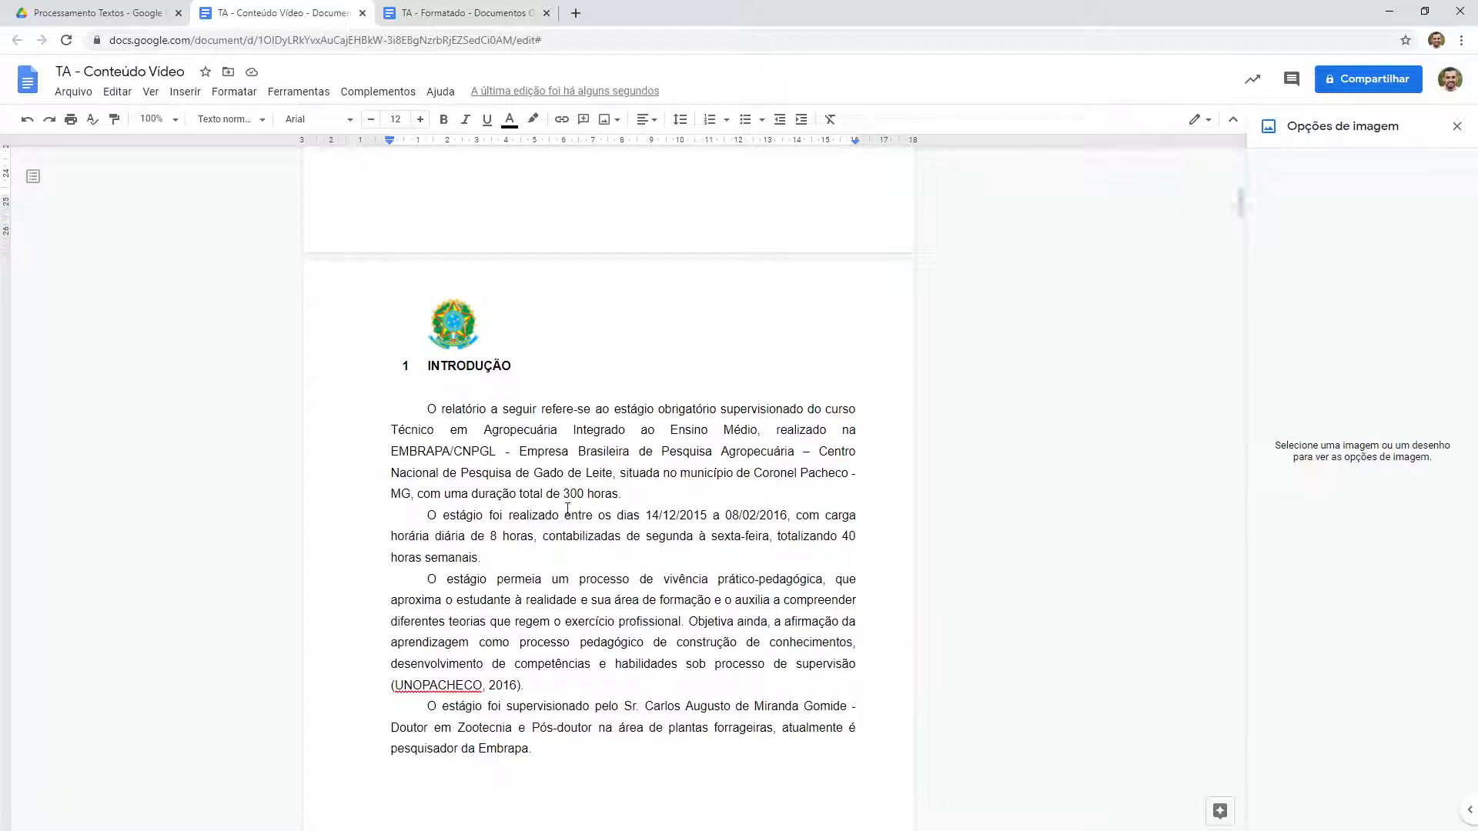
scroll(512, 488, up, 10)
scroll(670, 254, down, 10)
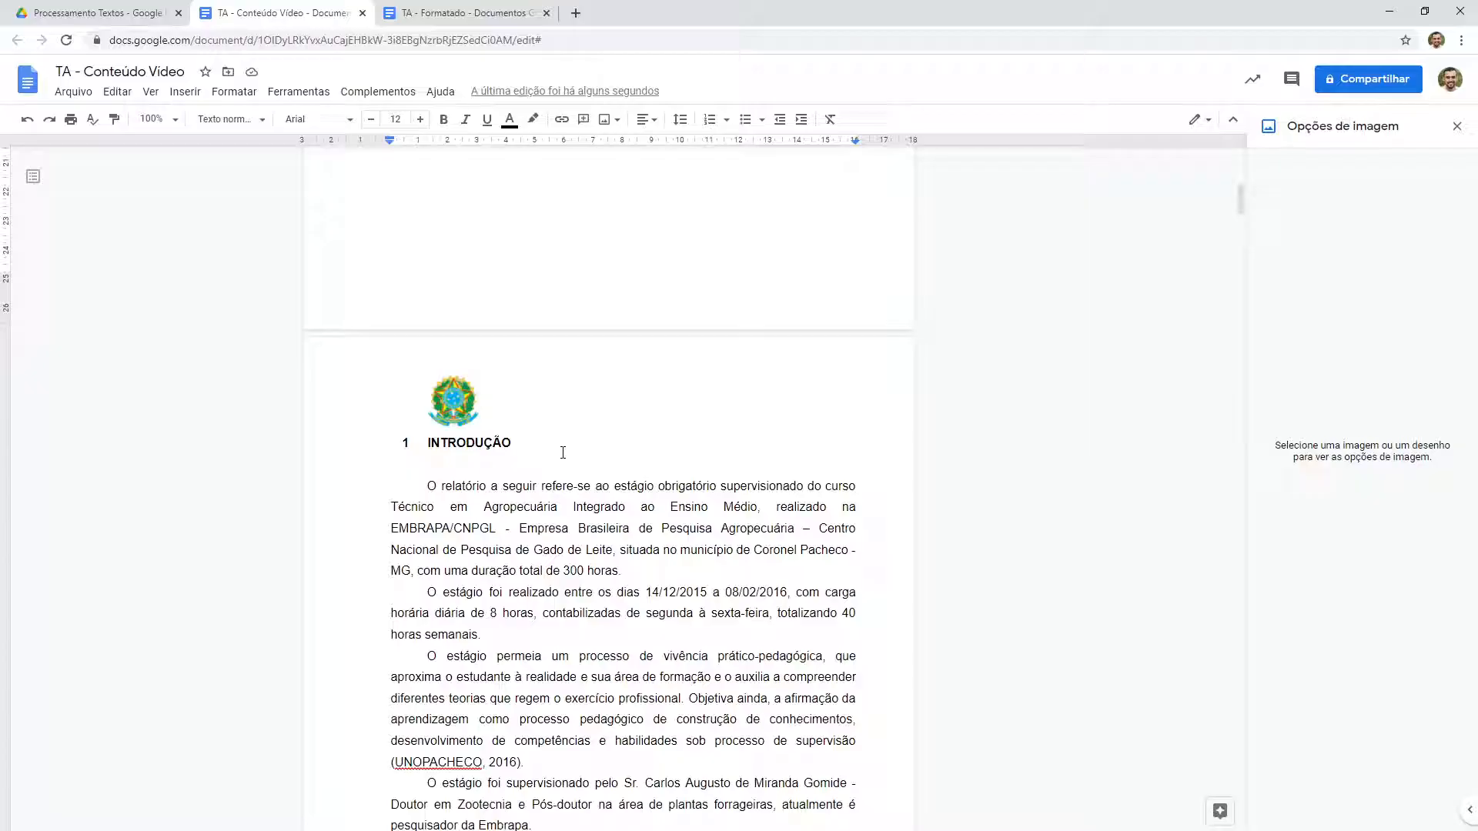
scroll(563, 453, up, 9)
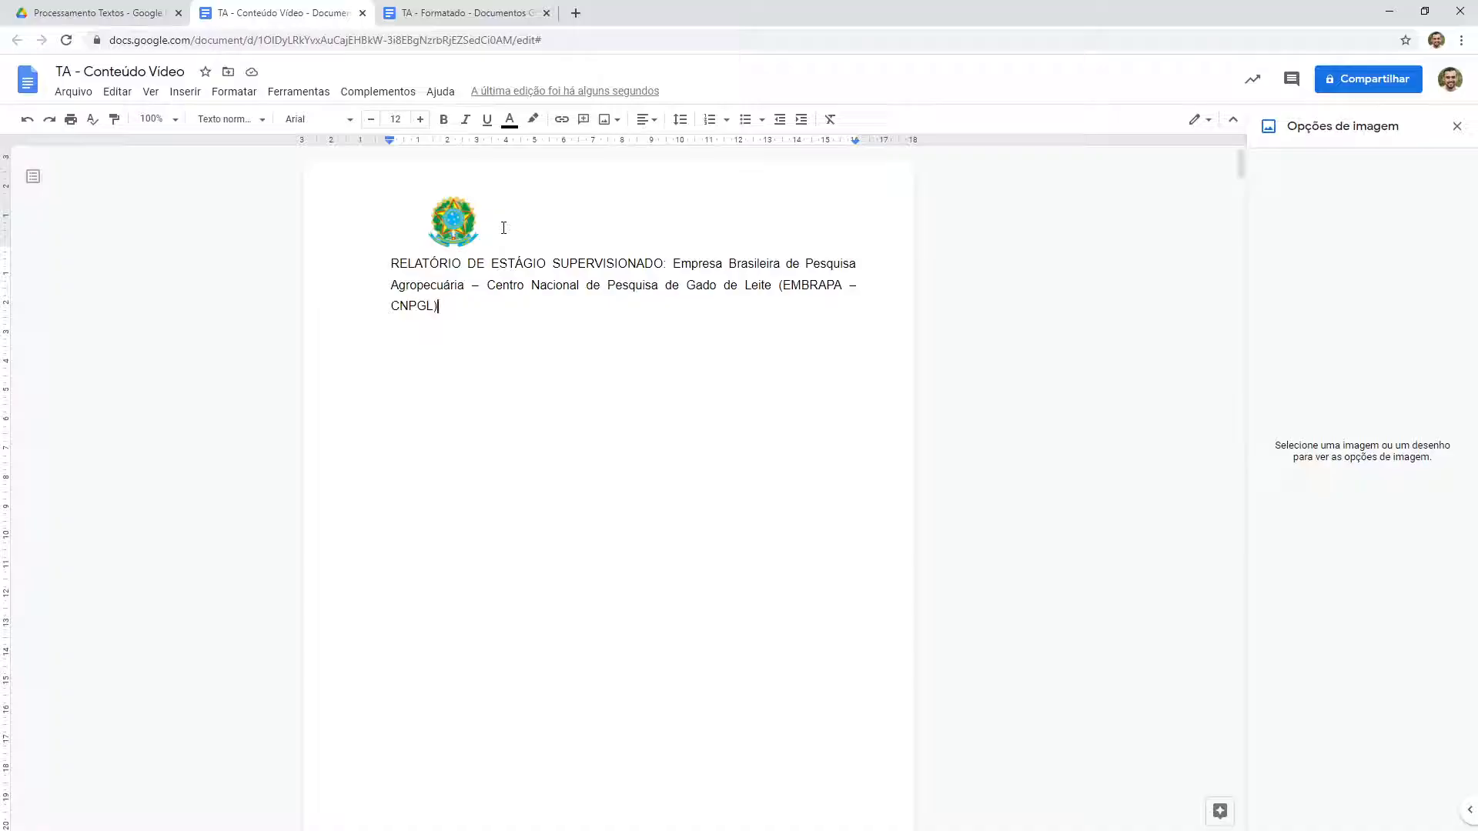
Step: Centre the crest image in the header using the ruler and Center alignment
drag(456, 303, 385, 261)
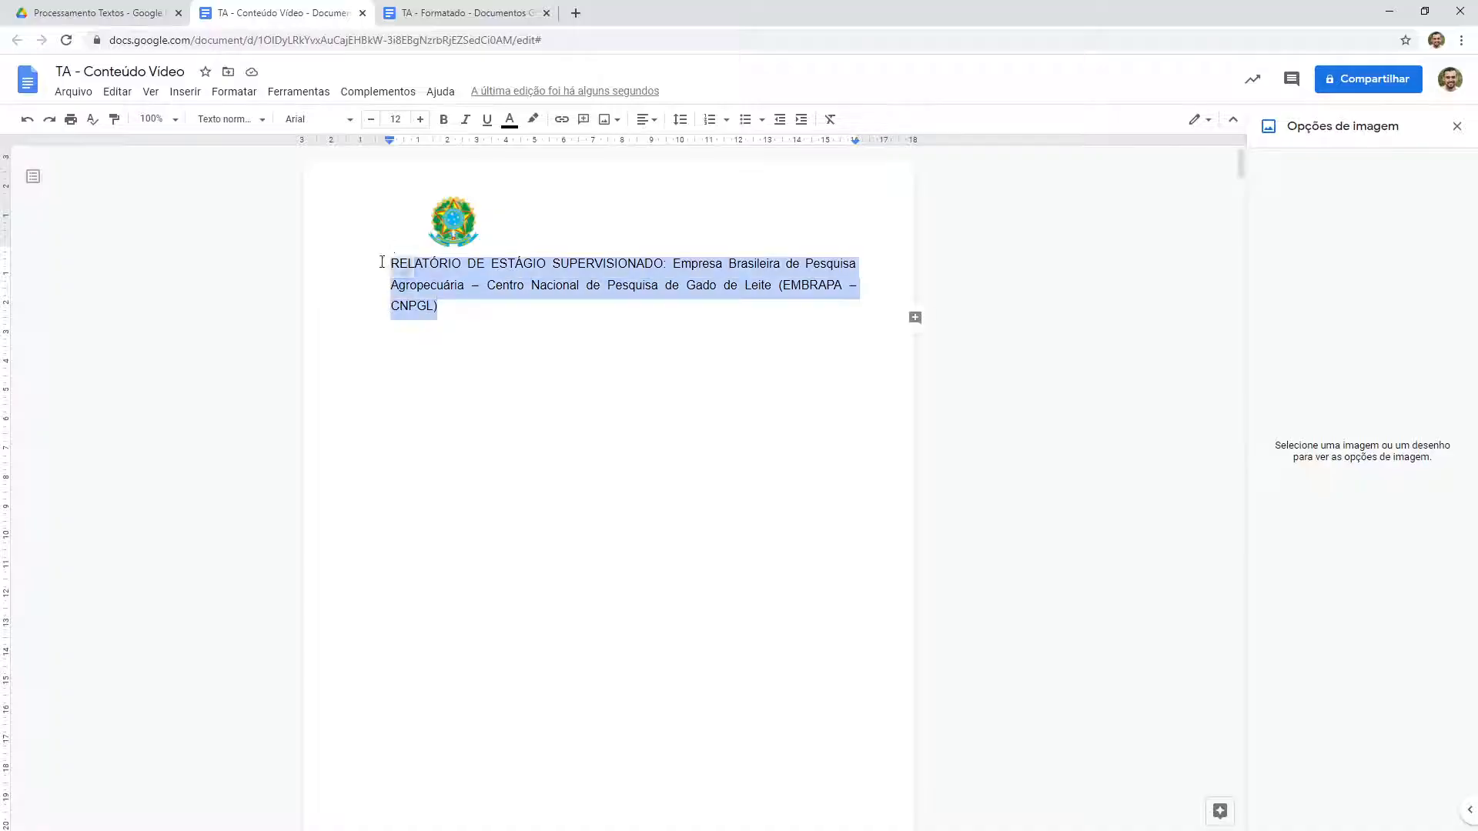
click(487, 307)
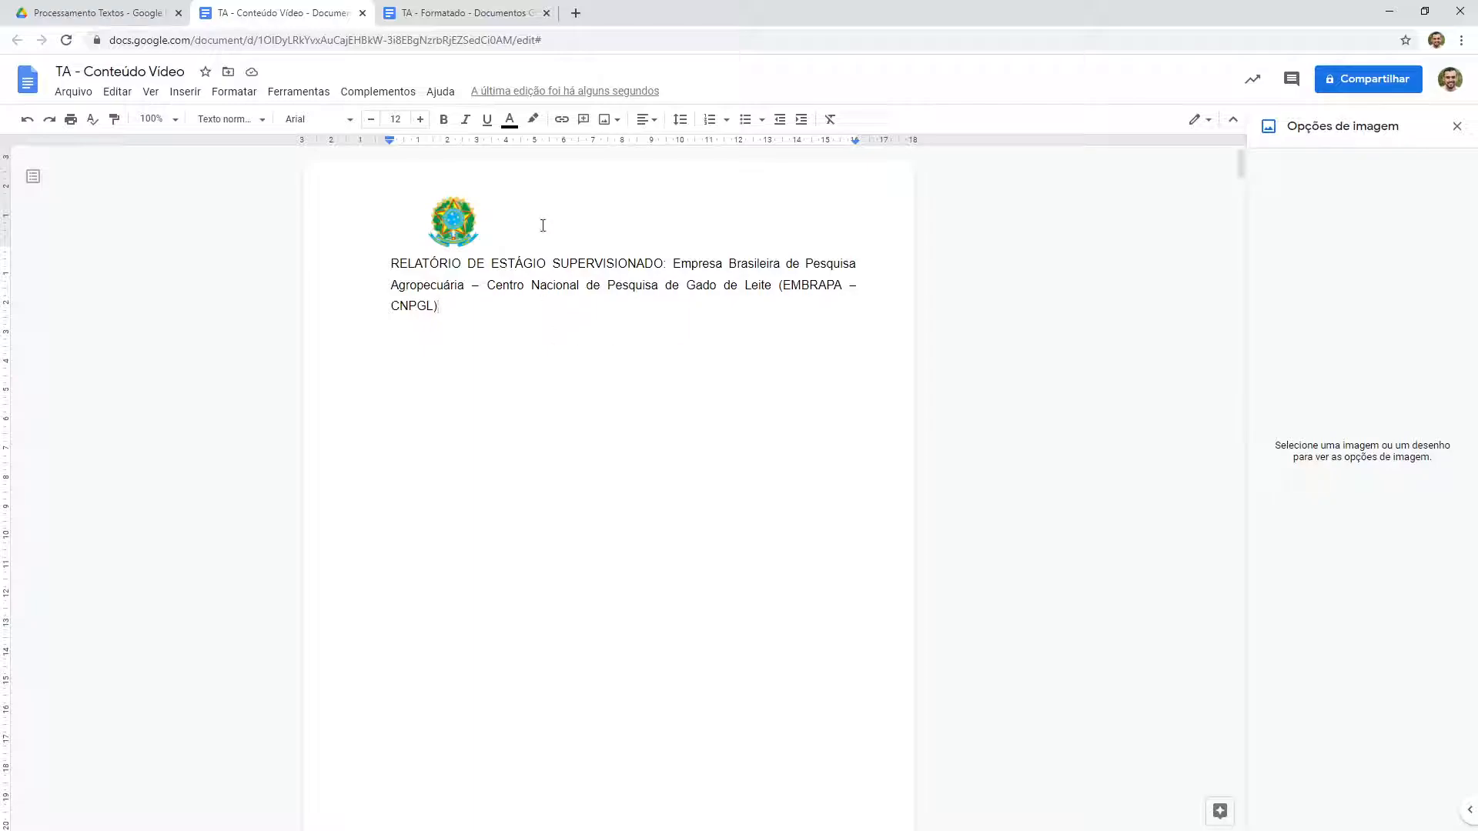
click(446, 231)
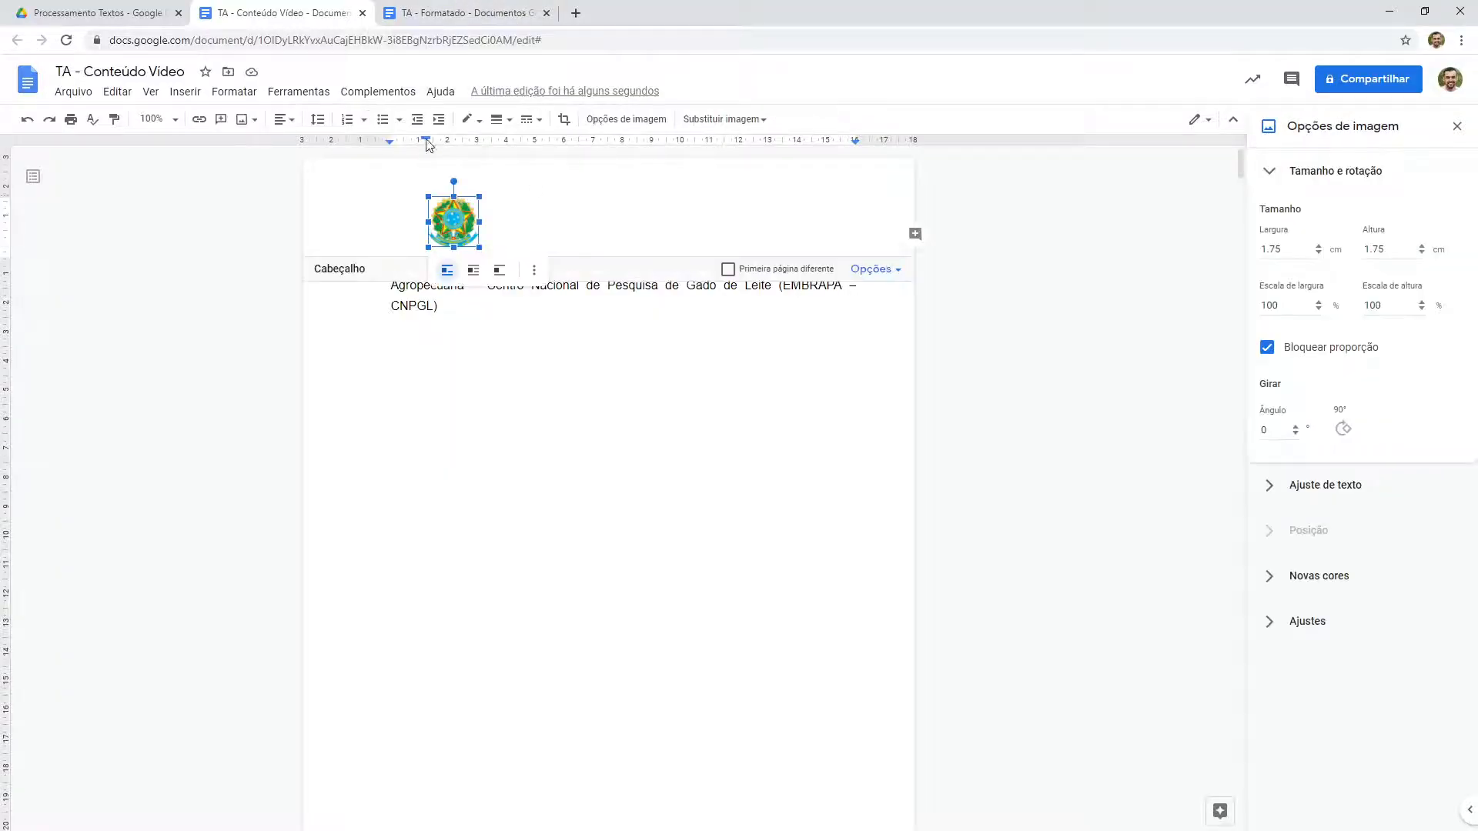
drag(425, 141, 389, 141)
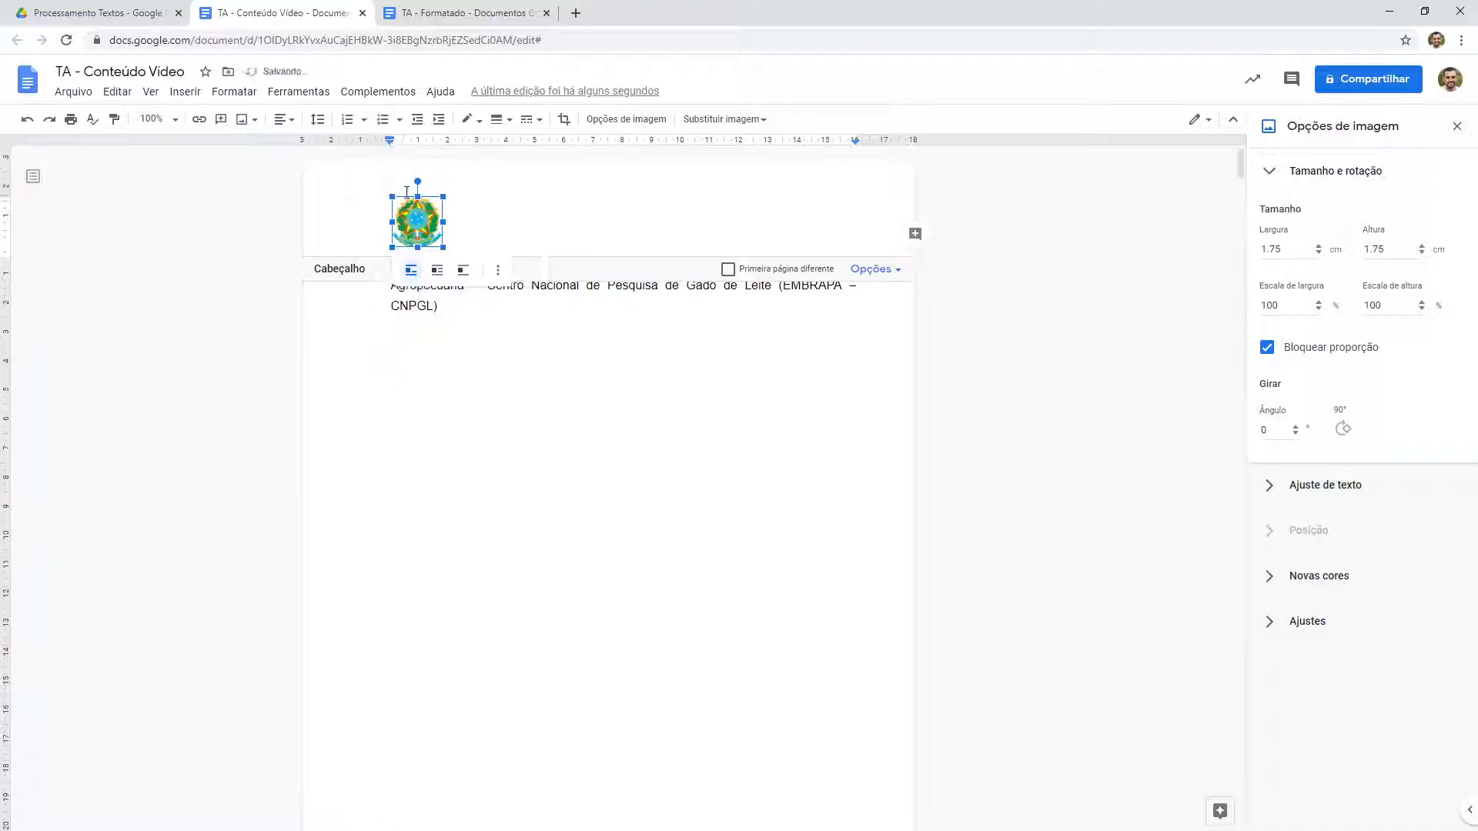
click(282, 120)
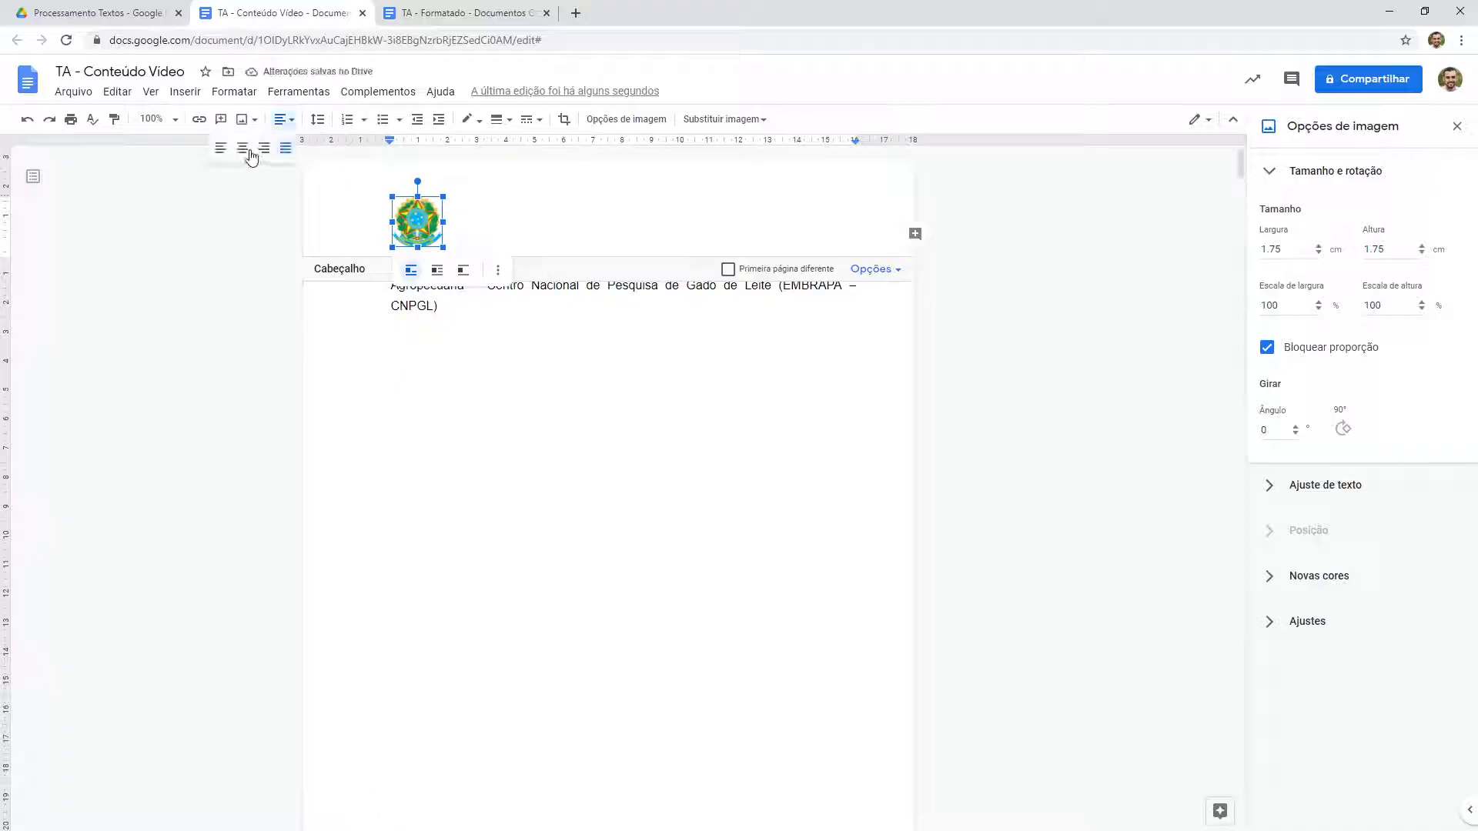
click(249, 150)
click(465, 13)
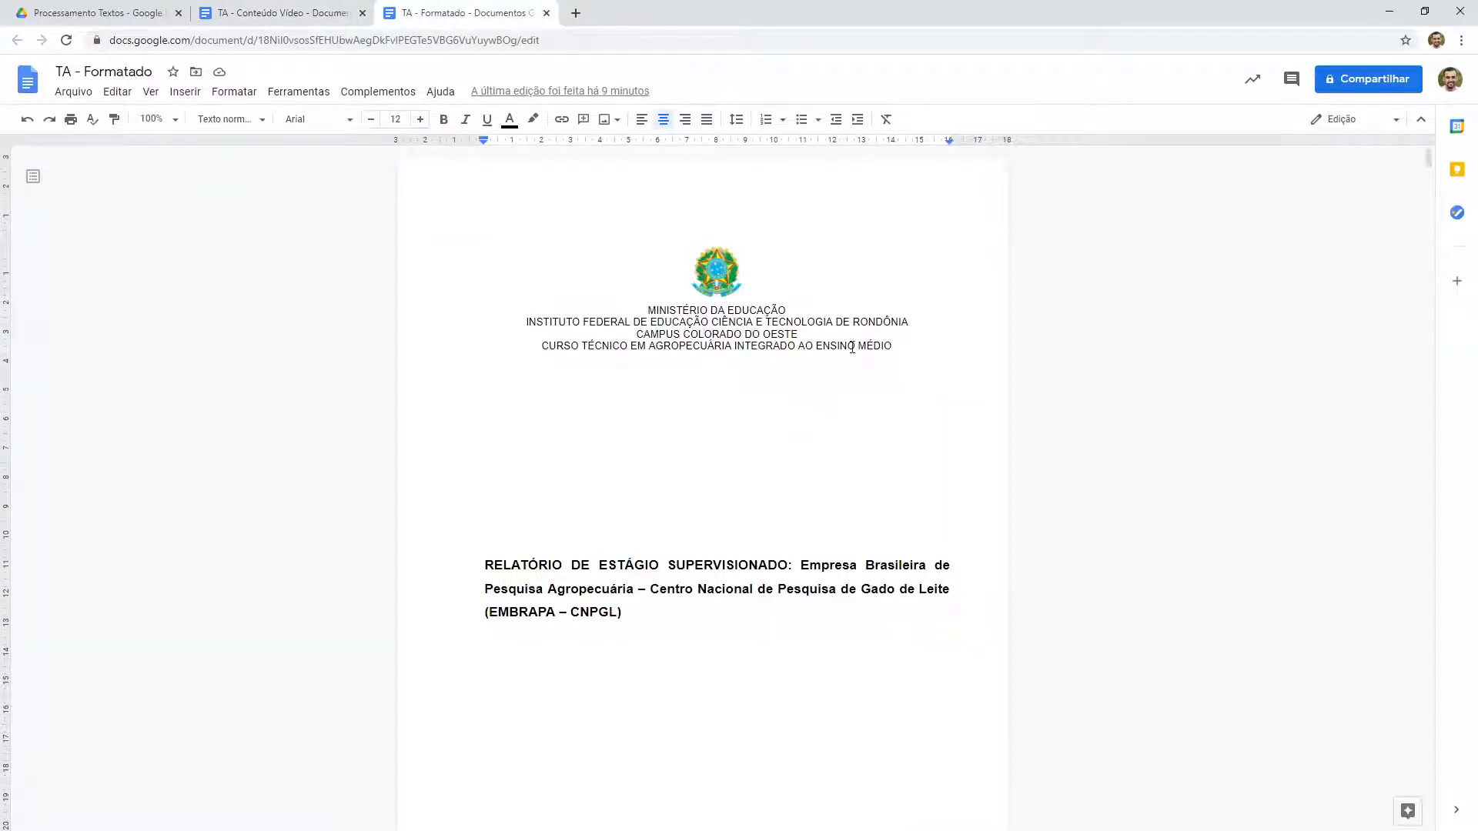
Step: Paste the four institution lines, MINISTÉRIO DA EDUCAÇÃO to ENSINO MÉDIO, beneath the crest
drag(894, 346, 534, 277)
key(ctrl+c)
click(281, 13)
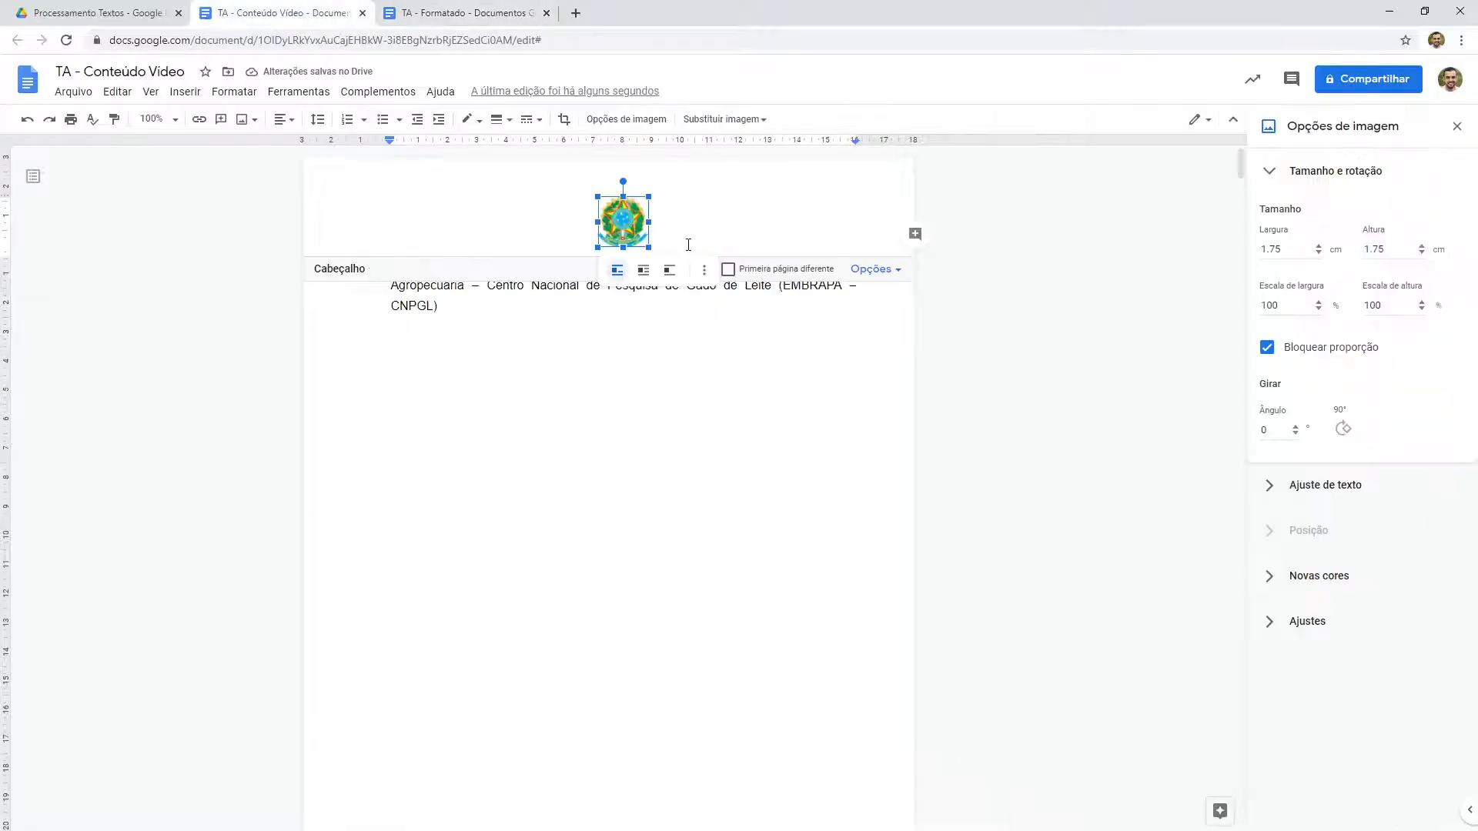
click(688, 245)
key(Return)
key(ctrl+v)
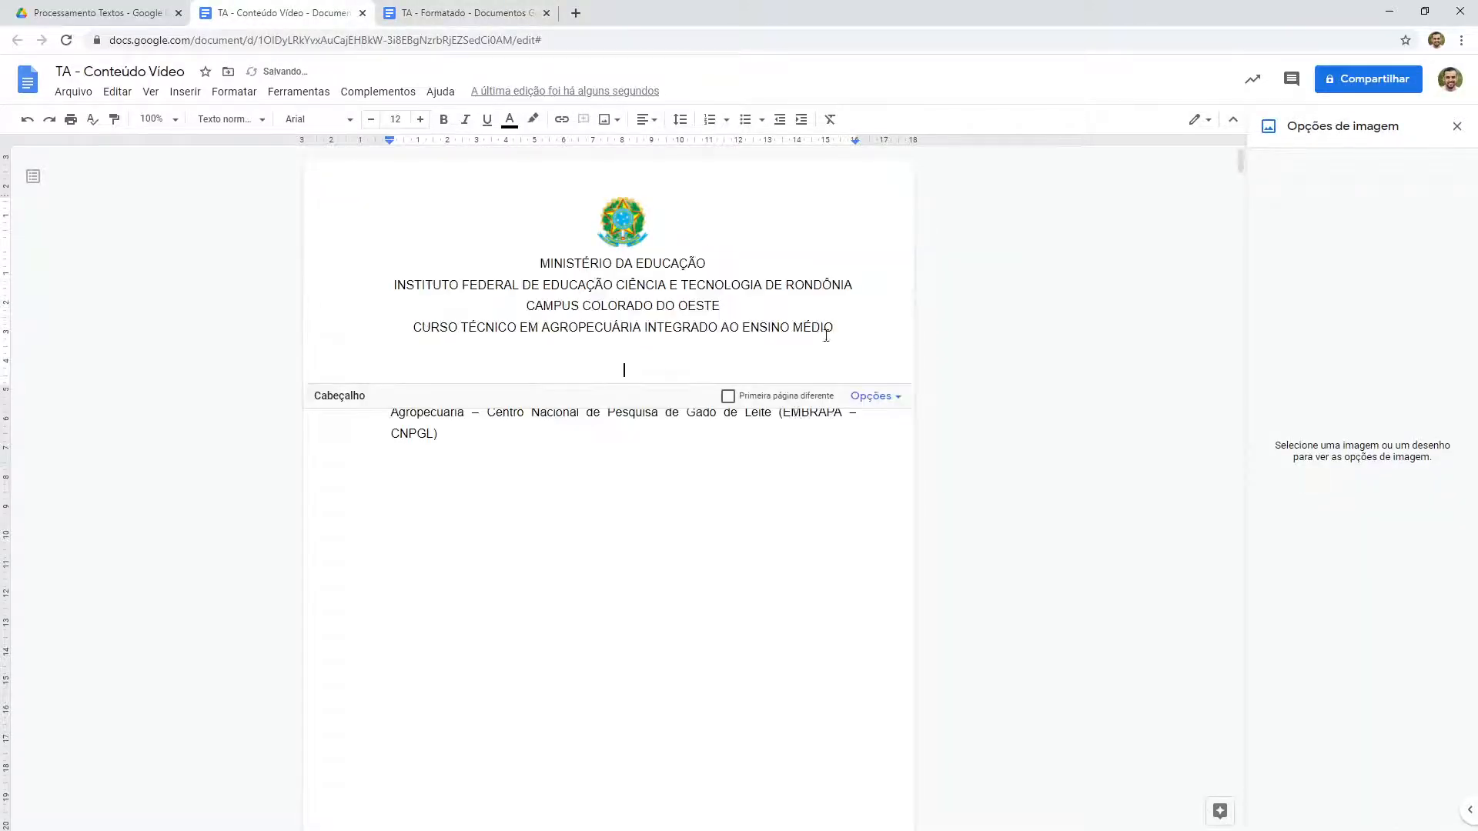
key(BackSpace)
Step: Set the four header lines to 10 pt with single line spacing
drag(836, 329, 483, 234)
click(371, 119)
click(371, 120)
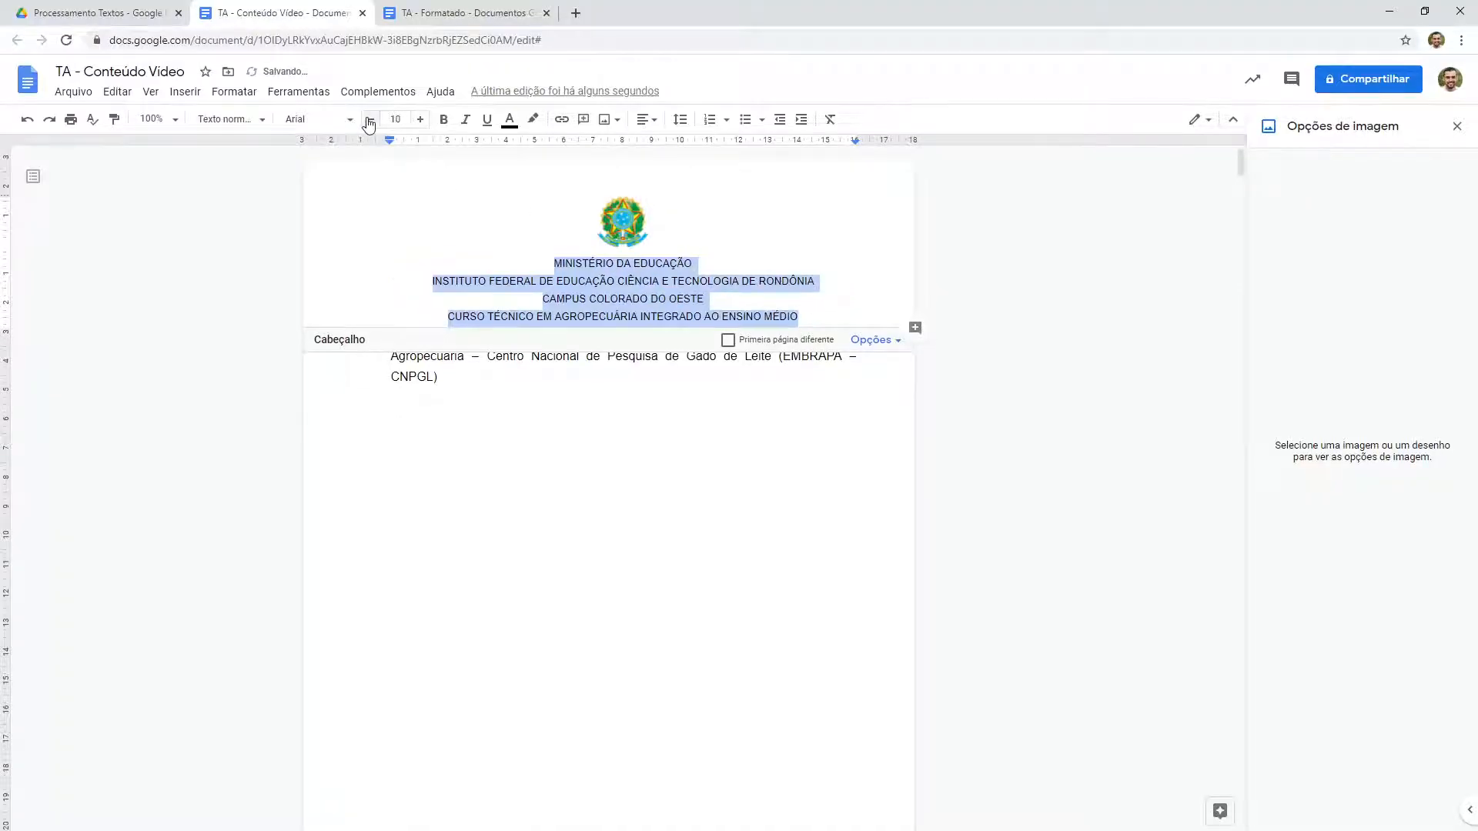
click(681, 119)
click(693, 146)
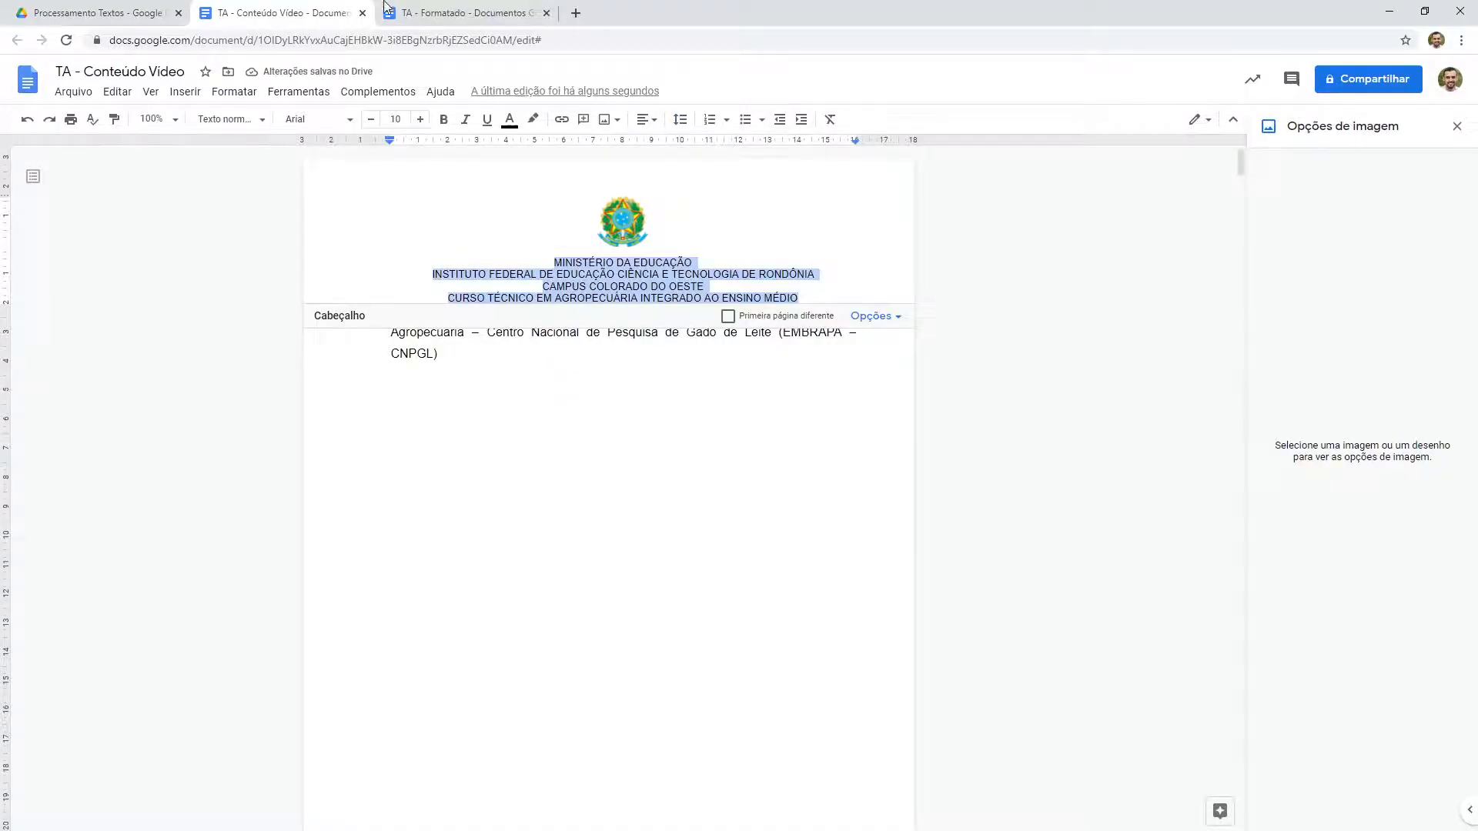
key(ctrl+Tab)
Step: Paste COLORADO DO OESTE and AGOSTO 2016 into the title page footer
scroll(628, 486, down, 1)
drag(782, 346, 634, 317)
key(ctrl+c)
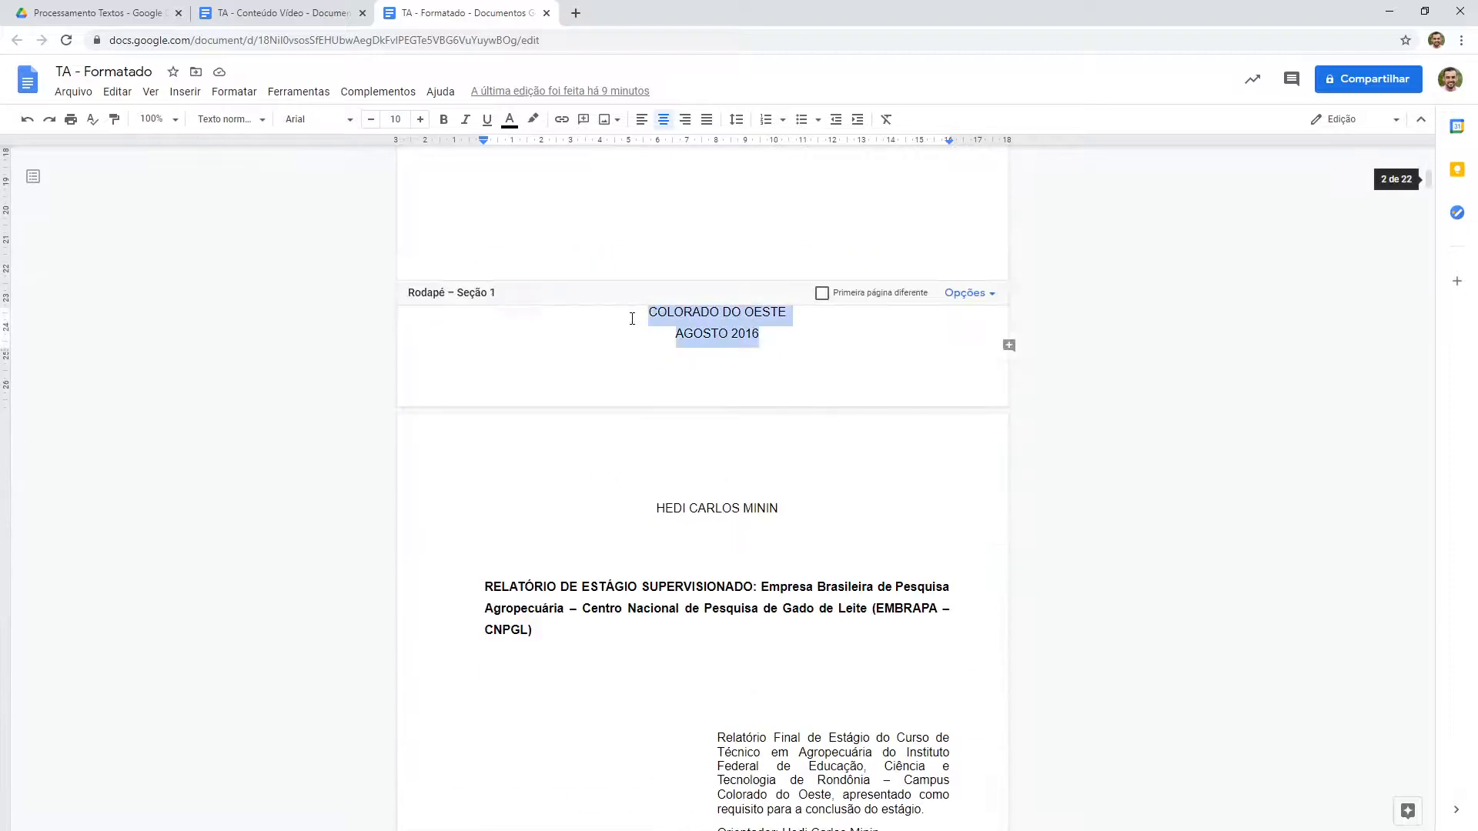
key(ctrl+shift+Tab)
scroll(562, 615, up, 6)
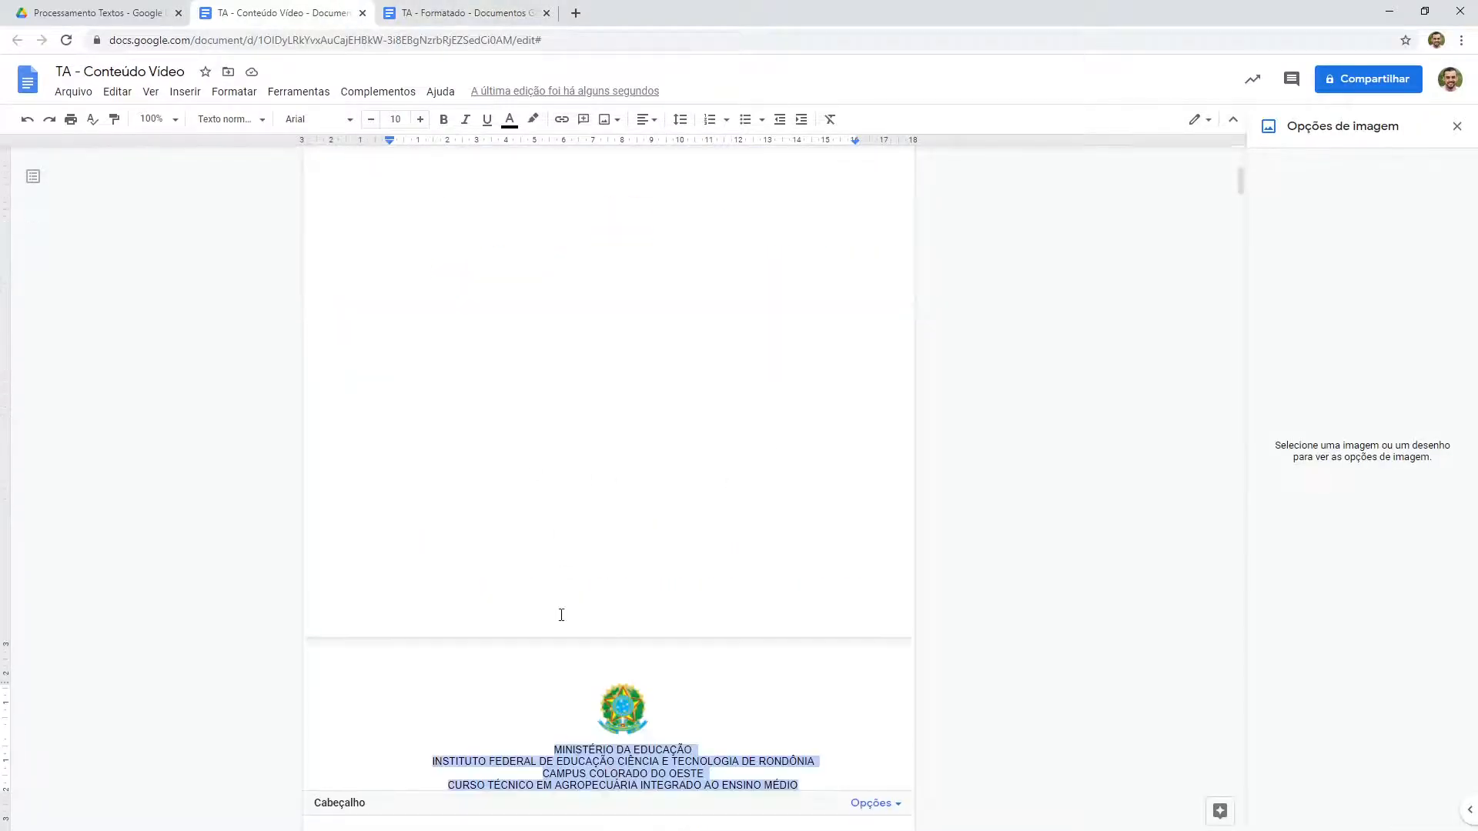
click(550, 615)
key(ctrl+v)
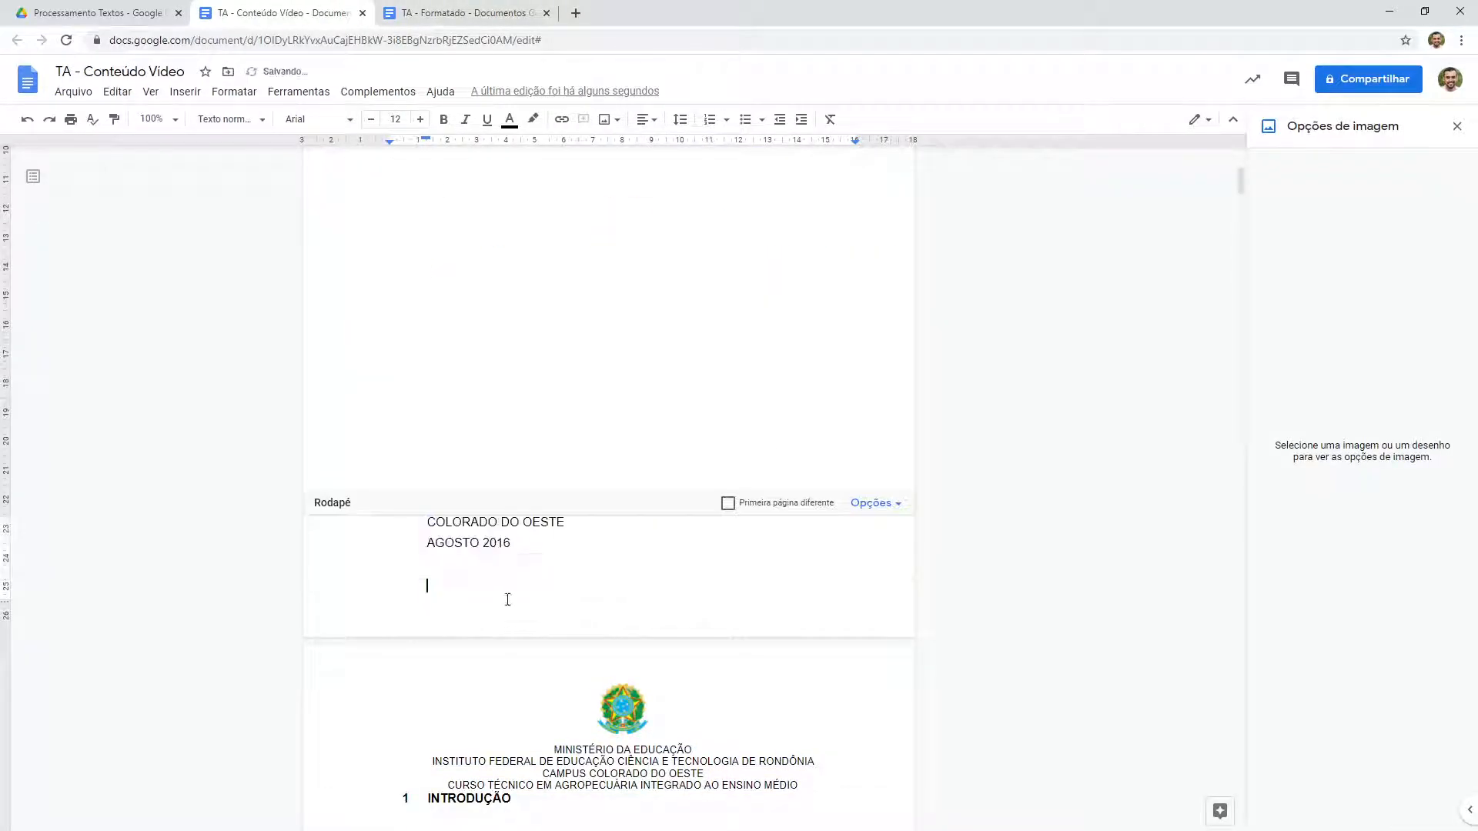
key(BackSpace)
key(BackSpace)
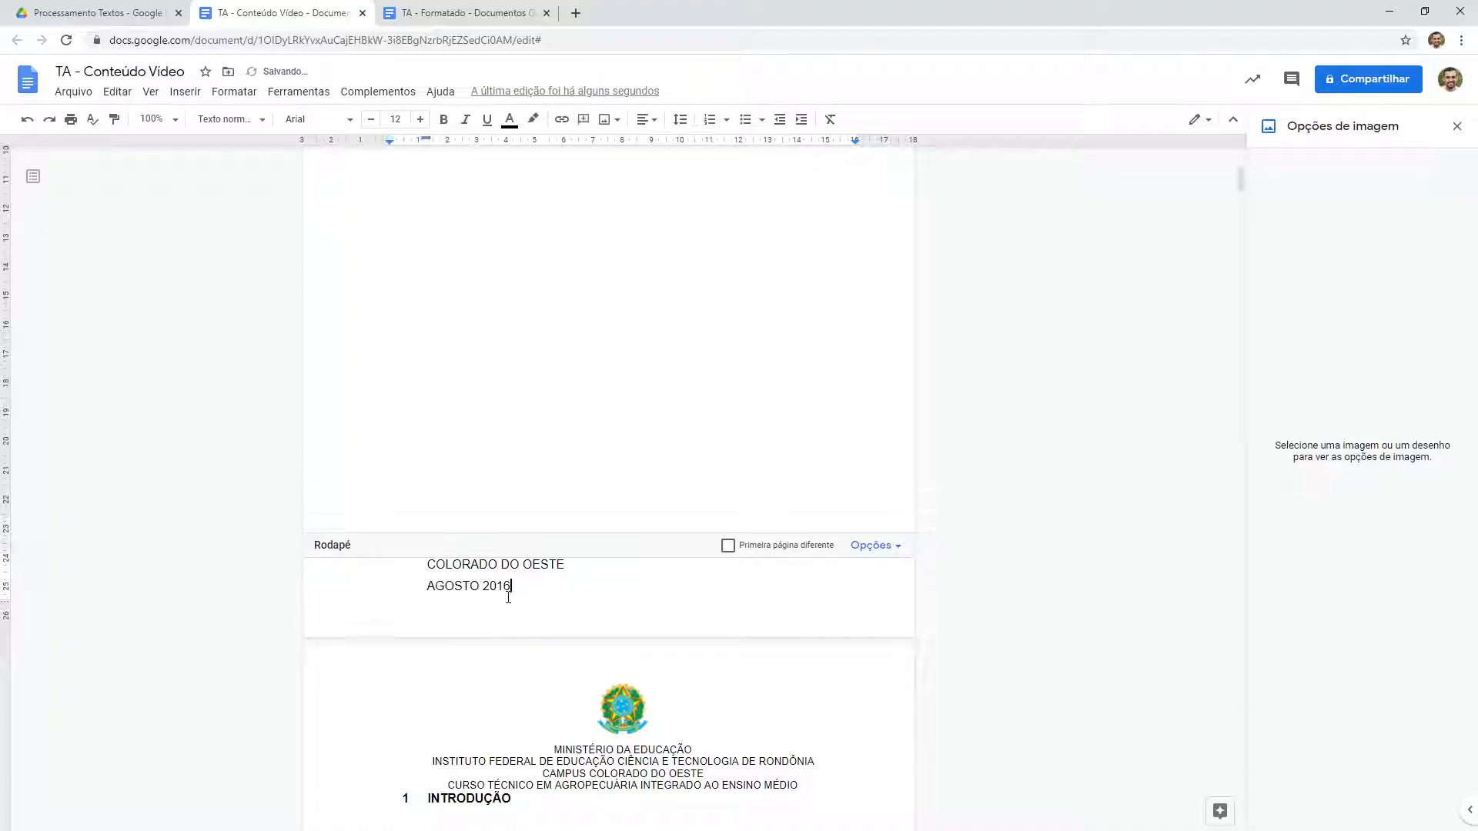
Step: Centre both footer lines
drag(502, 584, 387, 508)
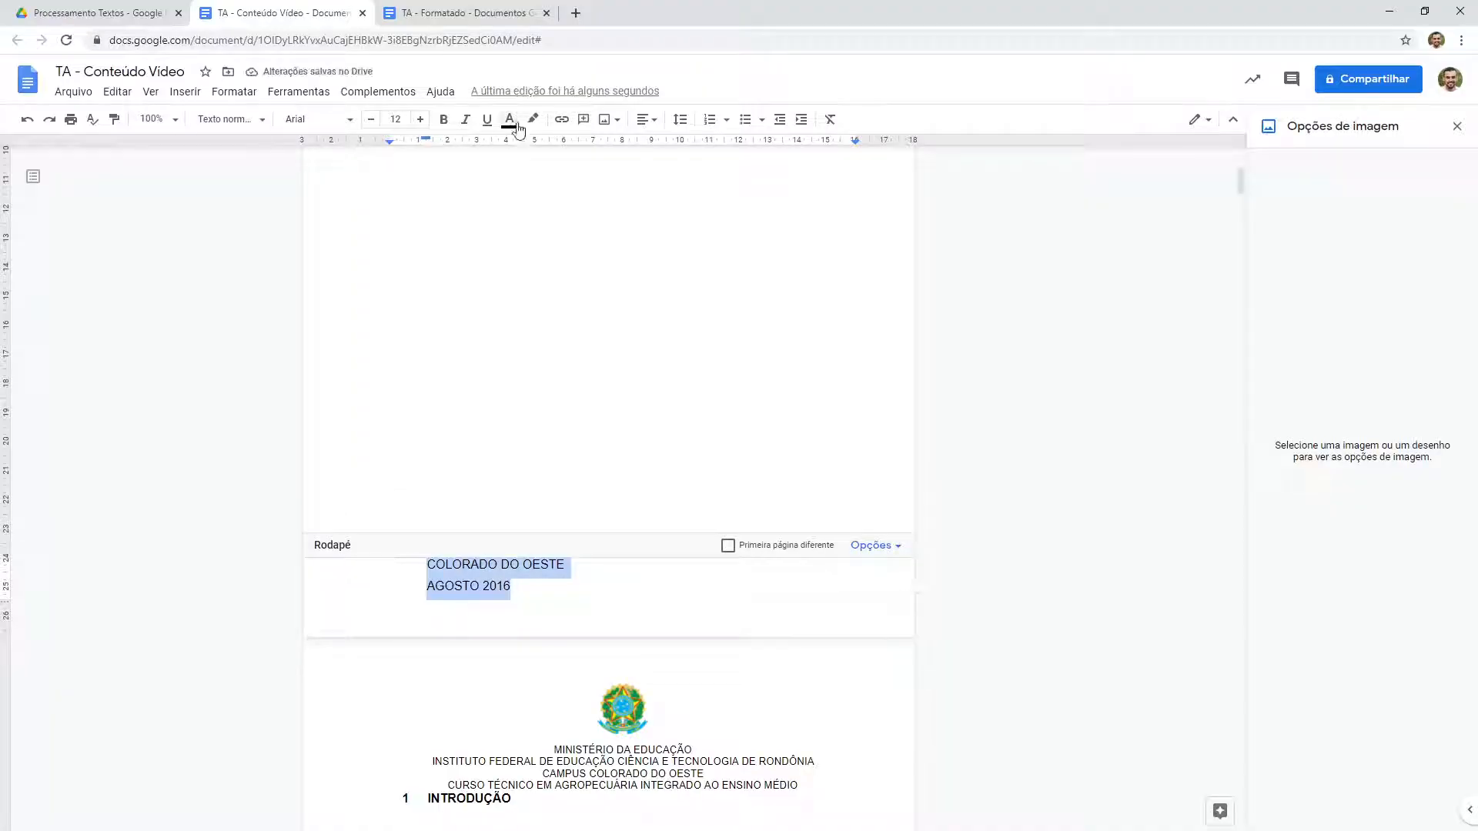
click(647, 120)
click(606, 149)
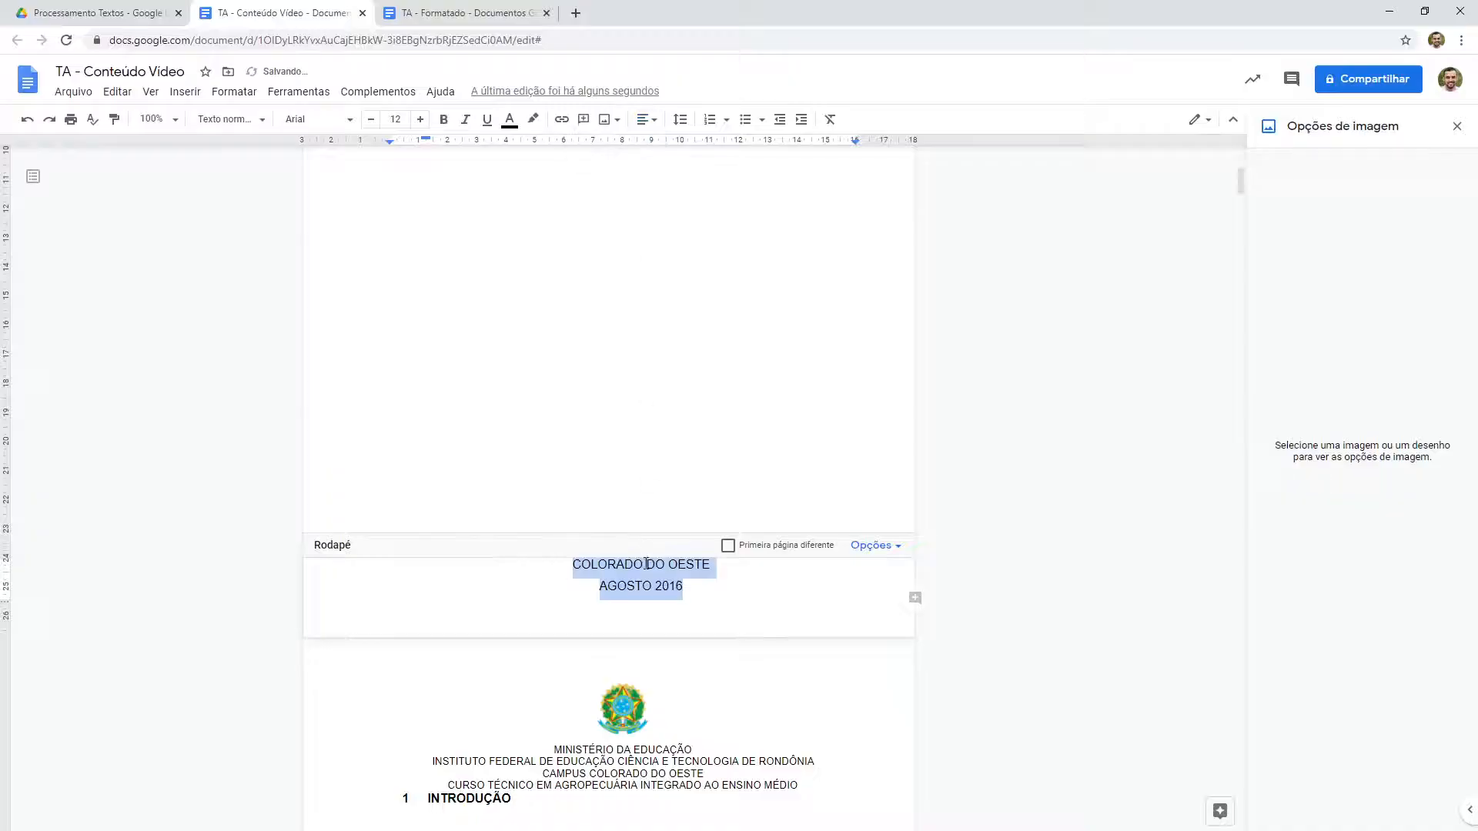
click(647, 573)
scroll(648, 573, down, 6)
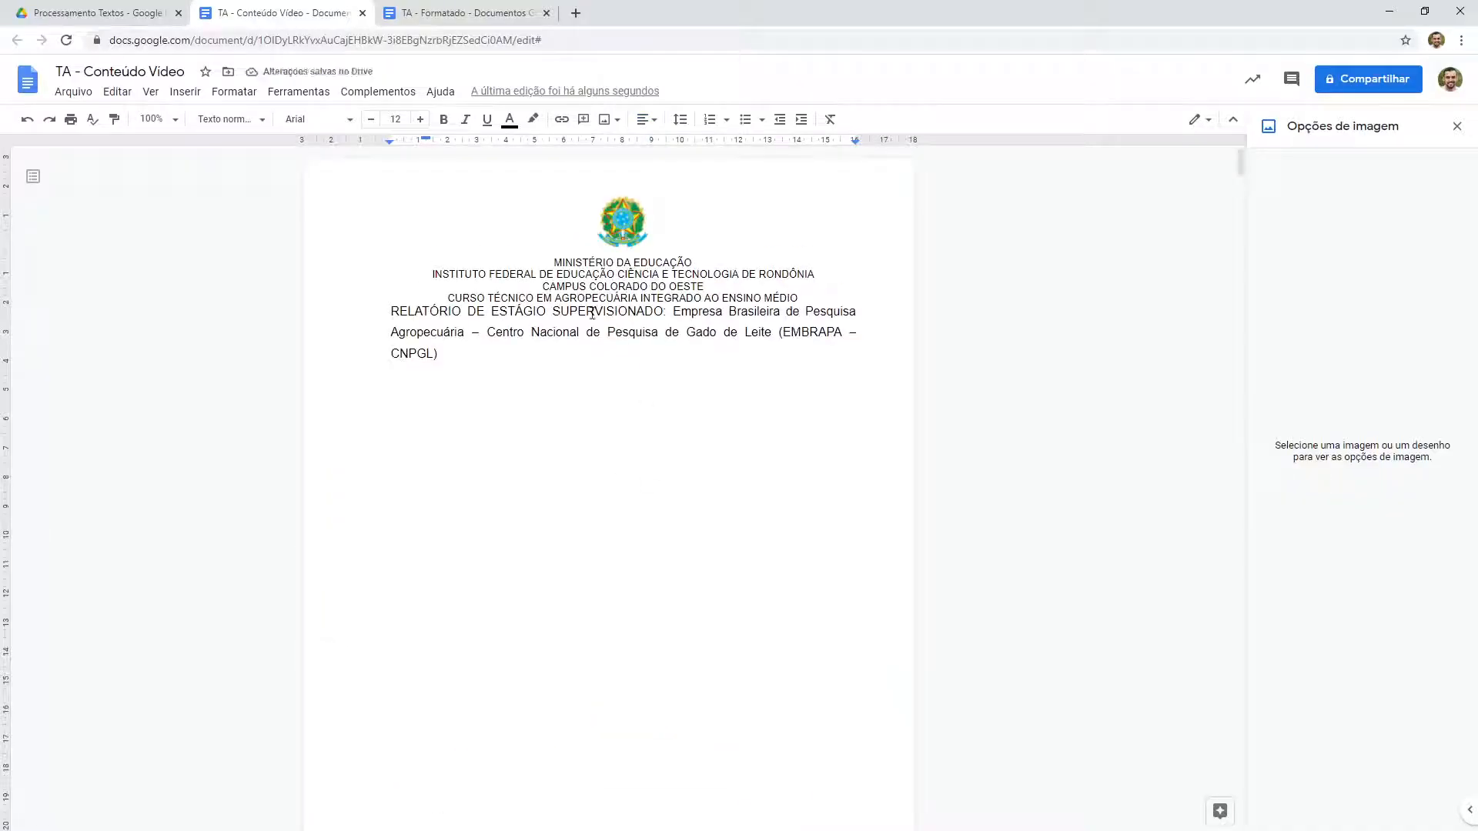
scroll(588, 413, down, 9)
scroll(565, 509, down, 10)
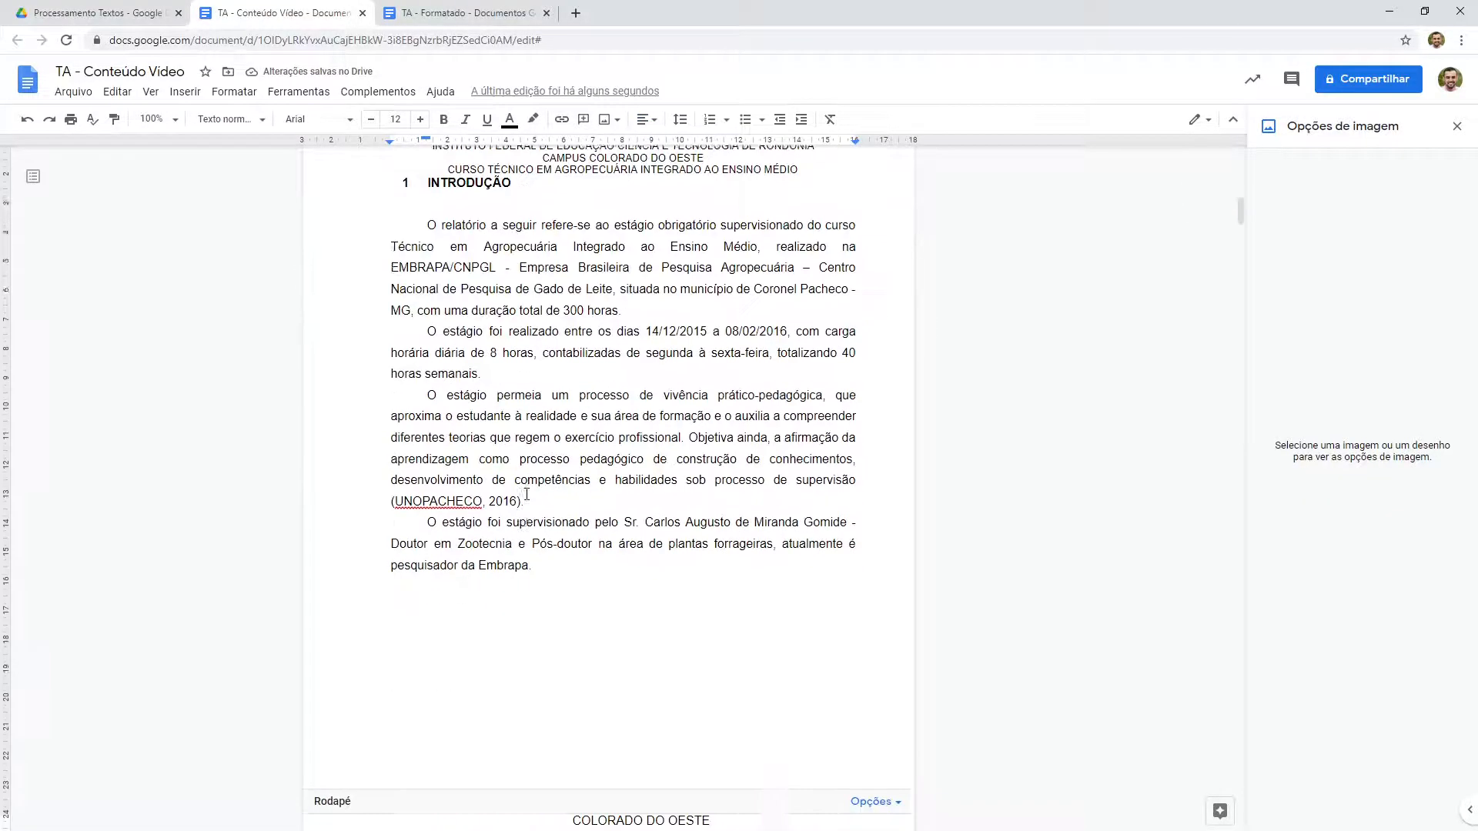
scroll(539, 500, up, 19)
scroll(522, 498, down, 4)
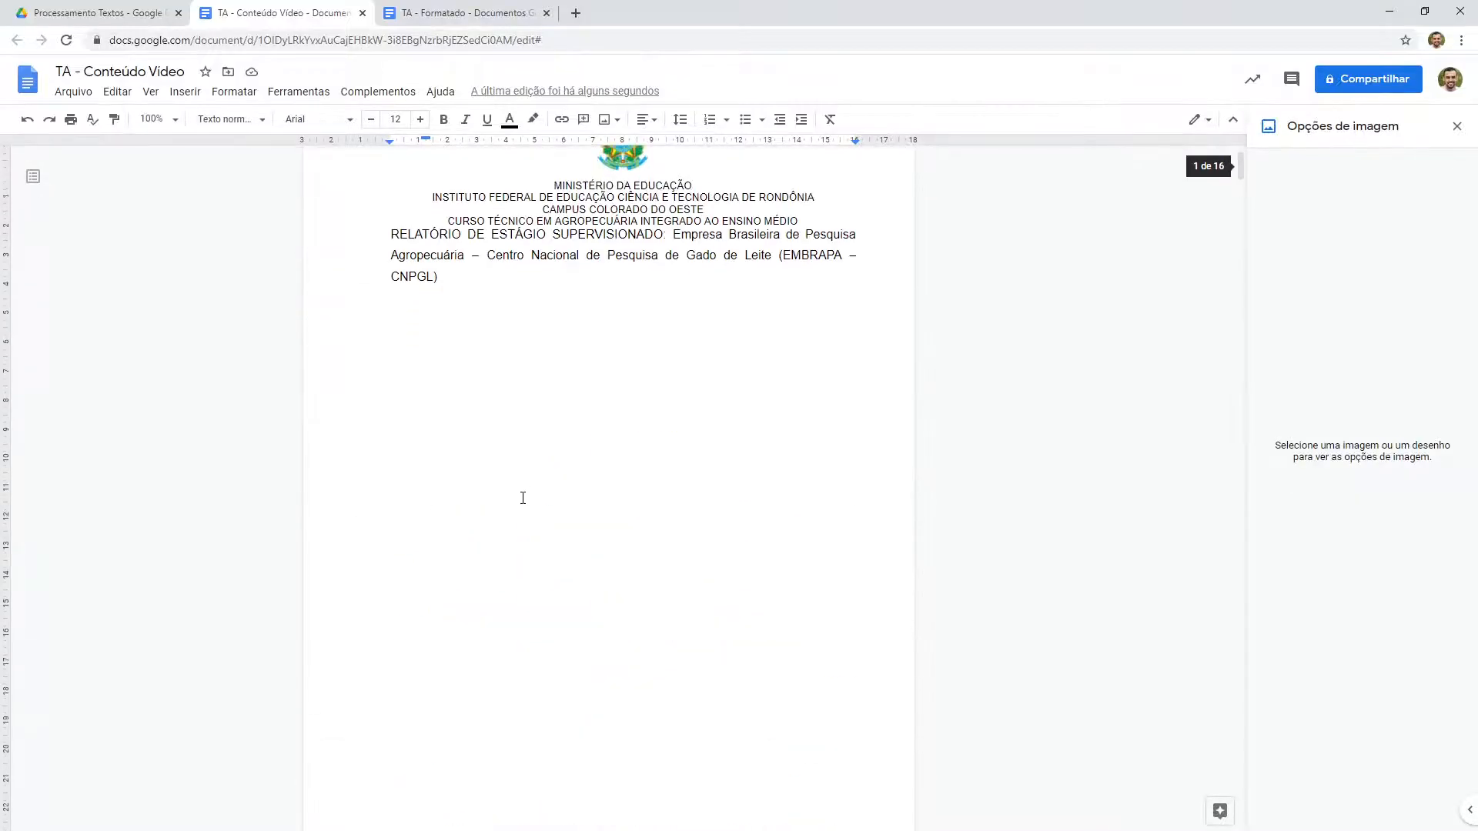
scroll(523, 498, down, 7)
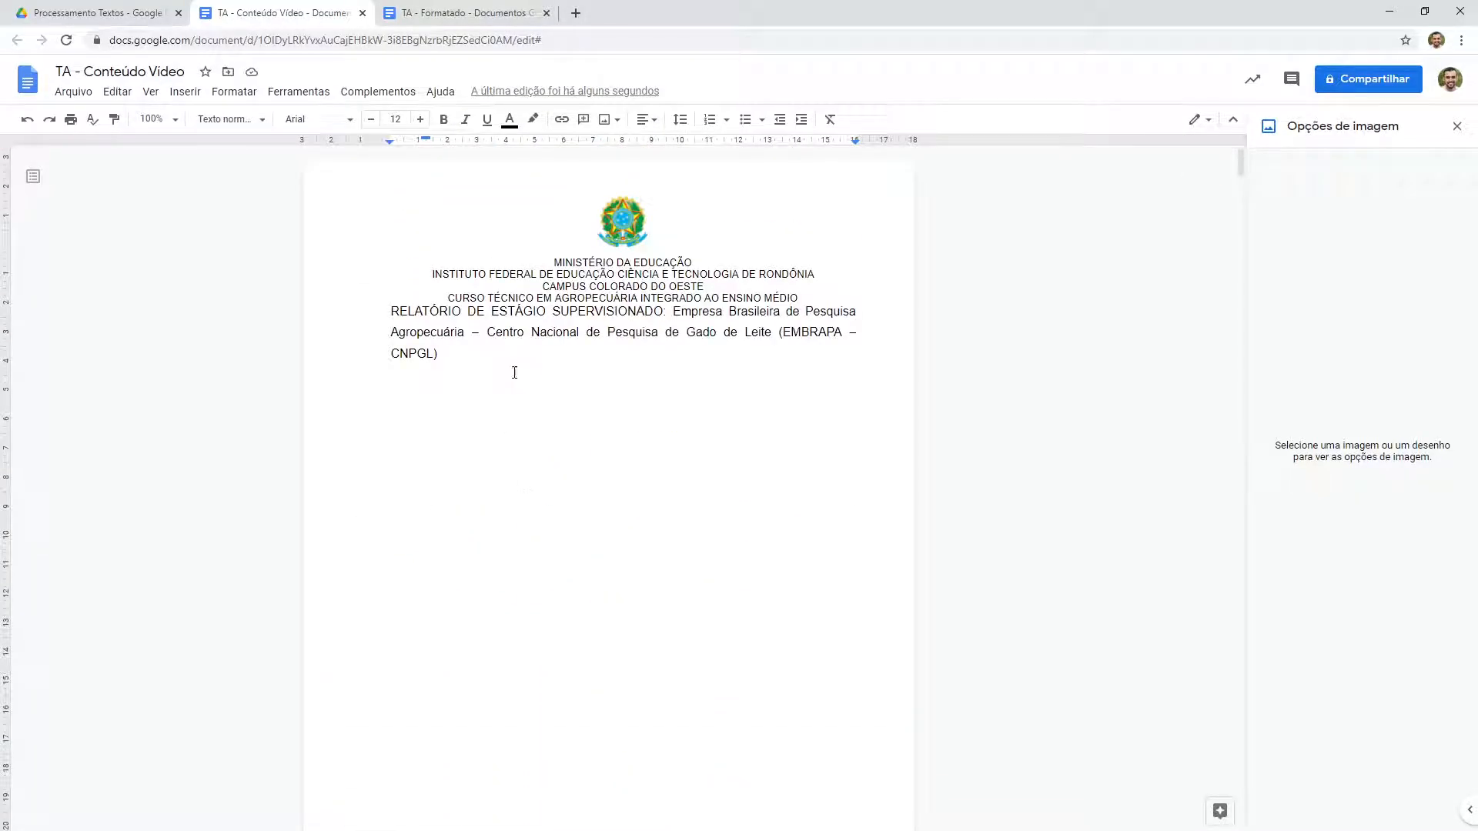
scroll(460, 362, down, 4)
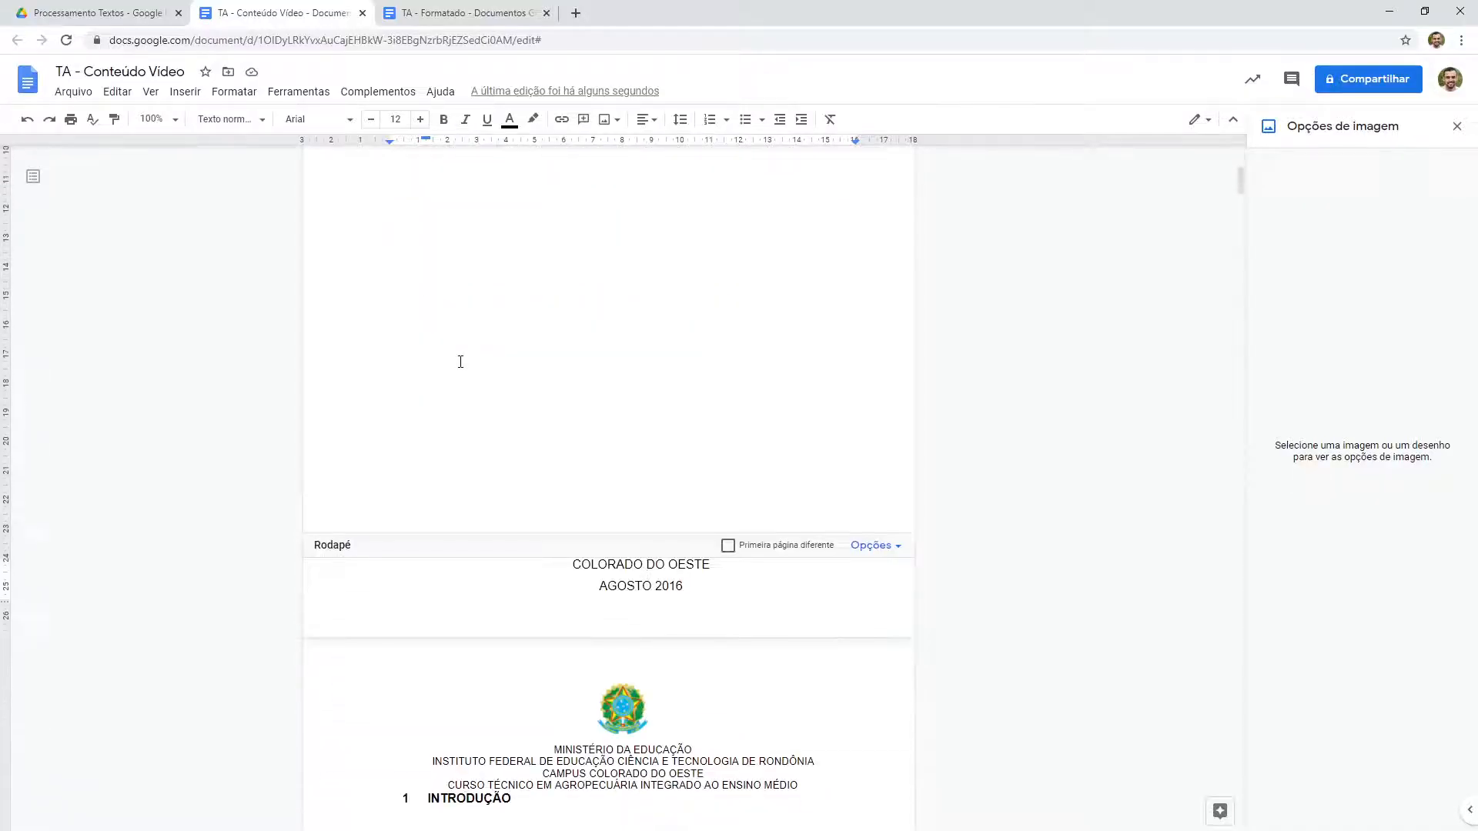
scroll(460, 362, up, 4)
scroll(460, 361, down, 4)
scroll(460, 362, up, 4)
scroll(460, 362, down, 5)
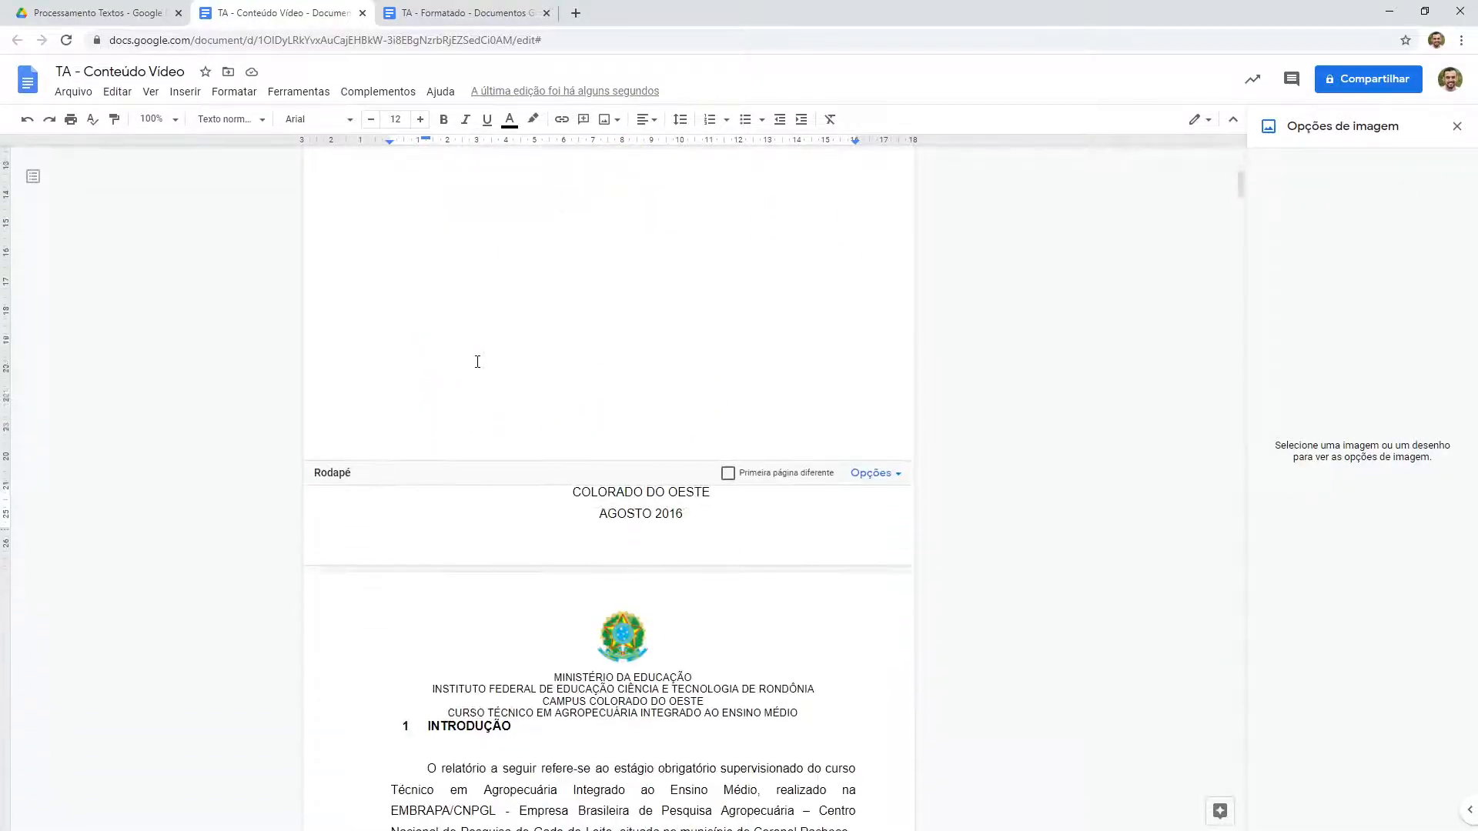
click(778, 488)
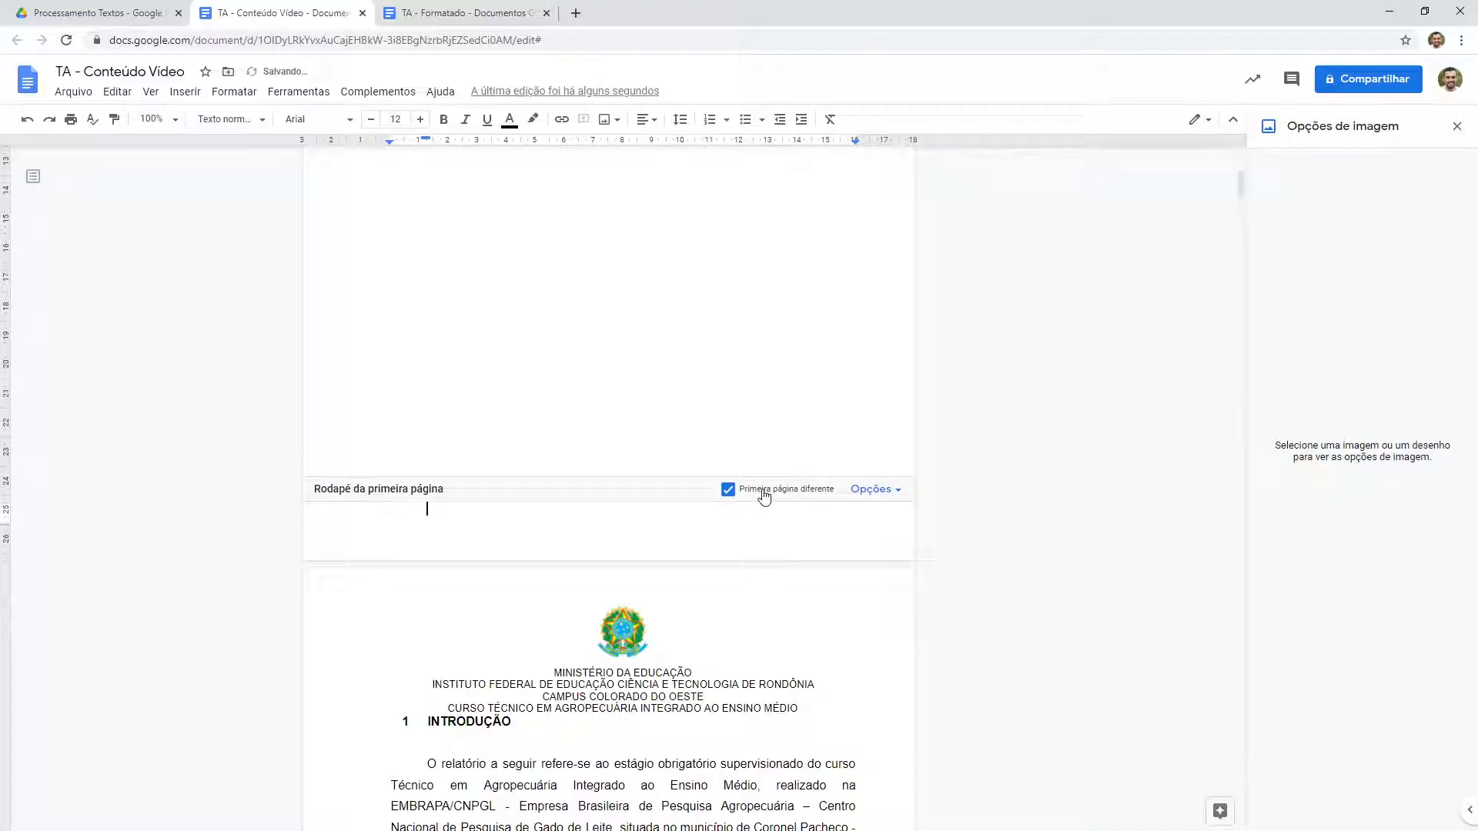
click(765, 493)
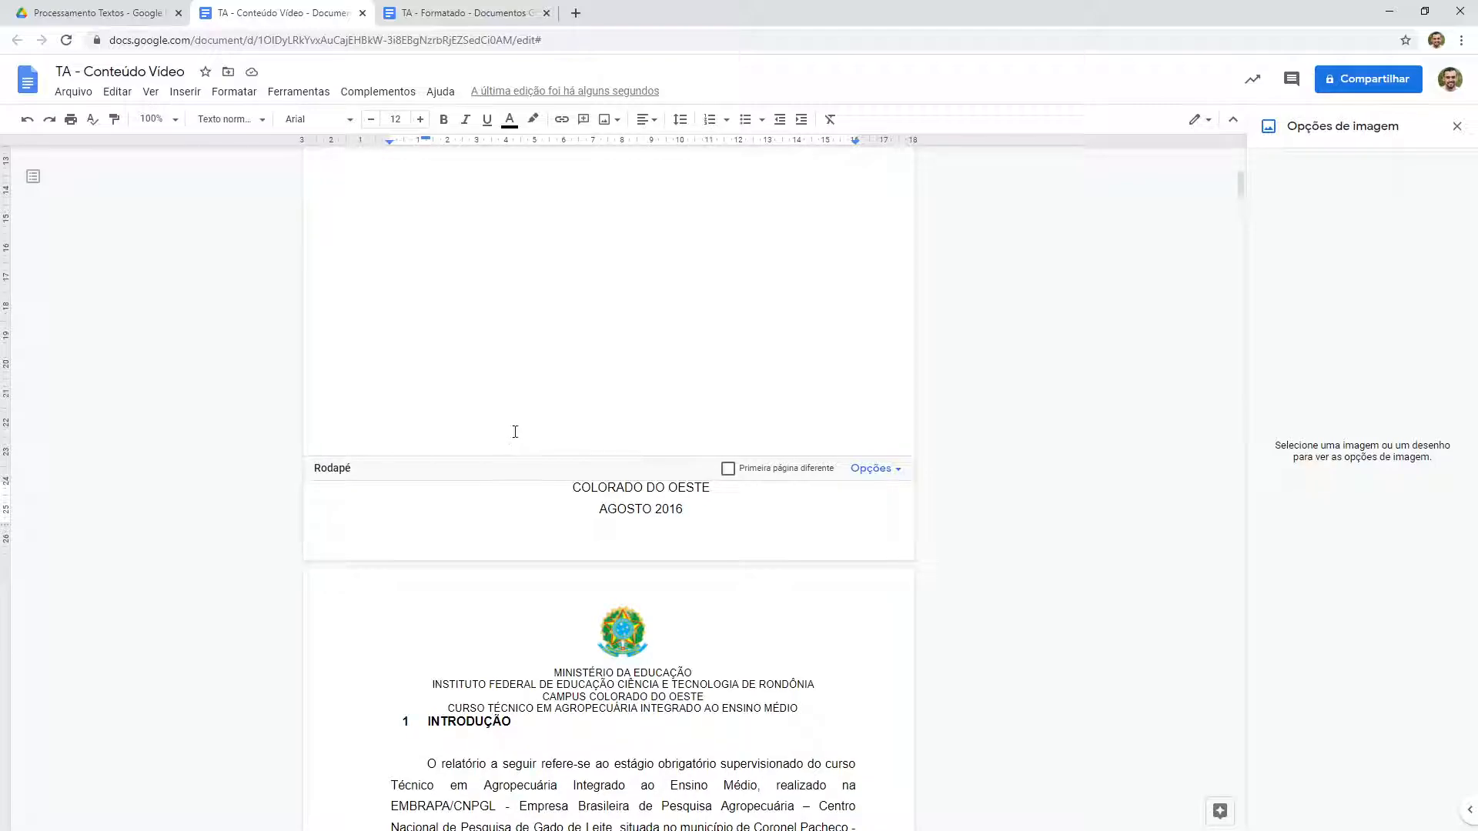
scroll(515, 431, up, 6)
click(463, 337)
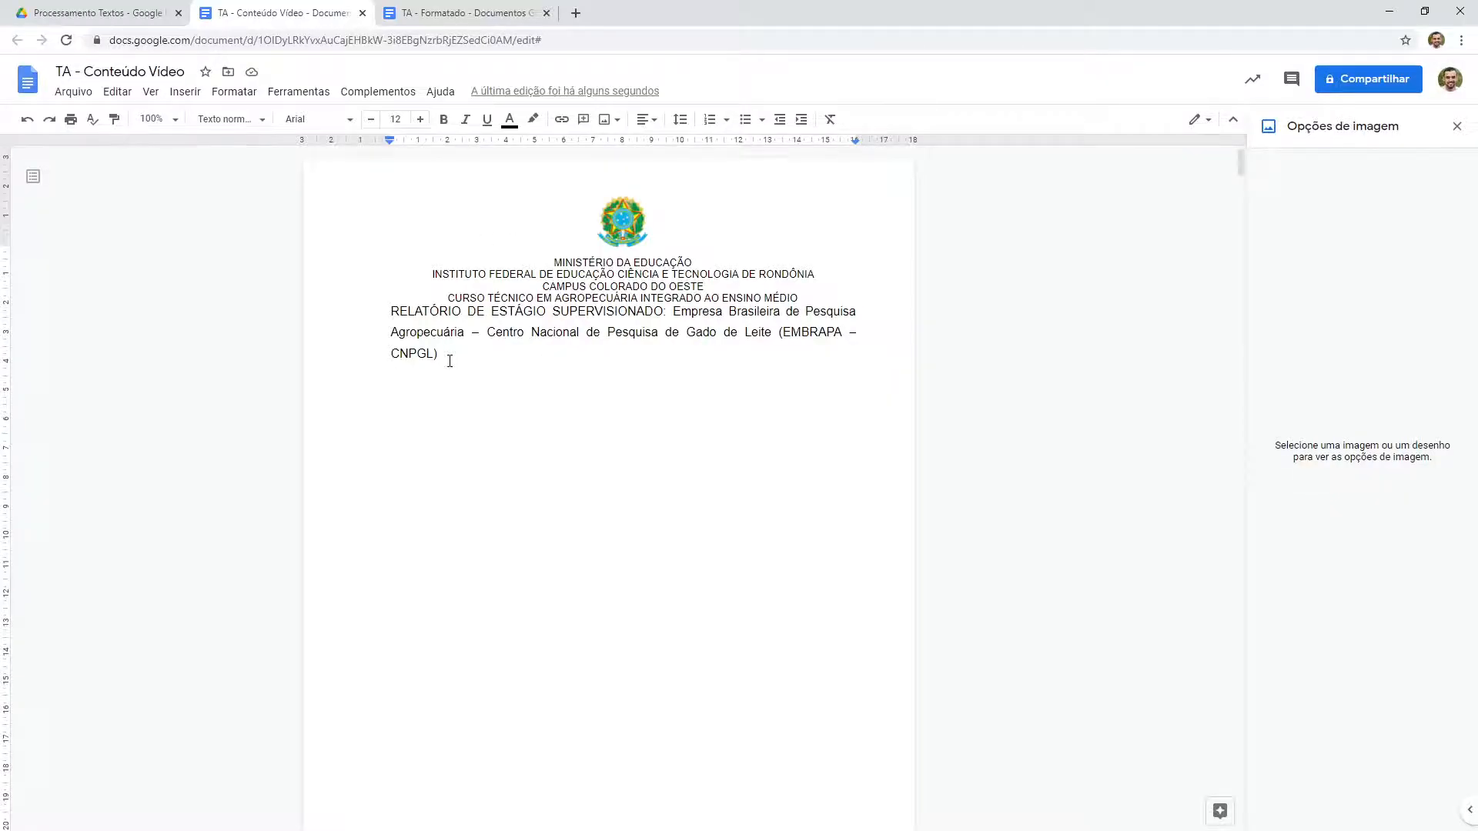
scroll(420, 539, down, 6)
Step: Paste the INTRODUÇÃO section after the report title
scroll(415, 603, up, 6)
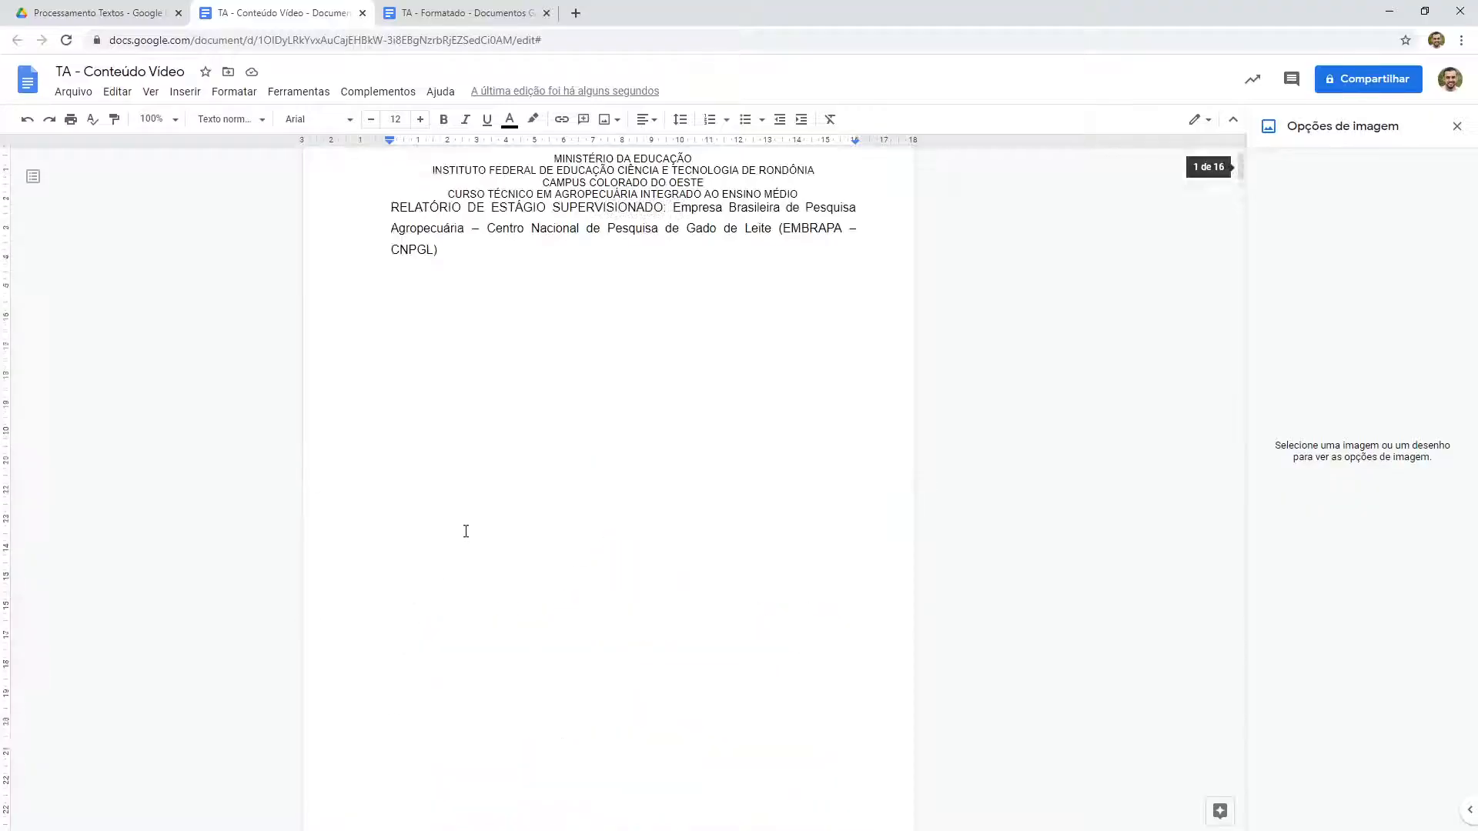
click(462, 293)
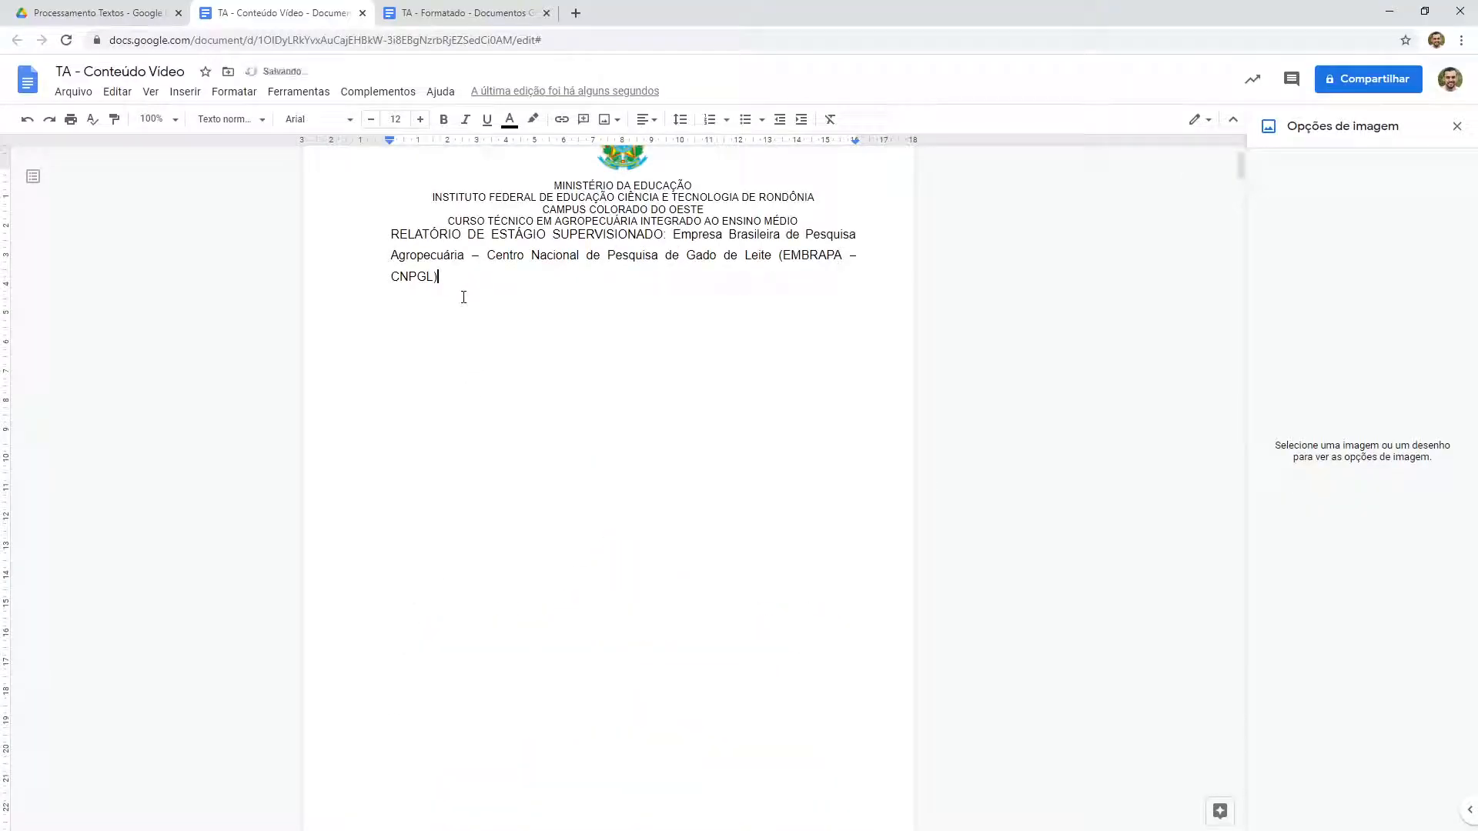
key(Right)
text(INTRODUÇÃO  O relatório a seguir refere-se ao estágio obrigatório supervisionado do curso Técnico em Agropecuária Integrado ao Ensino Médio, realizado na EMBRAPA/CNPGL - Empresa Brasileira de Pesquisa Agropecuária – Centro Nacional de Pesquisa de Gado de Leite, situada no município de Coronel Pacheco - MG, com uma duração total de 300 horas. O estágio foi realizado entre os dias 14/12/2015 a 08/02/2016, com carga horária diária de 8 horas, contabilizadas de segunda à sexta-feira, totalizando 40 horas semanais. O estágio permeia um processo de vivência prático-pedagógica, que aproxima o estudante à realidade e sua área de formação e o auxilia a compreender diferentes teorias que regem o exercício profissional. Objetiva ainda, a afirmação da aprendizagem como processo pedagógico de construção de conhecimentos, desenvolvimento de competências e habilidades sob processo de supervisão (UNOPACHECO, 2016). O estágio foi supervisionado pelo Sr. Carlos Augusto de Miranda Gomide - Doutor em Zootecnia e Pós-doutor na área de plantas forrageiras, atualmente é pesquisador da Embrapa.)
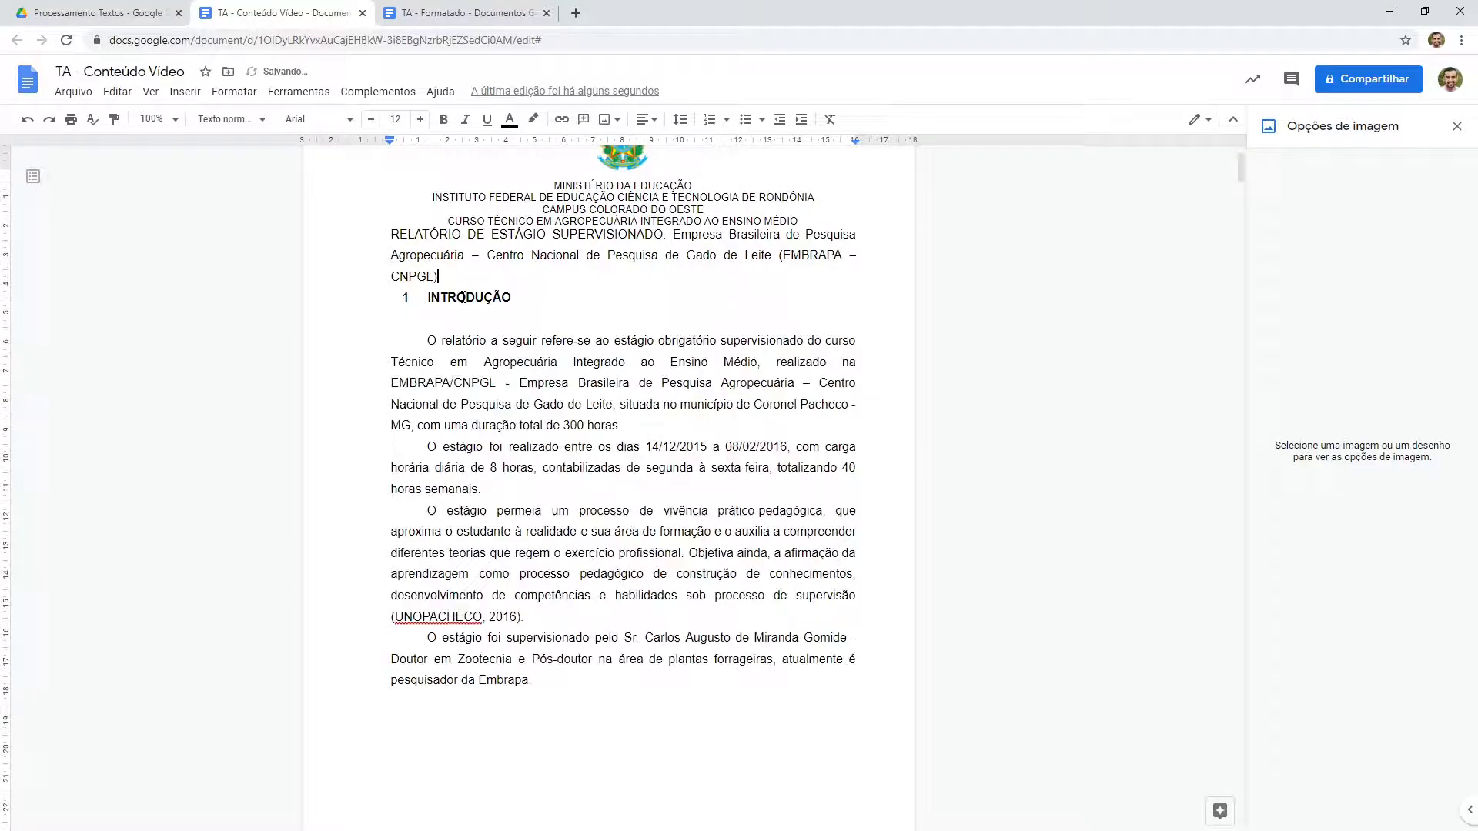
key(ctrl+z)
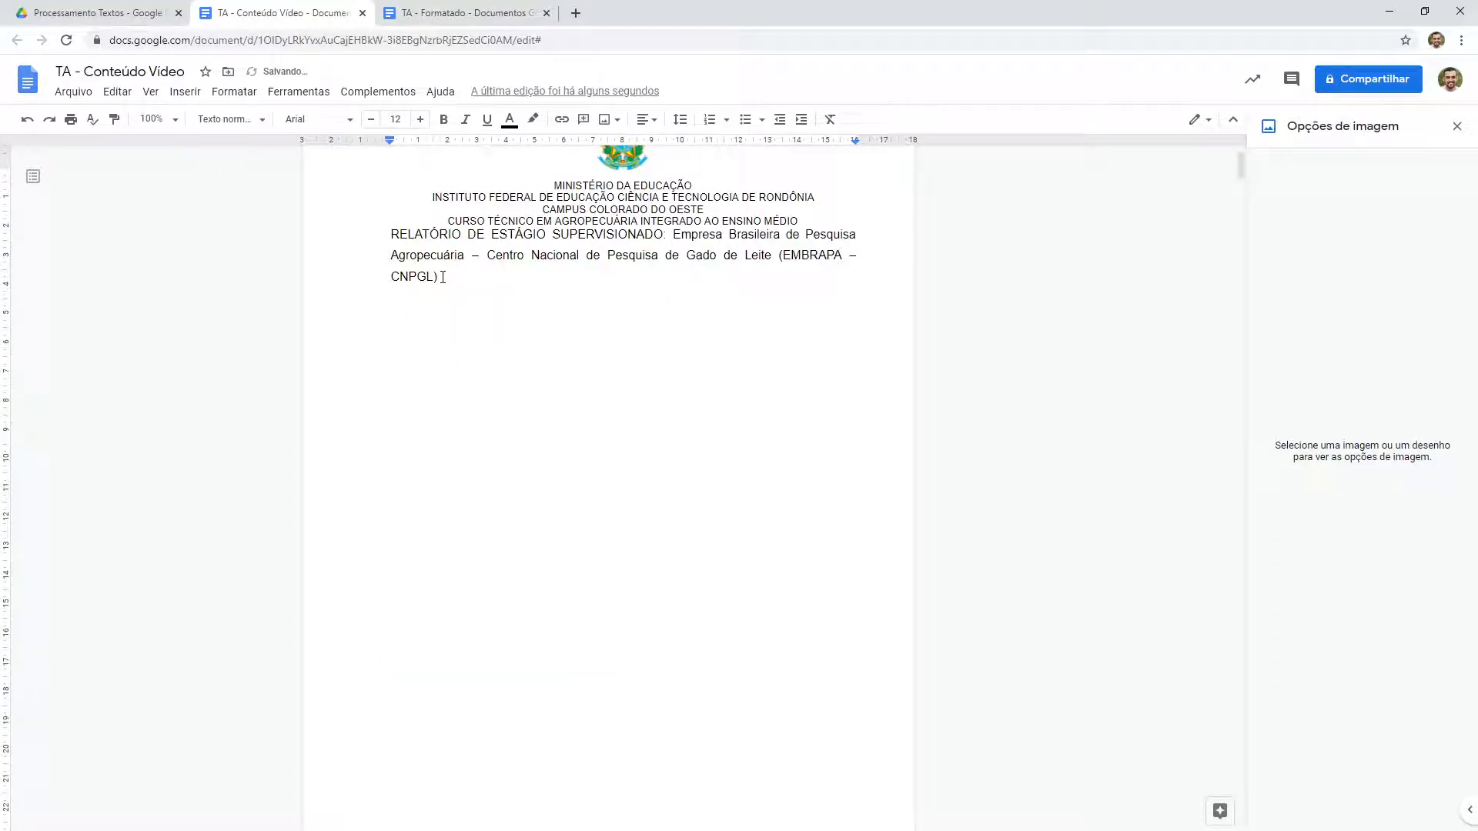
text(INTRODUÇÃO  O relatório a seguir refere-se ao estágio obrigatório supervisionado do curso Técnico em Agropecuária Integrado ao Ensino Médio, realizado na EMBRAPA/CNPGL - Empresa Brasileira de Pesquisa Agropecuária – Centro Nacional de Pesquisa de Gado de Leite, situada no município de Coronel Pacheco - MG, com uma duração total de 300 horas. O estágio foi realizado entre os dias 14/12/2015 a 08/02/2016, com carga horária diária de 8 horas, contabilizadas de segunda à sexta-feira, totalizando 40 horas semanais. O estágio permeia um processo de vivência prático-pedagógica, que aproxima o estudante à realidade e sua área de formação e o auxilia a compreender diferentes teorias que regem o exercício profissional. Objetiva ainda, a afirmação da aprendizagem como processo pedagógico de construção de conhecimentos, desenvolvimento de competências e habilidades sob processo de supervisão (UNOPACHECO, 2016). O estágio foi supervisionado pelo Sr. Carlos Augusto de Miranda Gomide - Doutor em Zootecnia e Pós-doutor na área de plantas forrageiras, atualmente é pesquisador da Embrapa.)
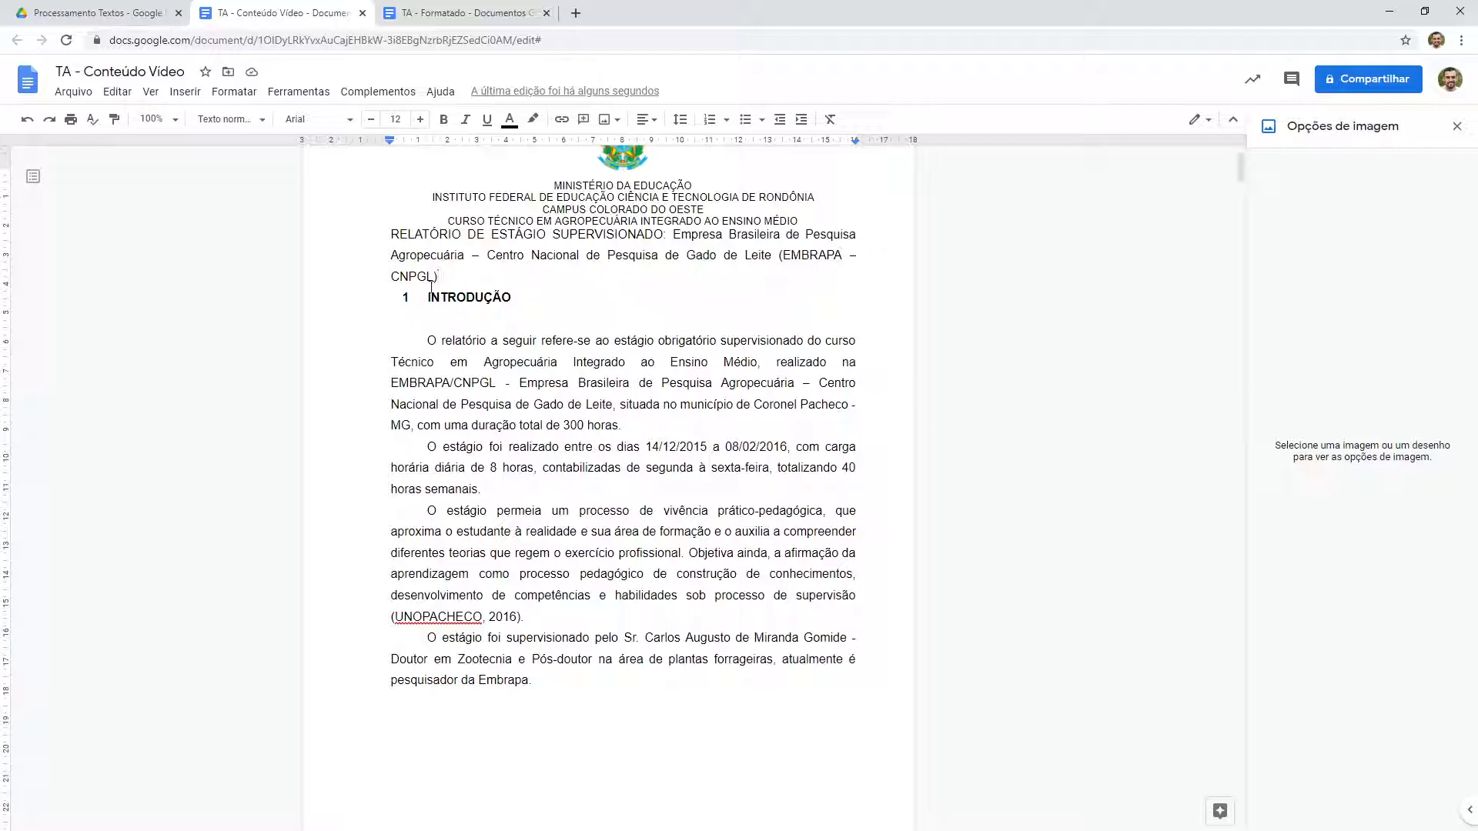
Step: Insert a next-page section break before INTRODUÇÃO and remove the blank line
click(179, 99)
mouse_move(315, 406)
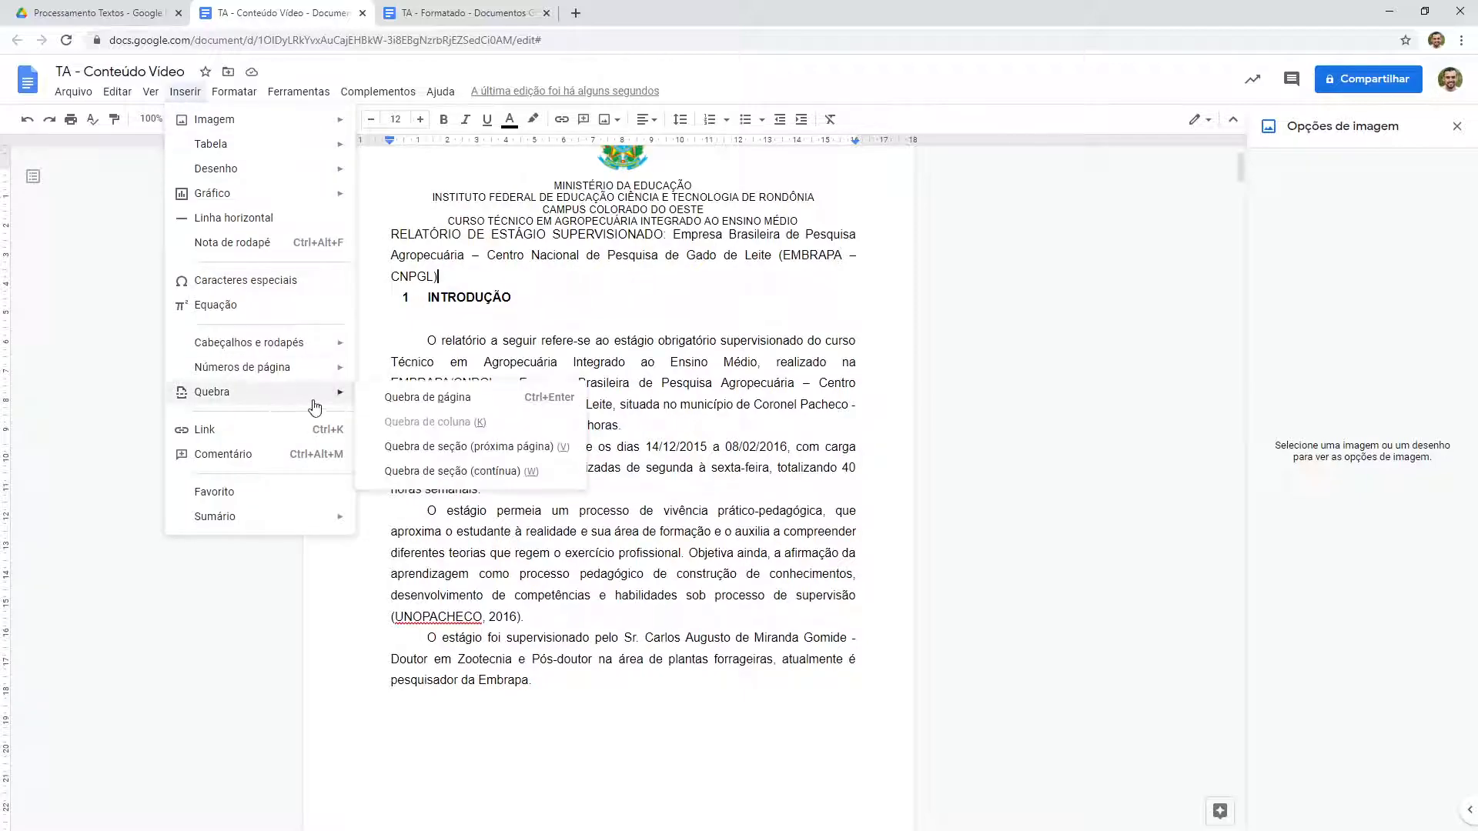
click(493, 455)
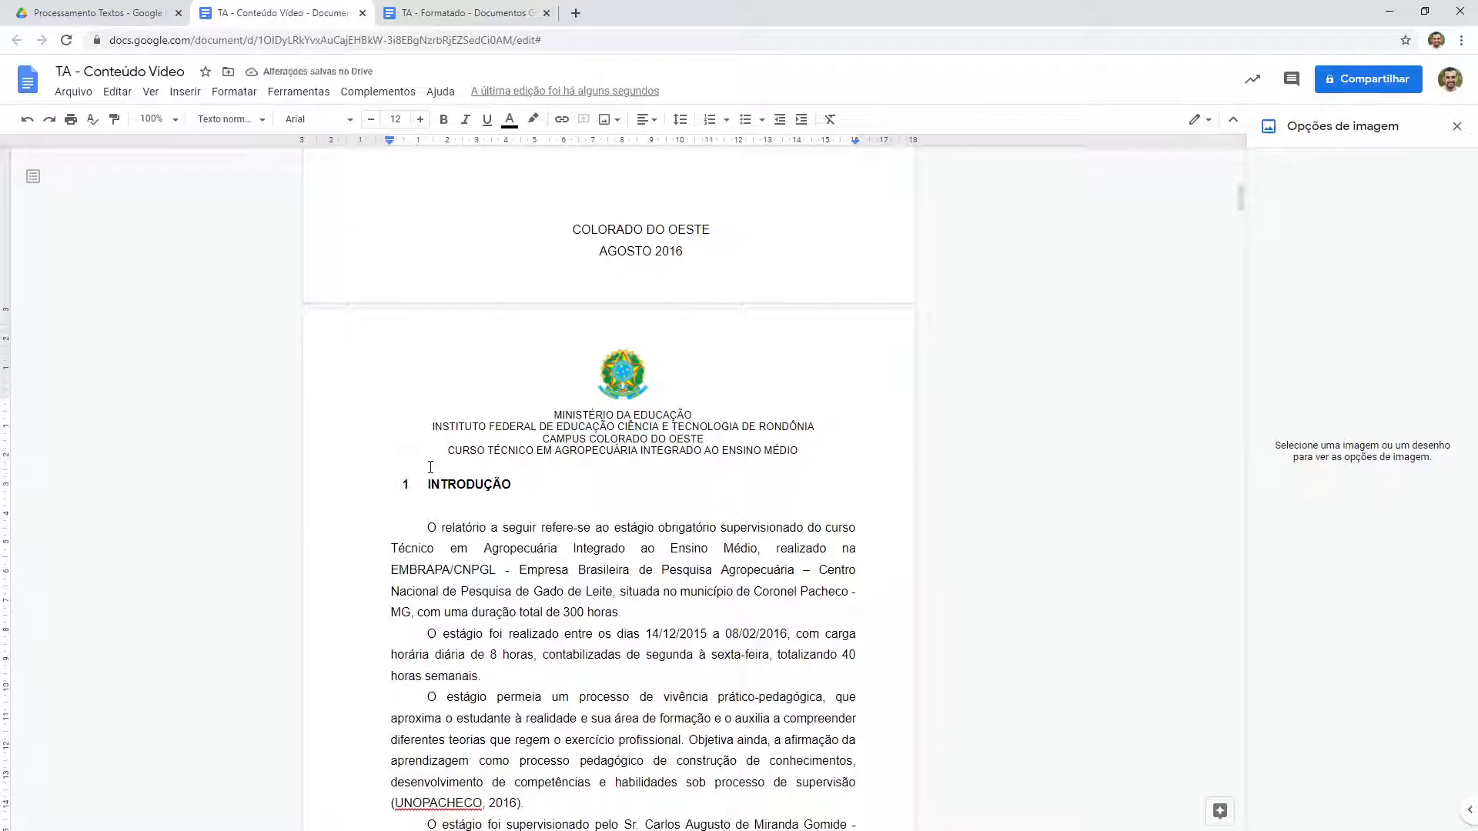
key(BackSpace)
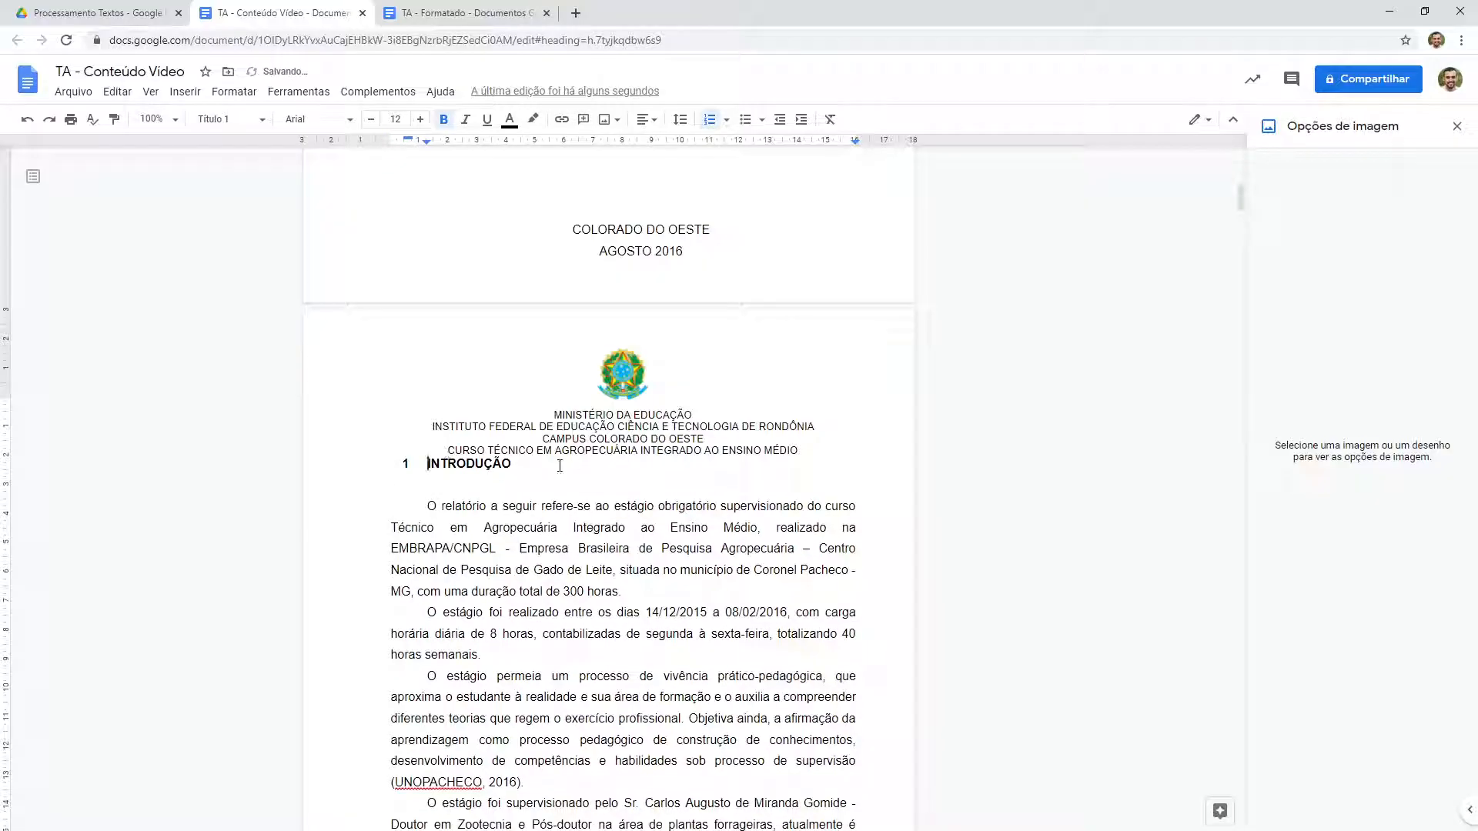
Step: Open the cover page header for editing
scroll(557, 465, up, 10)
scroll(575, 389, down, 10)
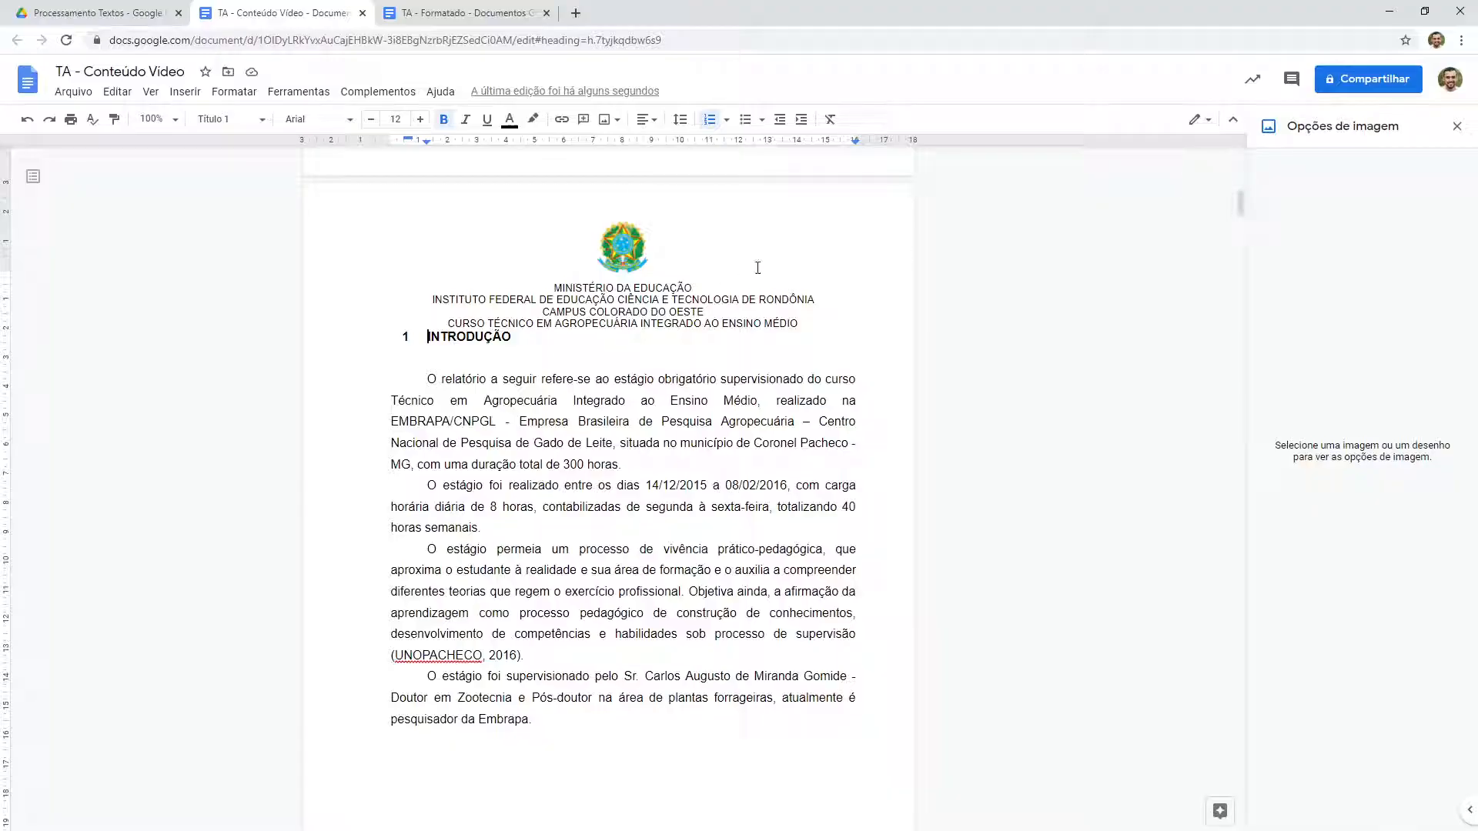
scroll(680, 382, down, 9)
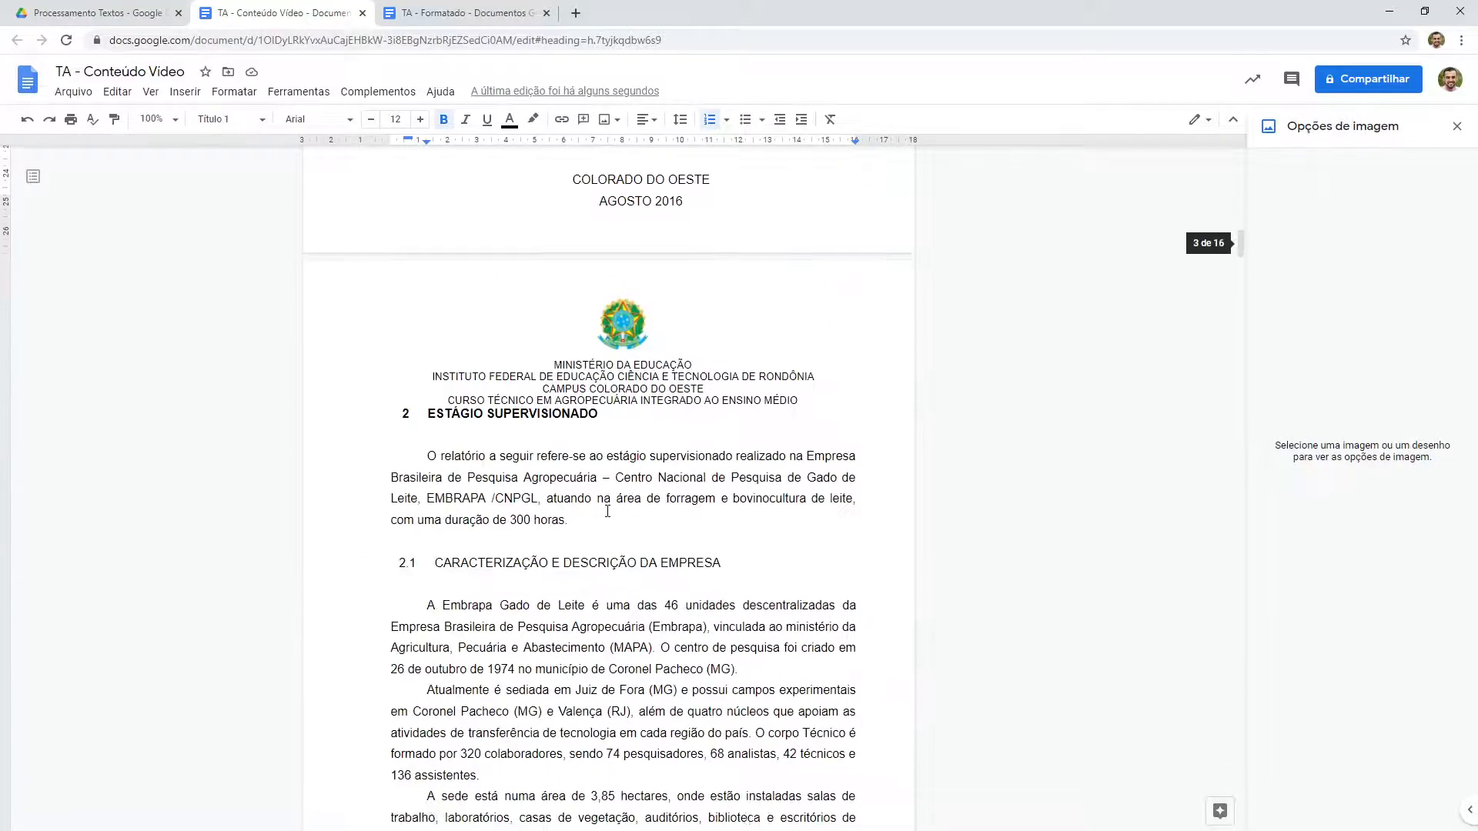
scroll(693, 504, up, 8)
scroll(606, 510, up, 10)
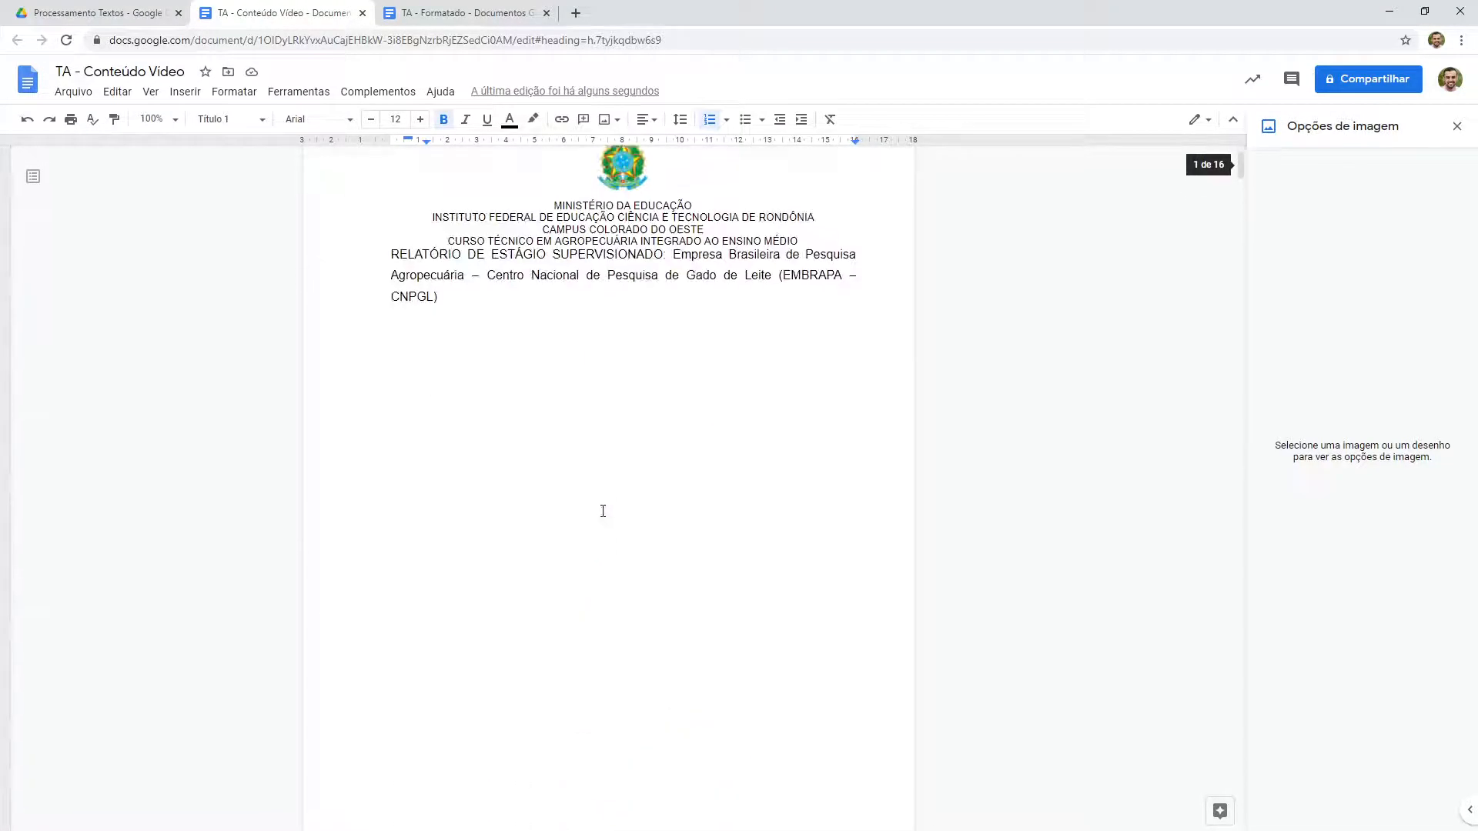
scroll(603, 431, up, 1)
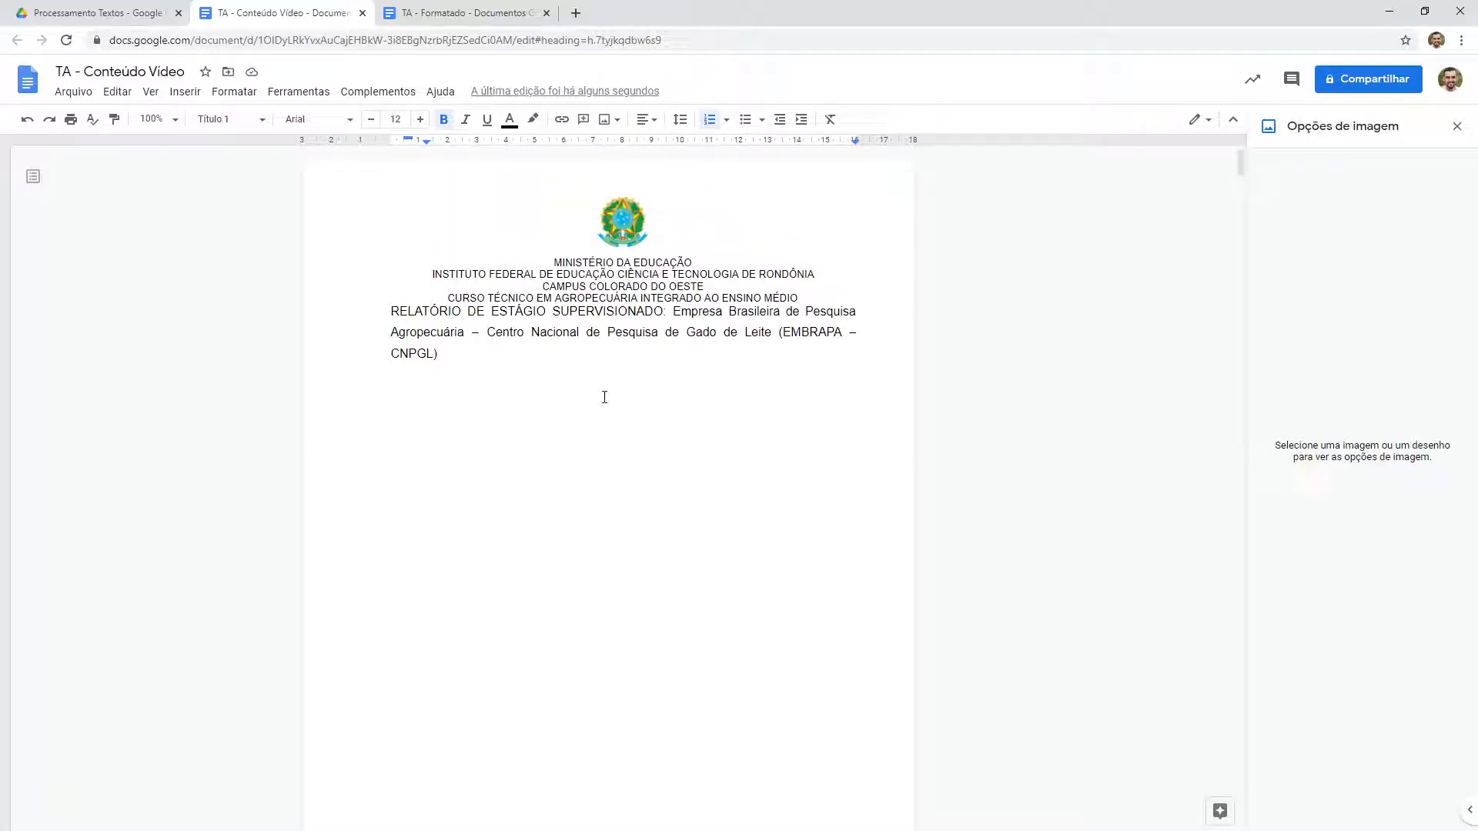
double_click(654, 204)
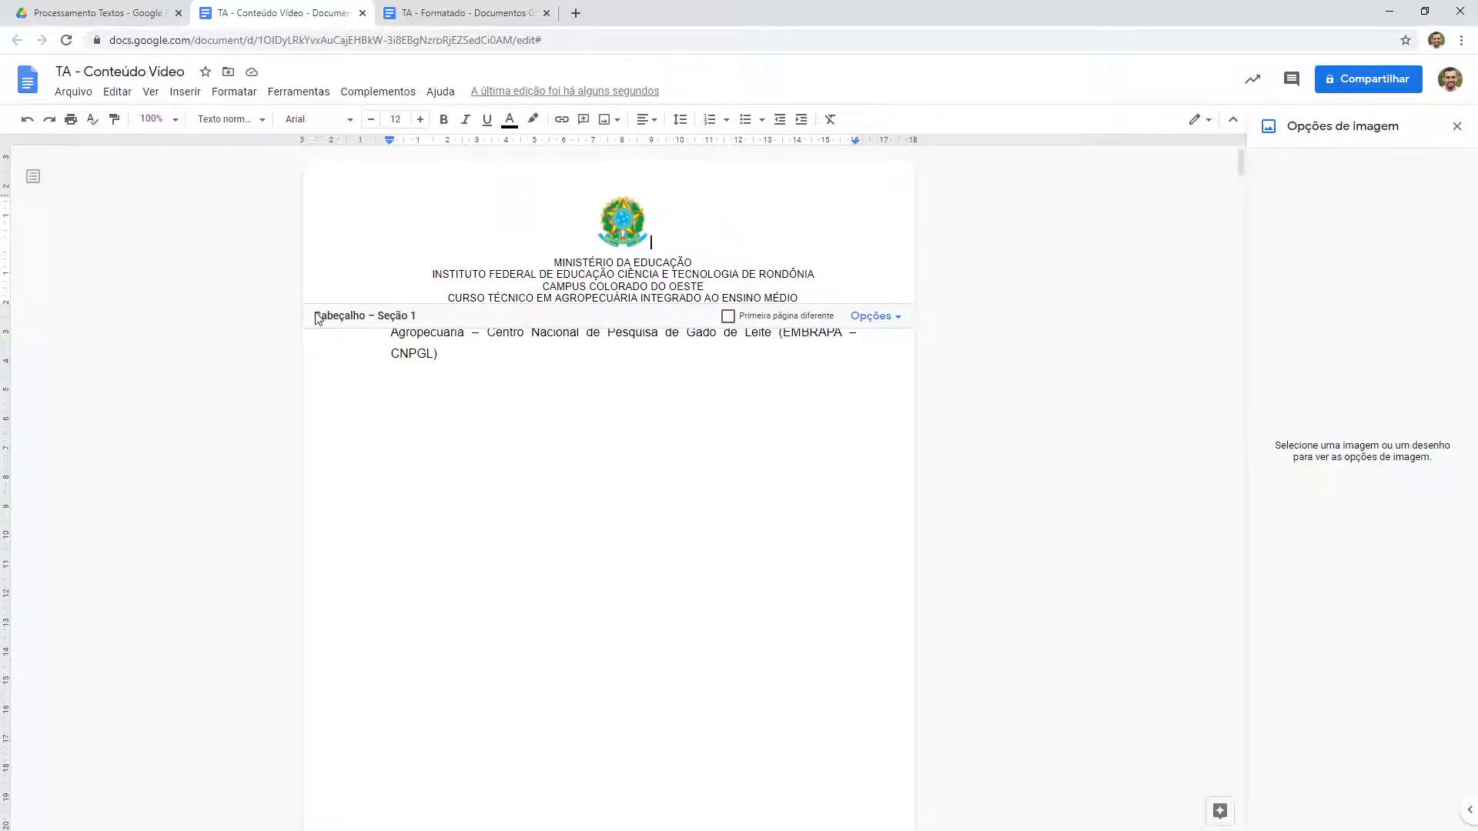
Step: Review the header's Opções settings list, then dismiss it
scroll(426, 320, down, 9)
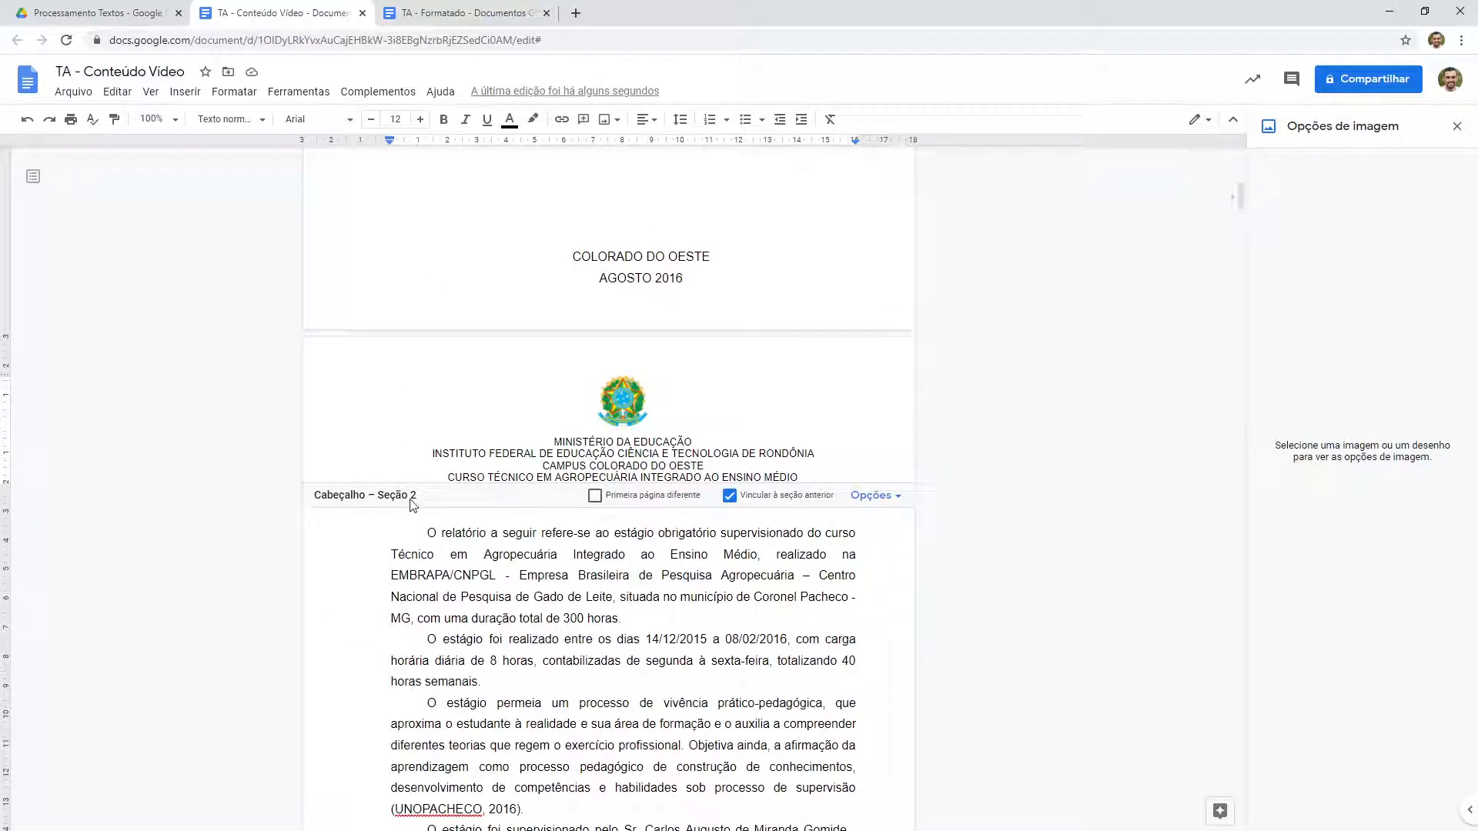
scroll(530, 392, up, 9)
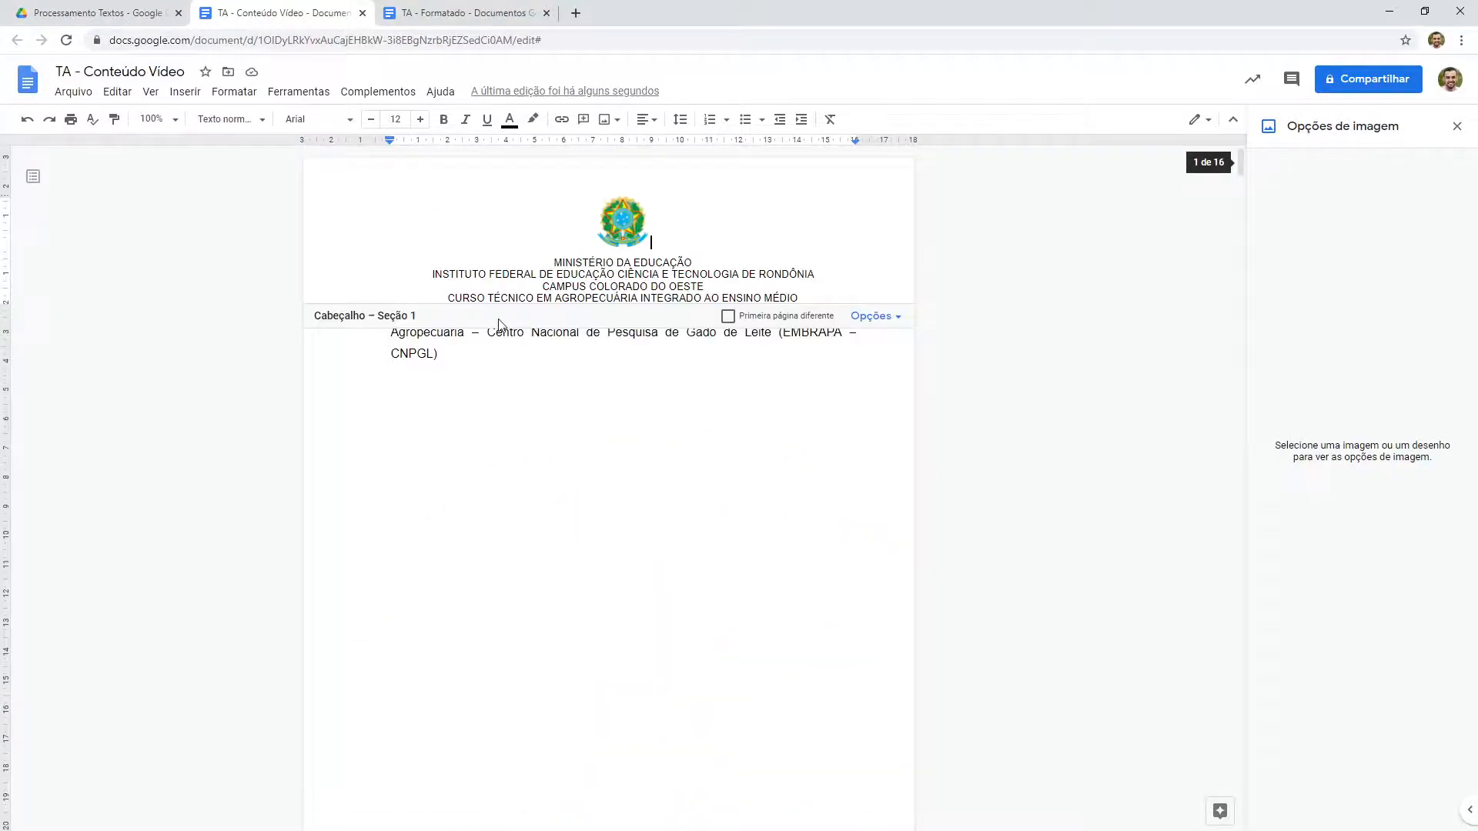
scroll(428, 478, down, 15)
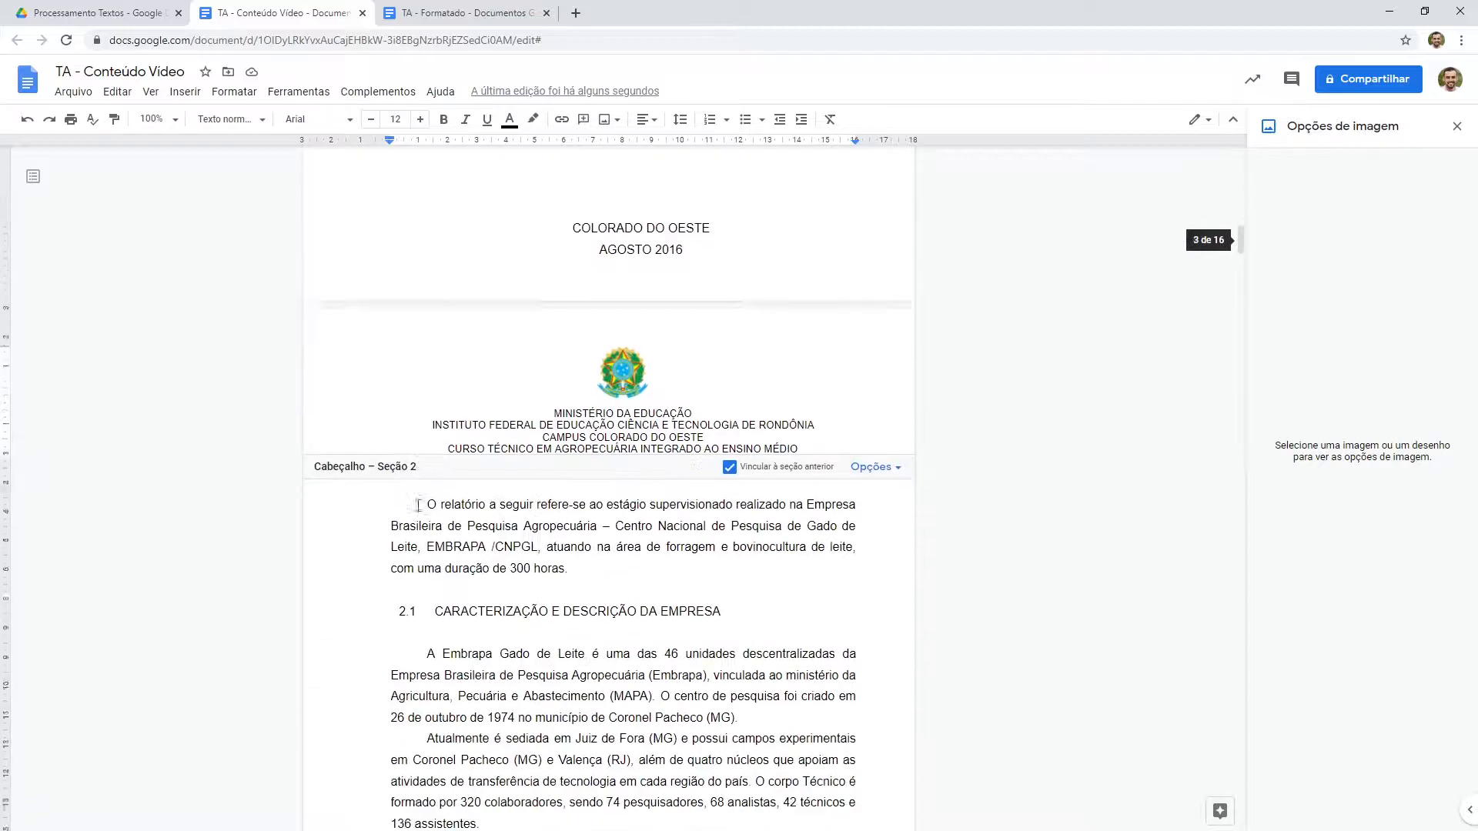
scroll(418, 506, down, 10)
scroll(418, 506, up, 16)
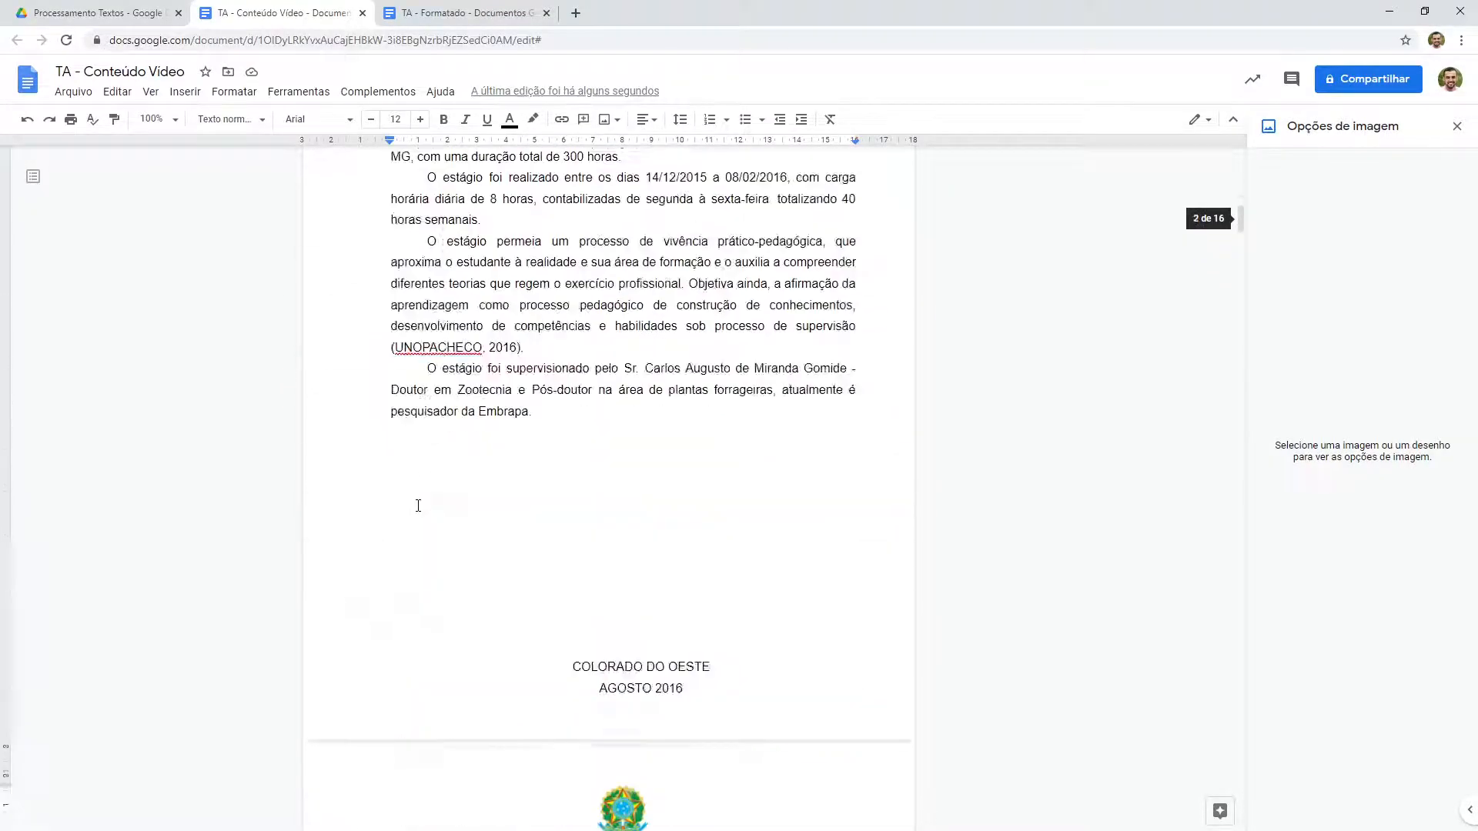
scroll(418, 506, down, 5)
scroll(418, 506, up, 20)
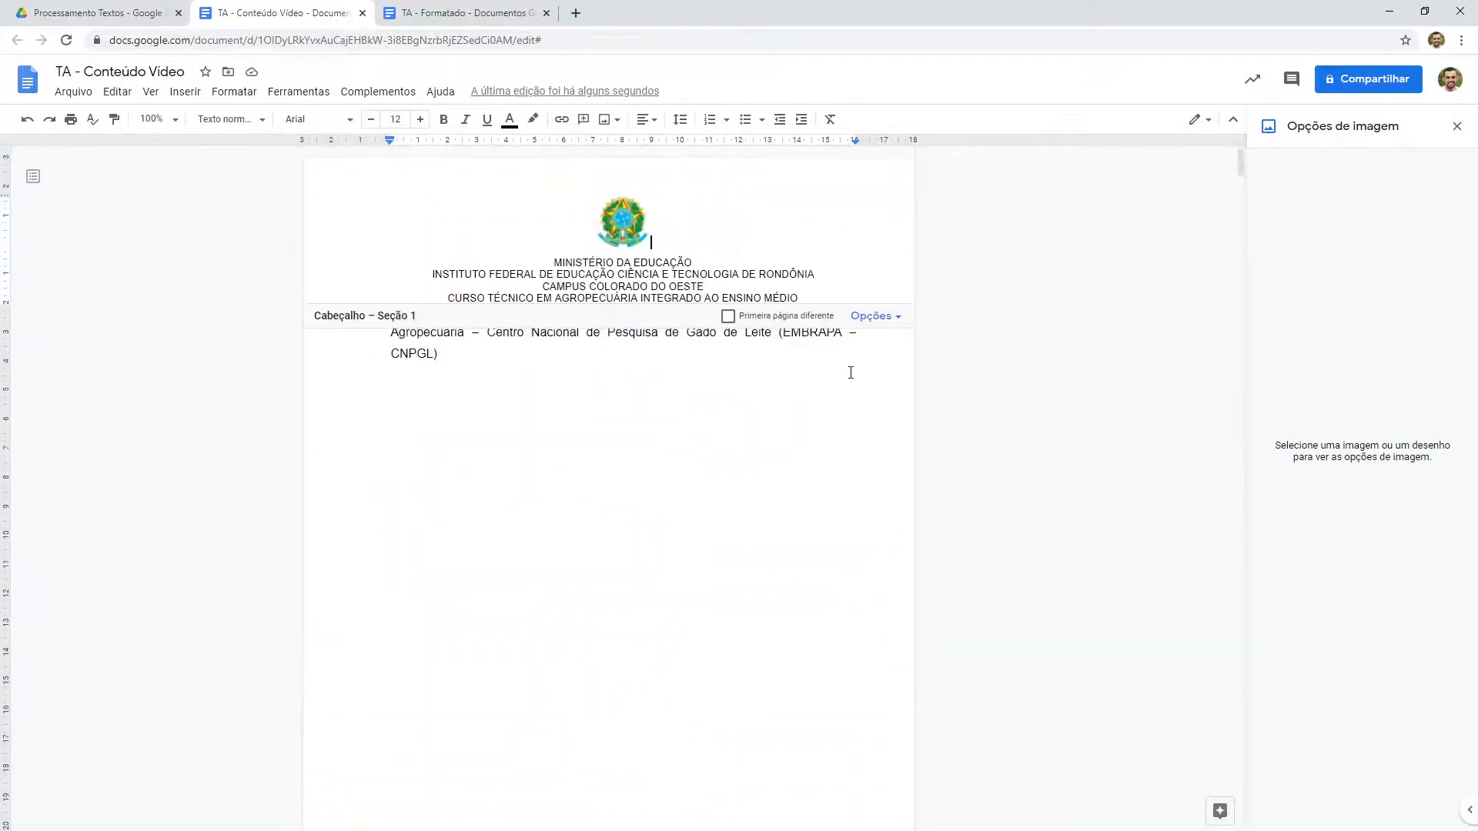
click(870, 316)
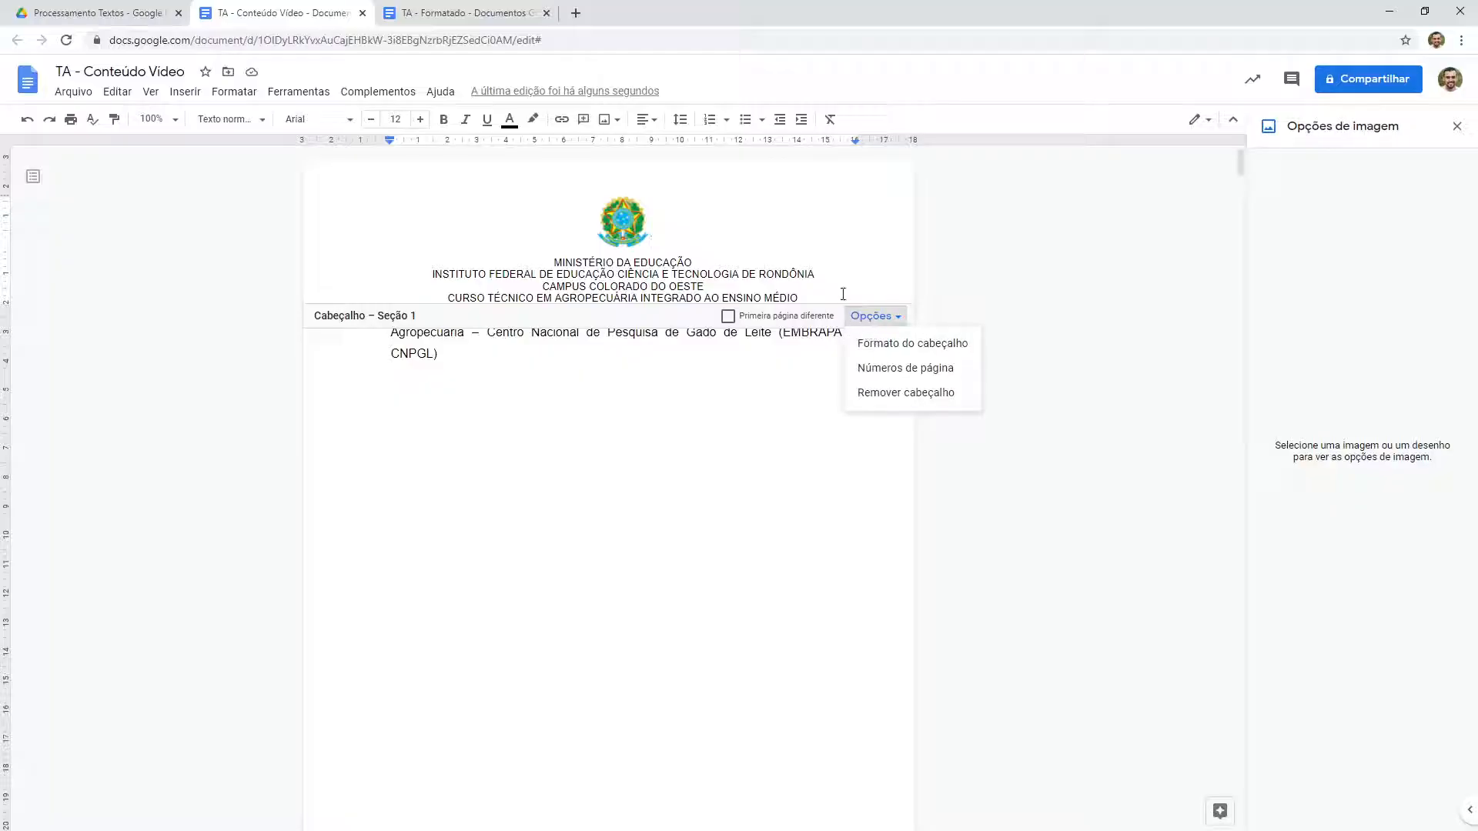
click(645, 315)
Step: Place the cursor in the Seção 2 introduction page header
scroll(645, 315, down, 8)
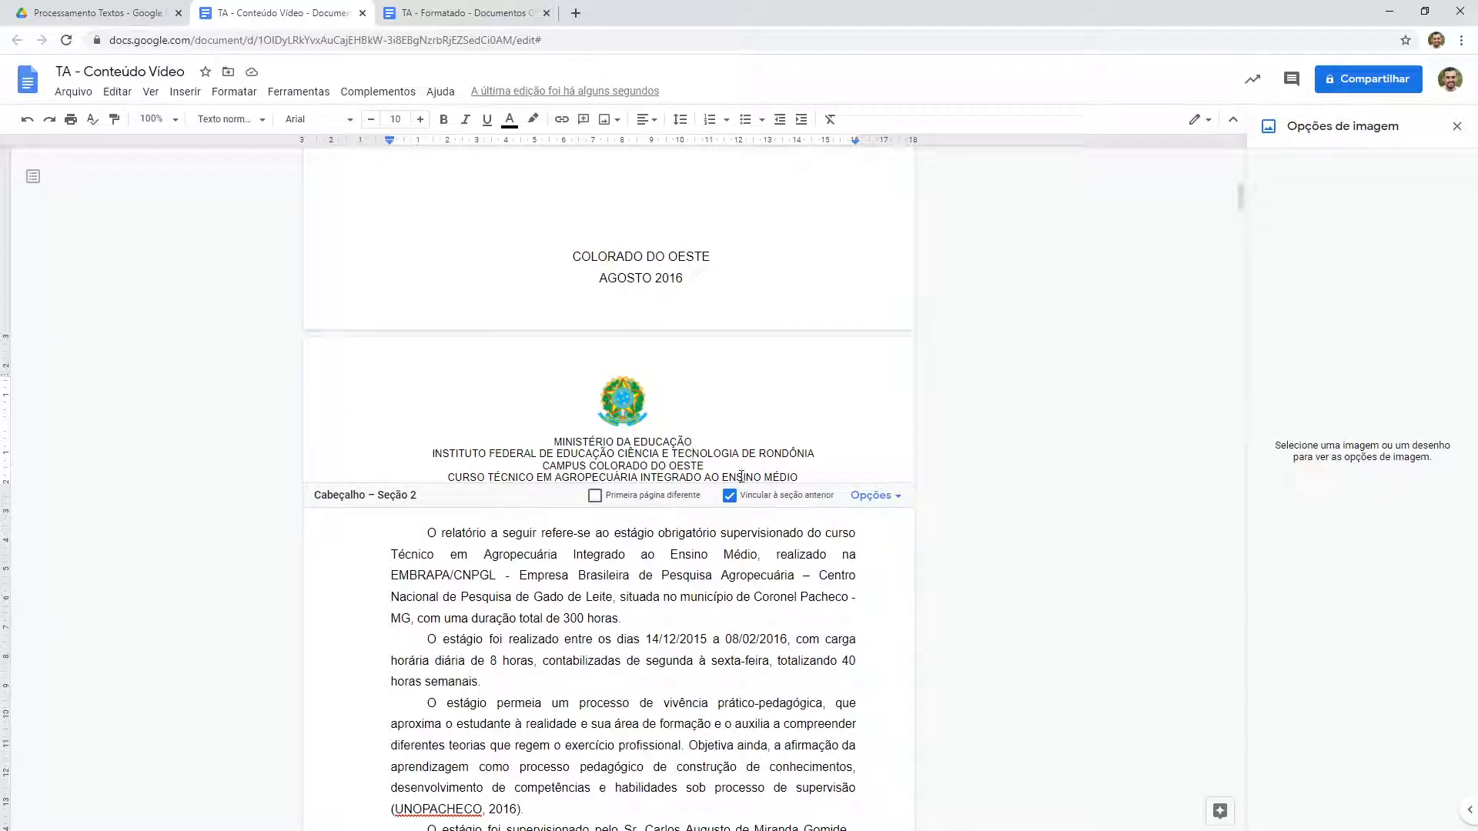
scroll(603, 452, up, 3)
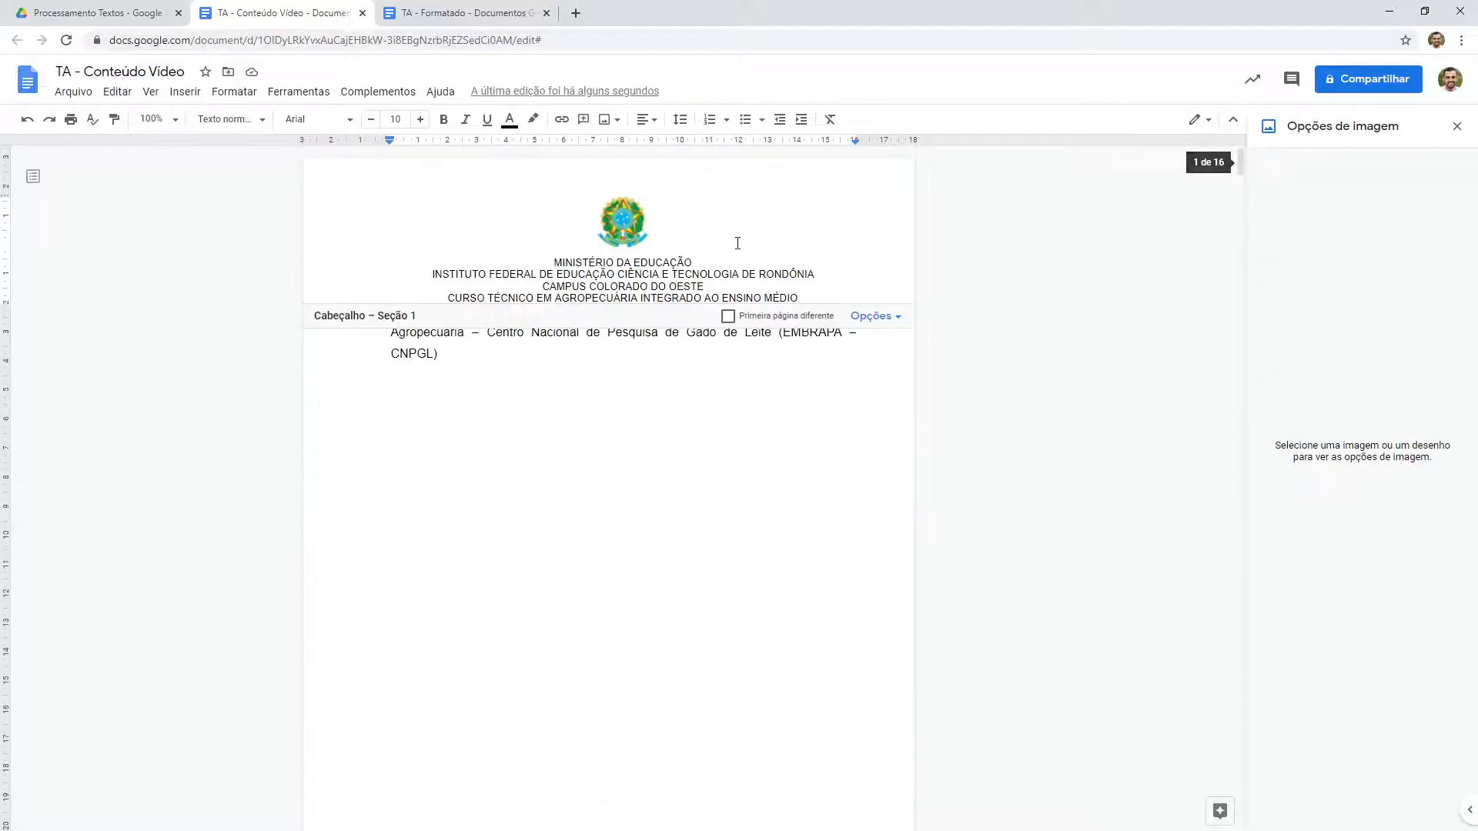
scroll(731, 292, down, 4)
click(723, 387)
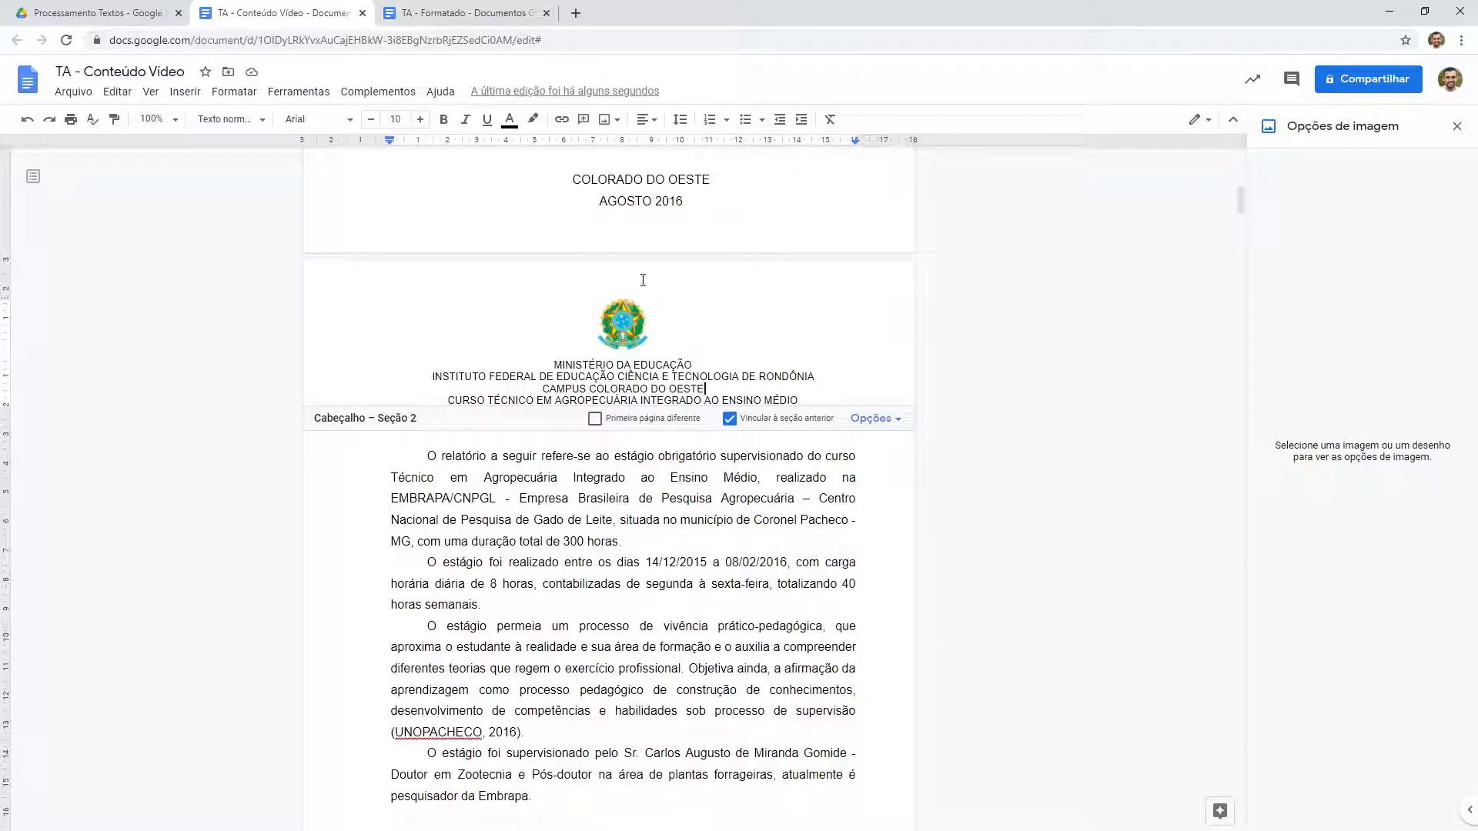
Step: Uncheck Vincular à seção anterior for the Seção 2 header and footer
click(743, 418)
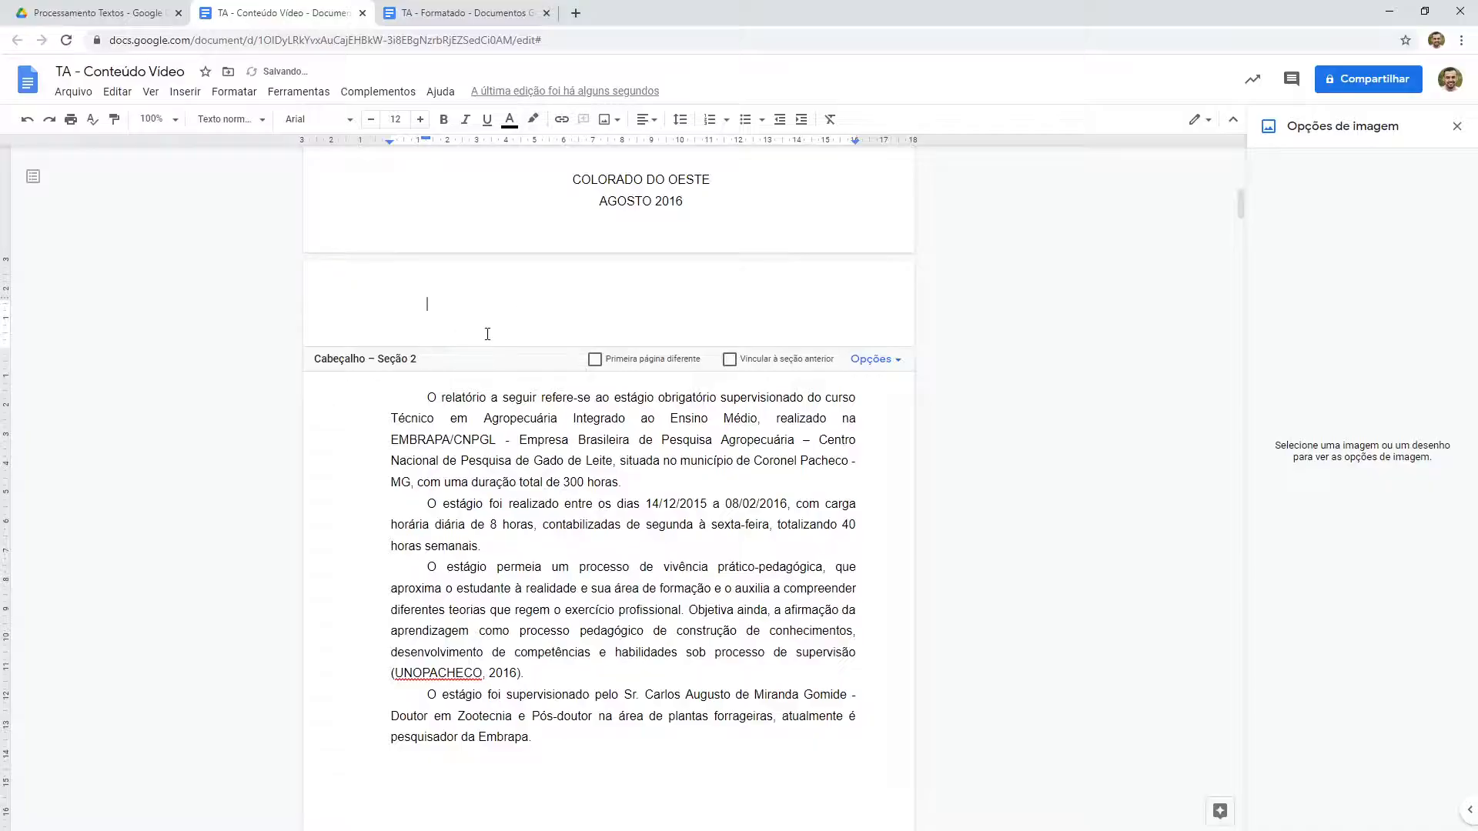
scroll(485, 329, up, 10)
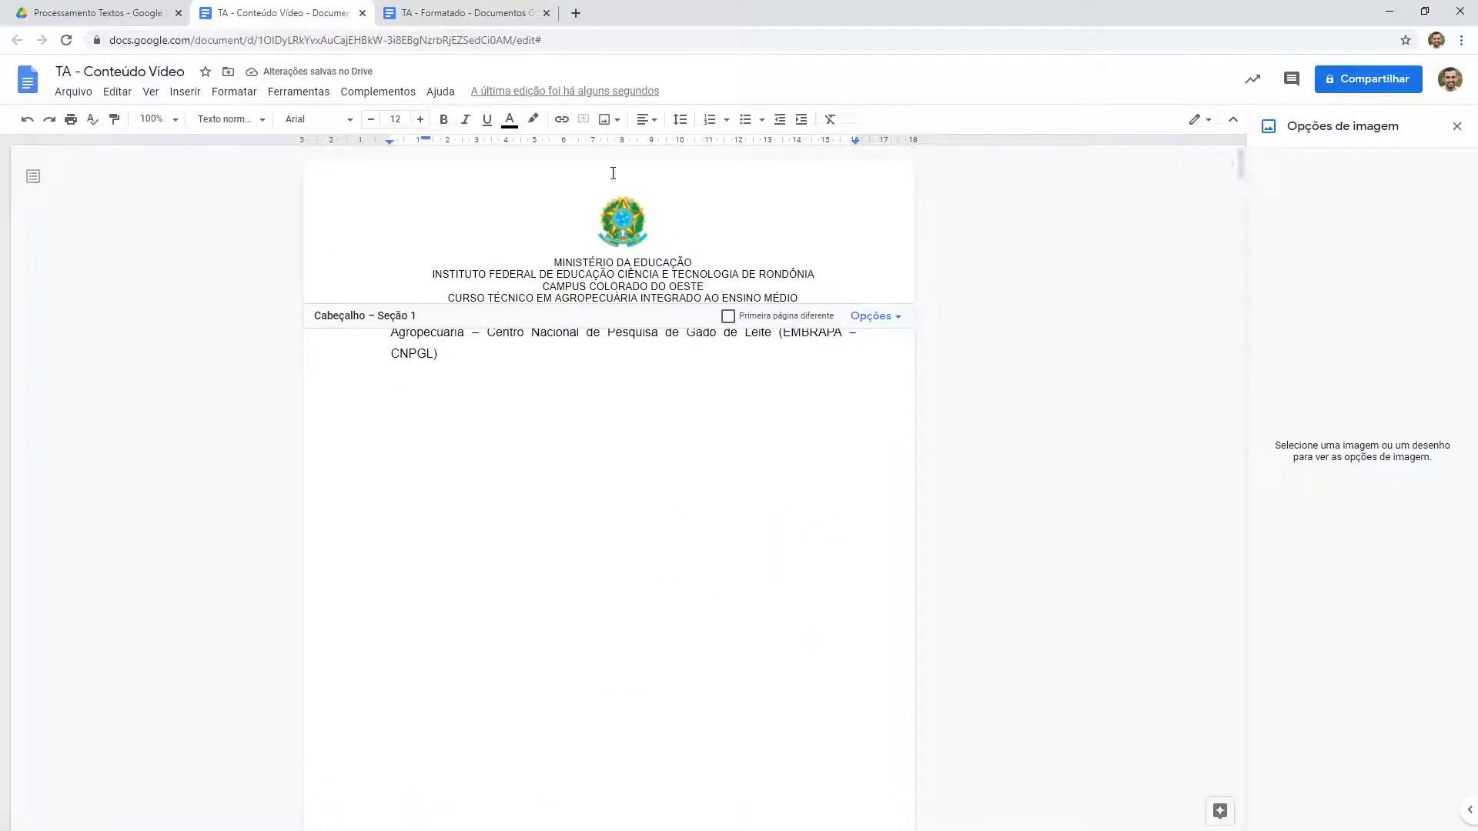
scroll(534, 208, down, 15)
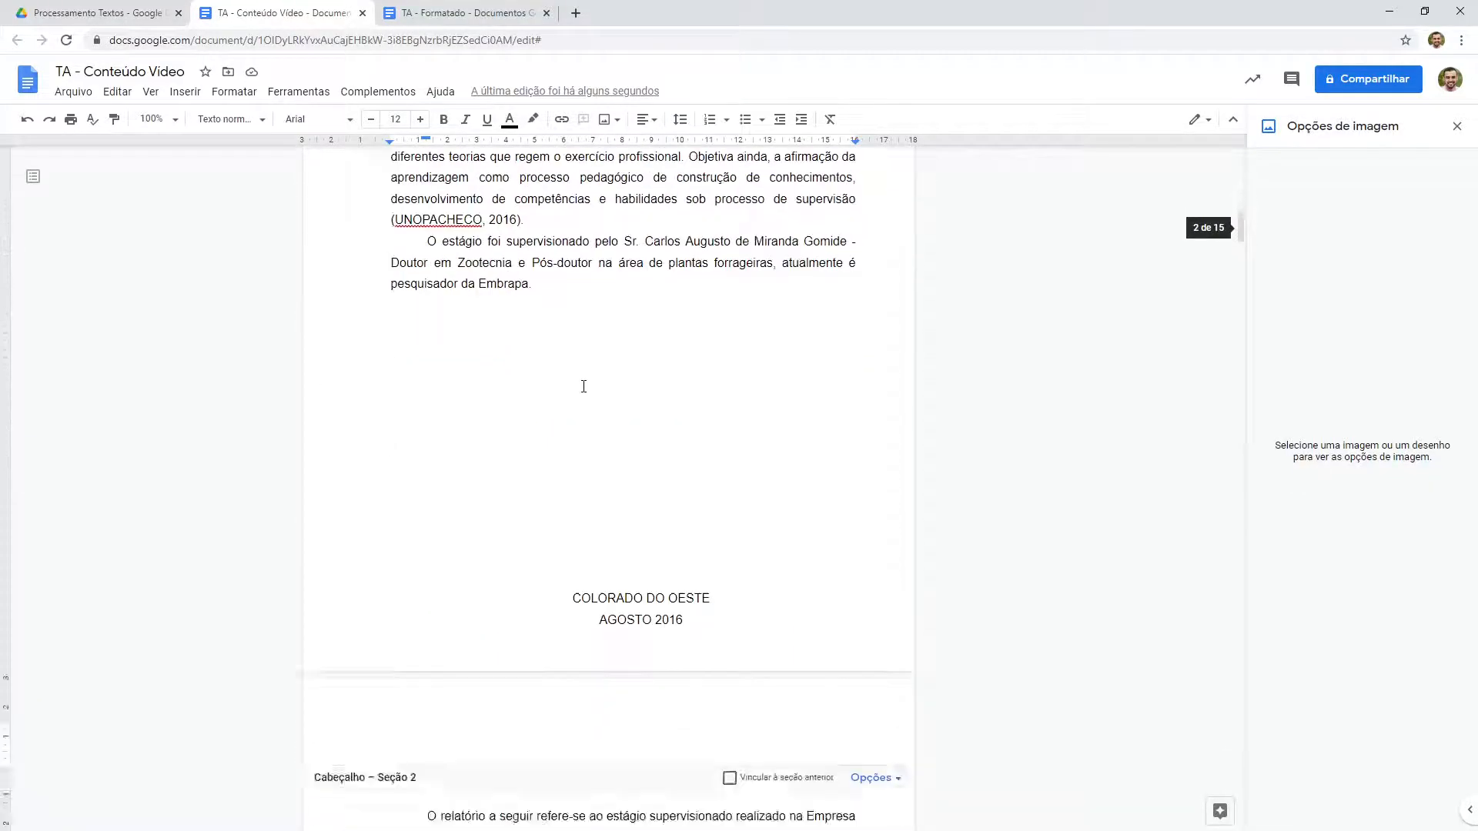
click(657, 412)
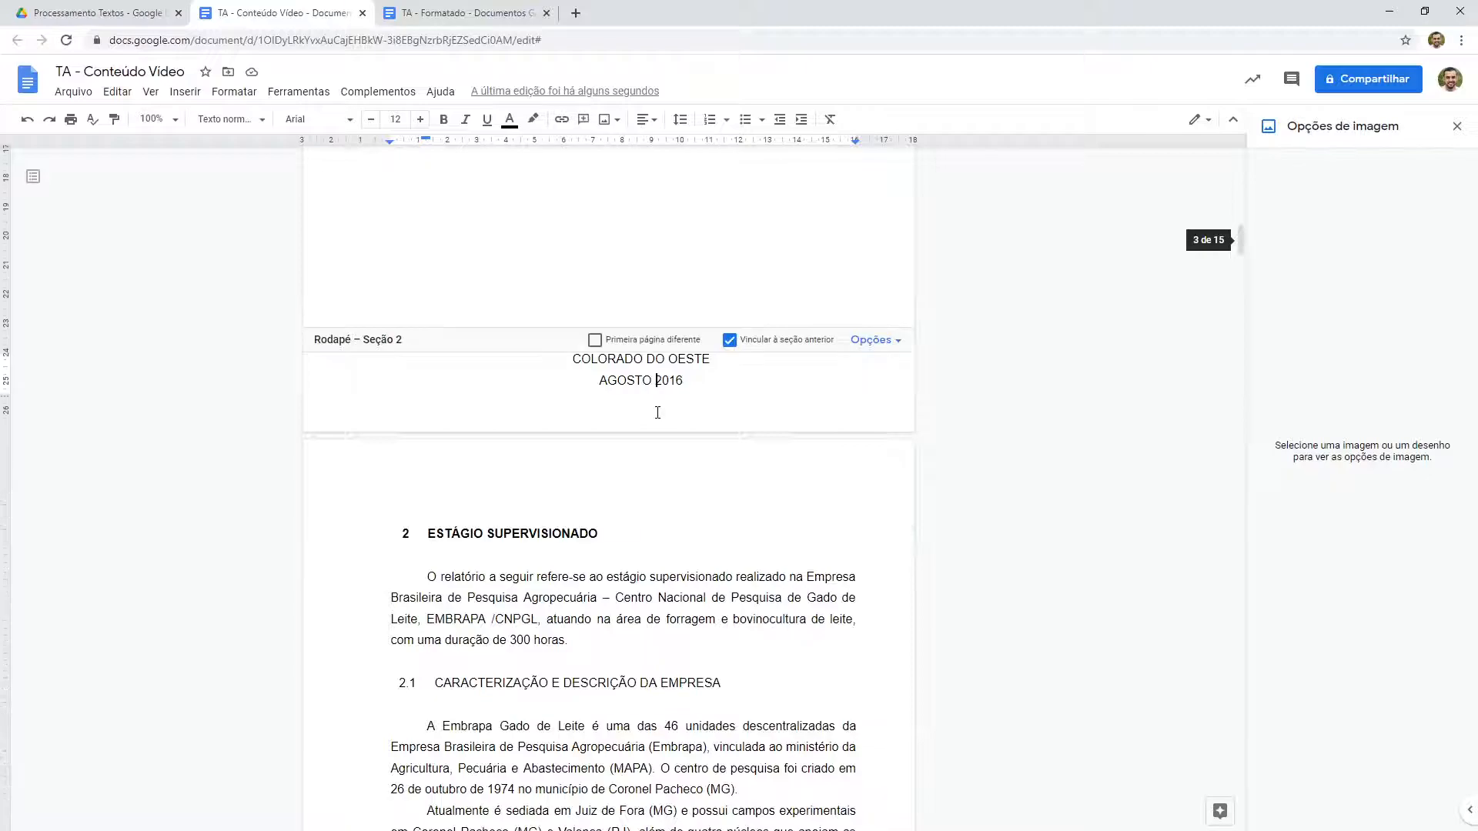
click(772, 342)
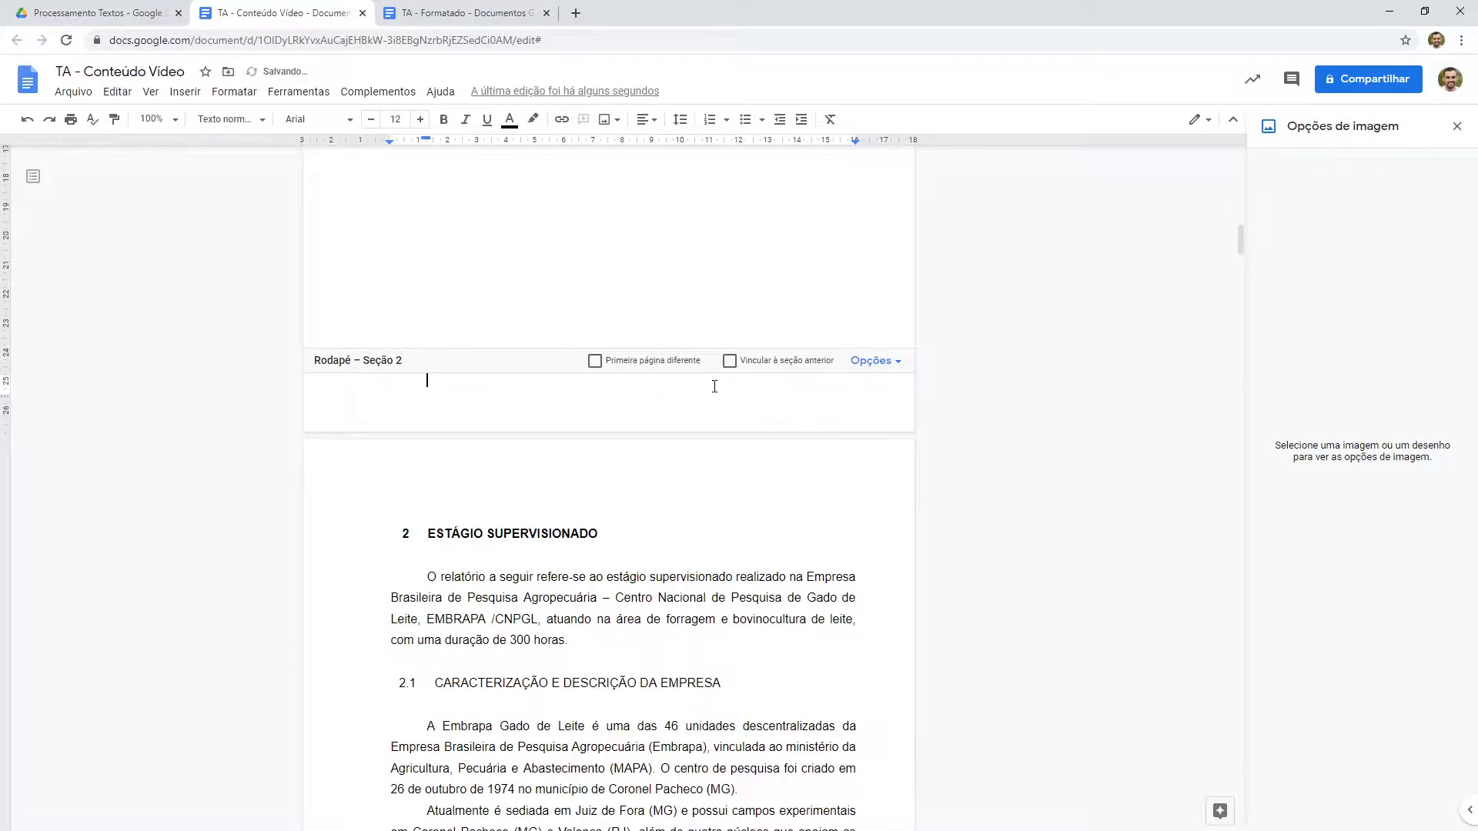
Step: Adjust the indent of the cover footer's COLORADO DO OESTE line on the ruler
scroll(714, 387, up, 14)
click(565, 570)
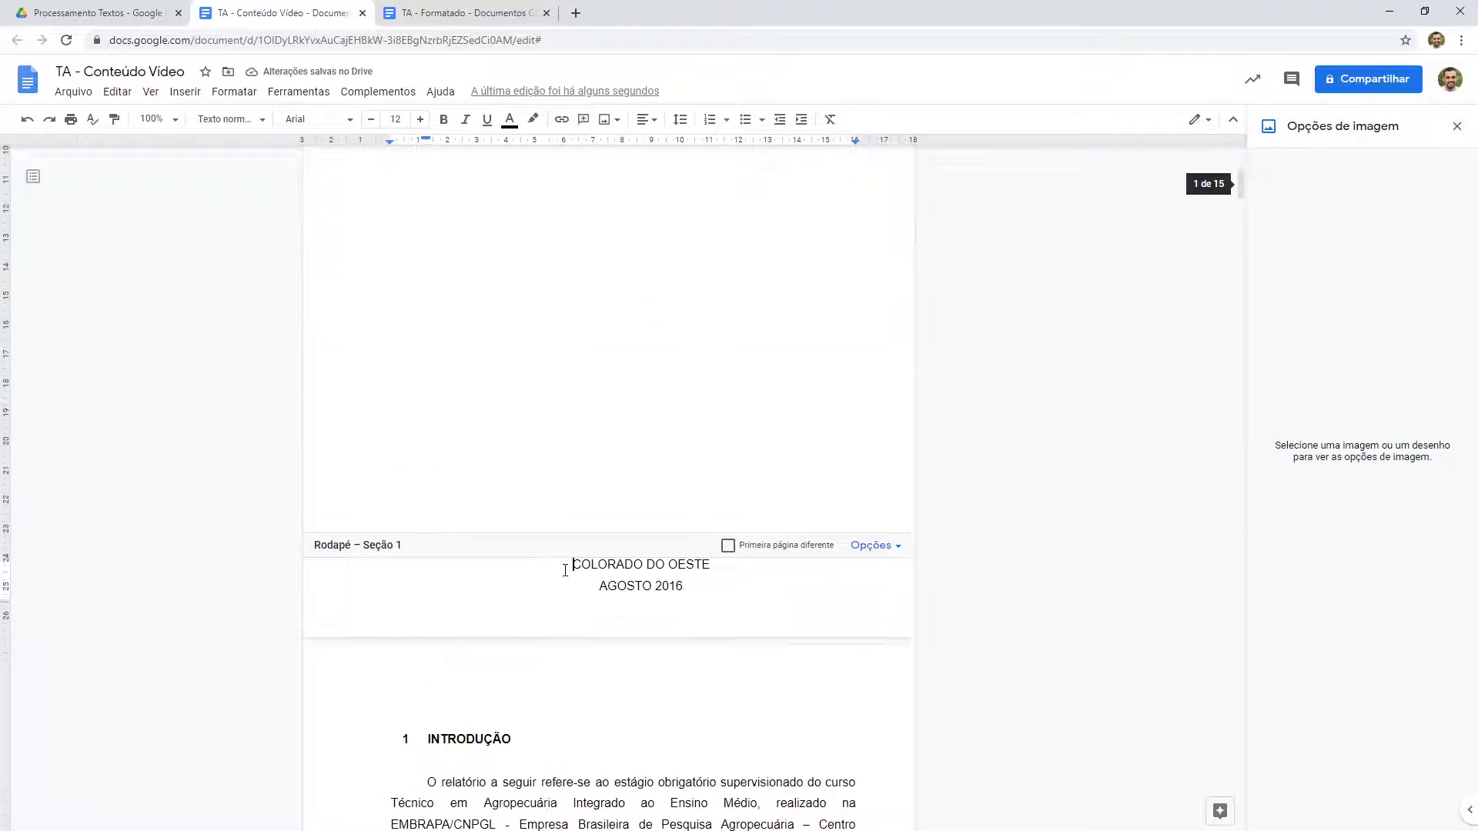
scroll(565, 570, up, 5)
scroll(565, 570, down, 3)
drag(425, 138, 390, 141)
Step: Put the caret at the end of the cover report title and bring up the line and paragraph spacing choices
click(590, 740)
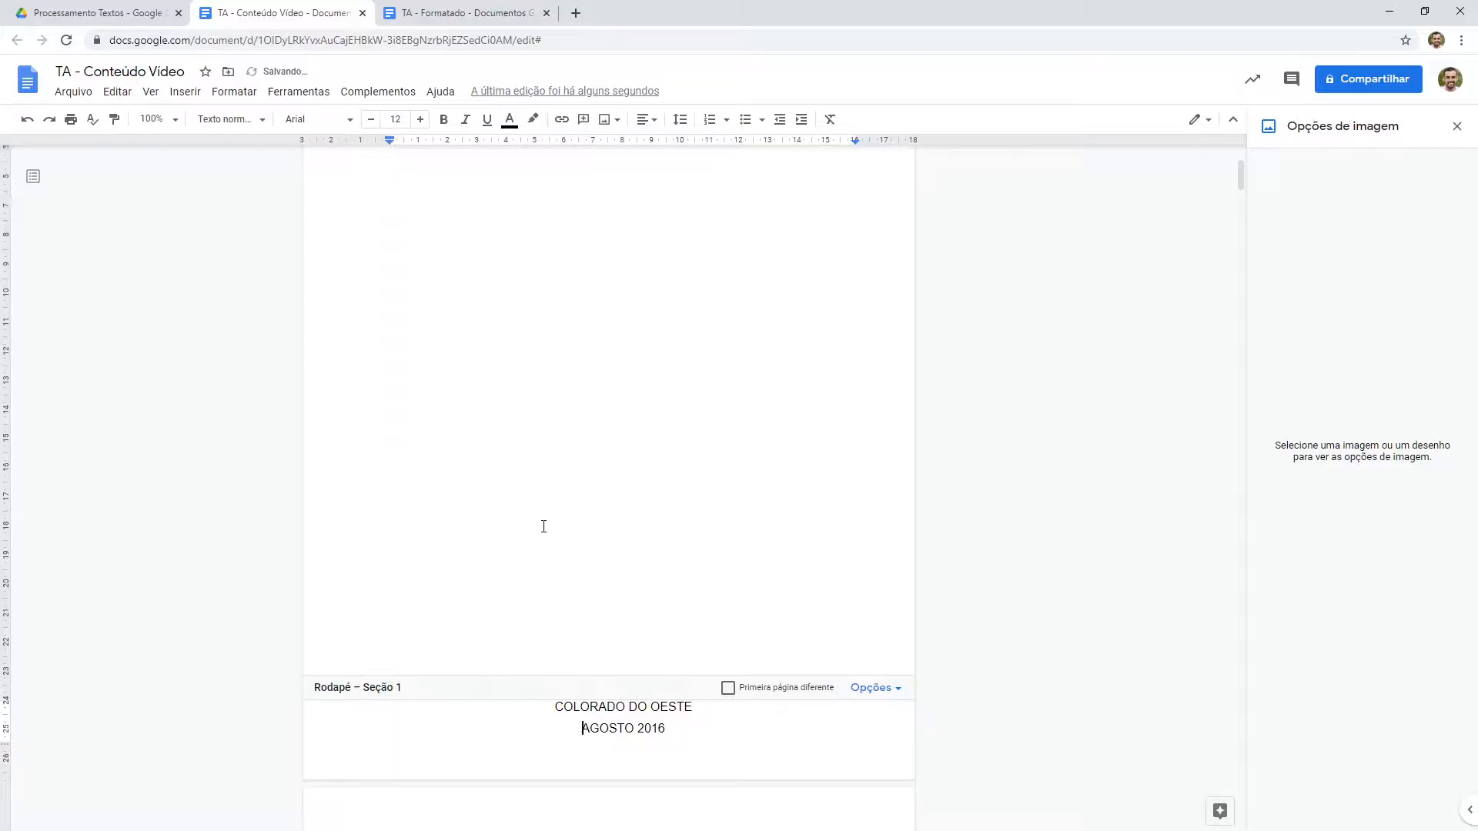
scroll(541, 527, up, 15)
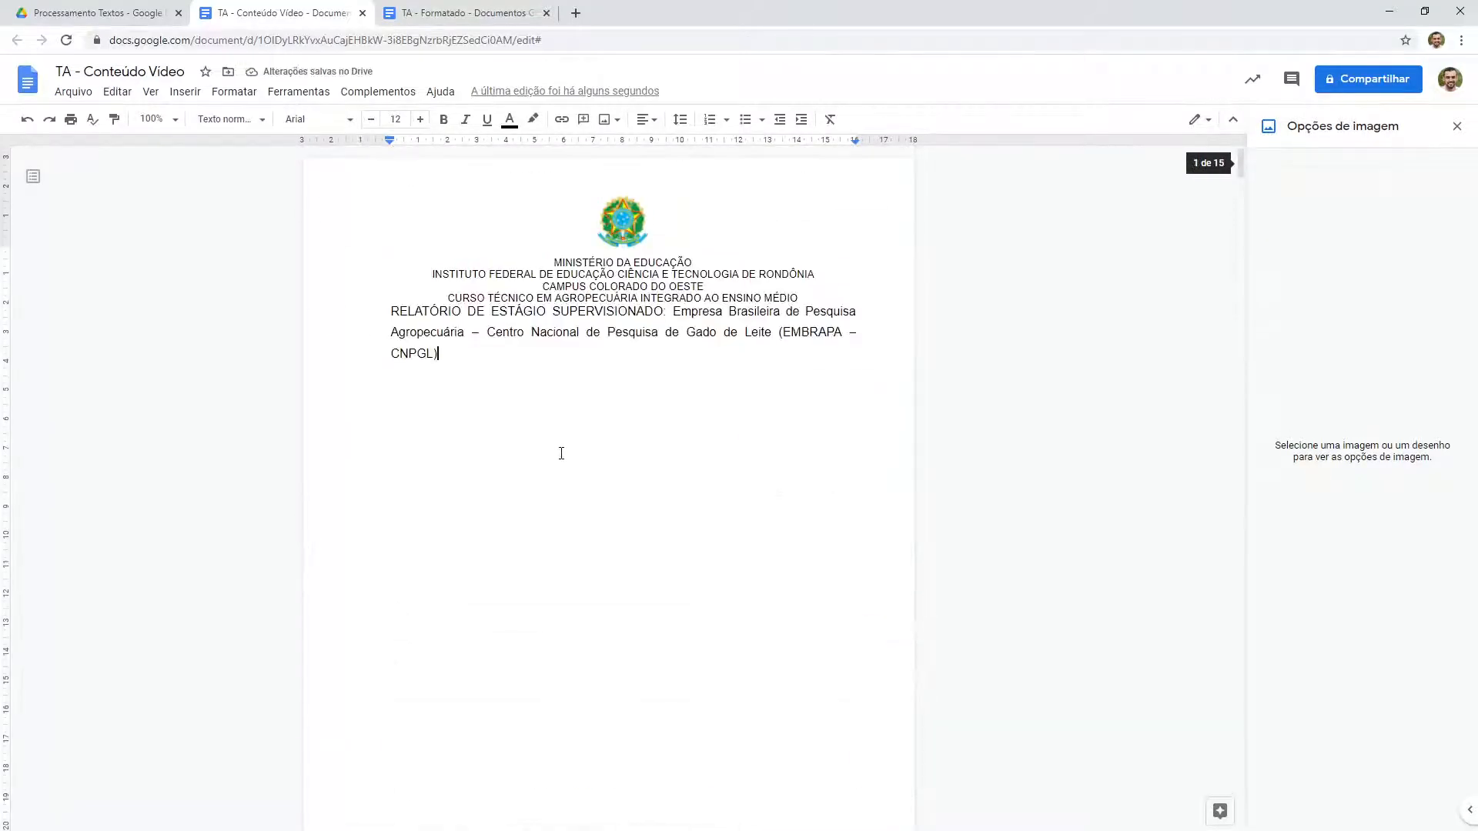
scroll(469, 350, down, 4)
scroll(470, 351, up, 4)
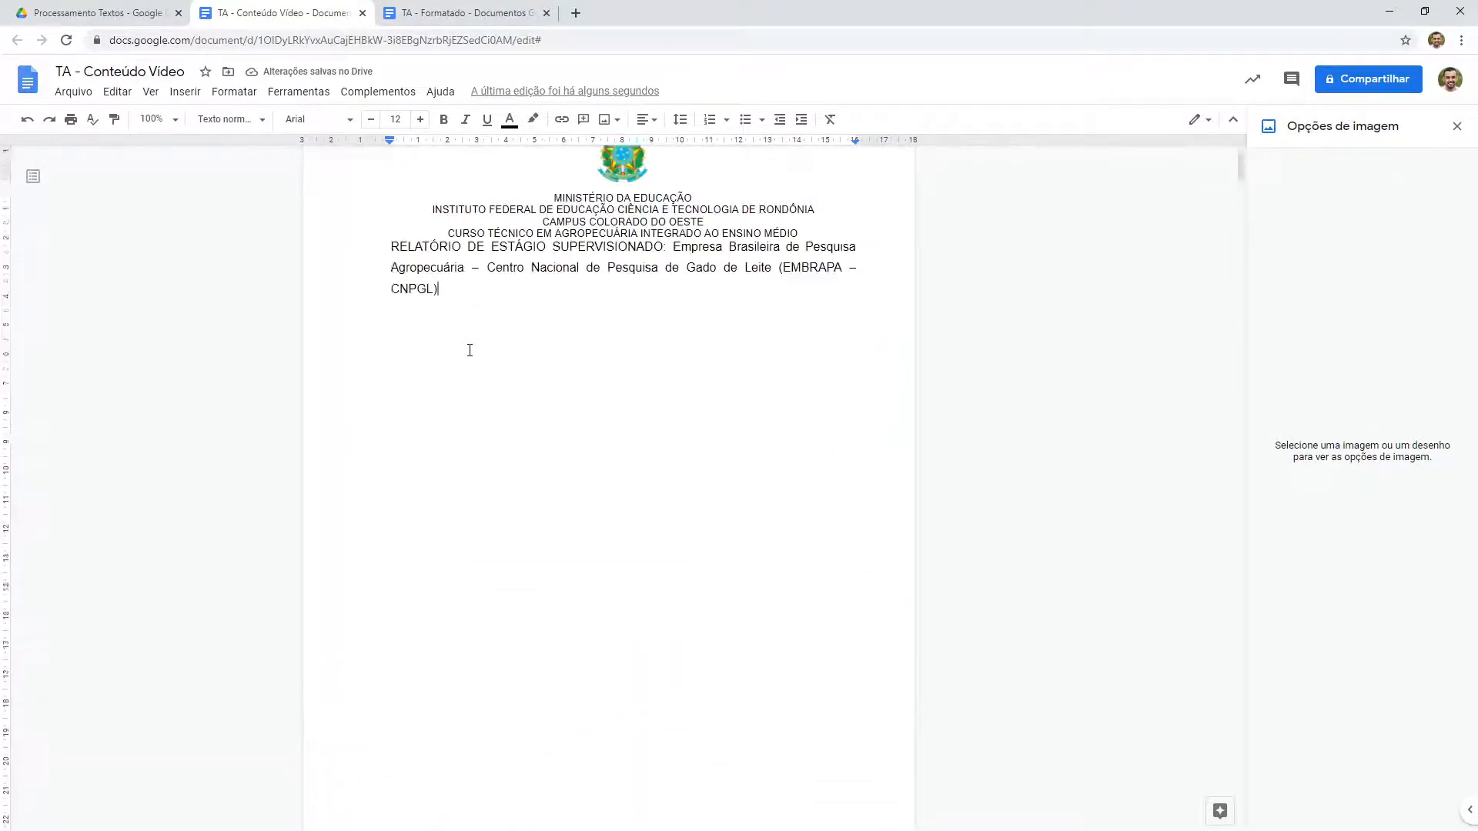
click(469, 350)
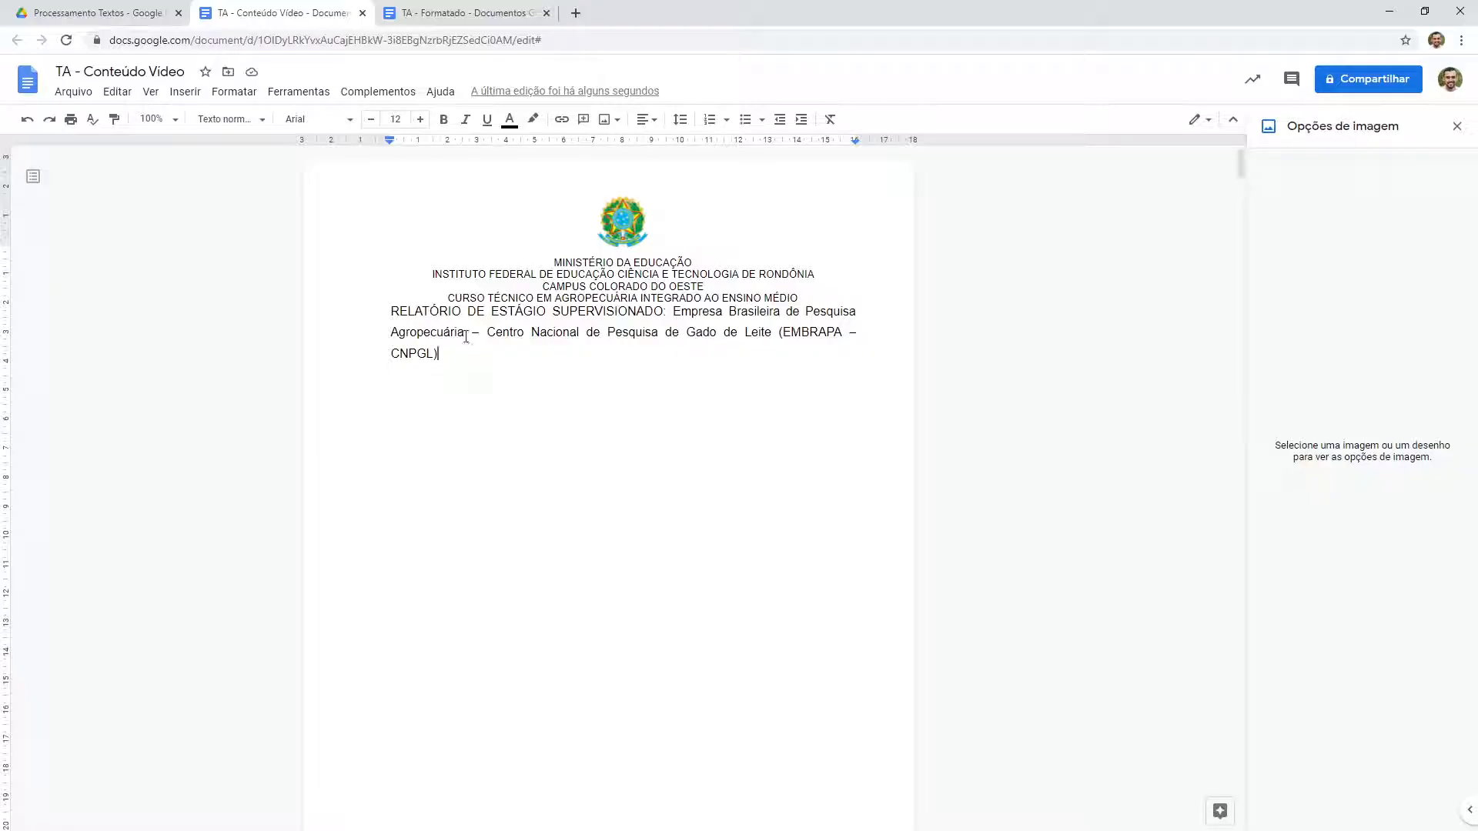
scroll(492, 303, down, 4)
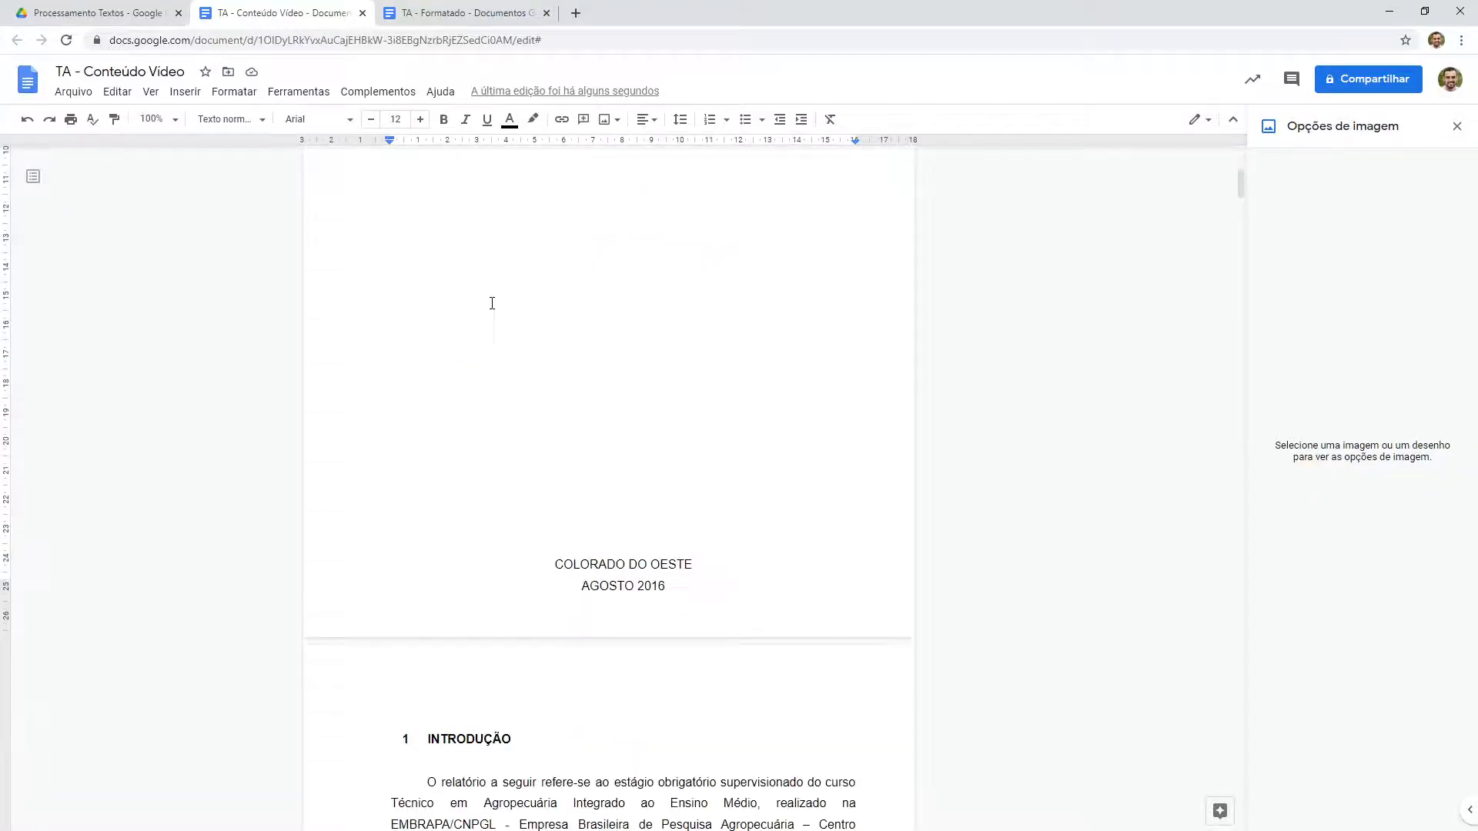
scroll(493, 303, up, 4)
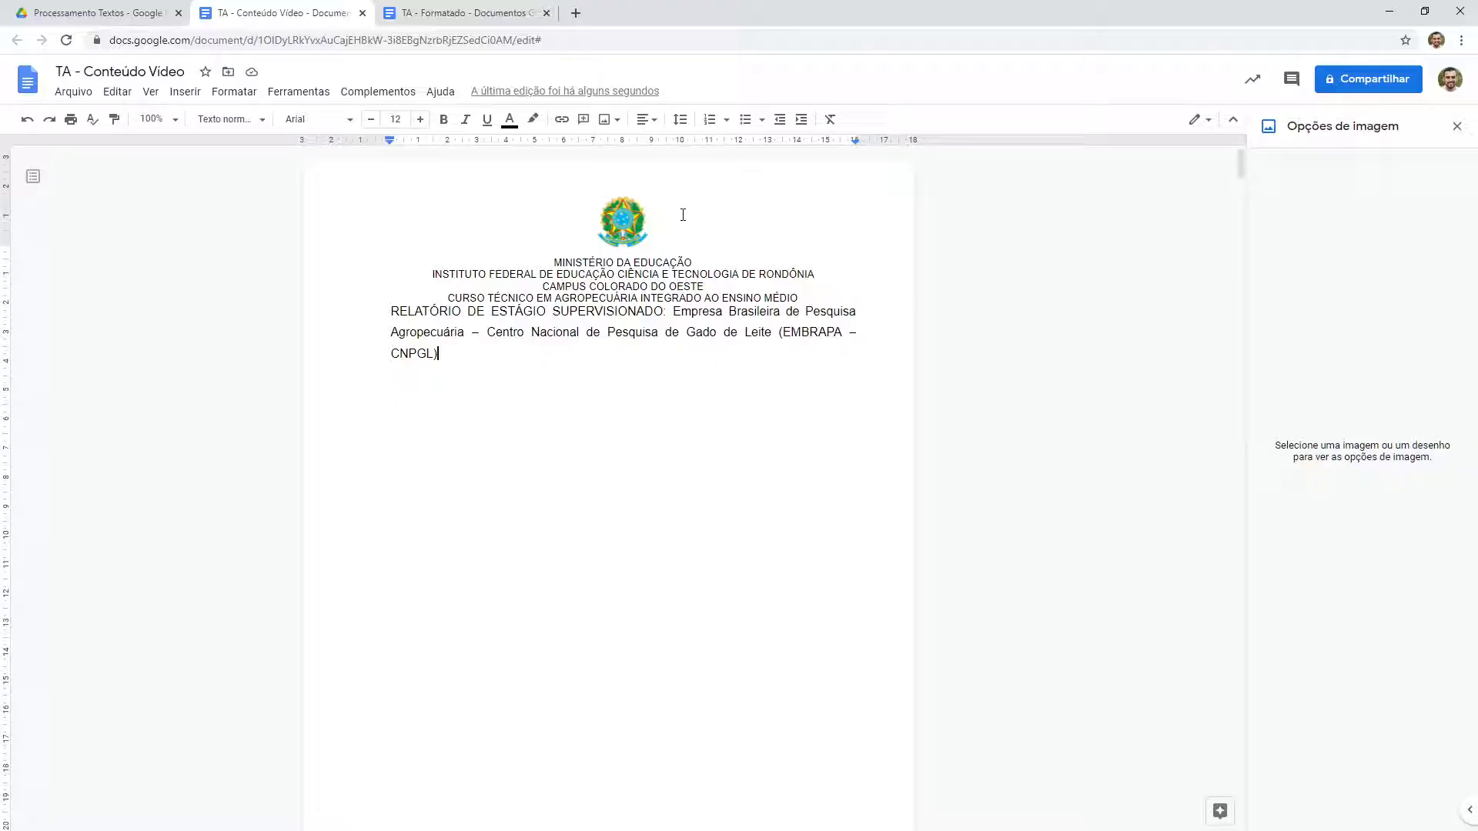
scroll(621, 261, down, 8)
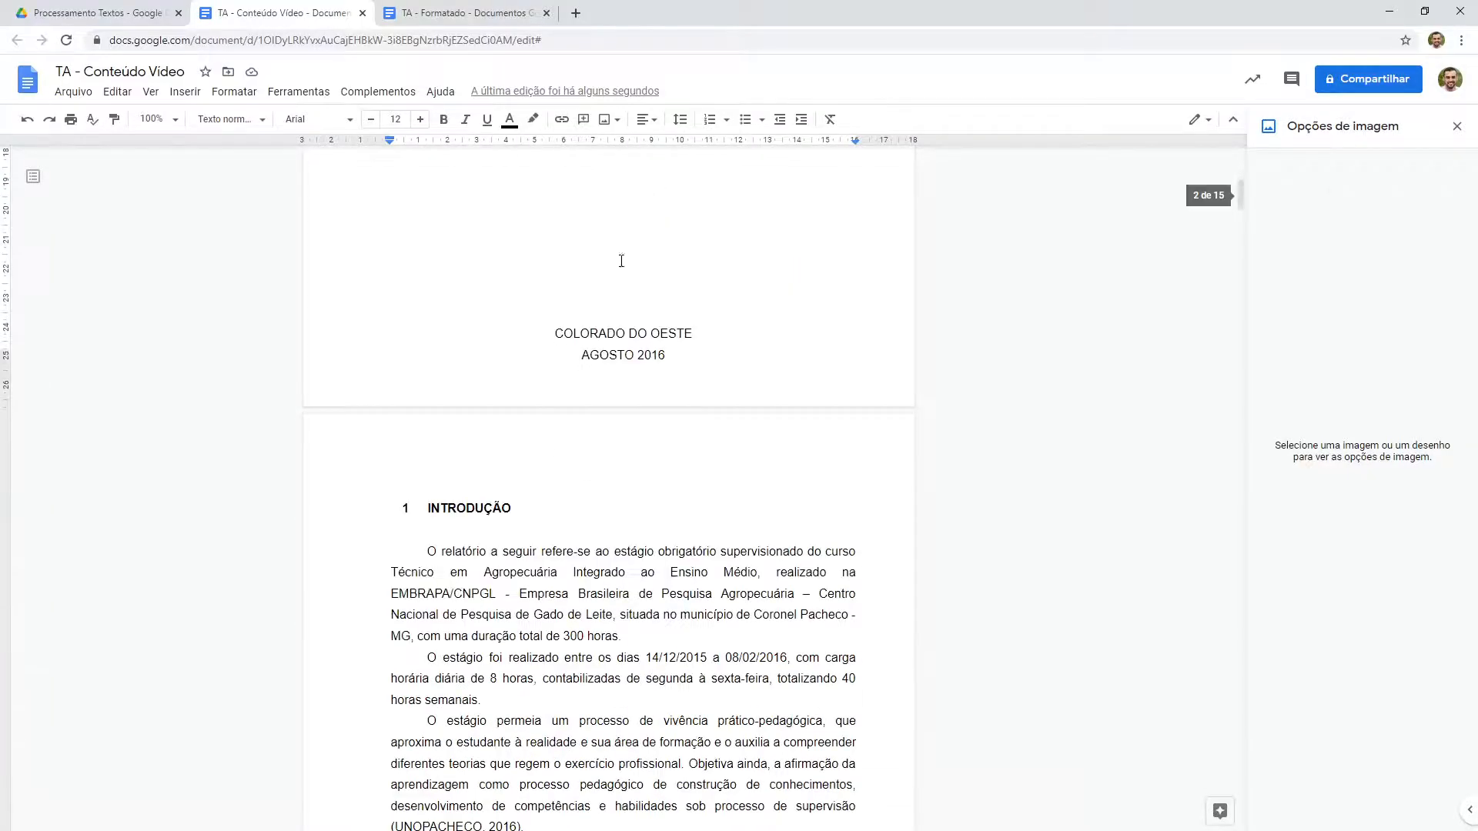
scroll(611, 368, up, 8)
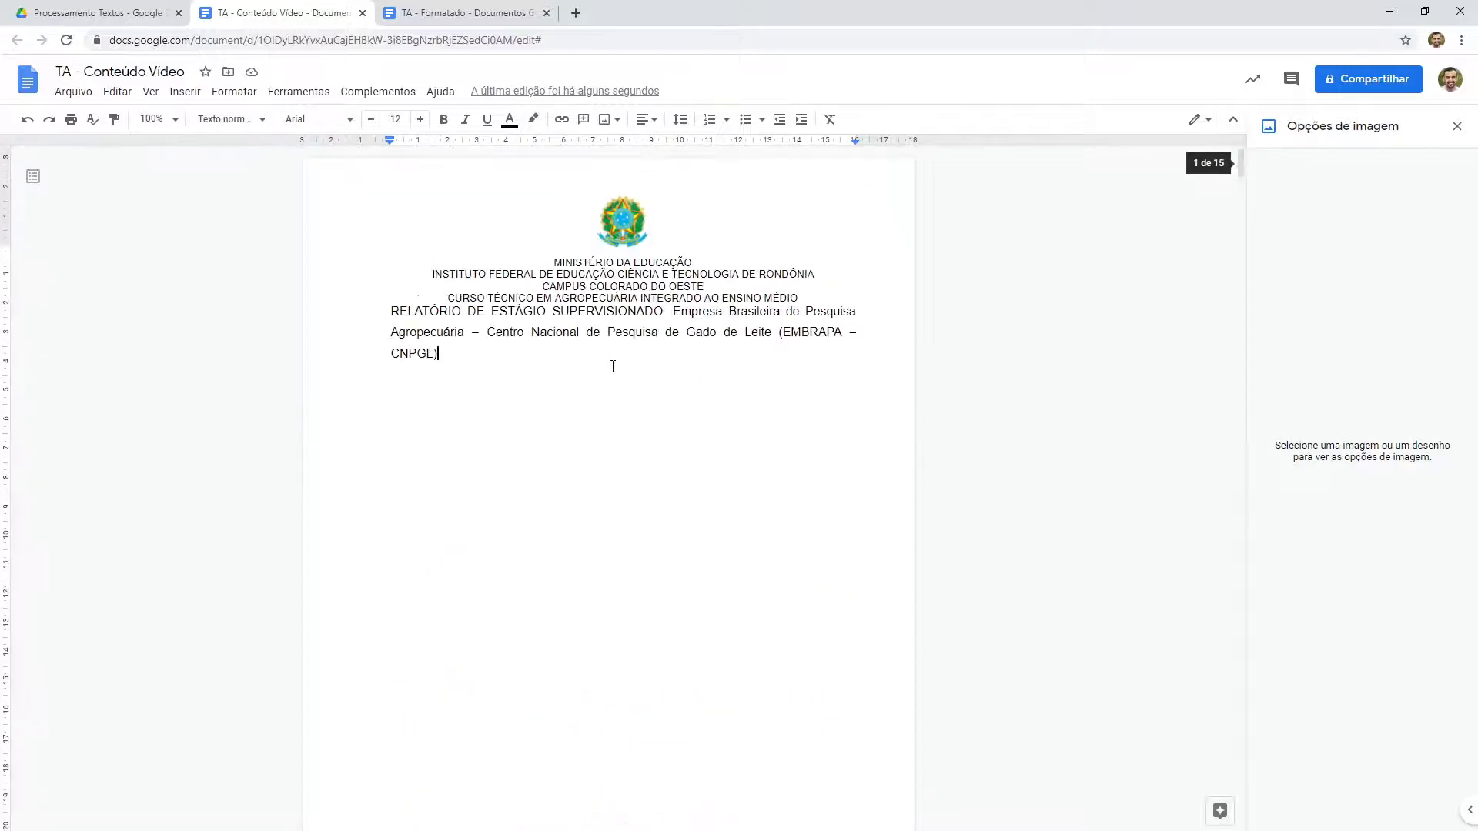
click(682, 121)
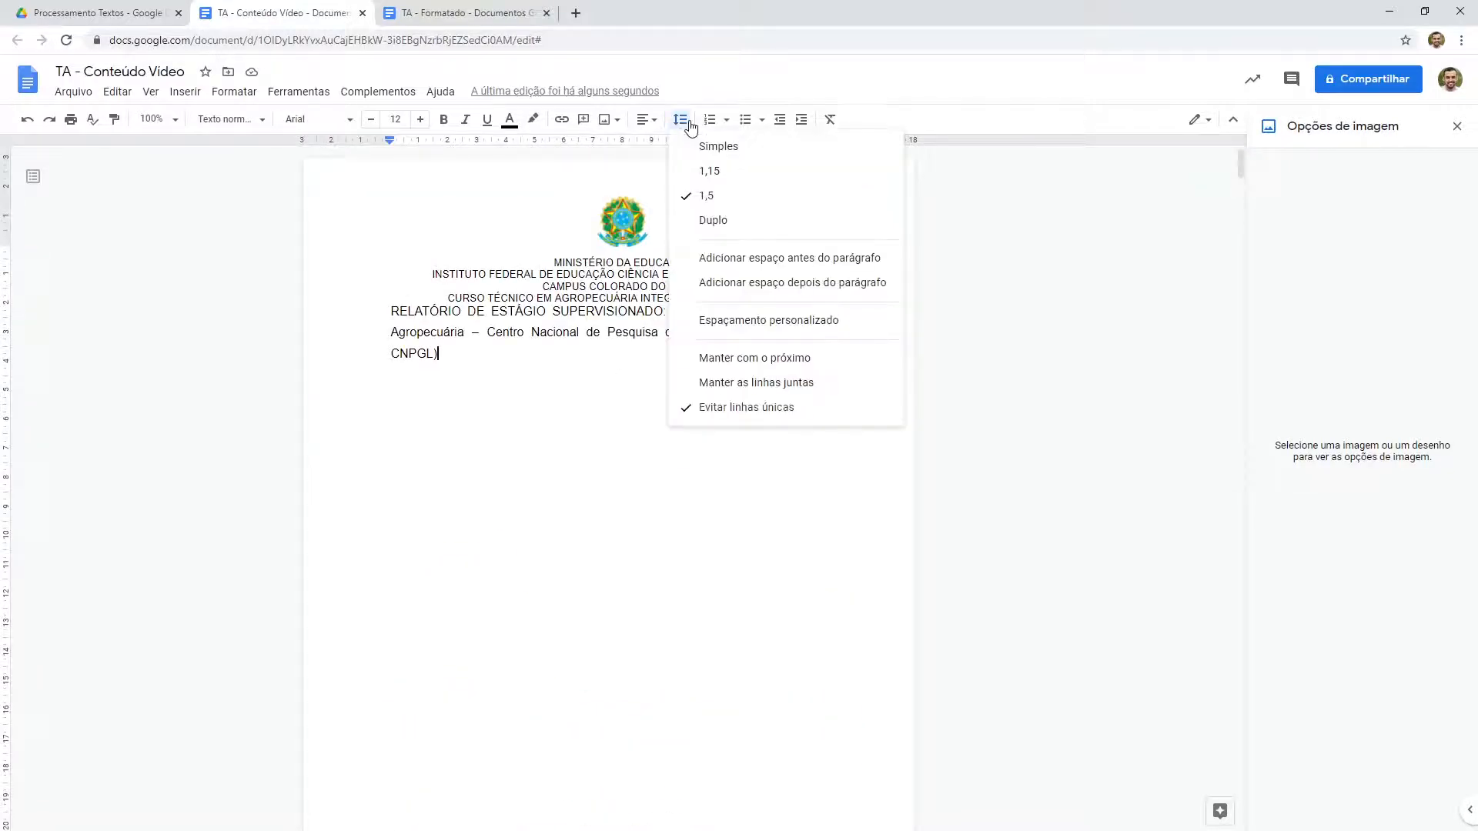
Step: In Formato de cabeçalho, set section 1's Cabeçalho margin to 3 cm and Rodapé to 2 cm
click(642, 182)
double_click(642, 183)
click(675, 189)
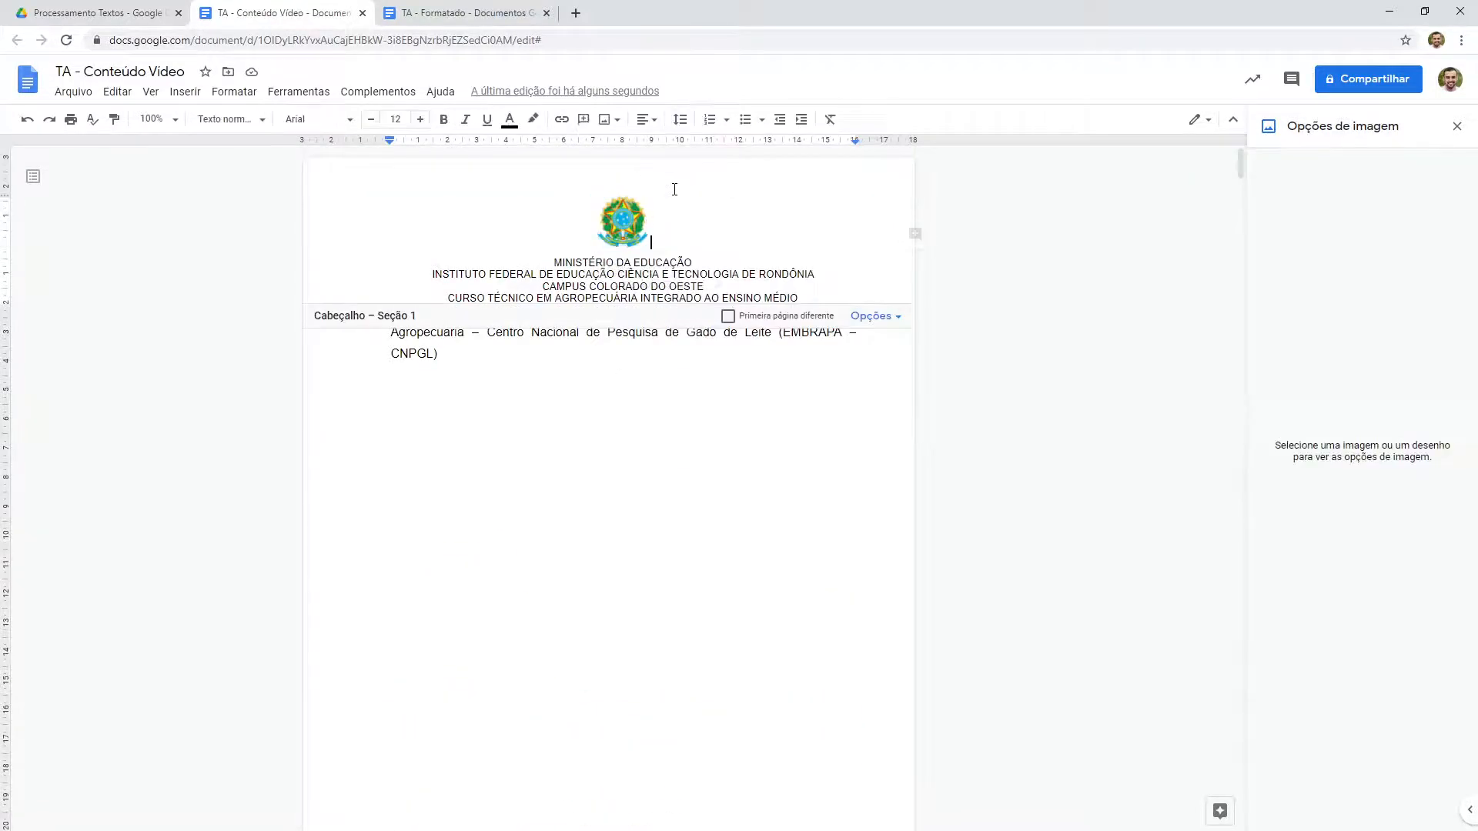
click(873, 316)
click(883, 341)
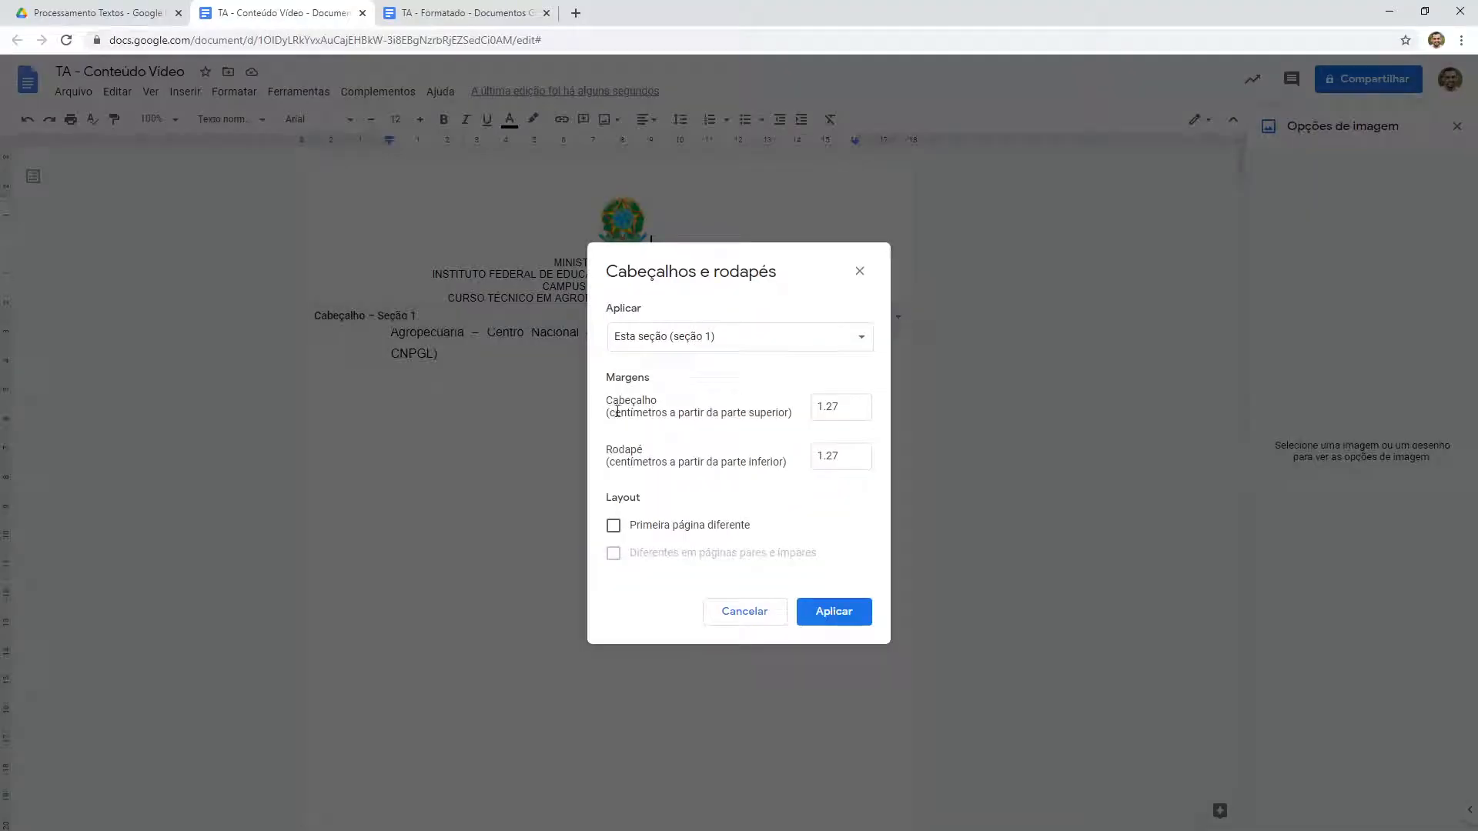
drag(626, 416, 746, 414)
click(841, 407)
text(3)
click(852, 465)
text(2)
click(852, 616)
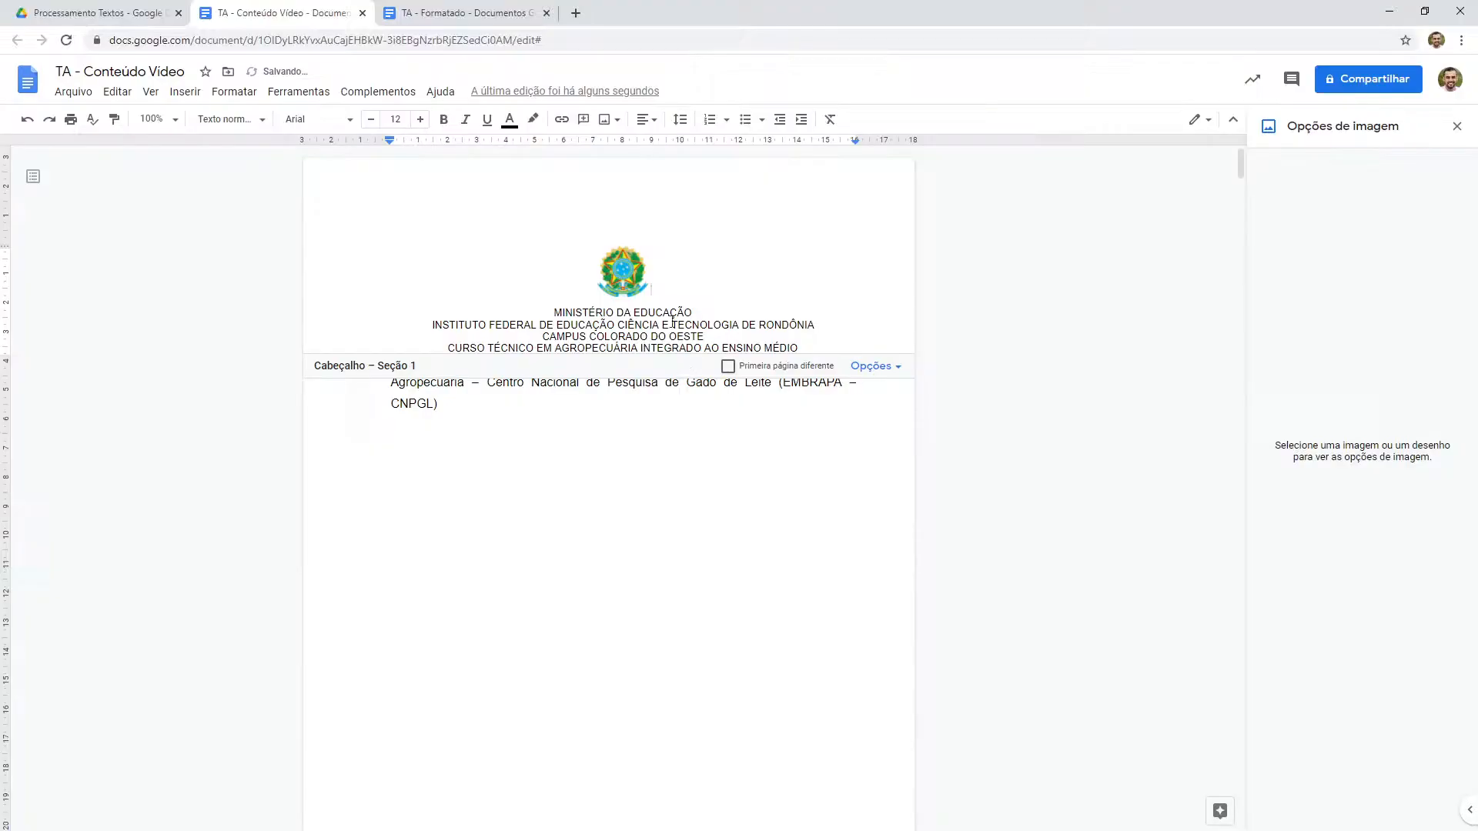
scroll(629, 552, down, 8)
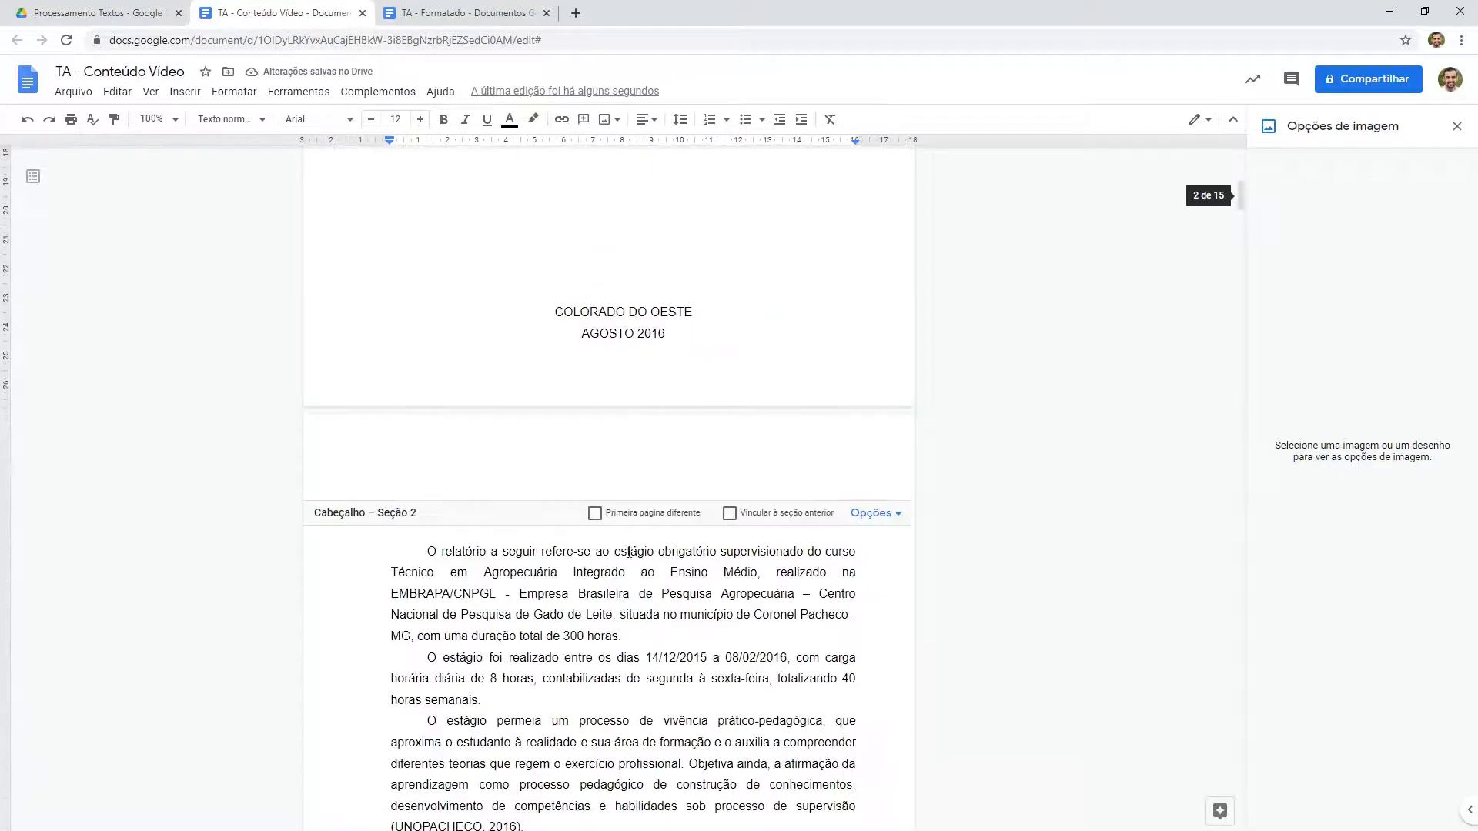
Step: Bold the whole RELATÓRIO DE ESTÁGIO SUPERVISIONADO title paragraph
scroll(631, 351, up, 8)
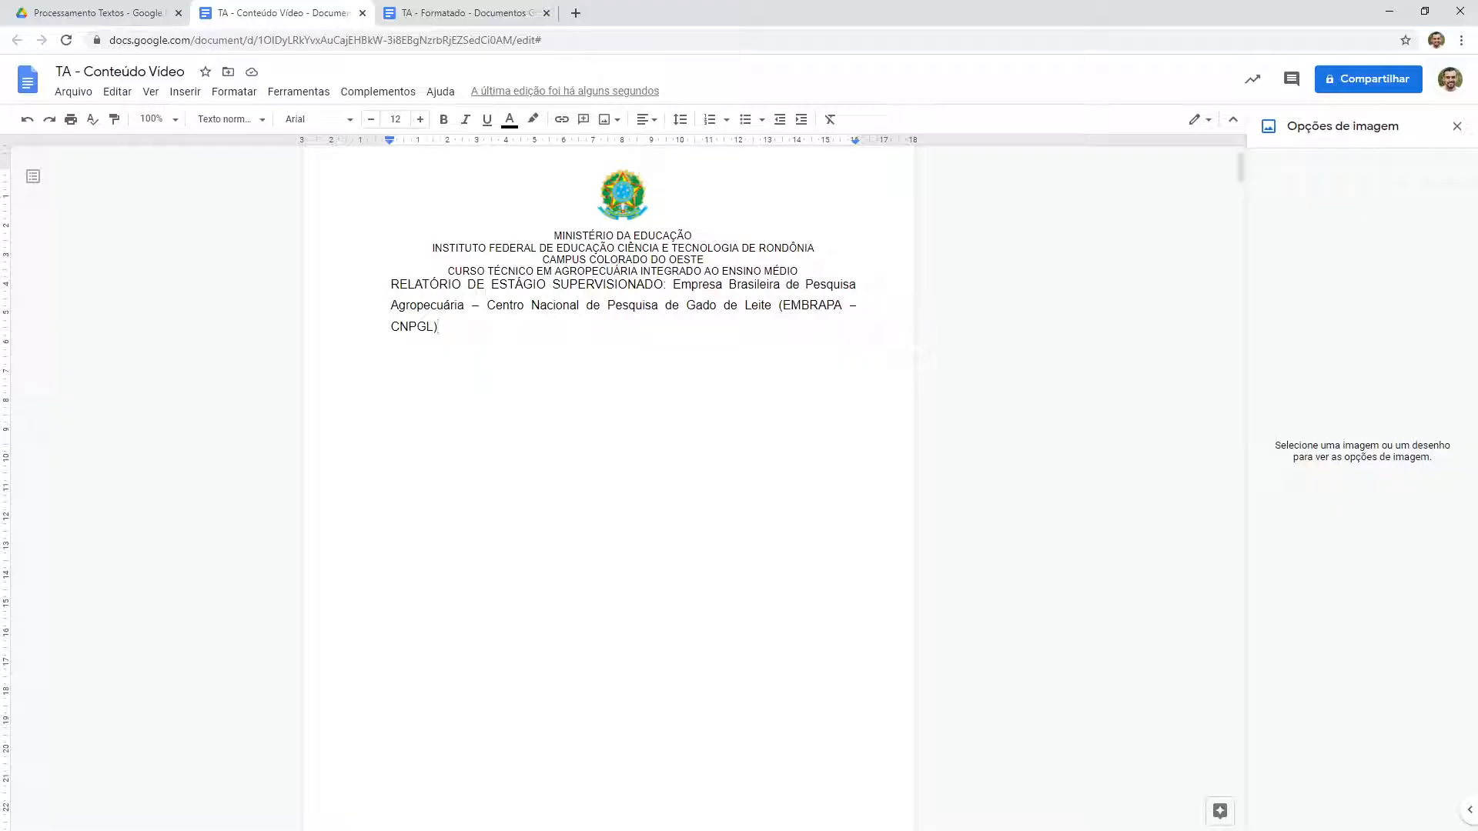
drag(437, 339, 359, 293)
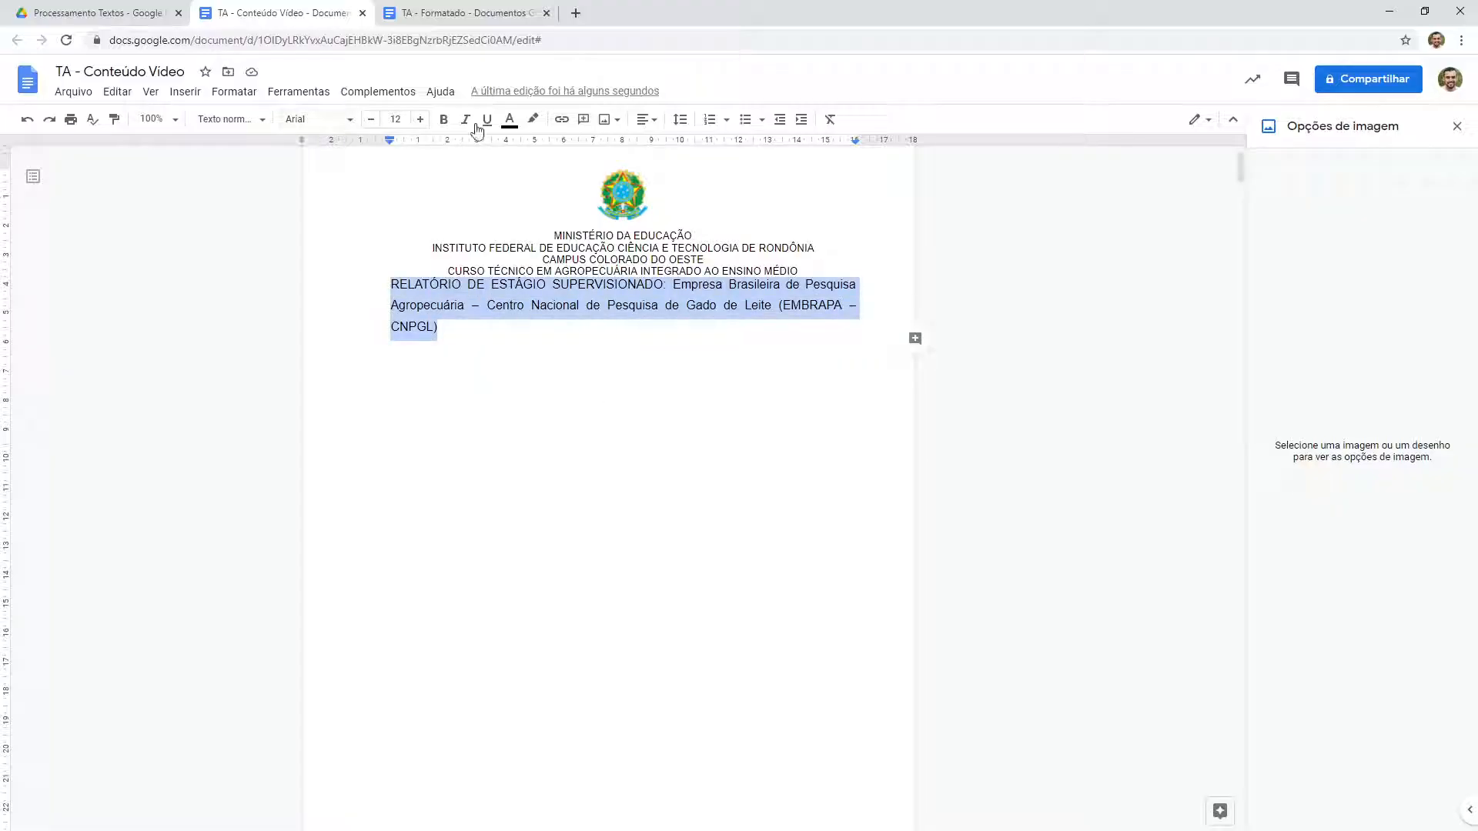
click(444, 119)
Step: Compare the title's formatting with the formatted reference document, then return to the report
click(453, 12)
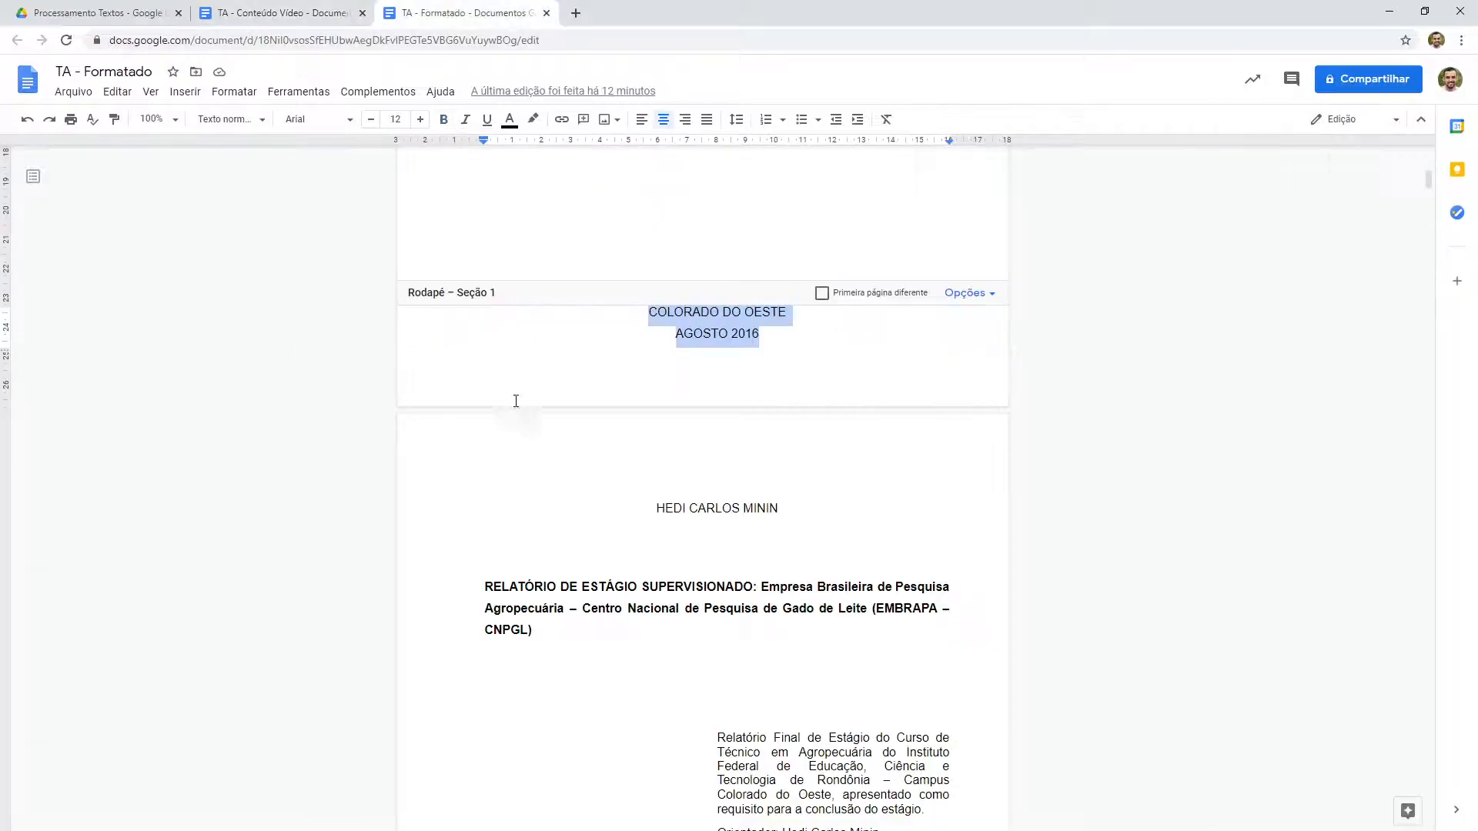
scroll(517, 403, up, 6)
click(609, 412)
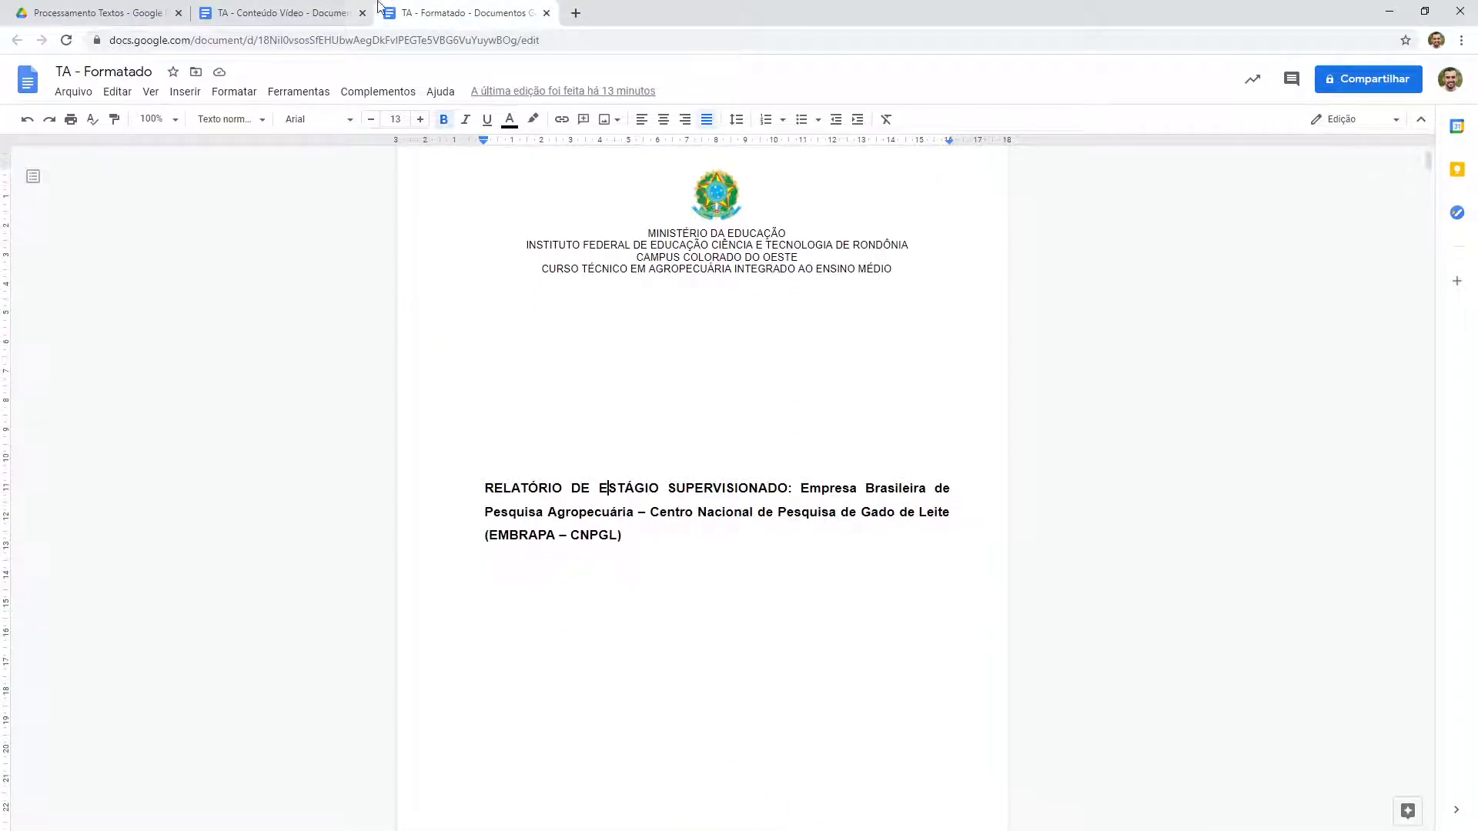
click(320, 9)
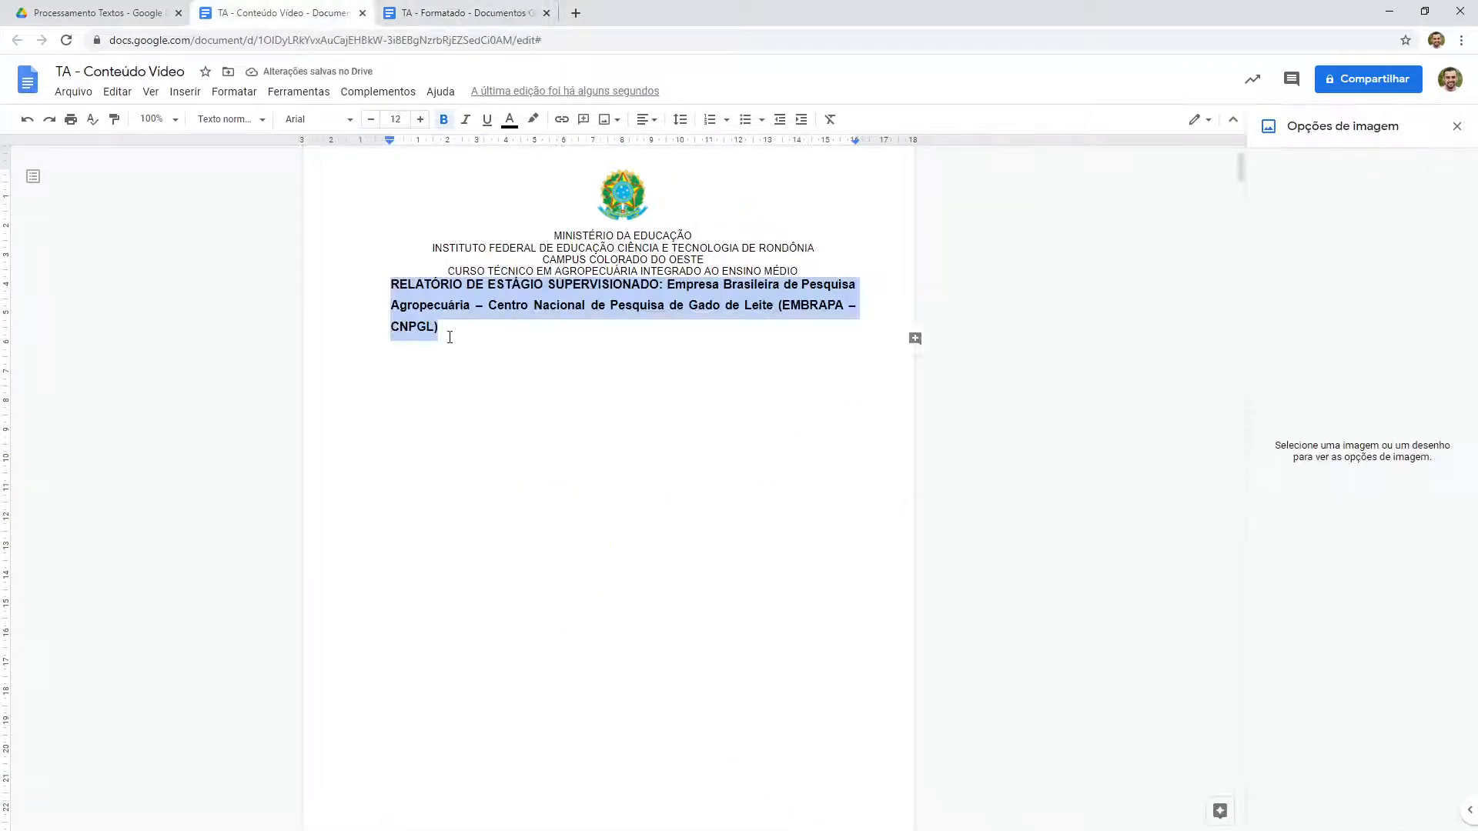
Step: Undo an accidental bullet, then give the title 200 pt of custom space before it
click(725, 119)
click(745, 119)
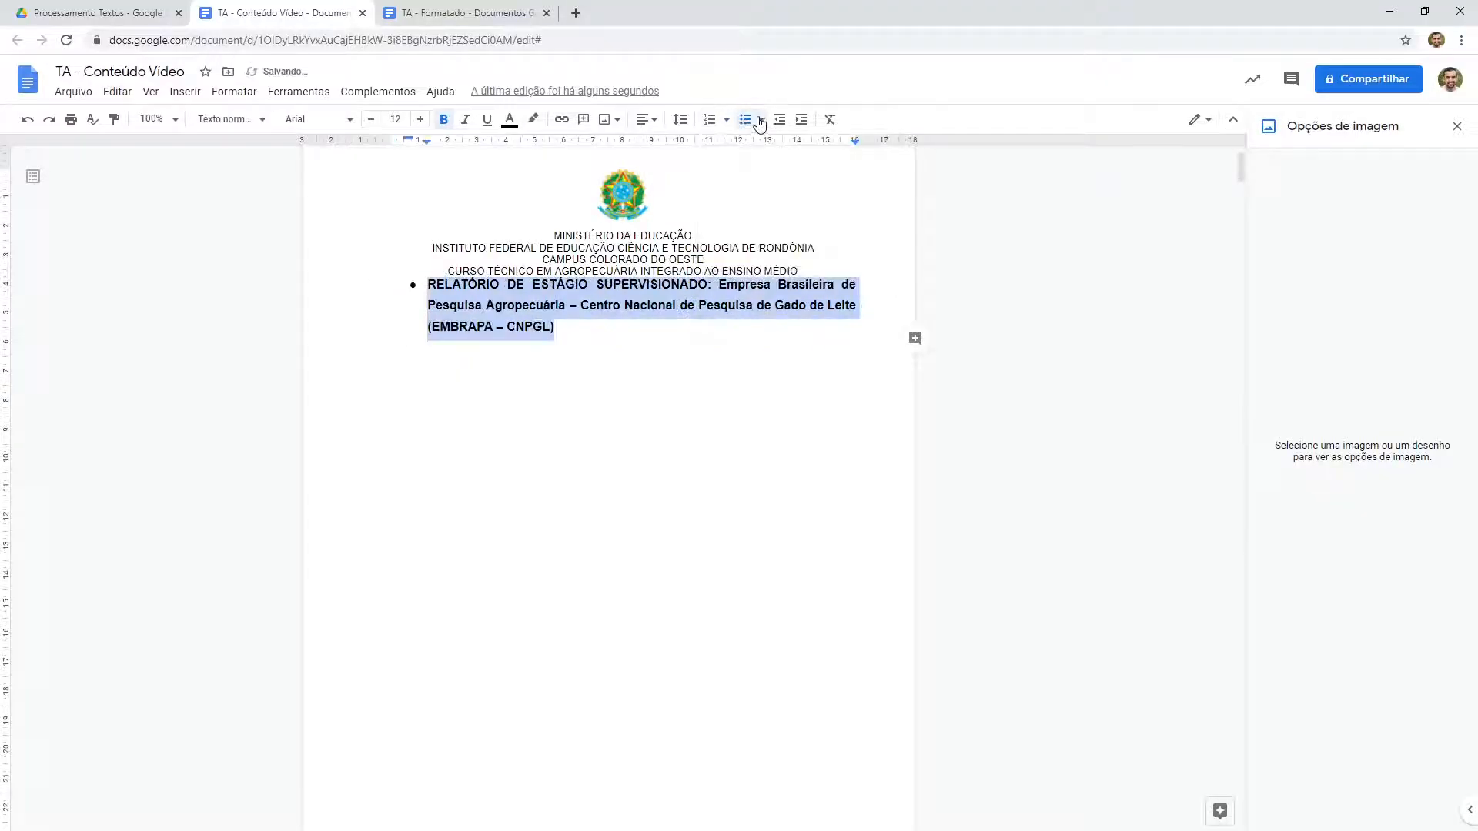
key(ctrl+z)
click(679, 119)
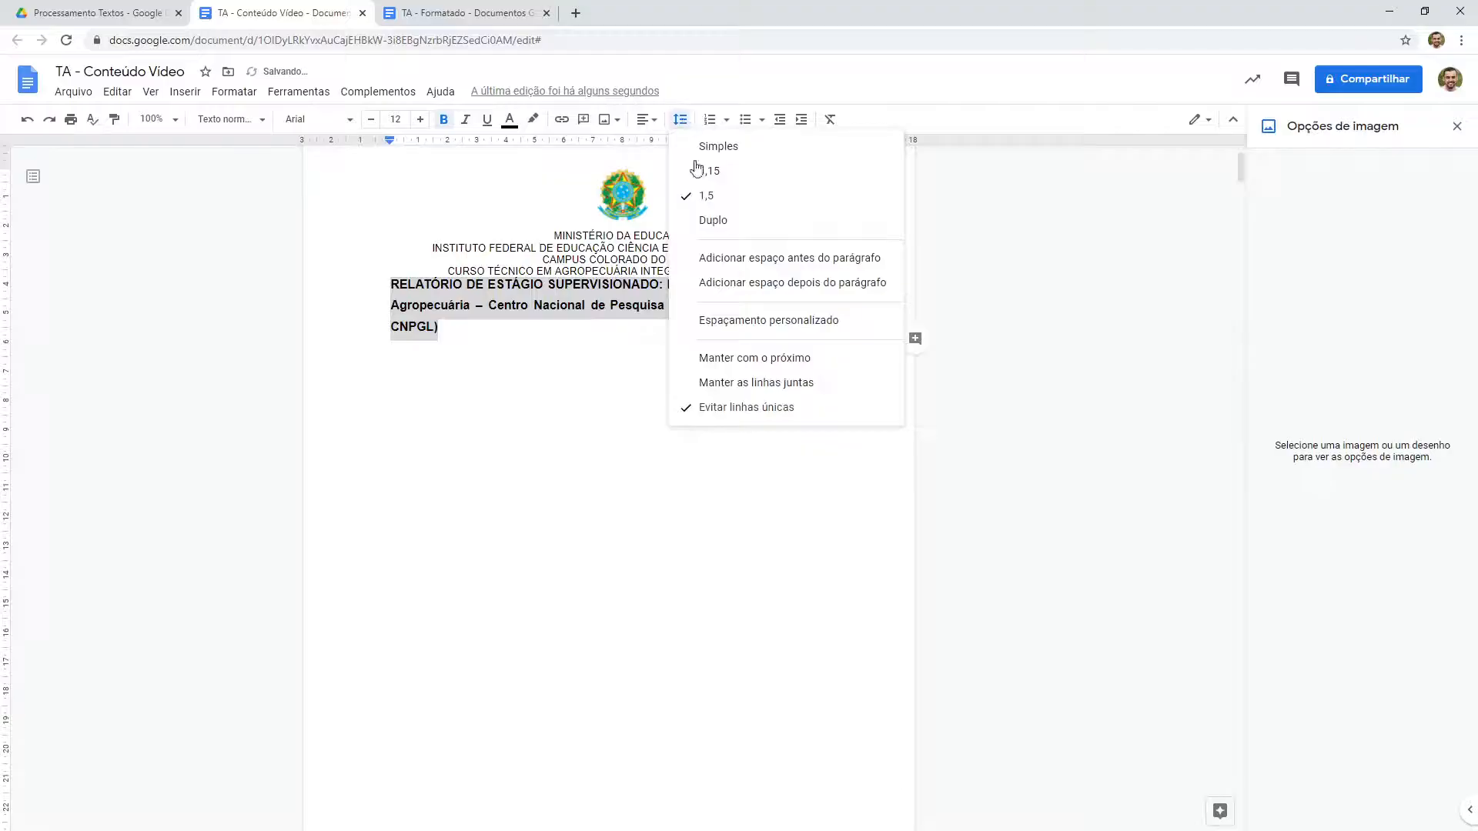
click(741, 320)
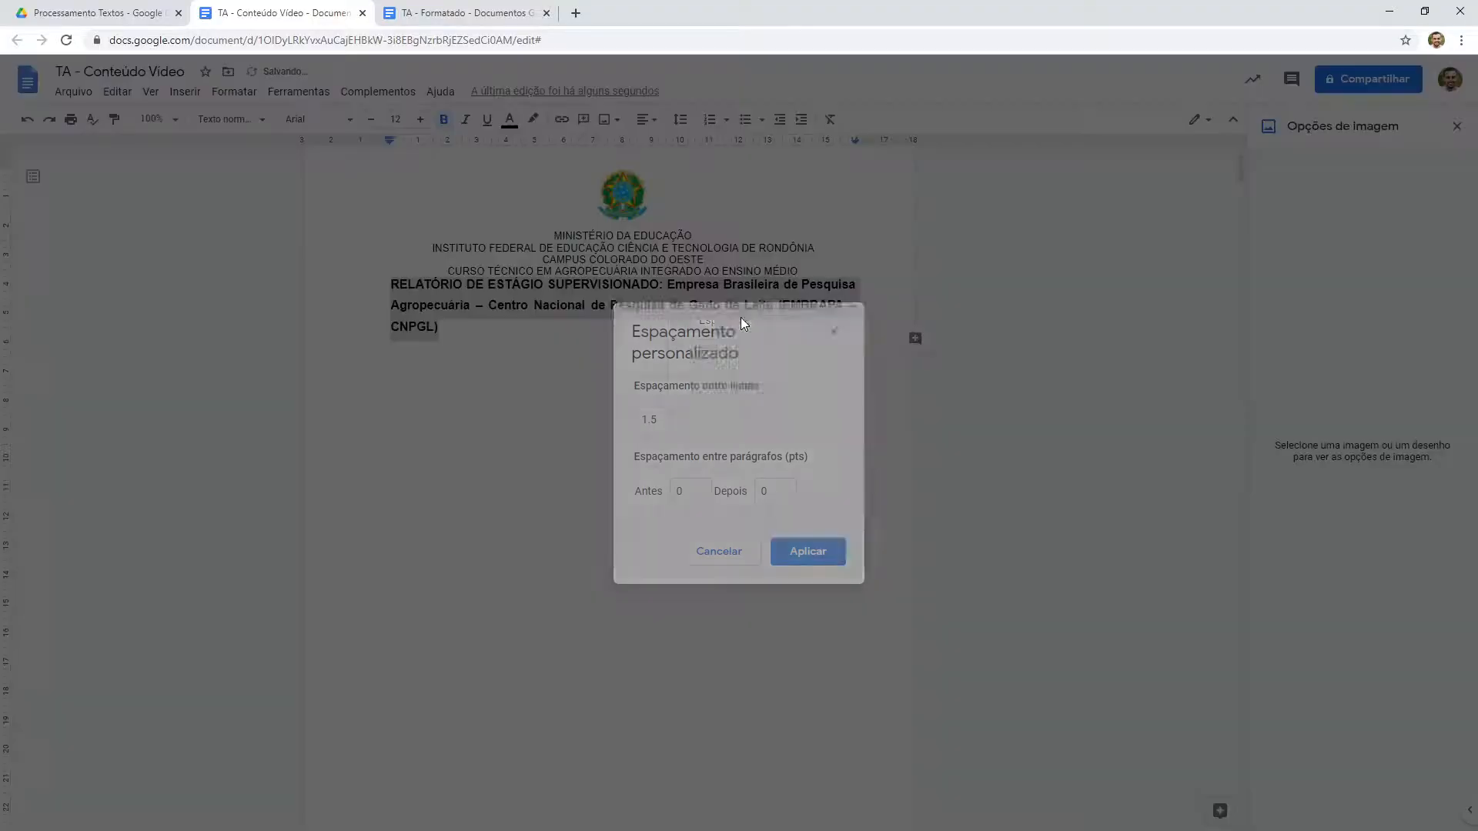
click(693, 490)
text(200)
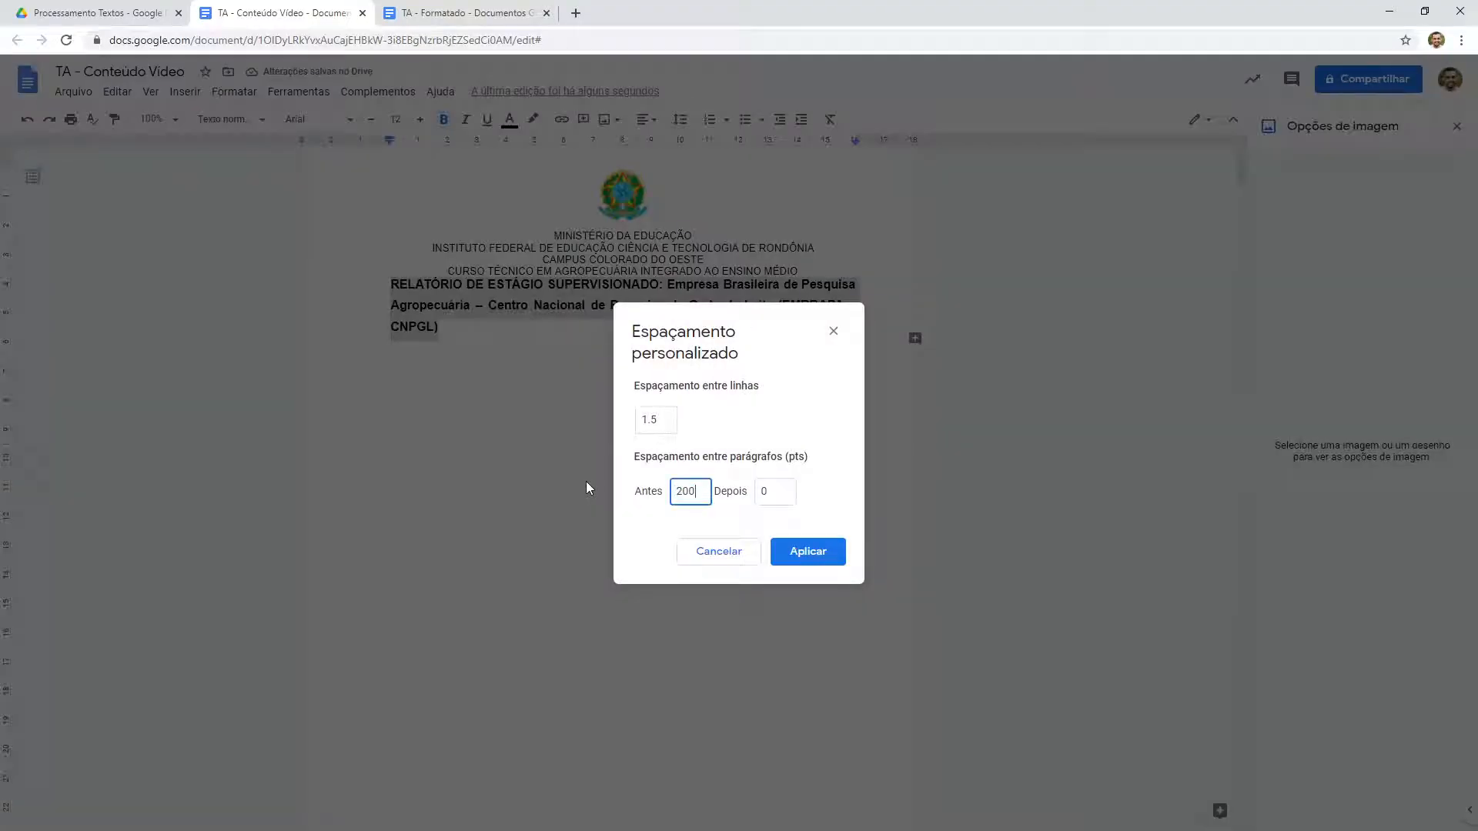
click(810, 556)
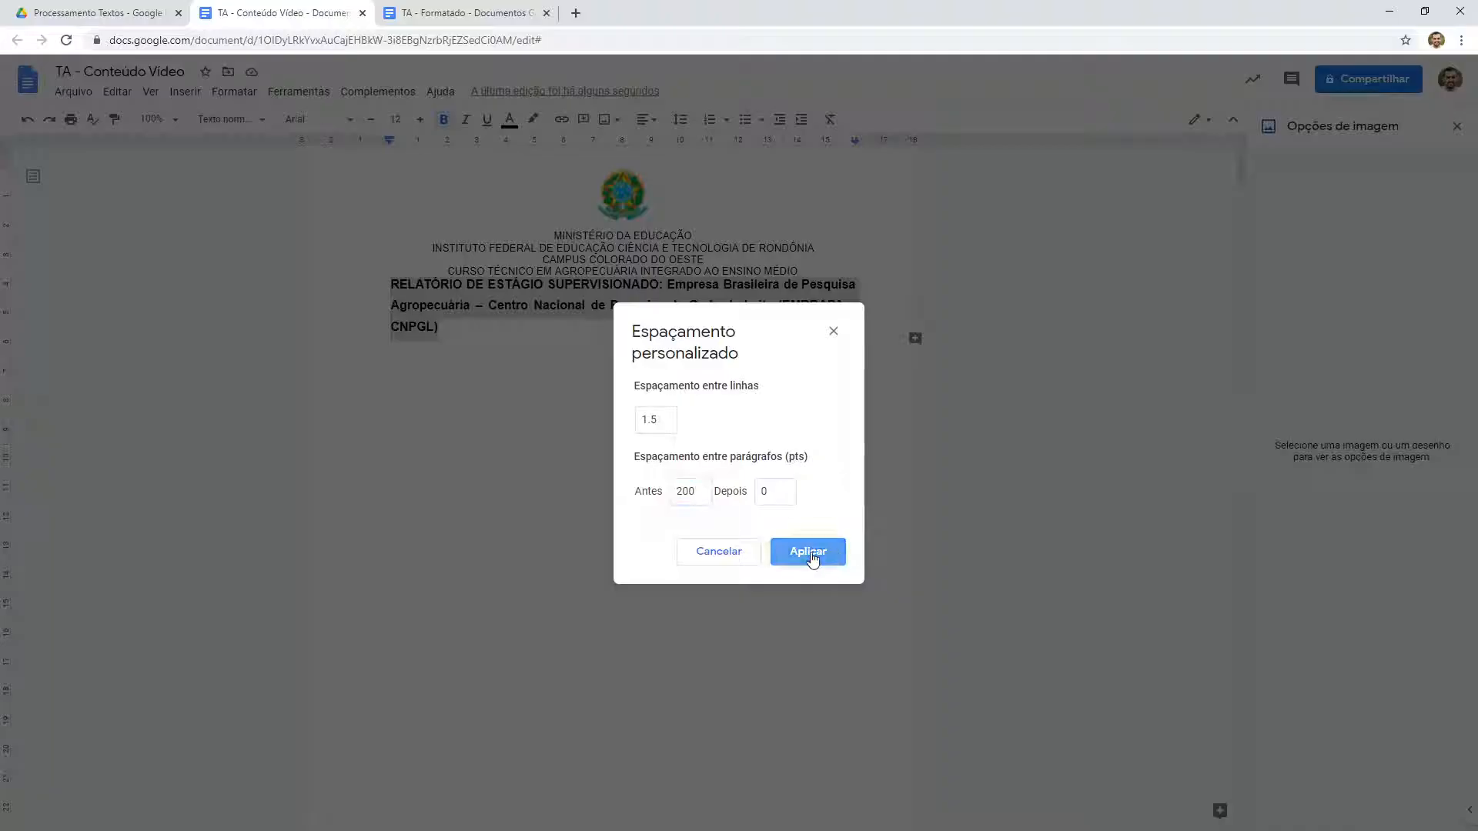
Step: Justify the report title paragraph
click(680, 464)
scroll(680, 465, down, 3)
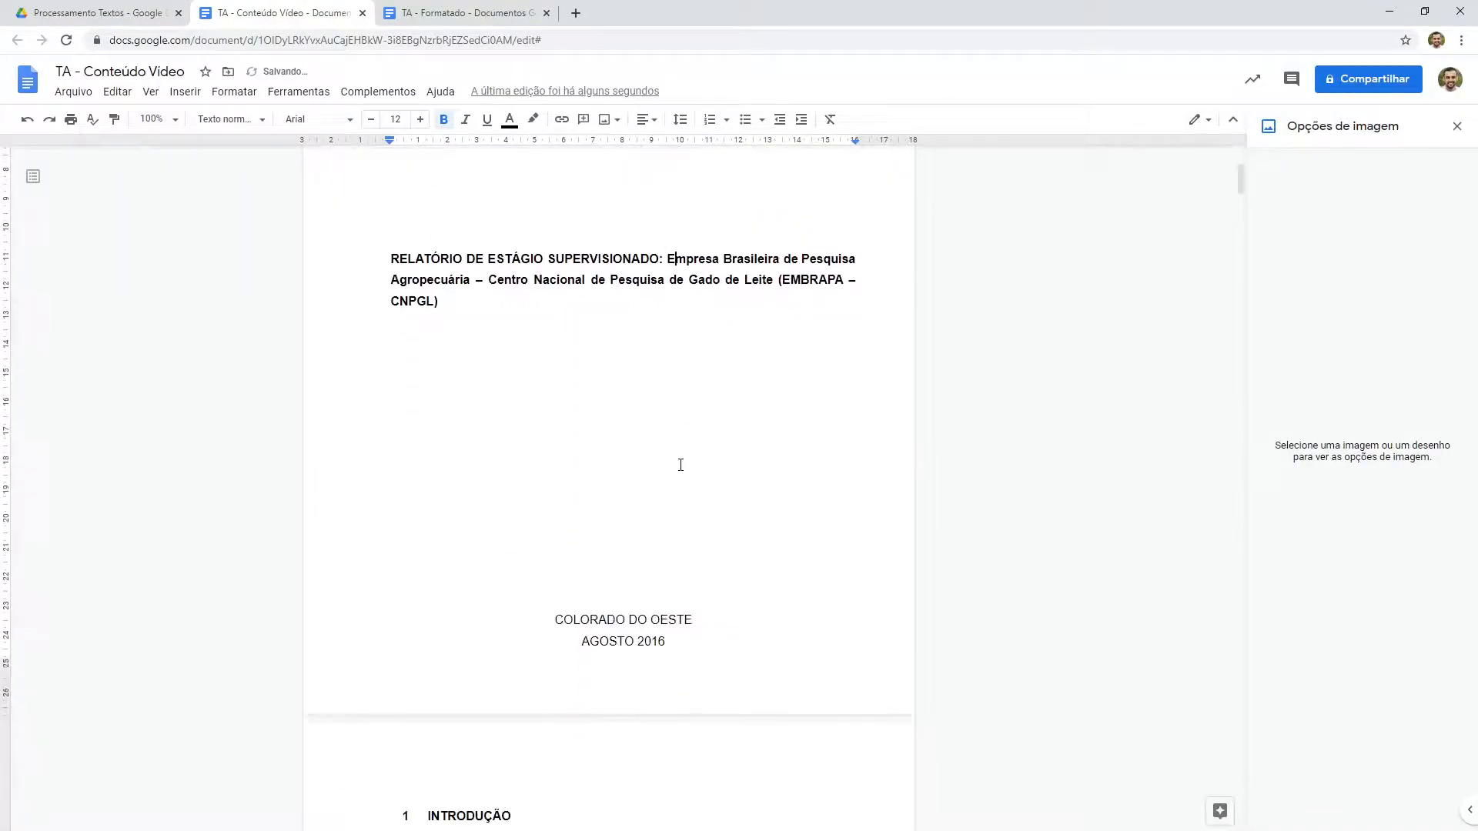
scroll(681, 465, up, 3)
drag(439, 533, 363, 498)
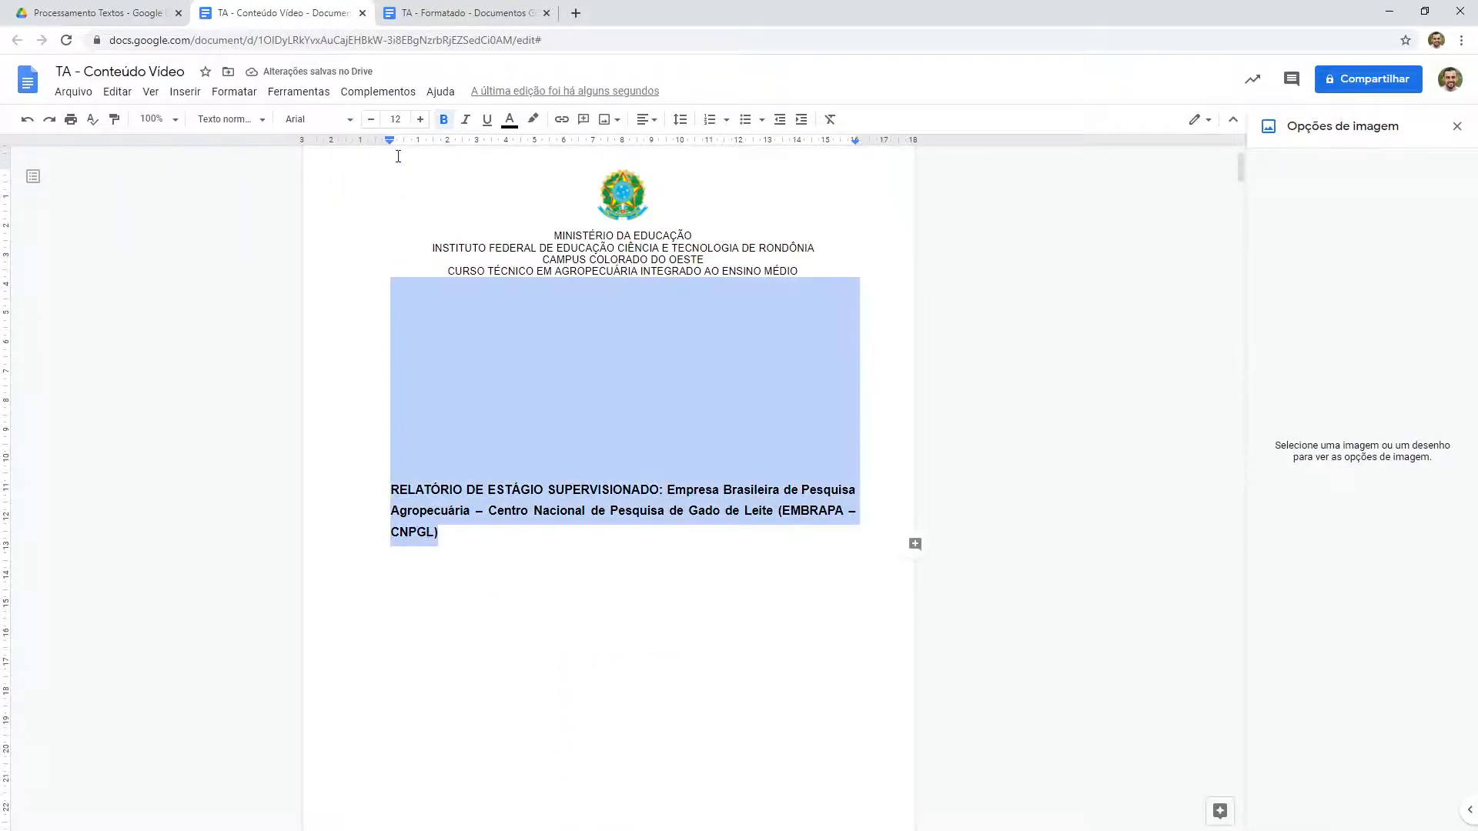
click(646, 120)
click(650, 150)
click(566, 524)
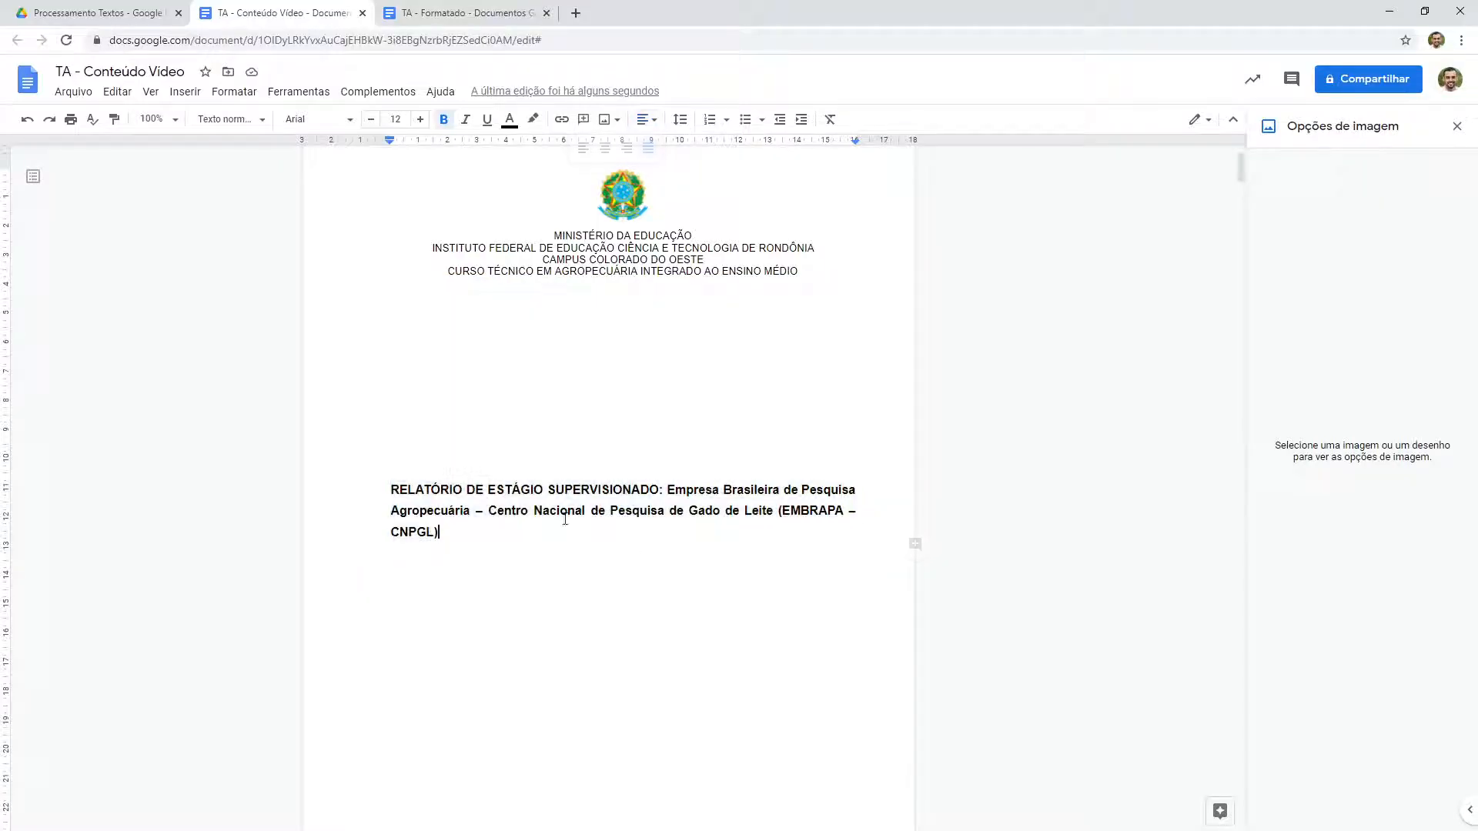
click(518, 513)
Step: Review the repositioned title on the cover page, then go to the formatted reference document
scroll(518, 512, down, 3)
scroll(518, 512, up, 3)
scroll(518, 513, down, 2)
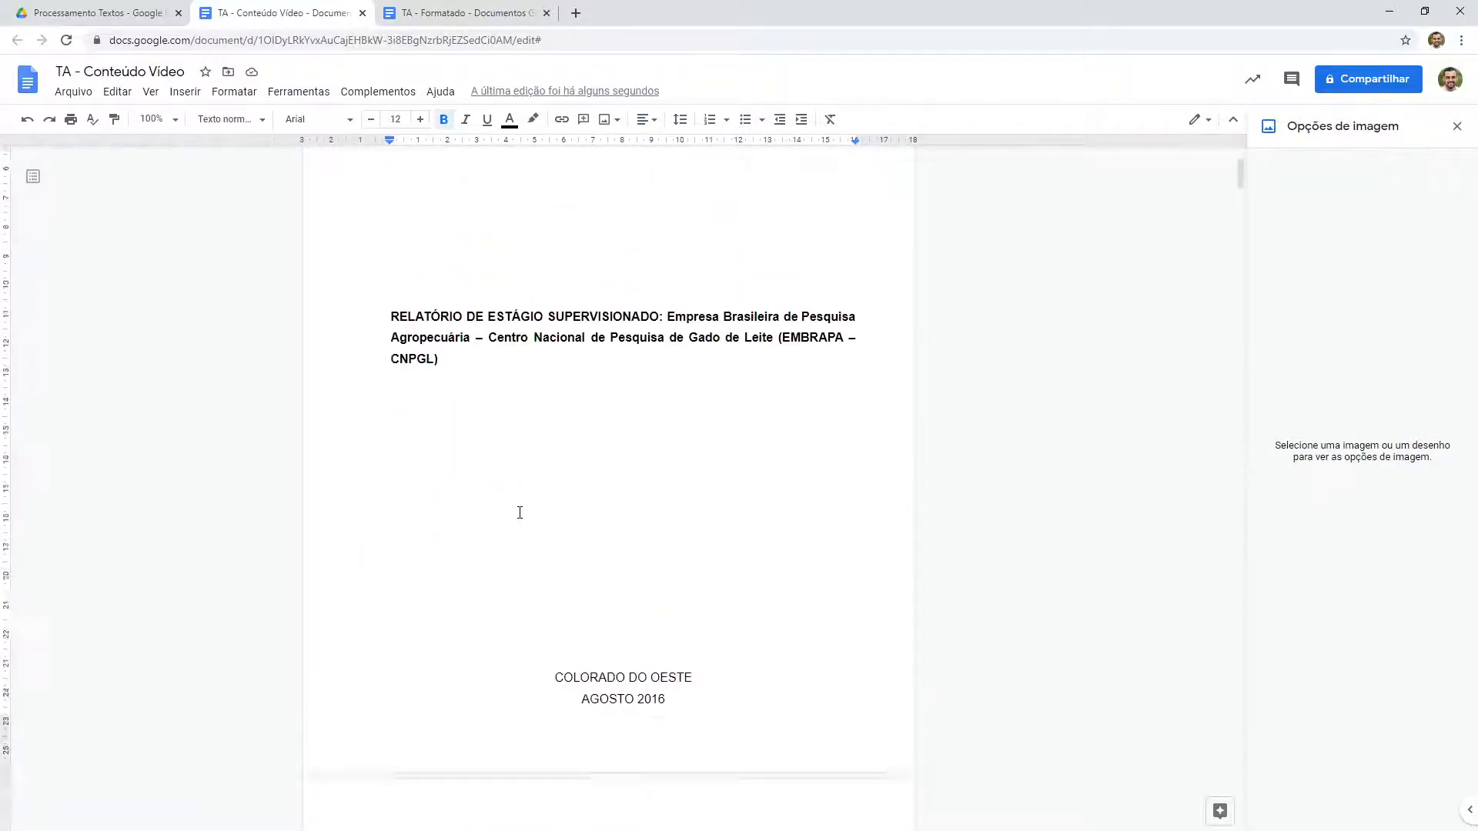
scroll(520, 513, up, 3)
scroll(520, 513, down, 5)
scroll(518, 519, up, 6)
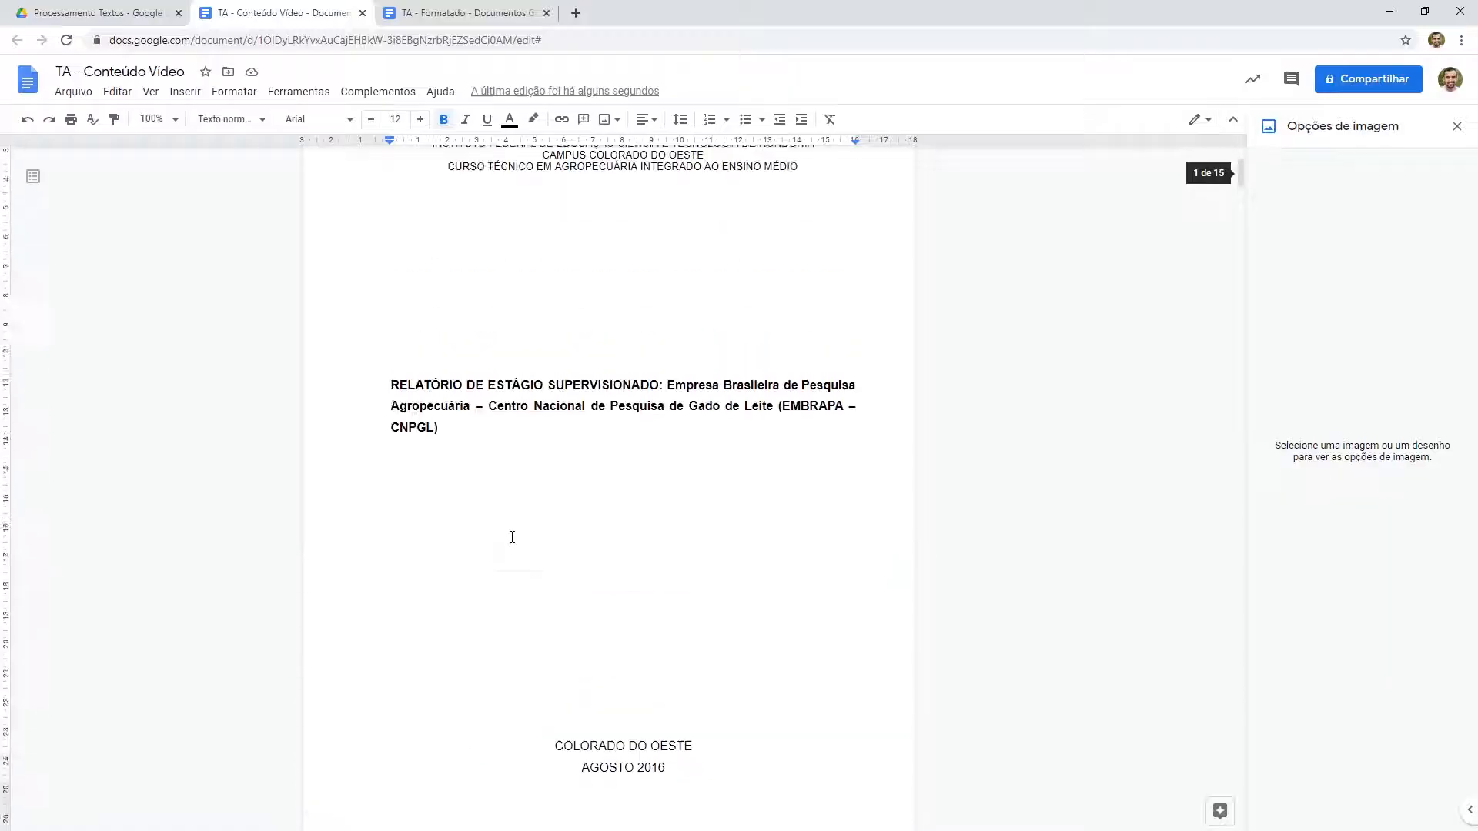
scroll(512, 537, down, 8)
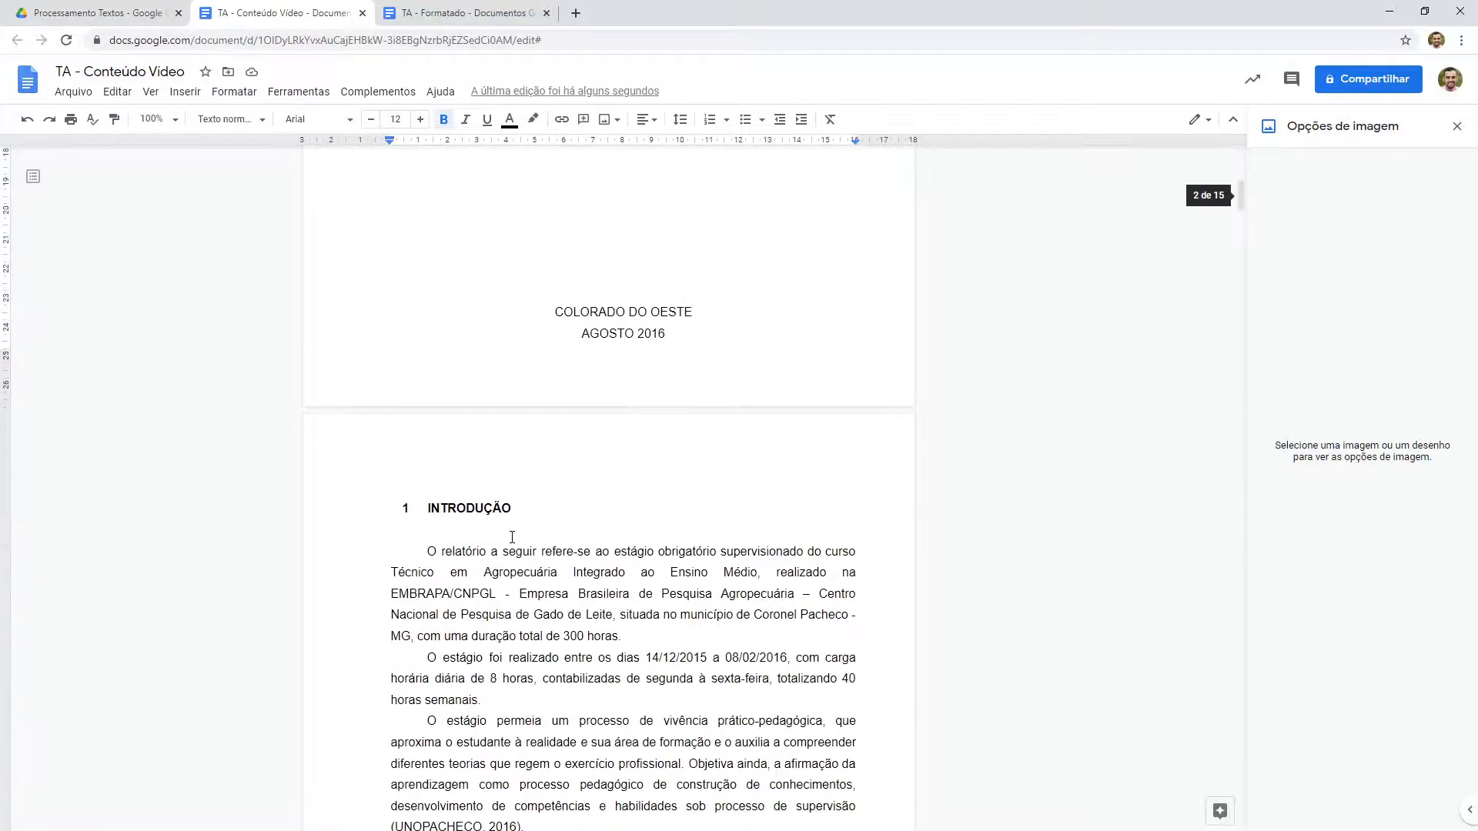
click(449, 5)
Step: Select the reference document's title and the blank lines below it
scroll(636, 606, down, 7)
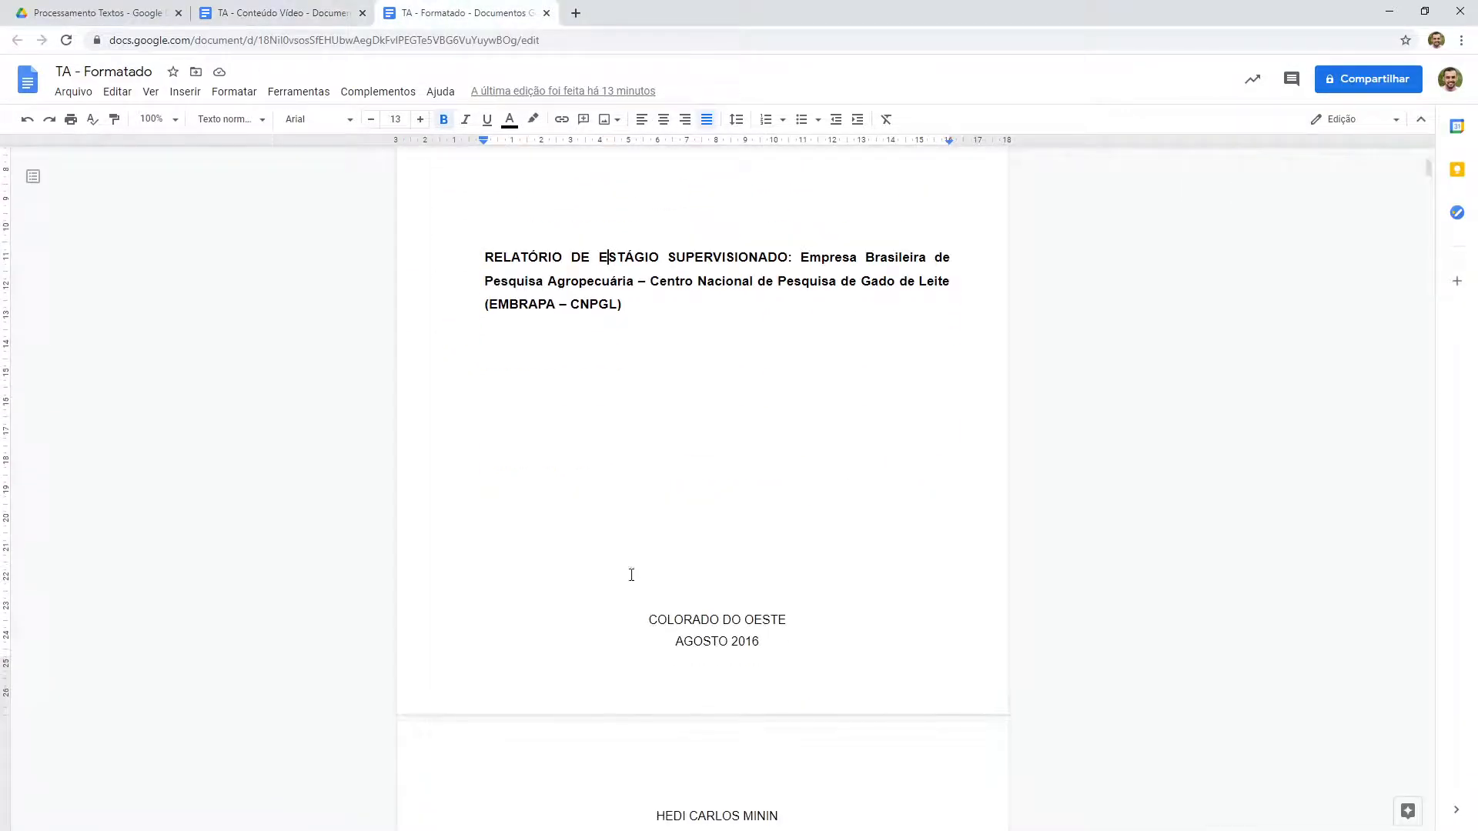
scroll(624, 570, down, 3)
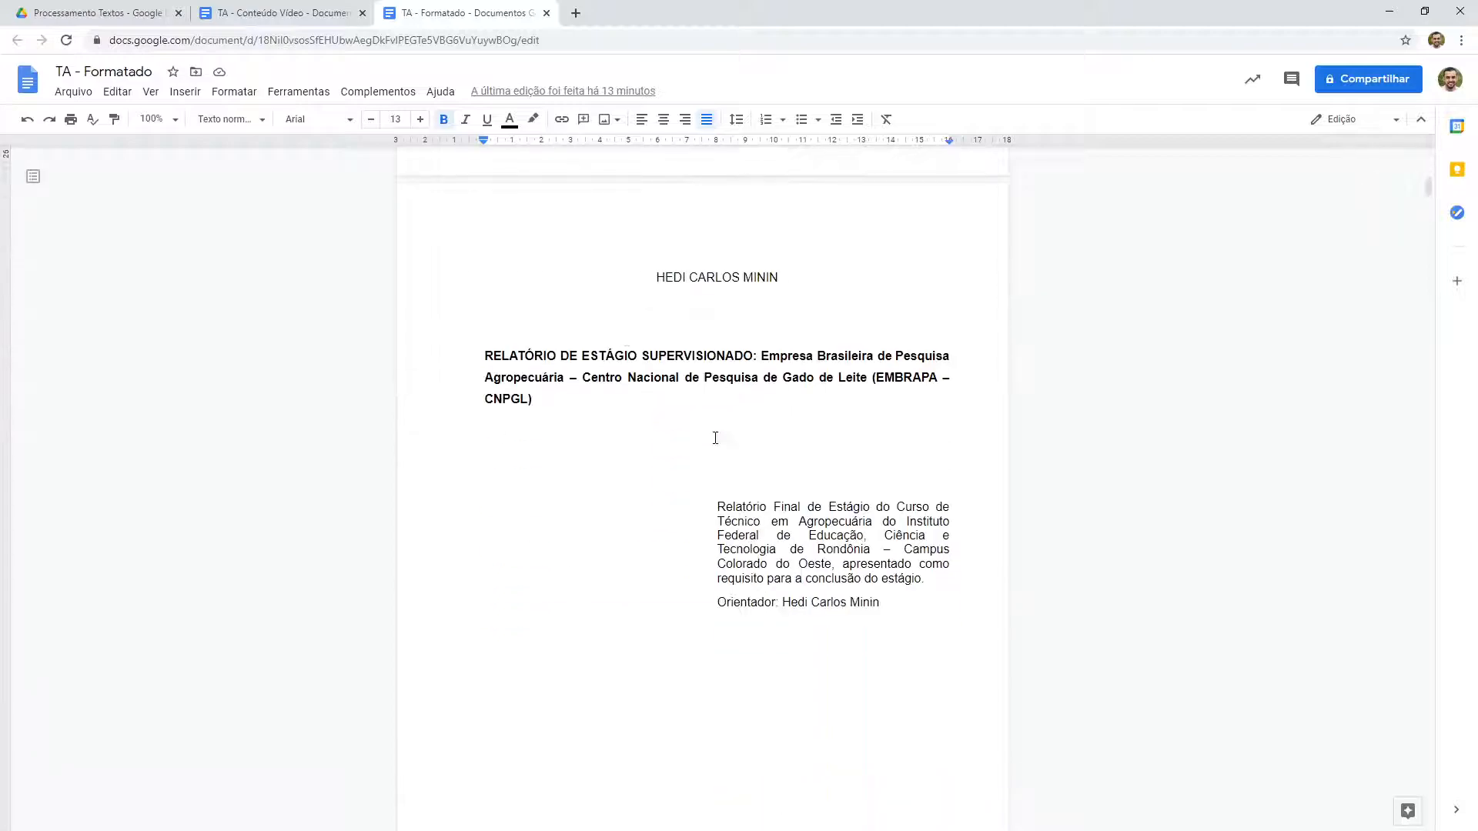
drag(531, 497, 463, 355)
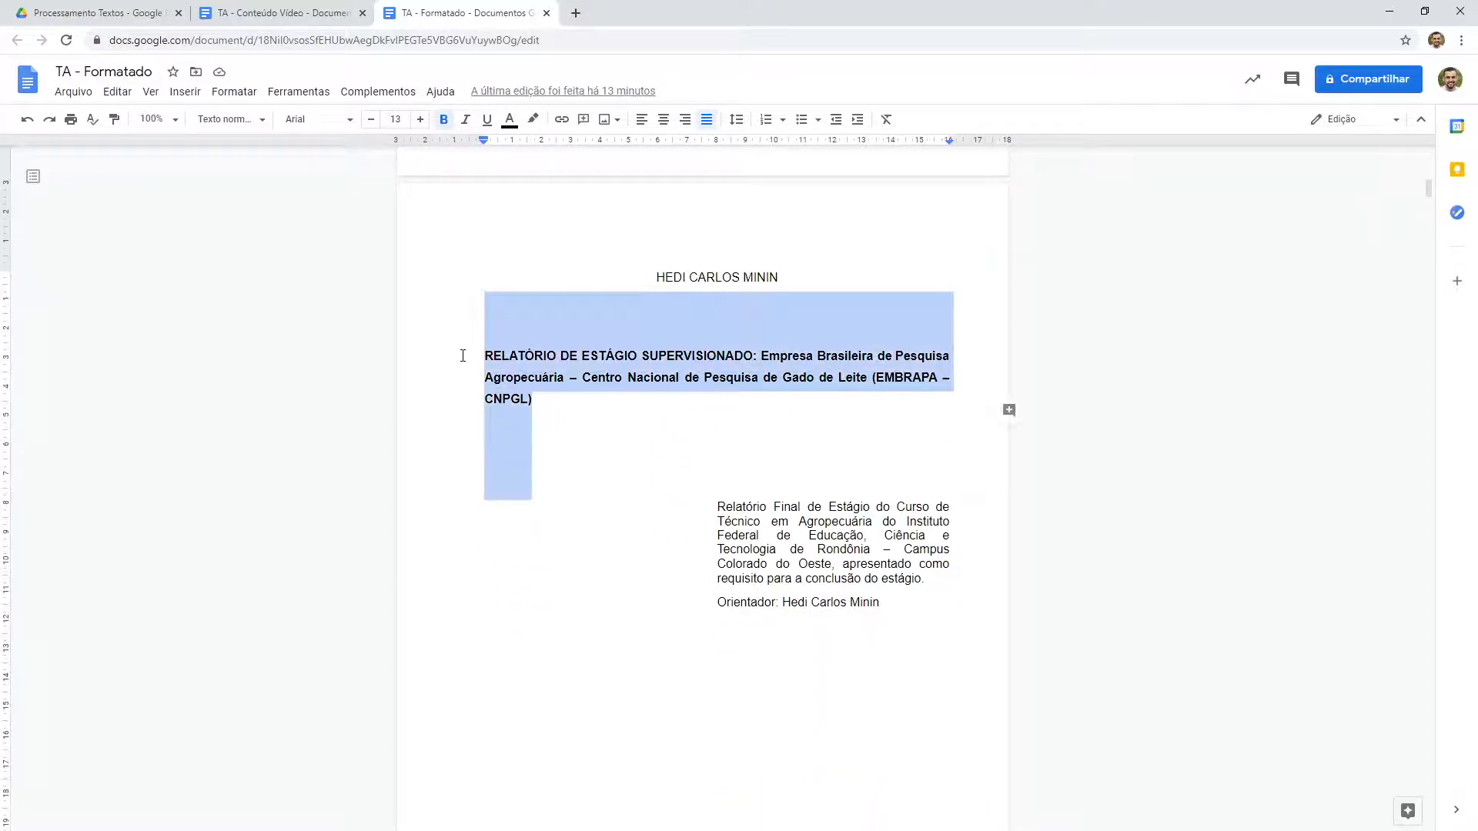
scroll(683, 395, down, 3)
scroll(683, 397, up, 3)
scroll(654, 377, down, 4)
scroll(642, 368, down, 1)
scroll(720, 681, up, 5)
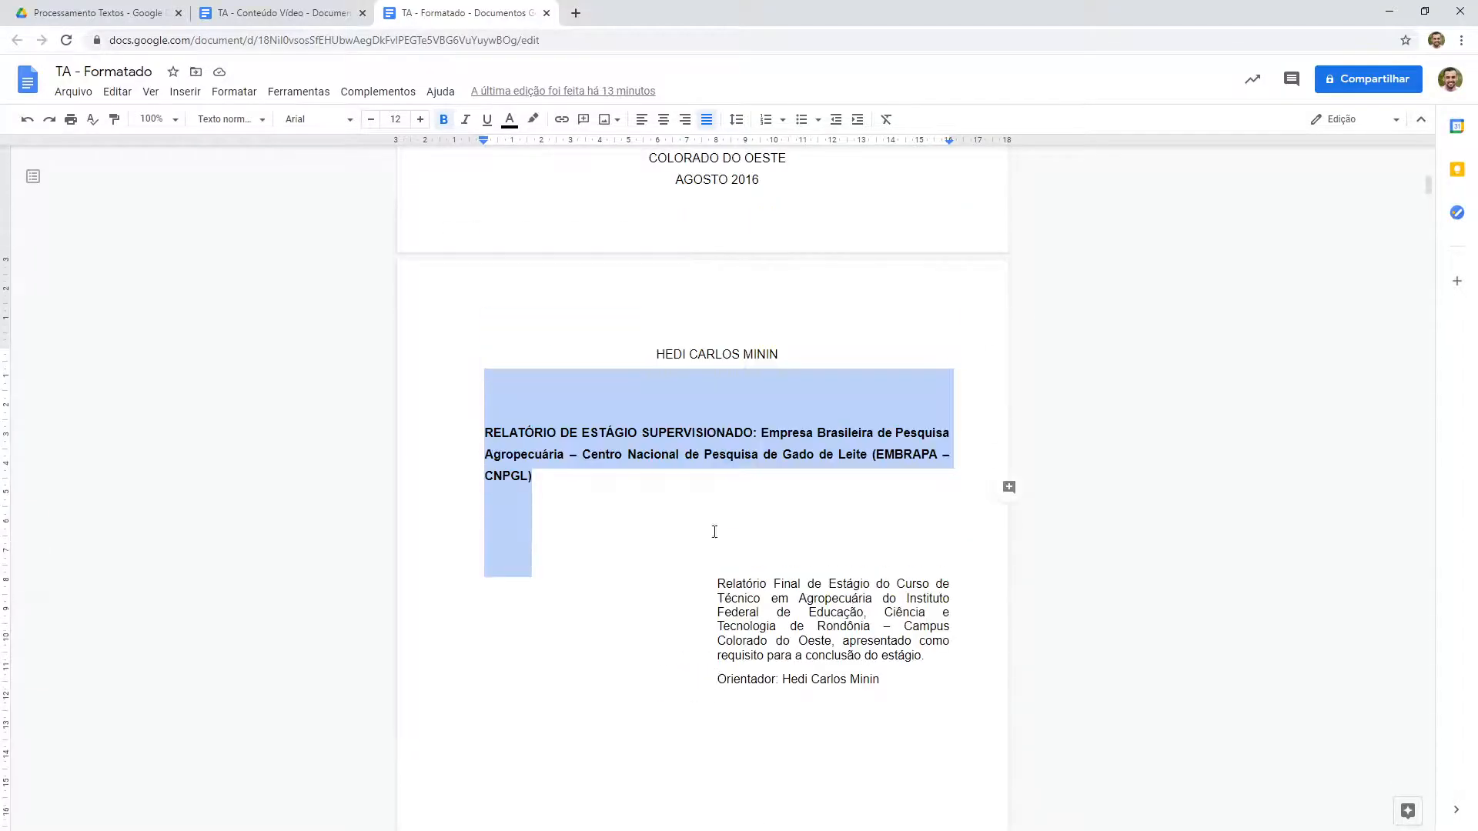
Step: Inspect the reference's section 2 header and title block, then return to the report being edited
double_click(712, 333)
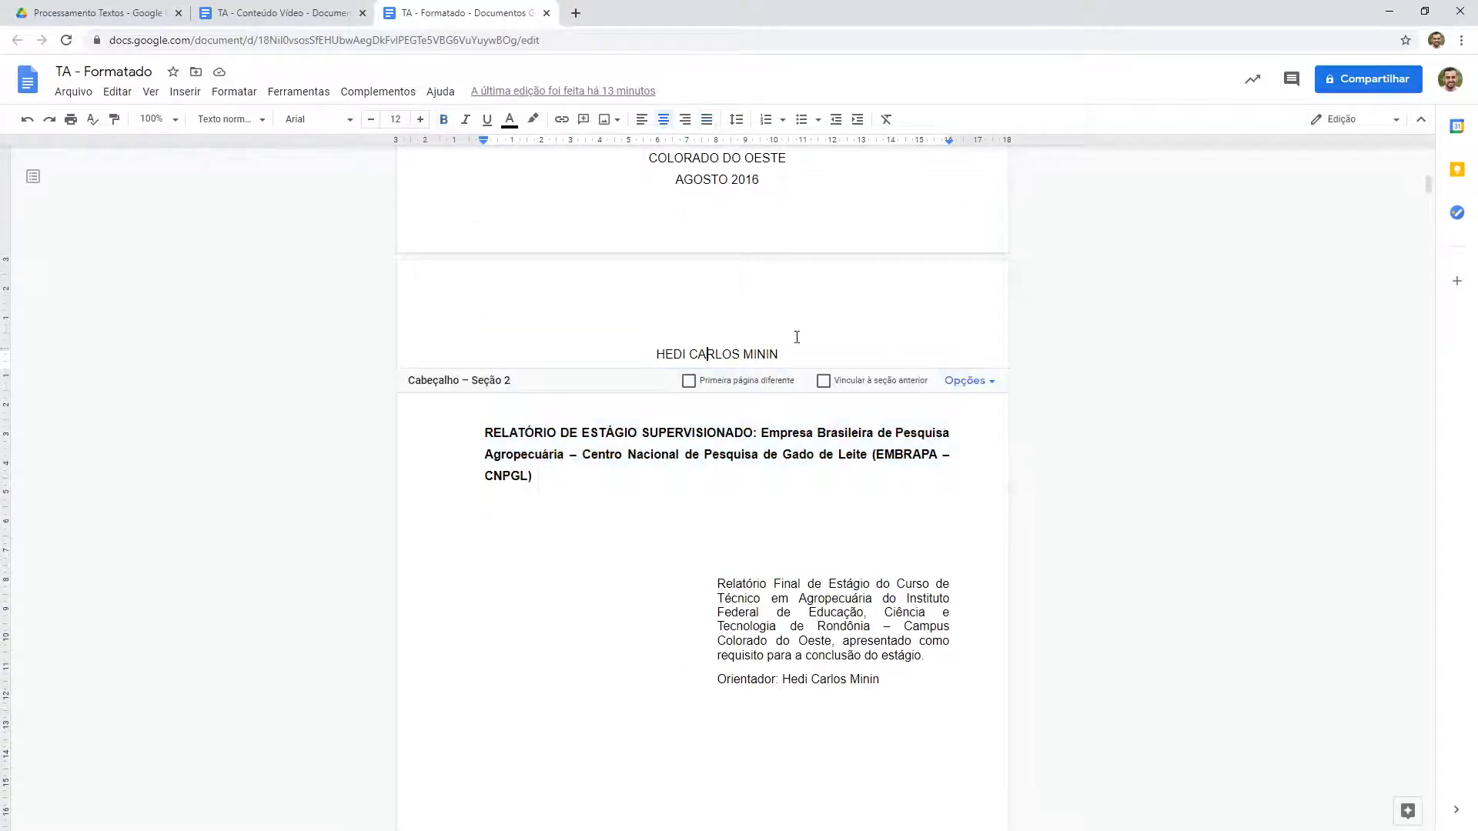
drag(779, 354, 588, 346)
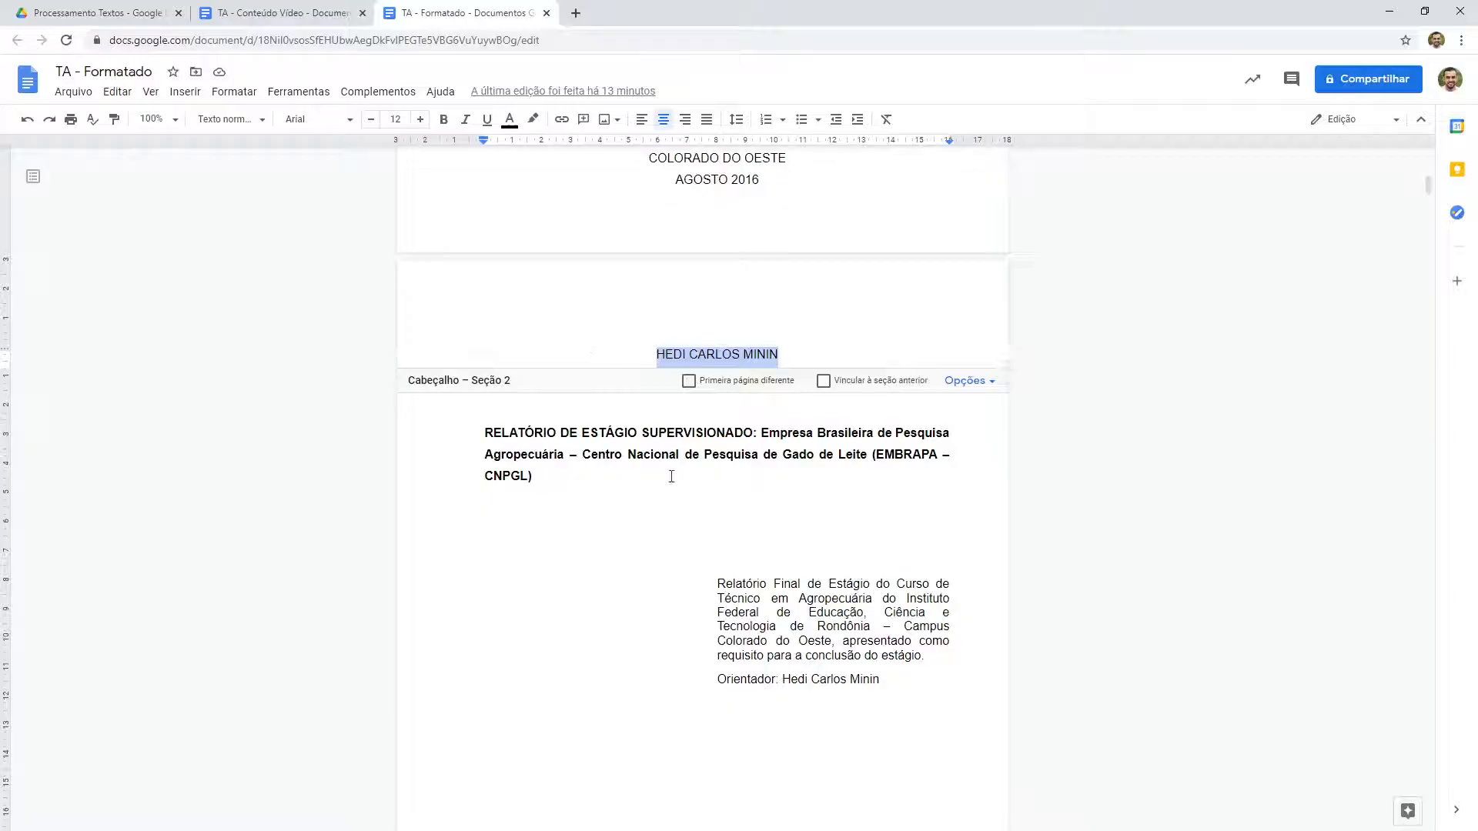
click(547, 477)
drag(509, 571, 477, 438)
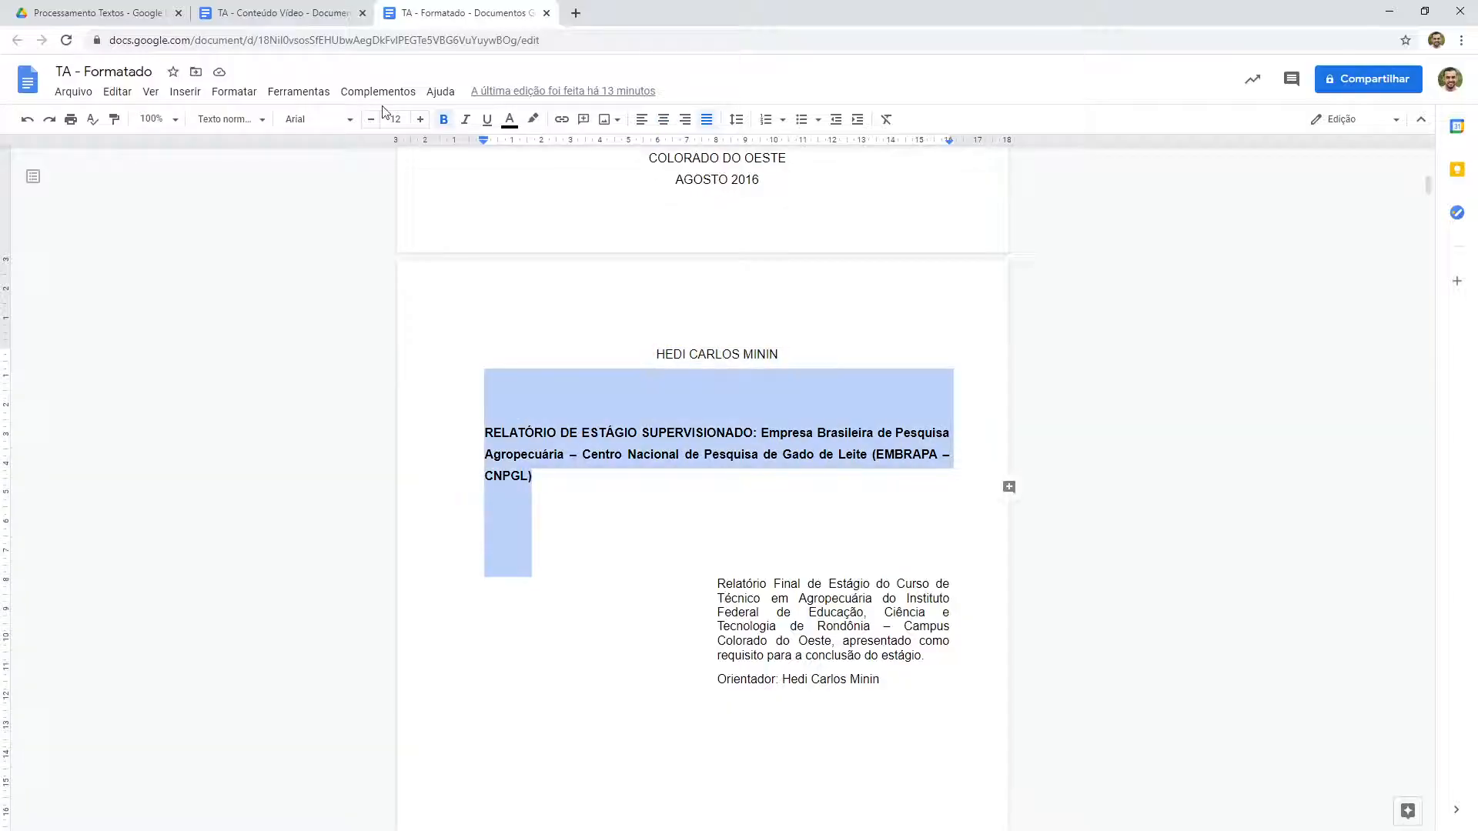
click(278, 13)
scroll(594, 326, up, 2)
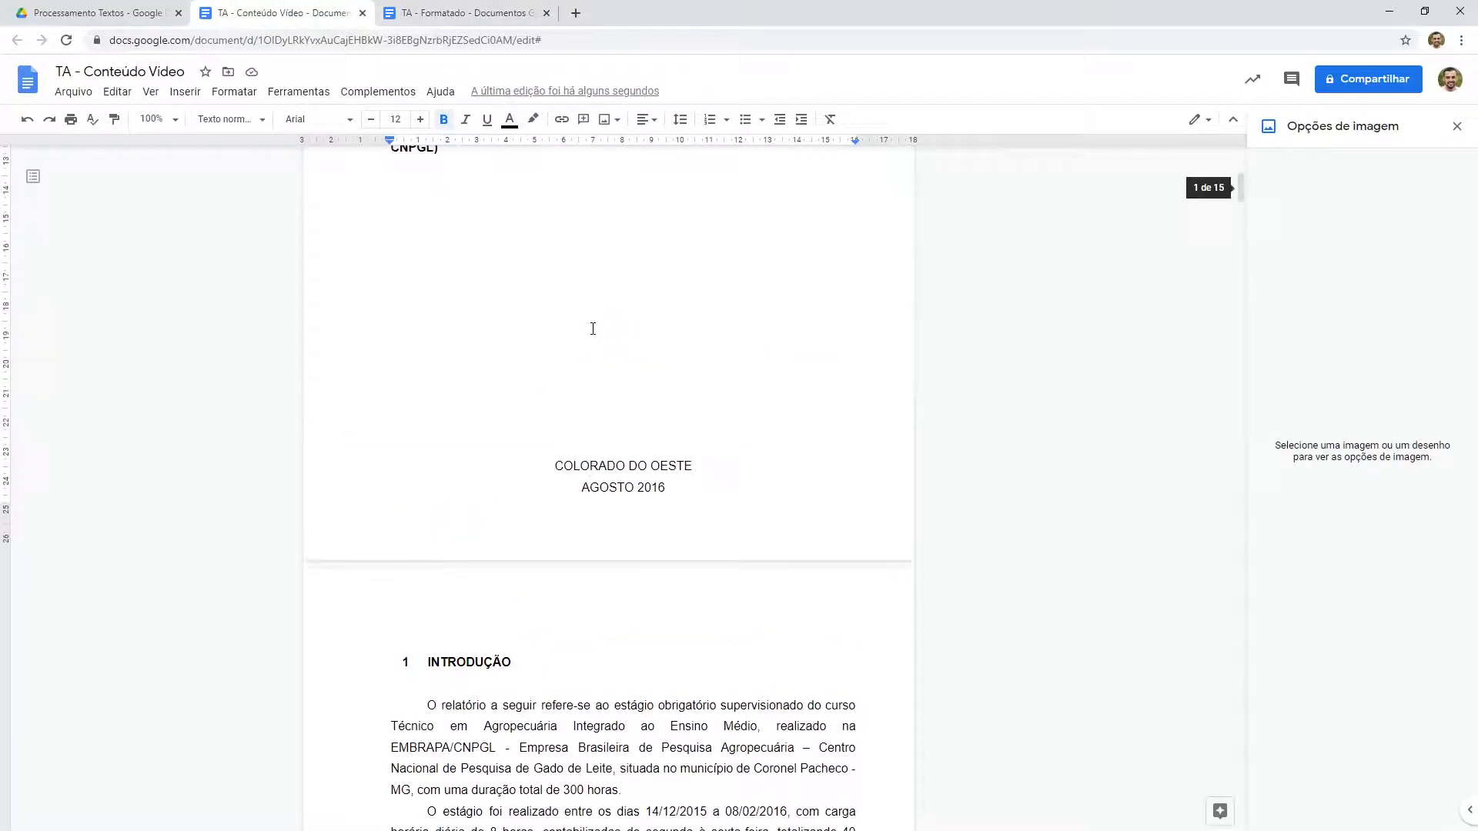
click(450, 8)
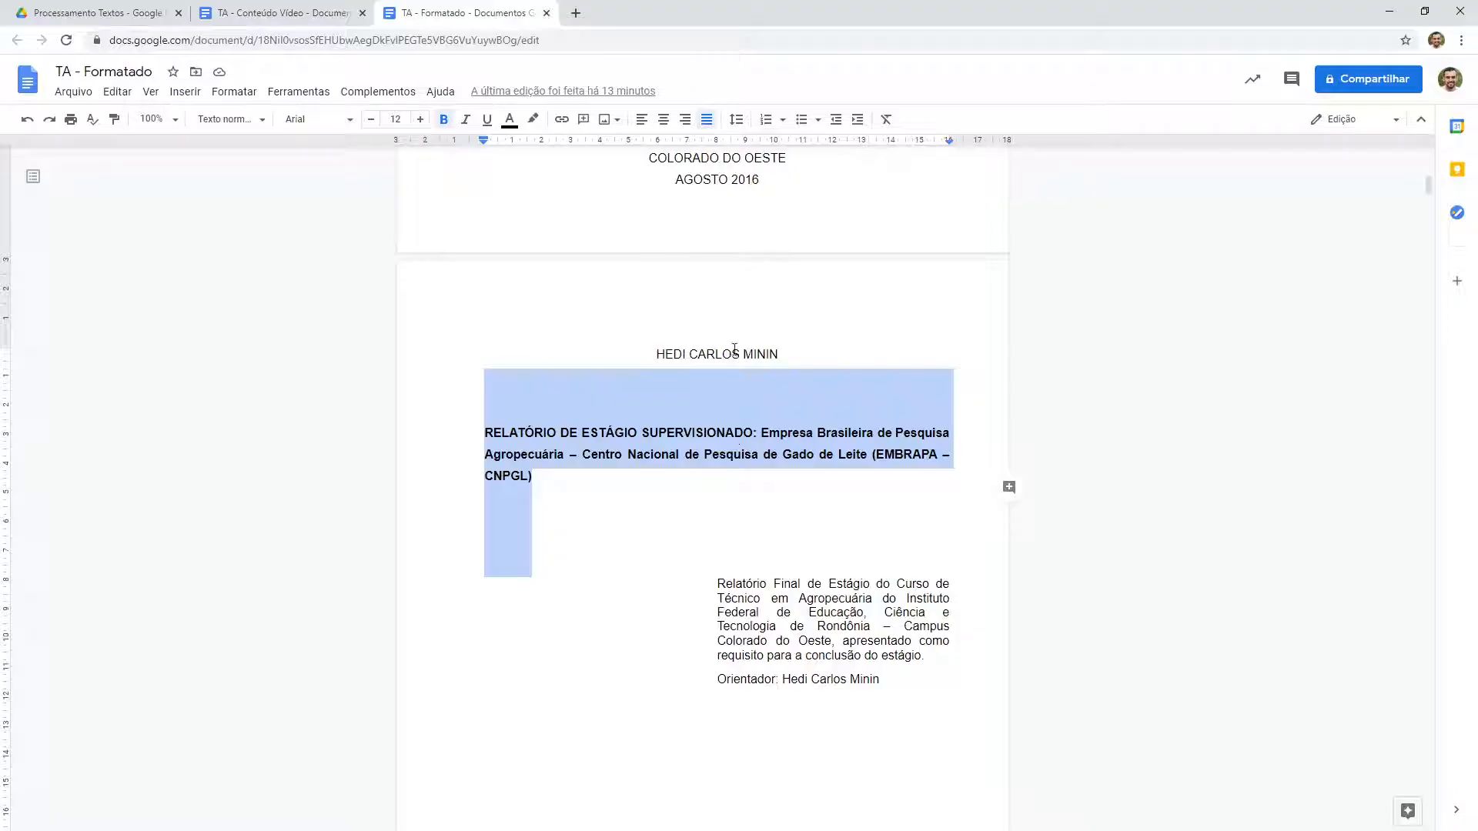
scroll(700, 561, down, 6)
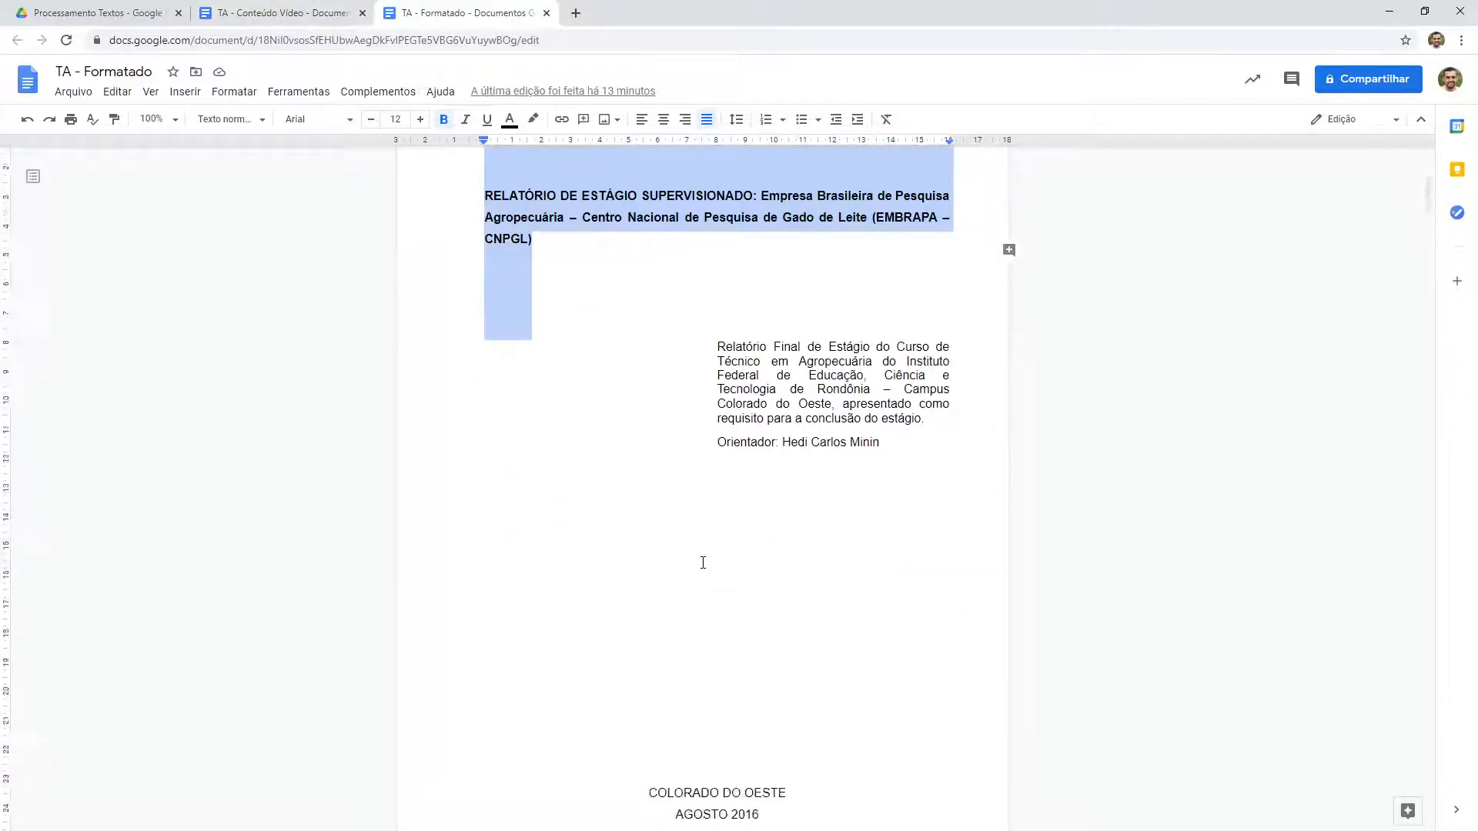
click(294, 10)
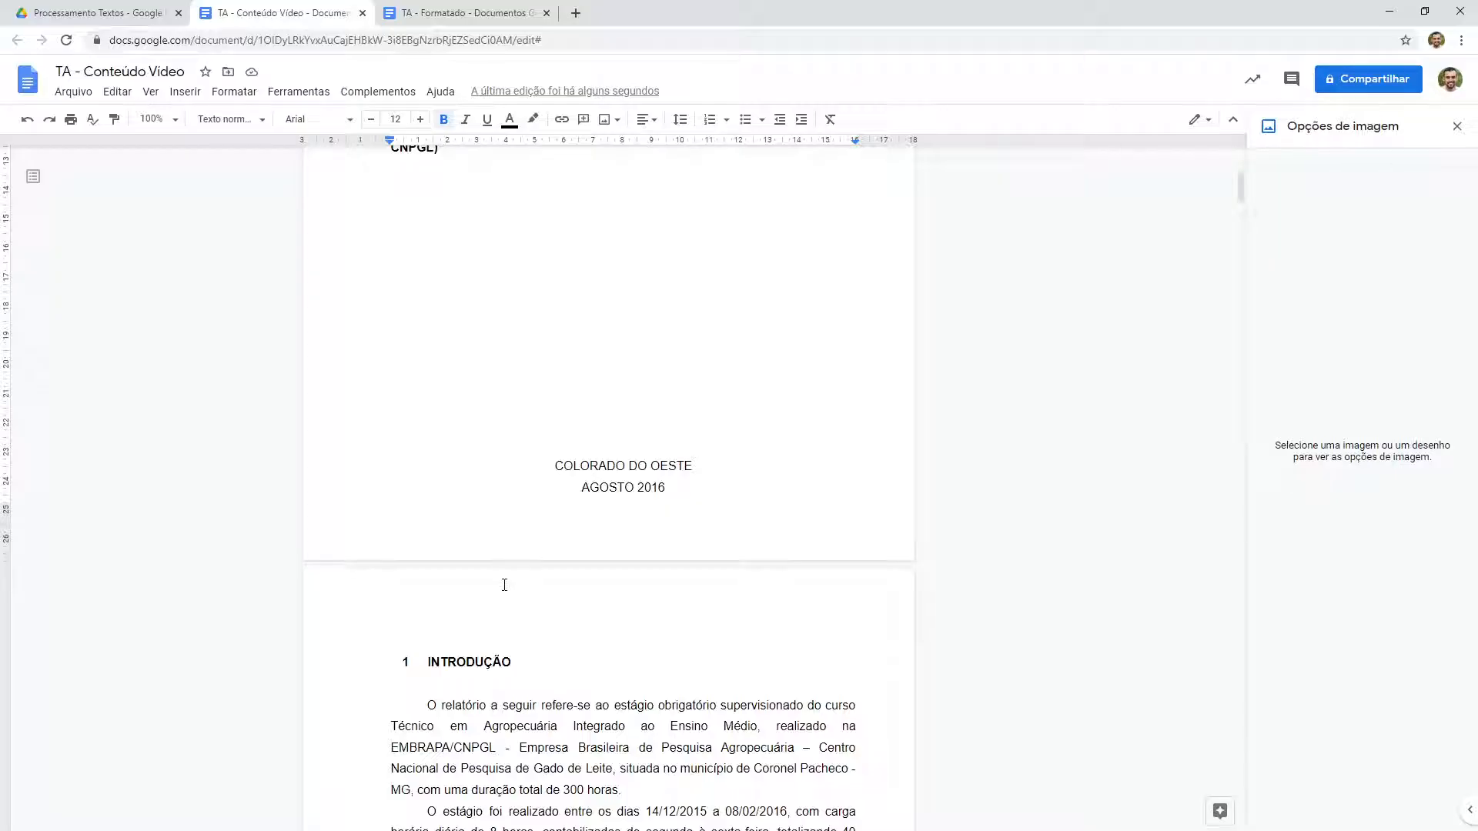
Step: Insert a next-page section break after the bold cover title via Inserir > Quebra
scroll(459, 457, up, 2)
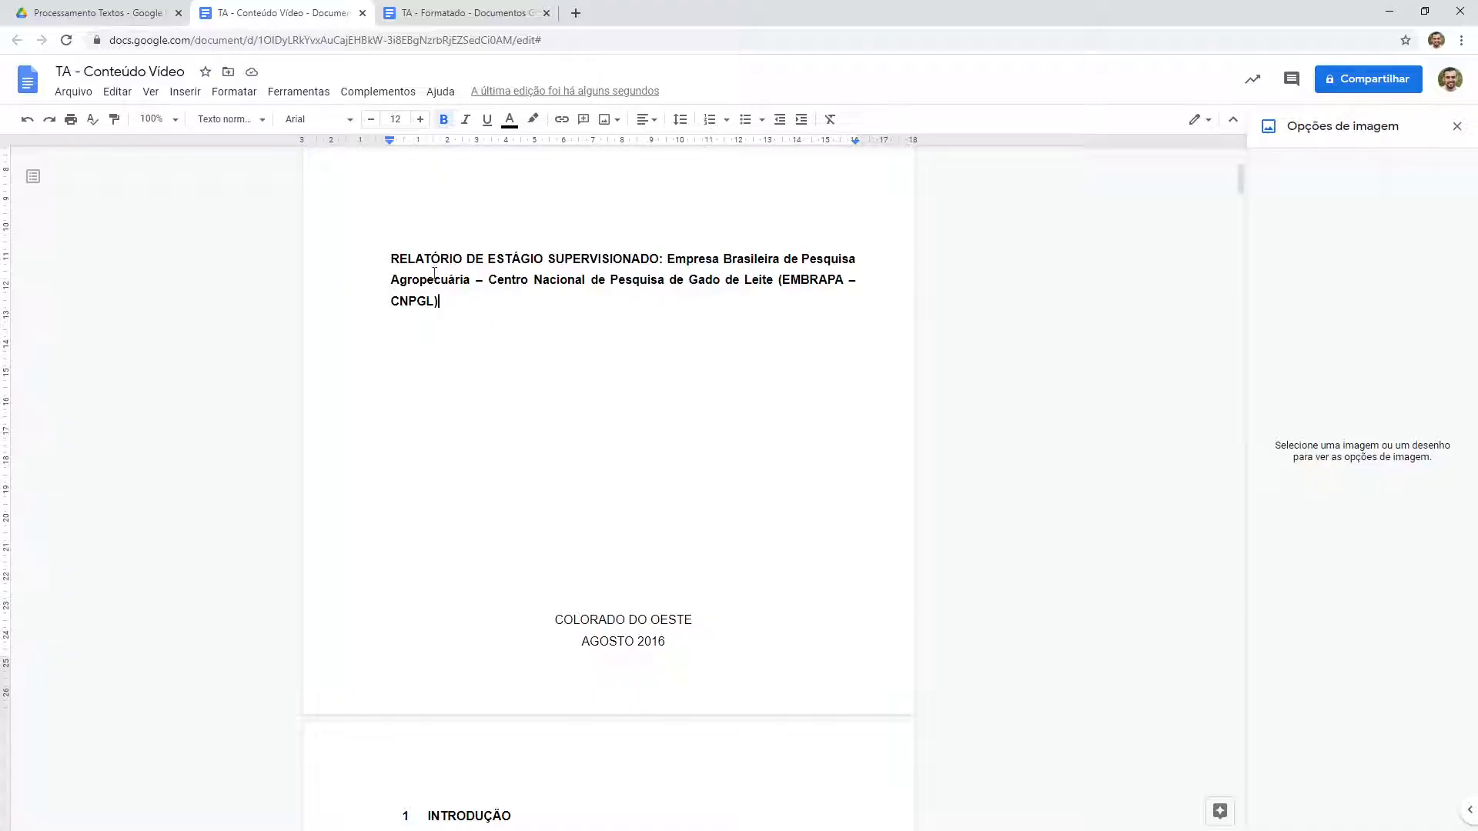
click(181, 92)
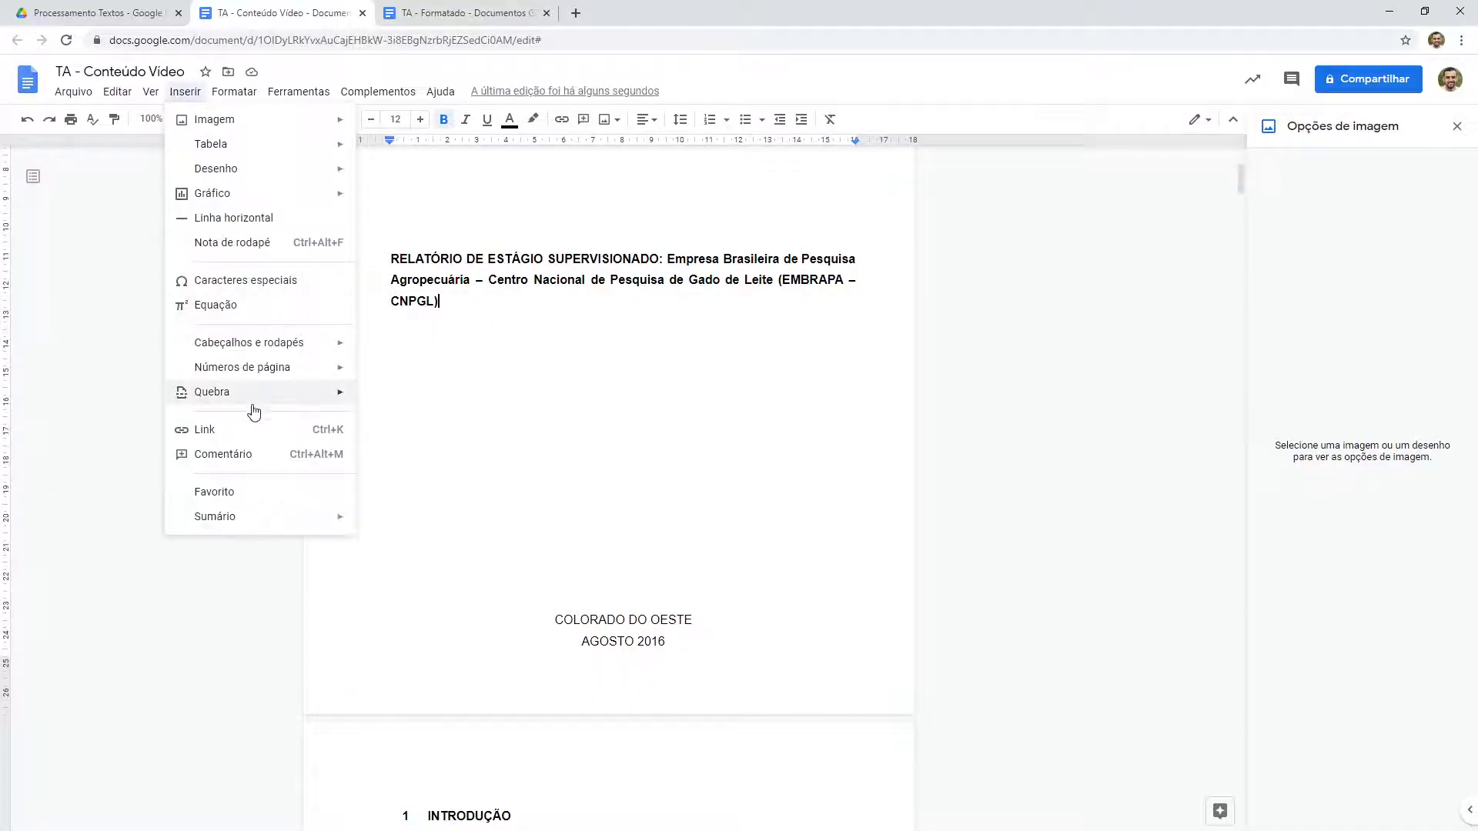
mouse_move(254, 413)
click(473, 451)
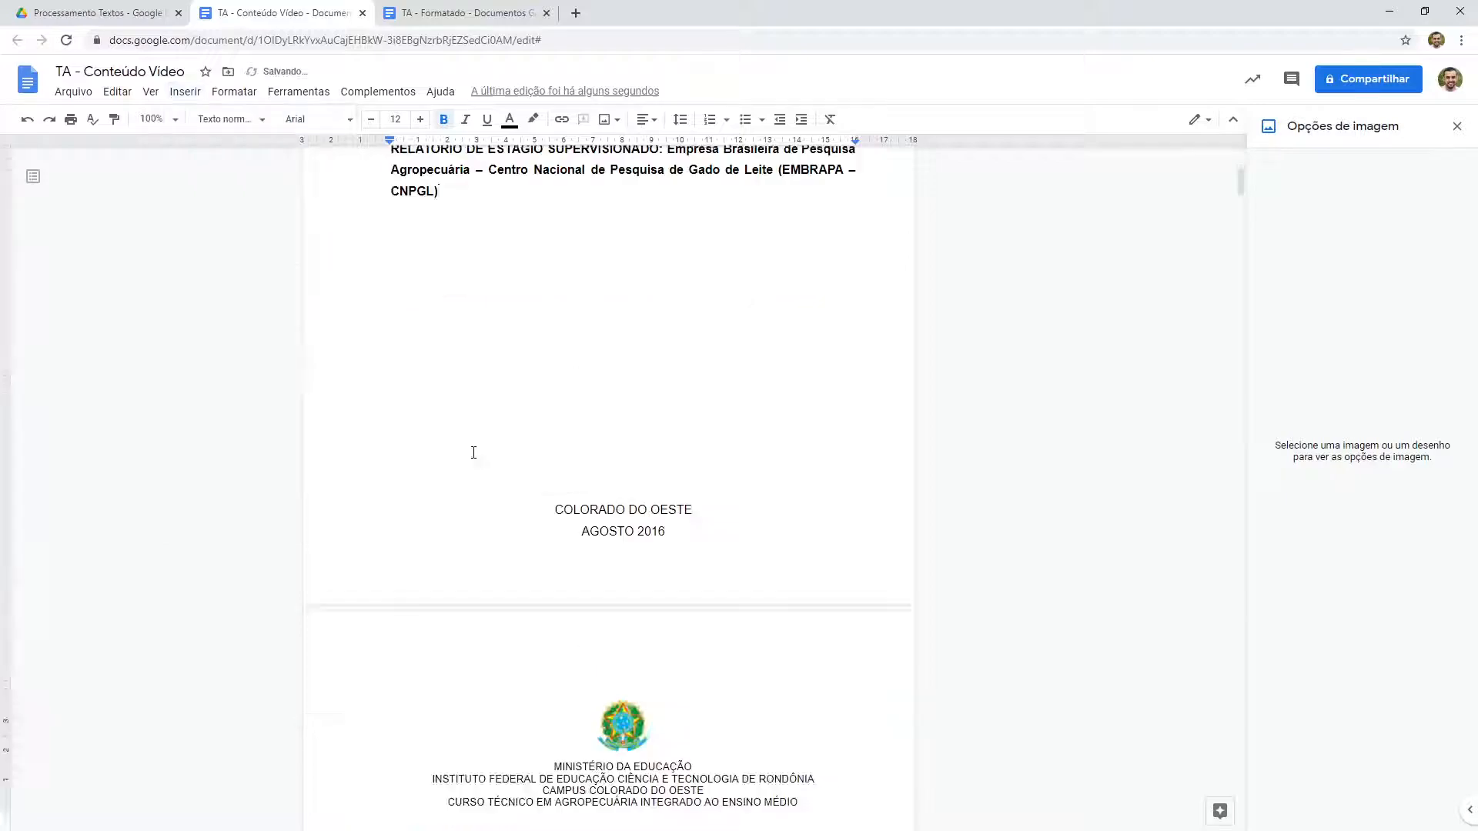
scroll(473, 453, down, 11)
scroll(489, 528, up, 3)
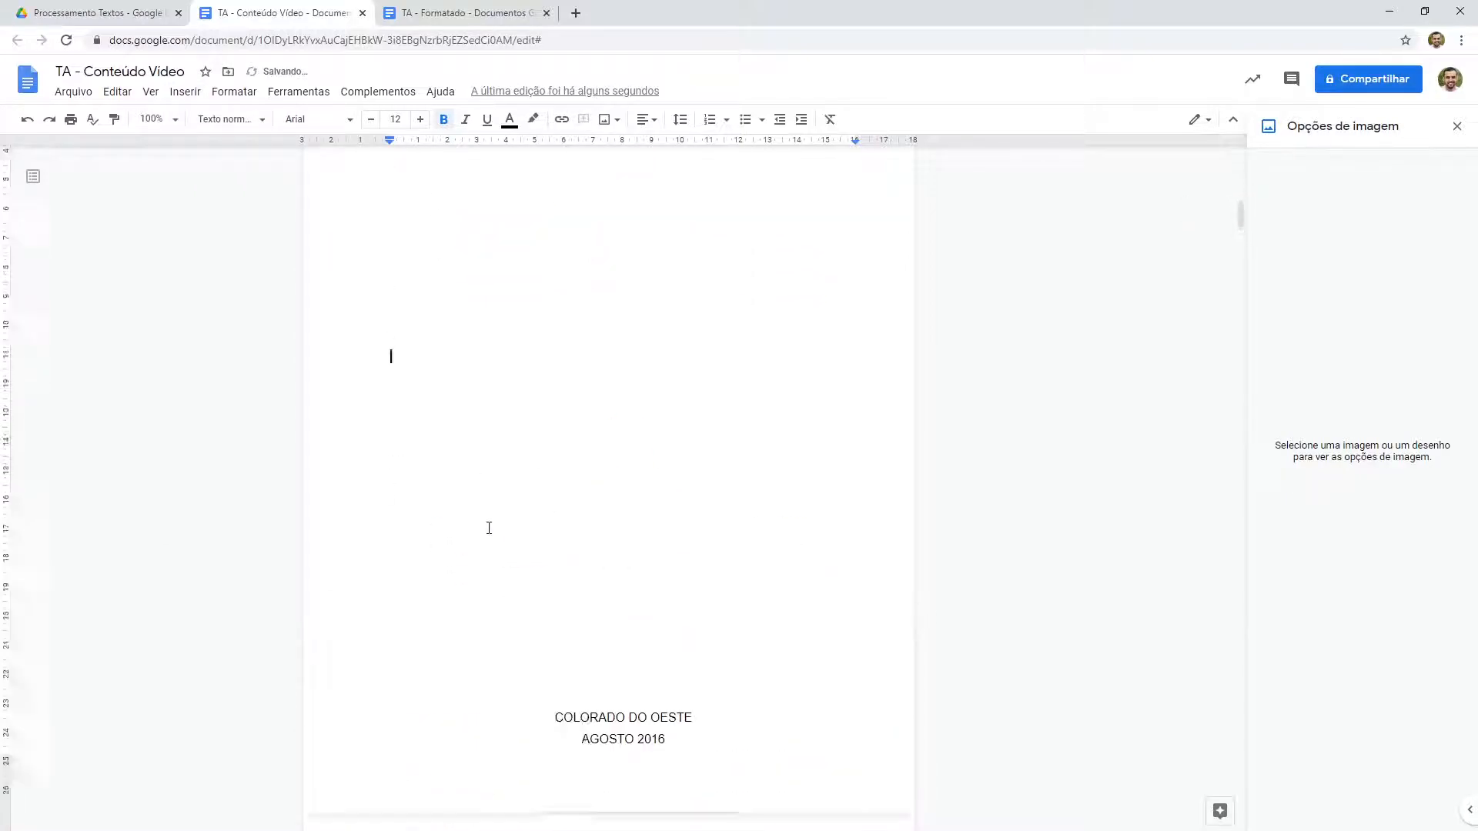
scroll(489, 528, up, 3)
Step: Uncheck 'Vincular à seção anterior' in the Seção 2 header so the crest and ministry lines disappear
click(492, 257)
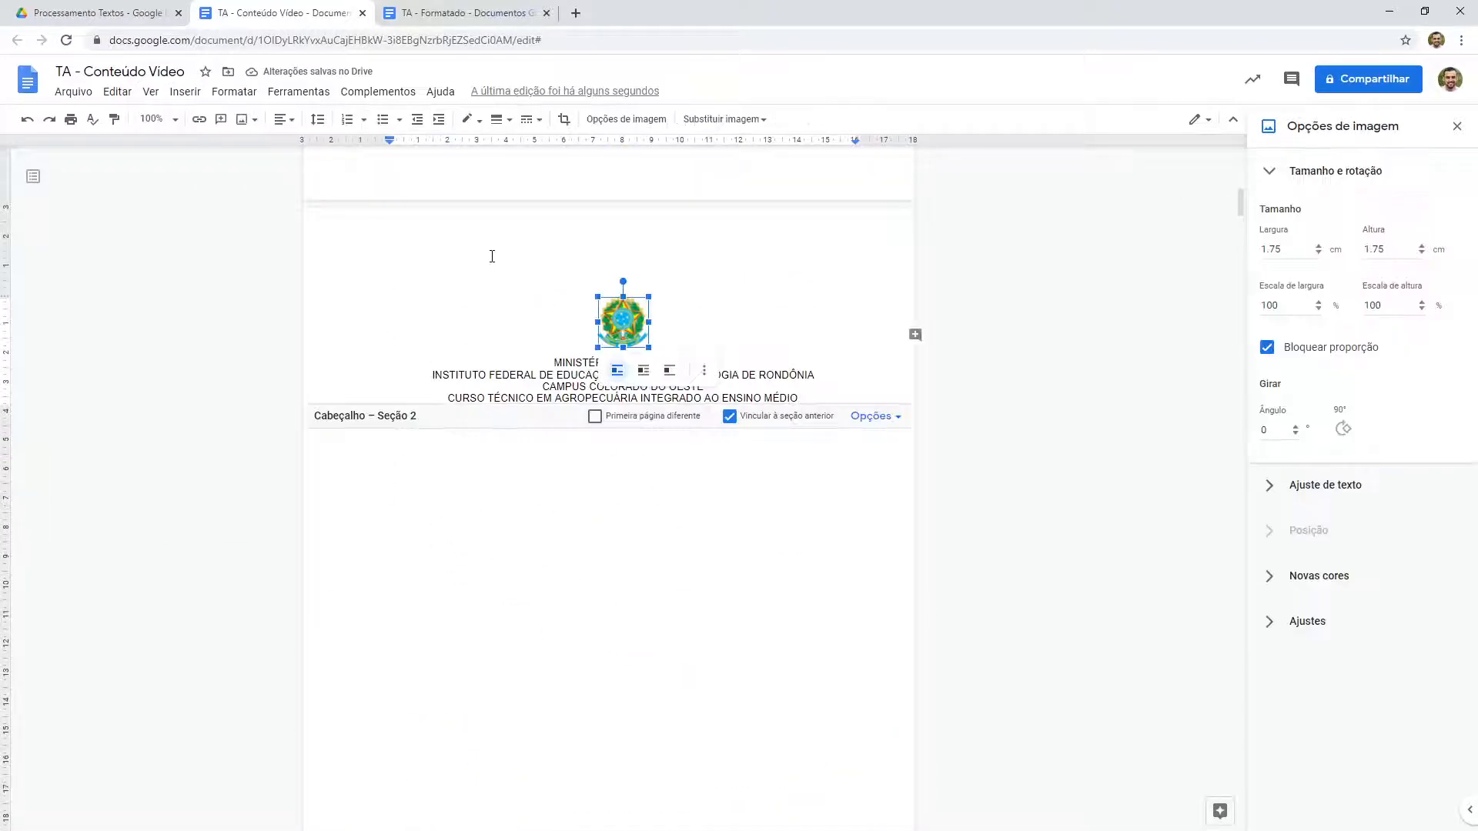
scroll(419, 418, up, 6)
scroll(419, 418, down, 4)
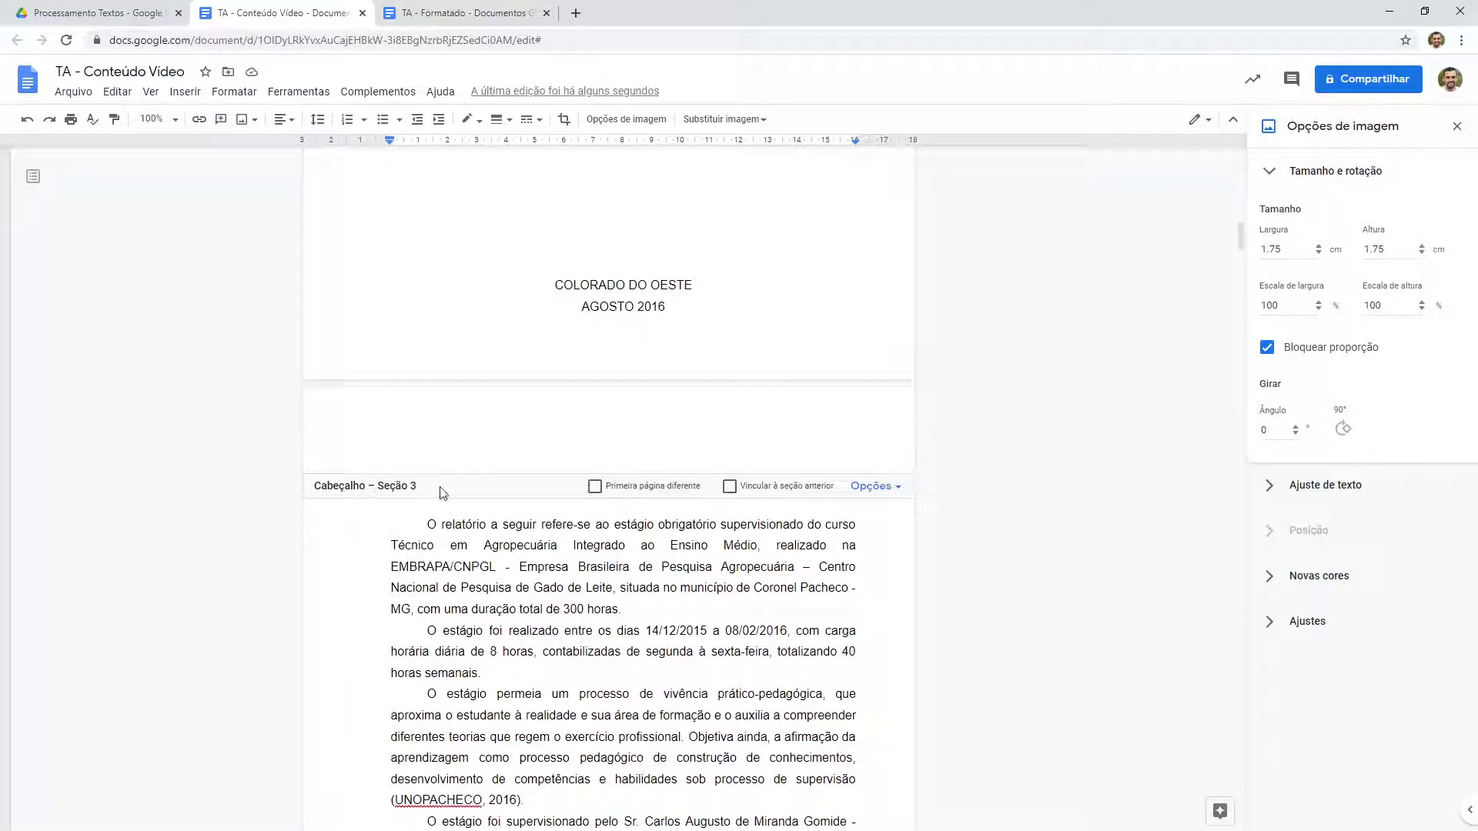
scroll(497, 504, up, 11)
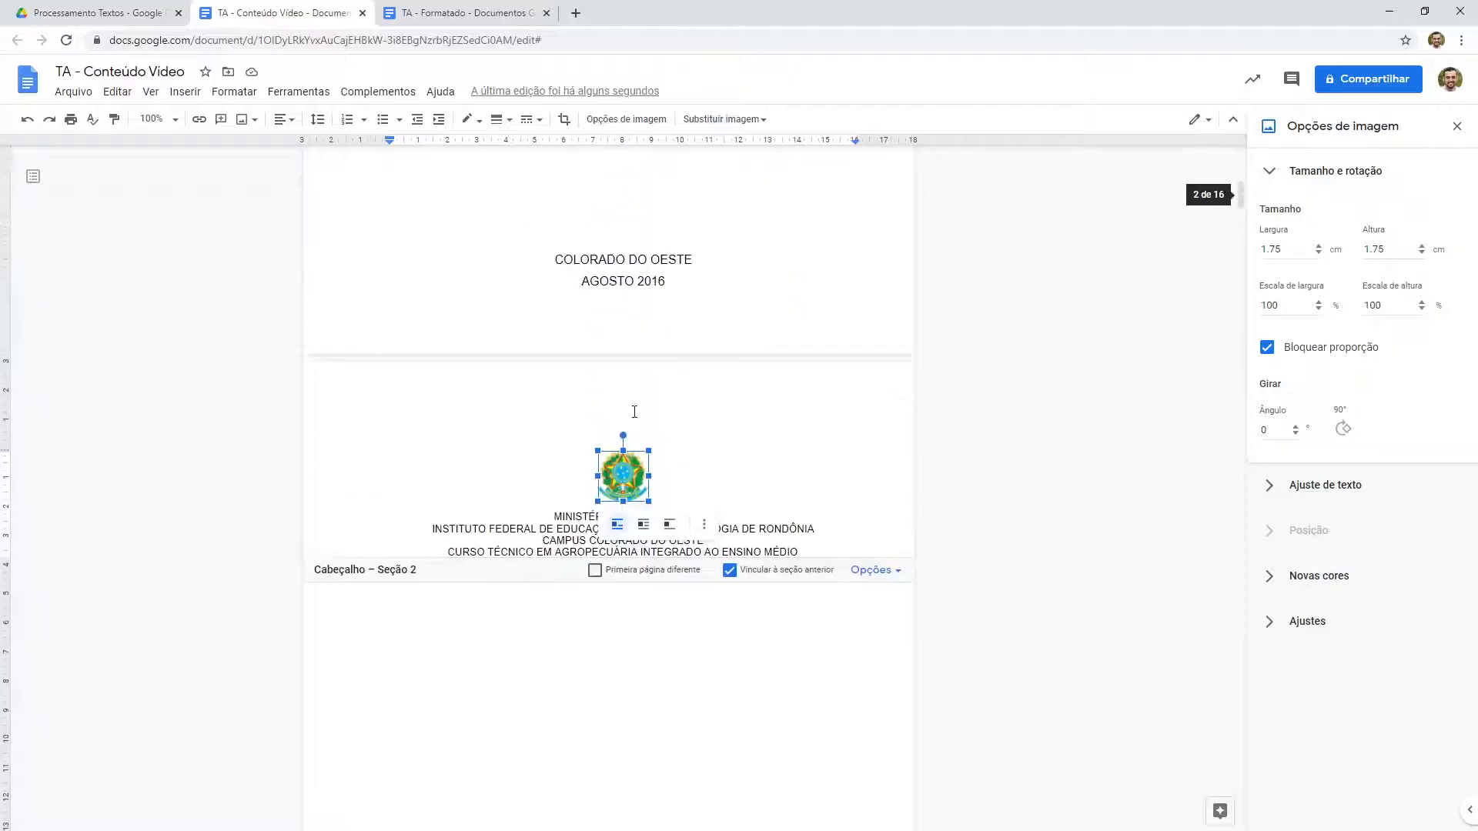
click(667, 485)
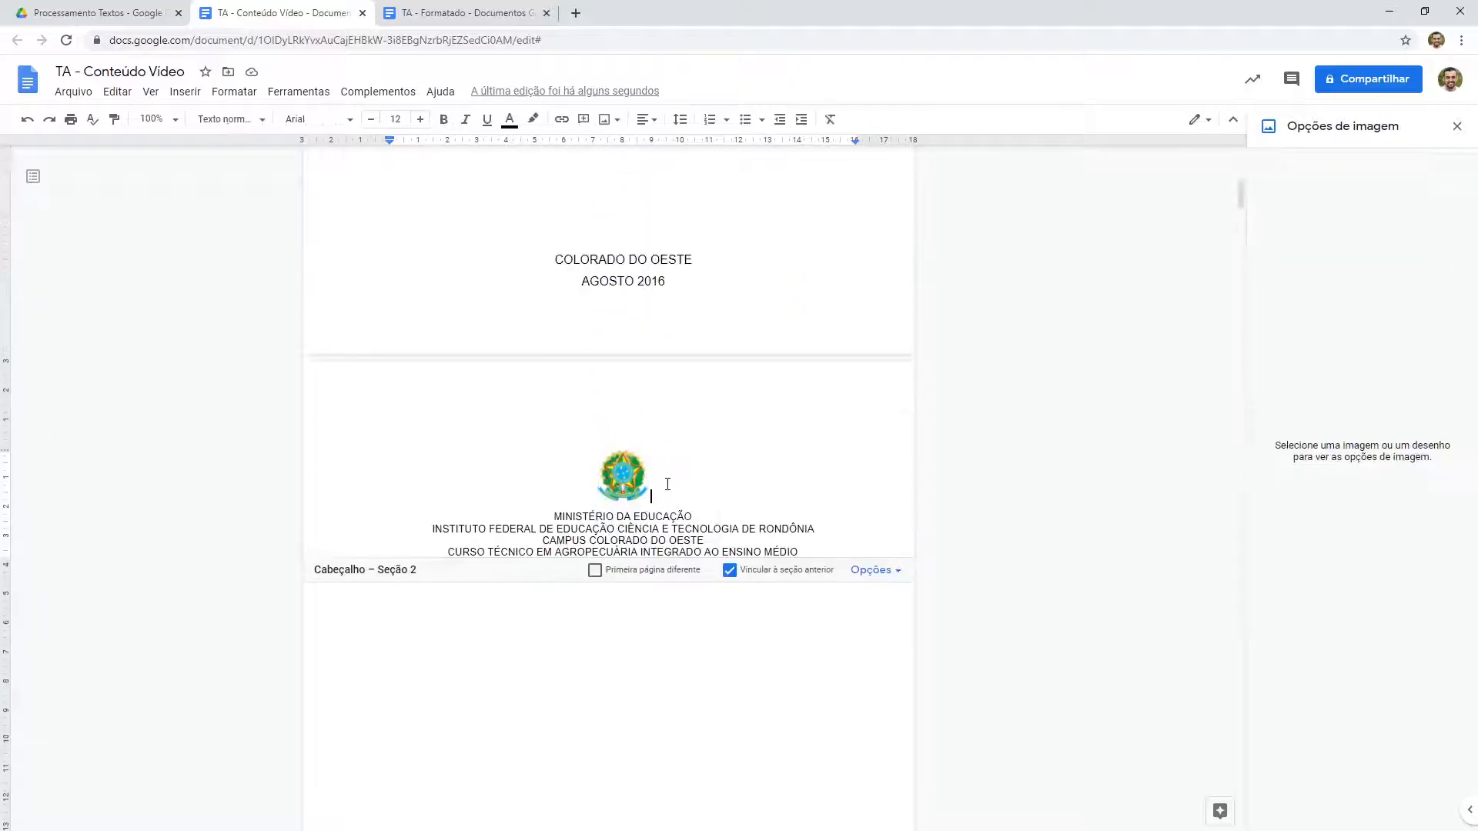
click(747, 571)
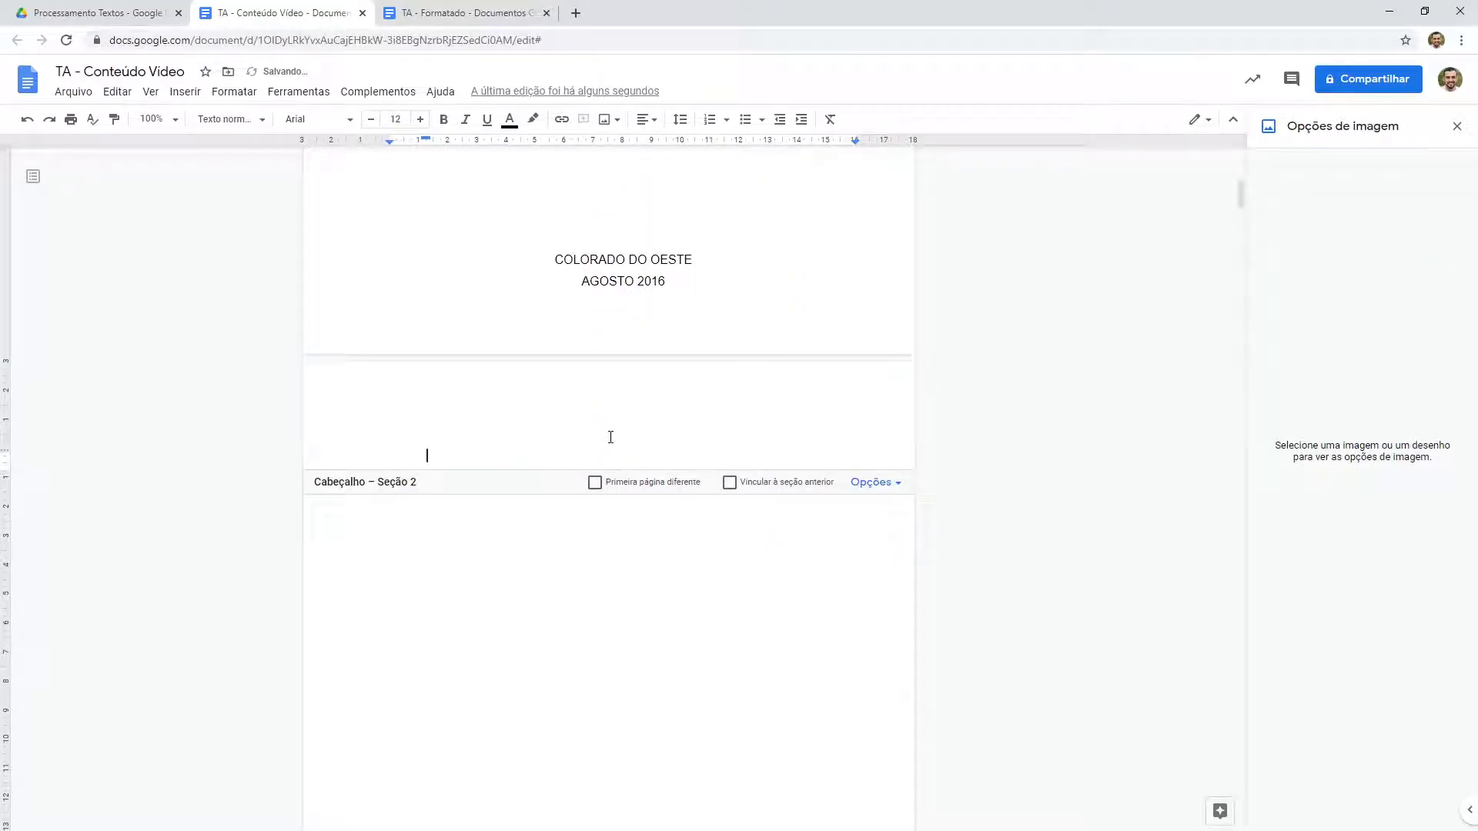
Step: Type the author's name in capitals in the Seção 2 header, centred with no first-line indent
text(hedi)
key(BackSpace)
key(BackSpace)
key(BackSpace)
key(BackSpace)
key(BackSpace)
text(HEDI CARLOS MININ)
key(ctrl+e)
key(Escape)
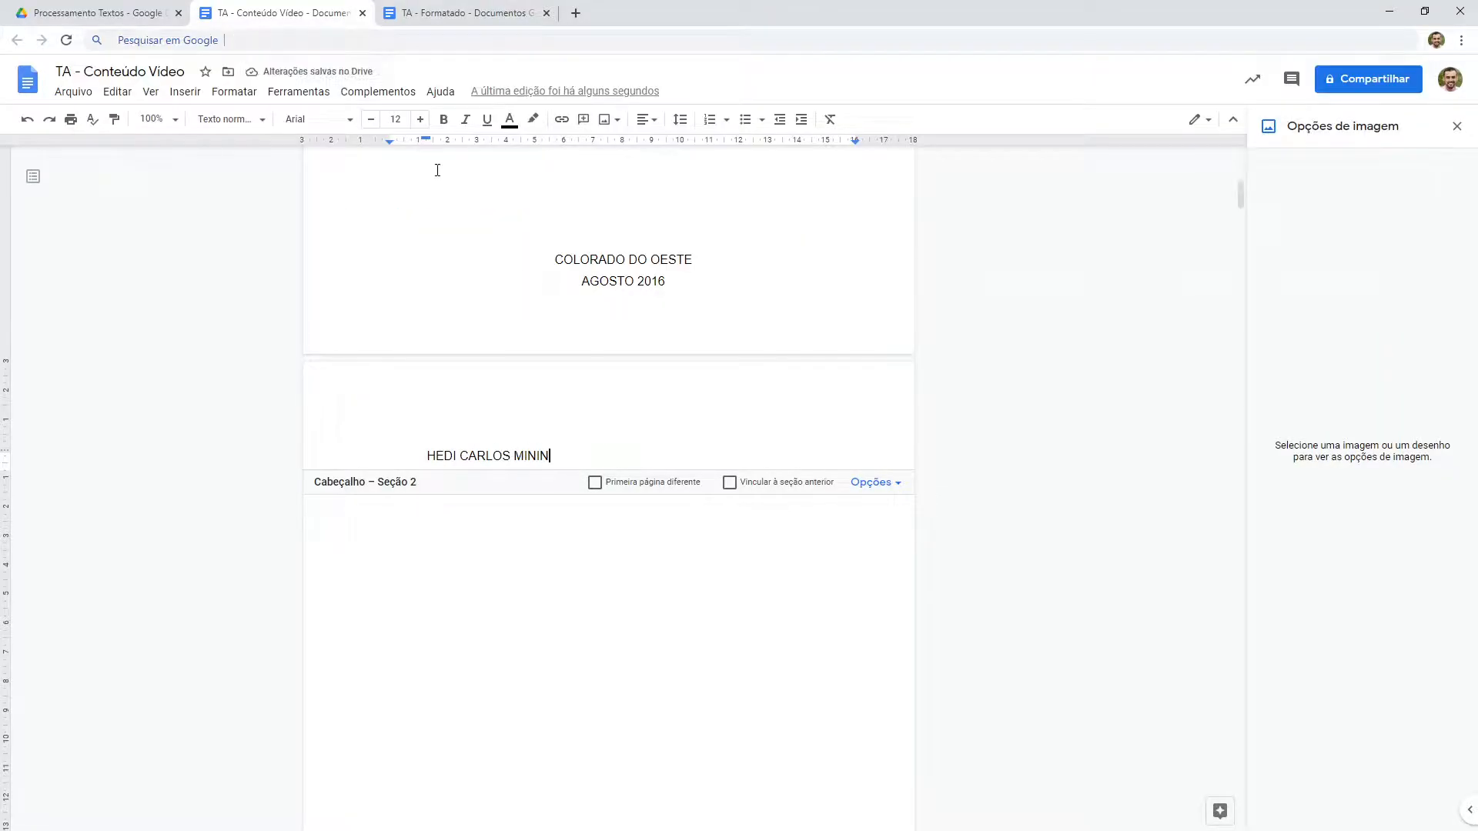
drag(426, 140, 390, 141)
click(644, 120)
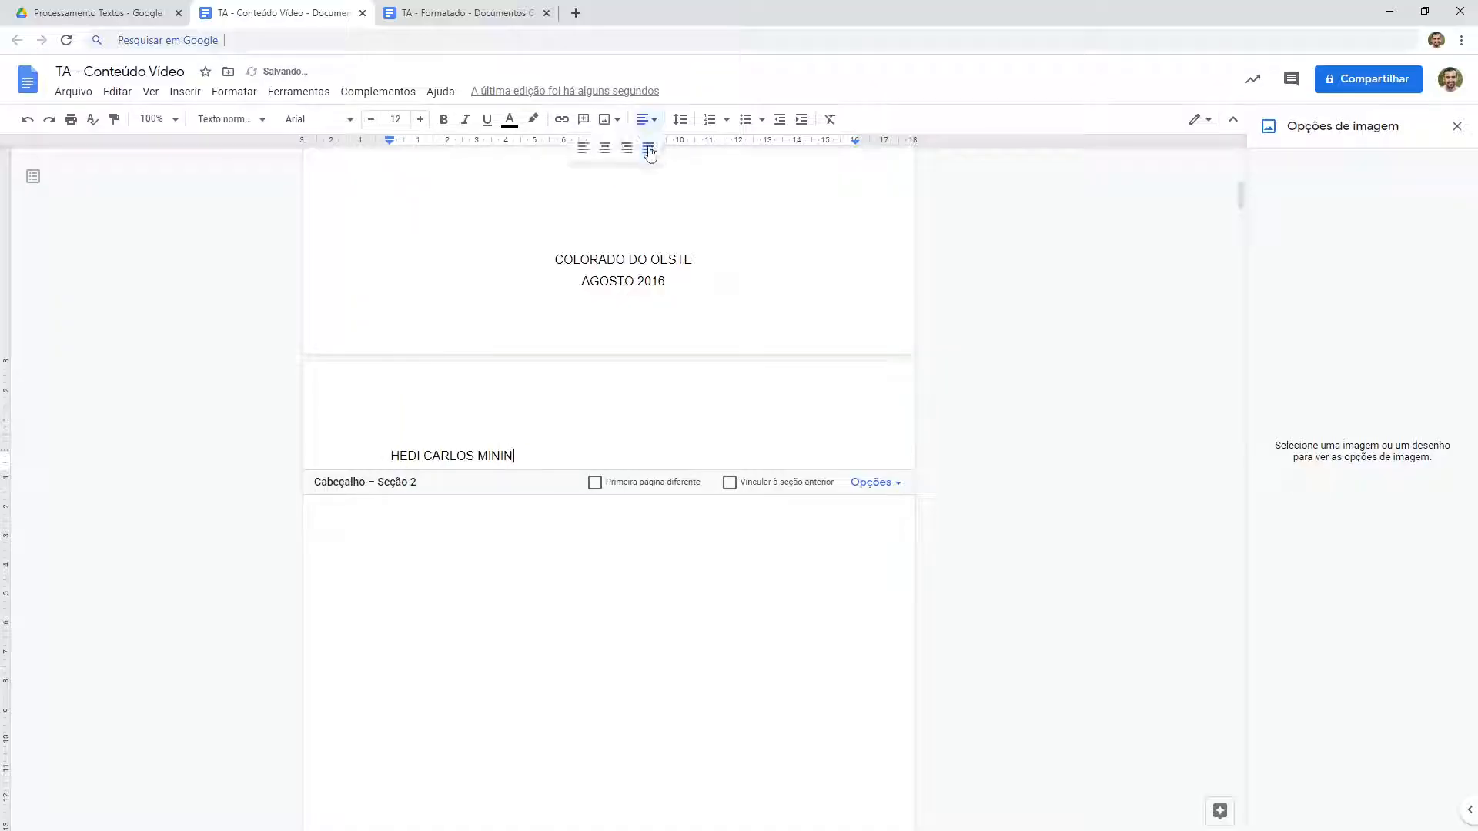
click(602, 147)
click(599, 519)
Step: Paste the bold RELATÓRIO DE ESTÁGIO SUPERVISIONADO title with its blank lines below the name
scroll(586, 496, up, 9)
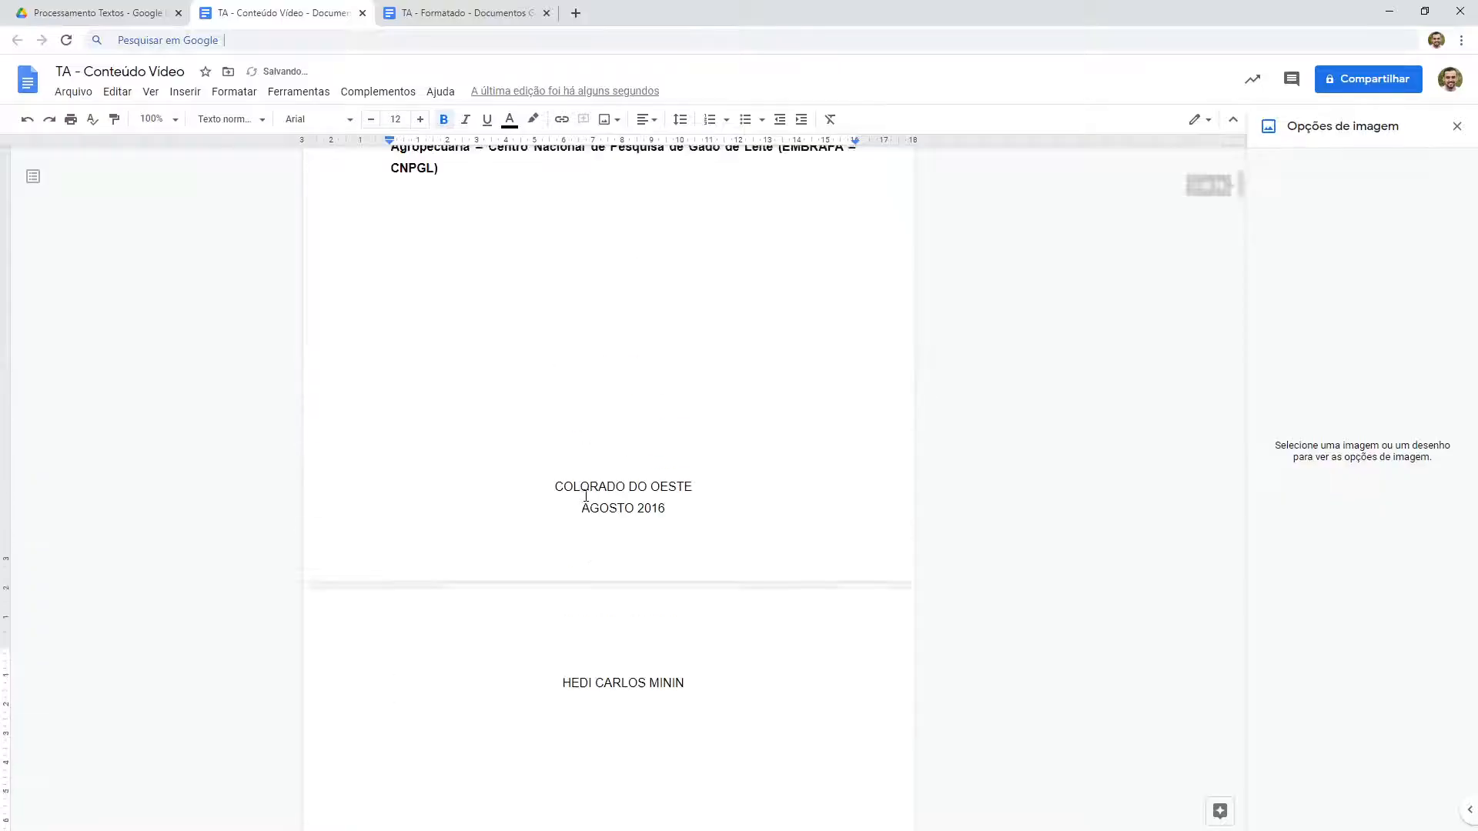
drag(463, 605, 376, 576)
key(ctrl+c)
scroll(429, 512, down, 10)
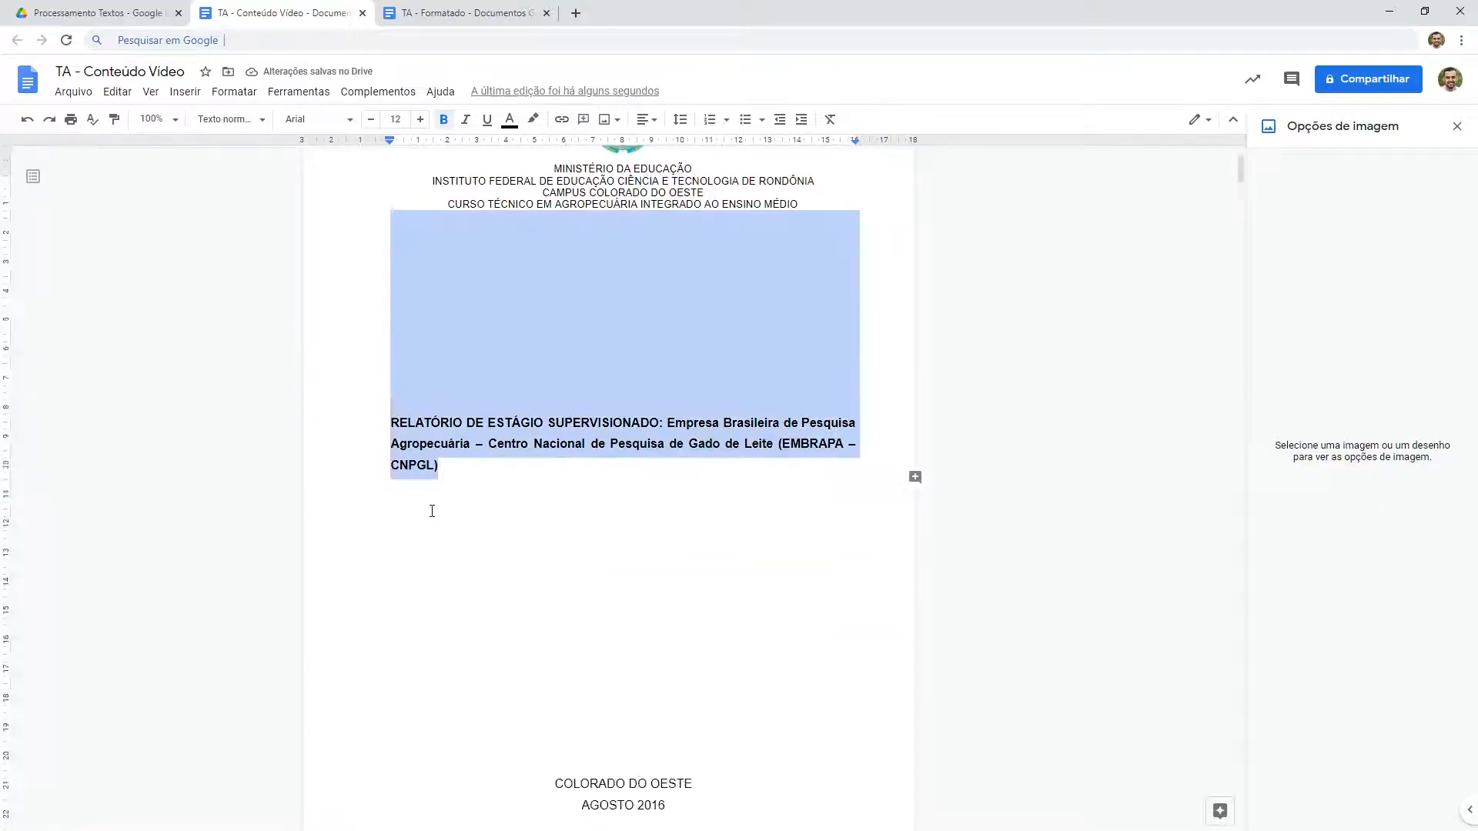
click(532, 419)
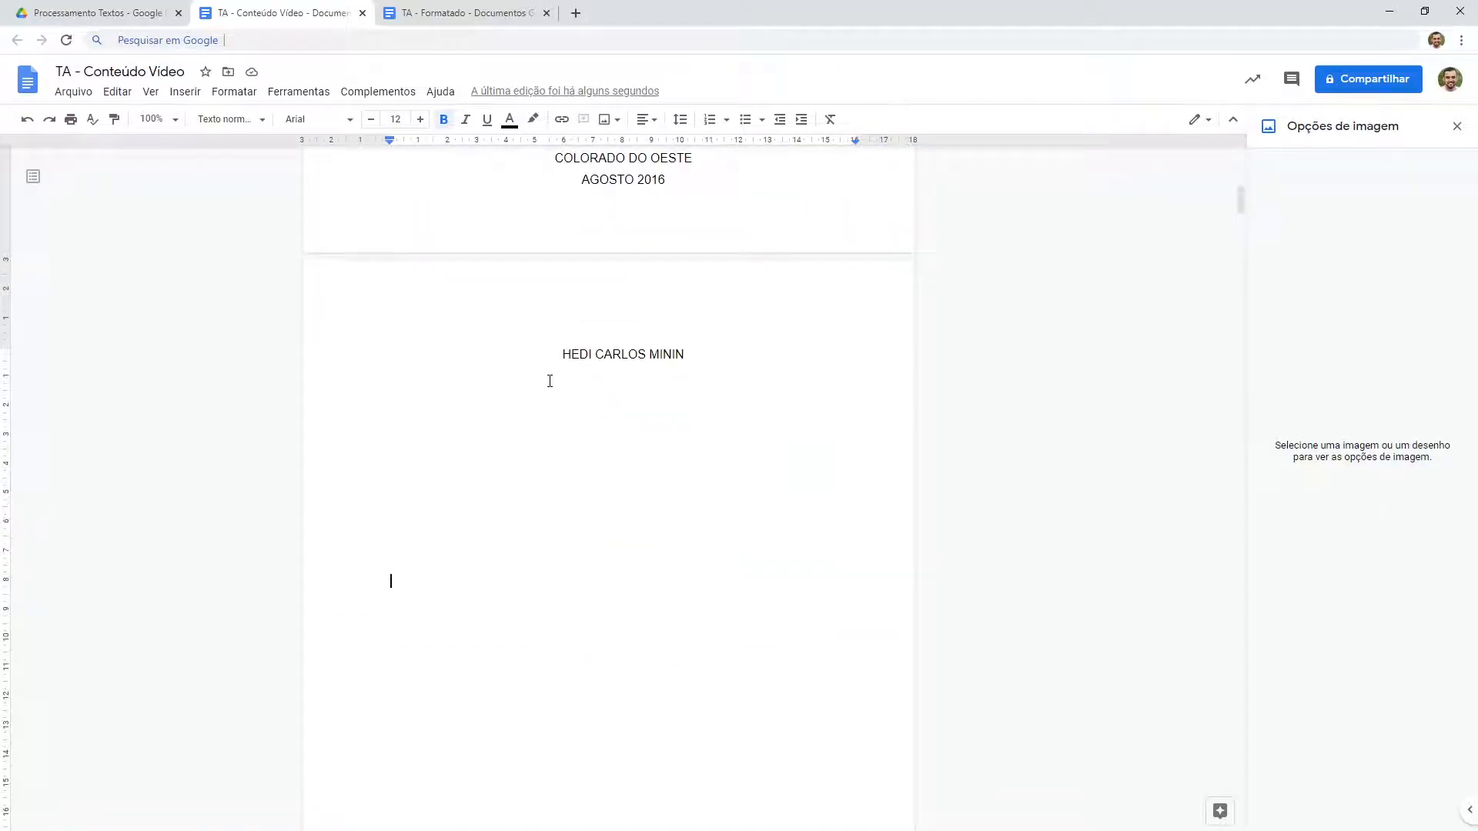
scroll(446, 542, down, 1)
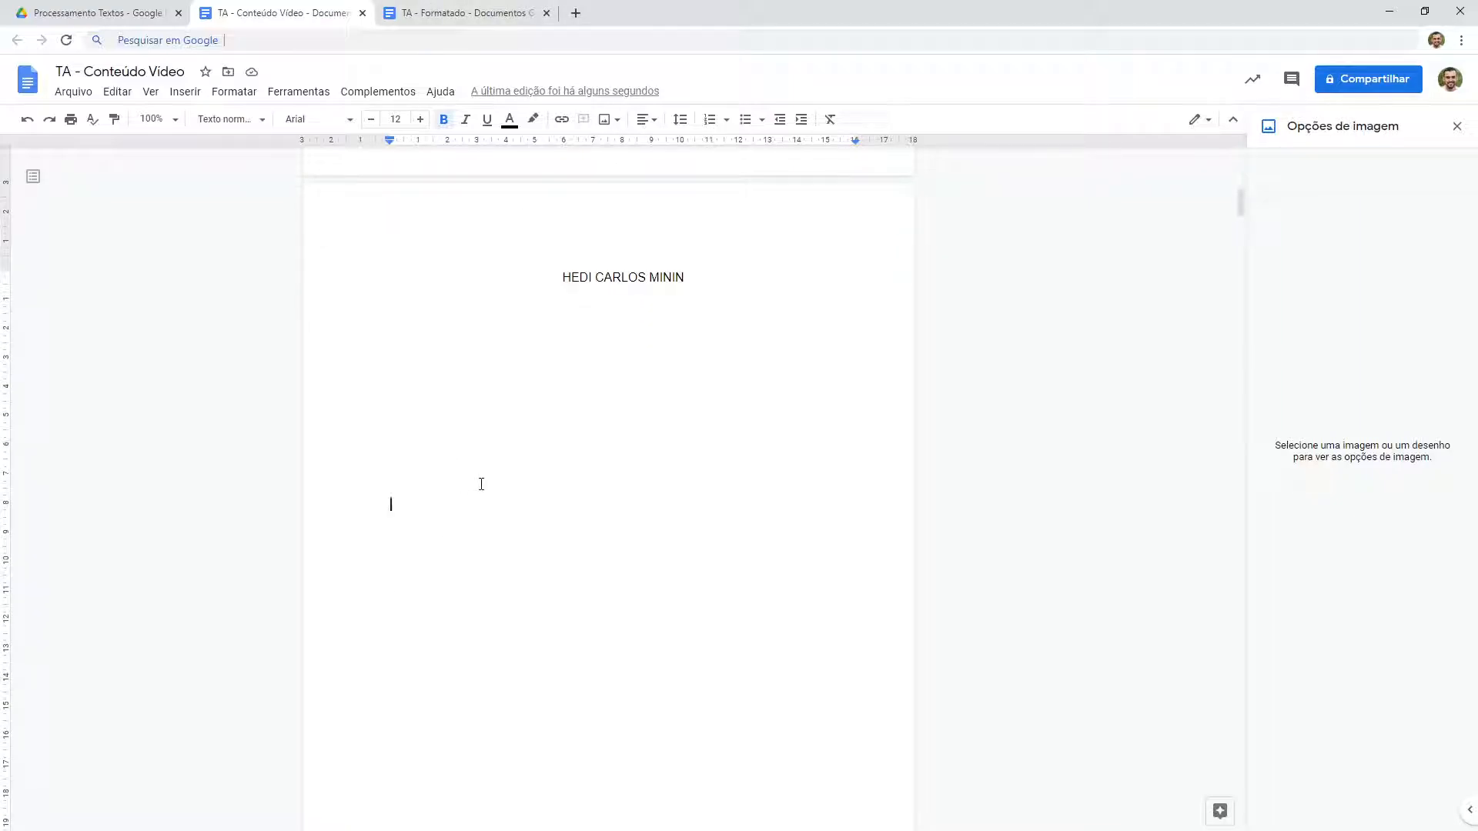
key(ctrl+v)
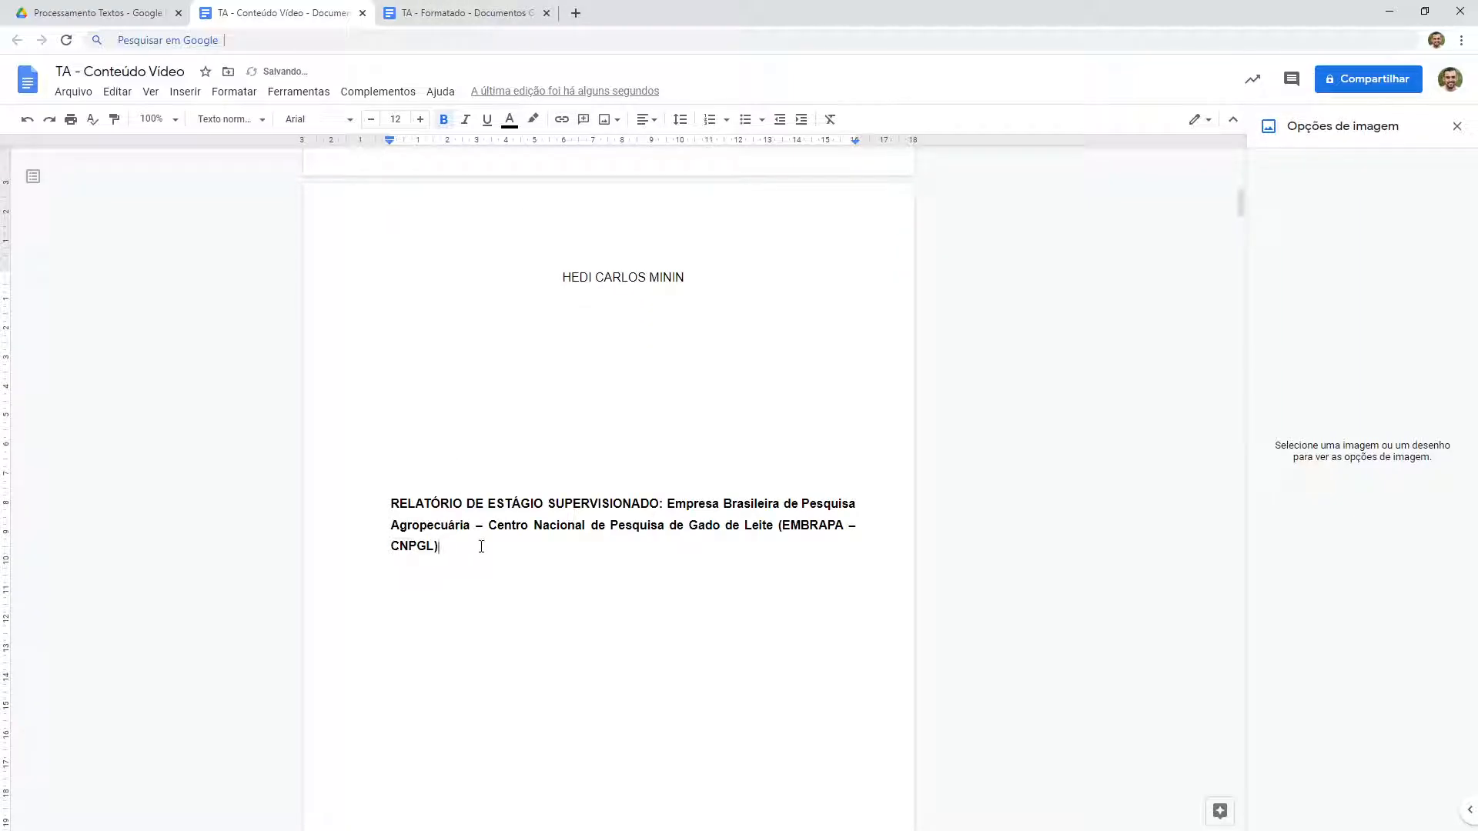
scroll(483, 547, up, 8)
drag(466, 612, 359, 484)
key(ctrl+c)
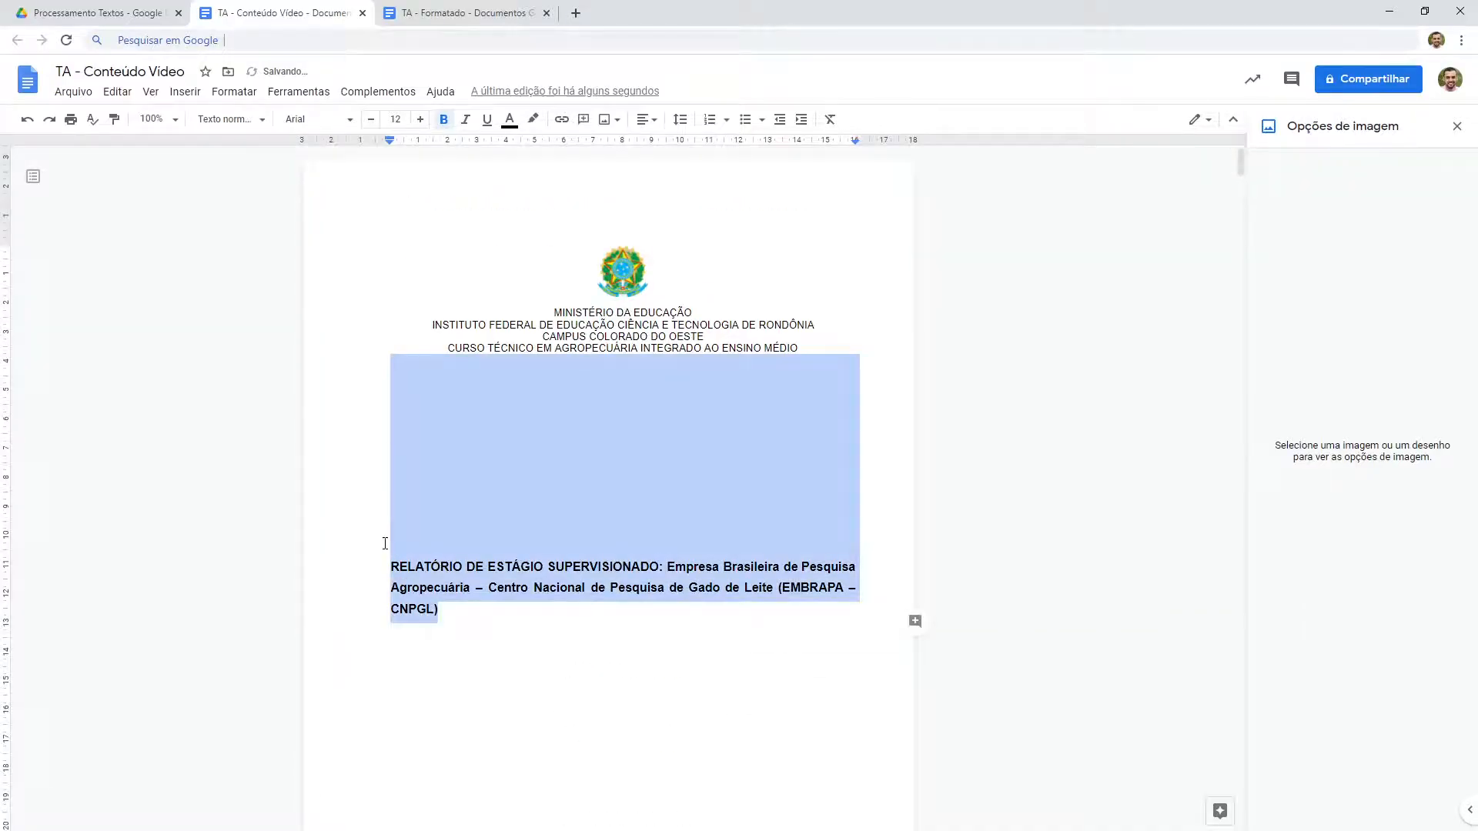
scroll(387, 539, down, 10)
click(435, 543)
key(ctrl+v)
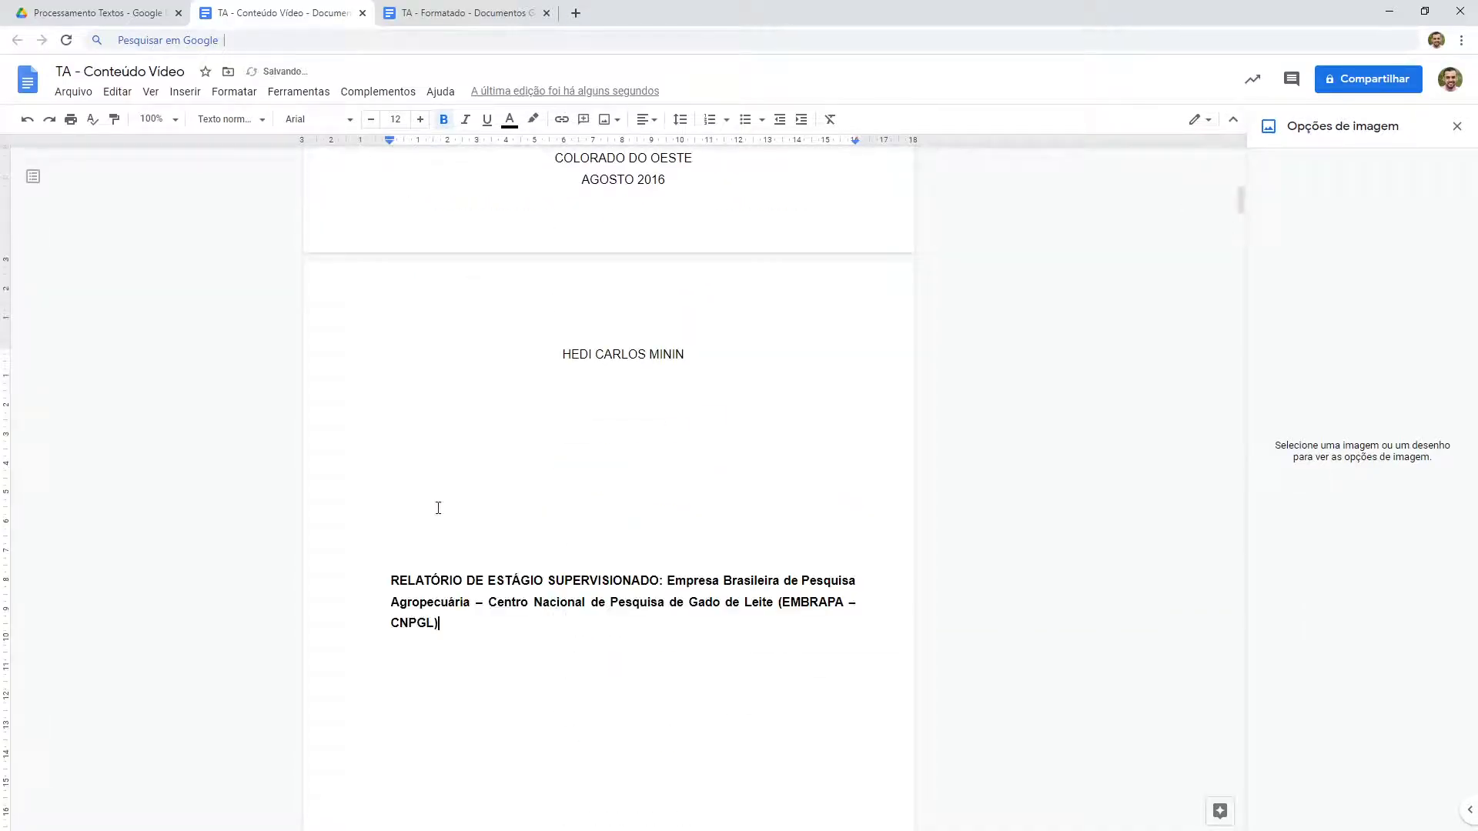
drag(492, 645, 341, 509)
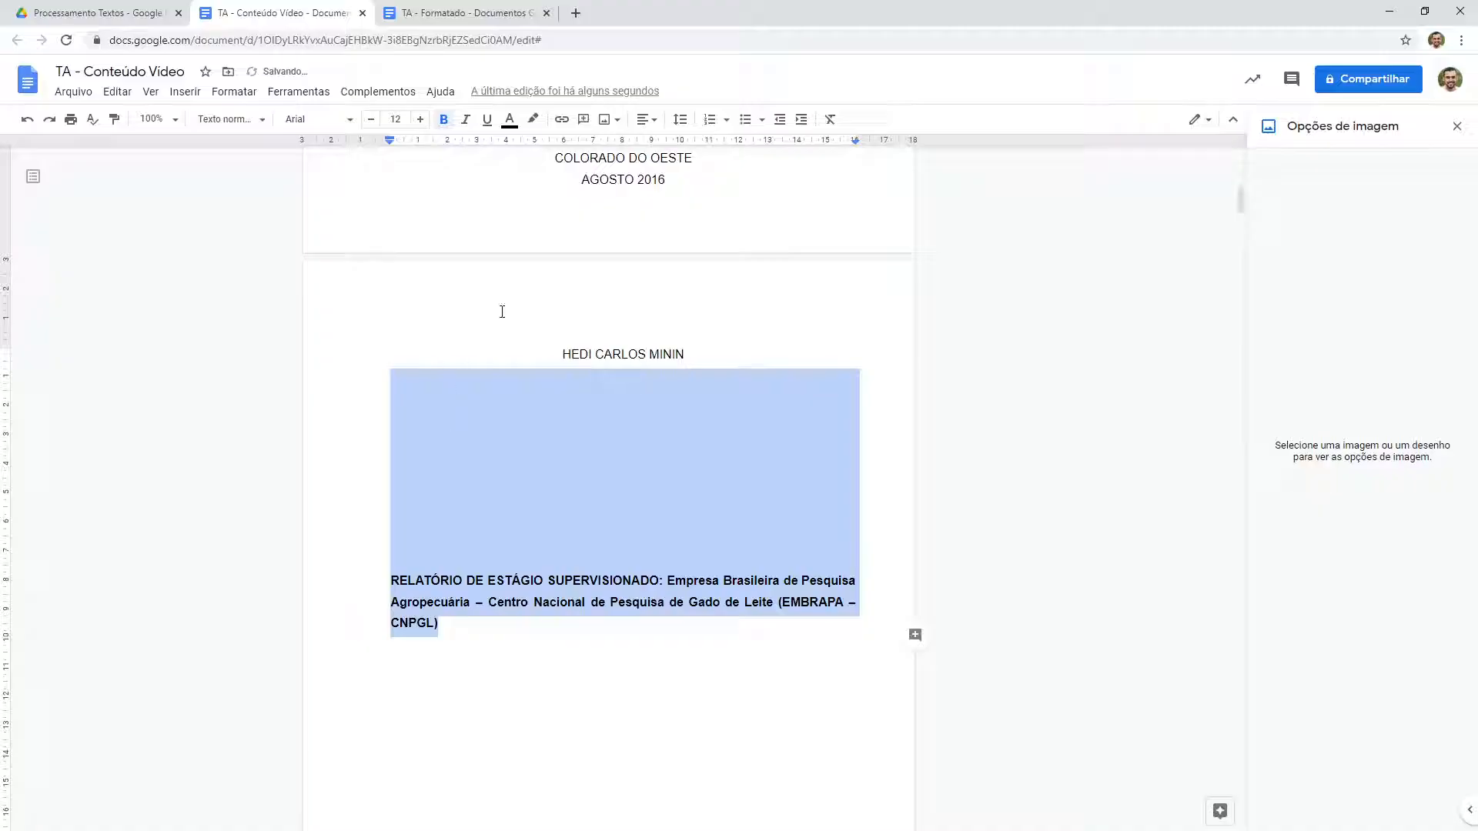
Step: Look up the reference title's custom spacing values in the TA - Formatado document
click(476, 11)
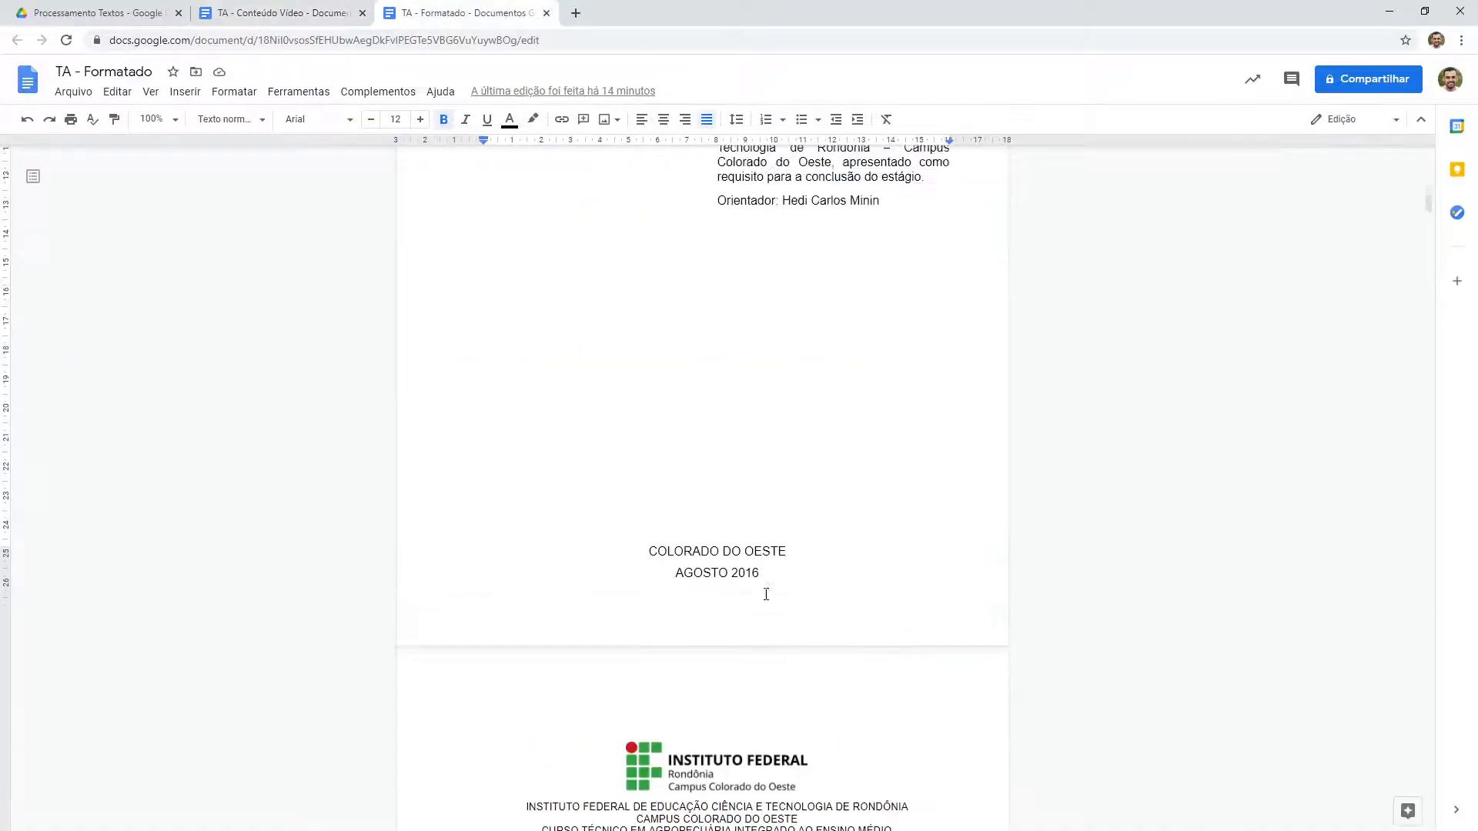
scroll(766, 595, up, 4)
scroll(766, 594, up, 9)
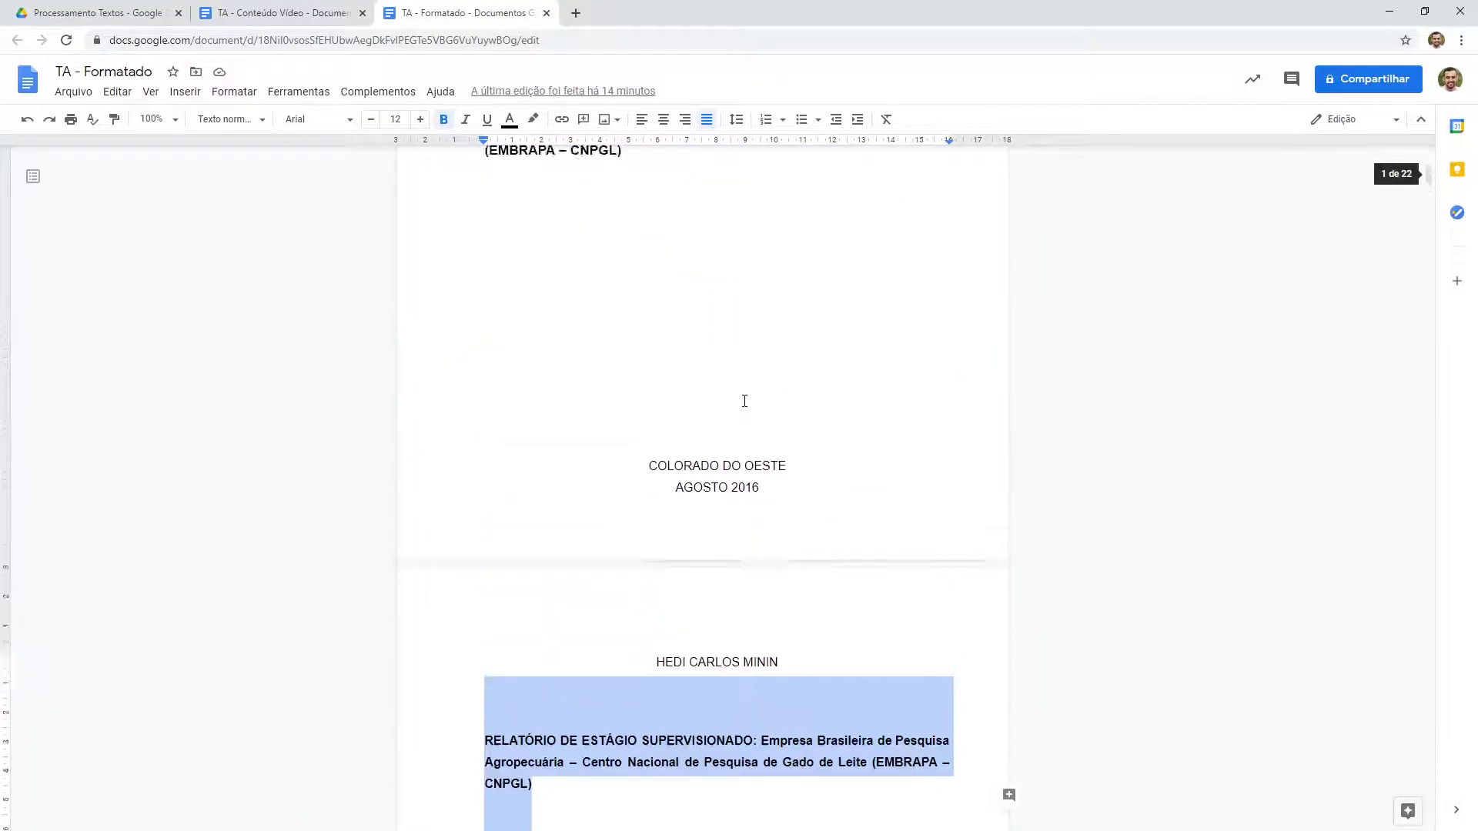
scroll(721, 361, up, 2)
scroll(716, 332, down, 11)
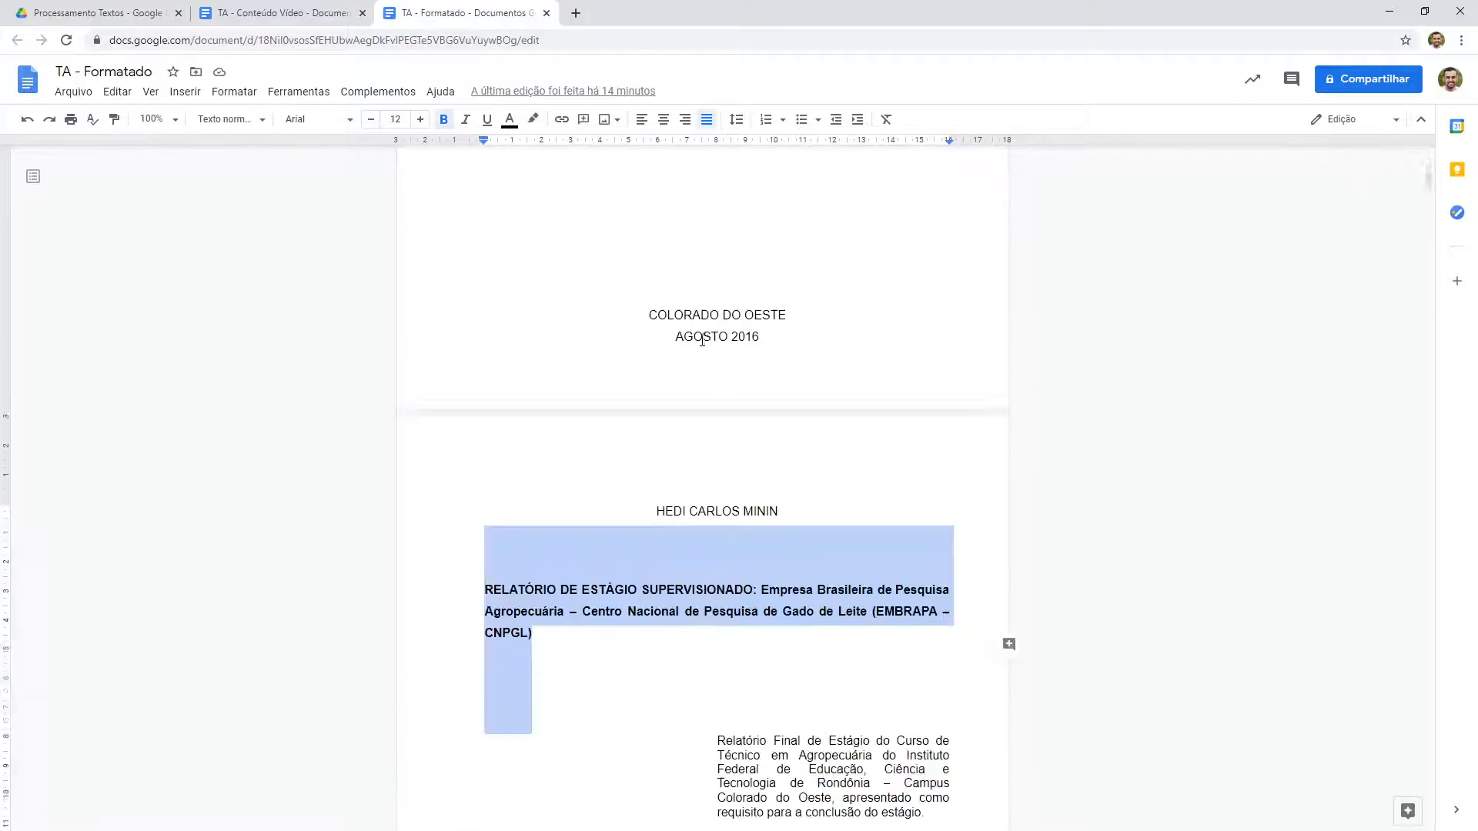
click(721, 256)
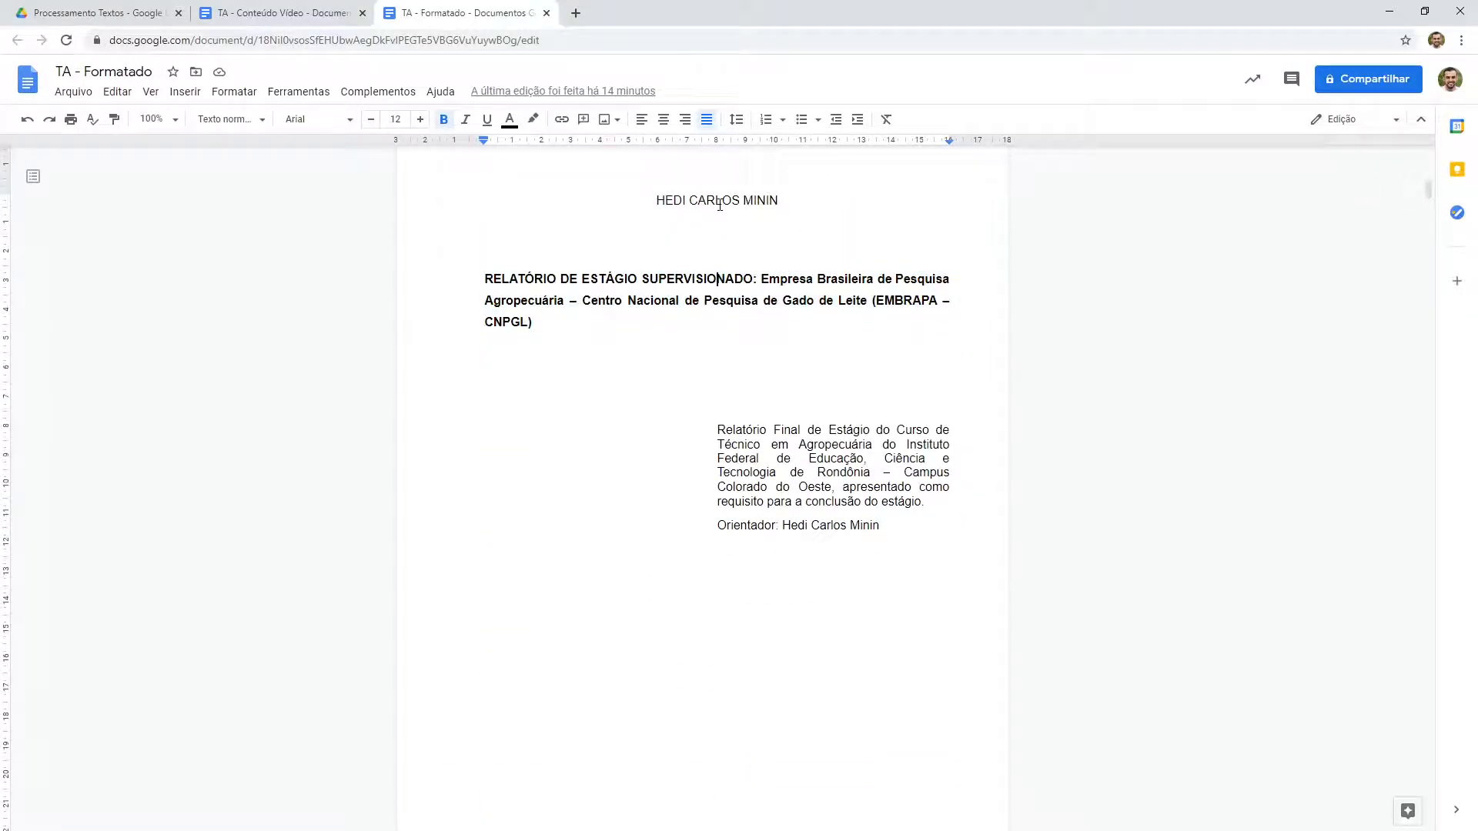
triple_click(704, 316)
click(736, 119)
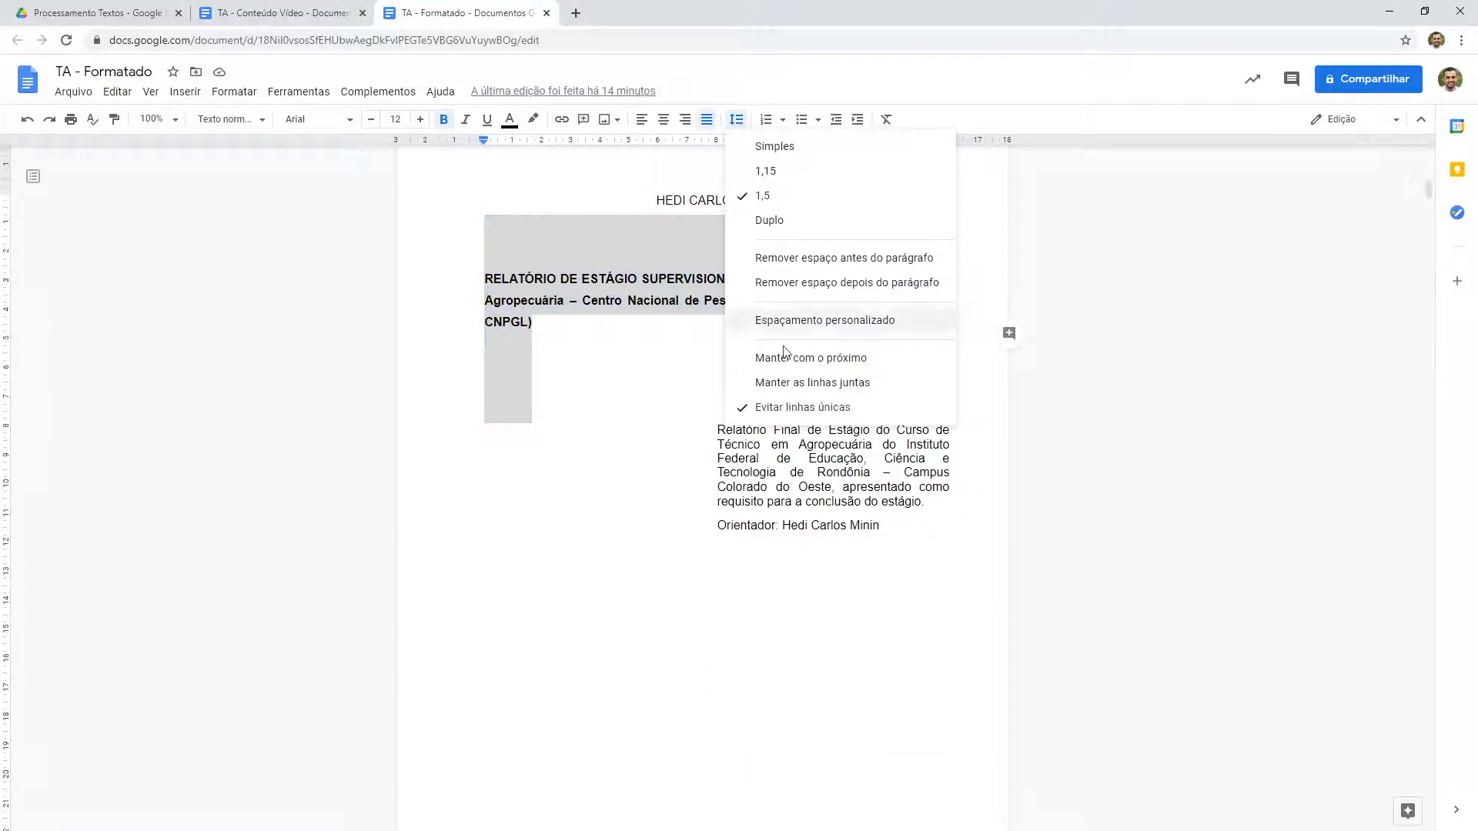
click(812, 328)
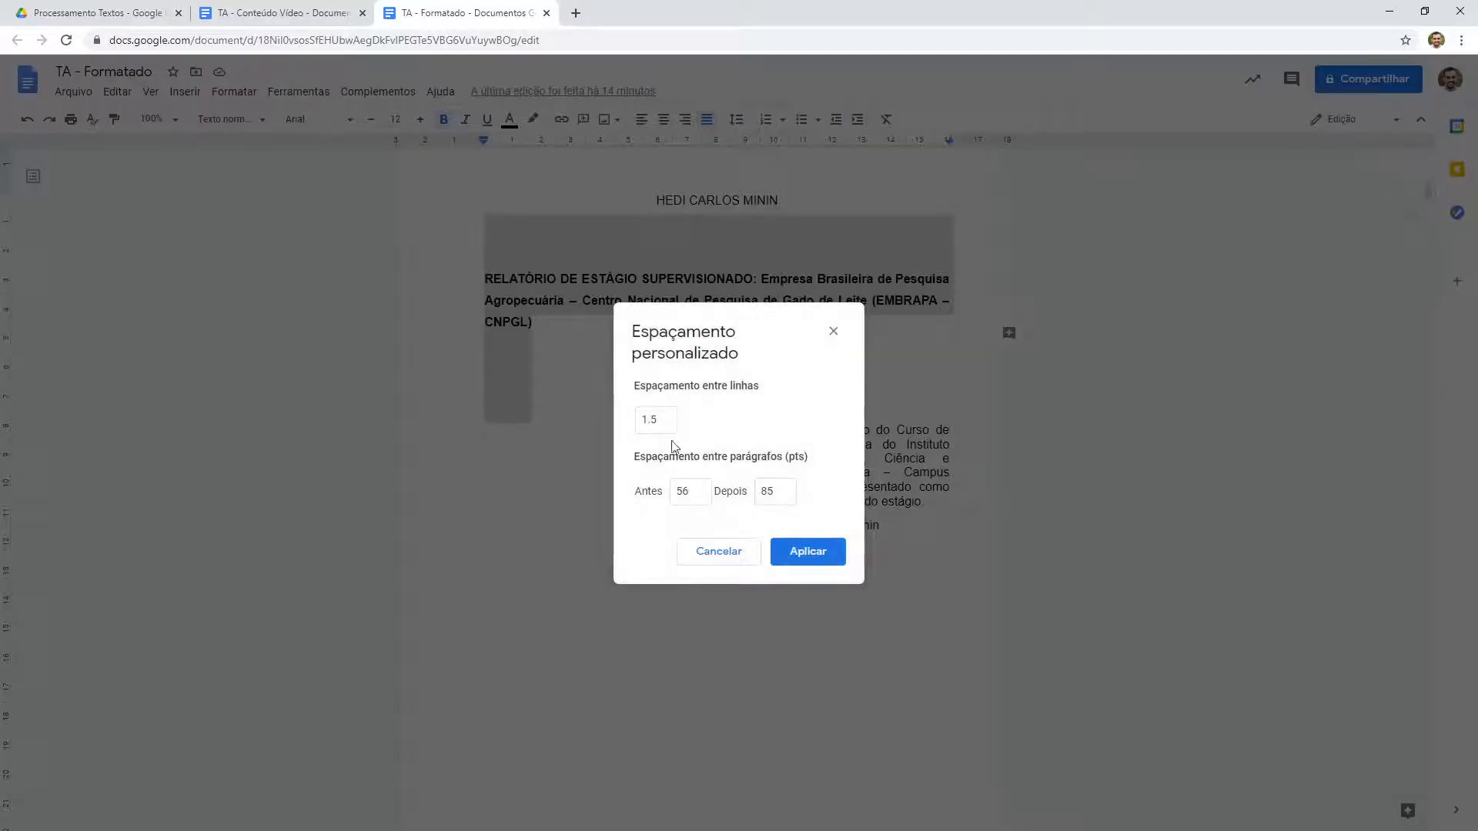
click(778, 491)
click(808, 551)
click(291, 9)
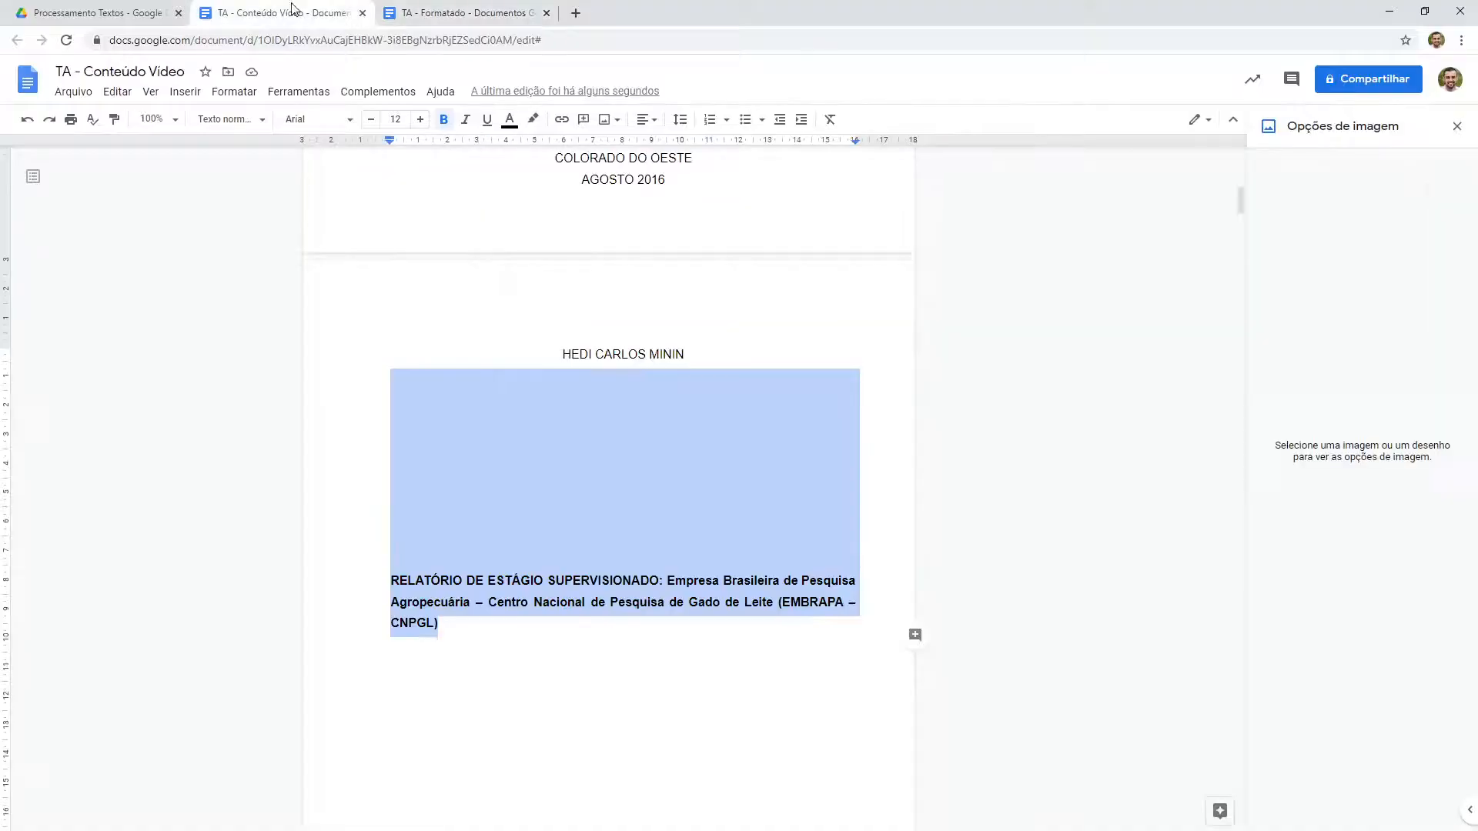
Step: Set the pasted title's spacing to 56 pt before and 88 pt after
scroll(579, 569, down, 1)
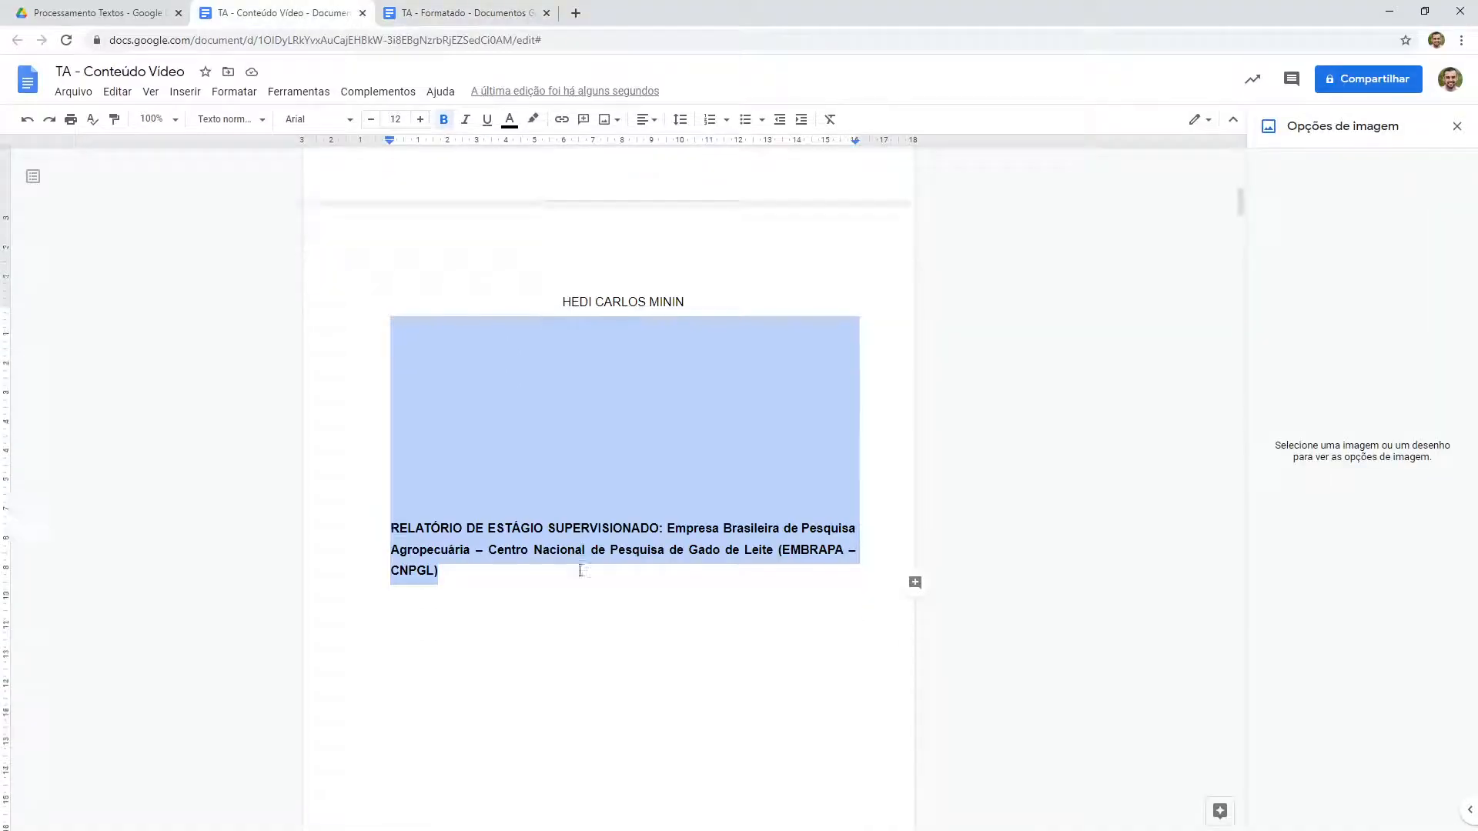
click(683, 120)
click(718, 322)
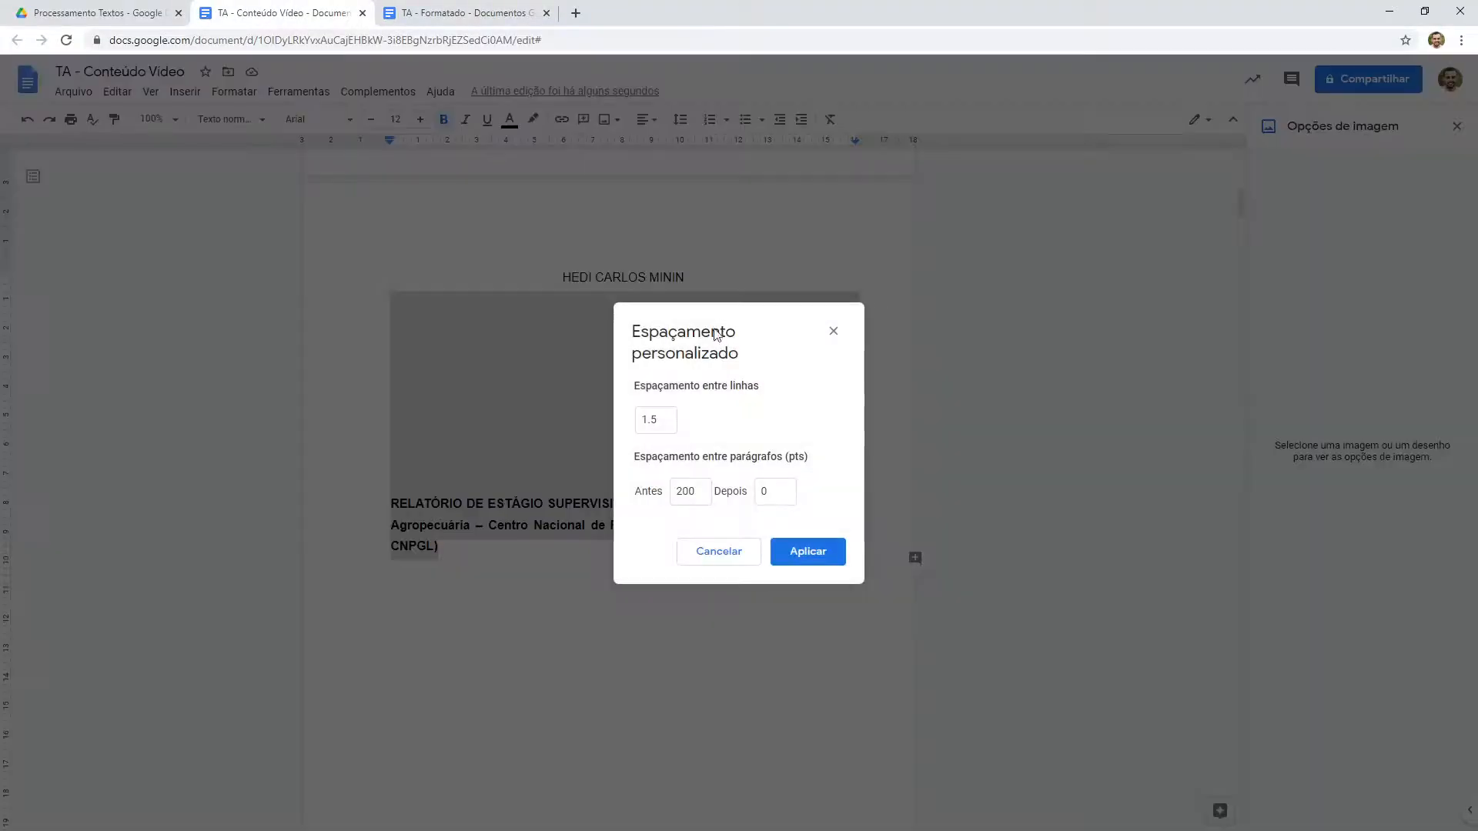
click(694, 495)
text(56)
click(777, 492)
text(88)
click(807, 552)
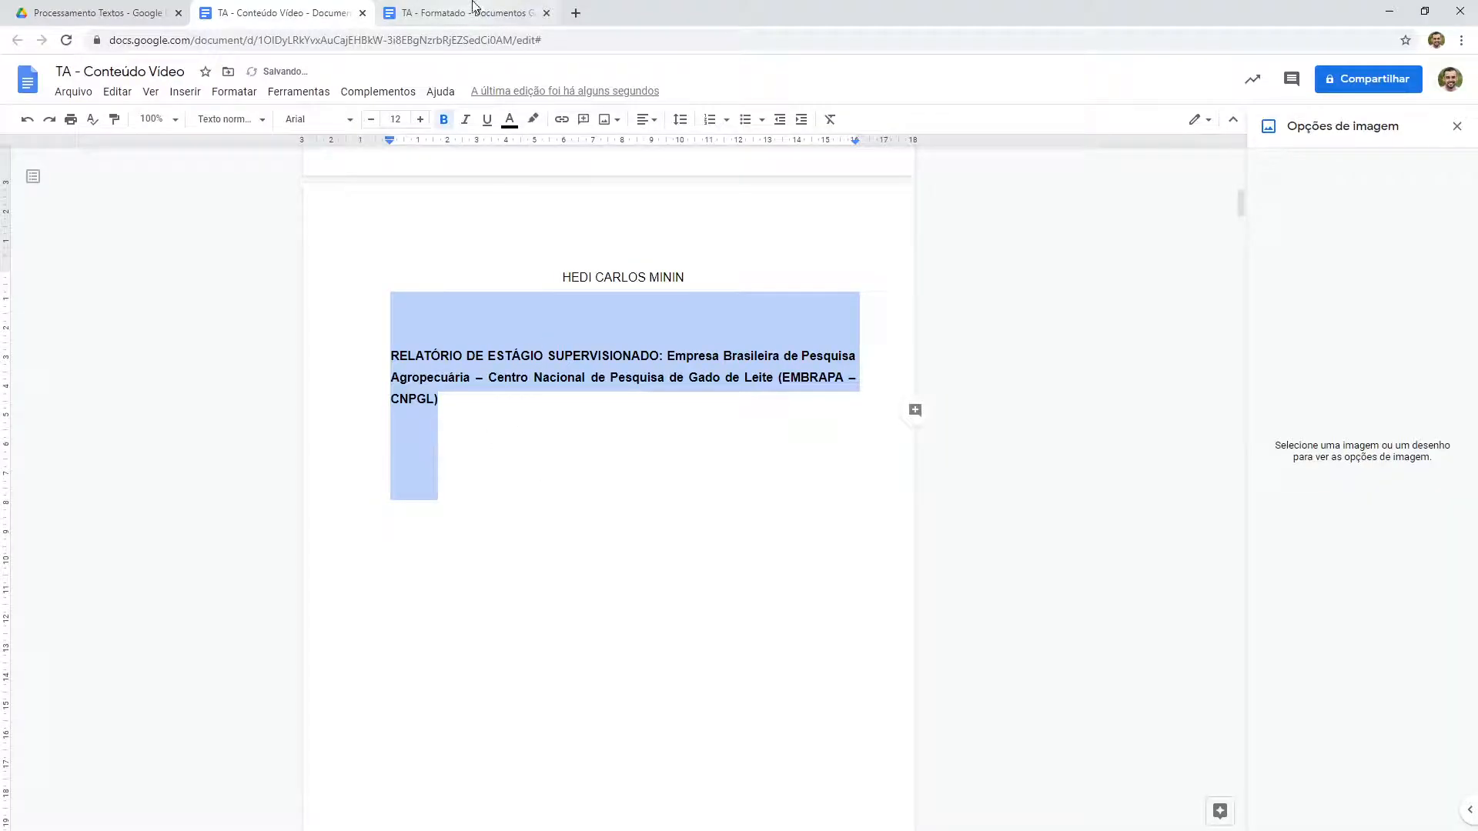
Step: Select the report description paragraph and Orientador line in TA - Formatado
click(472, 12)
drag(880, 528, 669, 422)
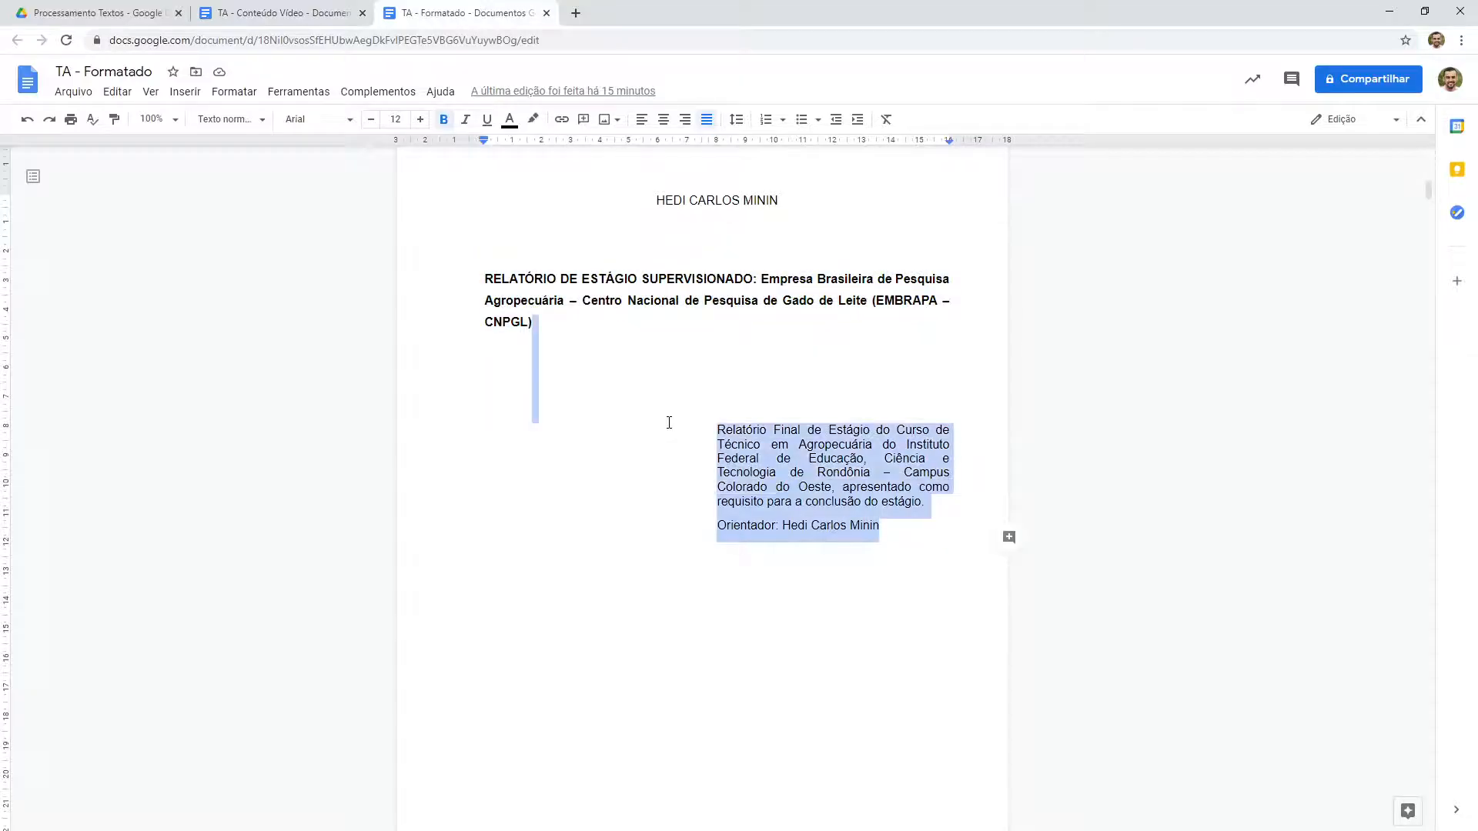
click(827, 477)
drag(882, 529, 716, 445)
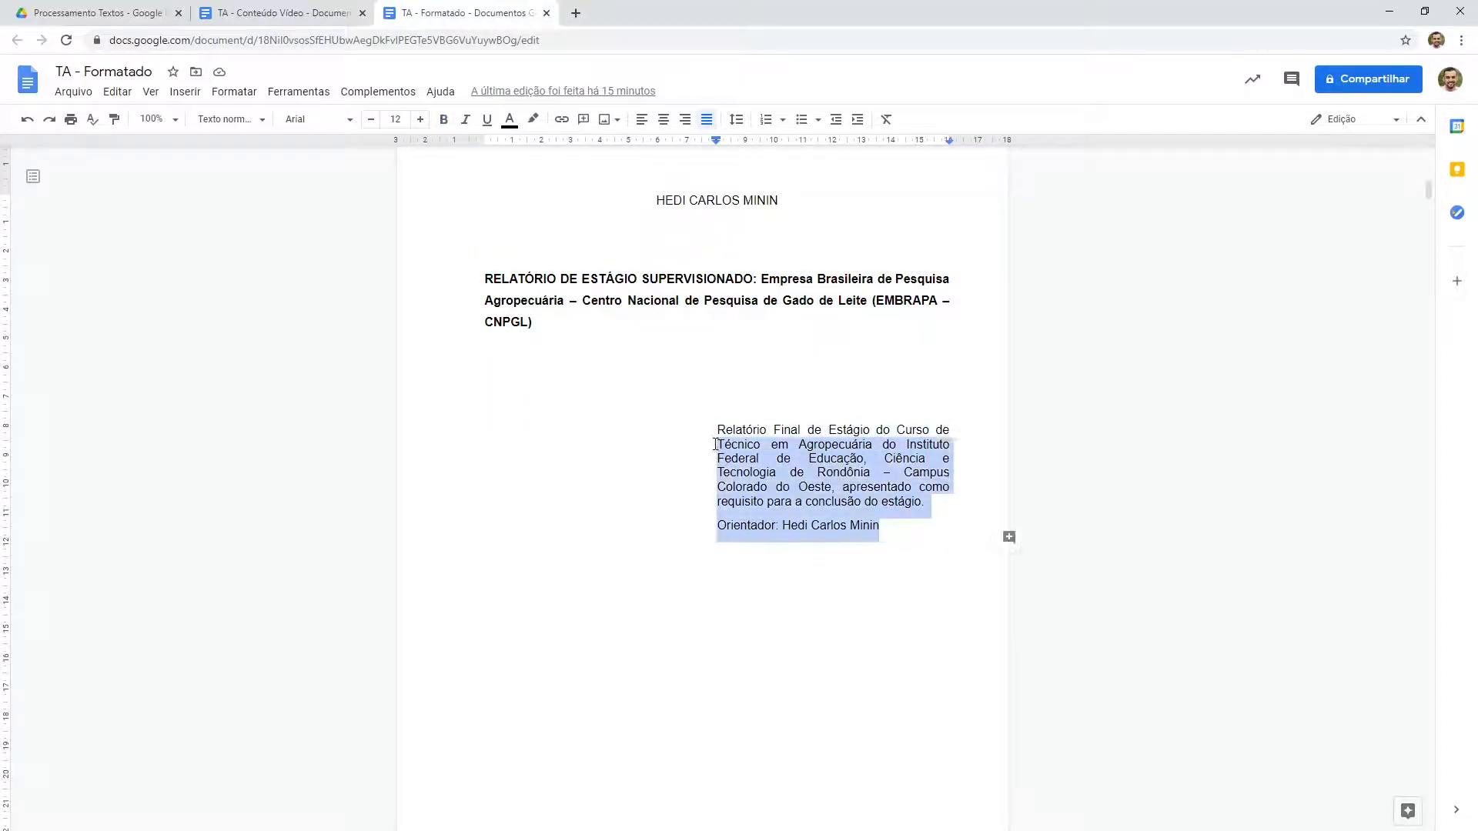
drag(883, 528, 716, 428)
key(ctrl+c)
Step: Paste the description paragraph and Orientador line below CNPGL) in TA - Conteúdo Video
click(277, 13)
click(533, 481)
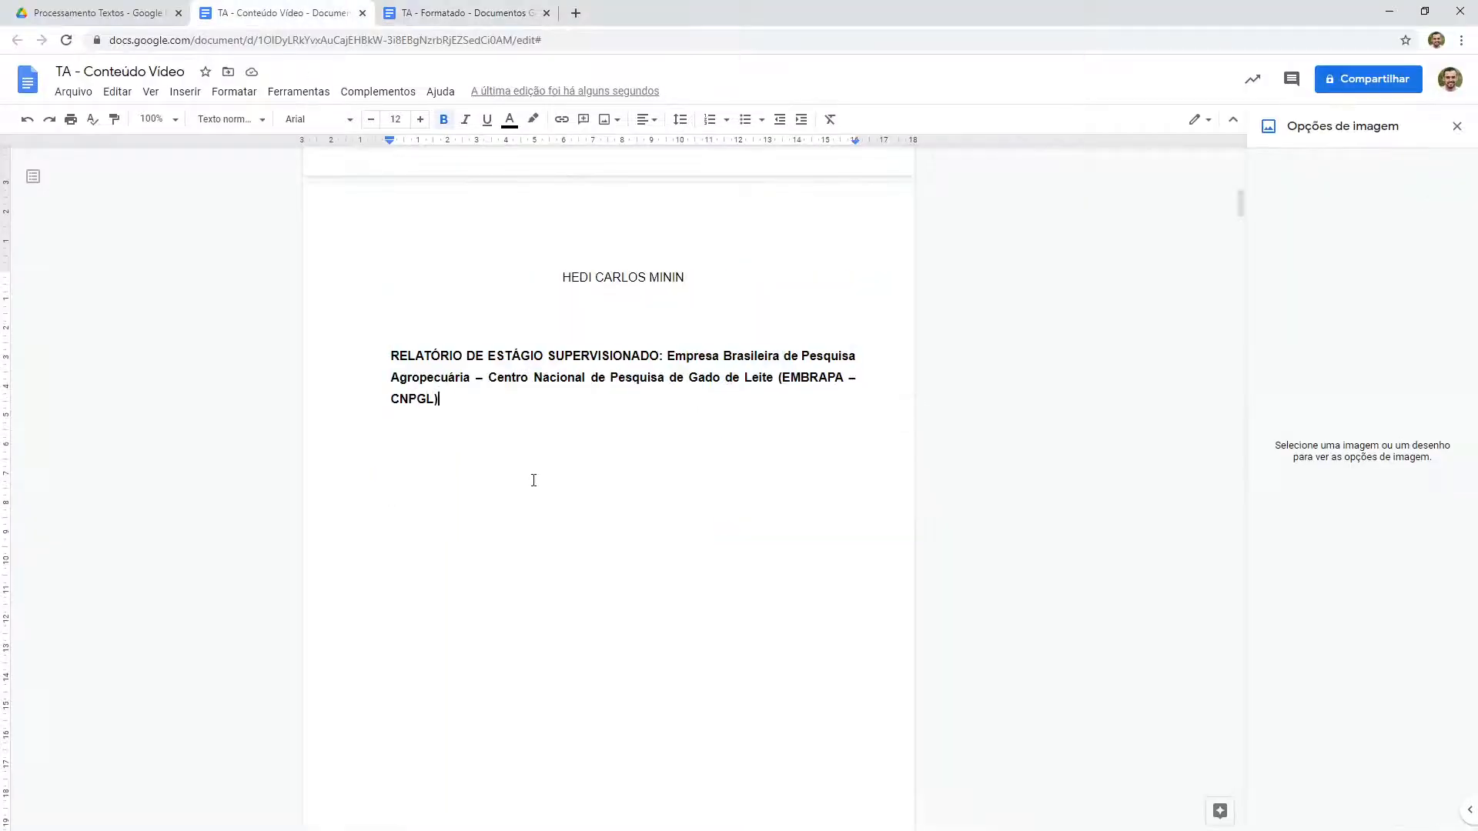
key(Return)
key(Return)
key(Return)
key(Return)
key(Return)
key(ctrl+v)
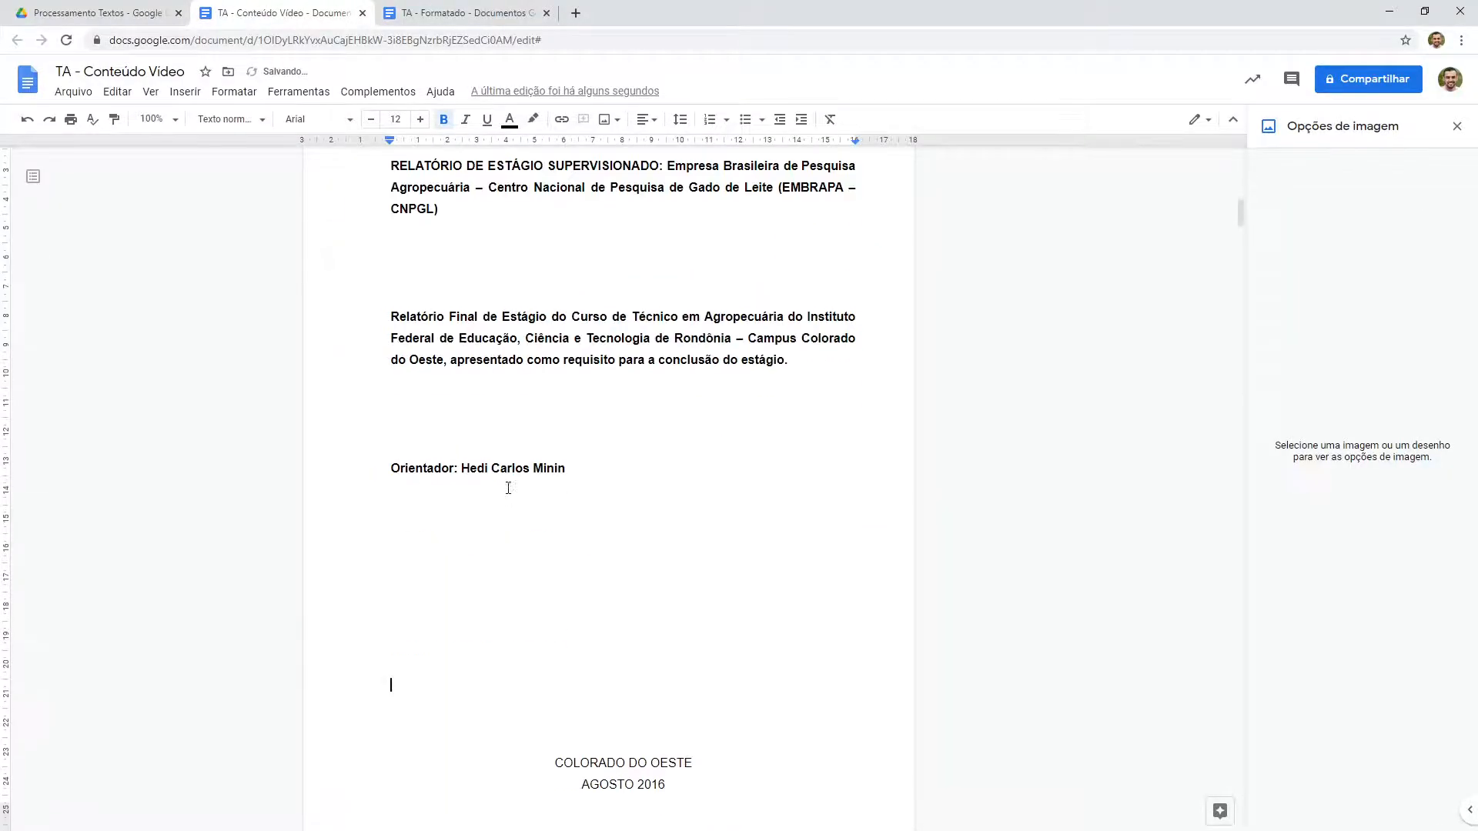
scroll(505, 485, up, 2)
Step: Make the pasted paragraph and Orientador line single-spaced, not bold and justified
drag(587, 619, 360, 469)
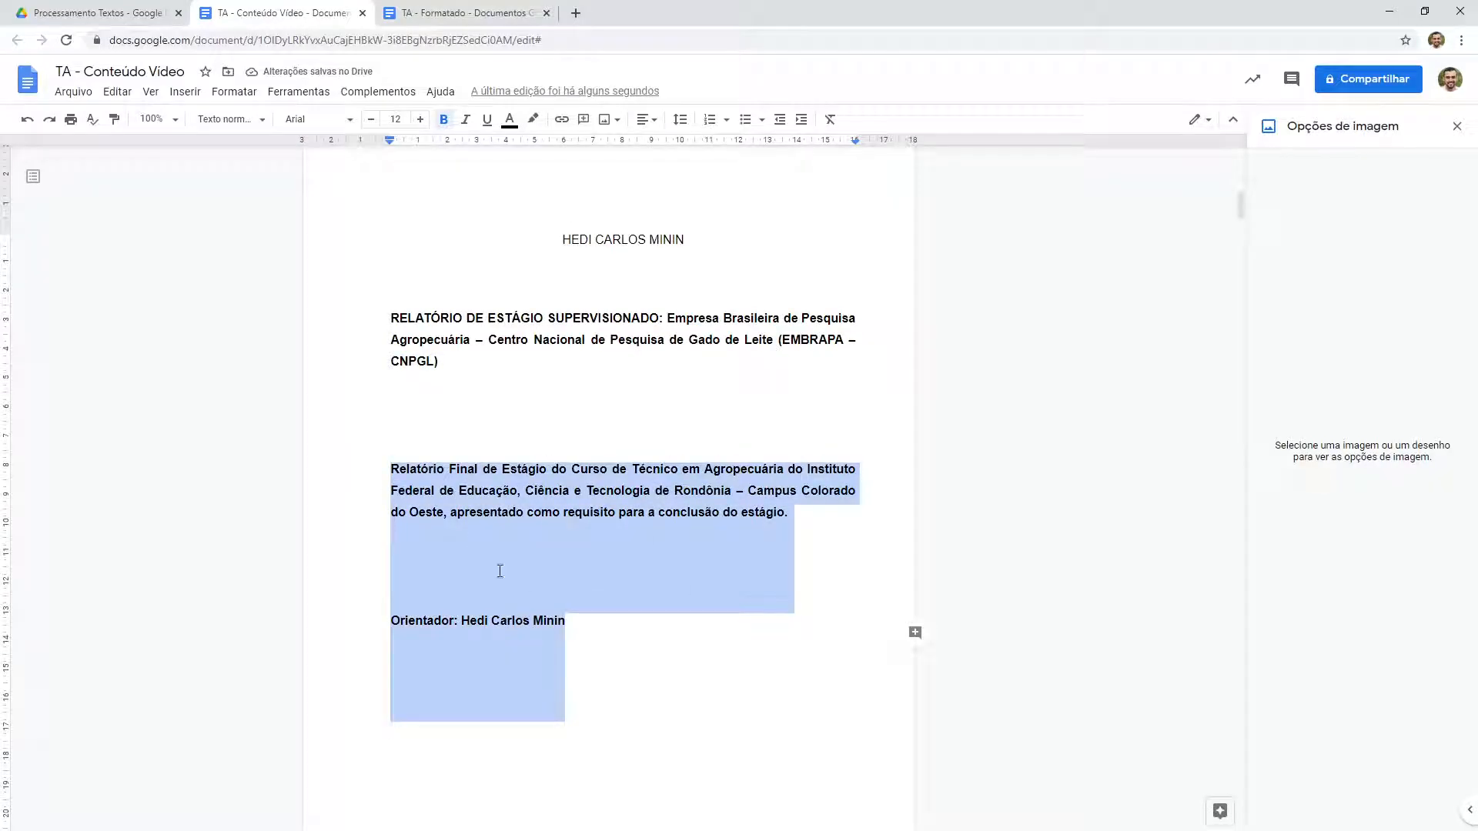
scroll(524, 458, down, 2)
scroll(524, 454, up, 1)
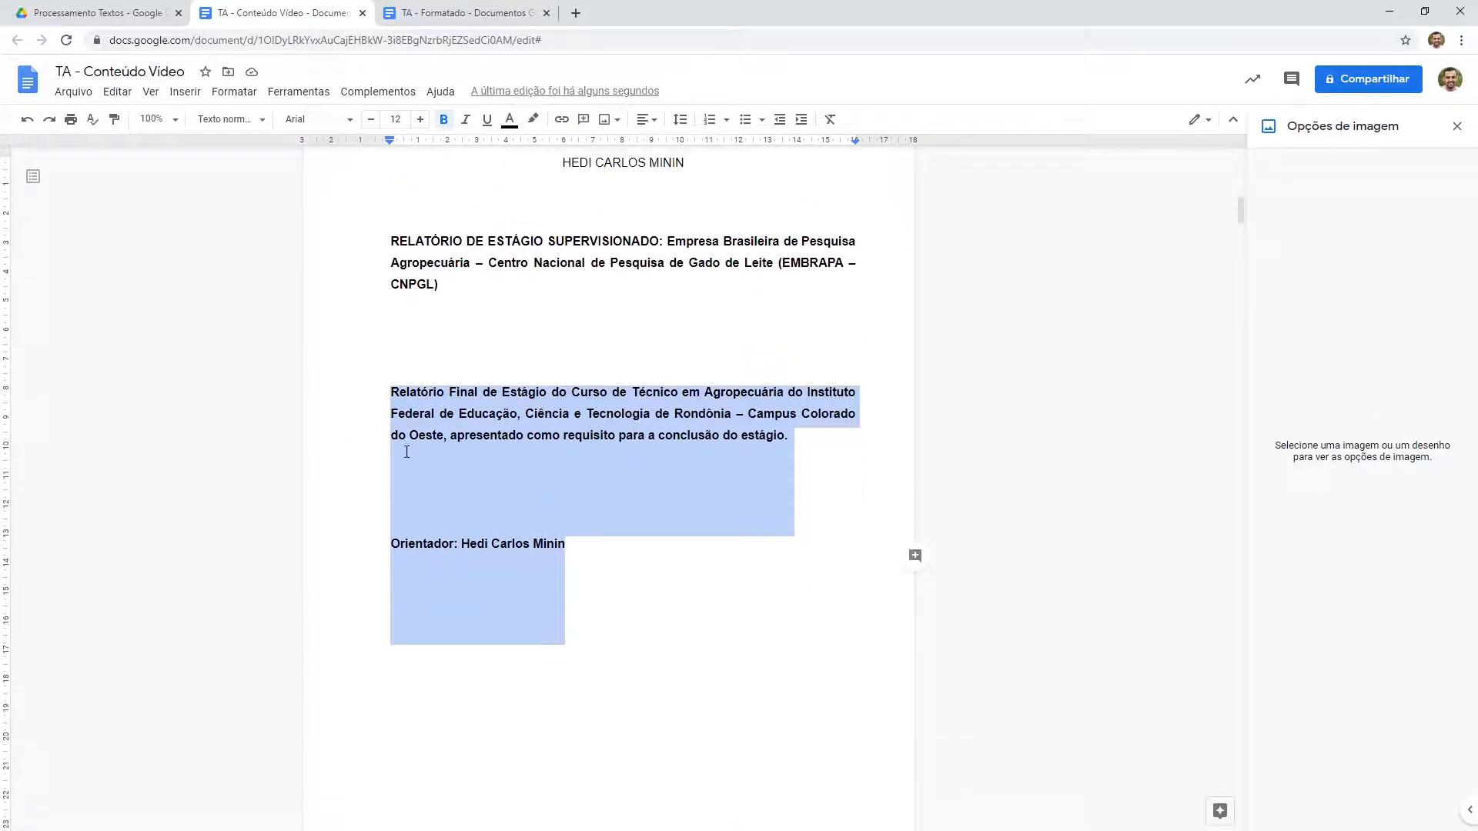
click(679, 120)
click(695, 148)
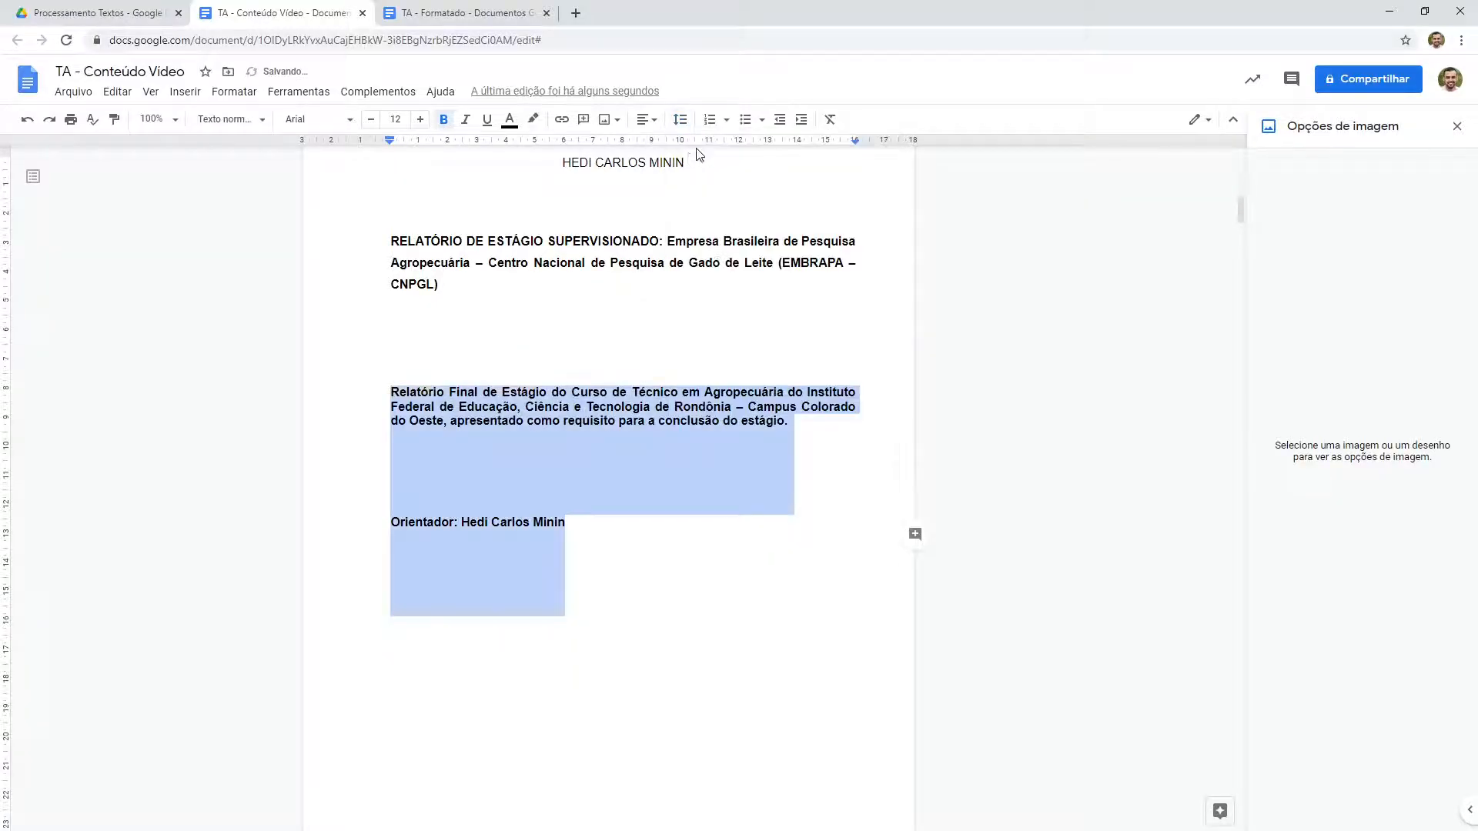
click(445, 120)
click(652, 121)
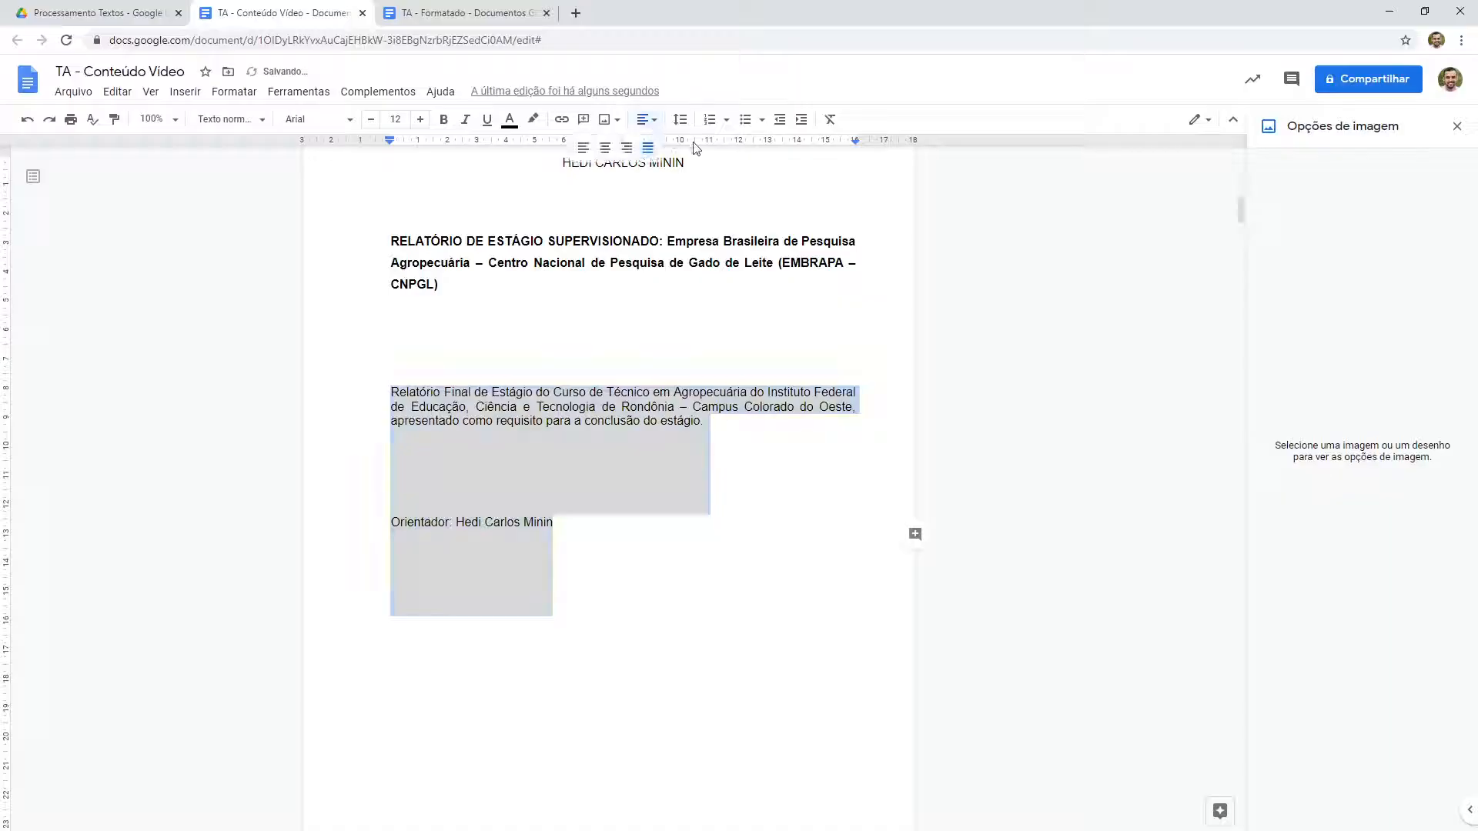
click(650, 149)
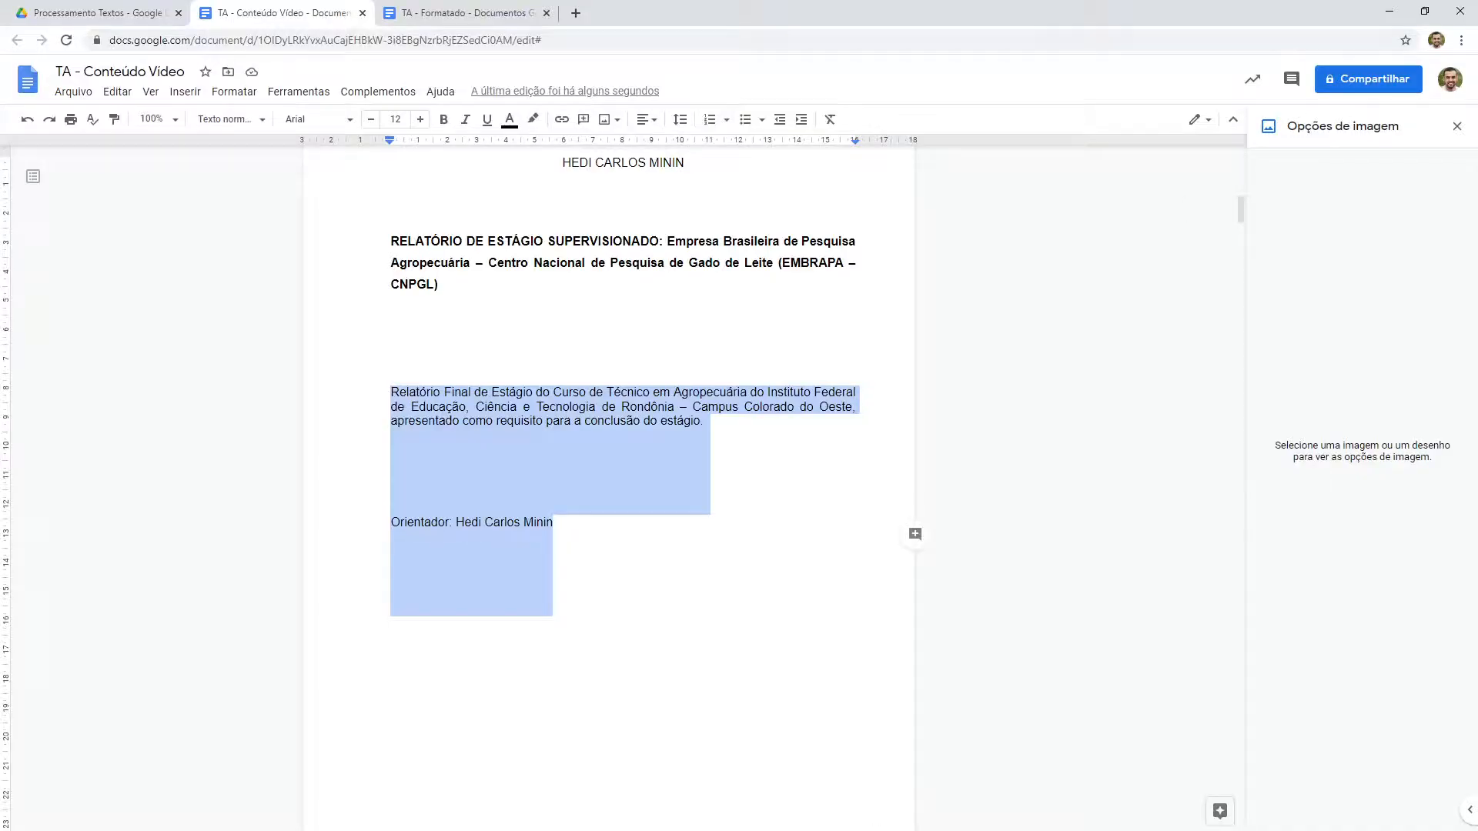
Step: Check the formatting guide PDF, then return to the selected text in the report
key(alt+Tab)
scroll(613, 478, down, 15)
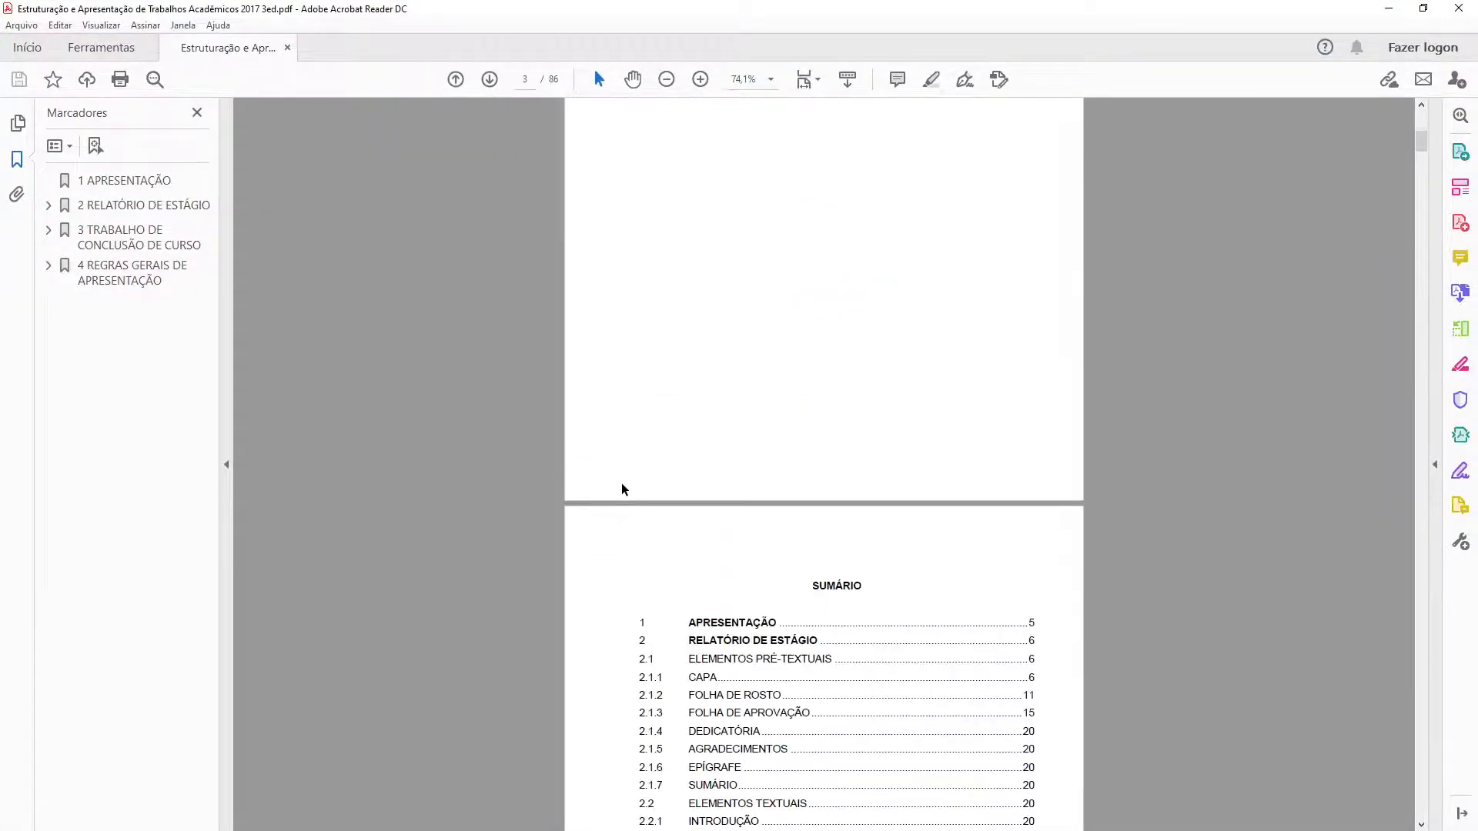
scroll(623, 489, up, 3)
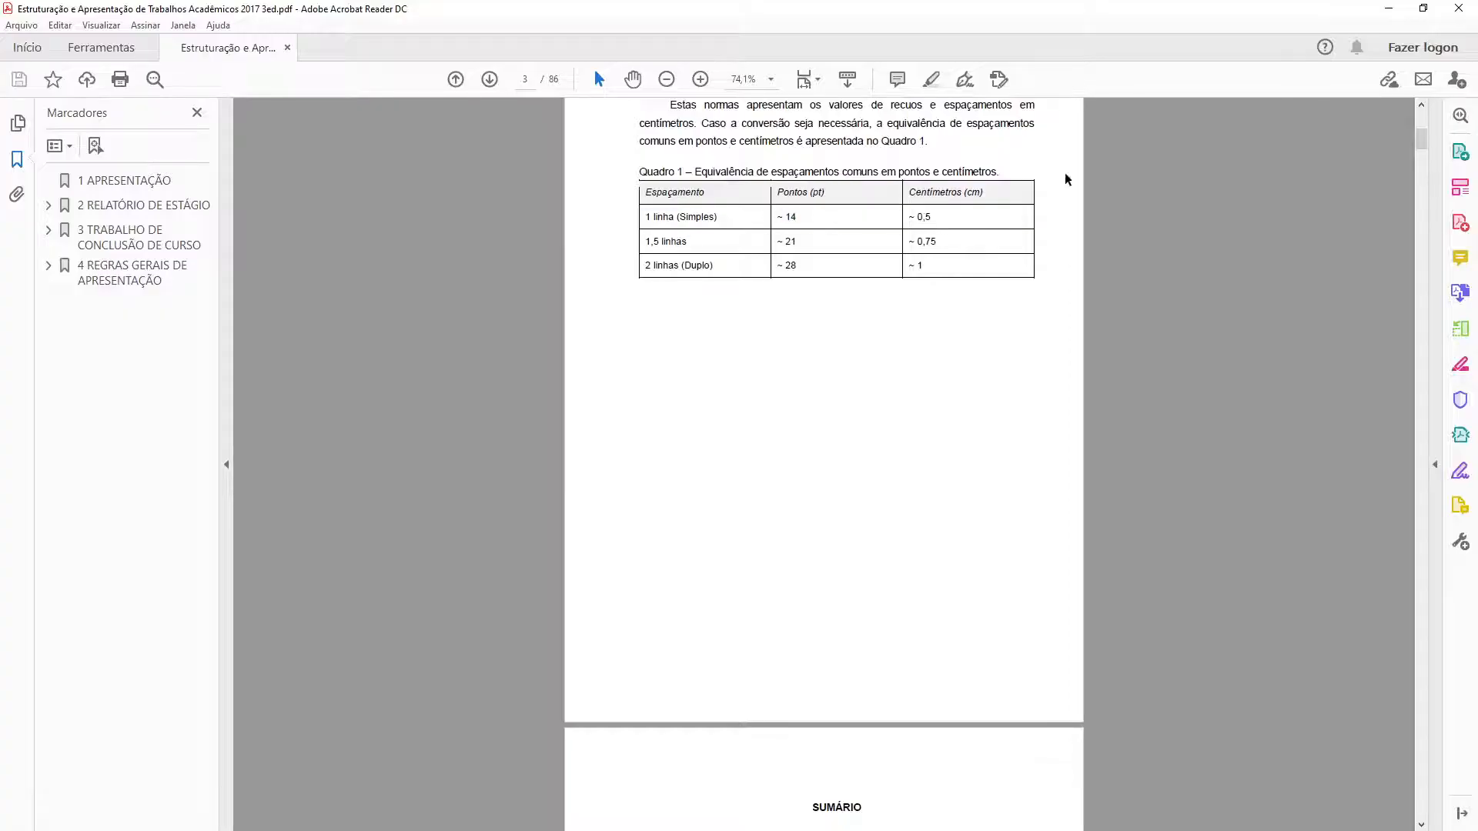
click(1389, 9)
right_click(674, 395)
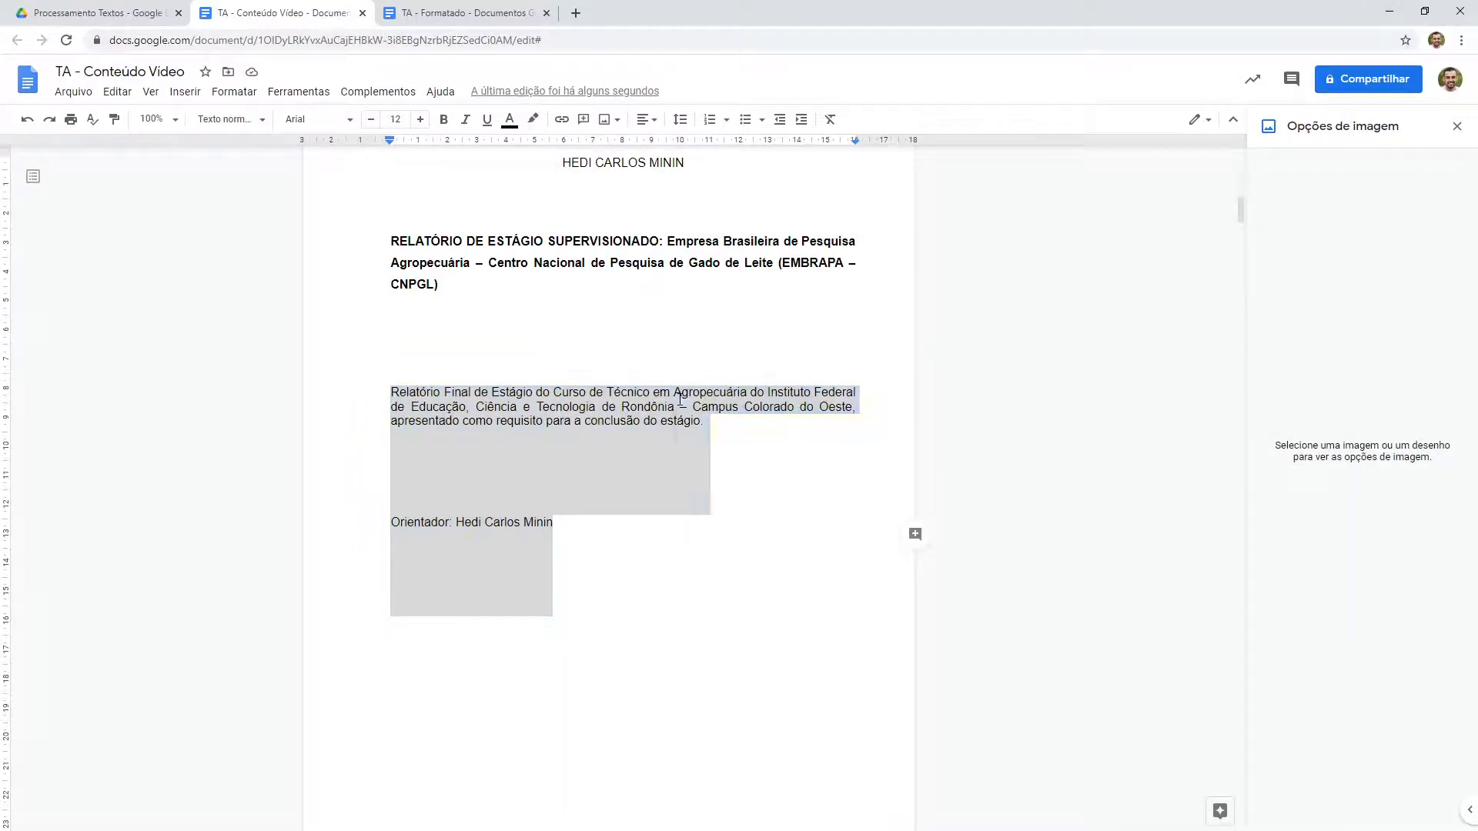
Step: Set custom paragraph spacing to 0 pt before and 14 pt after
click(680, 119)
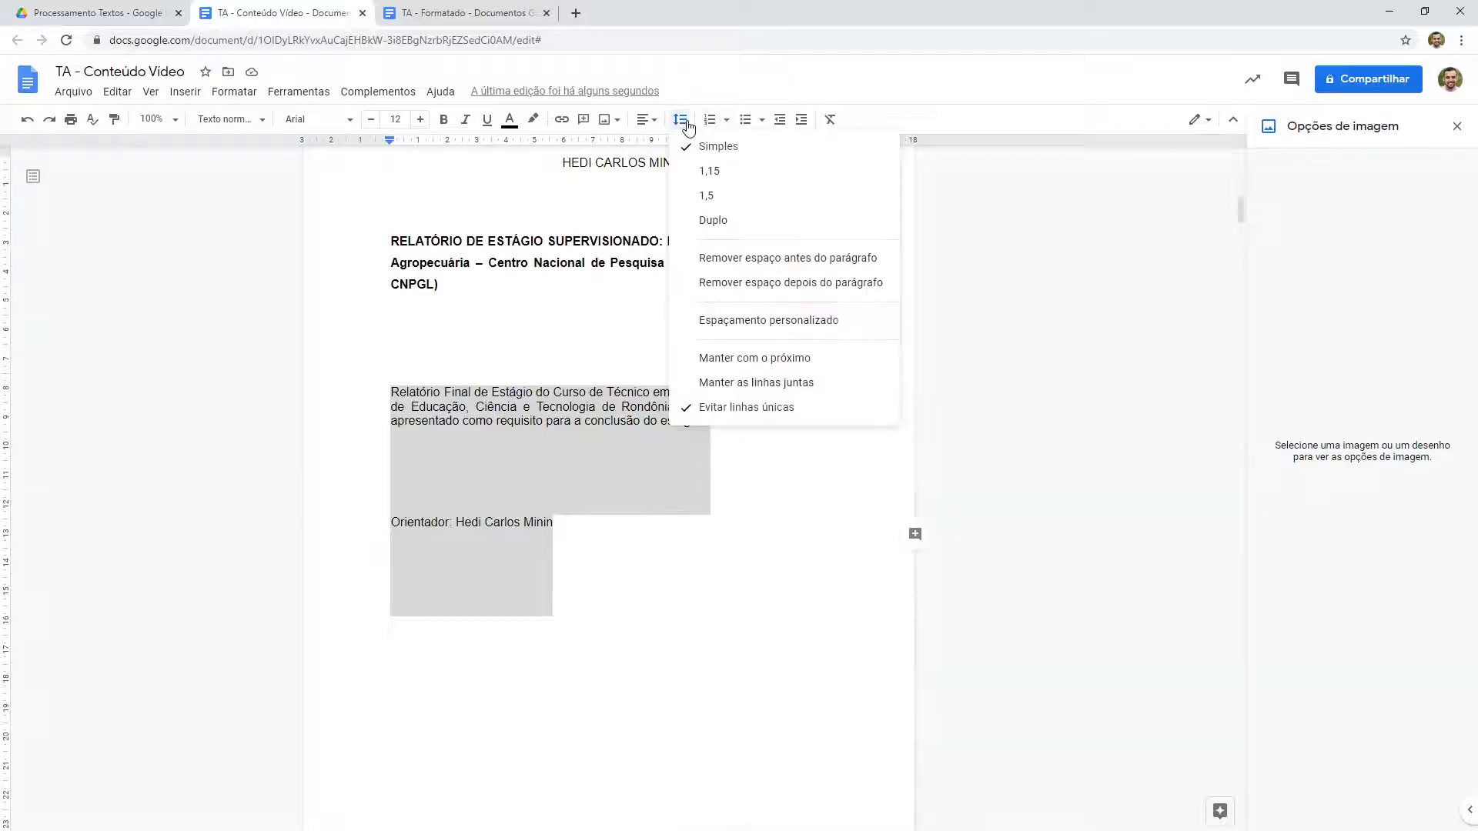
click(751, 322)
drag(689, 491, 668, 497)
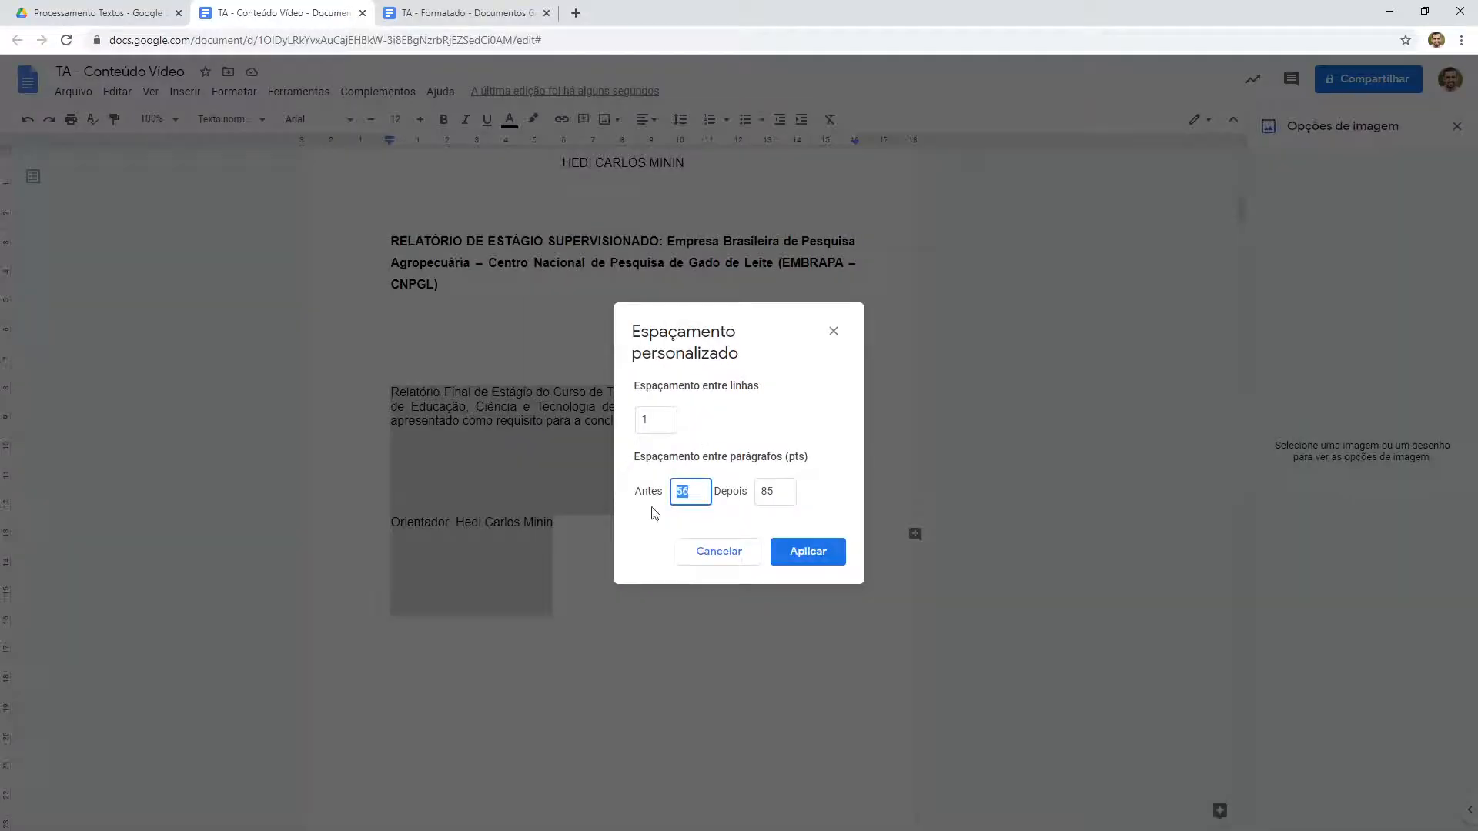
text(0)
double_click(788, 492)
text(14)
click(816, 551)
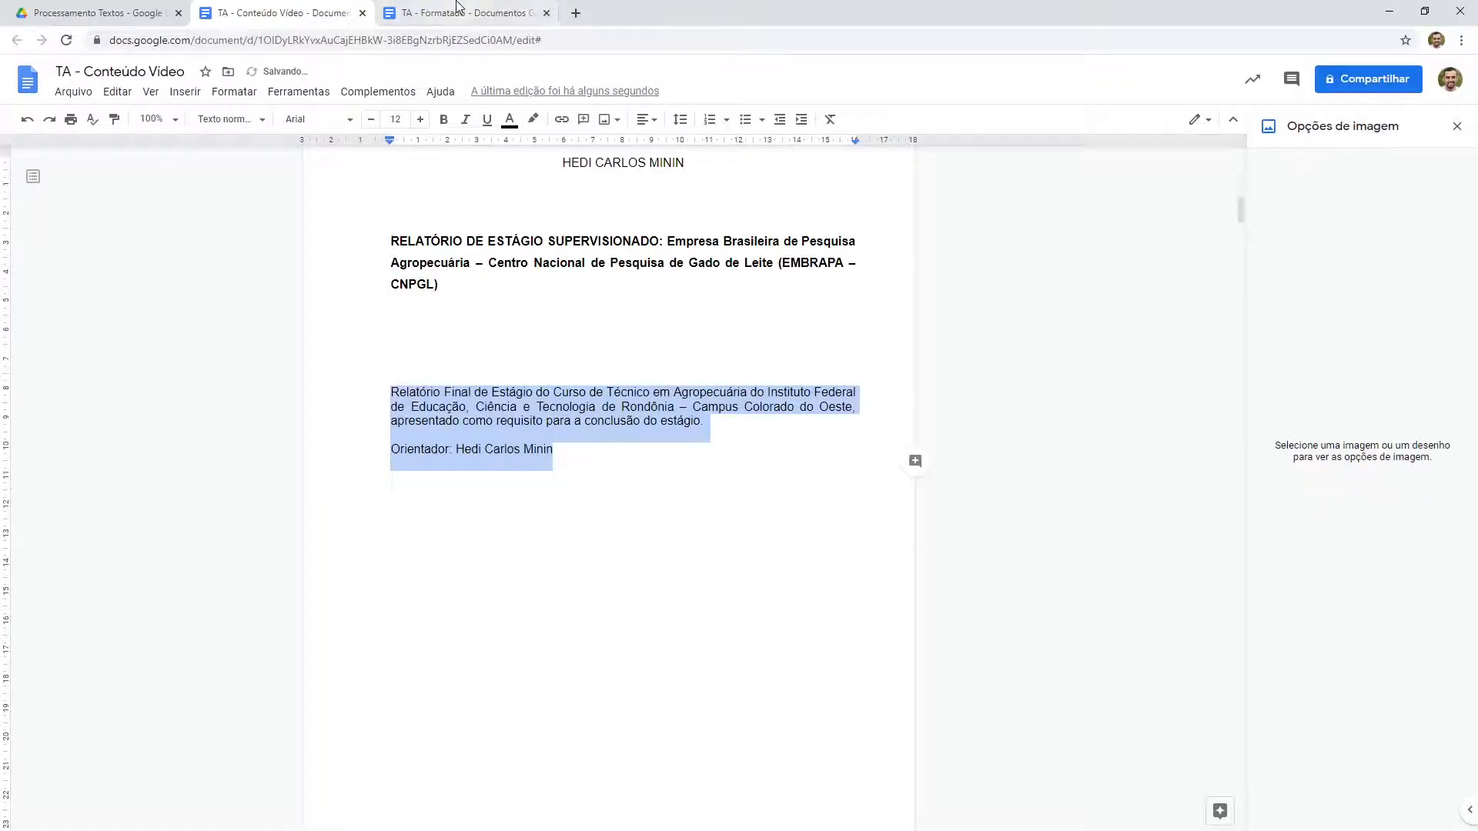
Step: Indent the block 3,75 cm from the left, matching the TA - Formatado reference
click(462, 13)
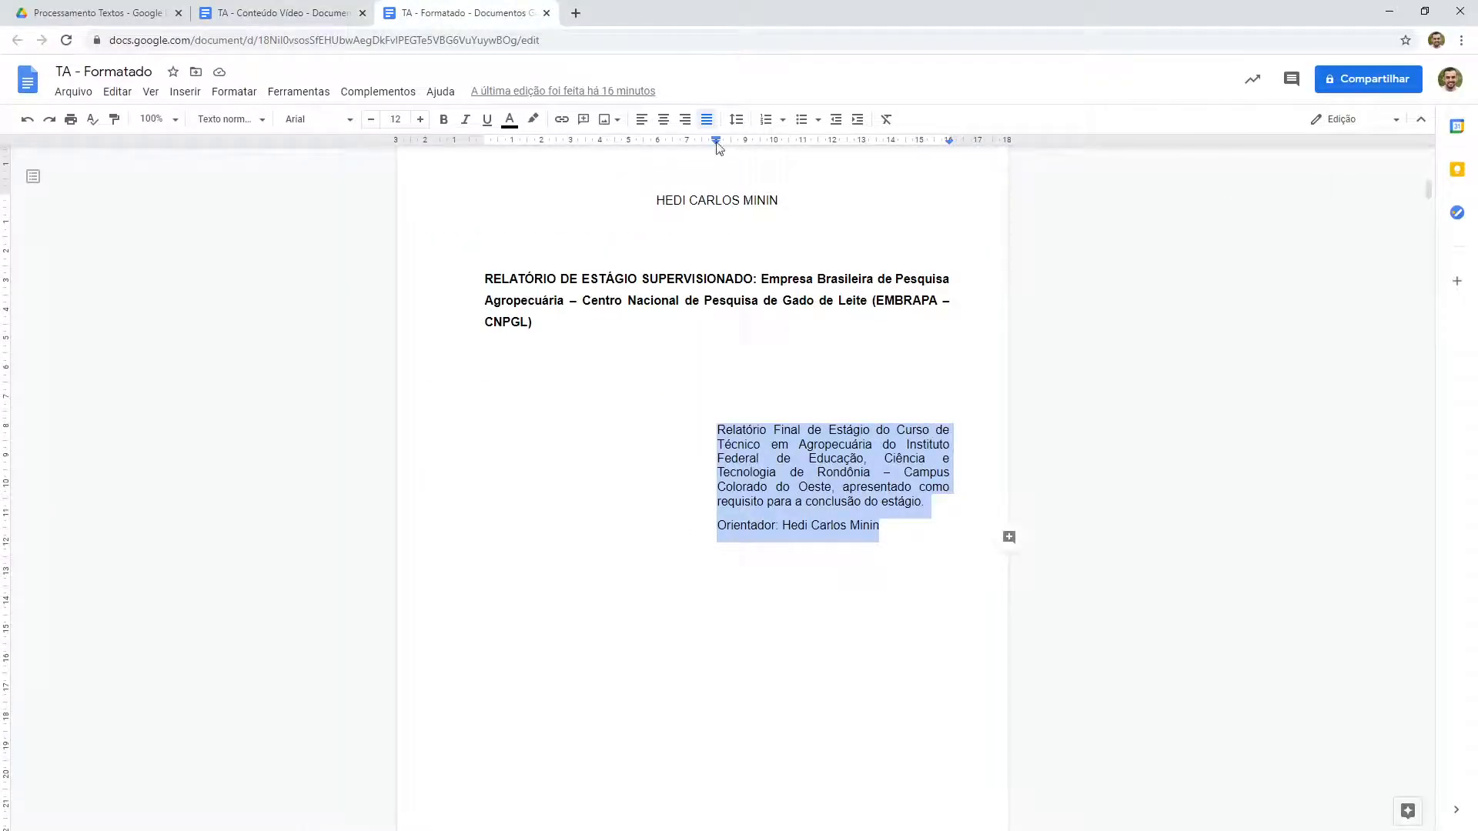
drag(716, 142, 717, 143)
click(292, 13)
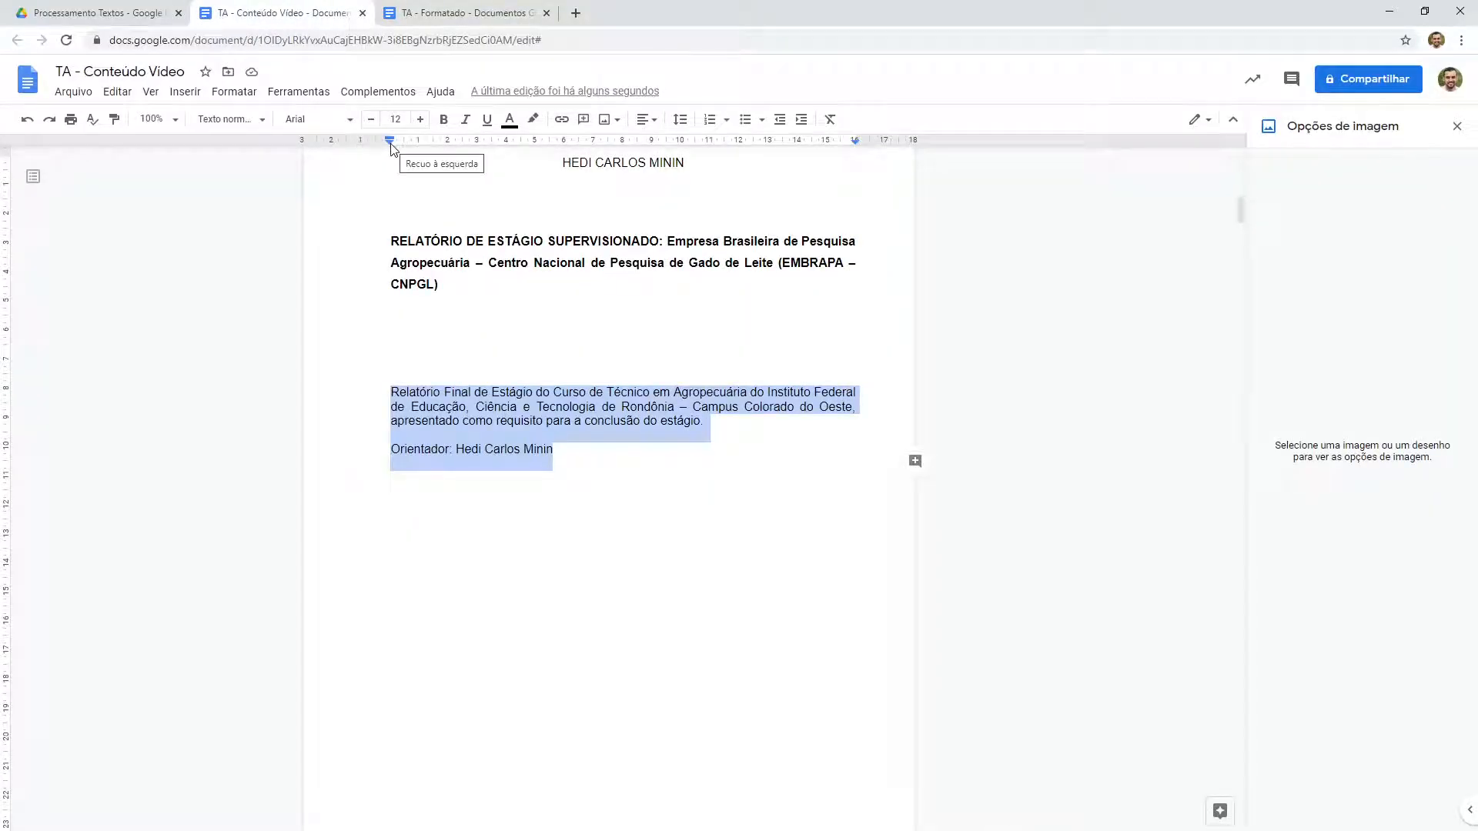
drag(390, 144, 623, 157)
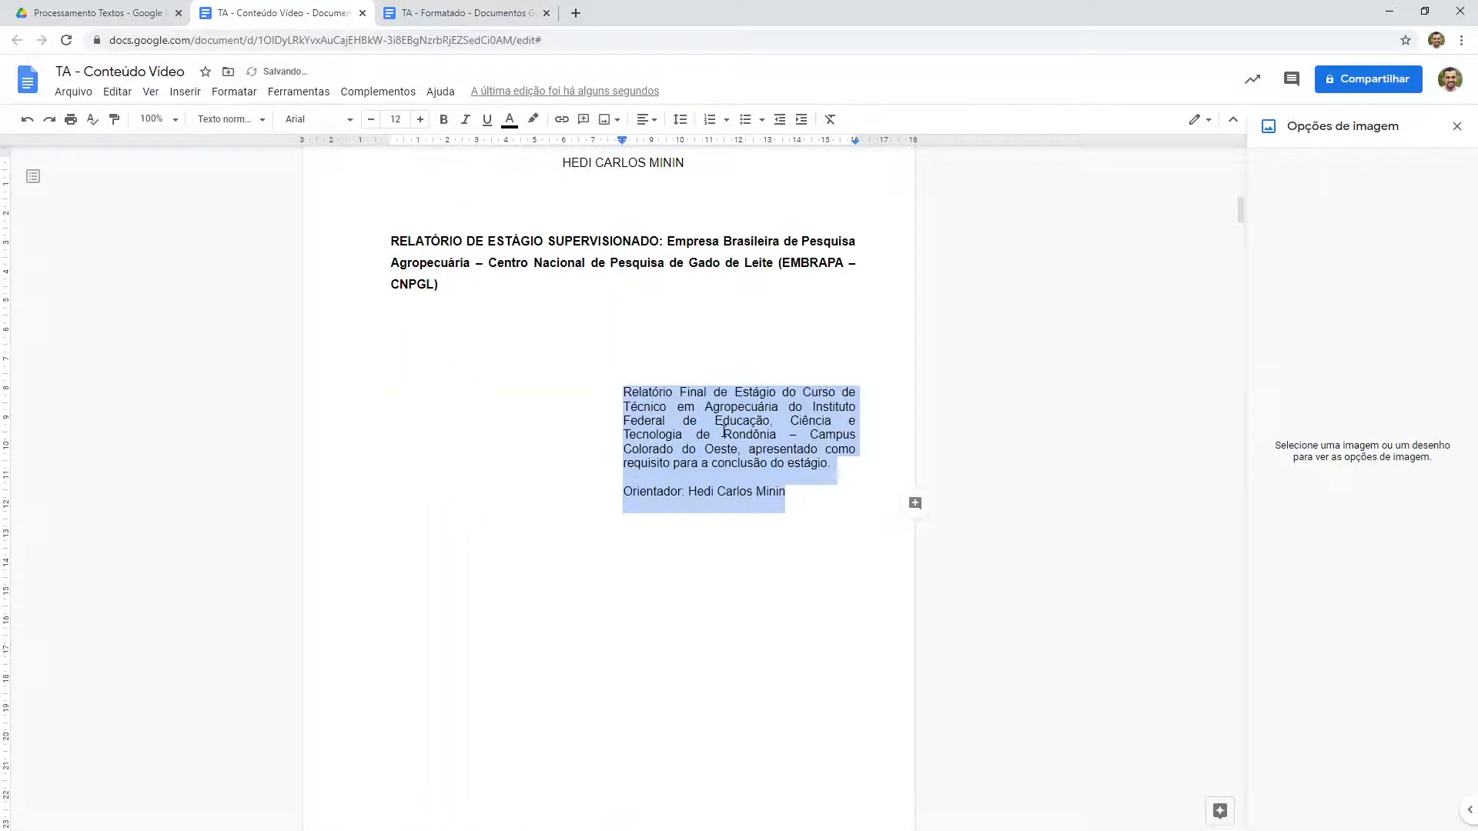
click(564, 413)
scroll(564, 413, up, 1)
Step: Review the finished title page layout, then switch to TA - Formatado
scroll(564, 413, down, 4)
scroll(565, 416, up, 1)
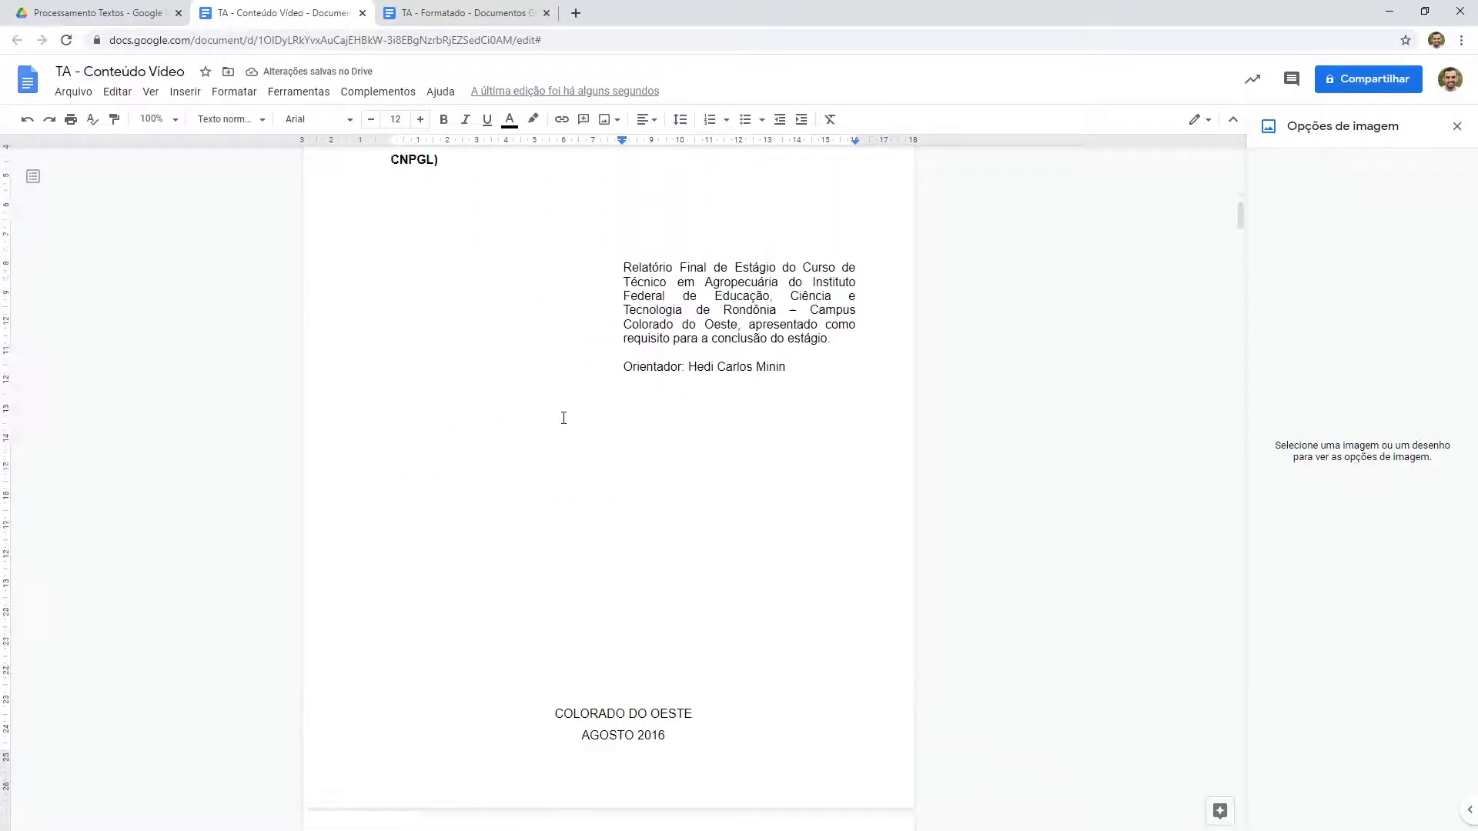
scroll(563, 418, up, 3)
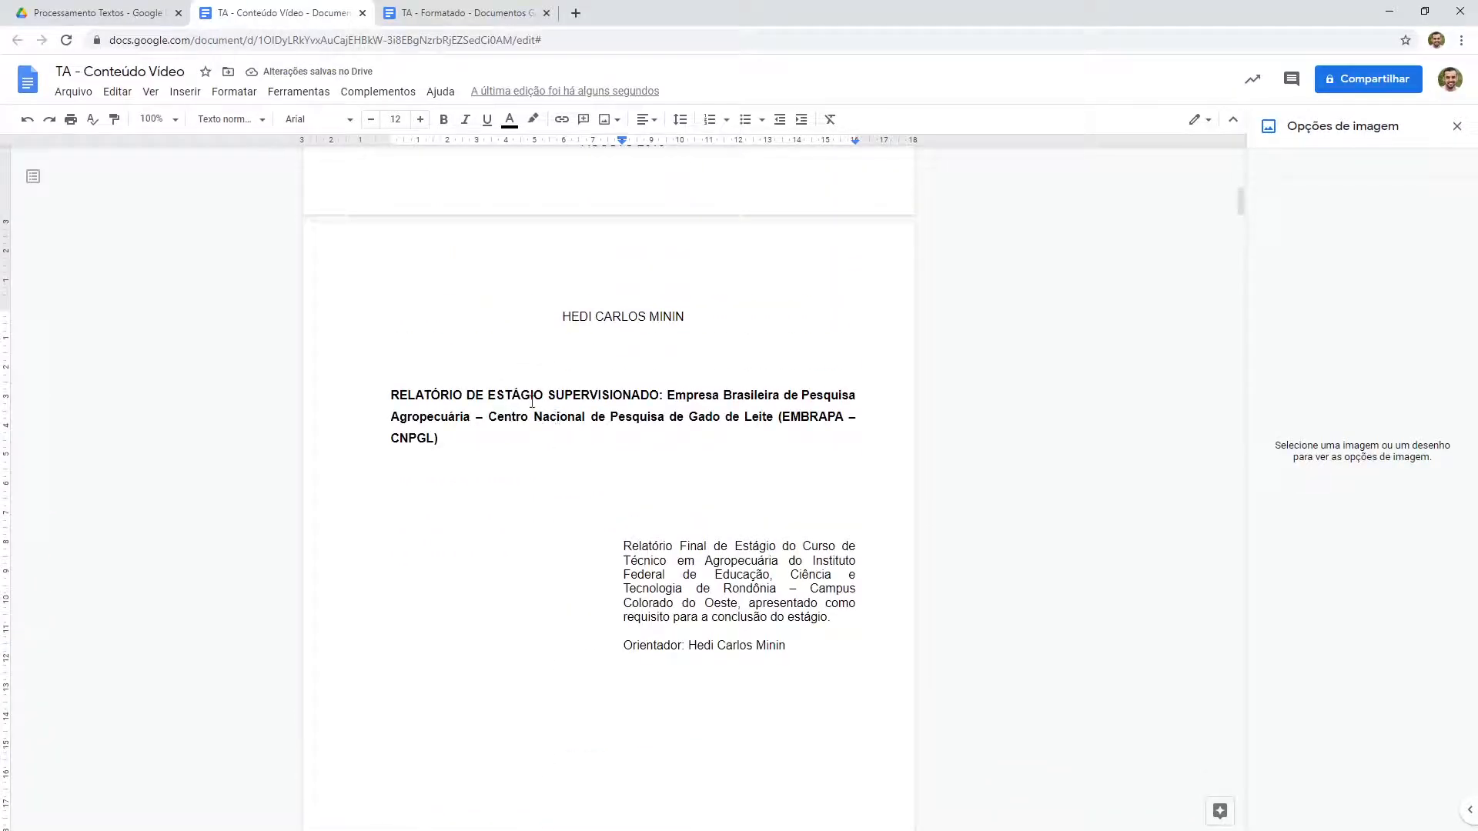
scroll(518, 431, up, 3)
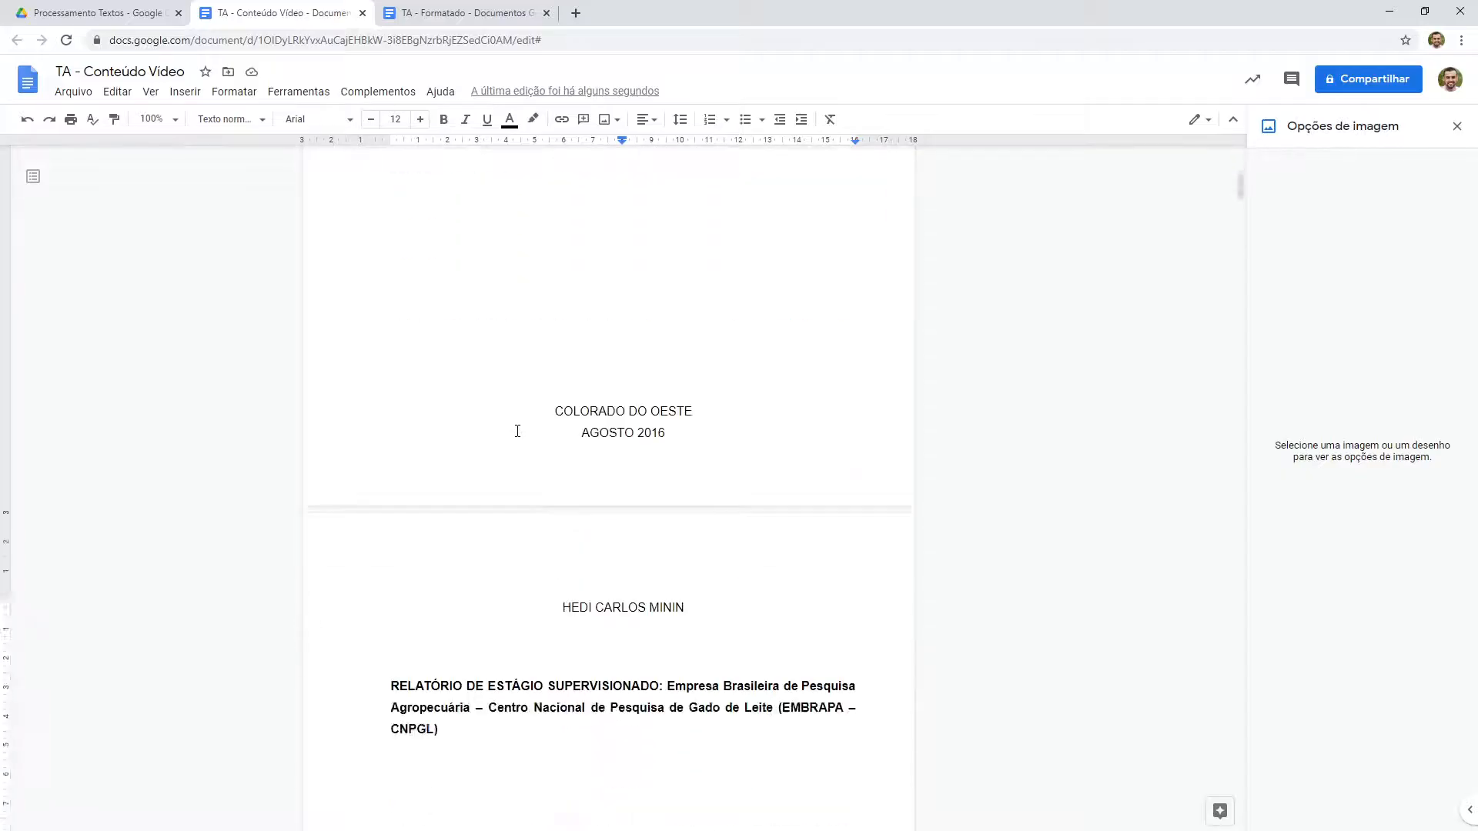
scroll(516, 430, down, 6)
scroll(333, 423, up, 3)
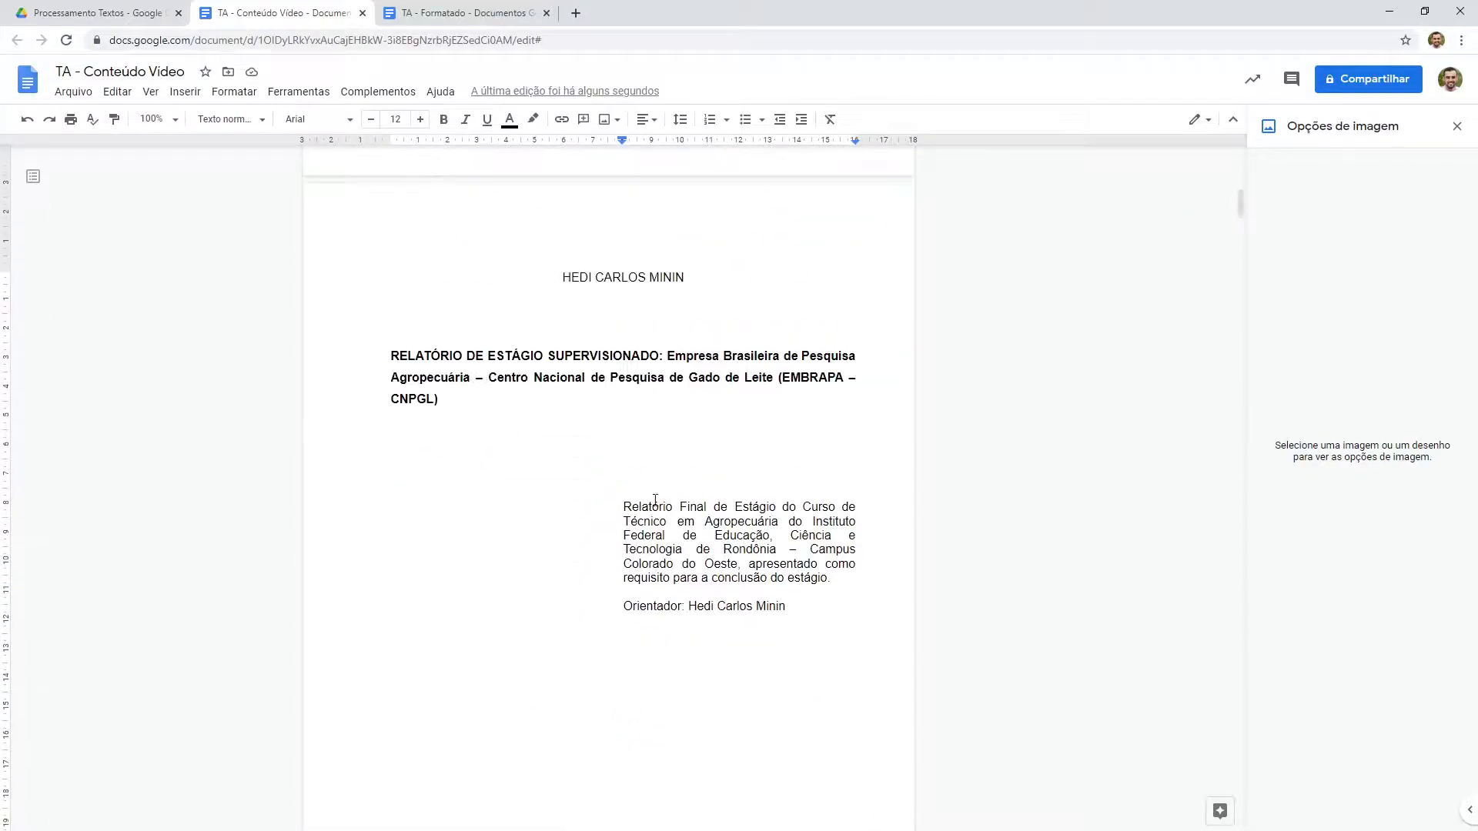
scroll(646, 416, down, 5)
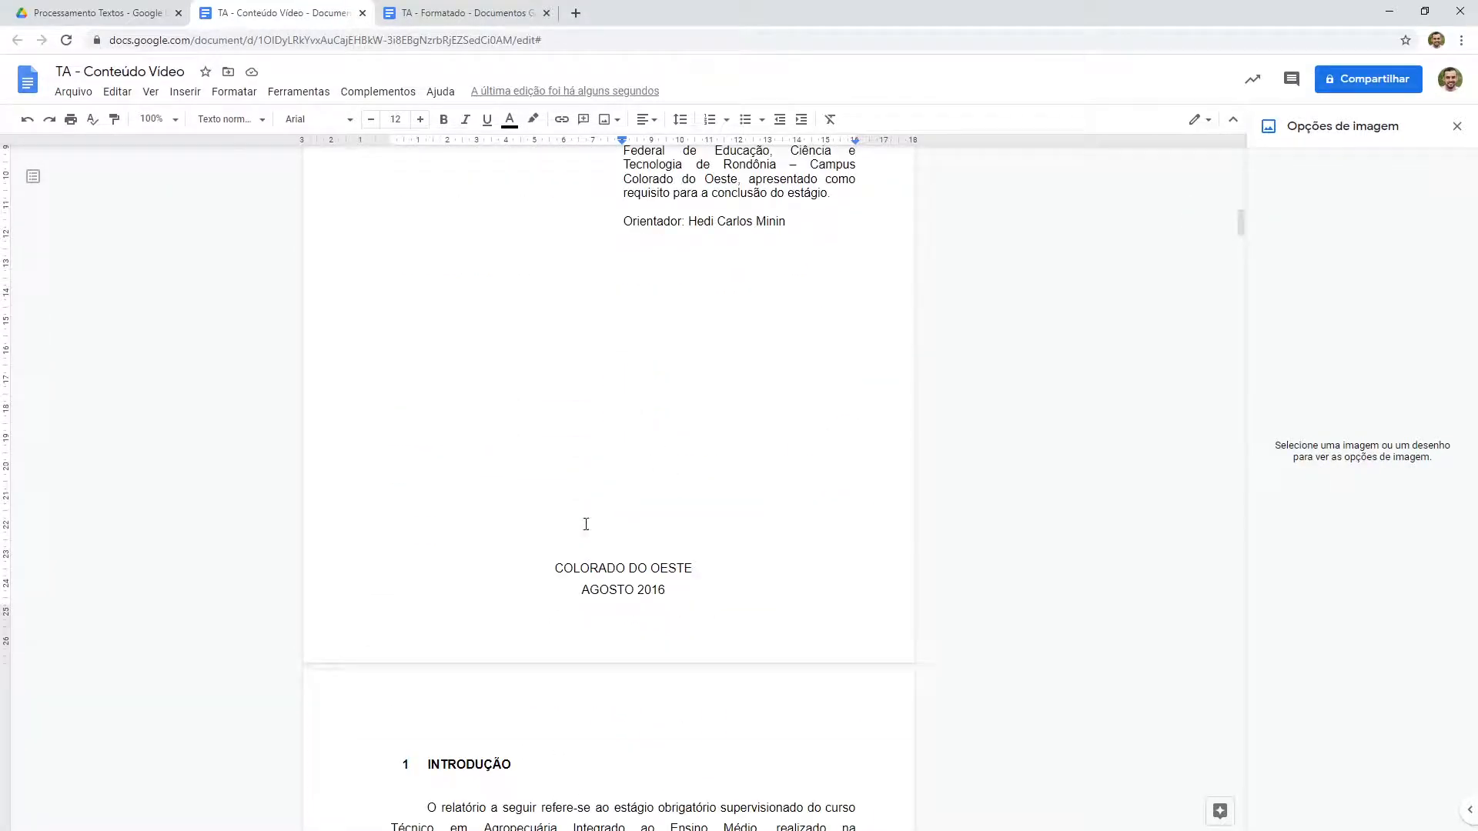
click(493, 14)
Step: Inspect the approval page's Instituto Federal logo and three-line header text in TA - Formatado
scroll(616, 458, down, 10)
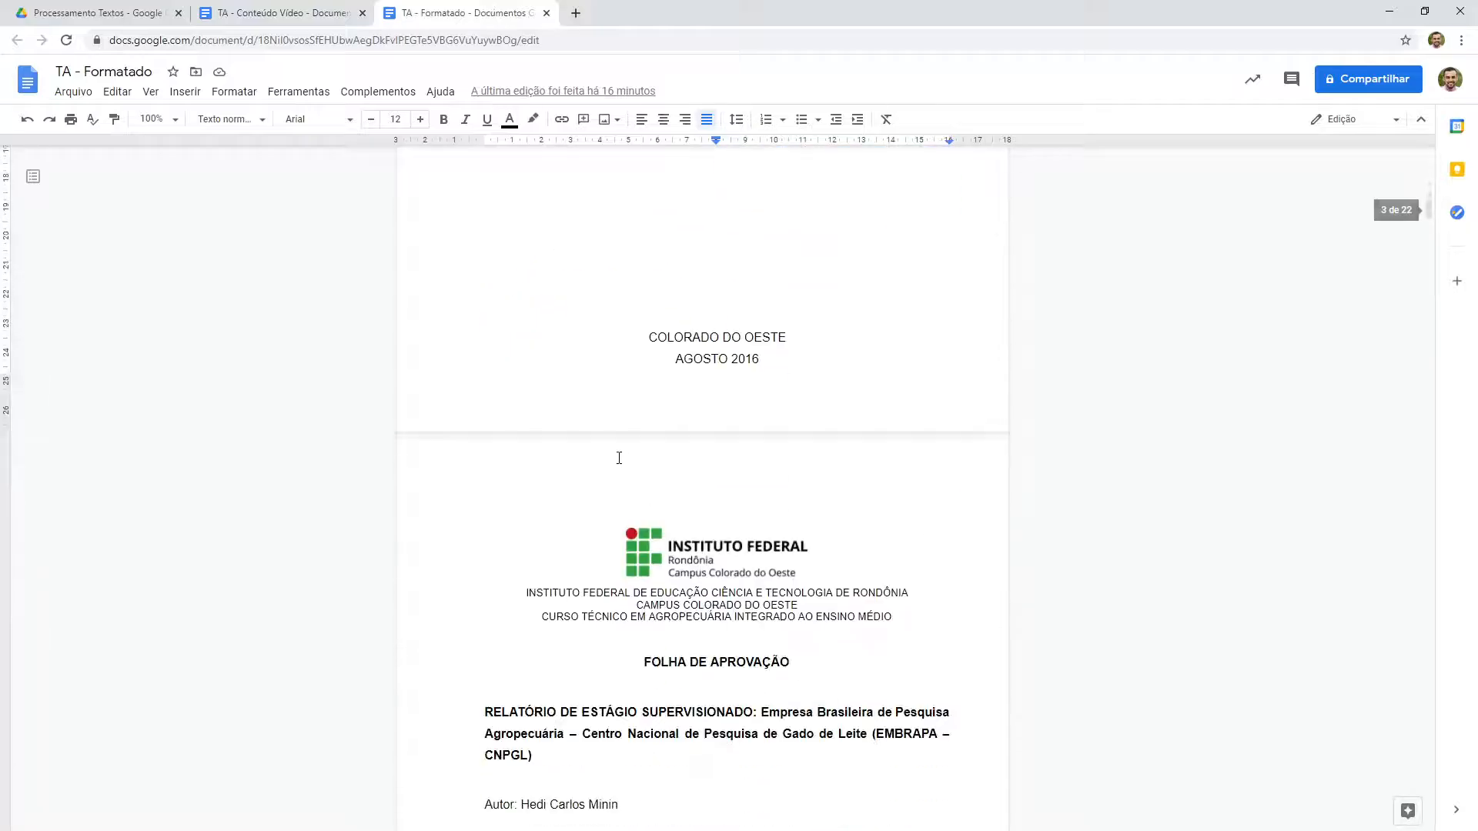
scroll(619, 459, down, 1)
click(628, 555)
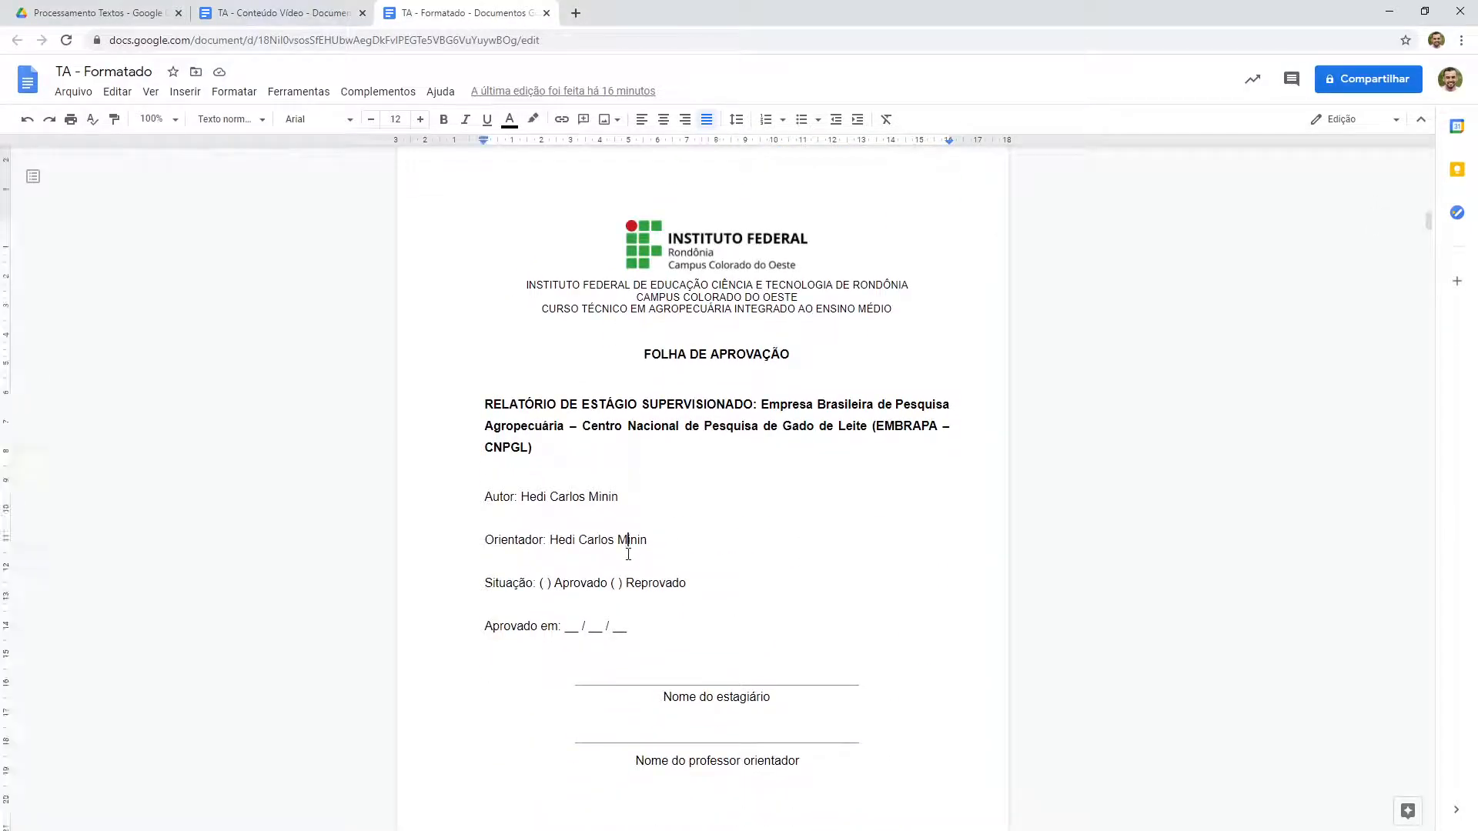
double_click(697, 266)
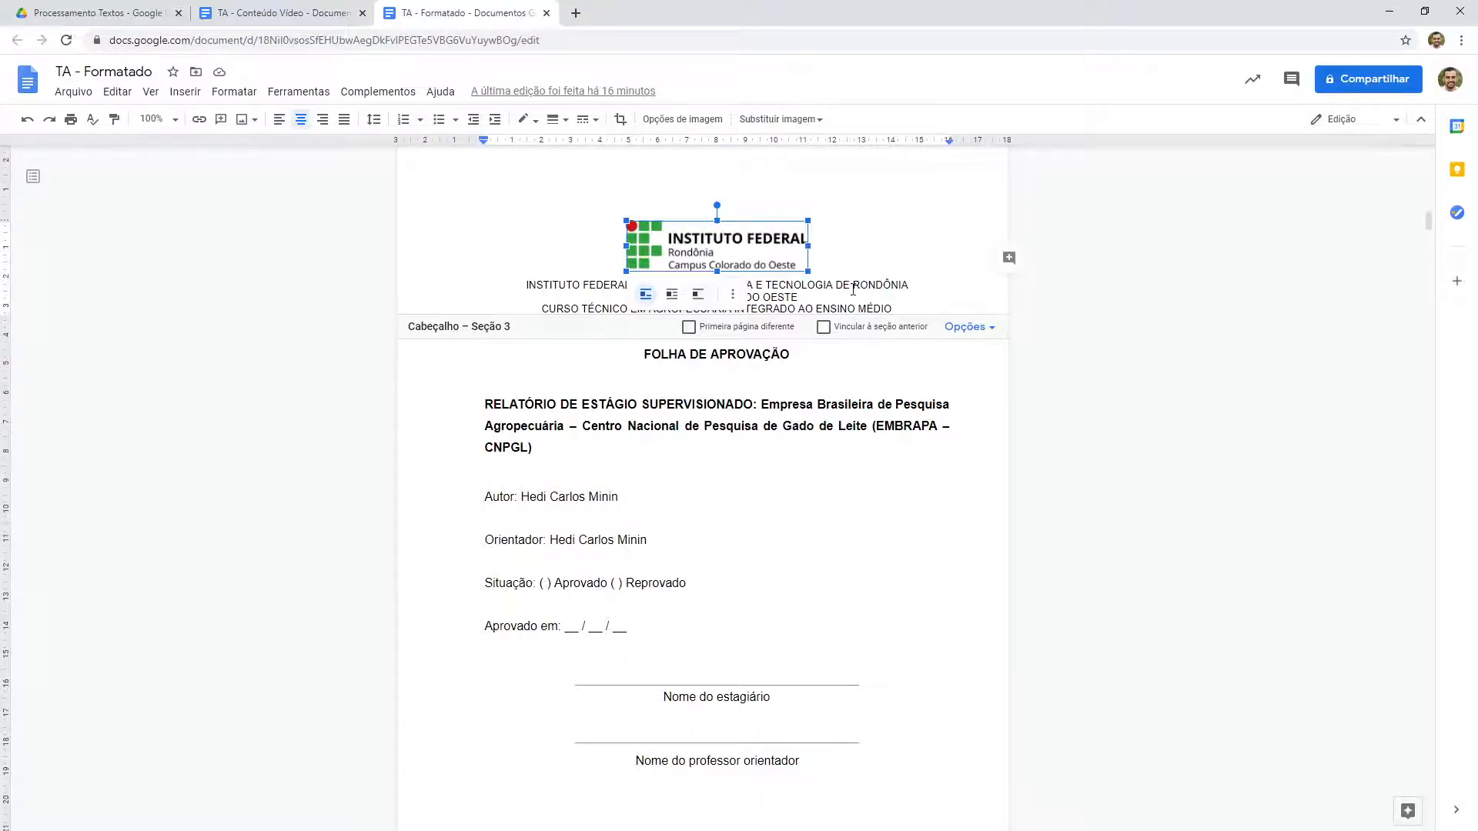
click(916, 299)
drag(919, 306, 673, 238)
click(660, 238)
drag(893, 308, 507, 287)
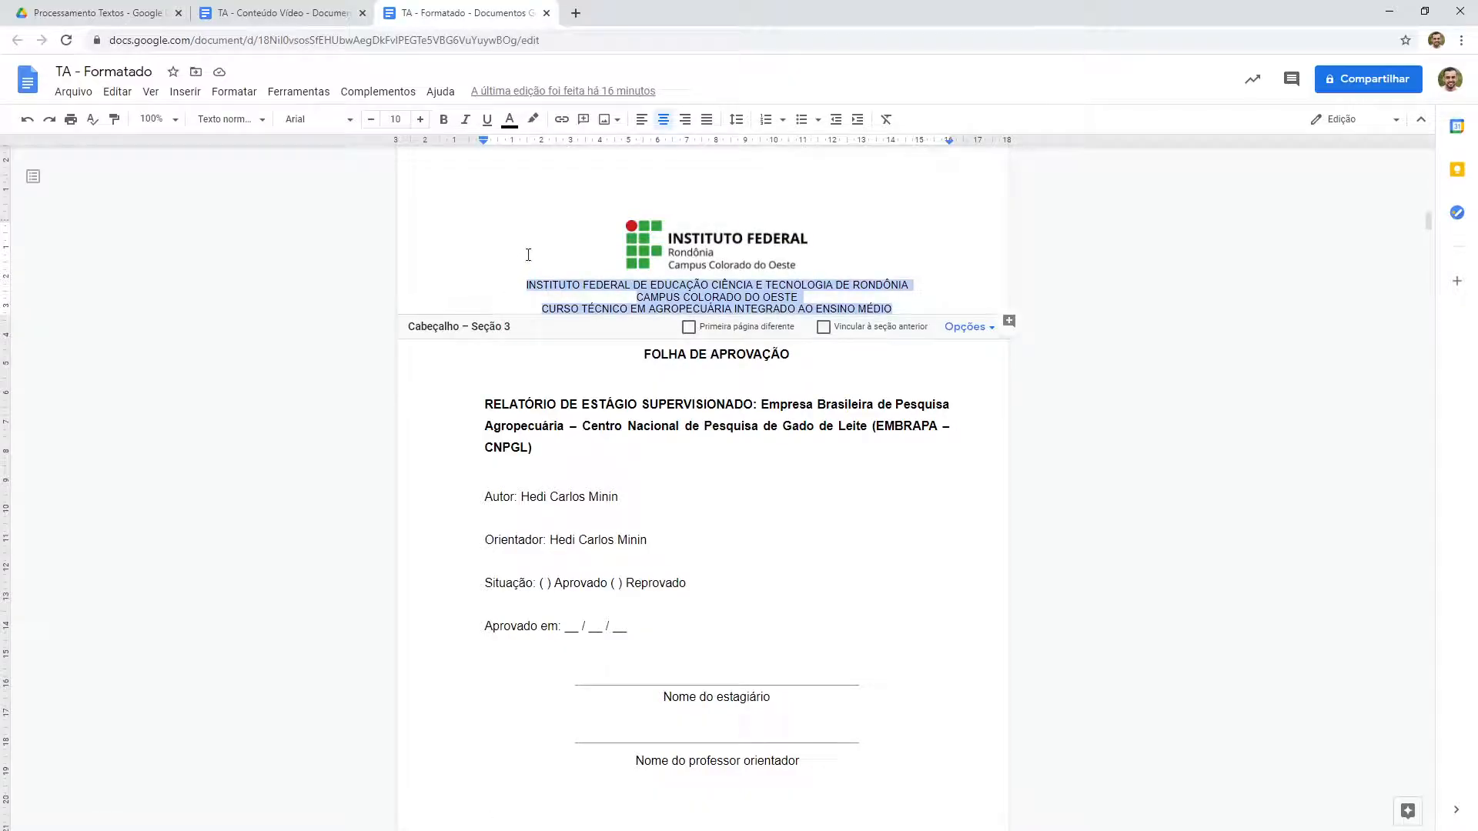
scroll(529, 255, down, 4)
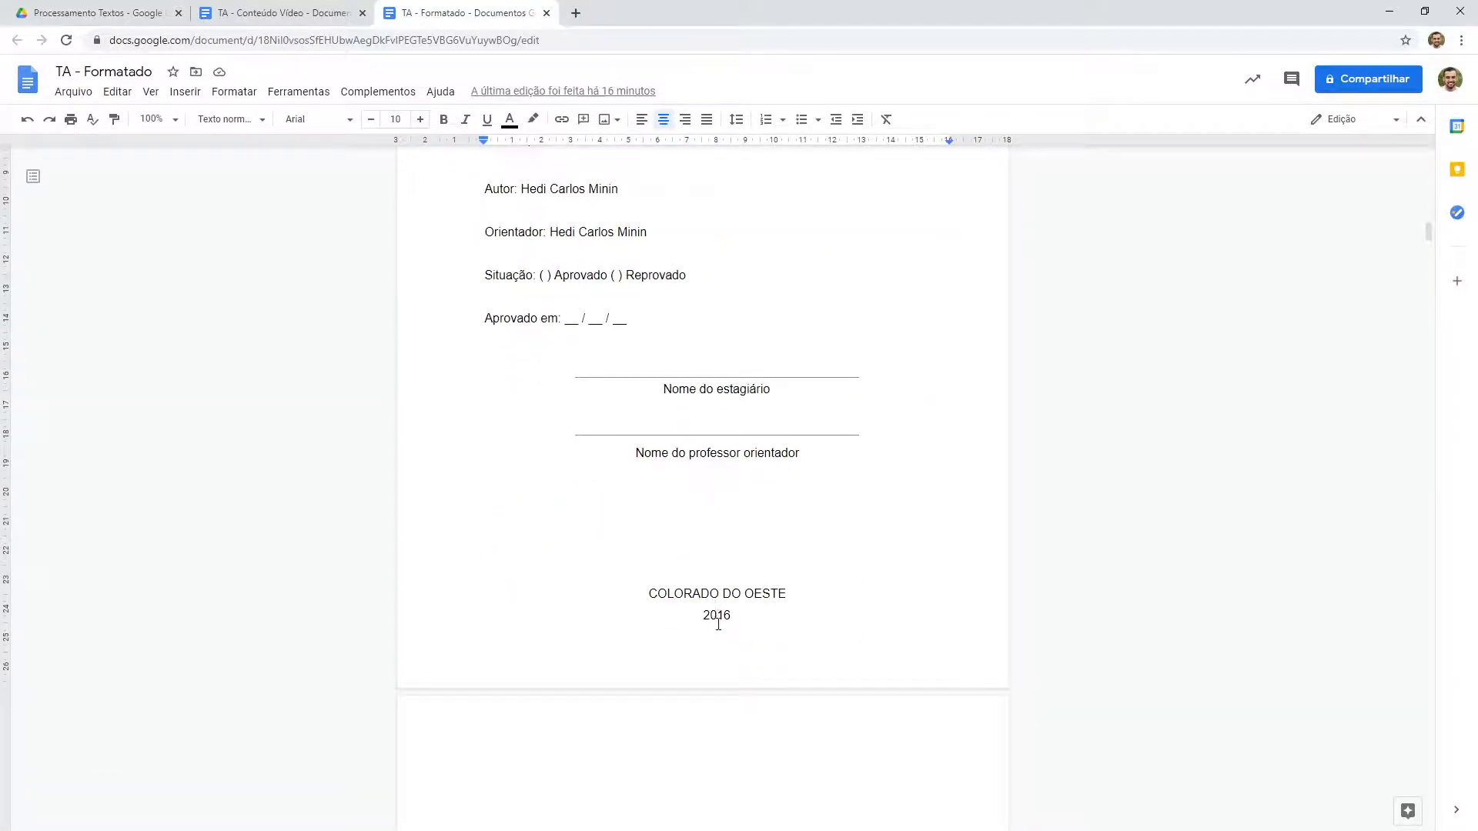
scroll(729, 641, up, 4)
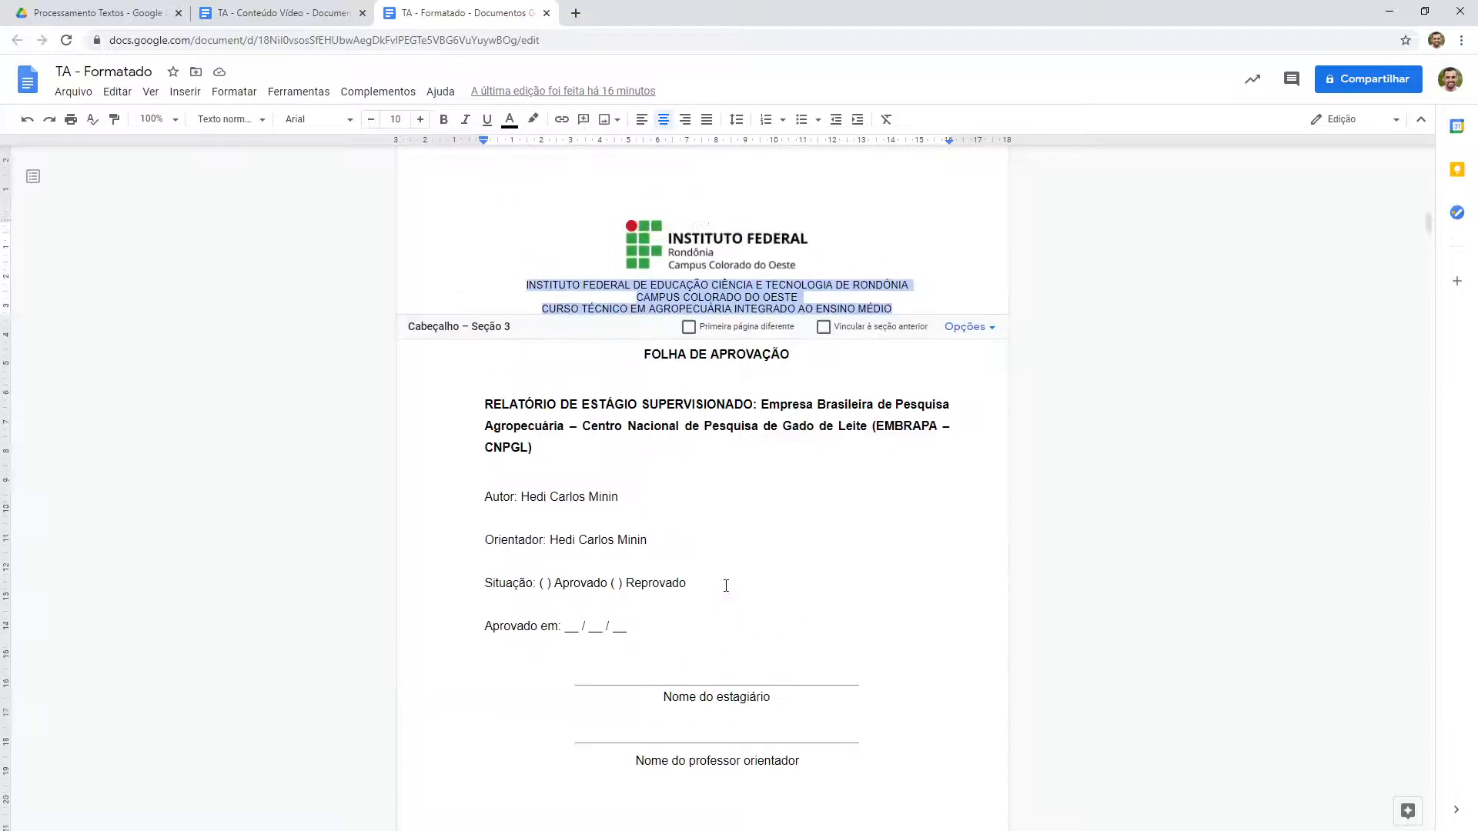
click(685, 426)
click(311, 8)
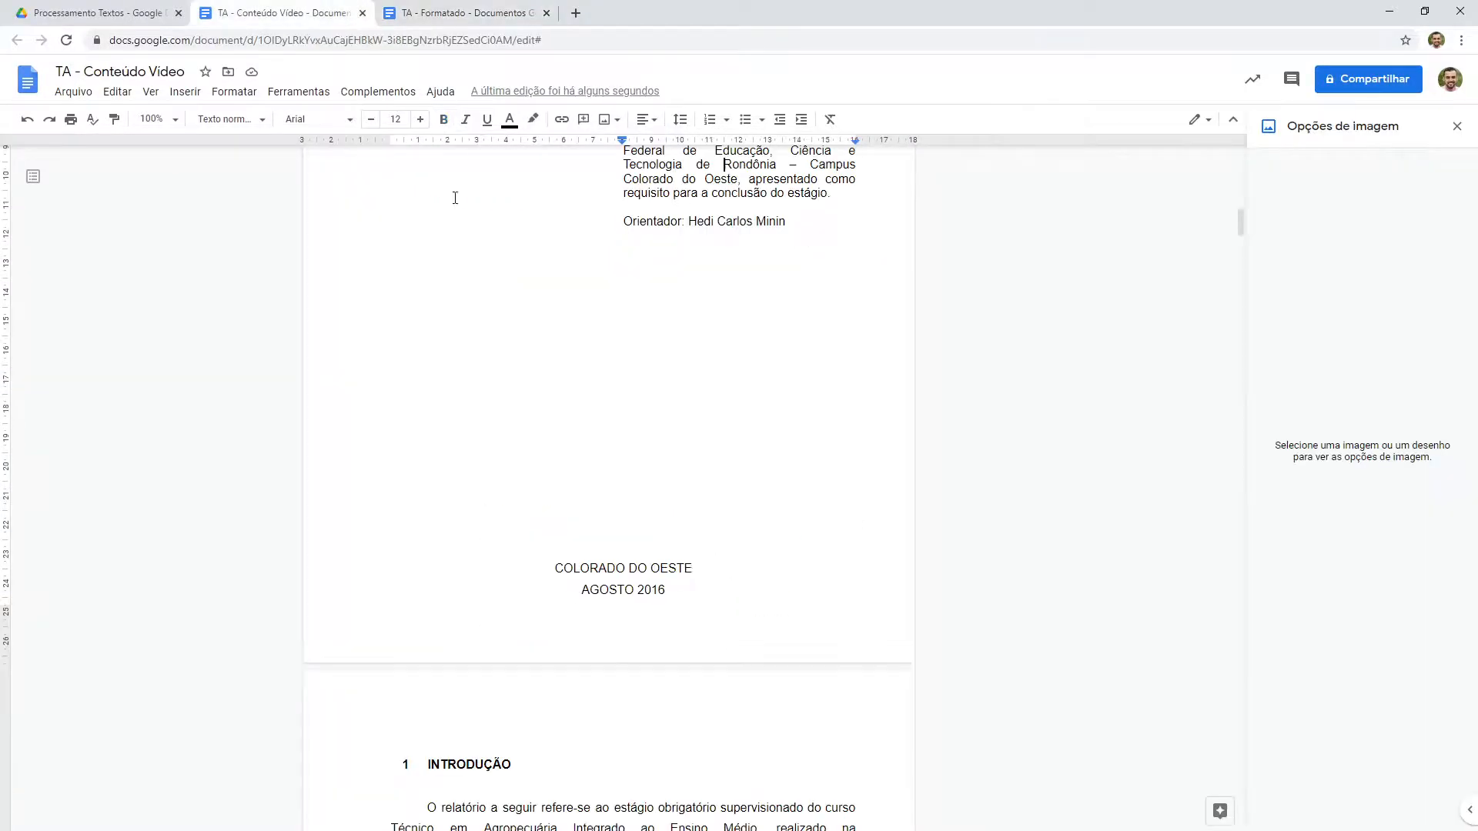
Step: Insert a next-page section break after the Orientador line
scroll(556, 481, down, 5)
scroll(561, 380, up, 6)
scroll(561, 465, down, 4)
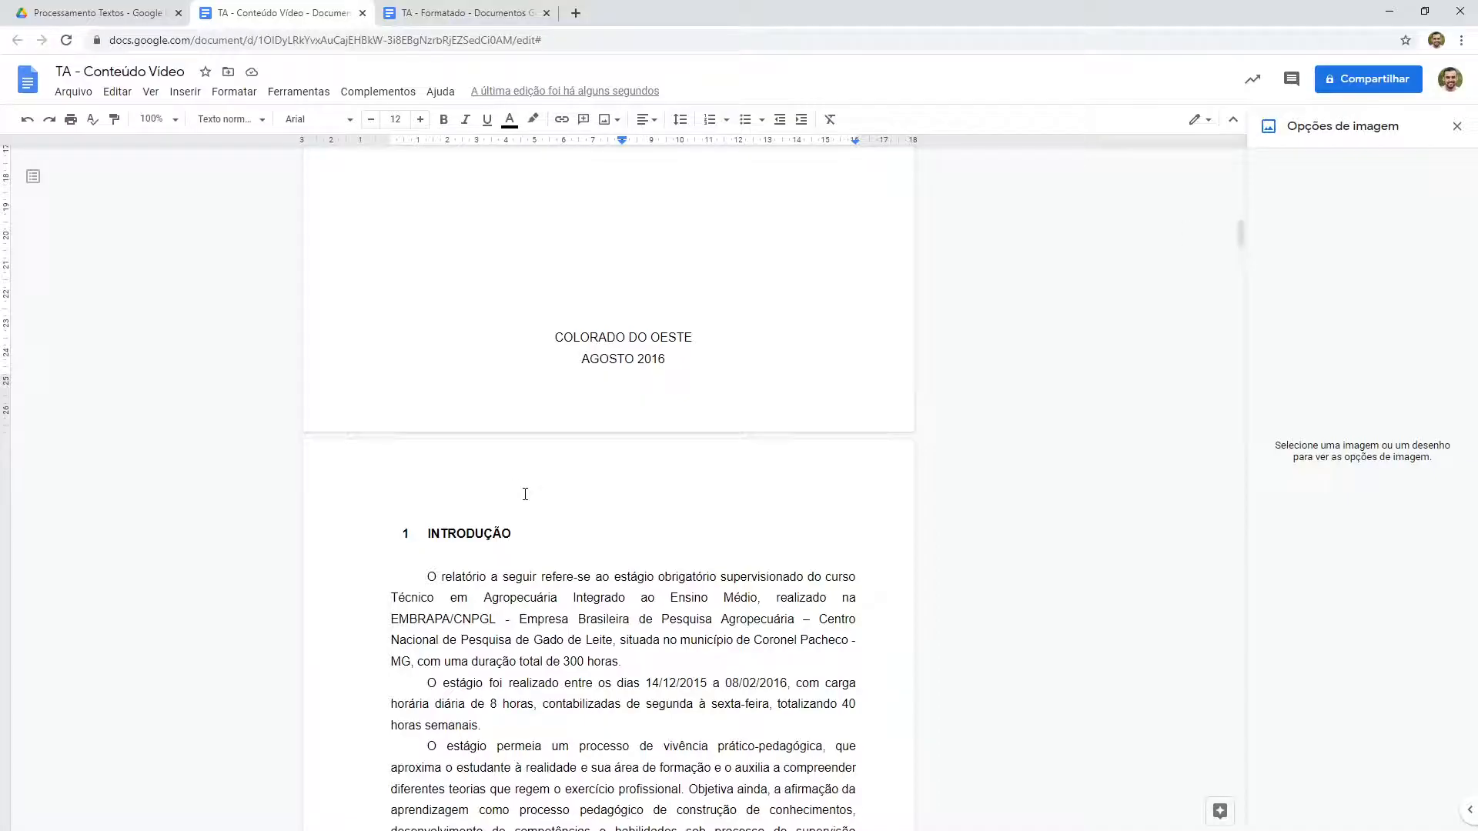
scroll(647, 370, up, 3)
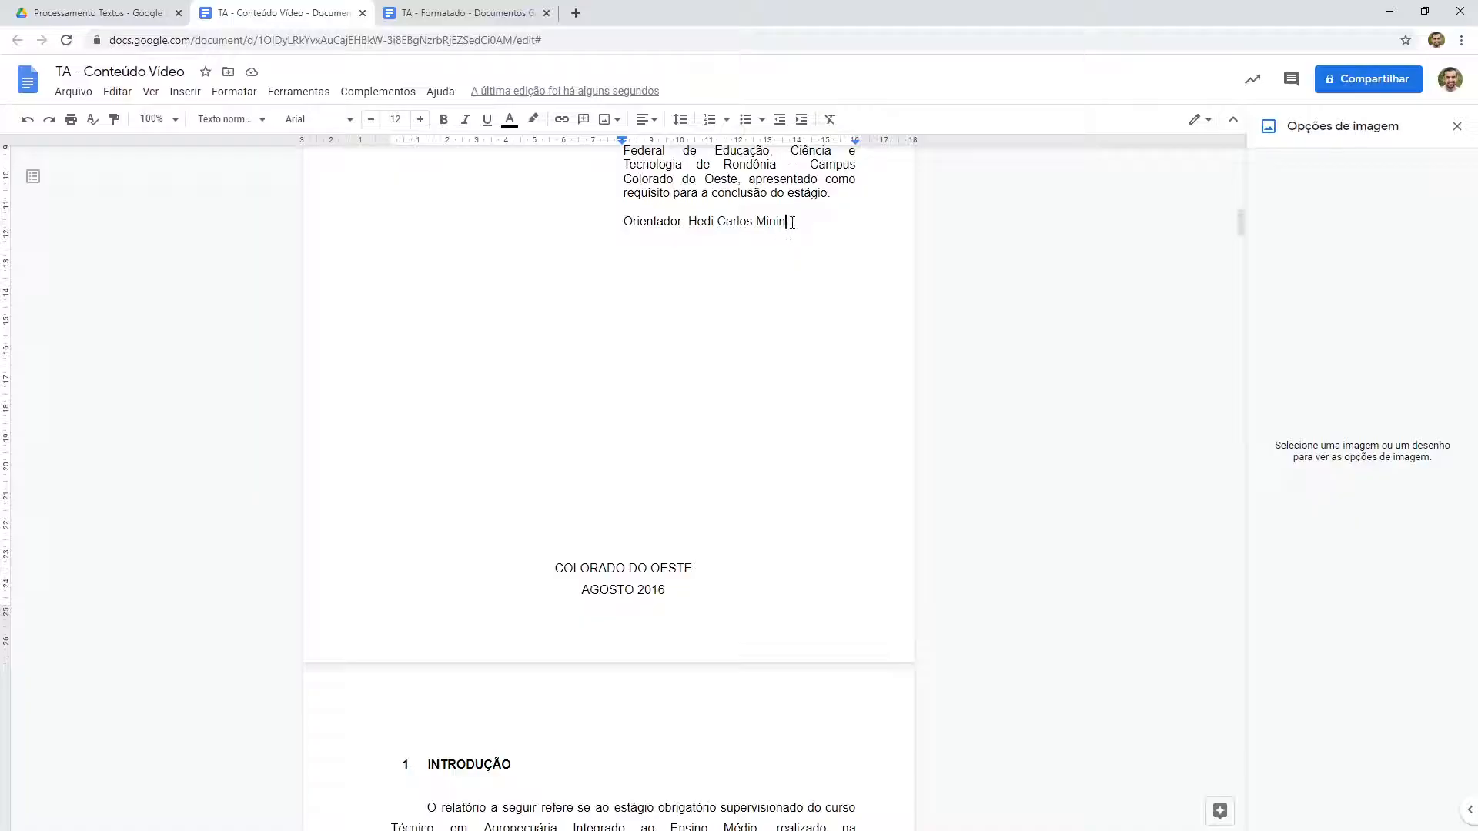
click(183, 92)
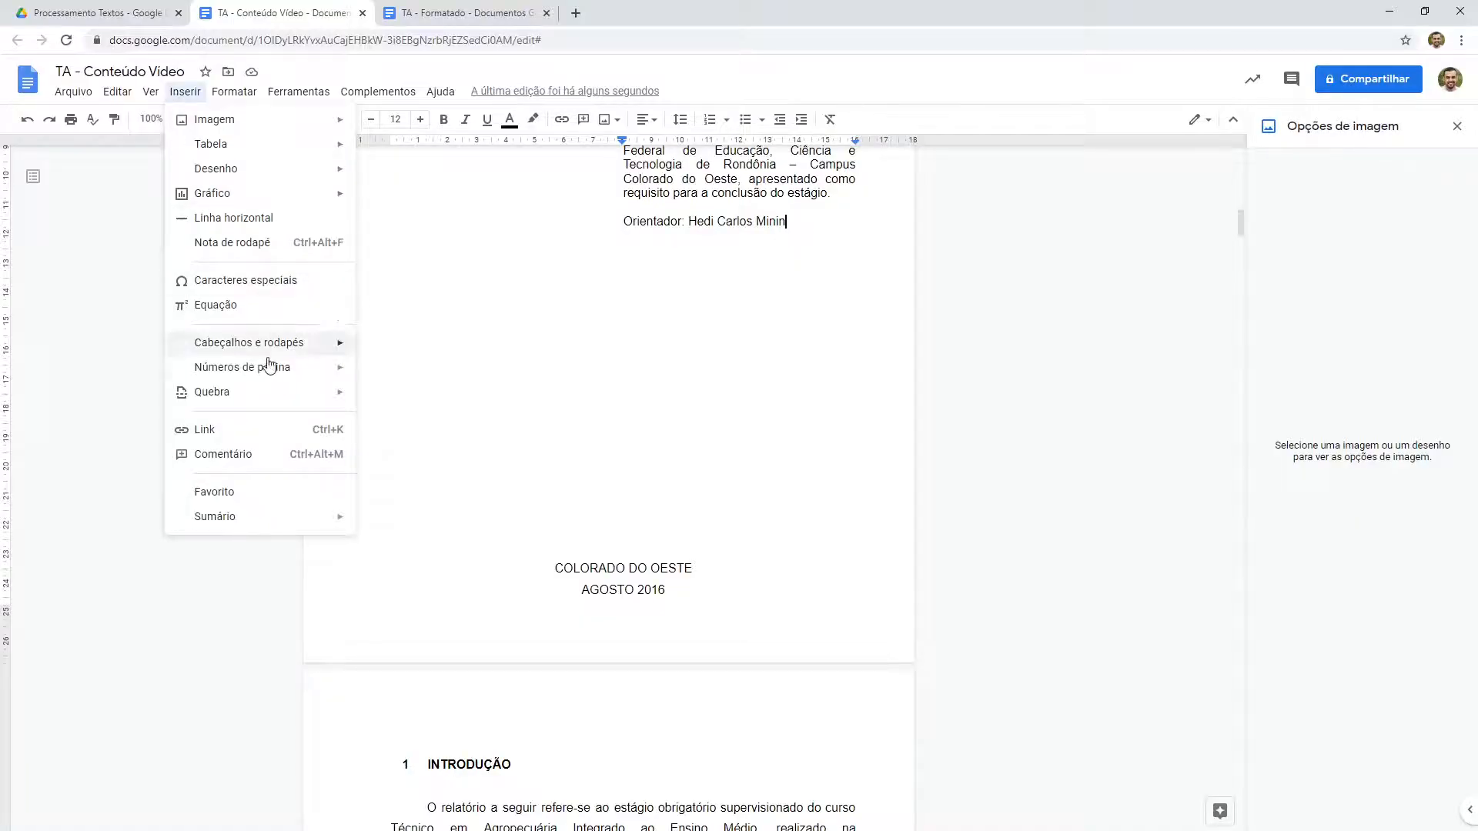
mouse_move(274, 394)
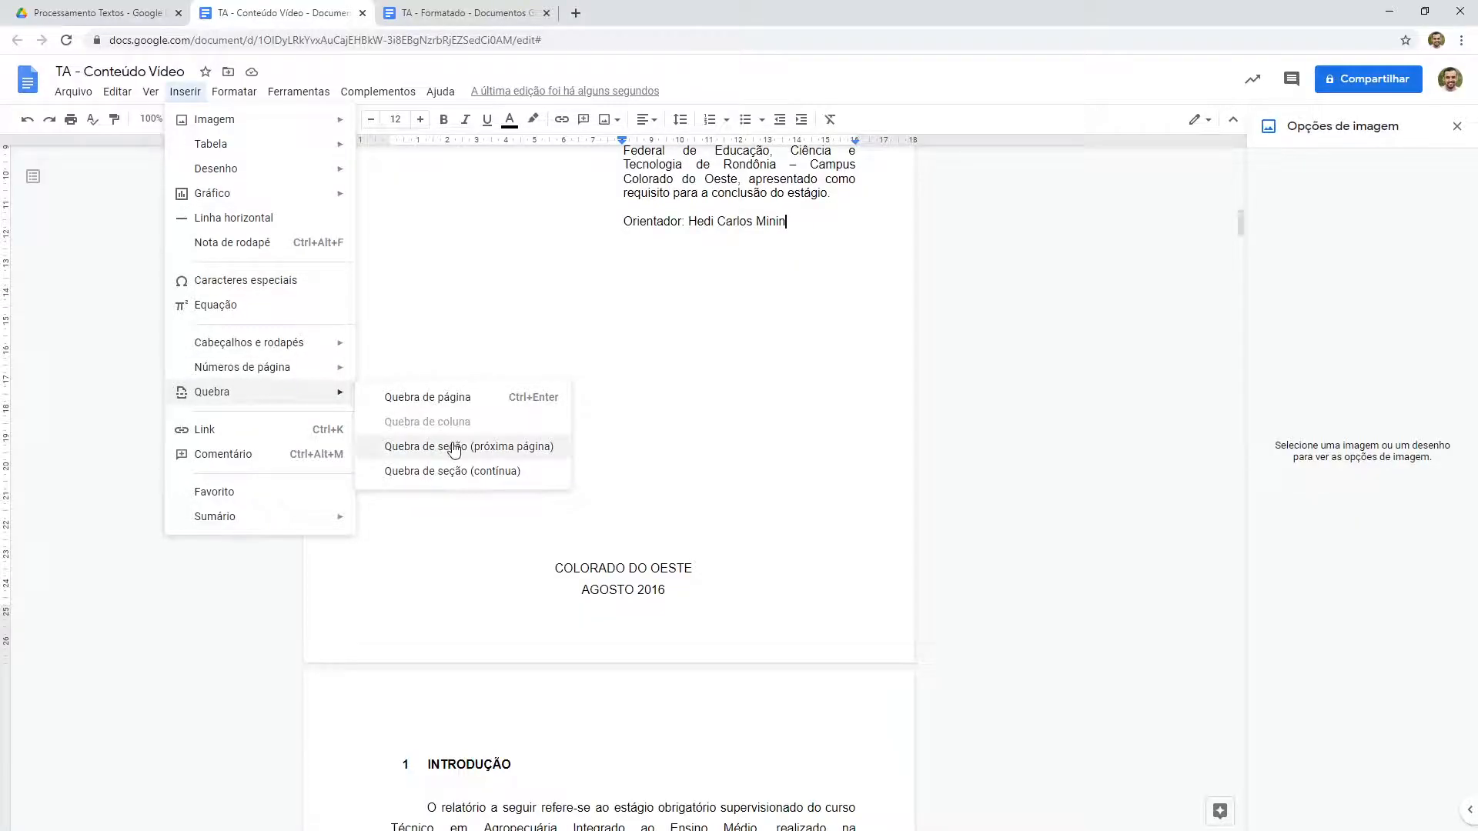
click(454, 449)
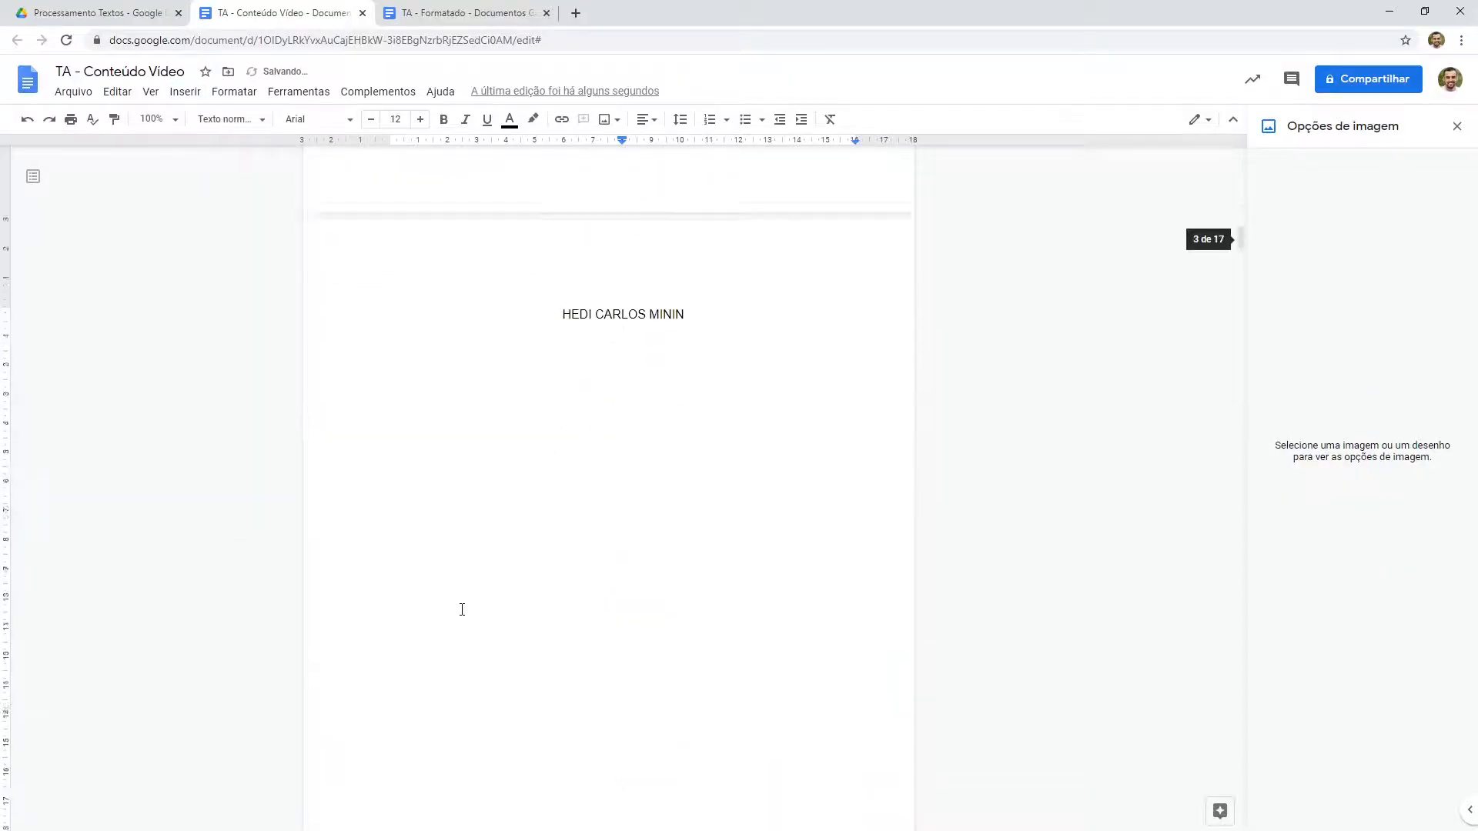
Step: Unlink the new Section 3 header from the previous section
double_click(659, 356)
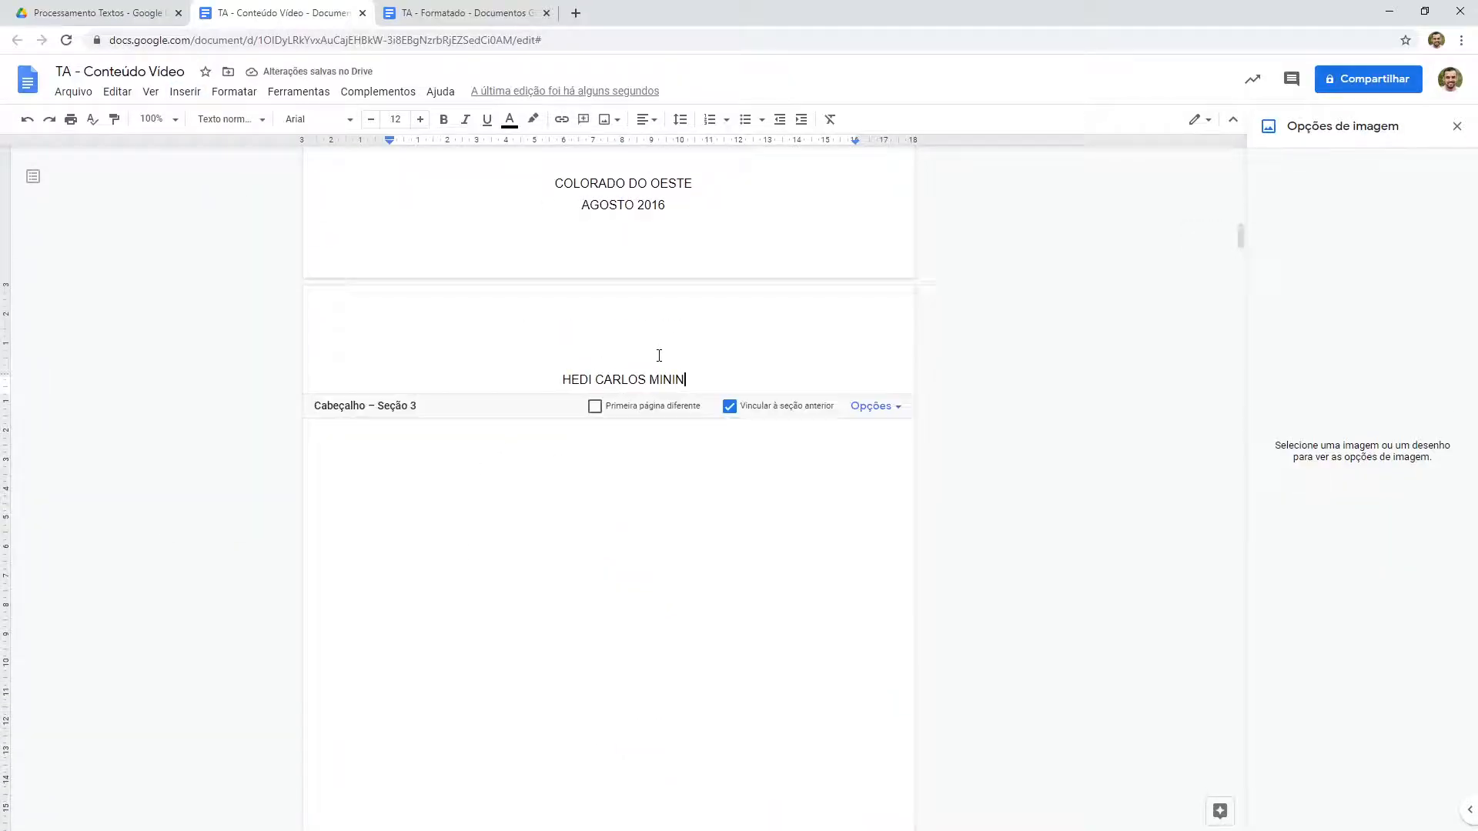
click(768, 408)
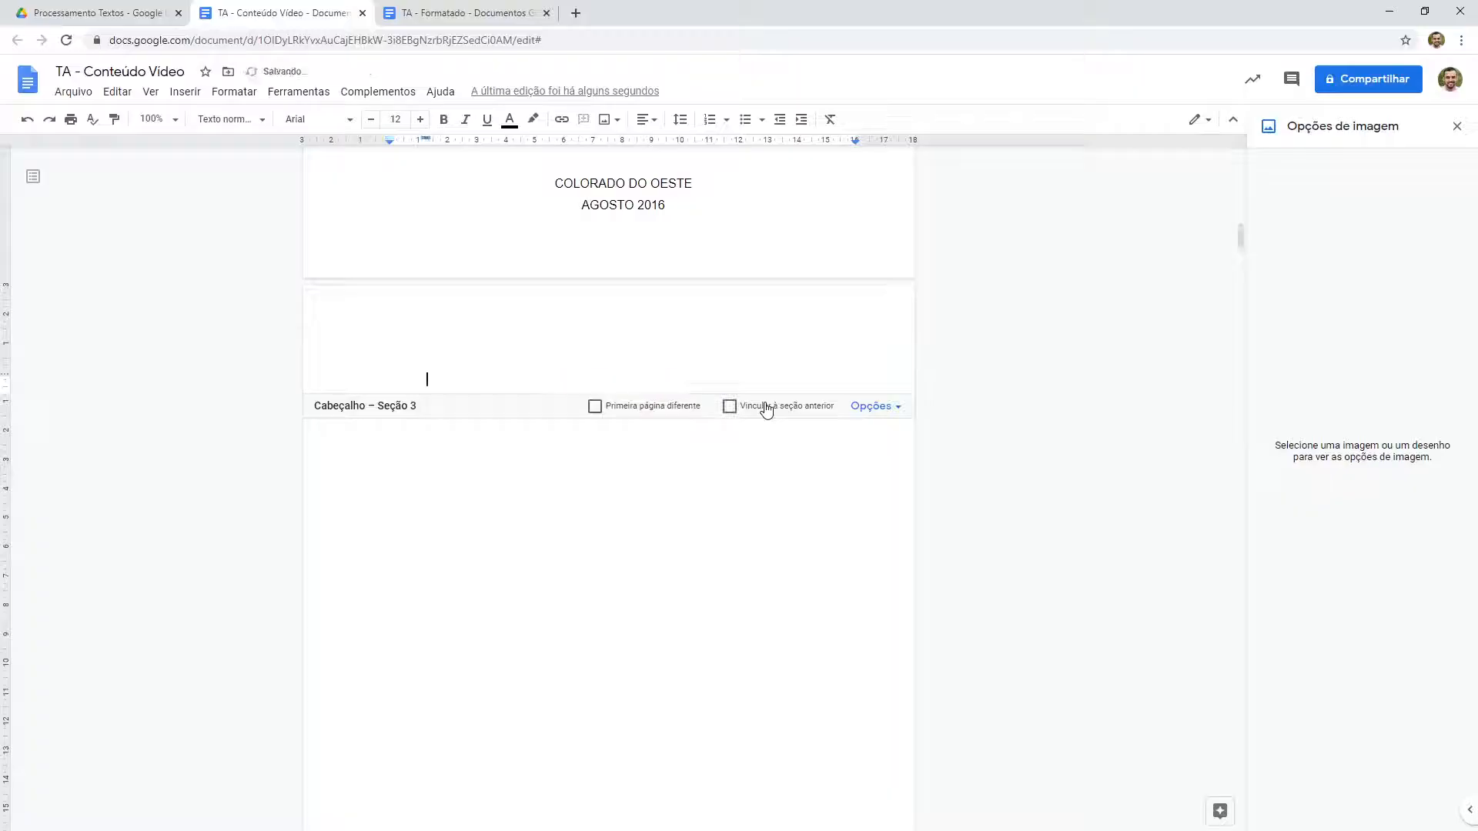
click(185, 92)
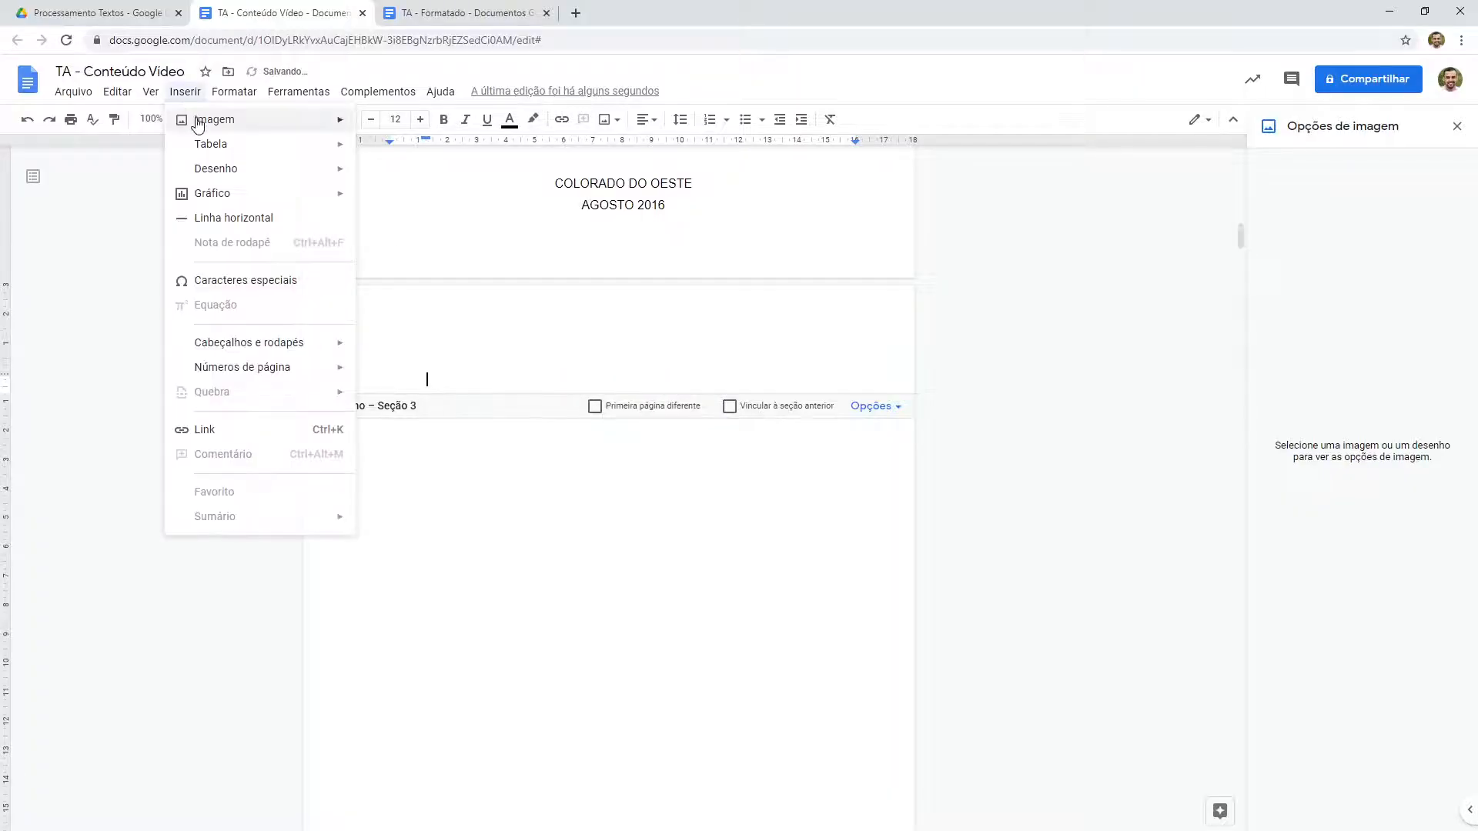
Step: Upload ifro_campus.png into the Section 3 header, set its height to 1.75 cm and centre it
mouse_move(208, 119)
click(370, 124)
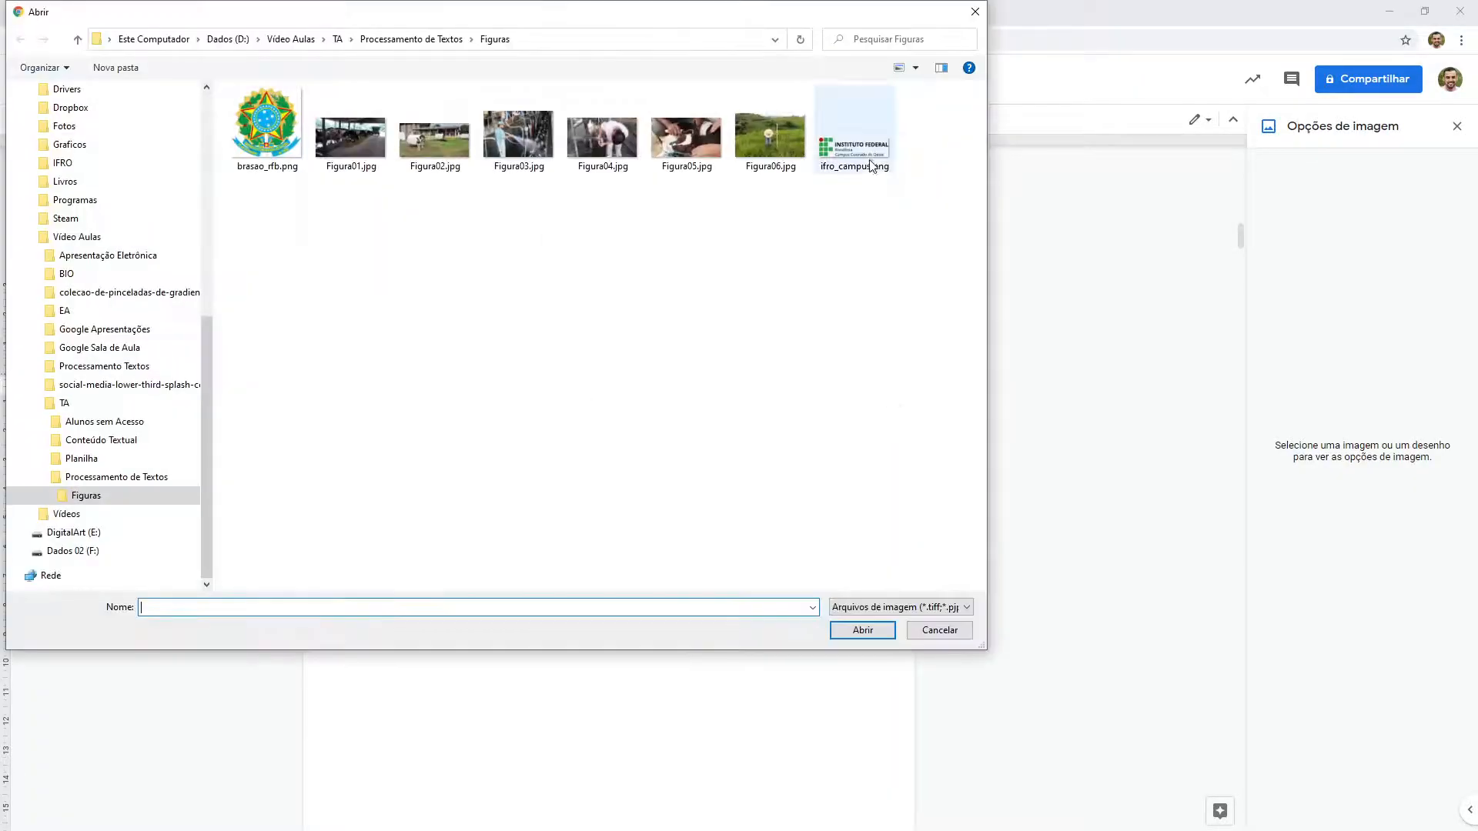
double_click(872, 161)
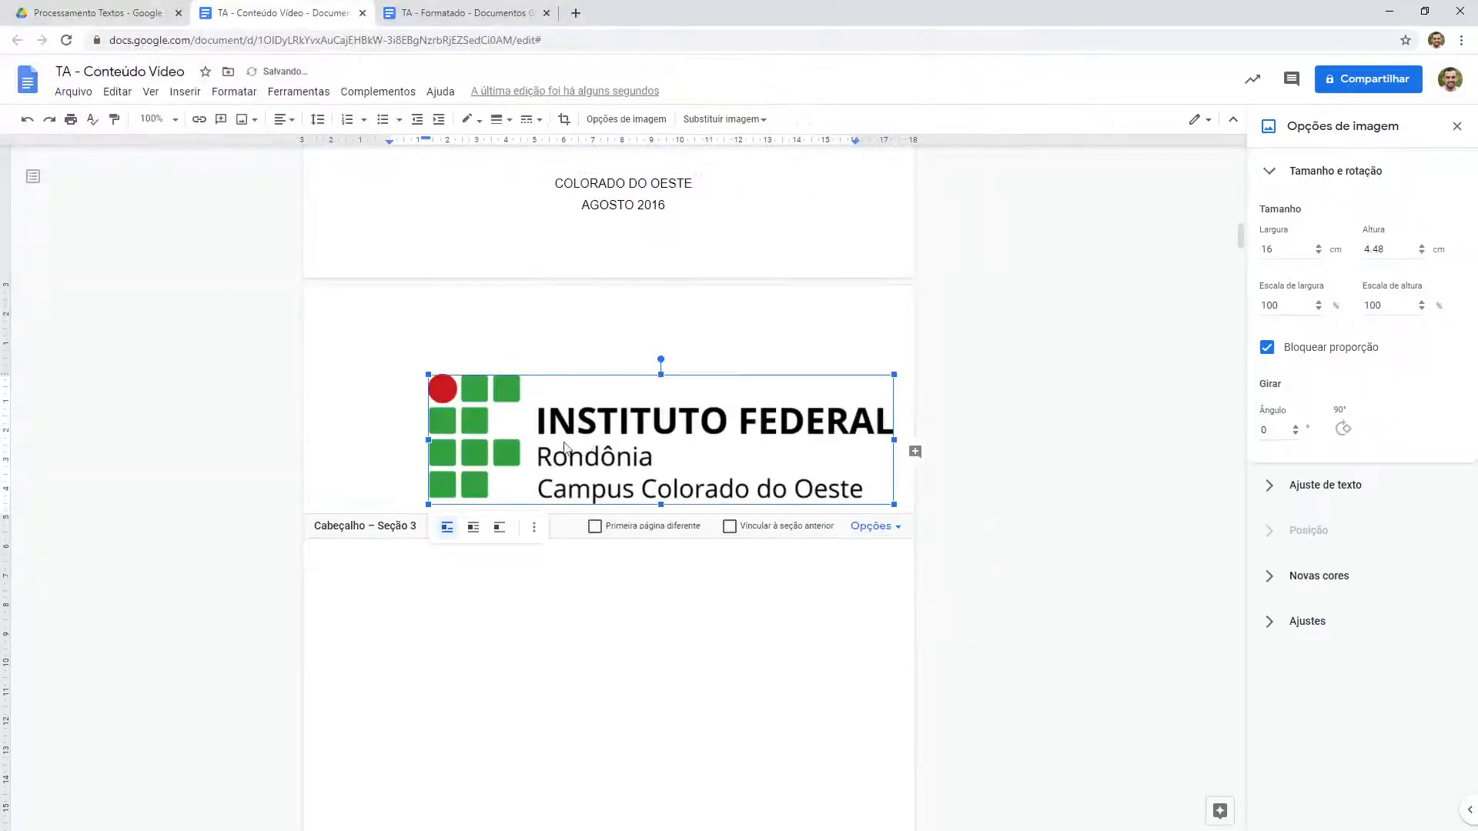
click(1380, 249)
text(1.75)
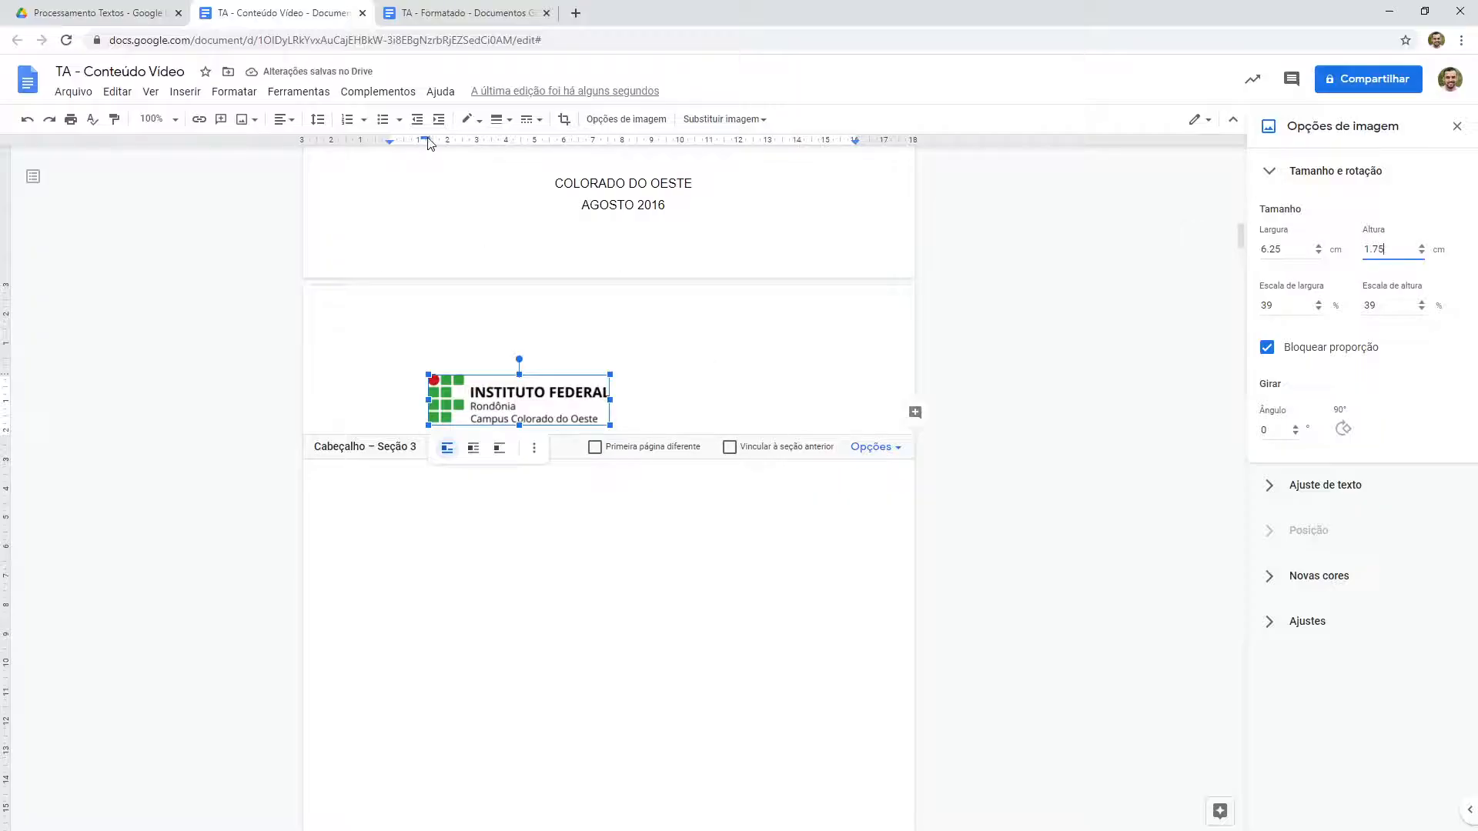
drag(423, 142, 391, 143)
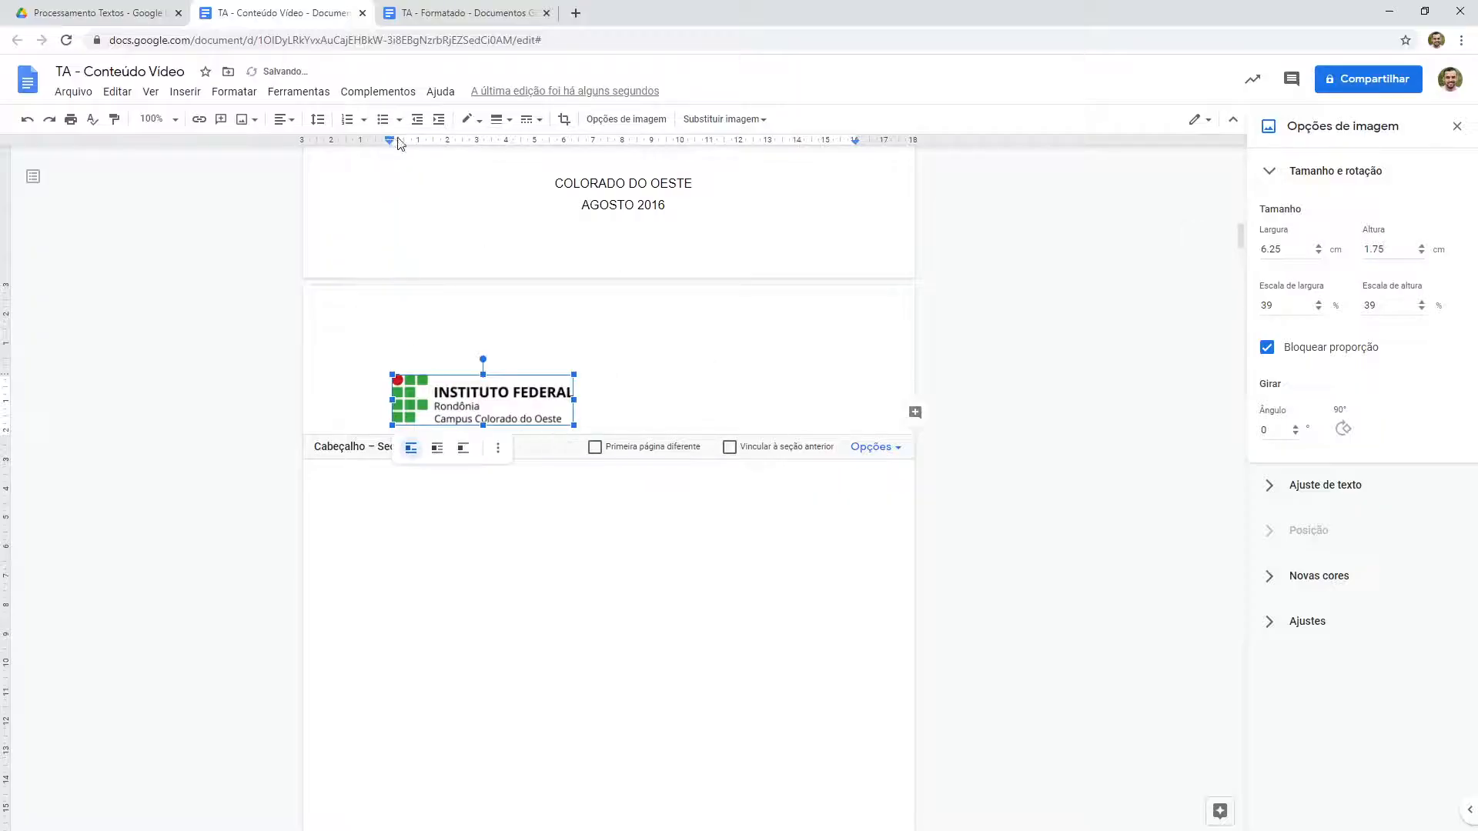
click(282, 120)
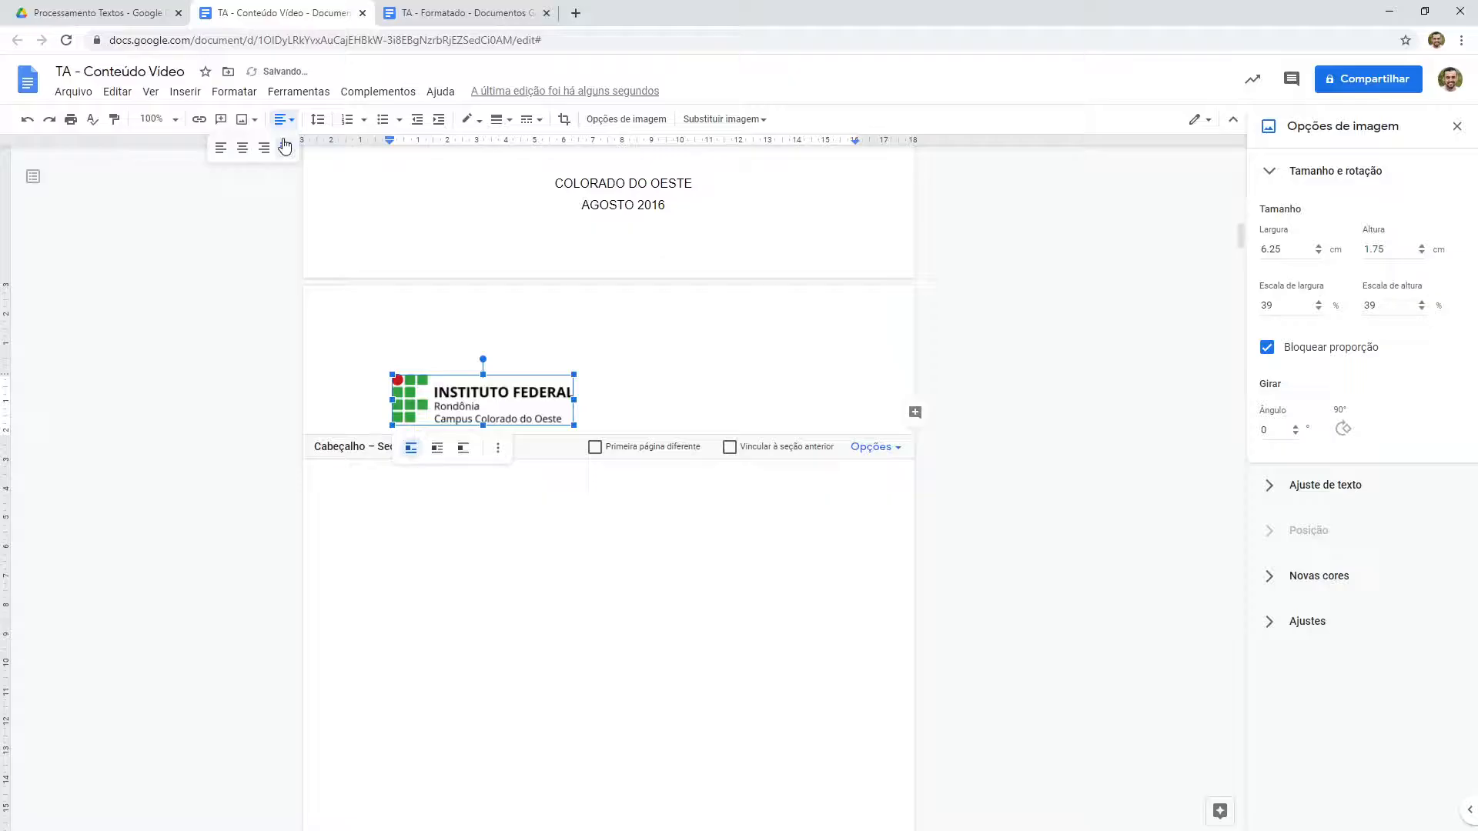
click(243, 148)
click(699, 333)
click(469, 12)
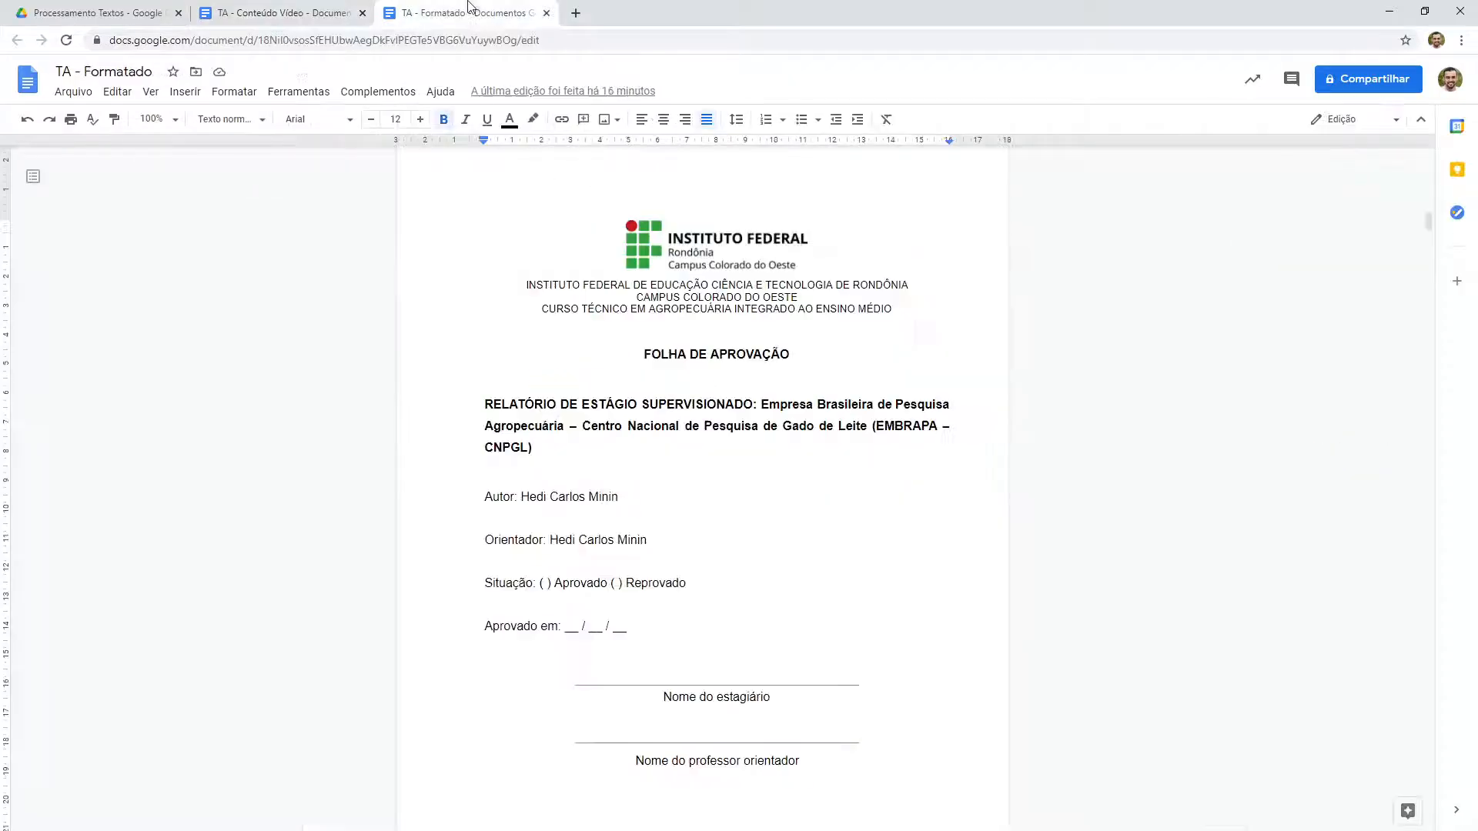
Step: Copy the three institution lines from TA - Formatado and paste them under the header logo
drag(896, 310, 516, 287)
drag(896, 308, 285, 7)
key(ctrl+c)
click(285, 7)
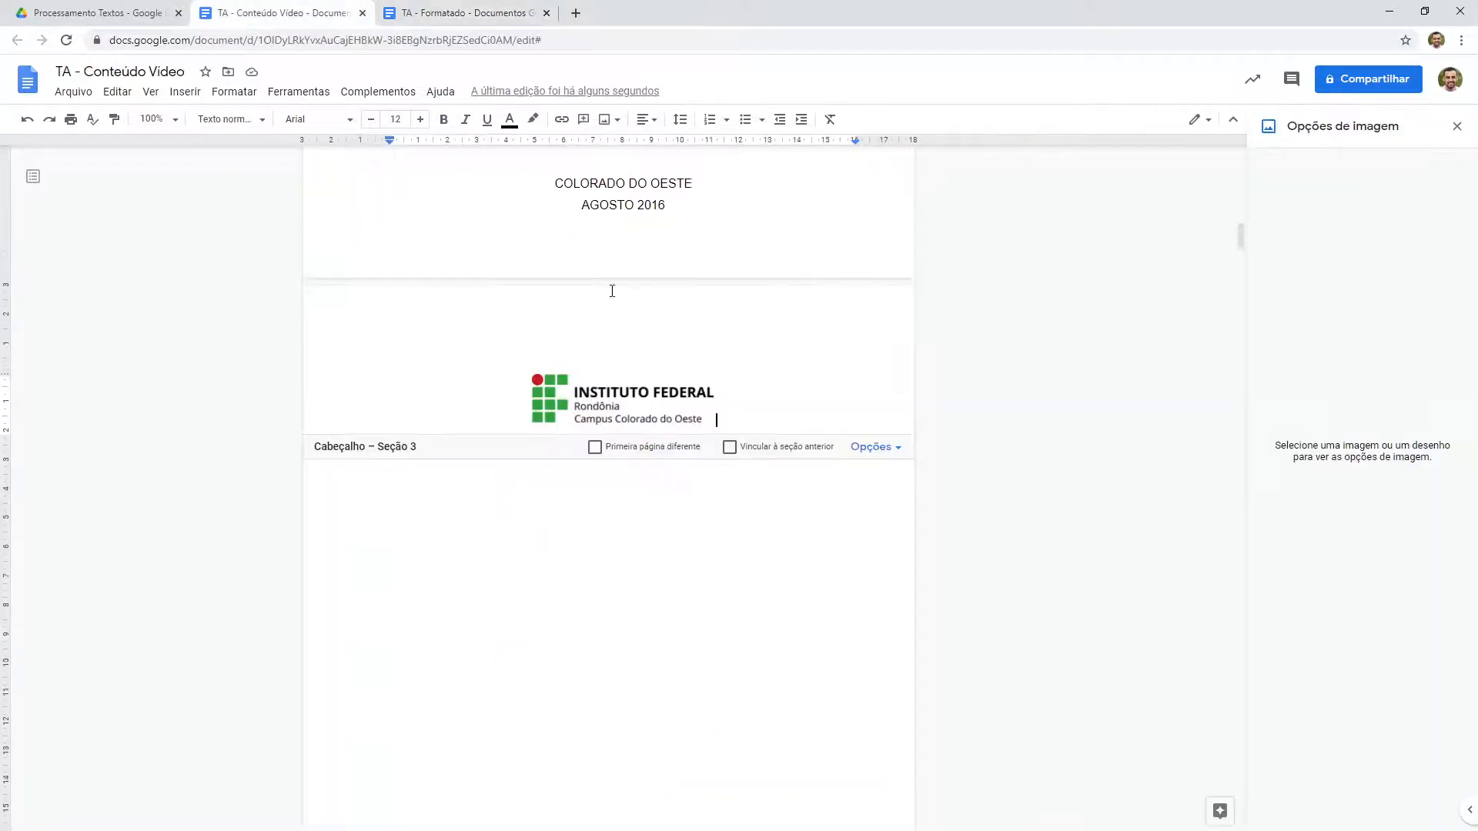
key(ctrl+v)
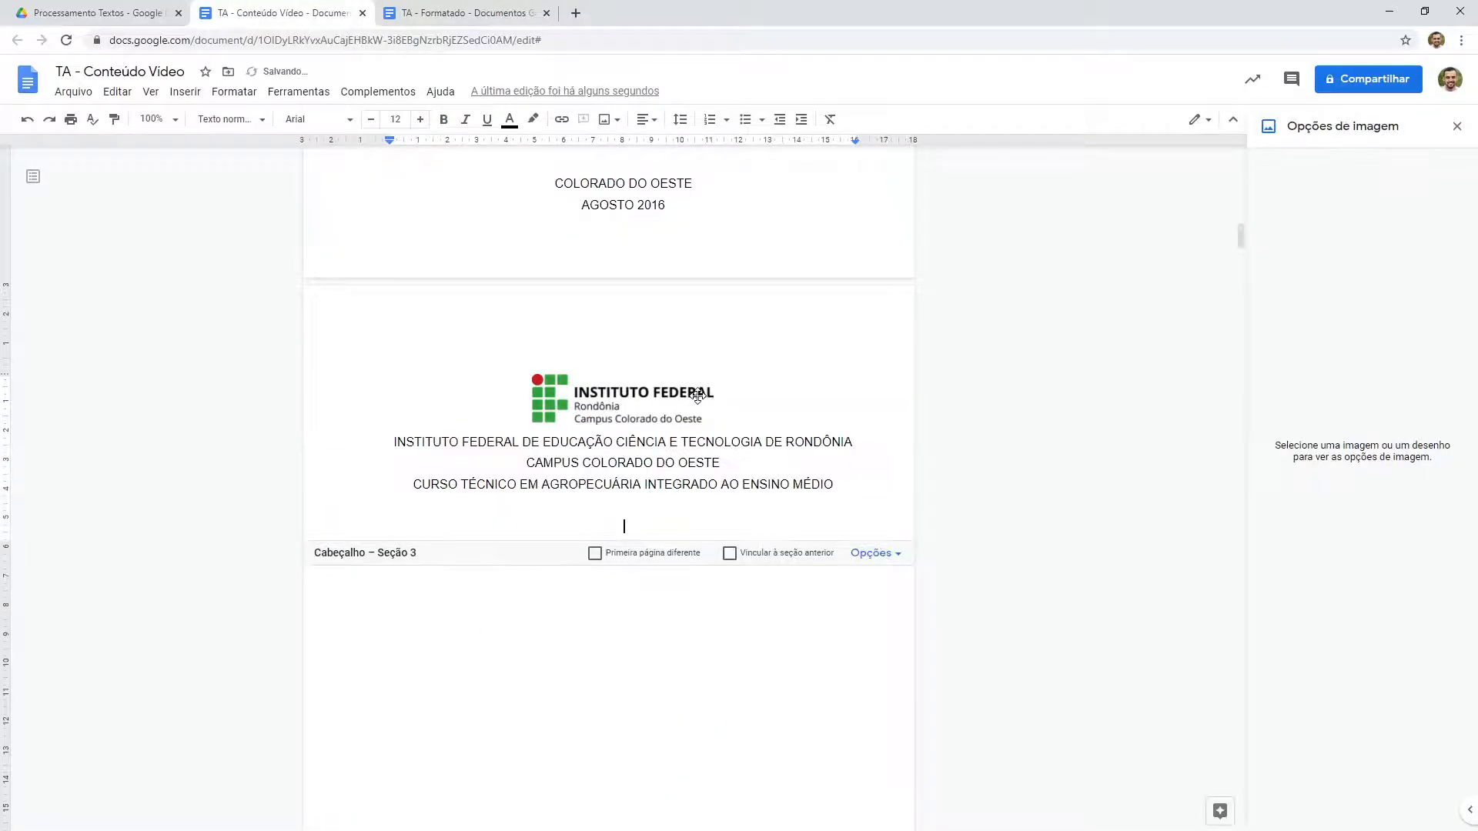
key(BackSpace)
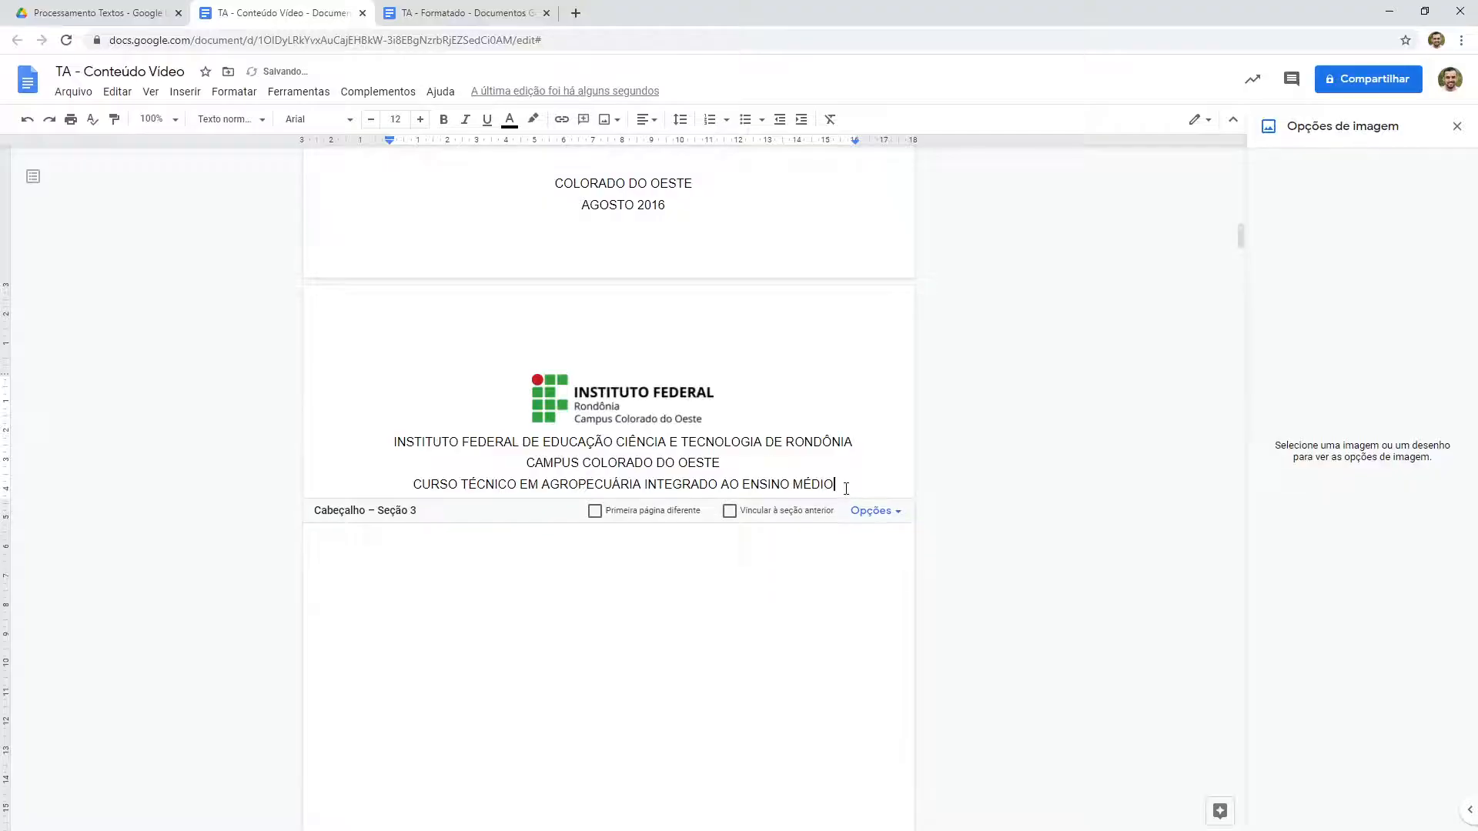
Step: Centre the three header lines at 10 pt with single line spacing
drag(845, 486, 357, 450)
click(645, 119)
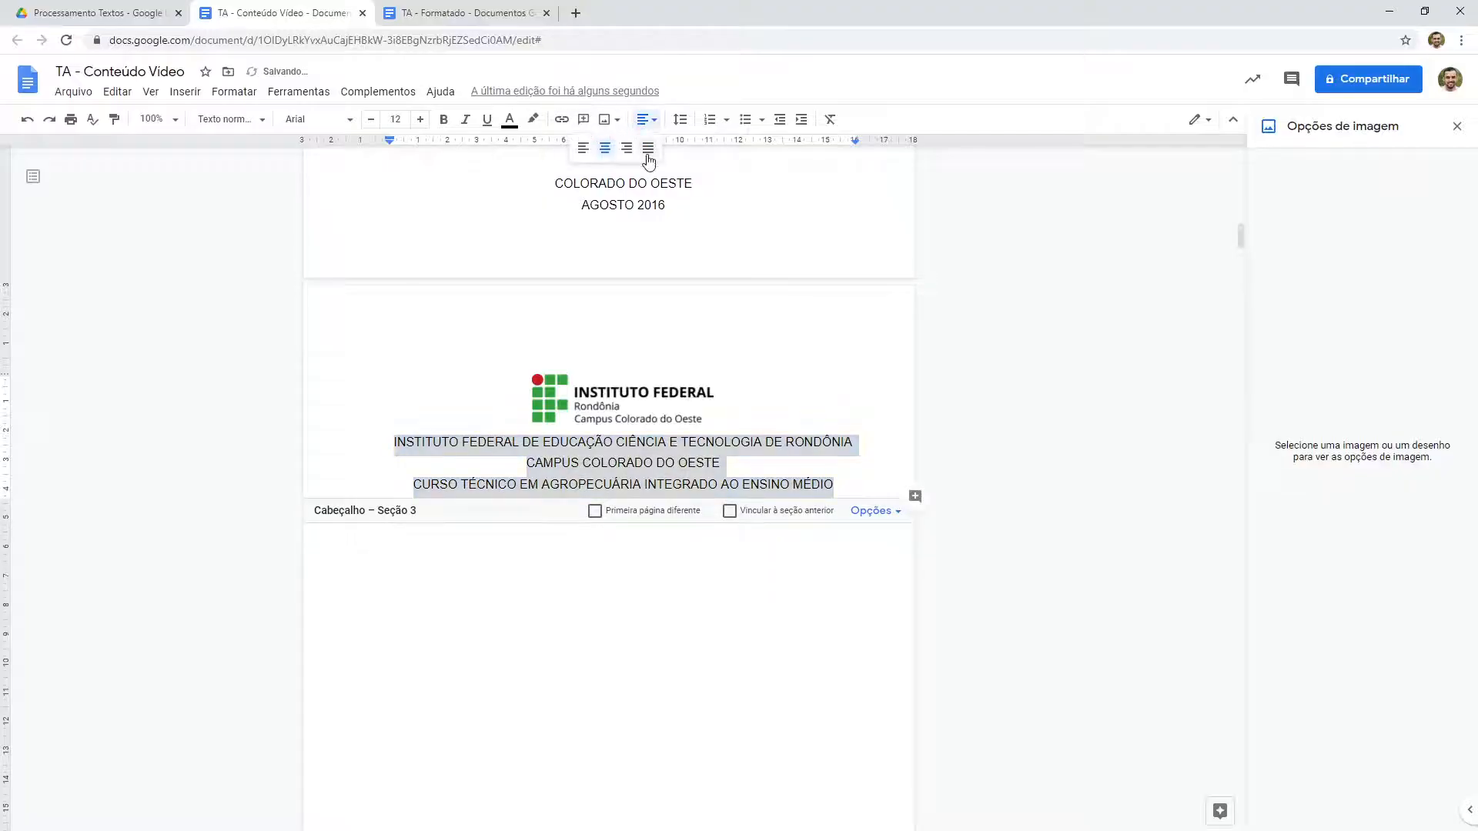
click(371, 120)
click(371, 119)
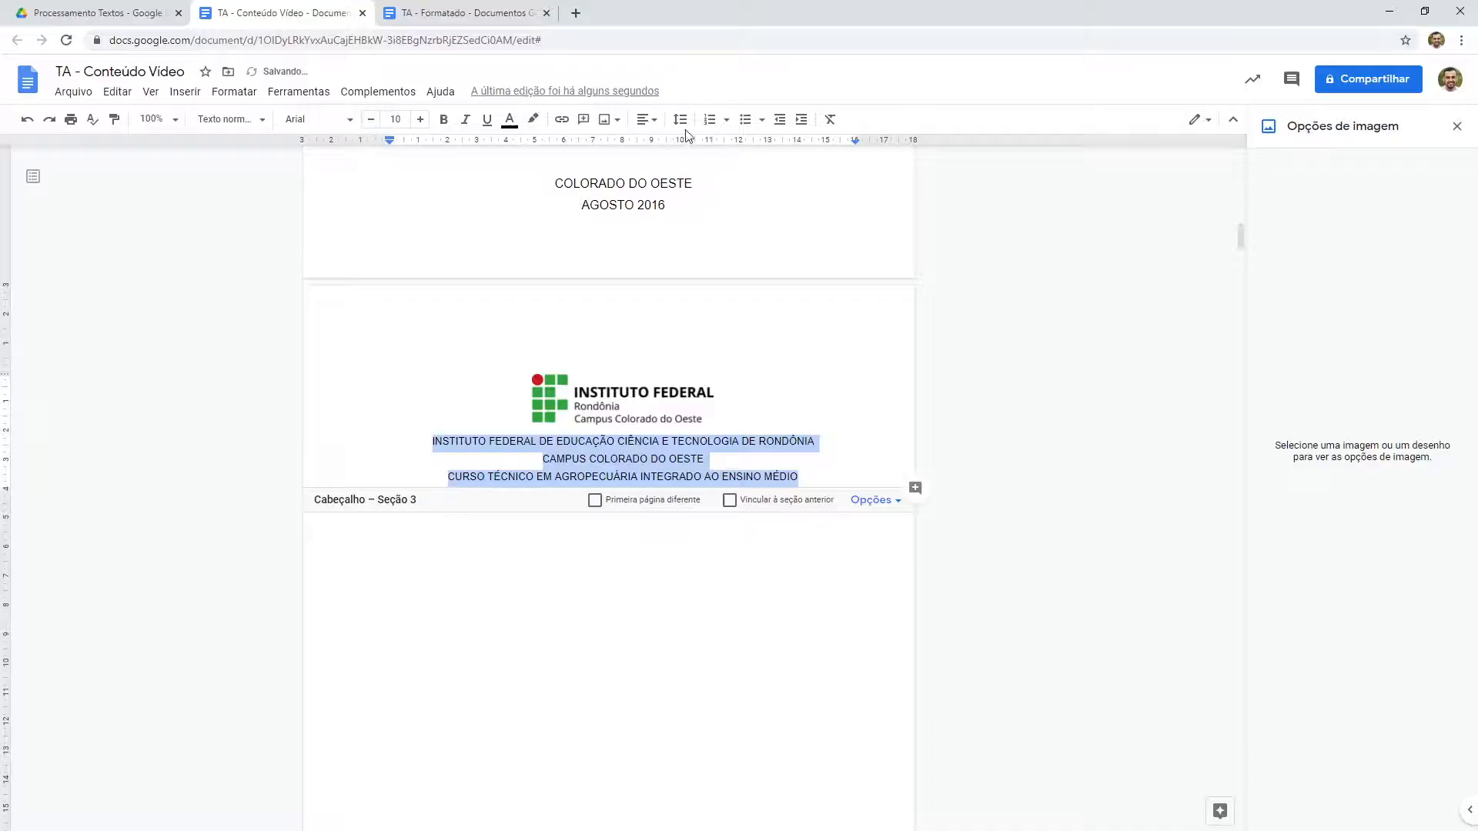
click(680, 120)
click(697, 147)
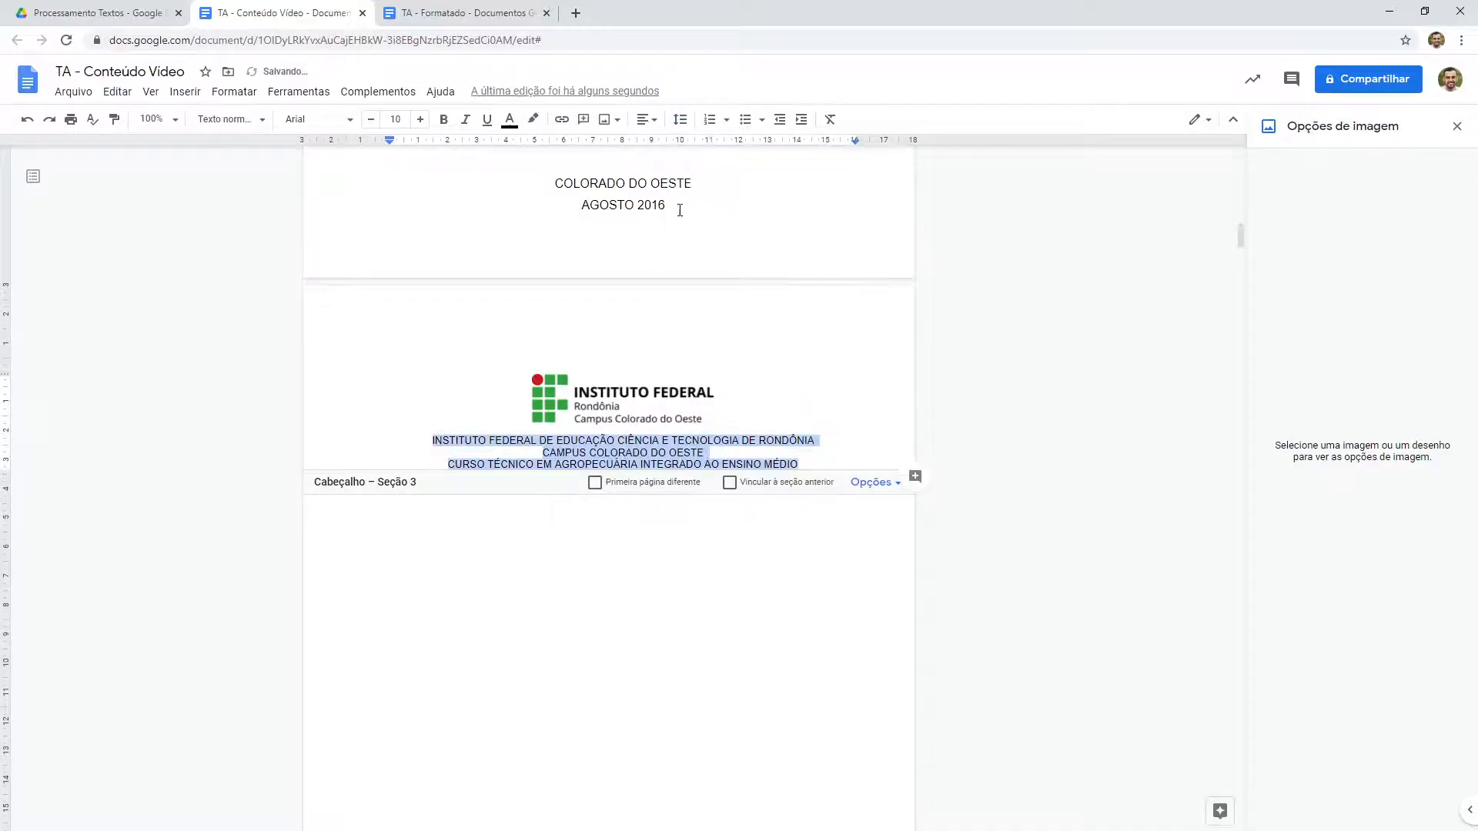
click(606, 440)
scroll(606, 439, down, 7)
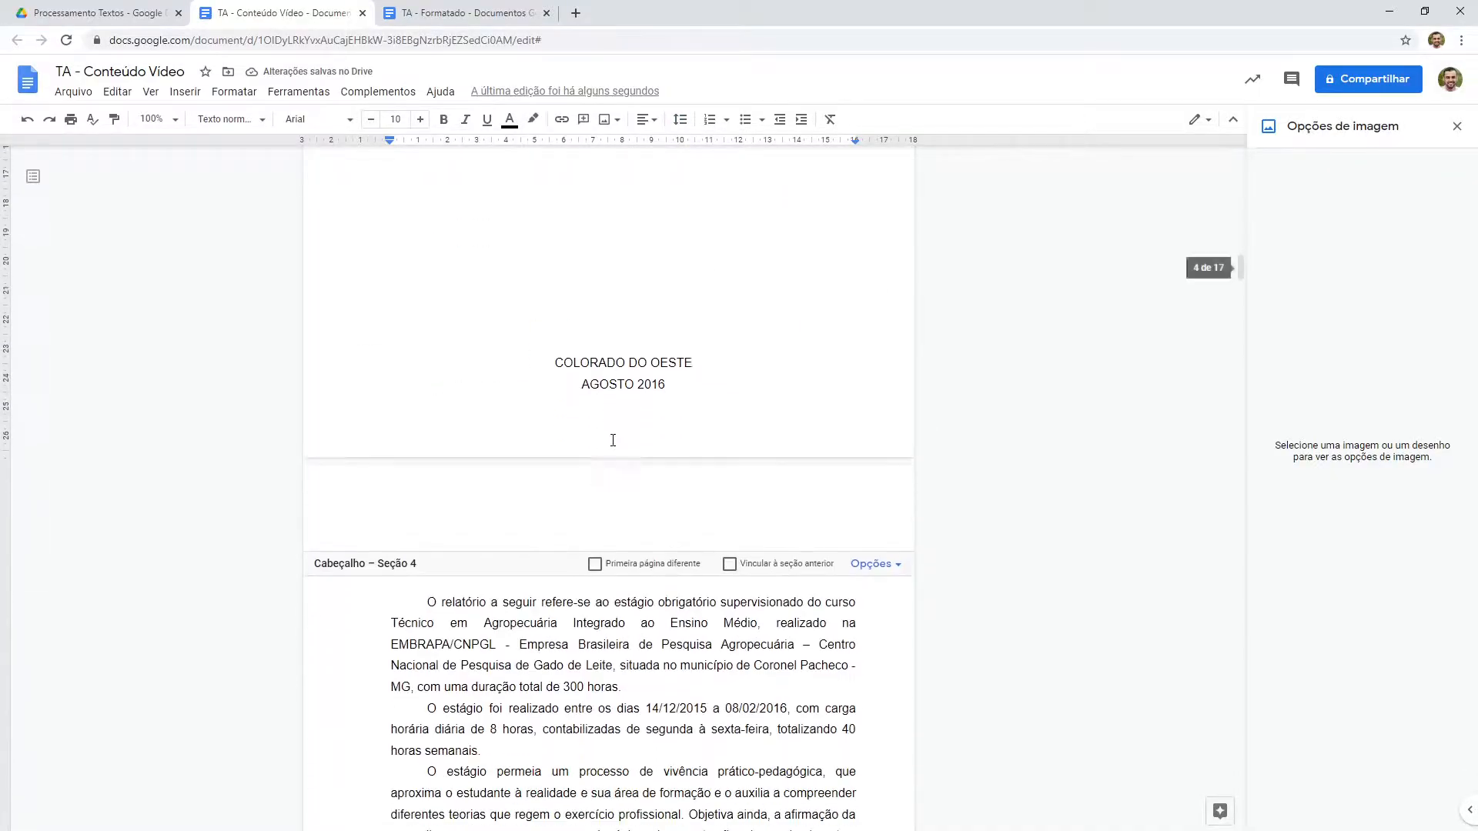
Step: Unlink the Section 3 footer and paste COLORADO DO OESTE and 2016, removing AGOSTO
click(692, 390)
key(ctrl+a)
key(ctrl+c)
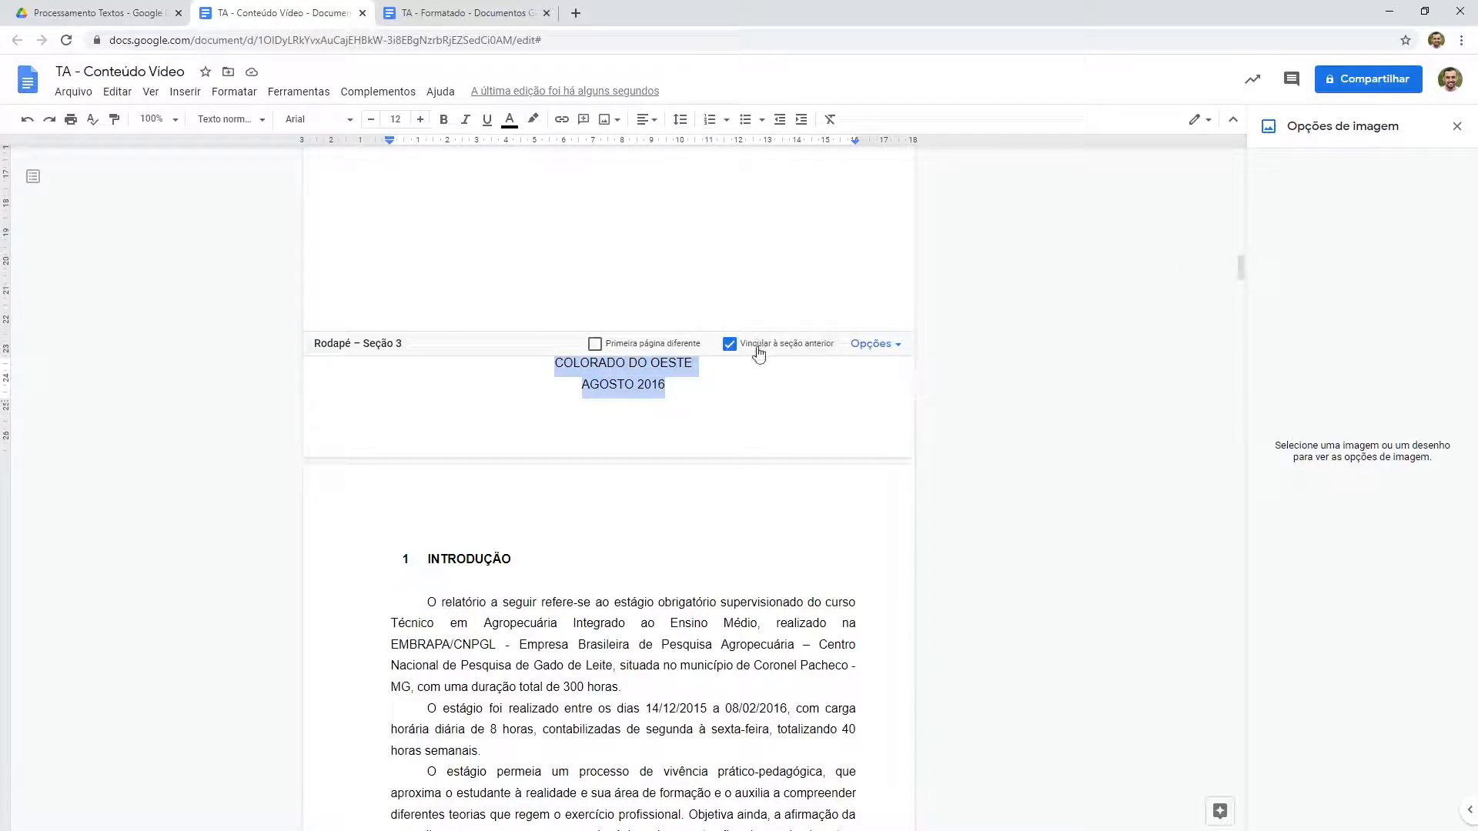
click(730, 345)
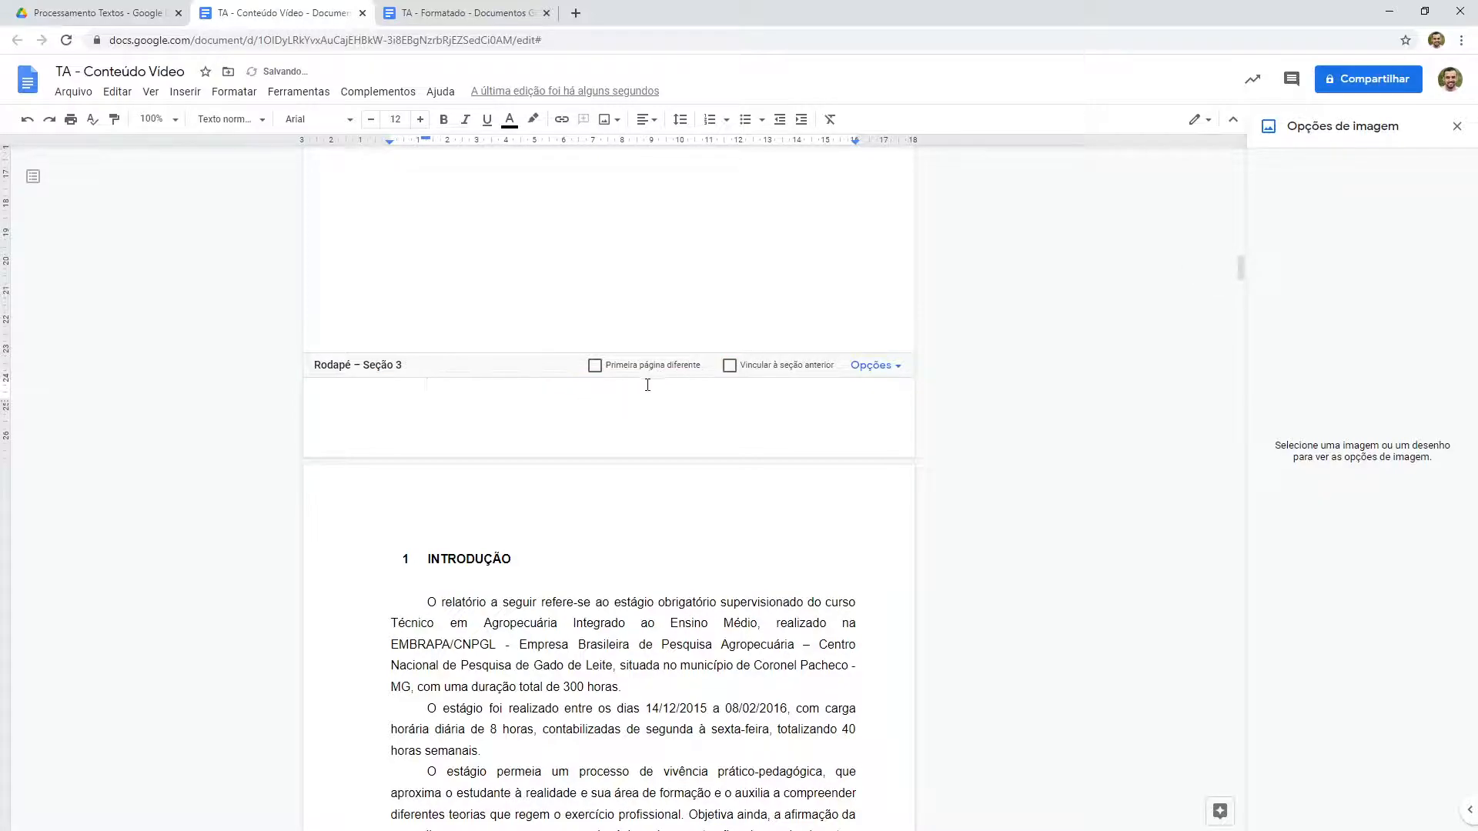
key(ctrl+v)
double_click(453, 342)
key(BackSpace)
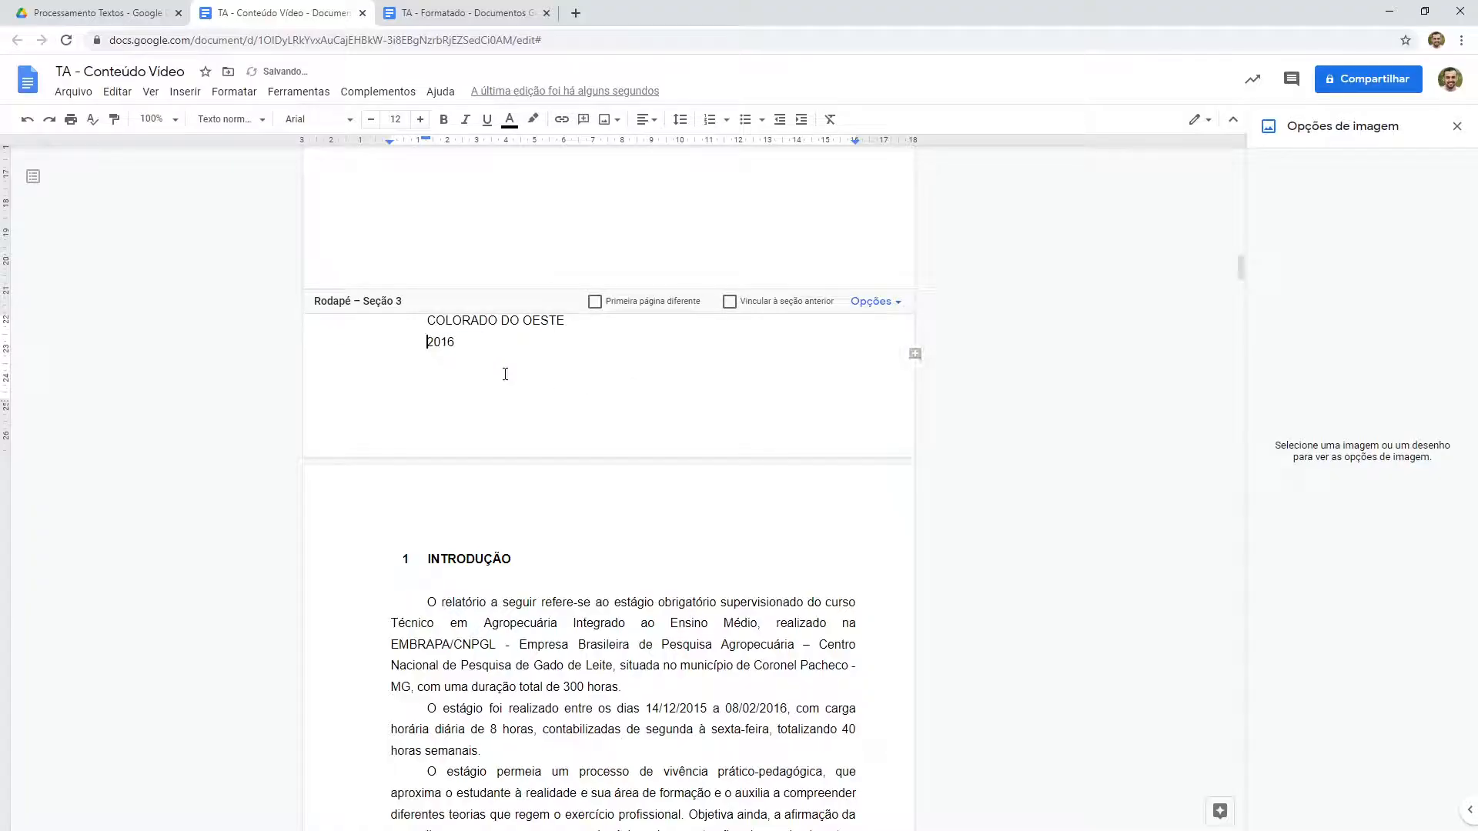
key(BackSpace)
key(BackSpace)
Step: Centre both footer lines and return to the page body
drag(473, 389, 399, 366)
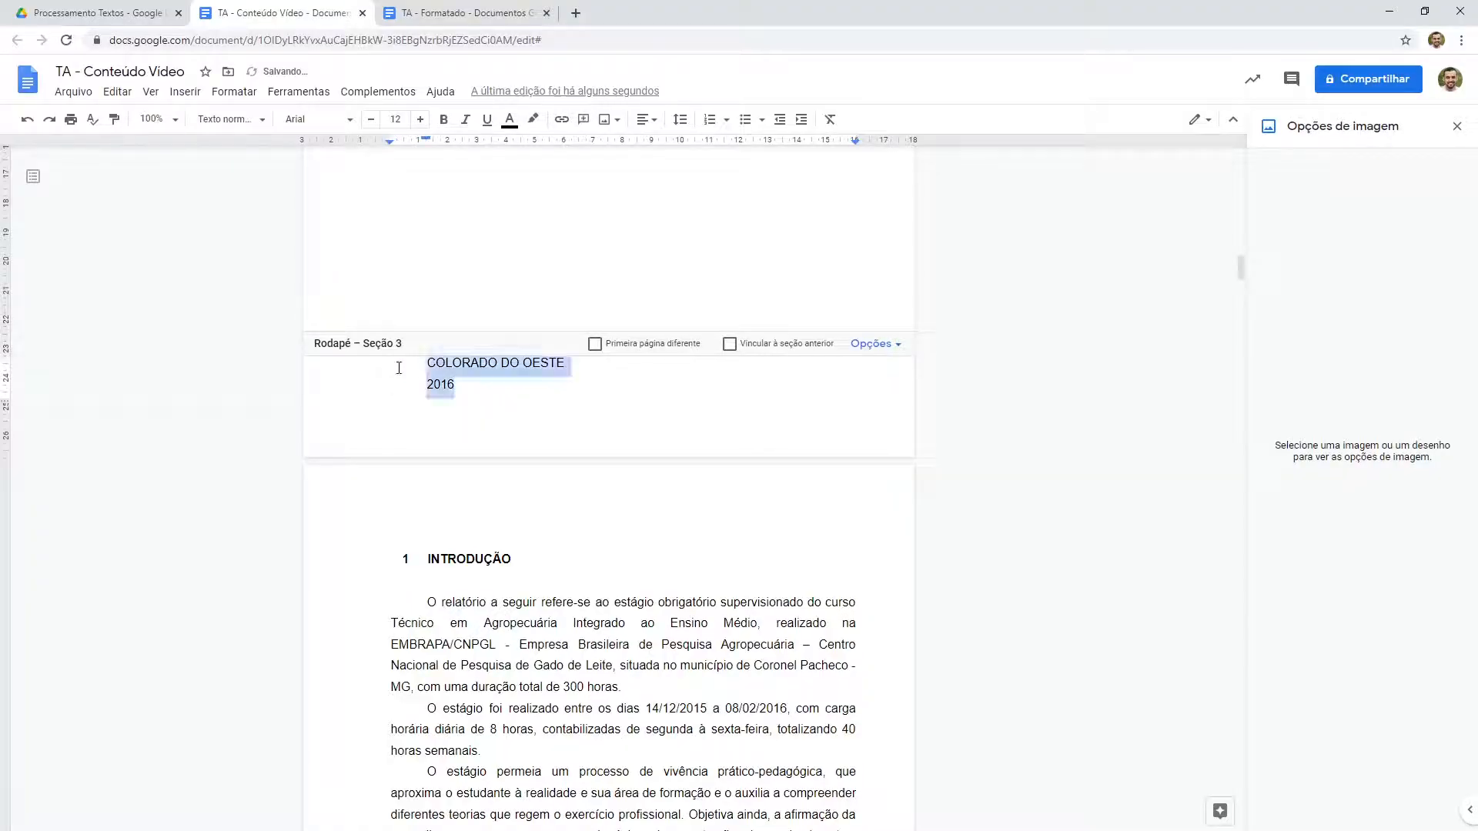
click(643, 120)
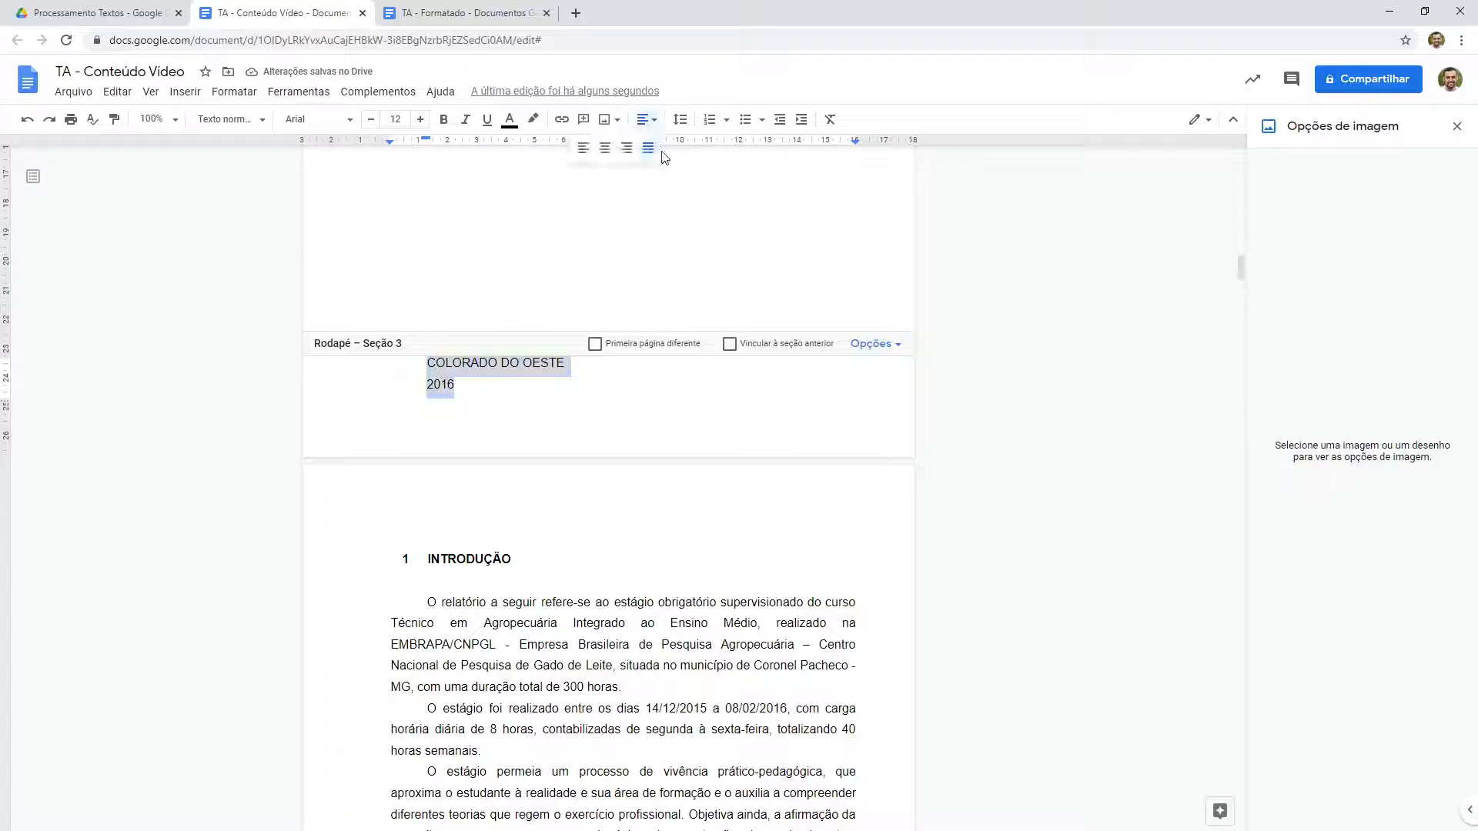
click(606, 150)
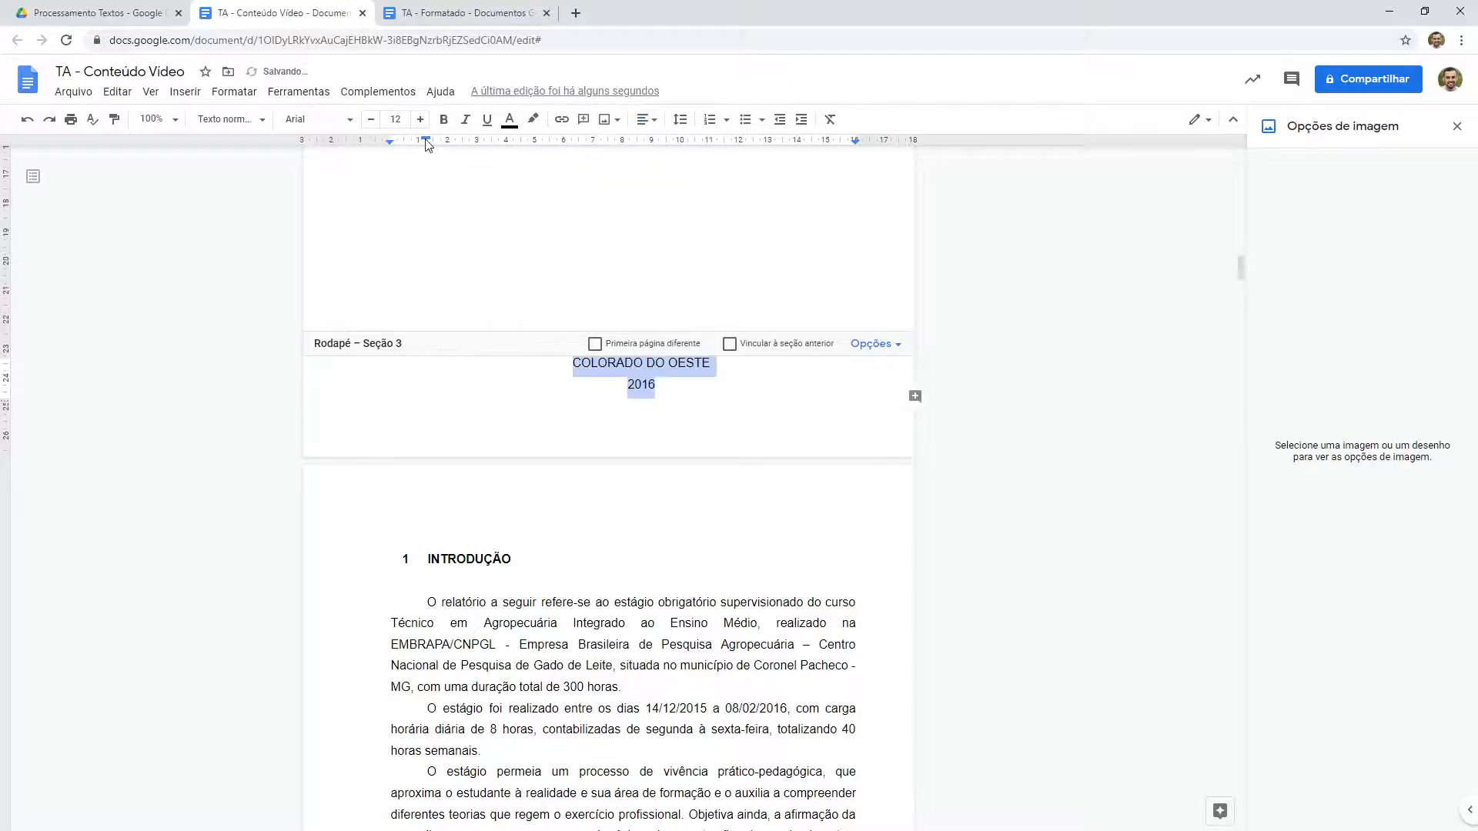
drag(426, 141, 389, 143)
click(641, 390)
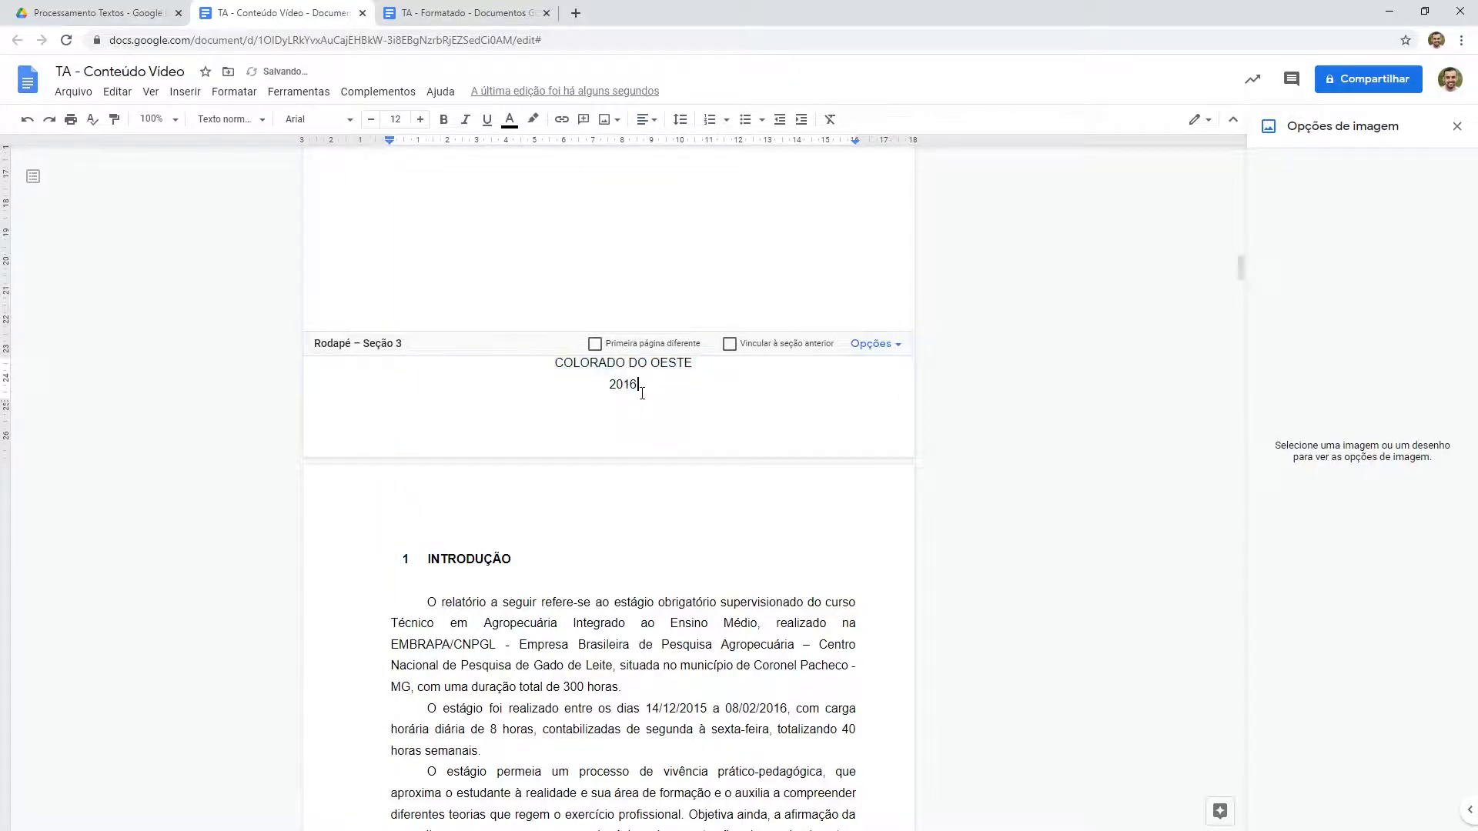
scroll(640, 293, up, 7)
double_click(595, 374)
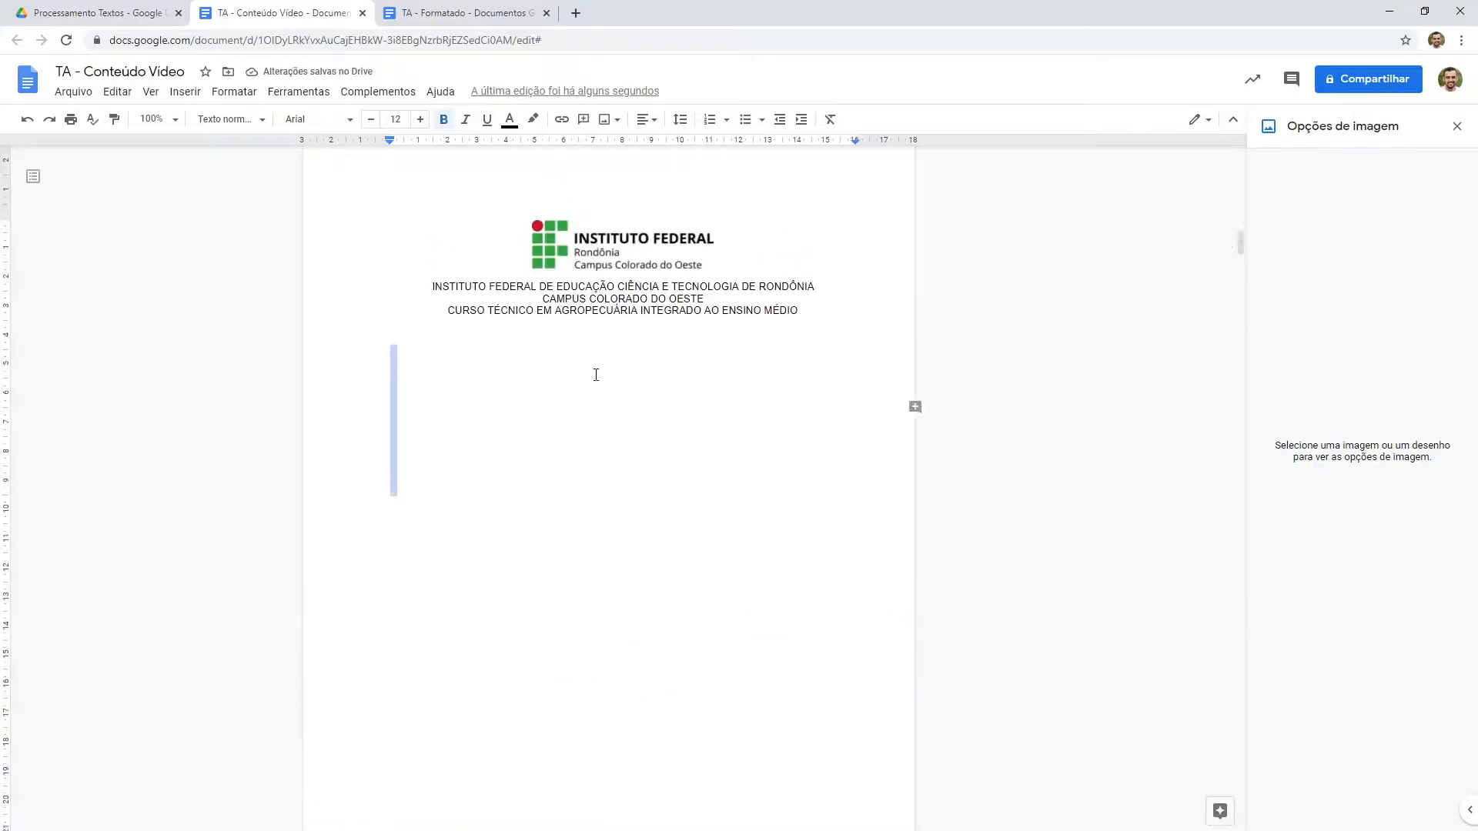
Step: Open TA - Formatado and select its FOLHA DE APROVAÇÃO title
scroll(596, 375, down, 4)
click(595, 375)
scroll(596, 374, up, 3)
click(497, 8)
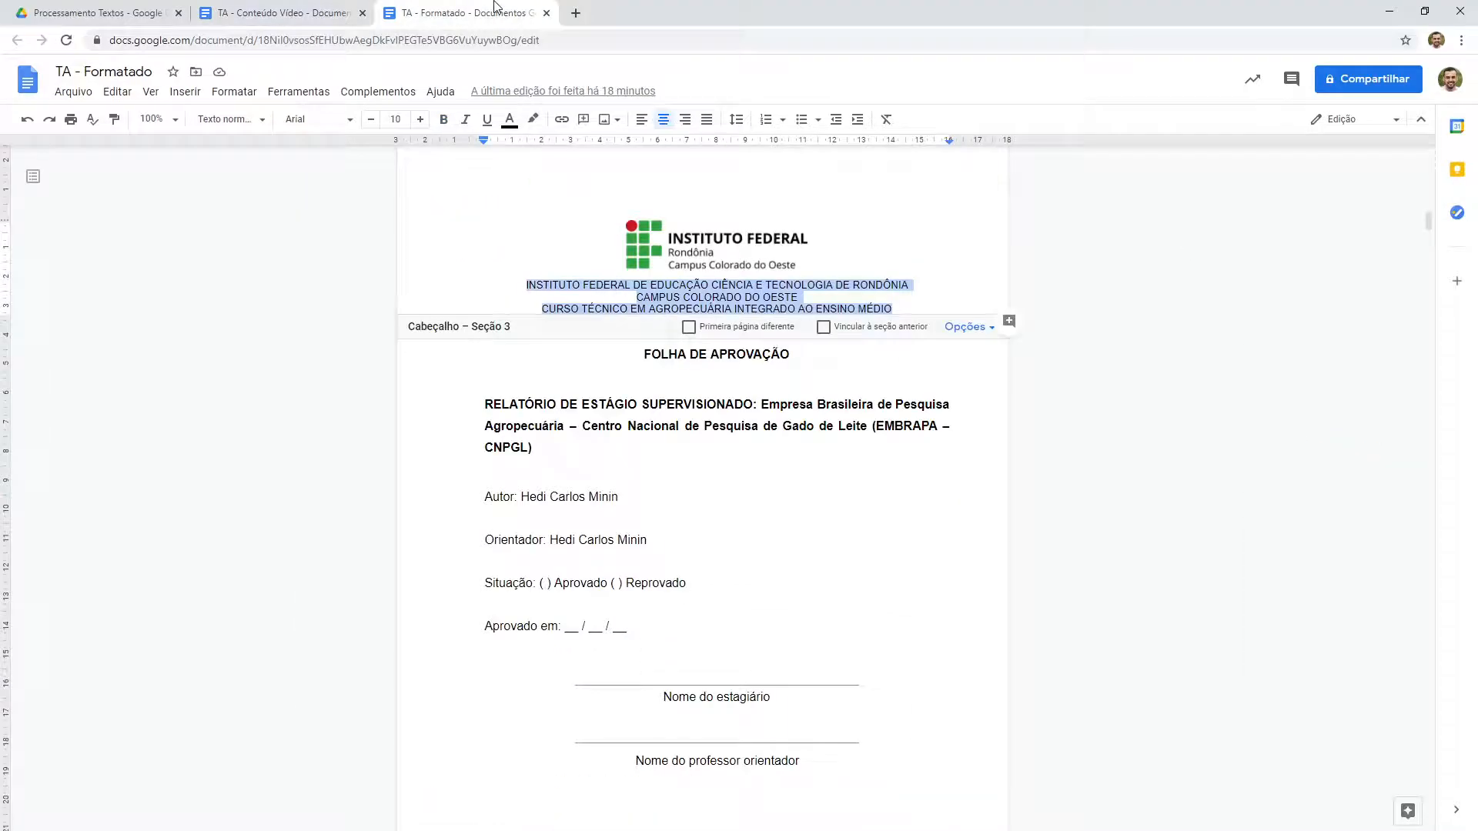
click(617, 469)
triple_click(702, 361)
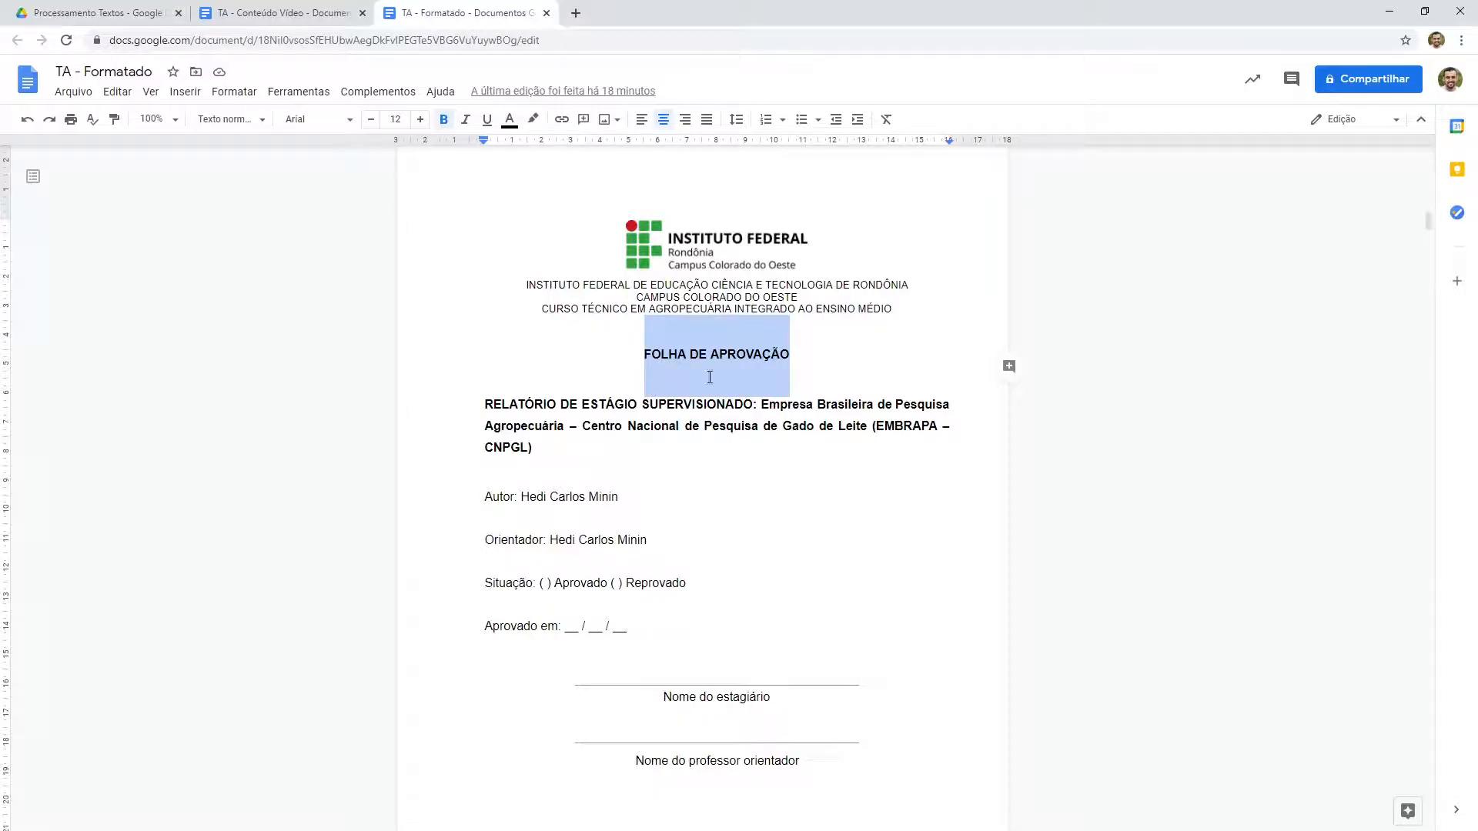
Step: Copy the FOLHA DE APROVAÇÃO heading from TA - Formatado into the TA - Conteúdo Vídeo document
click(743, 364)
drag(799, 361, 617, 357)
key(ctrl+c)
click(291, 9)
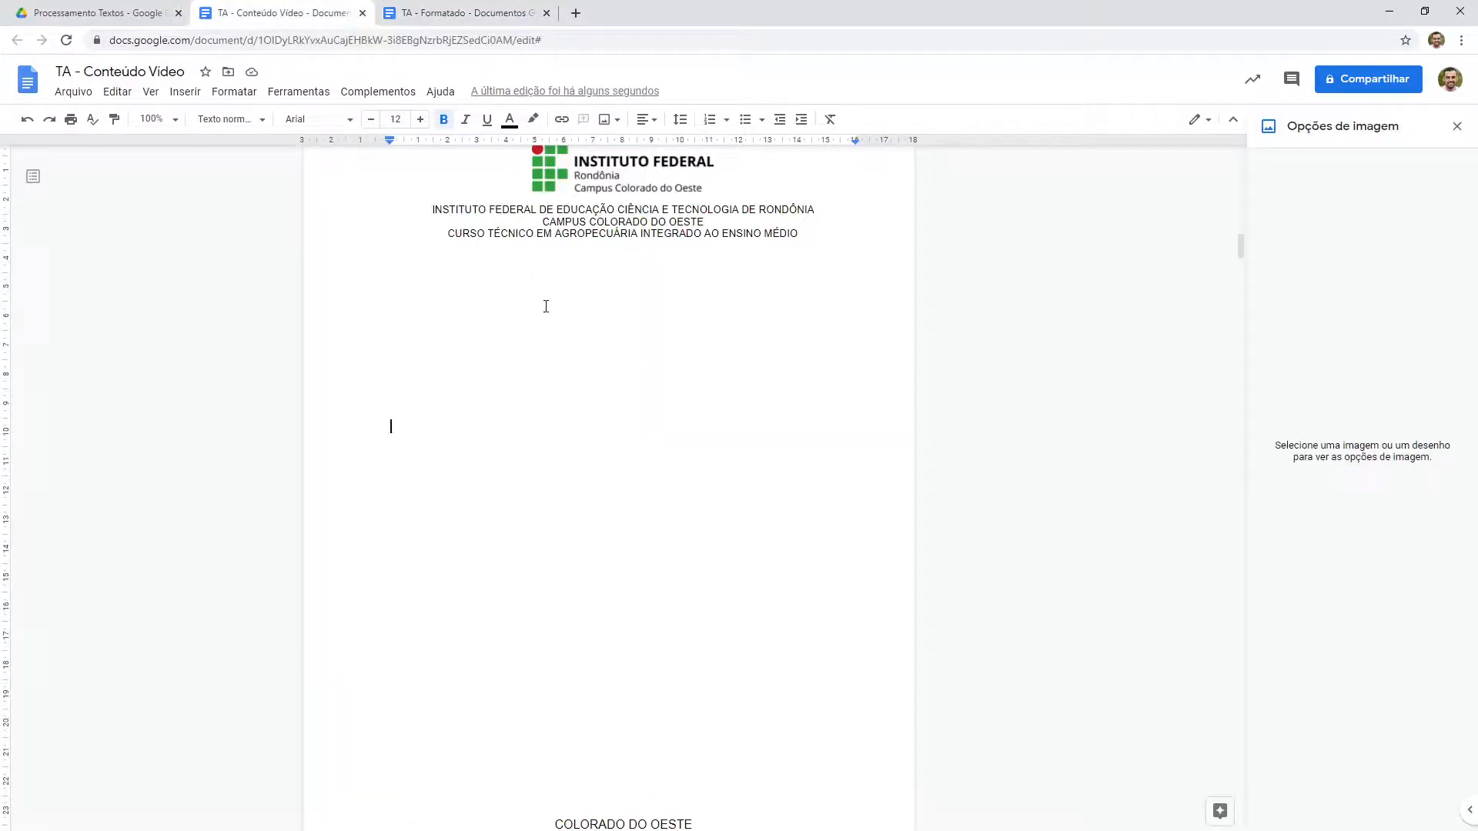
Step: Paste the FOLHA DE APROVAÇÃO heading, remove its first-line indent, and make it centred and bold
click(635, 249)
key(ctrl+v)
key(shift+Left)
key(shift+Left)
key(shift+Left)
key(shift+Left)
key(shift+Left)
key(shift+Left)
key(shift+Left)
key(shift+Left)
key(shift+Left)
key(shift+Left)
key(shift+Left)
key(shift+Left)
key(shift+Left)
key(shift+Left)
key(shift+Left)
key(shift+Left)
key(shift+Left)
key(shift+Left)
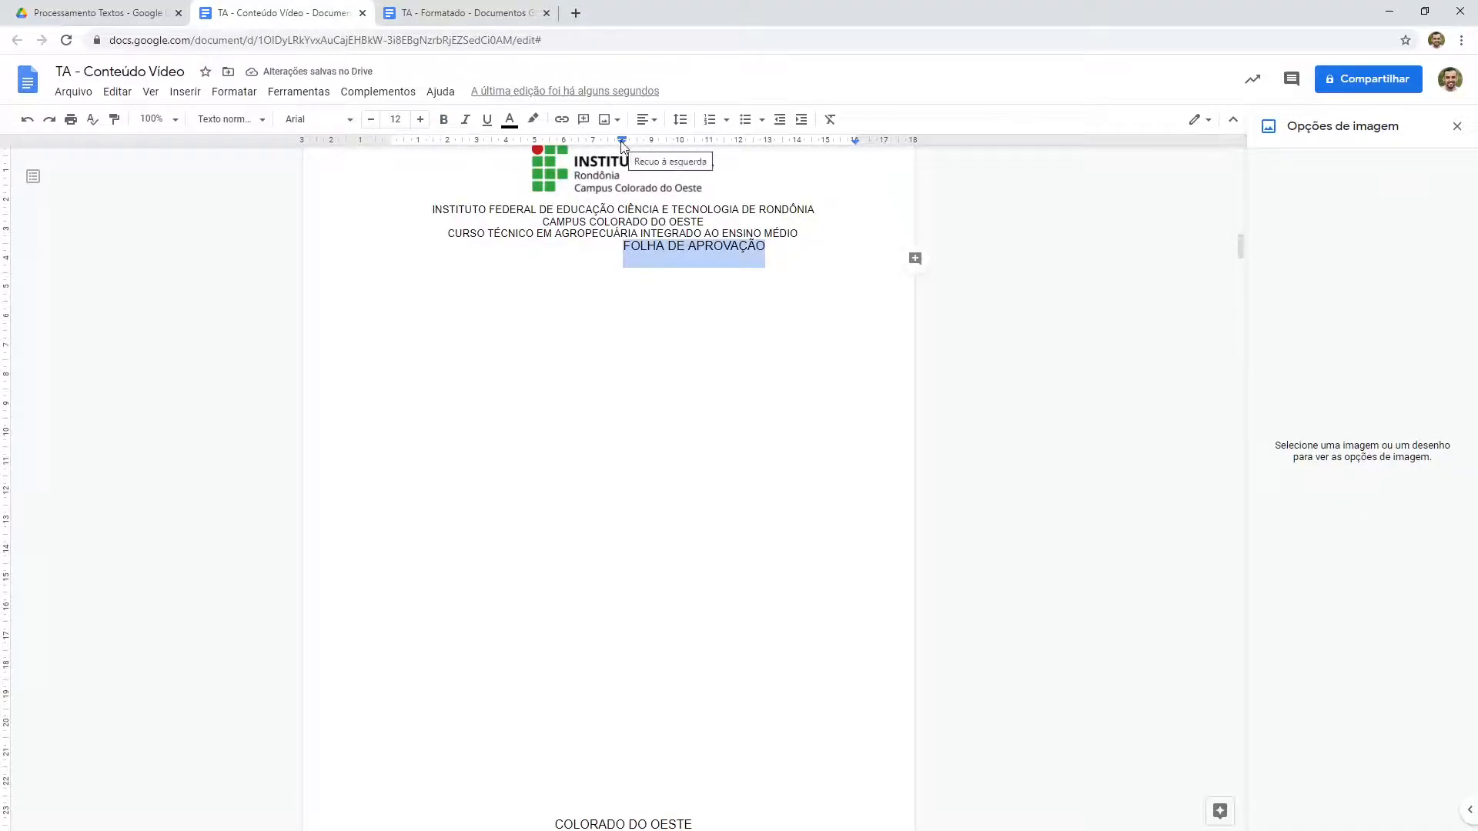
drag(621, 142, 376, 148)
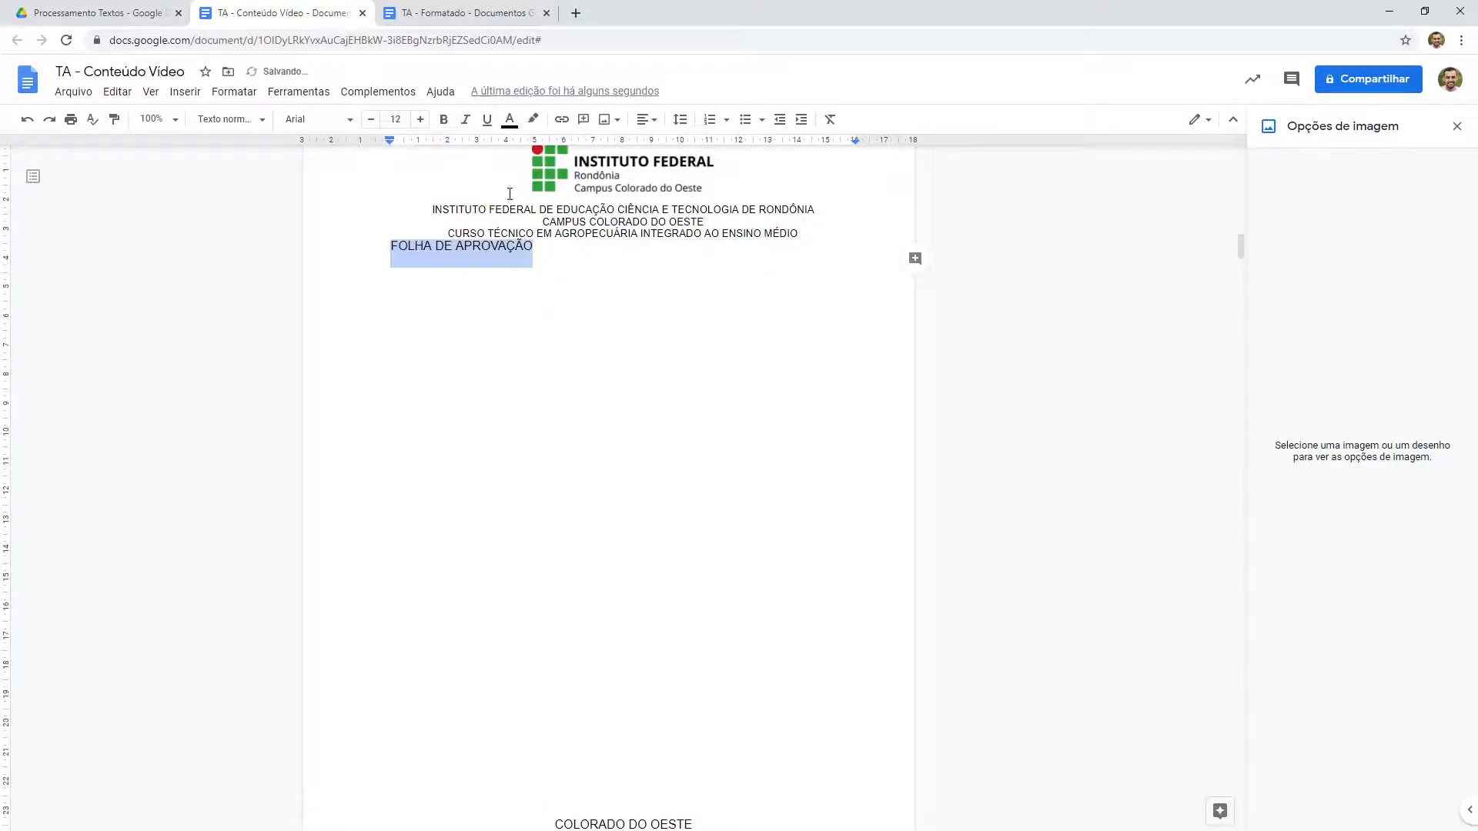
click(649, 123)
click(601, 158)
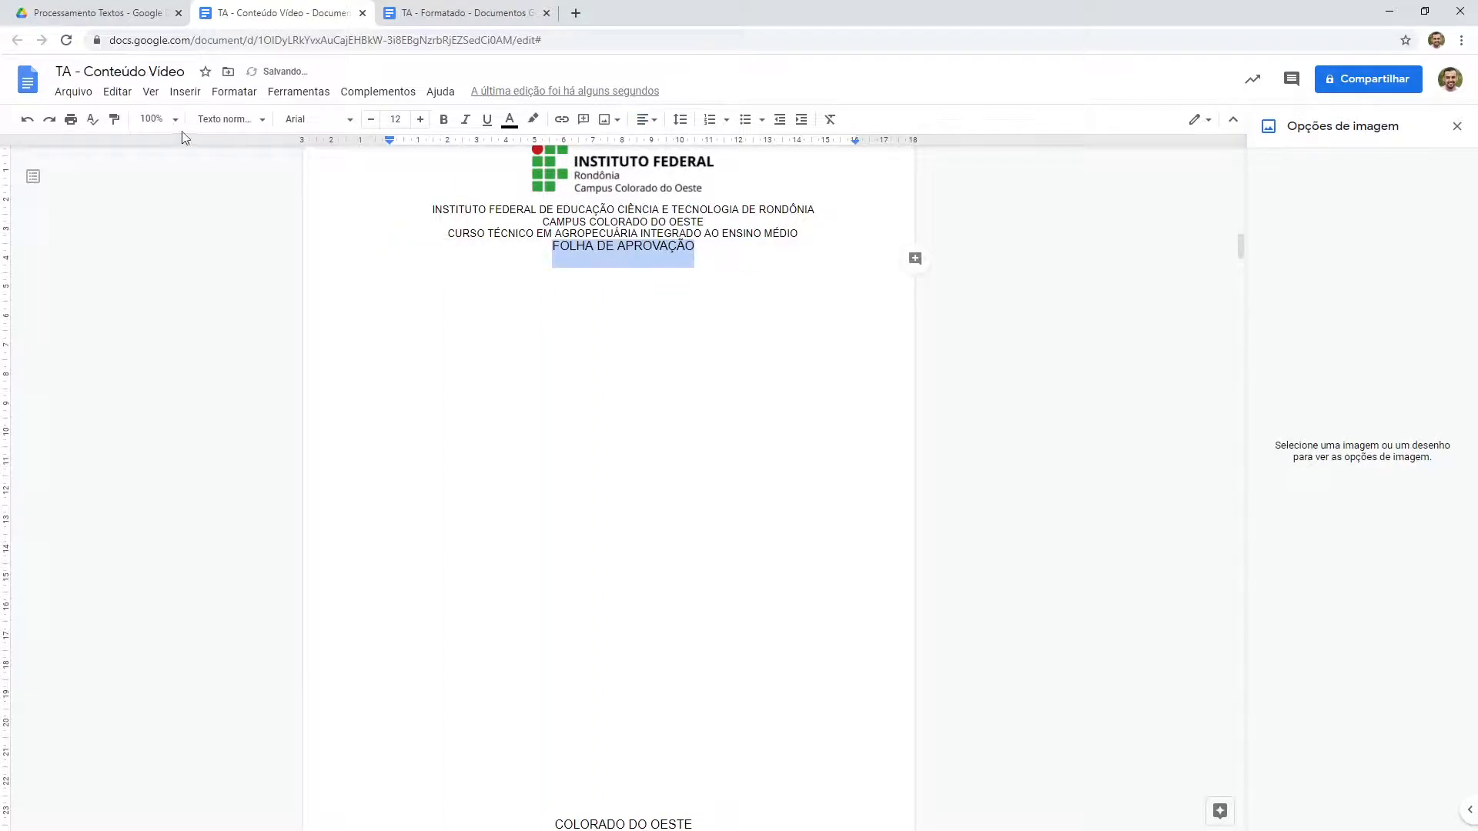
click(444, 120)
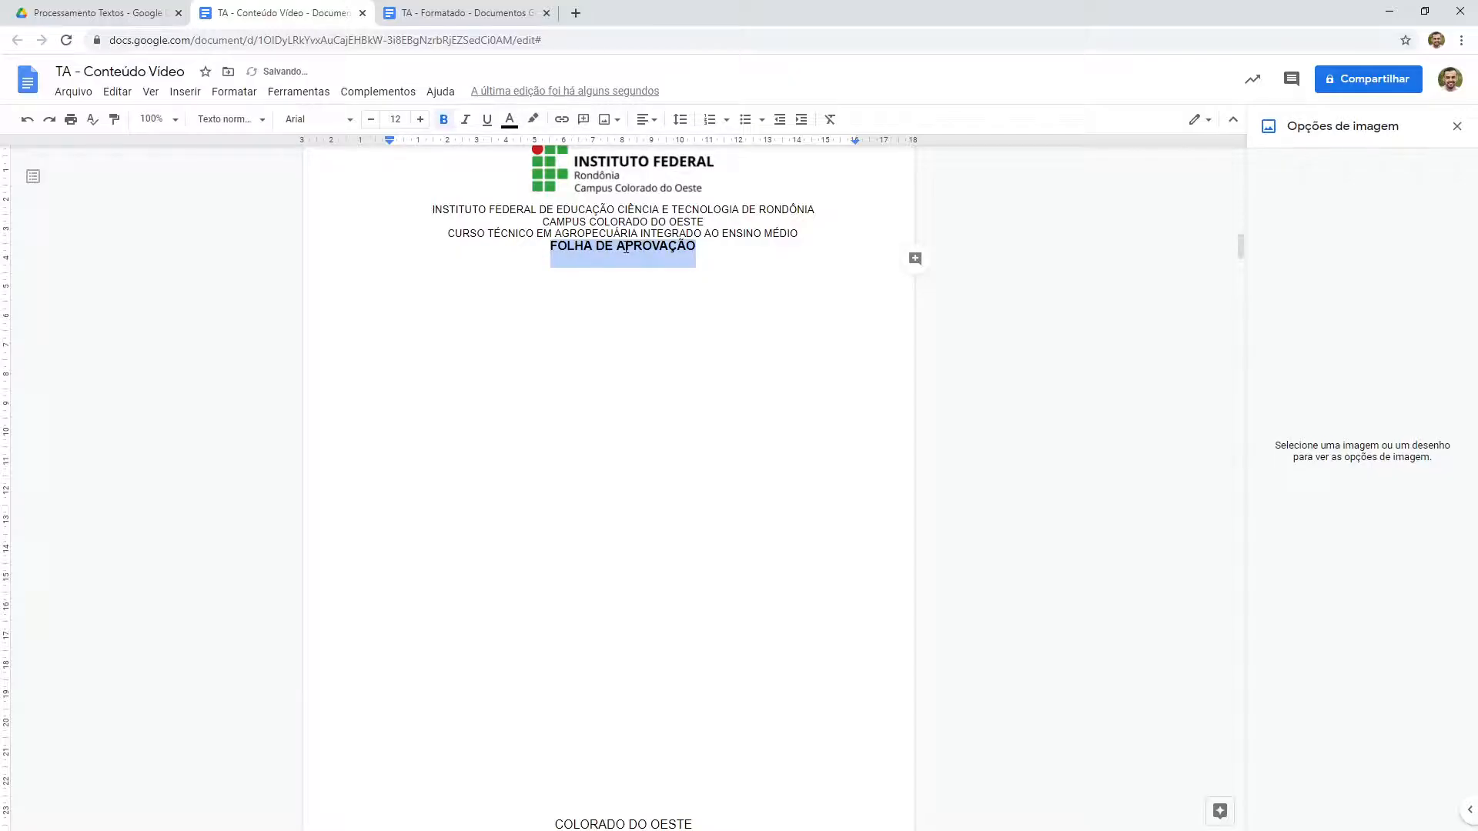
Step: Give the heading 21 pt custom spacing before and after
right_click(625, 248)
click(680, 120)
click(776, 323)
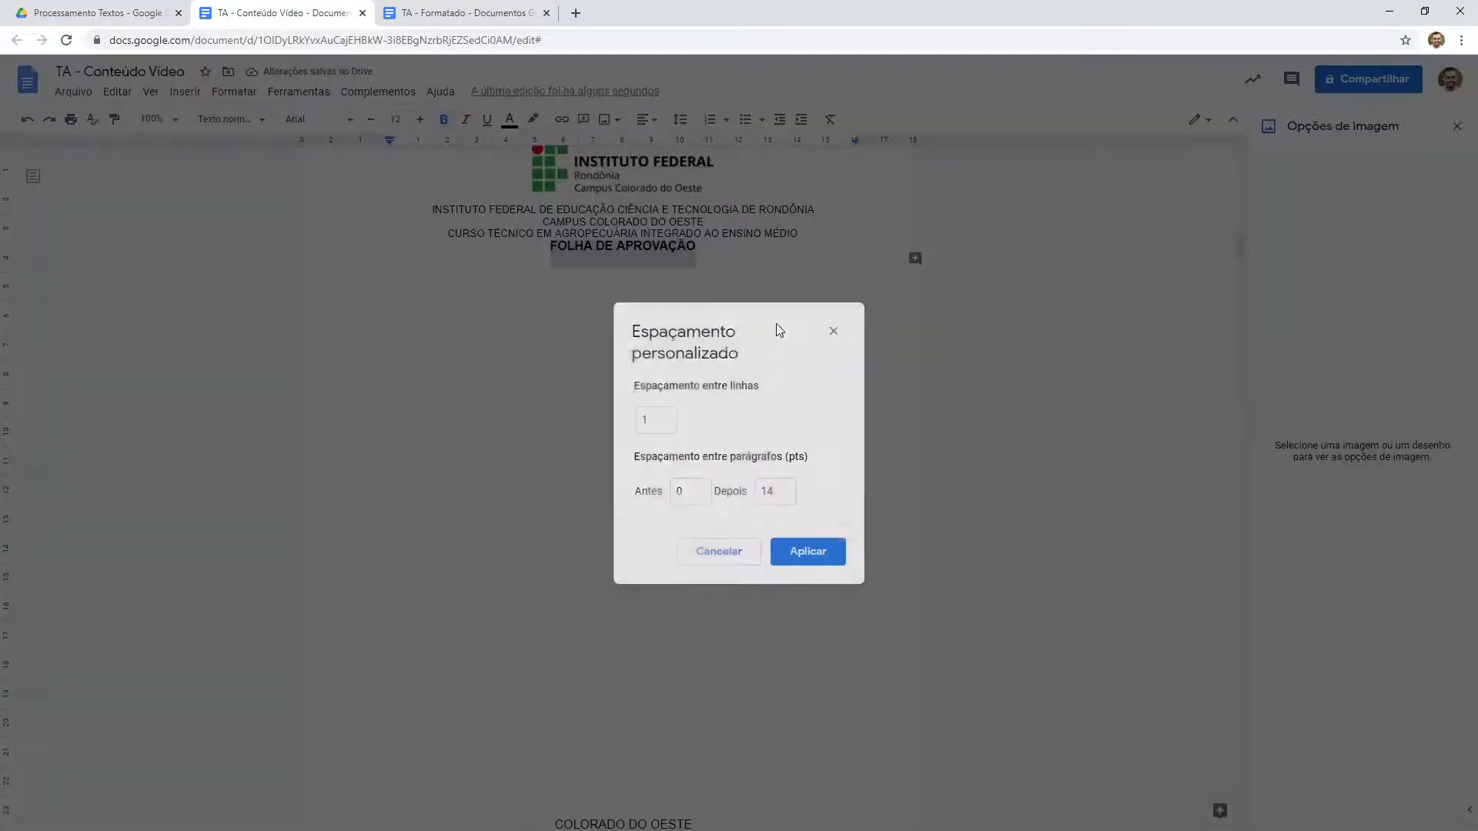
double_click(705, 489)
text(21)
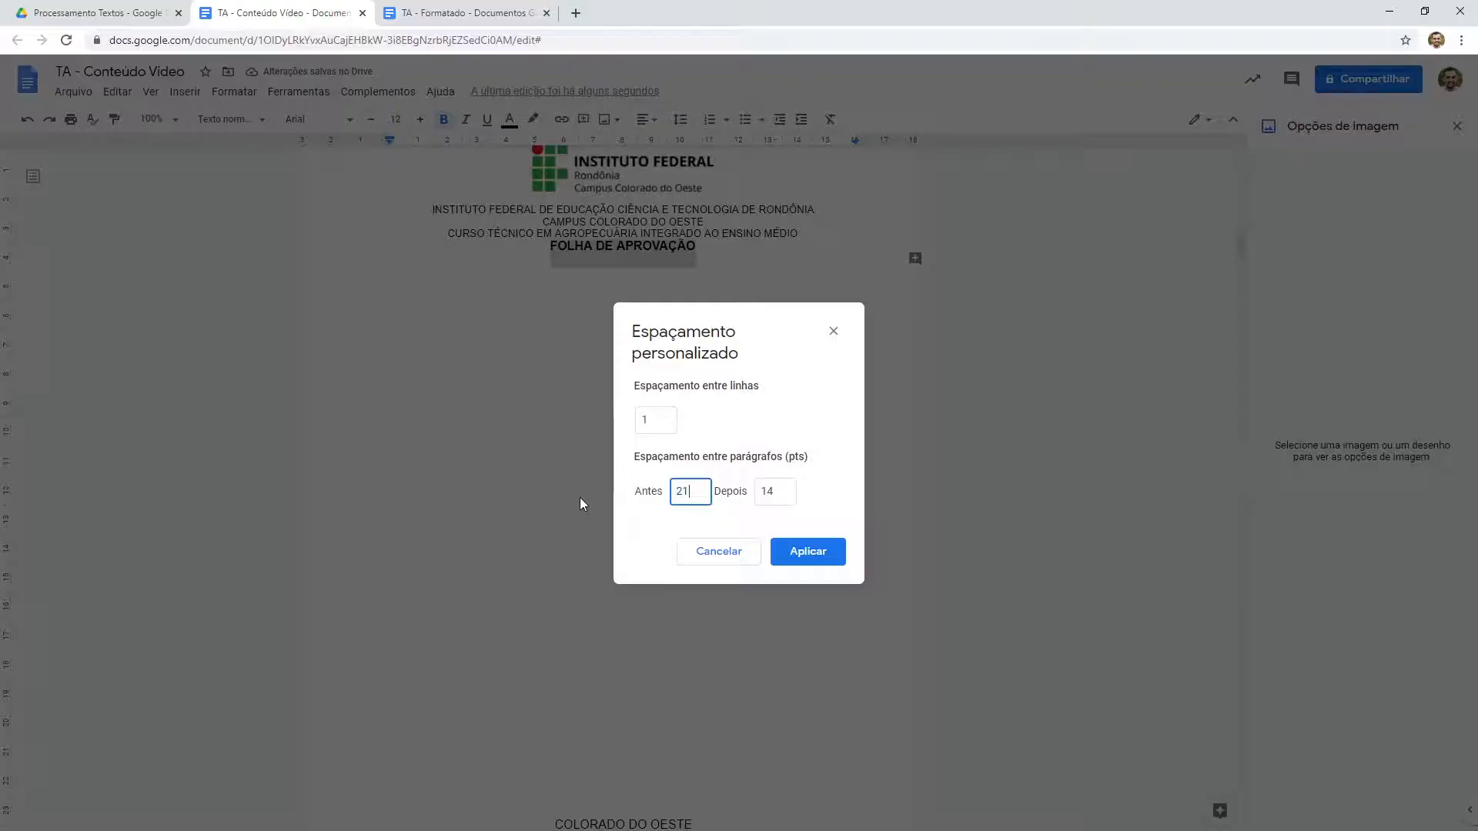
key(Tab)
text(21)
key(Return)
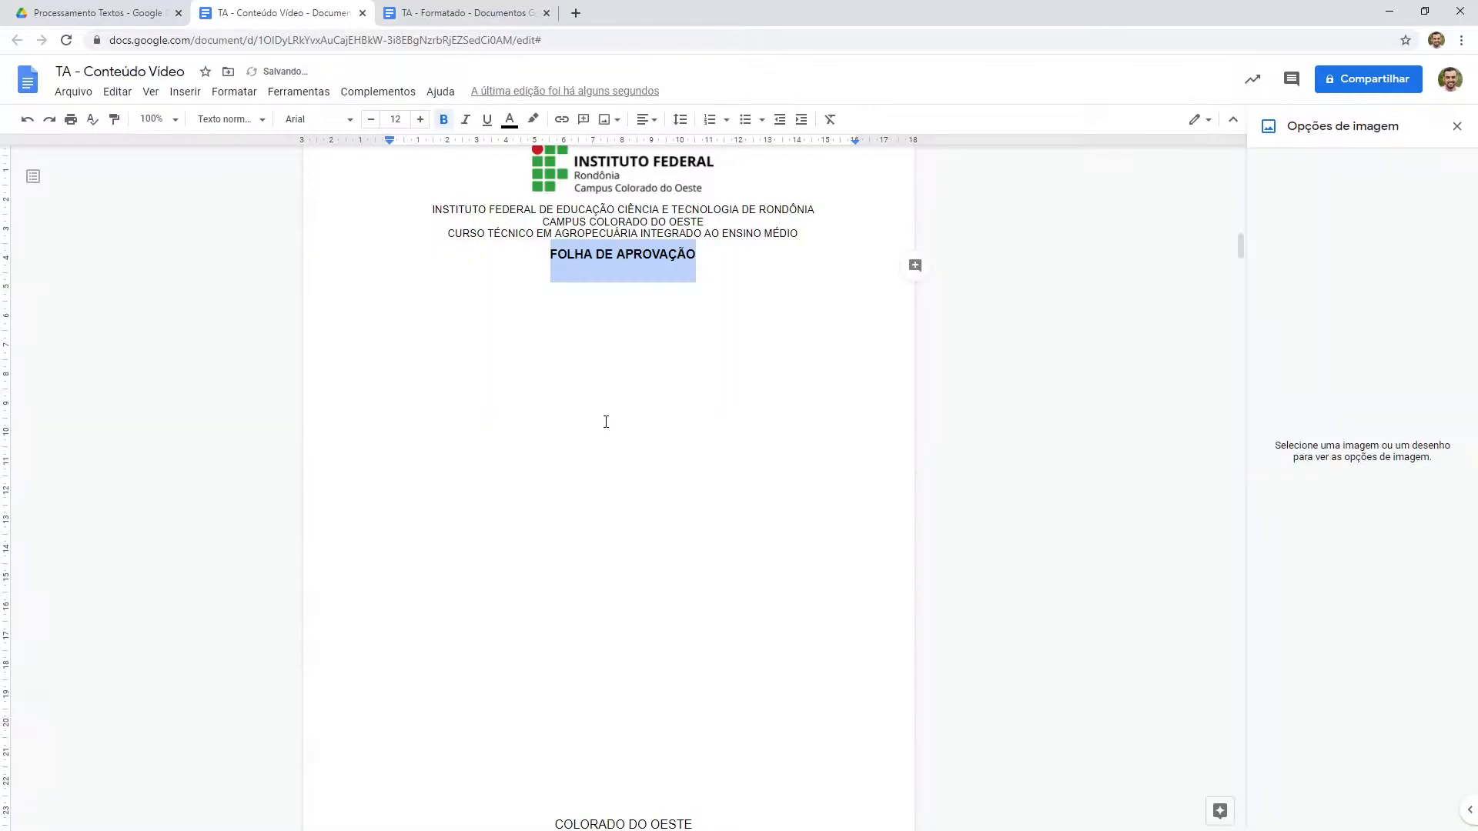
click(679, 122)
click(773, 325)
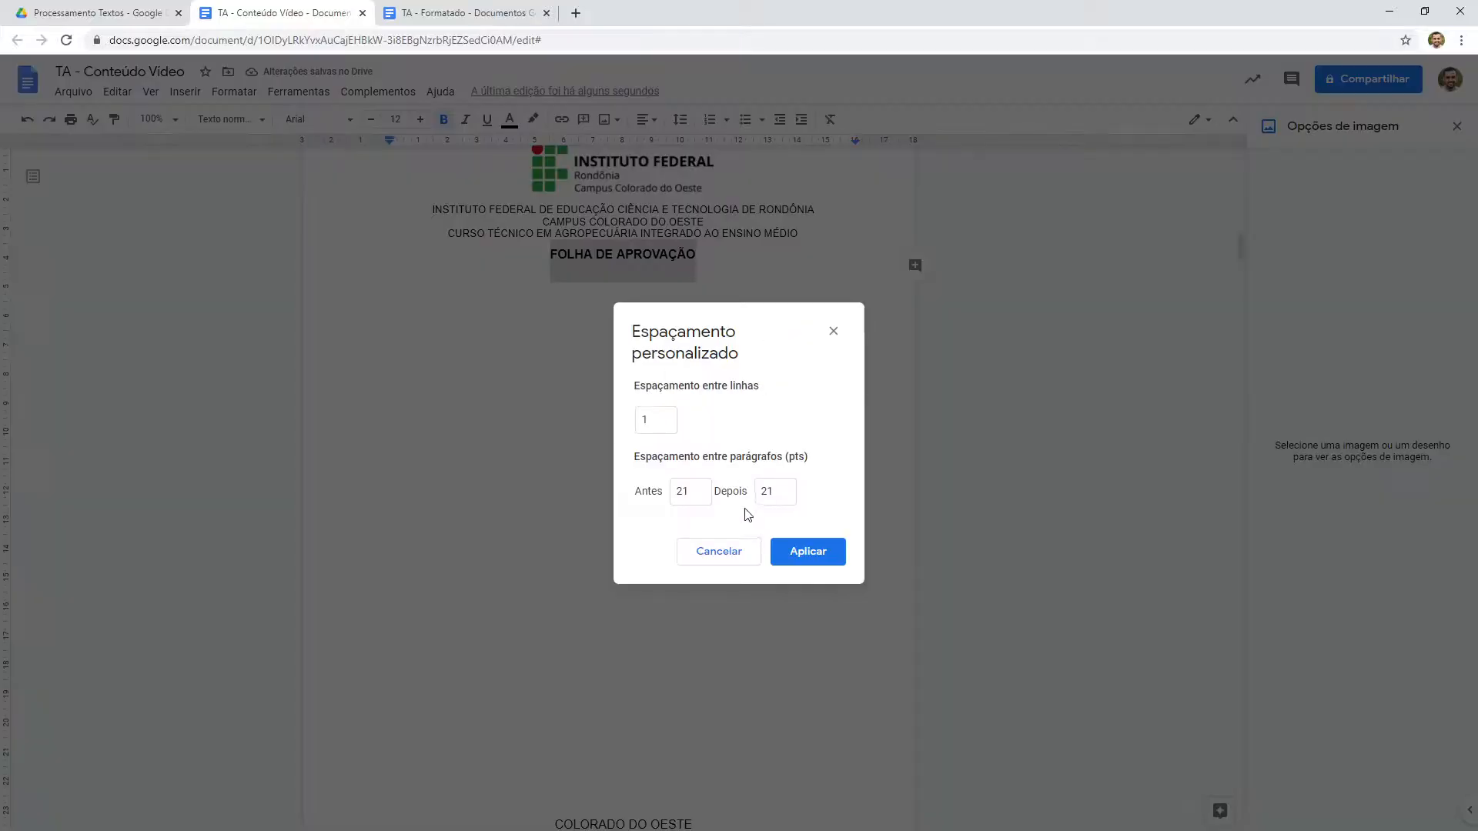
click(810, 543)
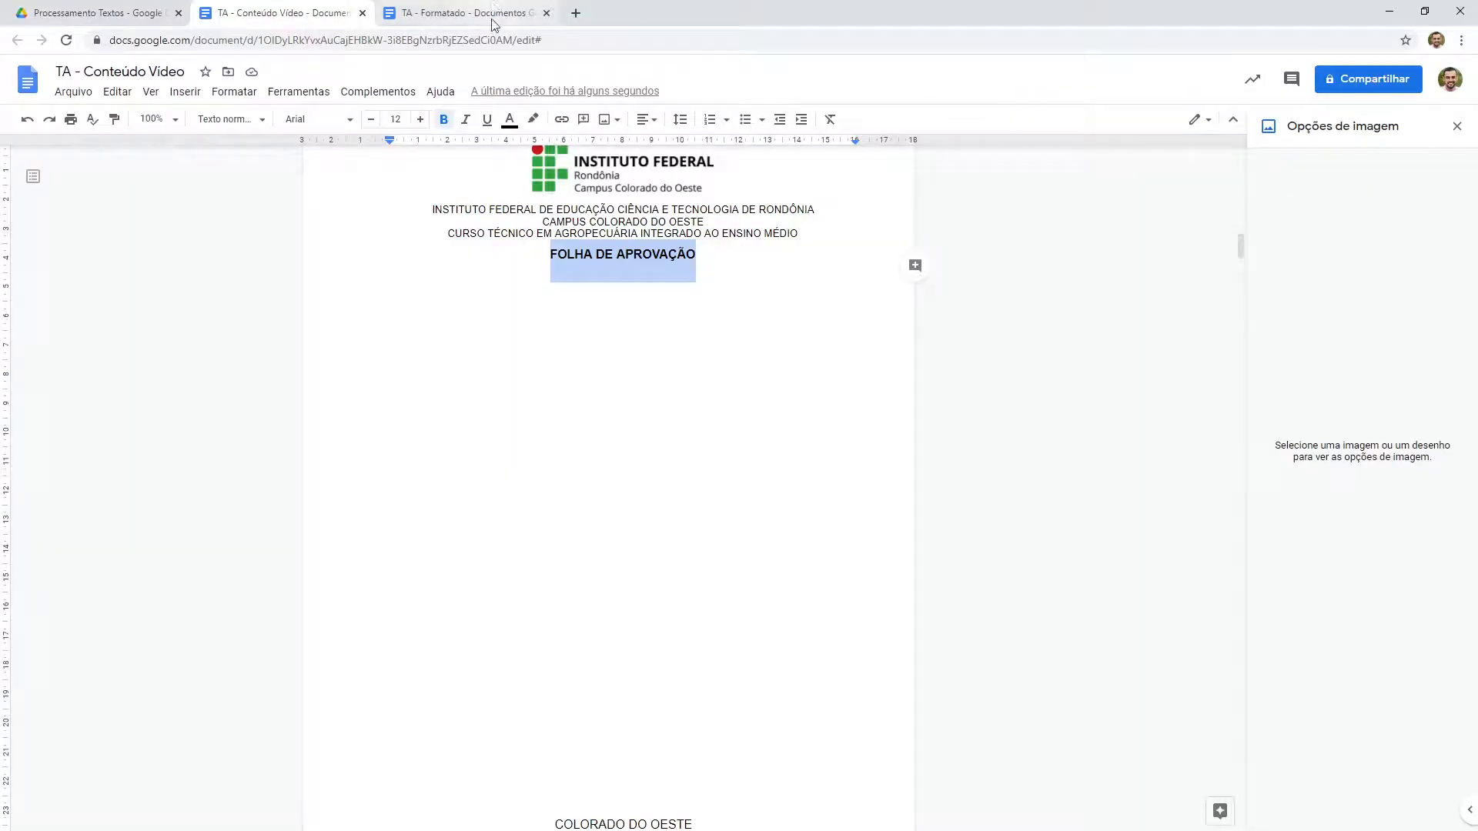
Step: Insert and then delete a blank line above the heading, leaving the heading selected
click(546, 260)
key(Return)
drag(758, 287, 419, 284)
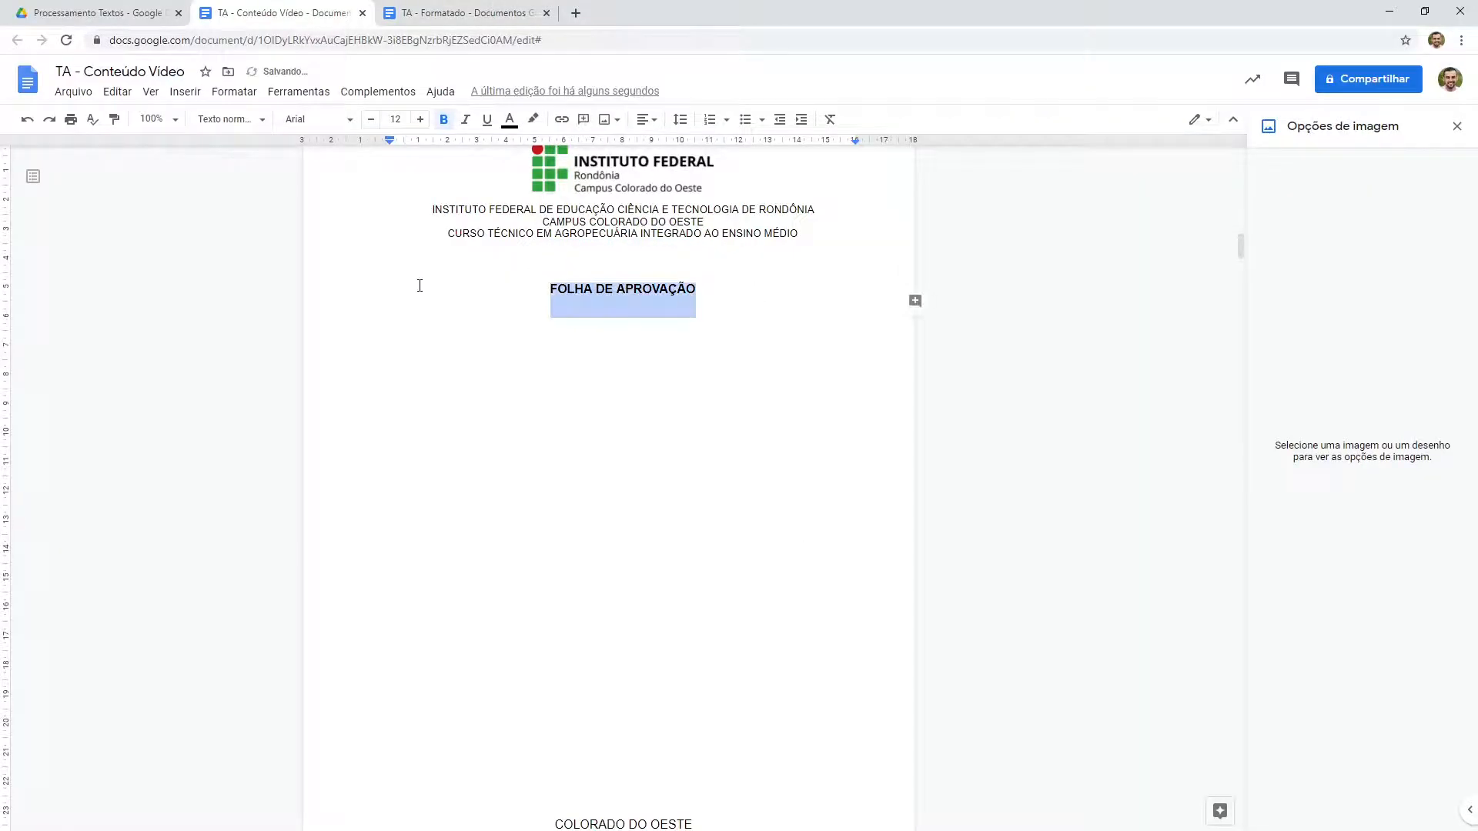
click(624, 257)
key(Delete)
key(shift+End)
Step: Match the reference heading's spacing: 42 pt before and 2 pt after
click(464, 10)
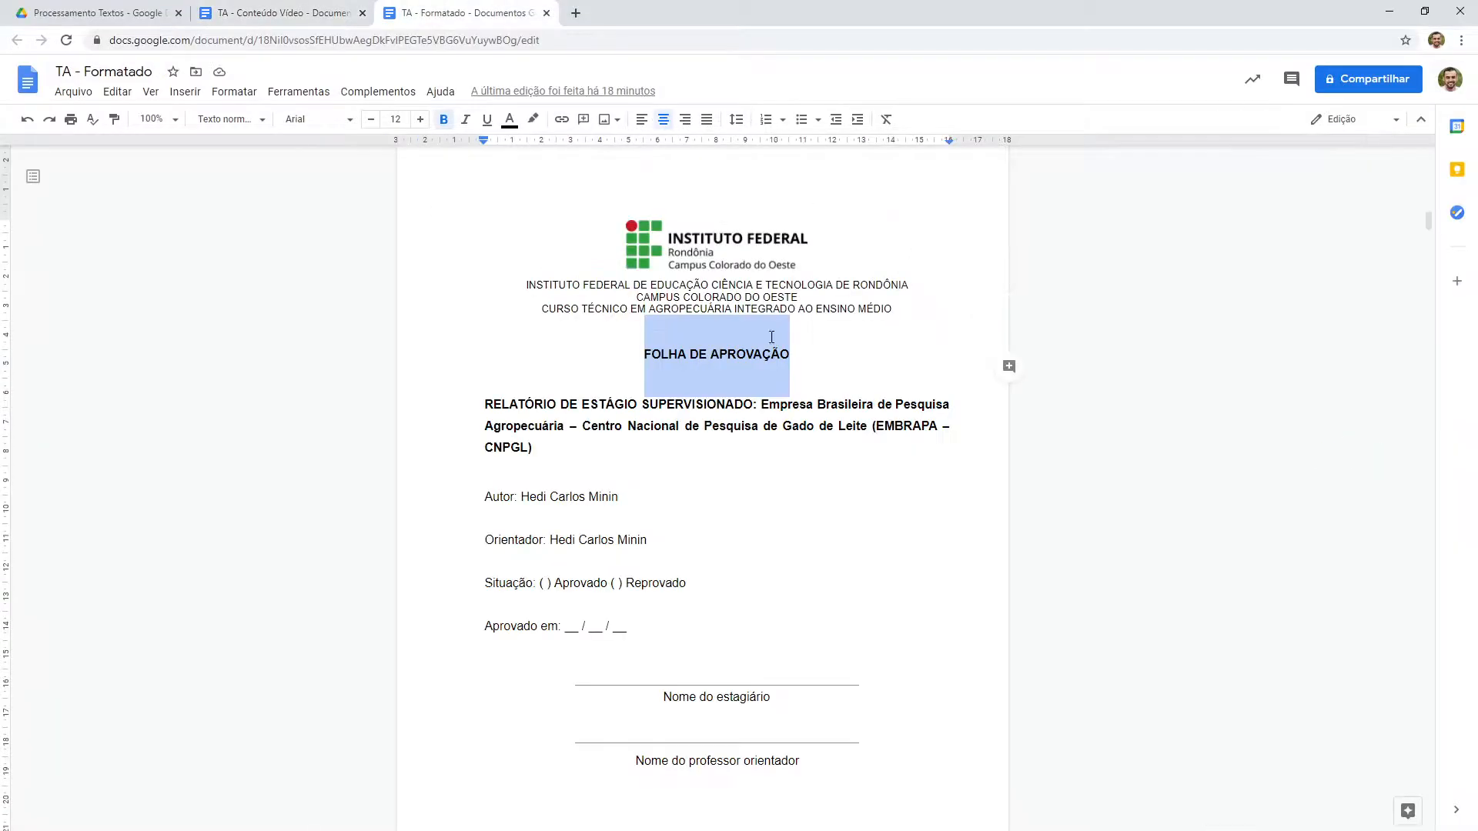
click(736, 119)
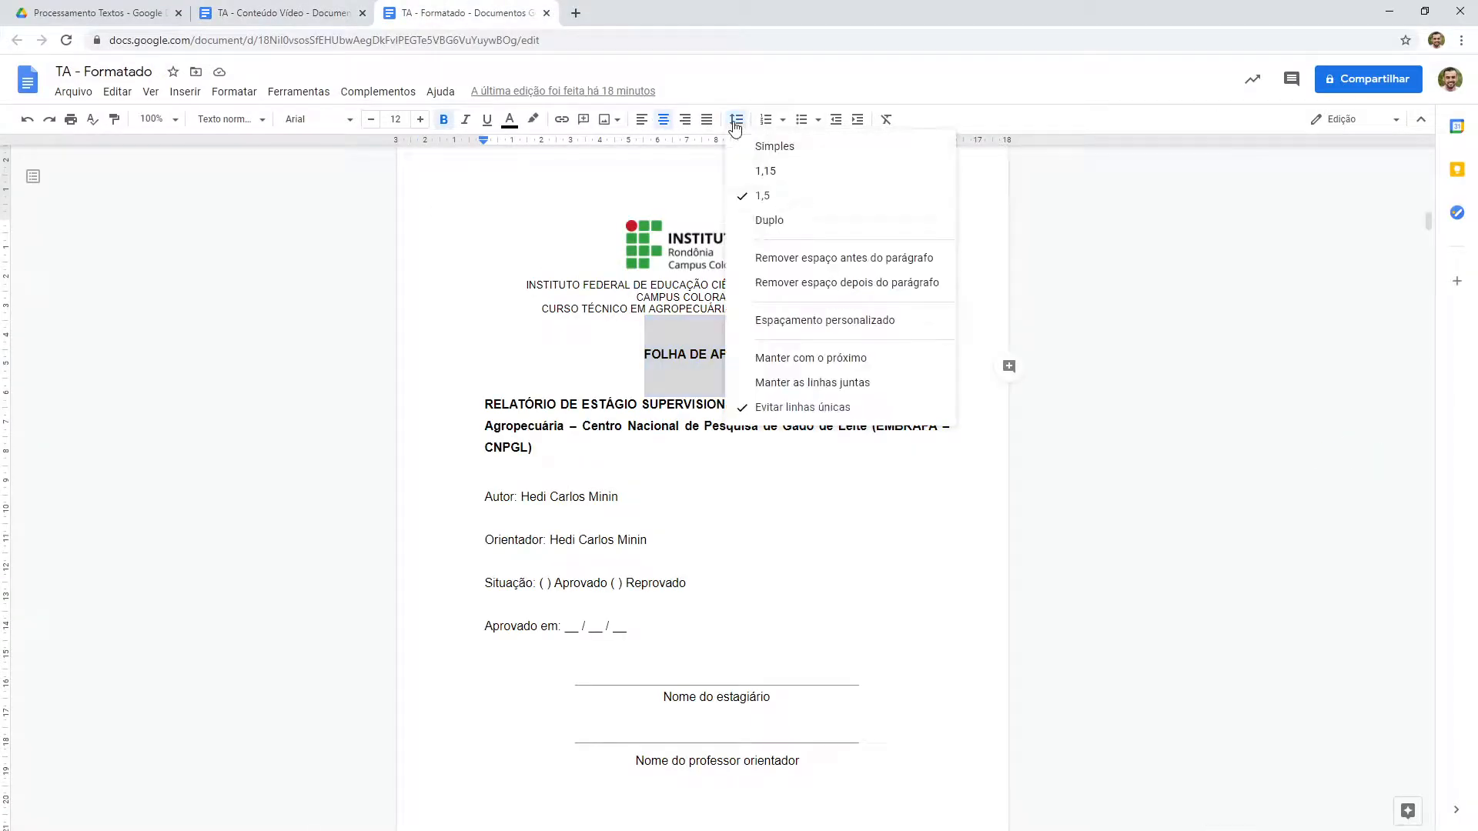
click(793, 321)
click(308, 13)
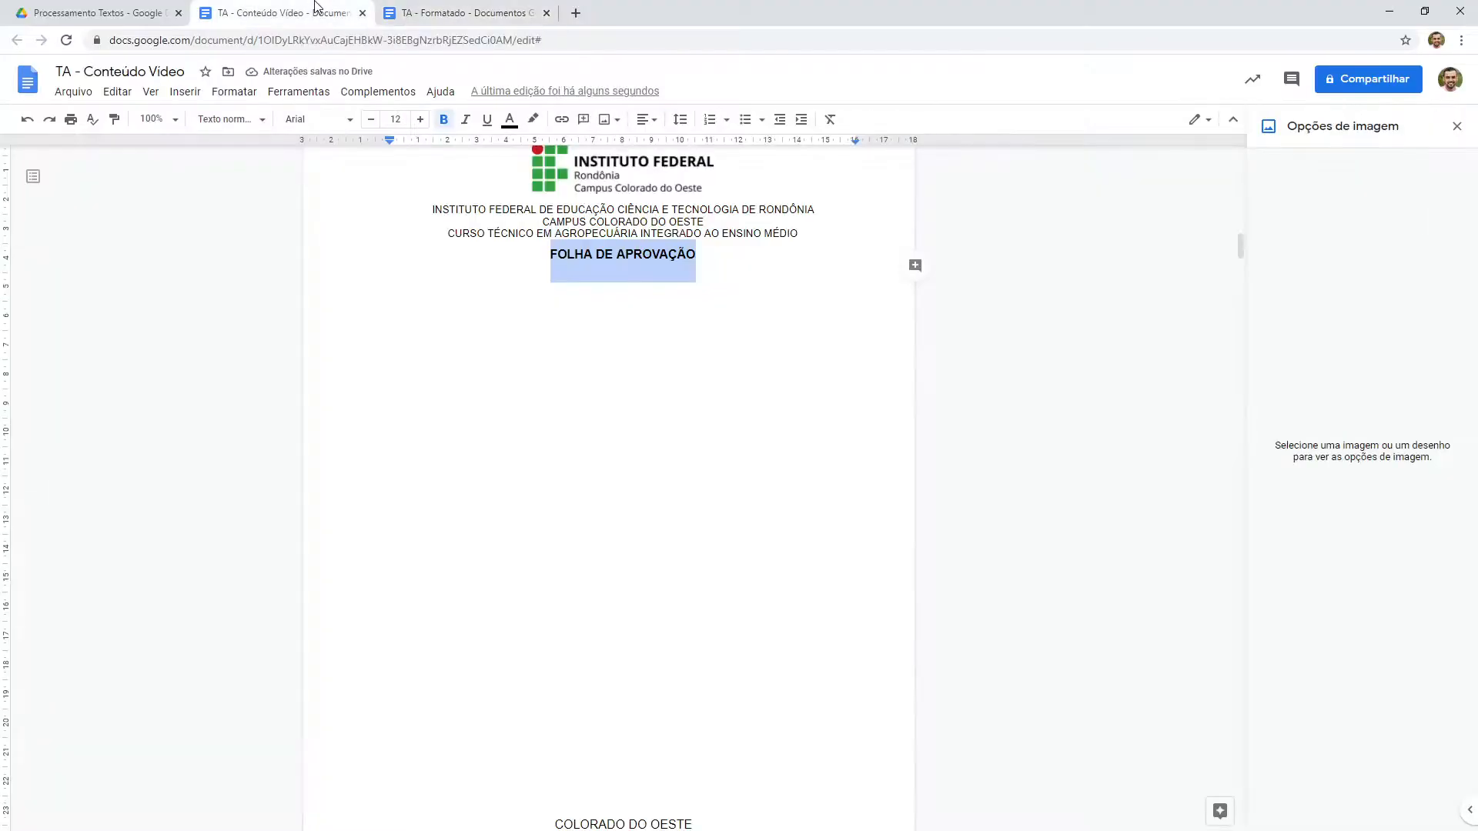
click(680, 120)
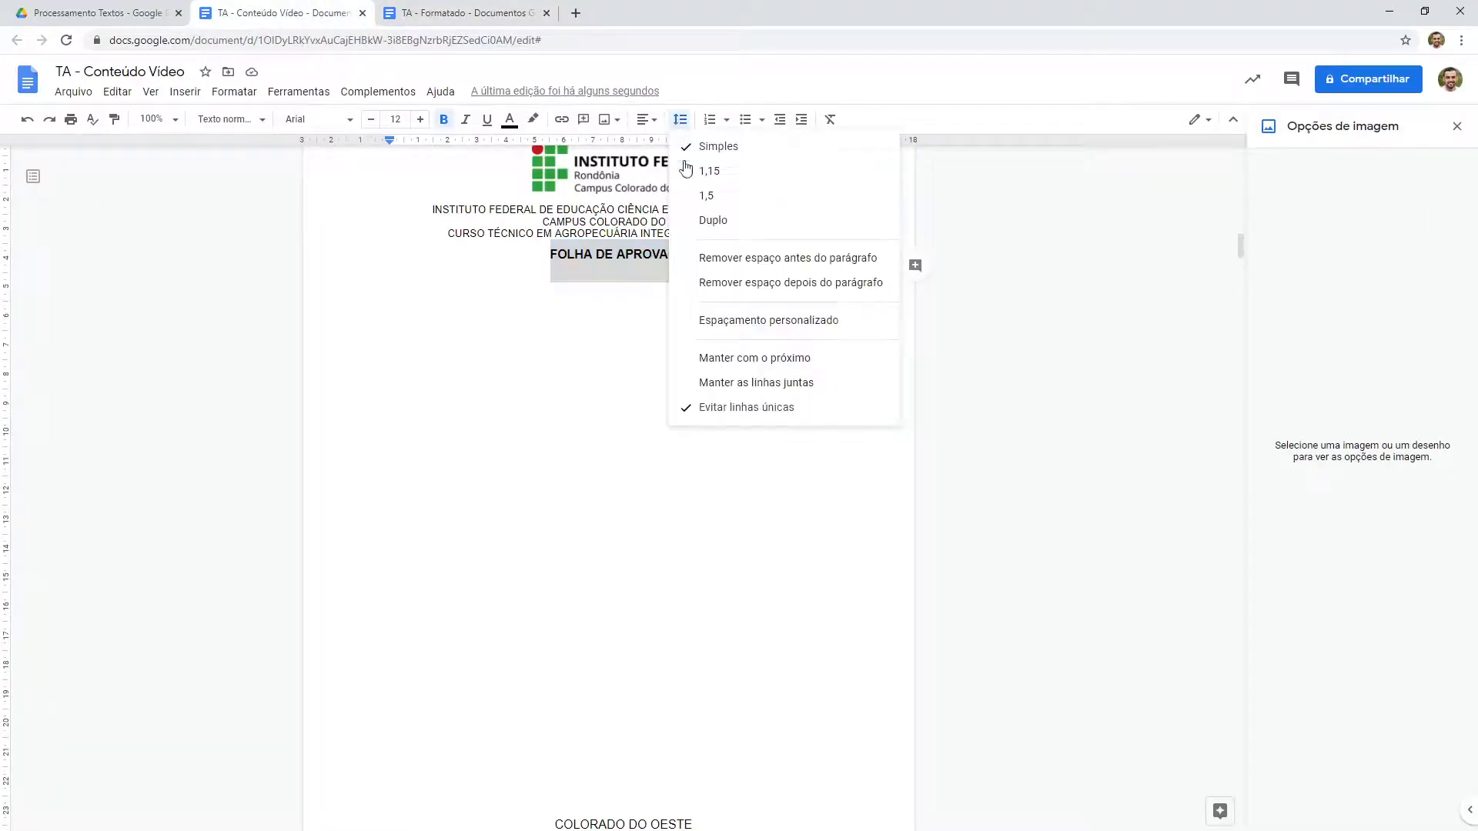
click(733, 322)
drag(698, 490, 628, 497)
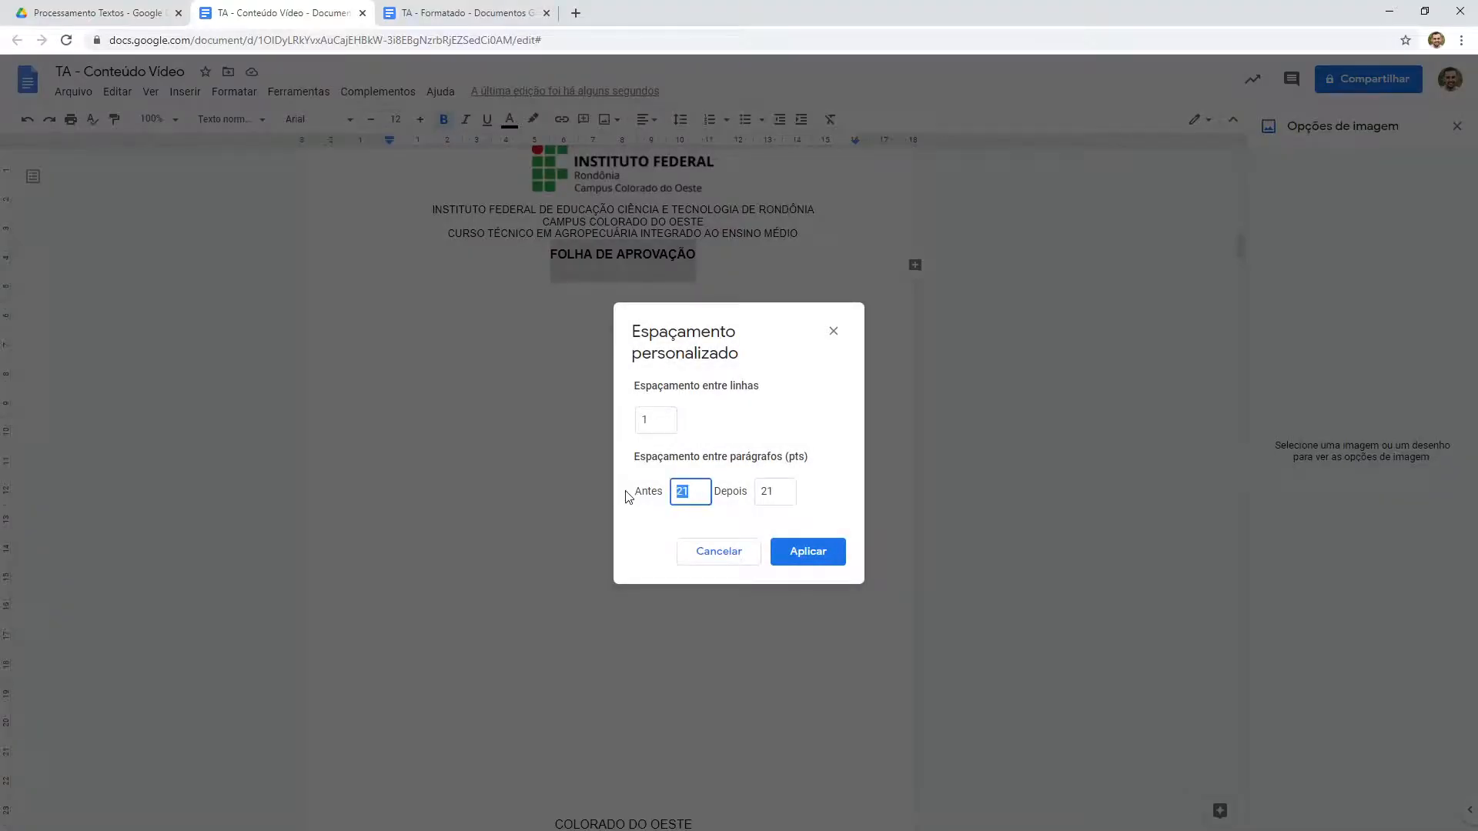
key(BackSpace)
text(42)
key(Tab)
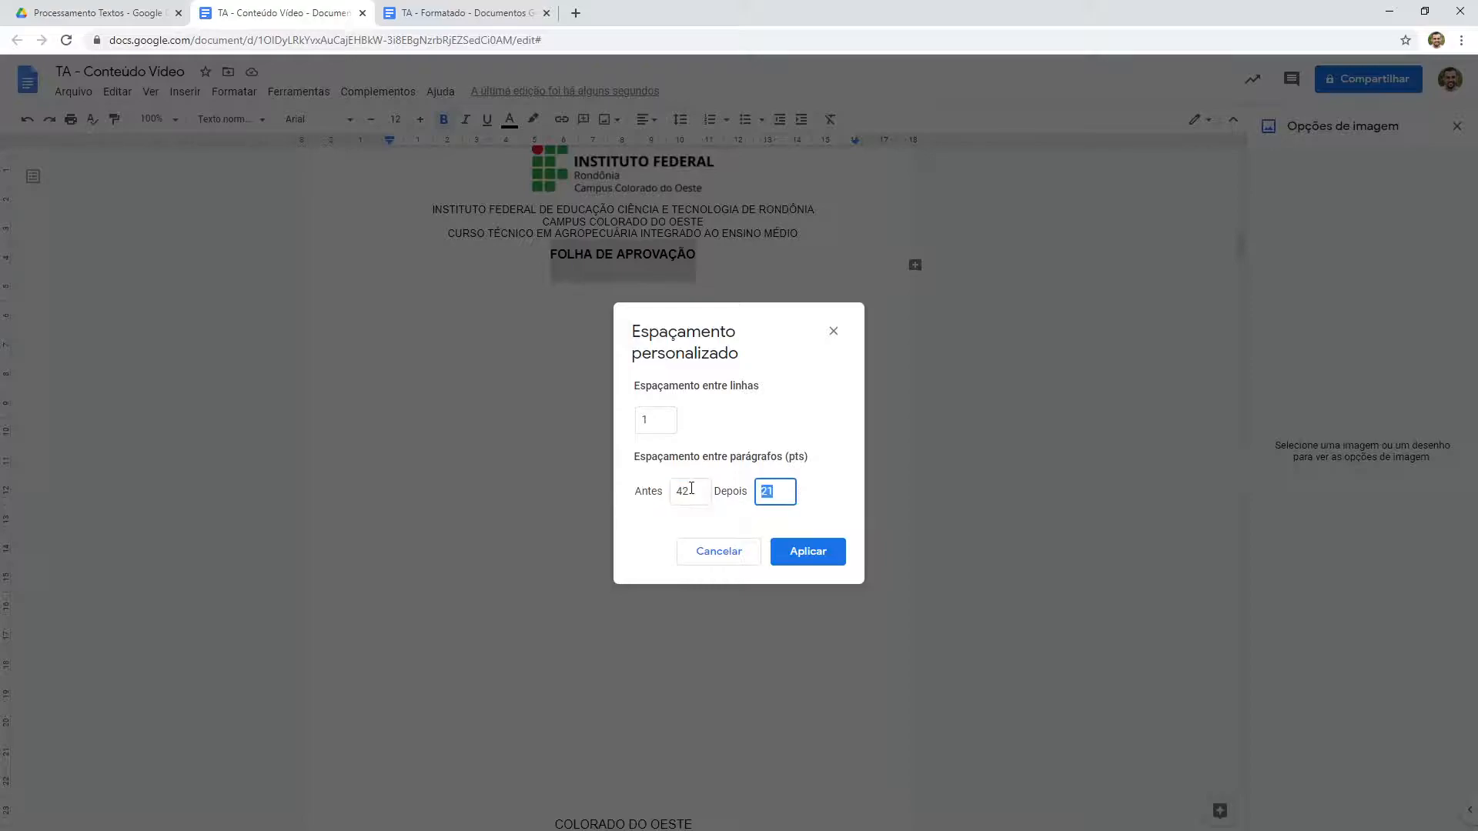
text(2)
key(Return)
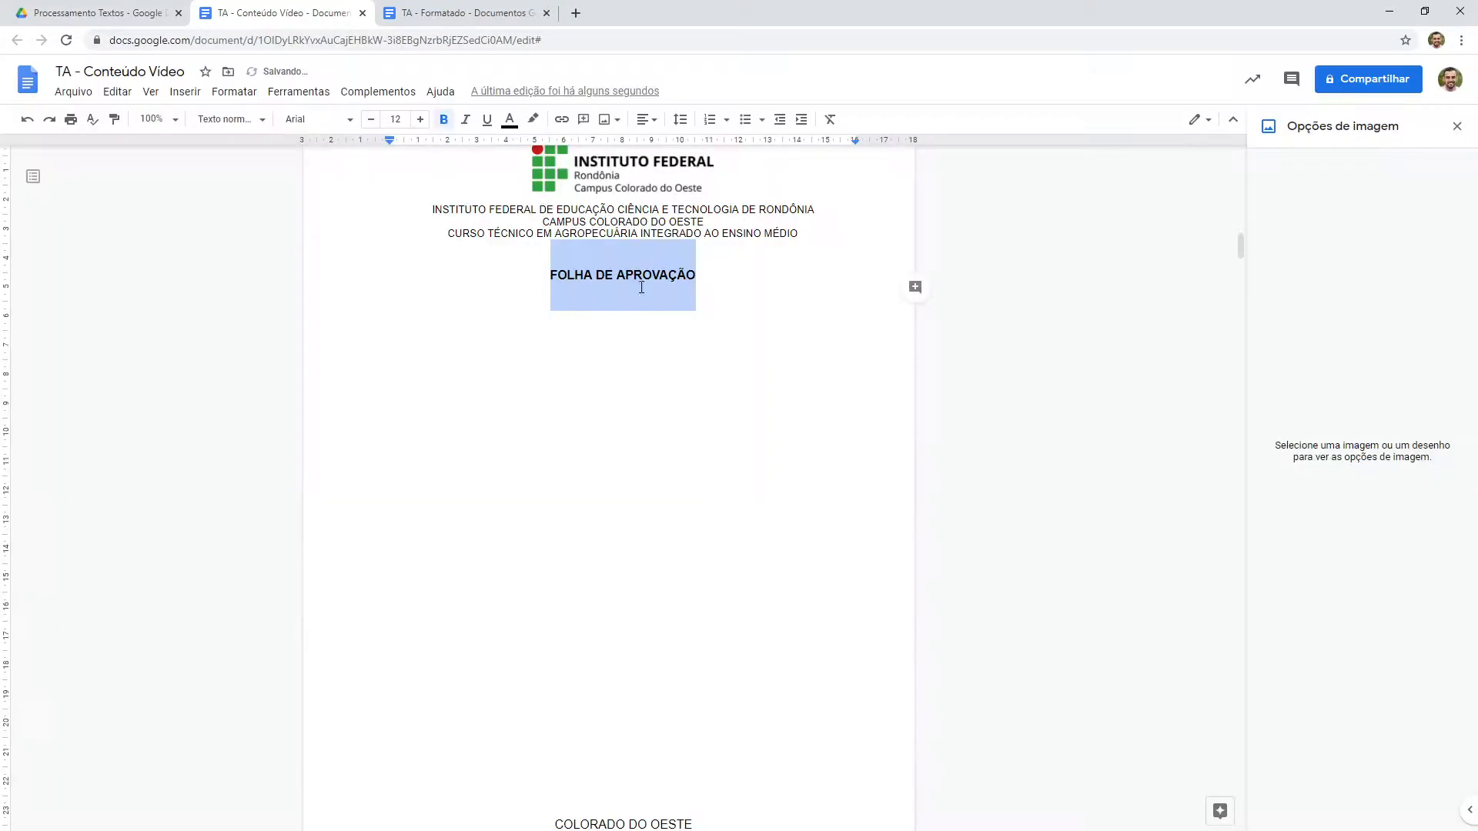
click(495, 13)
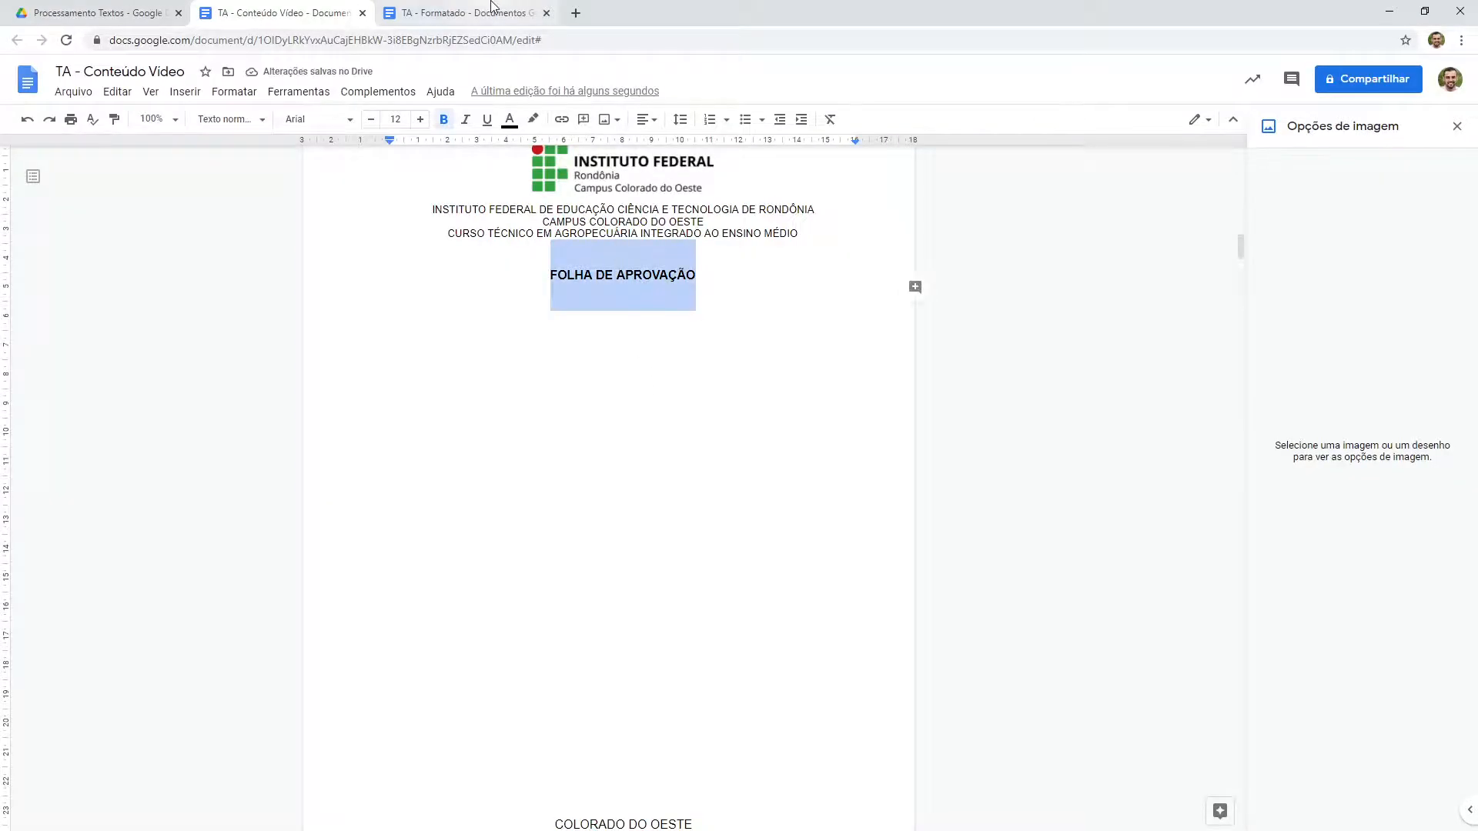
Step: Copy the RELATÓRIO DE ESTÁGIO paragraph from TA - Formatado and paste it below the heading
drag(585, 456, 474, 412)
key(ctrl+c)
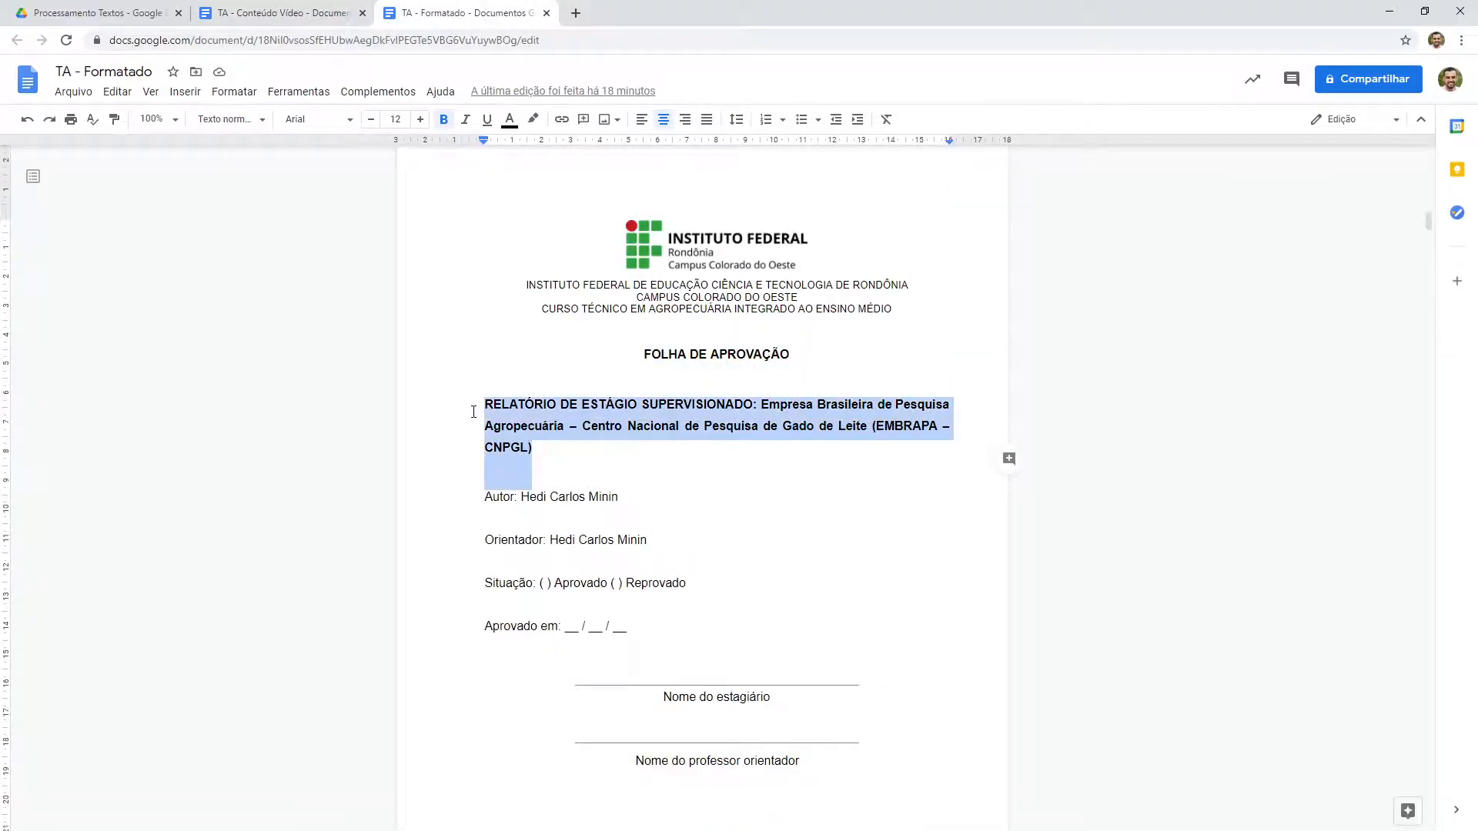
click(357, 6)
click(541, 340)
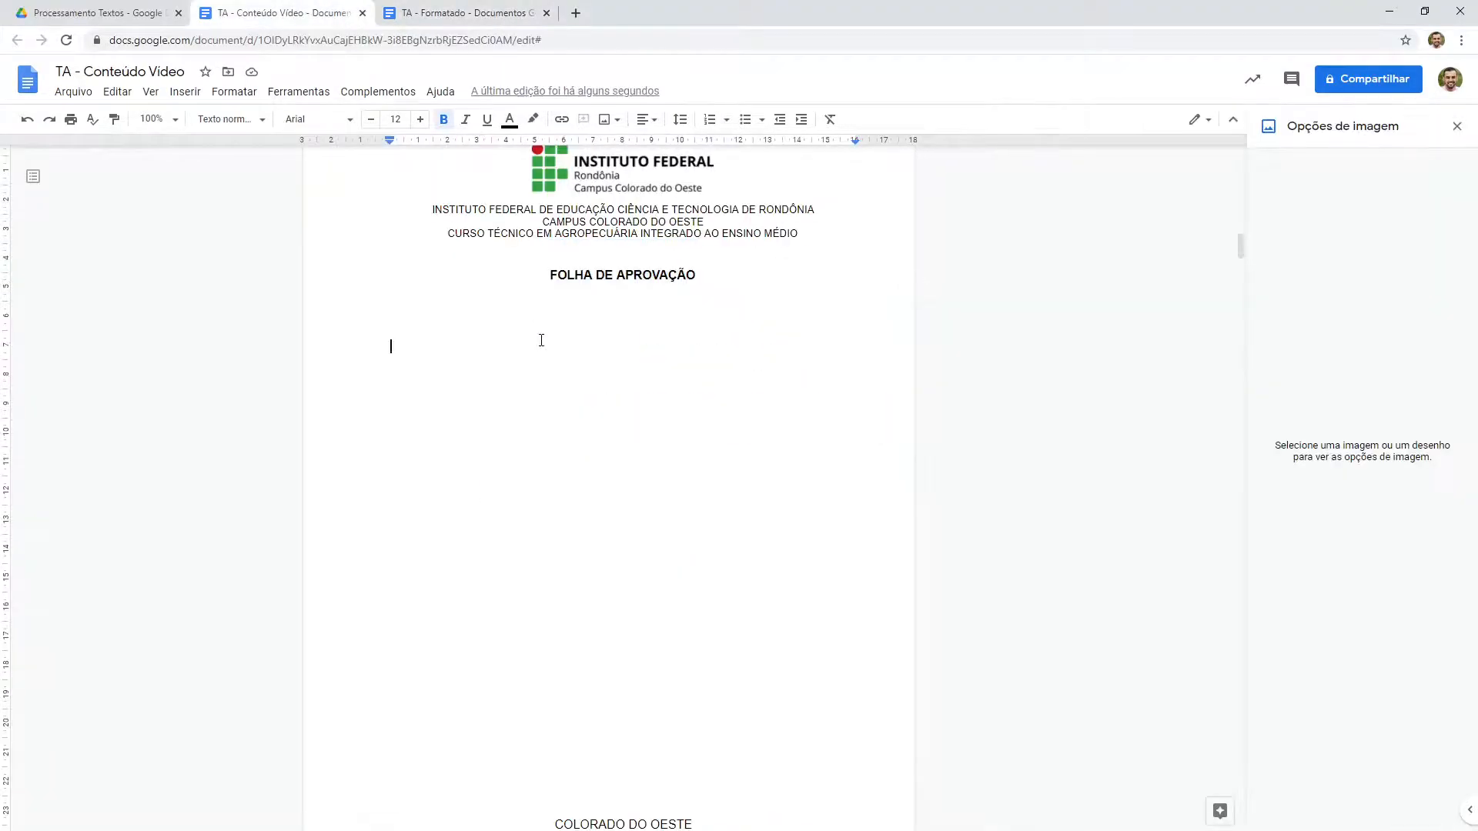
key(ctrl+v)
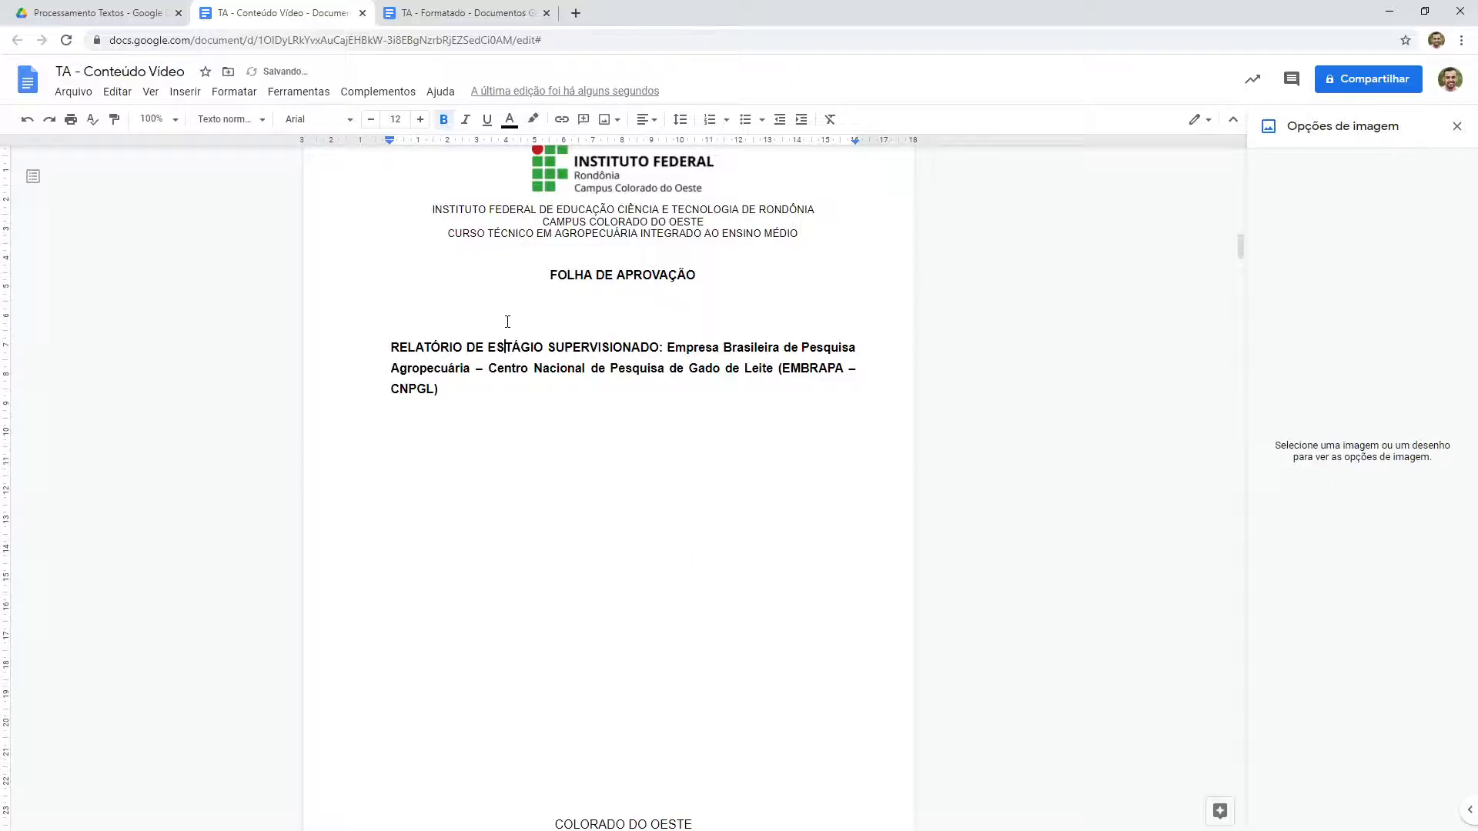
drag(394, 331, 416, 485)
Step: Inspect the custom spacing of the title and approval paragraphs in TA - Formatado
click(462, 6)
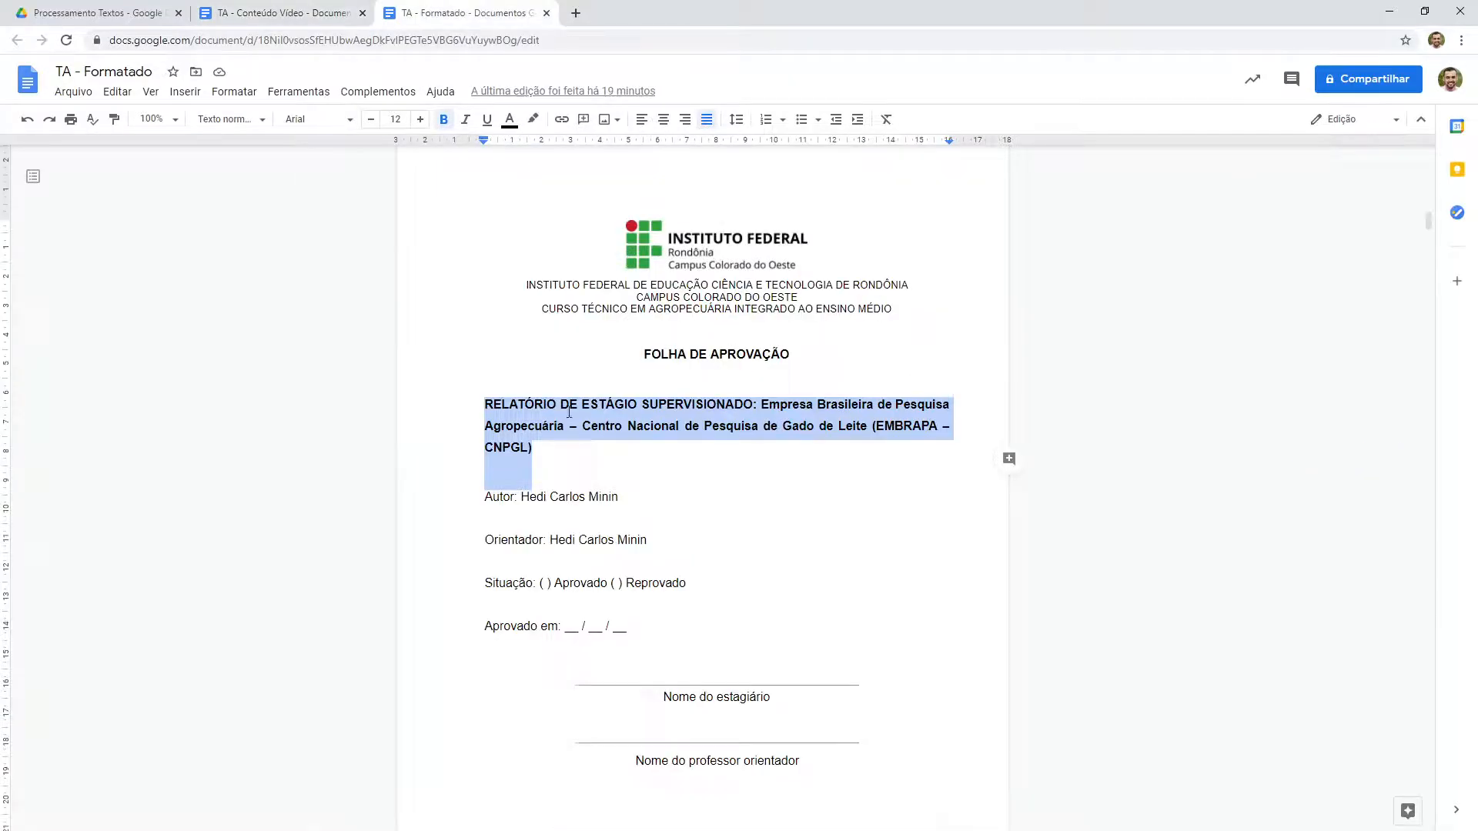
right_click(577, 429)
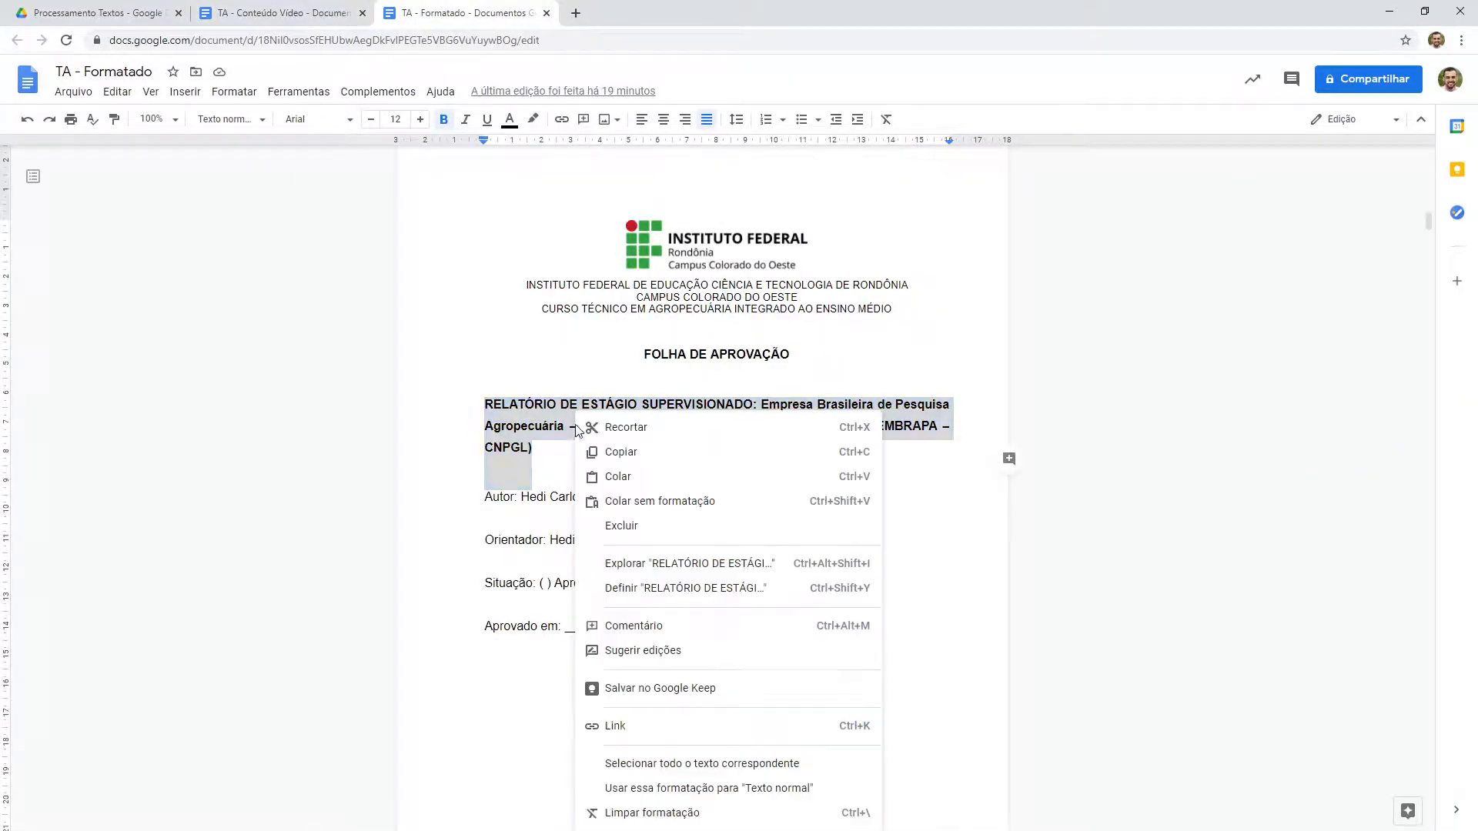
click(736, 119)
click(797, 323)
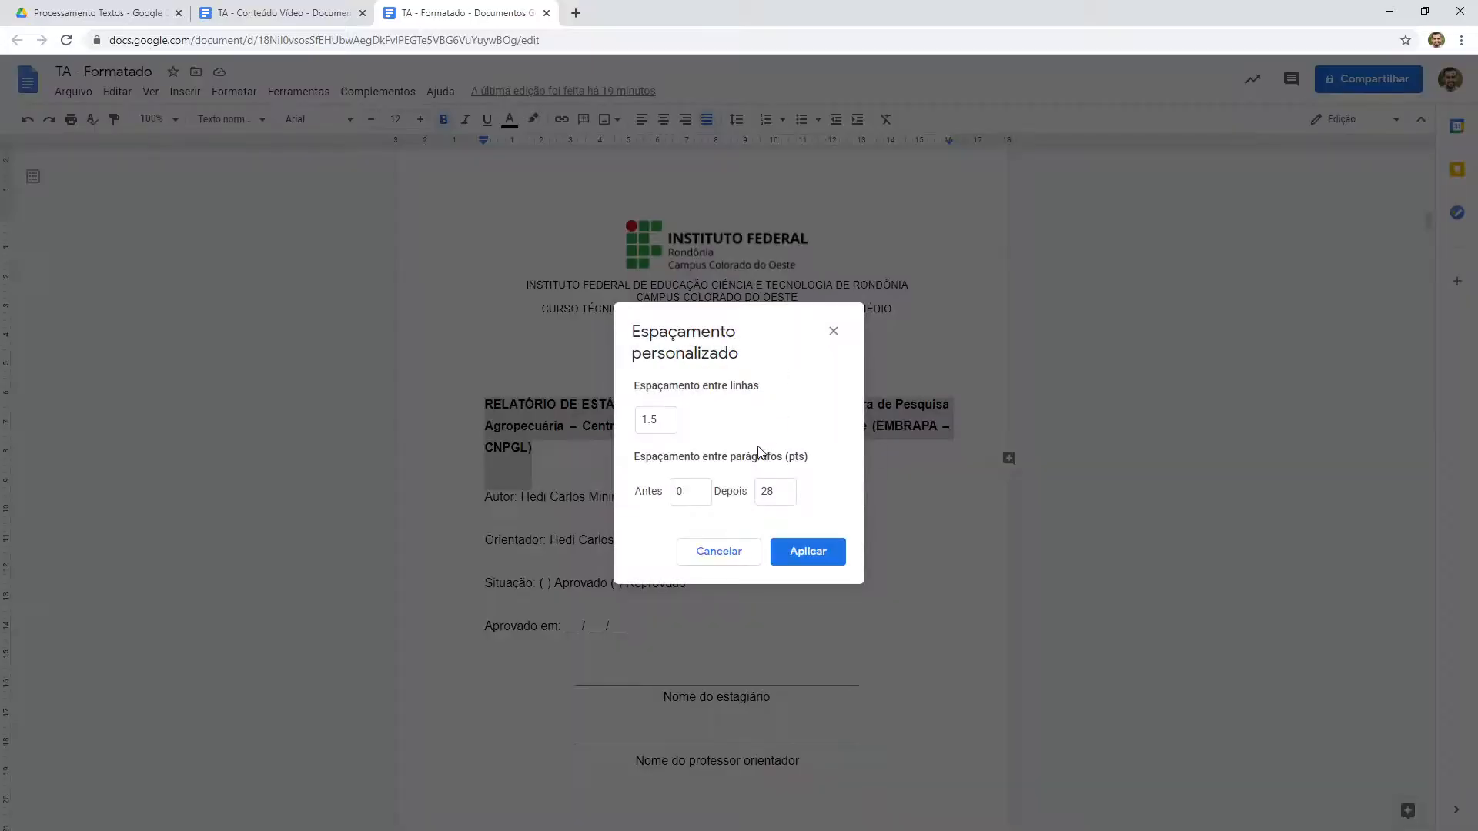
key(Escape)
drag(670, 626, 467, 414)
click(736, 119)
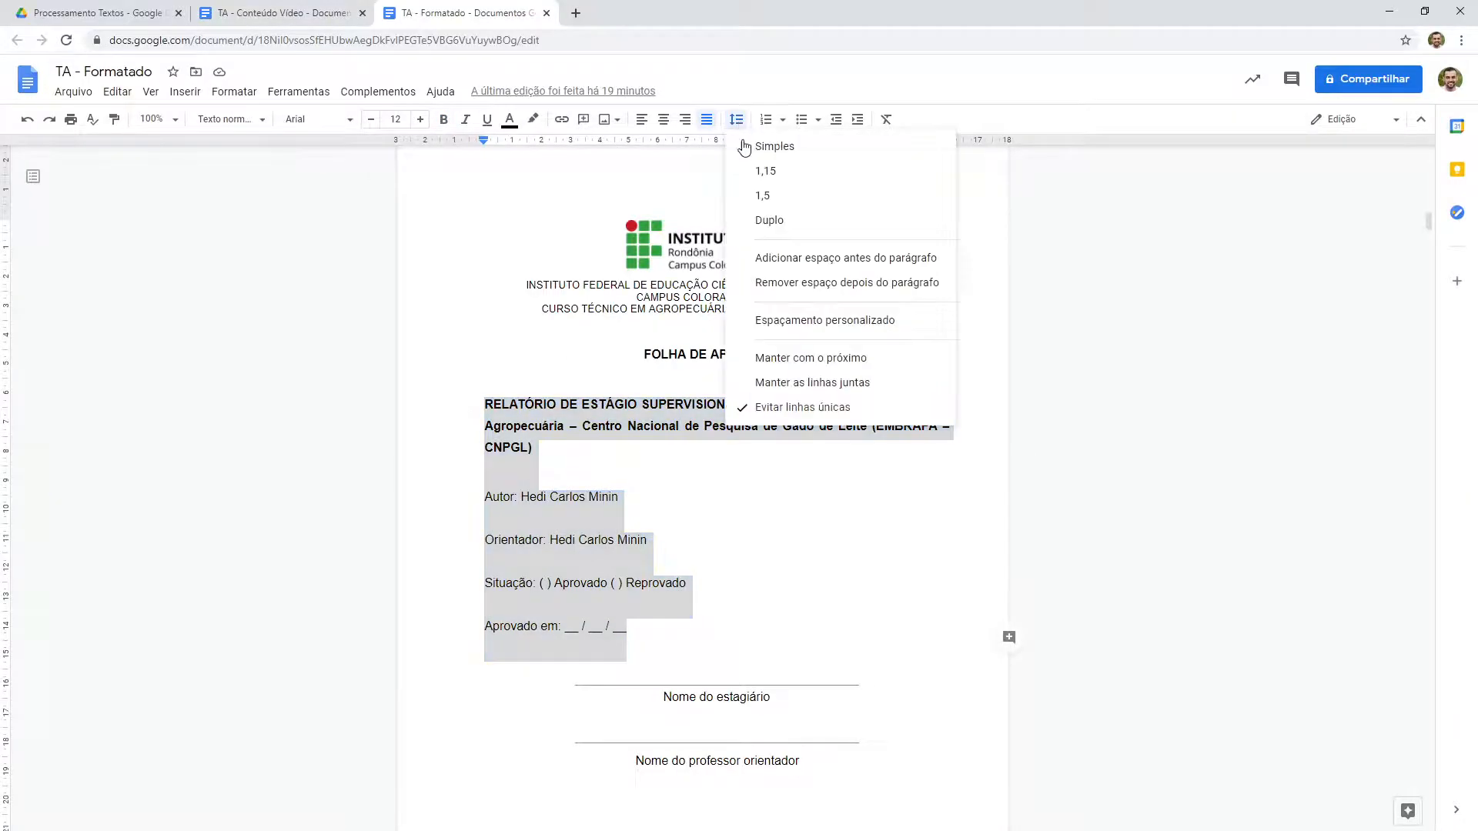
click(806, 329)
key(Escape)
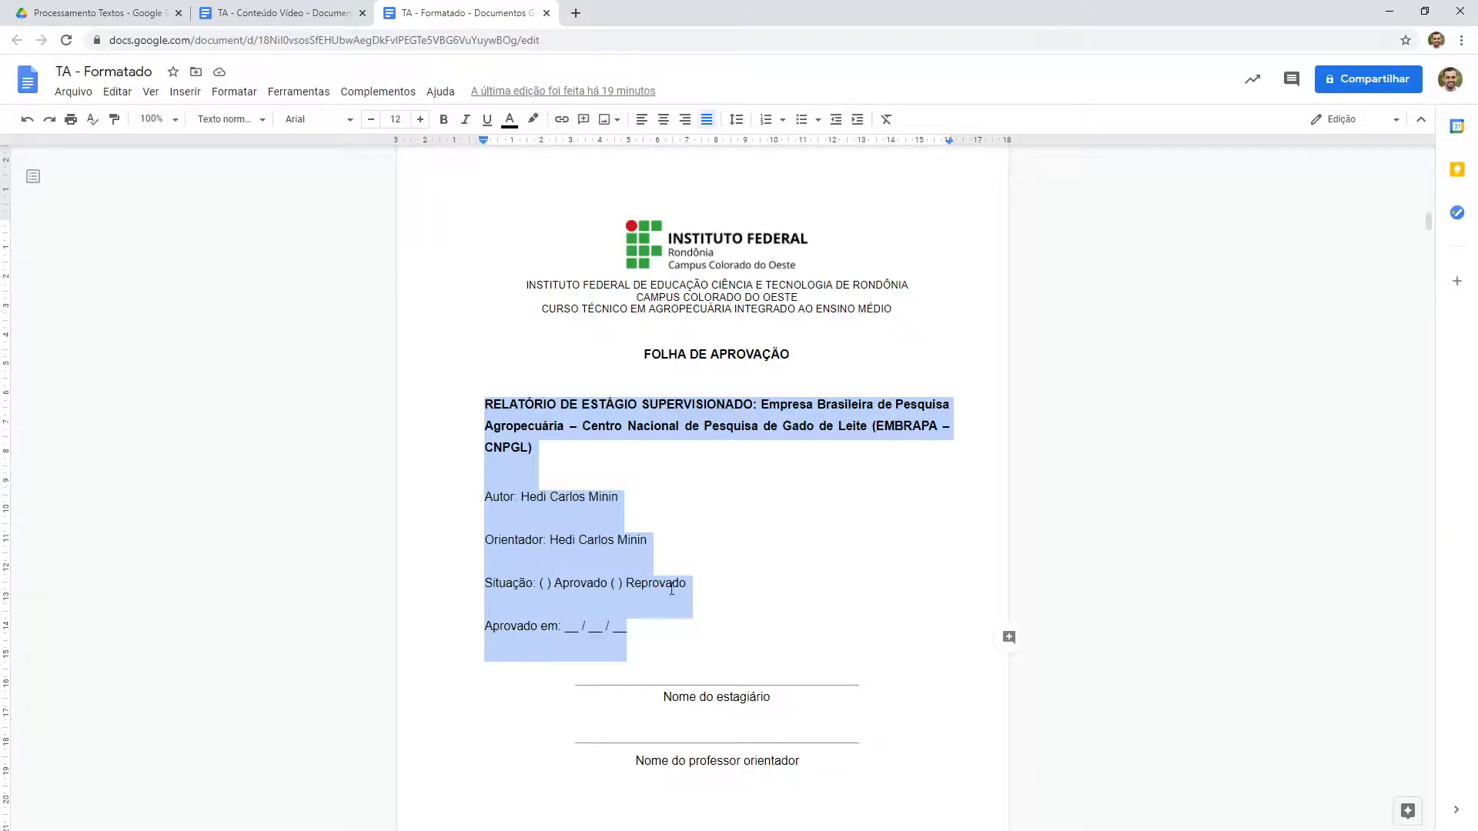
Step: Paste the Autor through Aprovado em lines over the blank lines below CNPGL)
drag(663, 626, 484, 497)
click(285, 13)
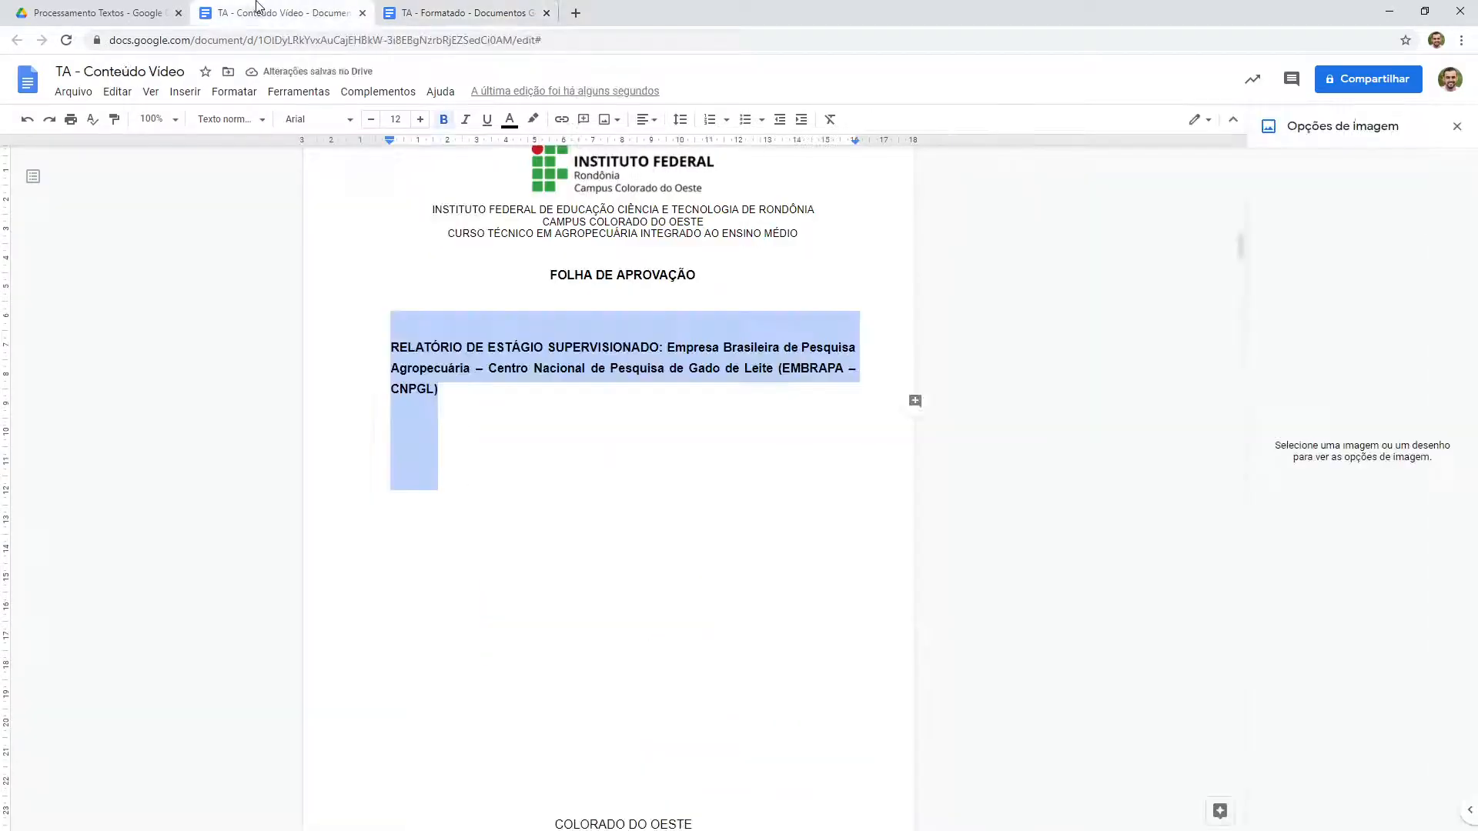
click(422, 426)
drag(423, 426, 443, 457)
click(432, 491)
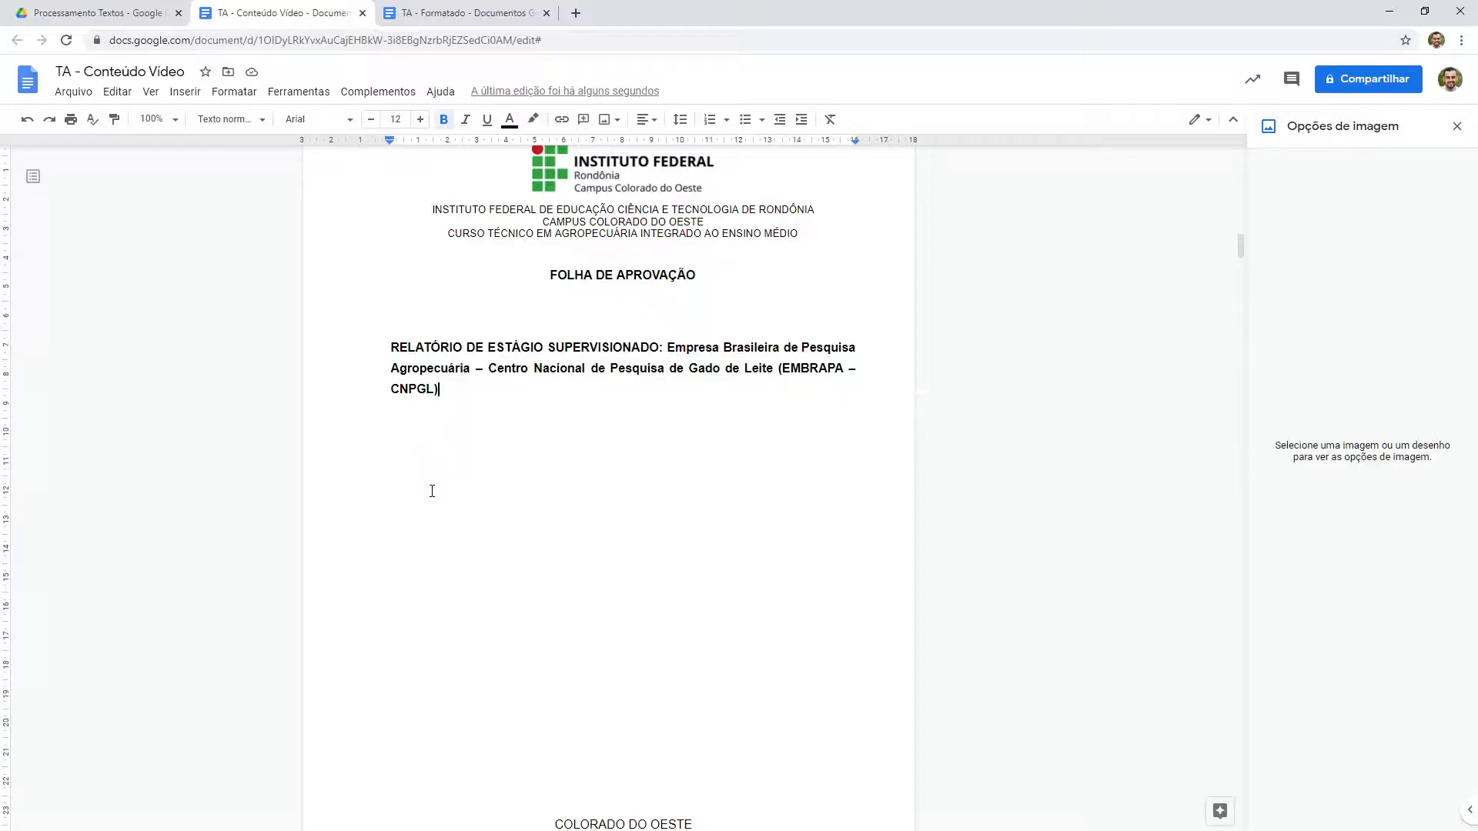
shift+click(488, 459)
text(Autor: Hedi Carlos Minin     Orientador: Hedi Carlos Minin     Situação: ( ) Aprovado ( ) Reprovado)
scroll(542, 697, up, 4)
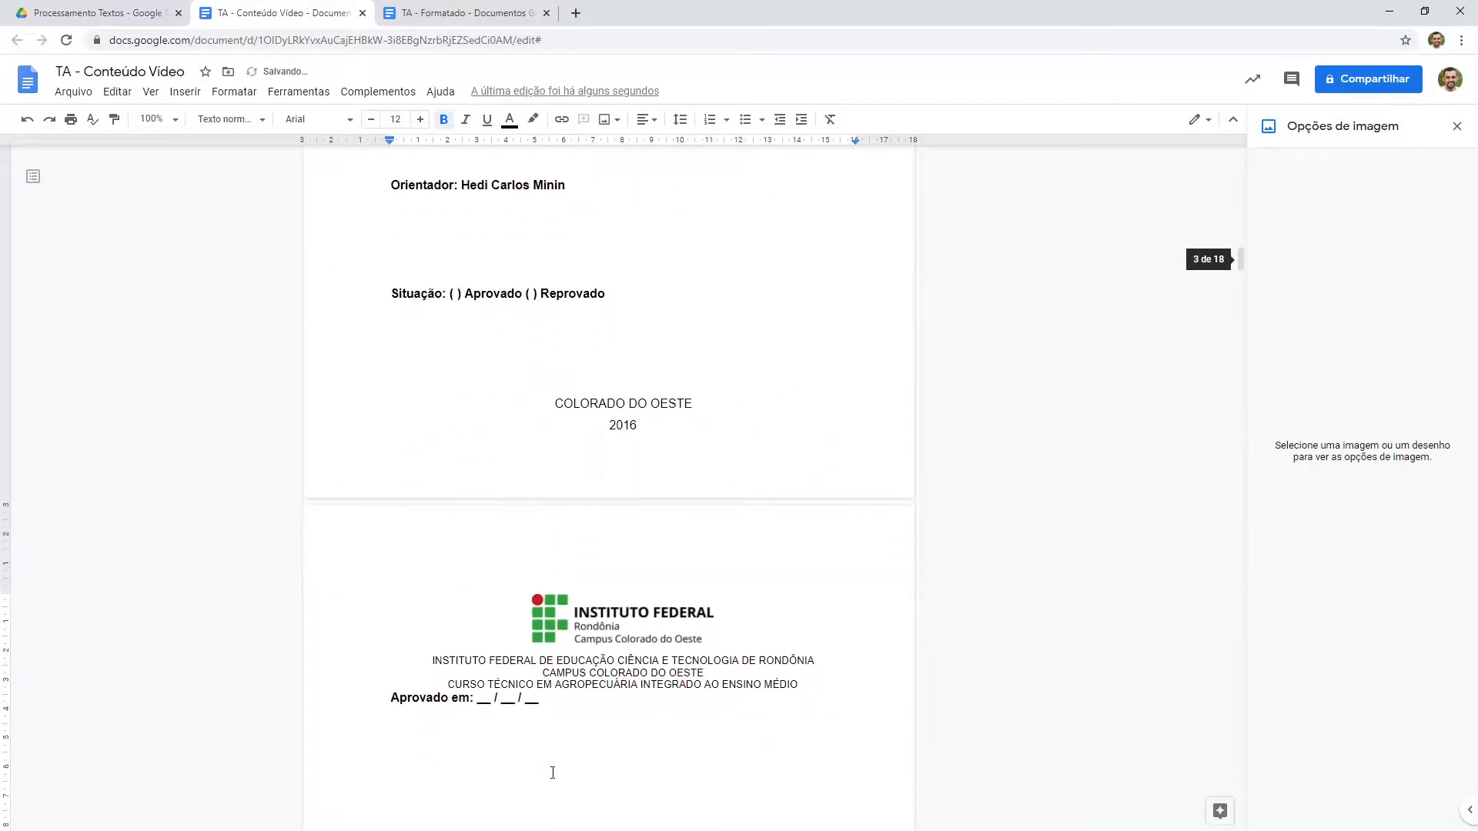
drag(552, 778, 344, 519)
scroll(529, 757, down, 4)
Step: Set the pasted block to Texto normal and remove its first-line indent
click(245, 122)
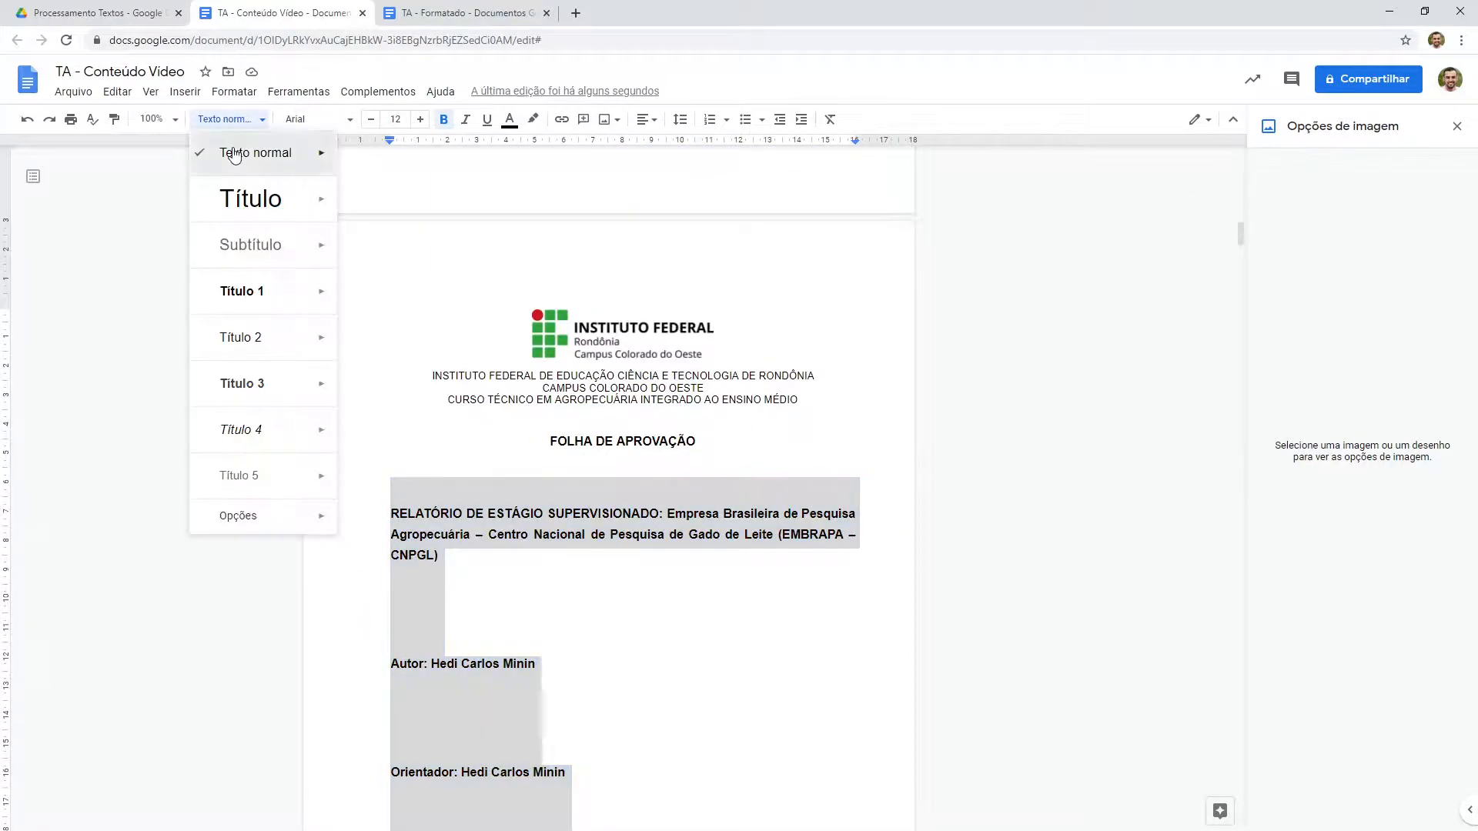
click(236, 151)
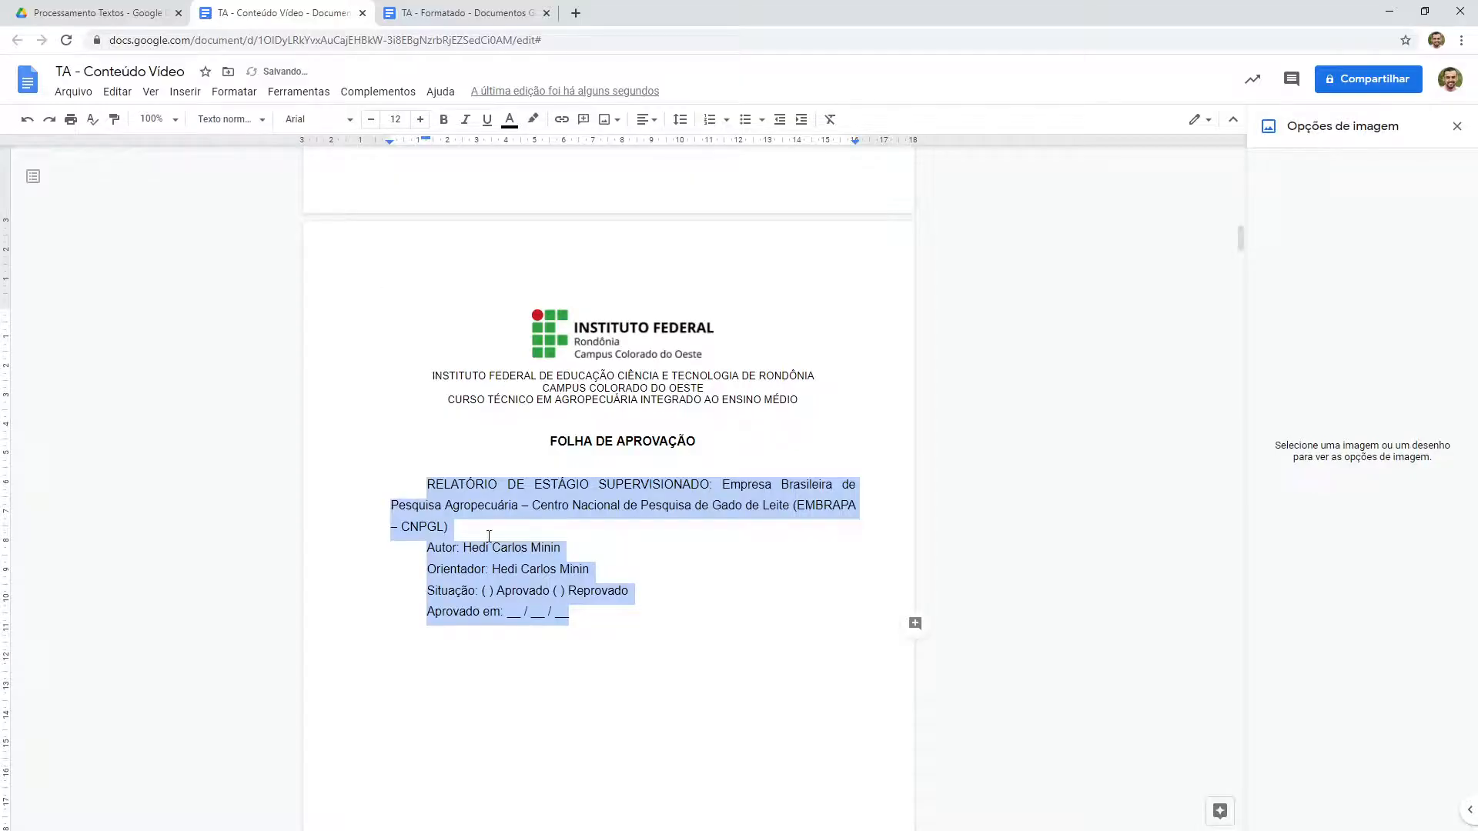
scroll(489, 537, down, 2)
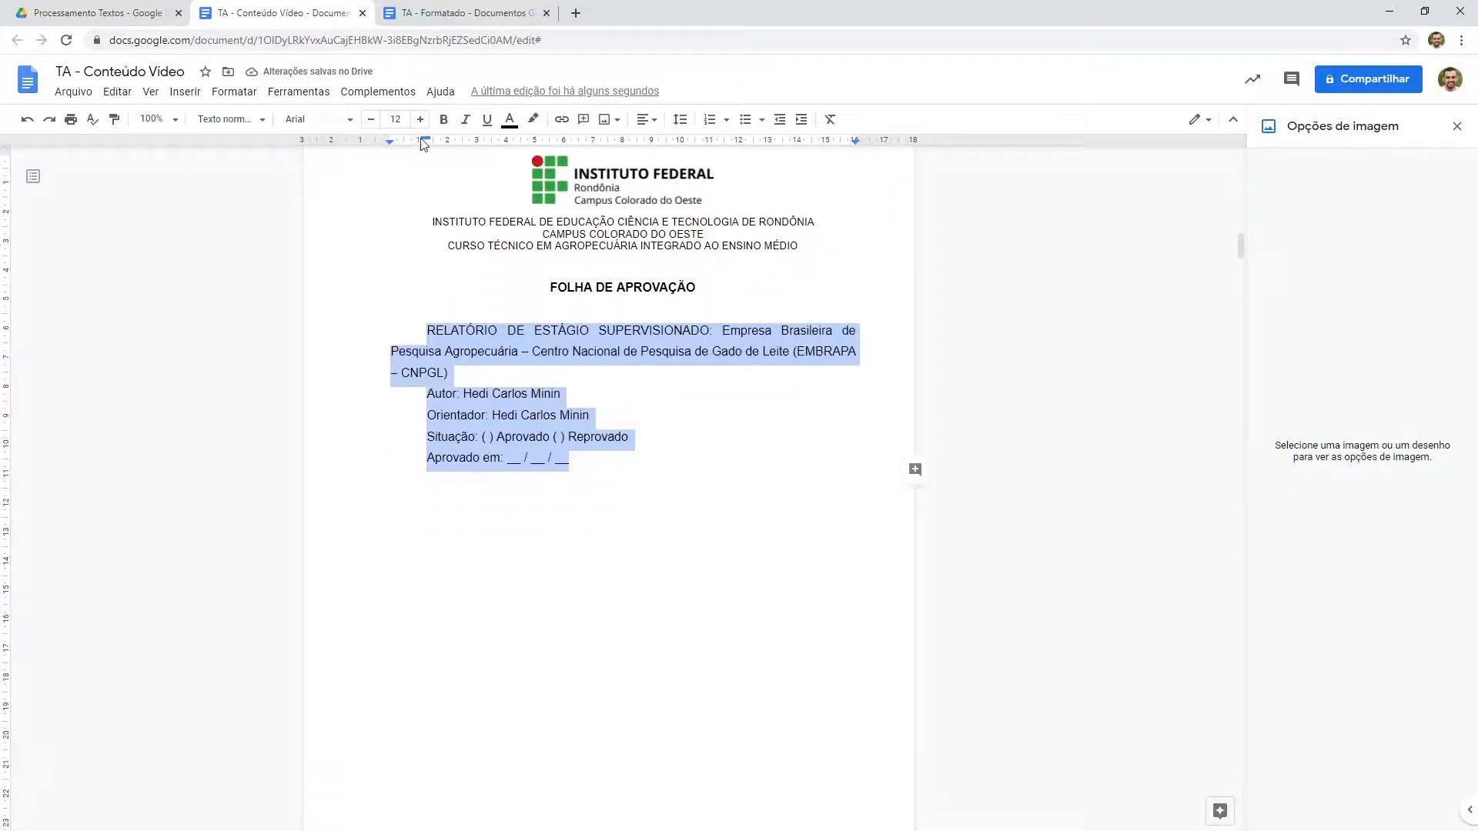
drag(425, 143, 390, 143)
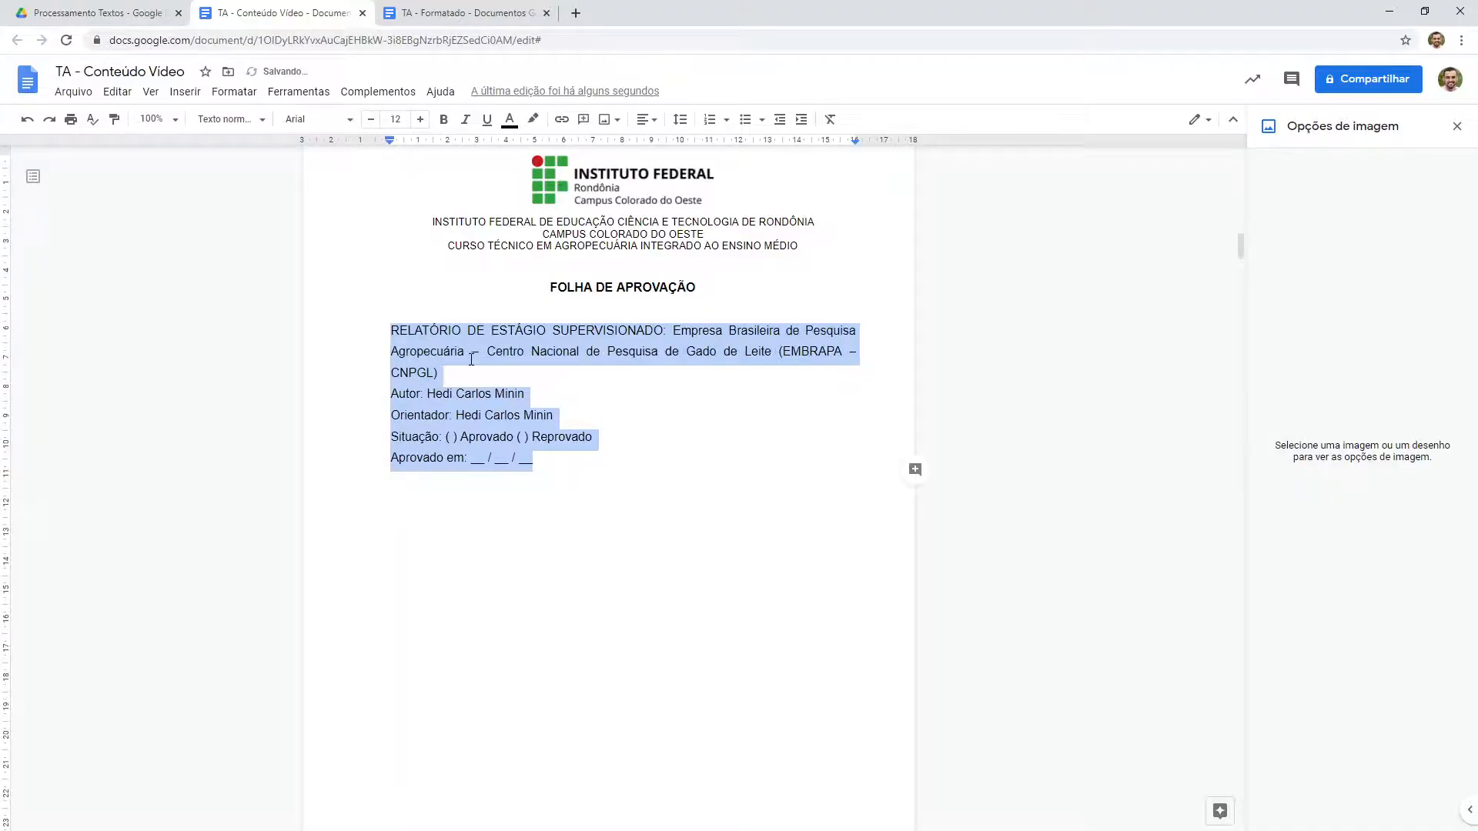
Step: Give the RELATÓRIO through Aprovado em paragraphs 28 pt spacing after
drag(485, 370, 370, 308)
click(436, 351)
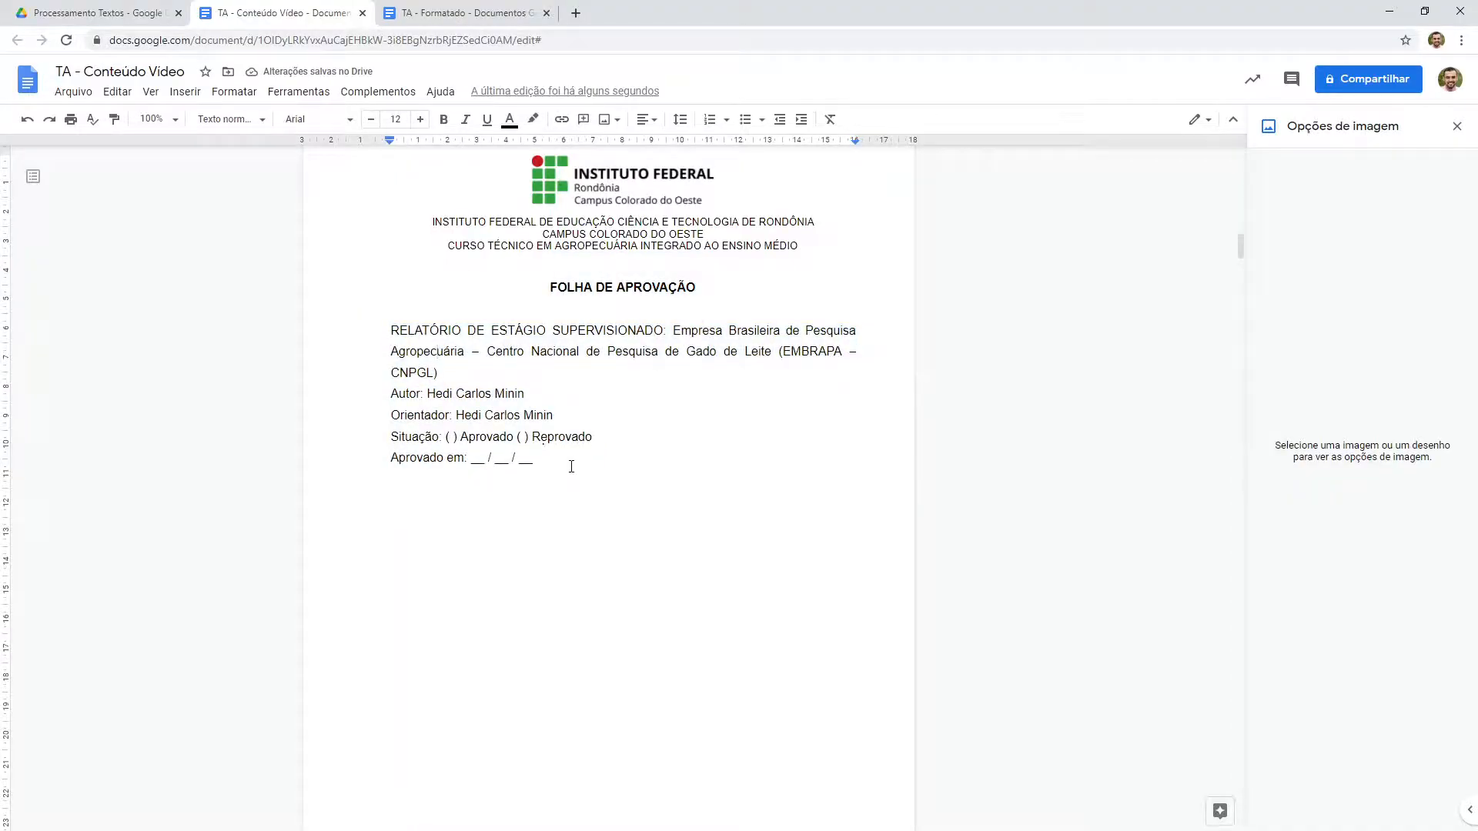
drag(571, 467, 385, 337)
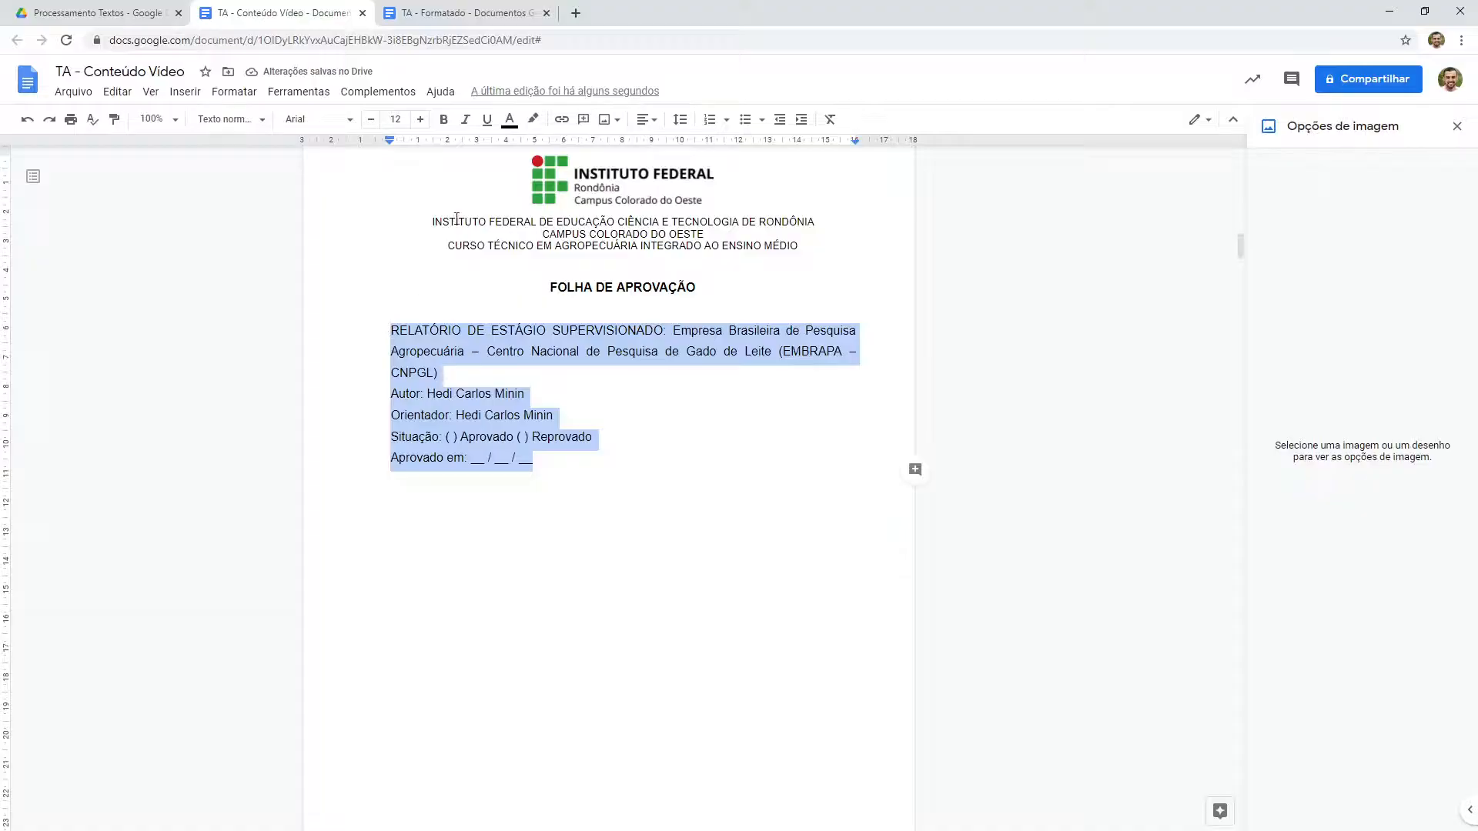
click(679, 120)
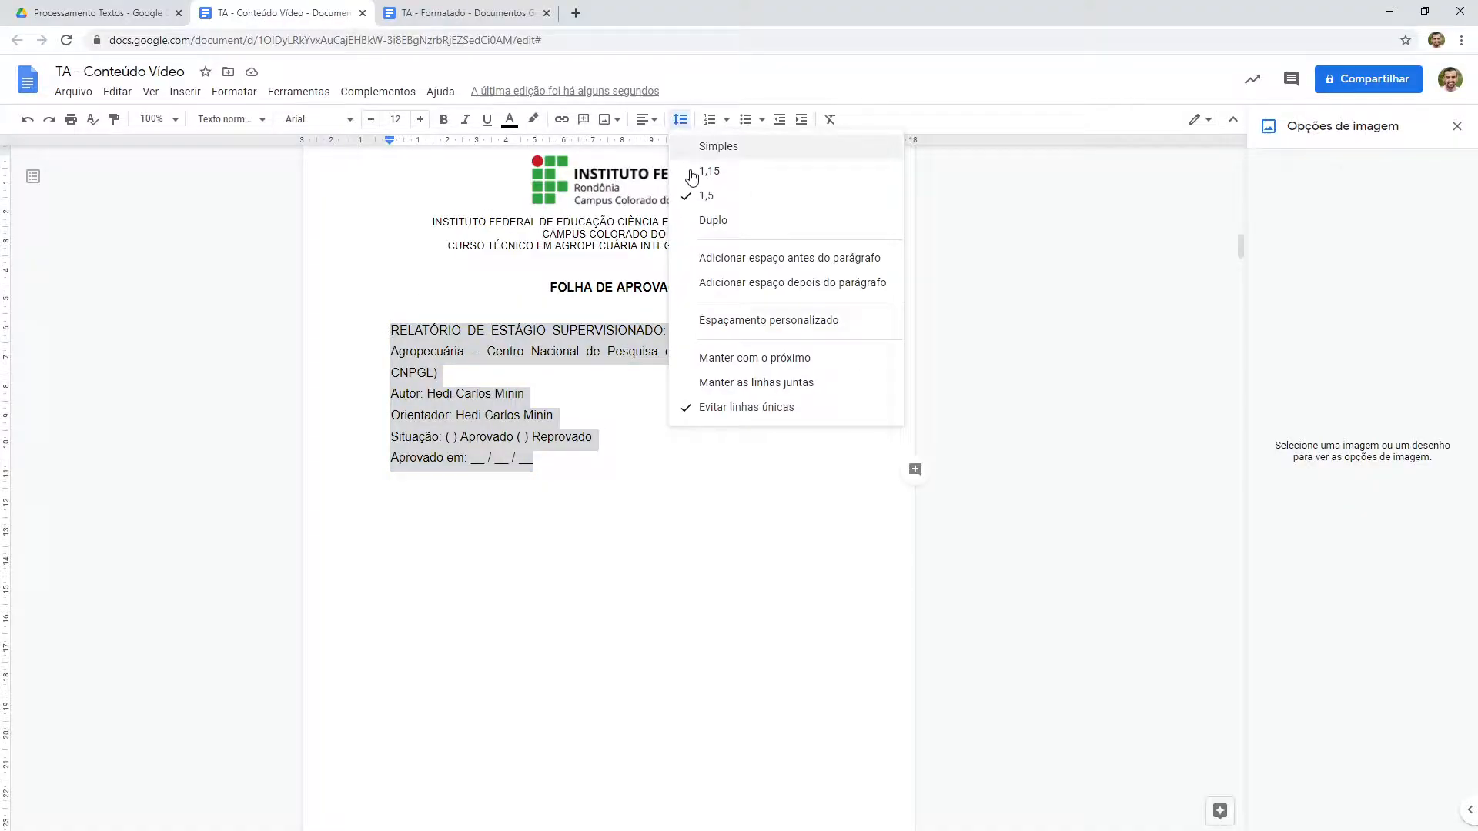
click(746, 328)
click(776, 489)
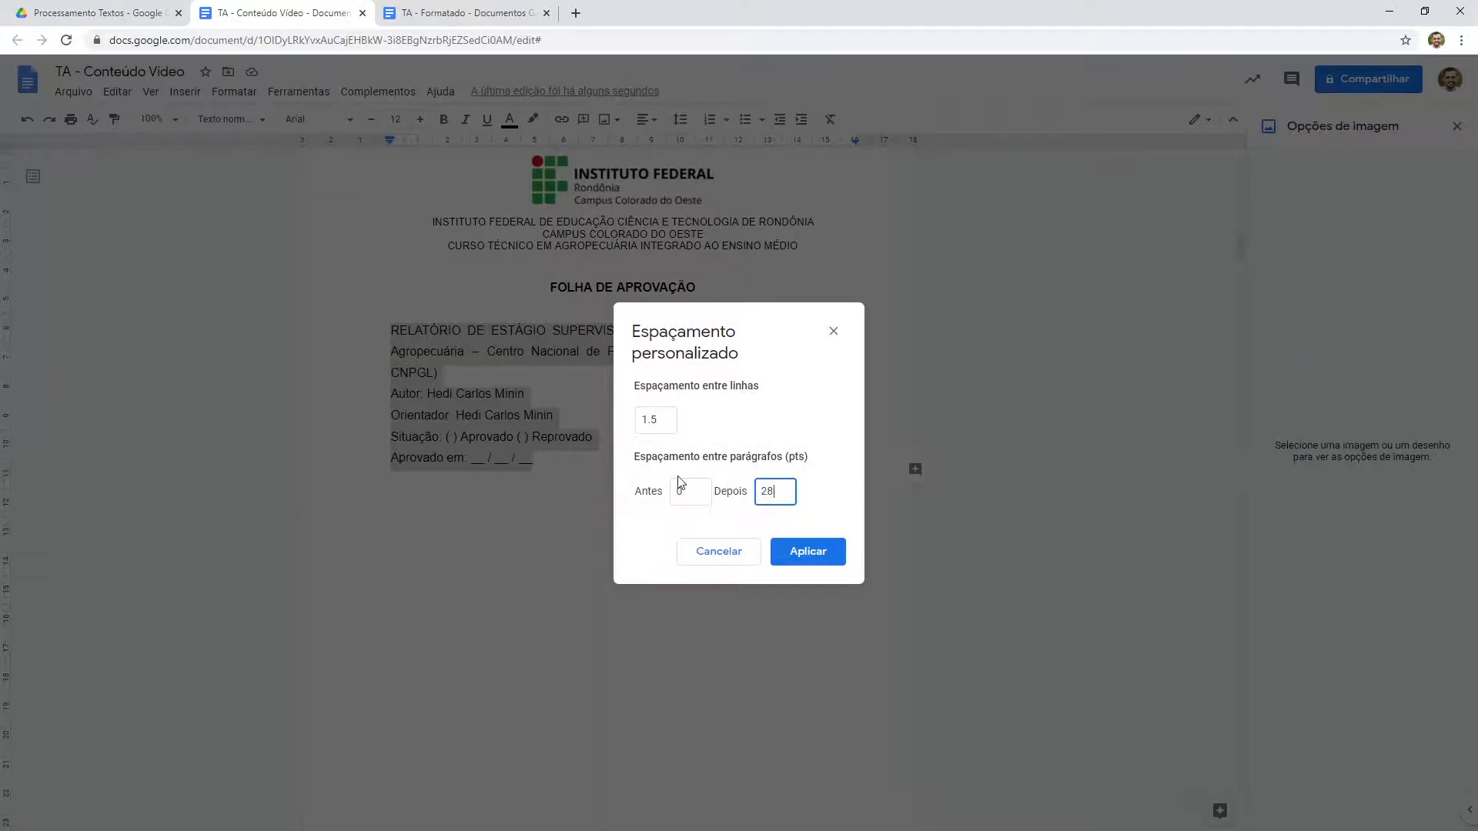
text(28)
key(Return)
Step: Make the RELATÓRIO DE ESTÁGIO title paragraph bold
triple_click(357, 332)
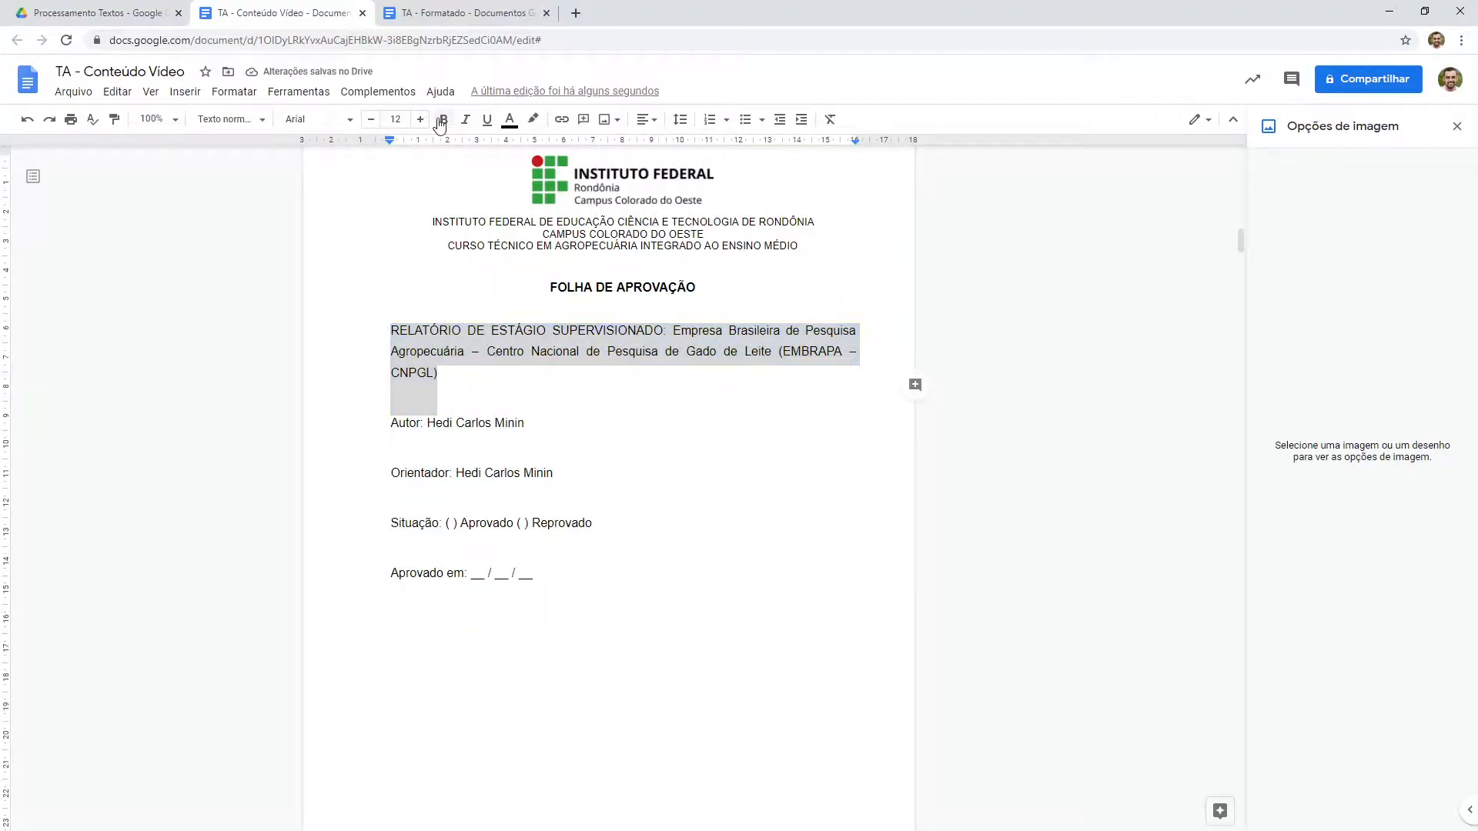
click(443, 121)
click(561, 395)
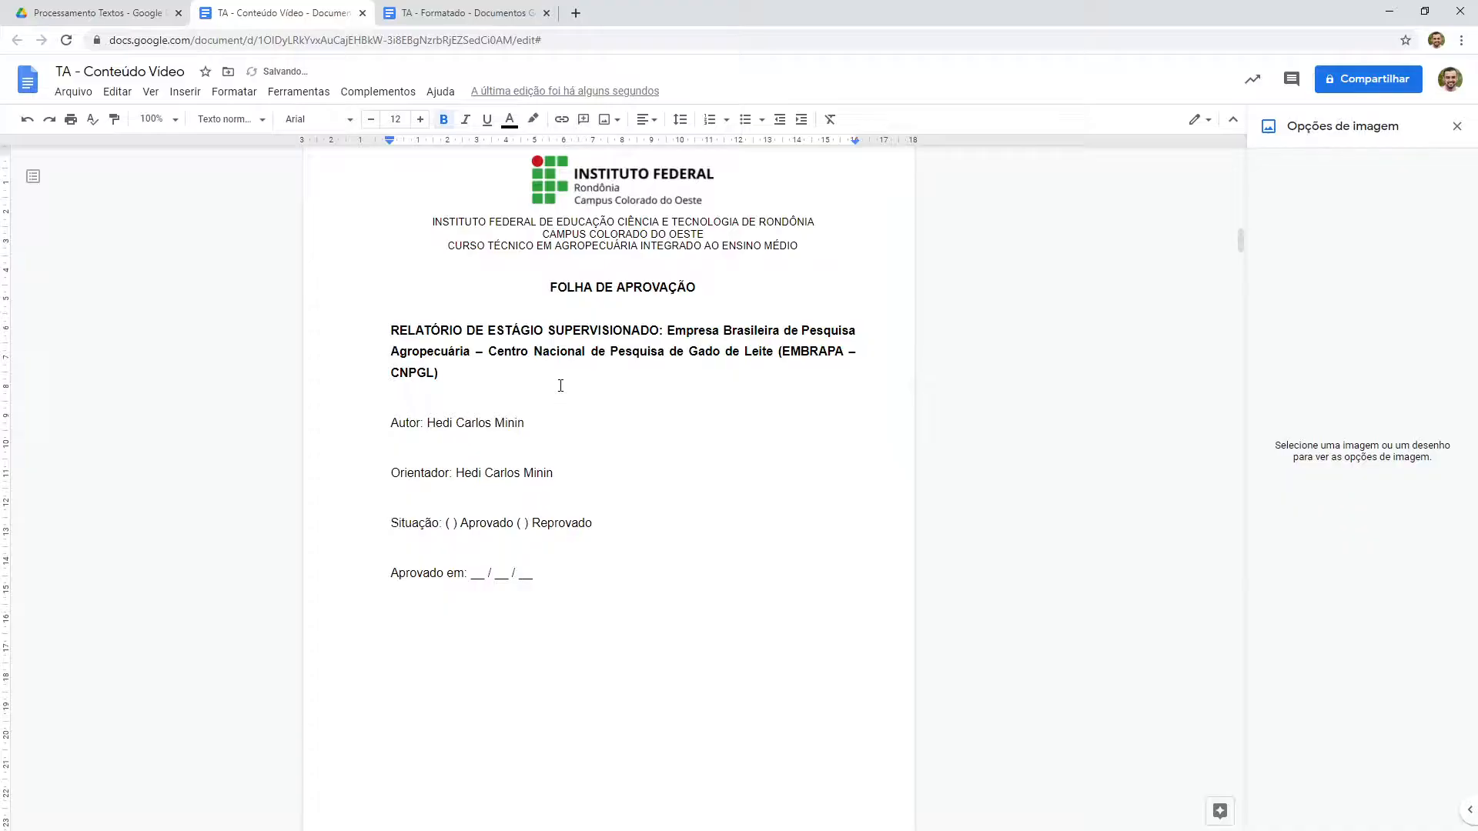
scroll(492, 539, down, 1)
Step: Copy the Nome do estagiário and Nome do professor orientador lines below Aprovado em, removing the gap between them
click(466, 13)
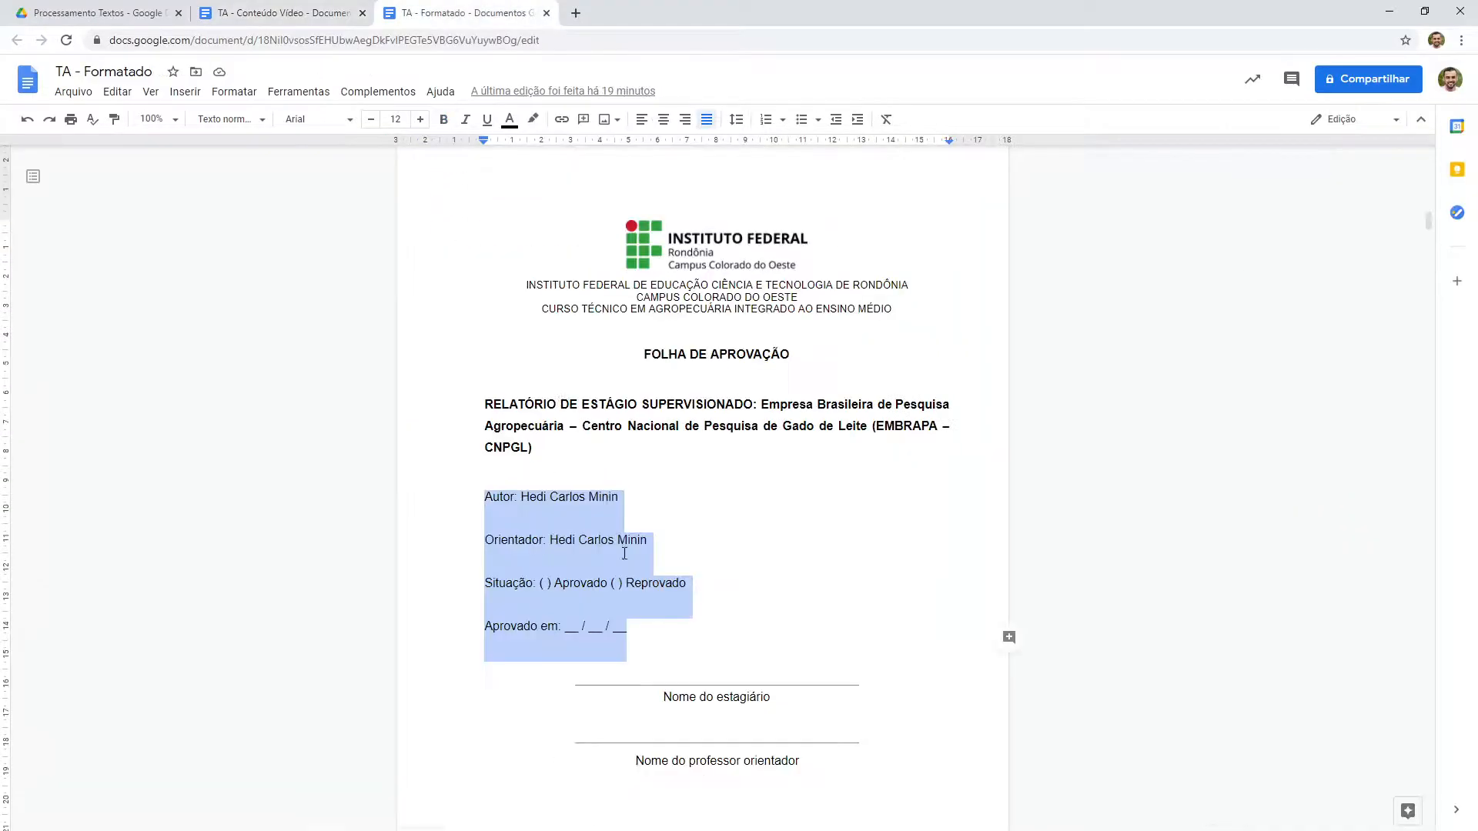
scroll(712, 514, down, 3)
drag(742, 468, 613, 453)
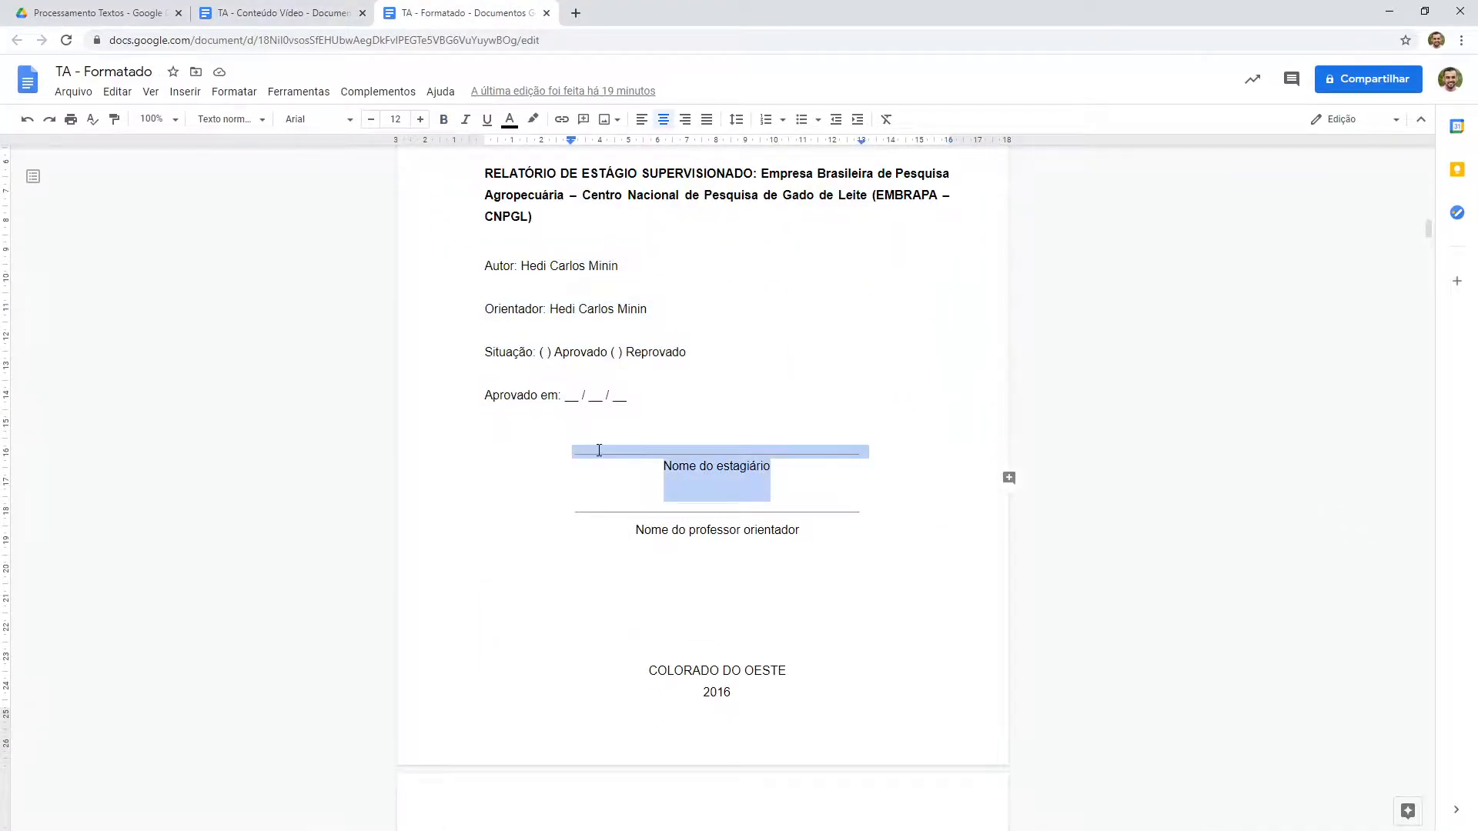
click(631, 451)
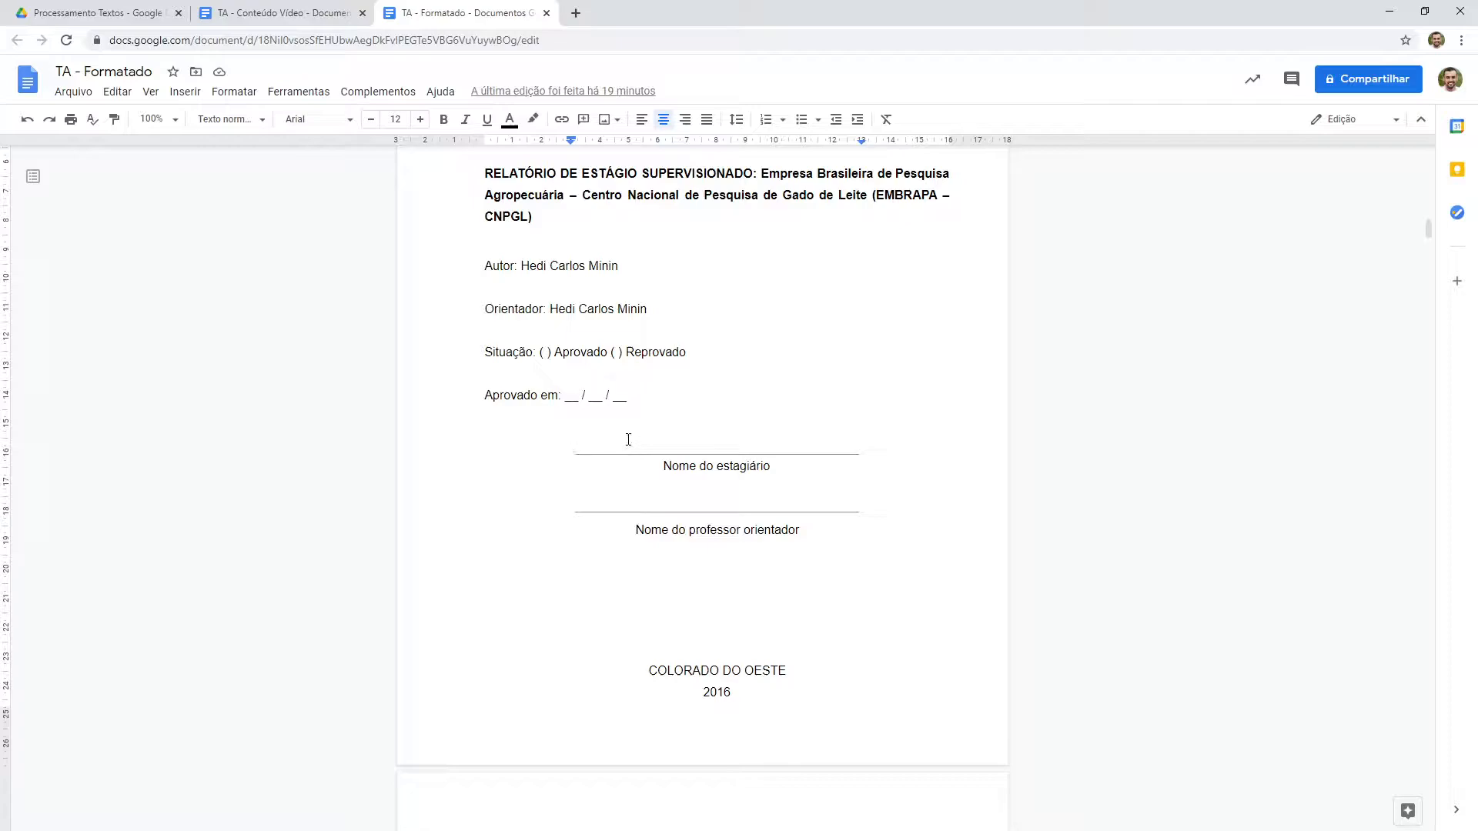
drag(847, 536, 581, 466)
key(ctrl+c)
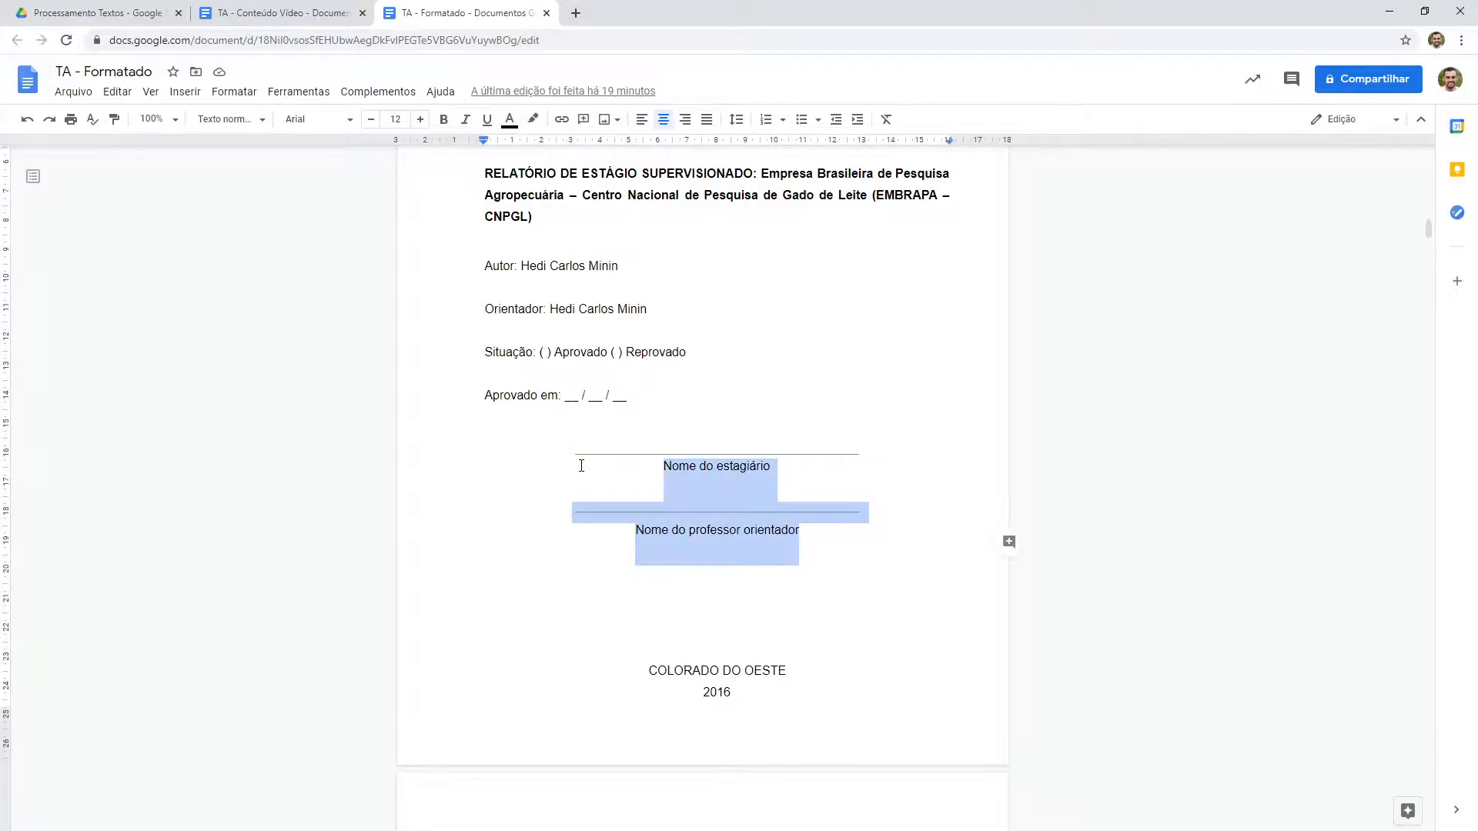
click(293, 13)
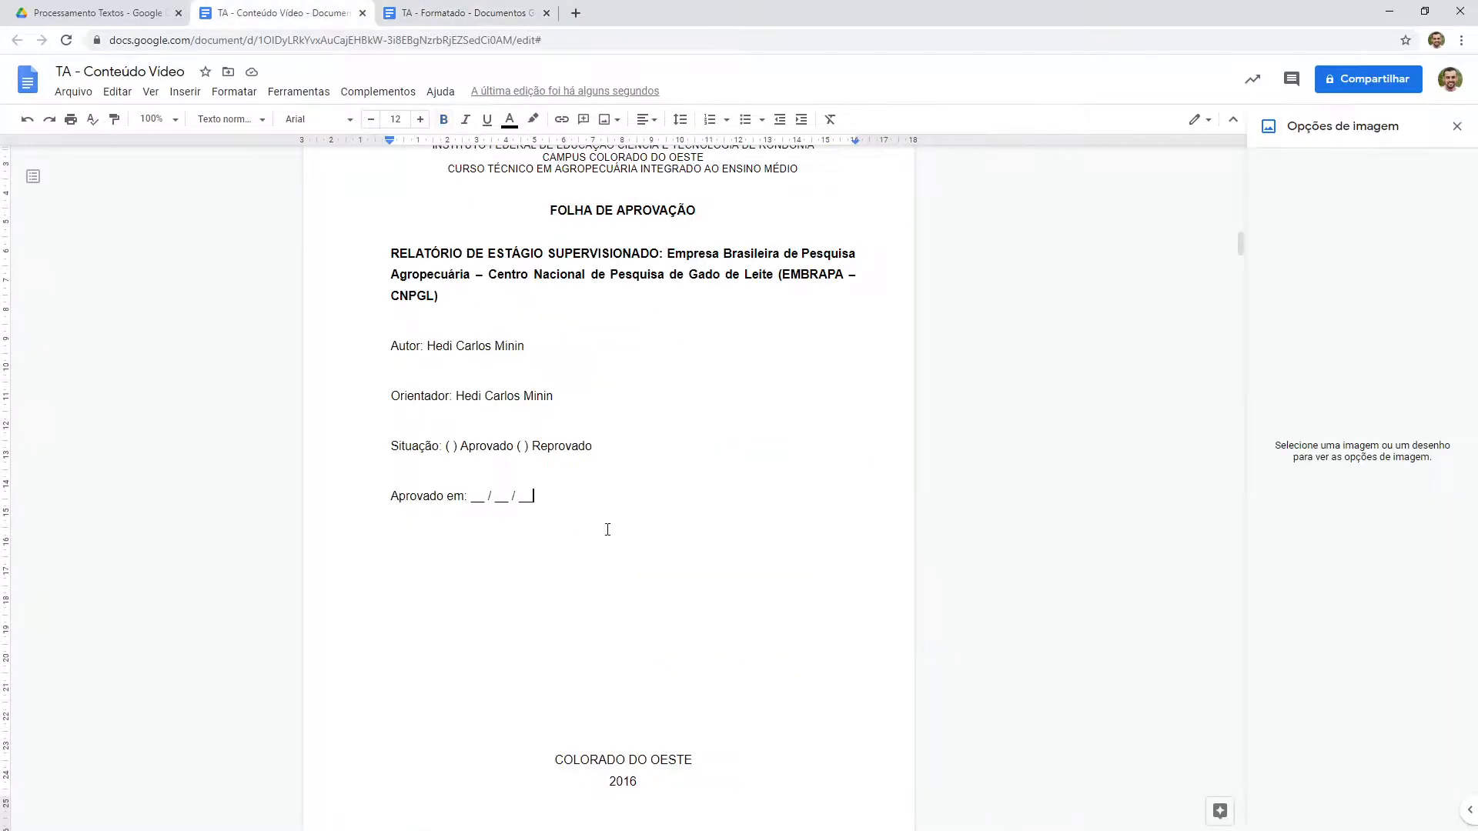
key(ctrl+v)
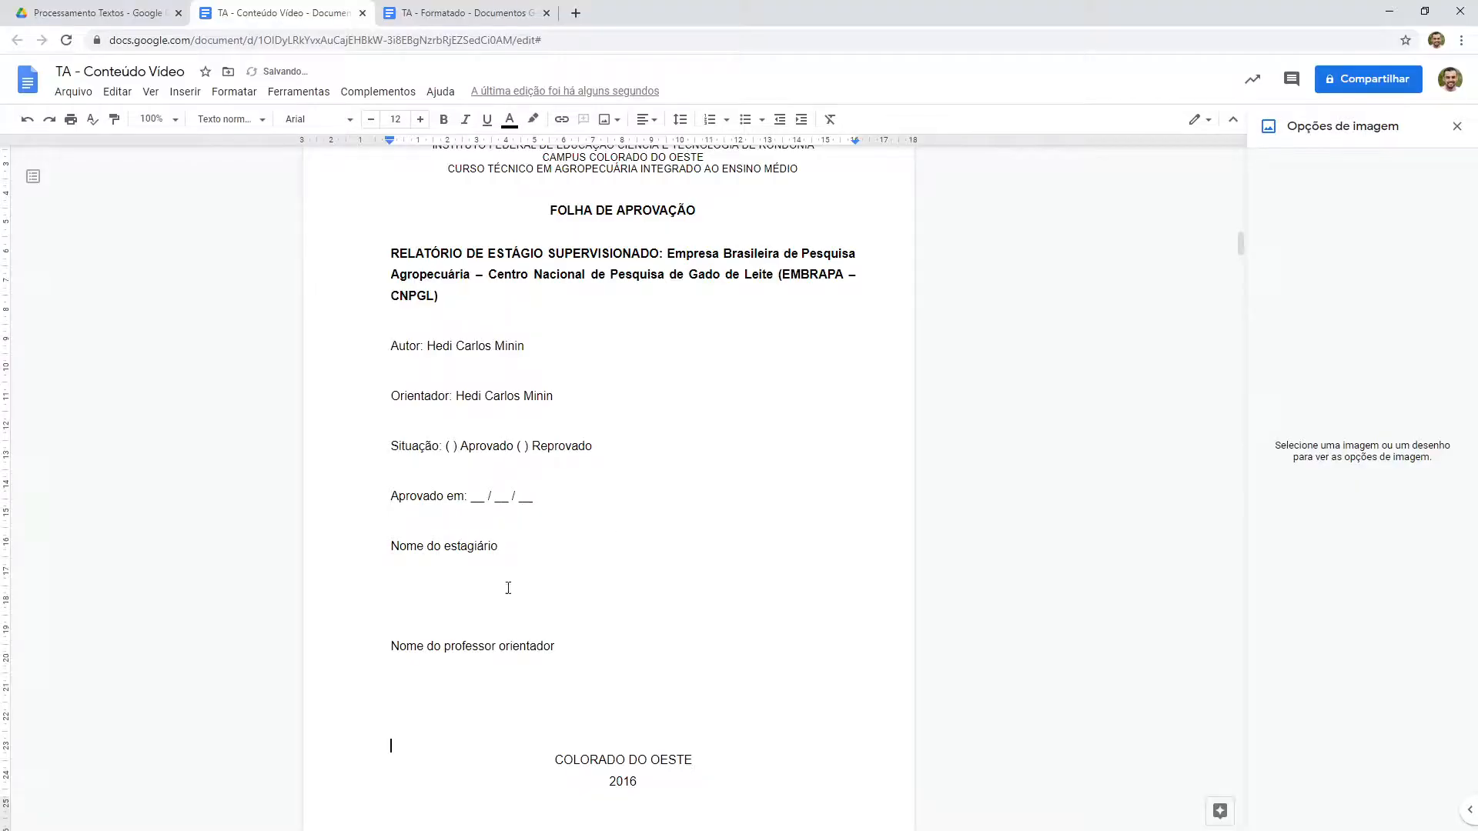
key(BackSpace)
Step: Centre both name lines and add a blank line above Nome do estagiário
drag(558, 628, 391, 561)
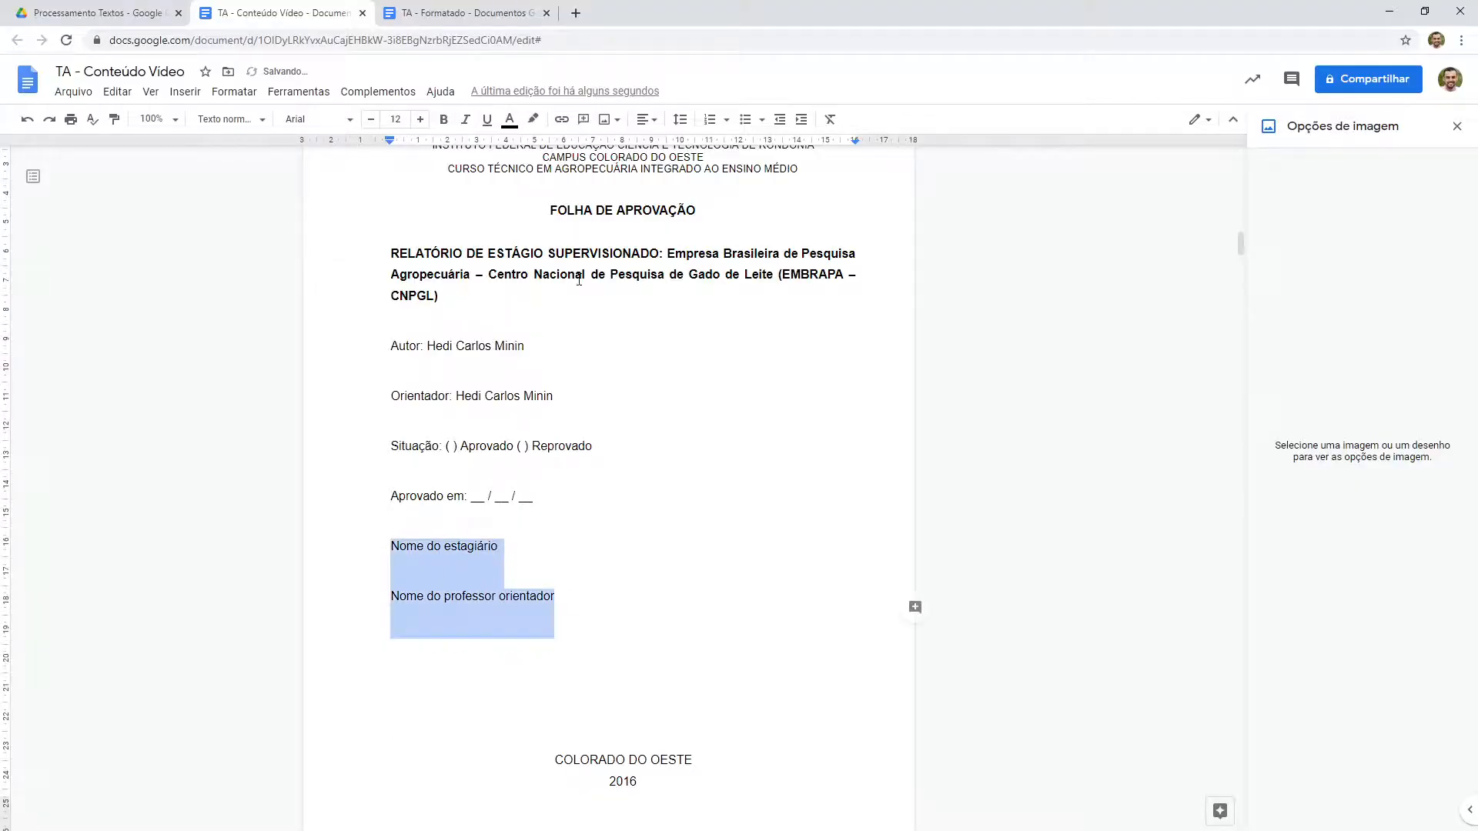
click(650, 123)
click(606, 148)
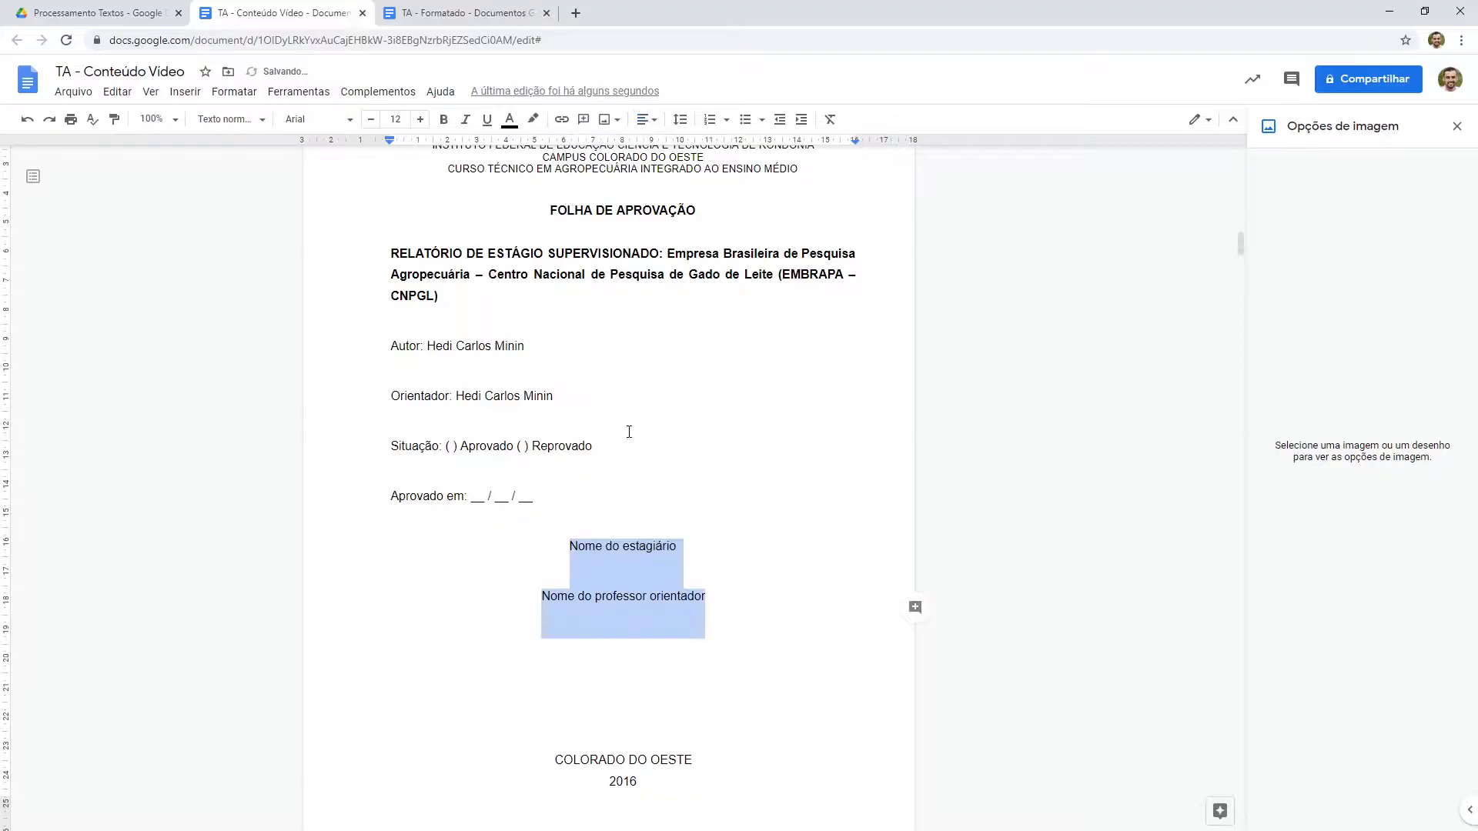
click(570, 544)
drag(709, 599, 472, 549)
click(561, 551)
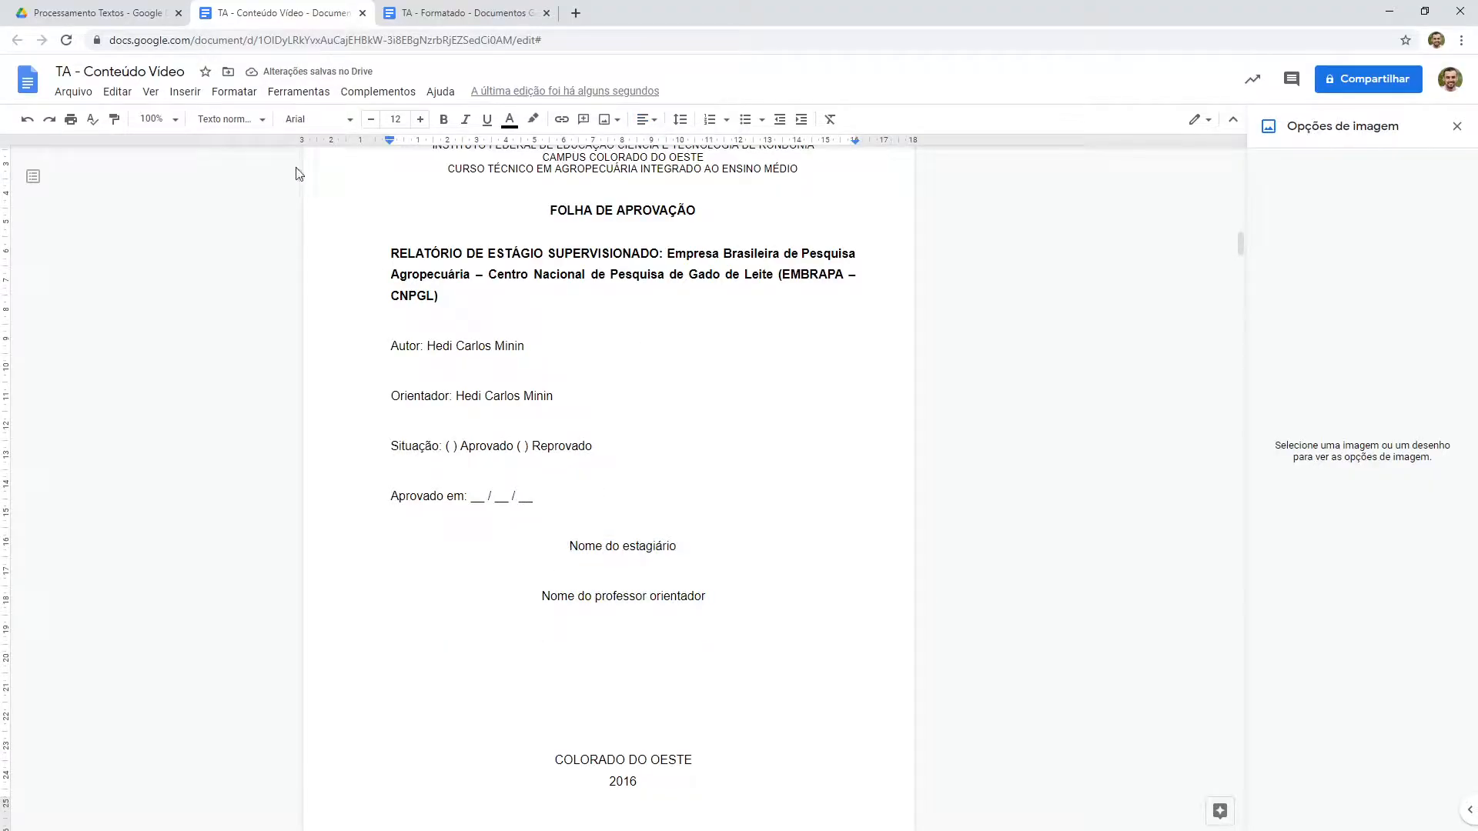
key(Return)
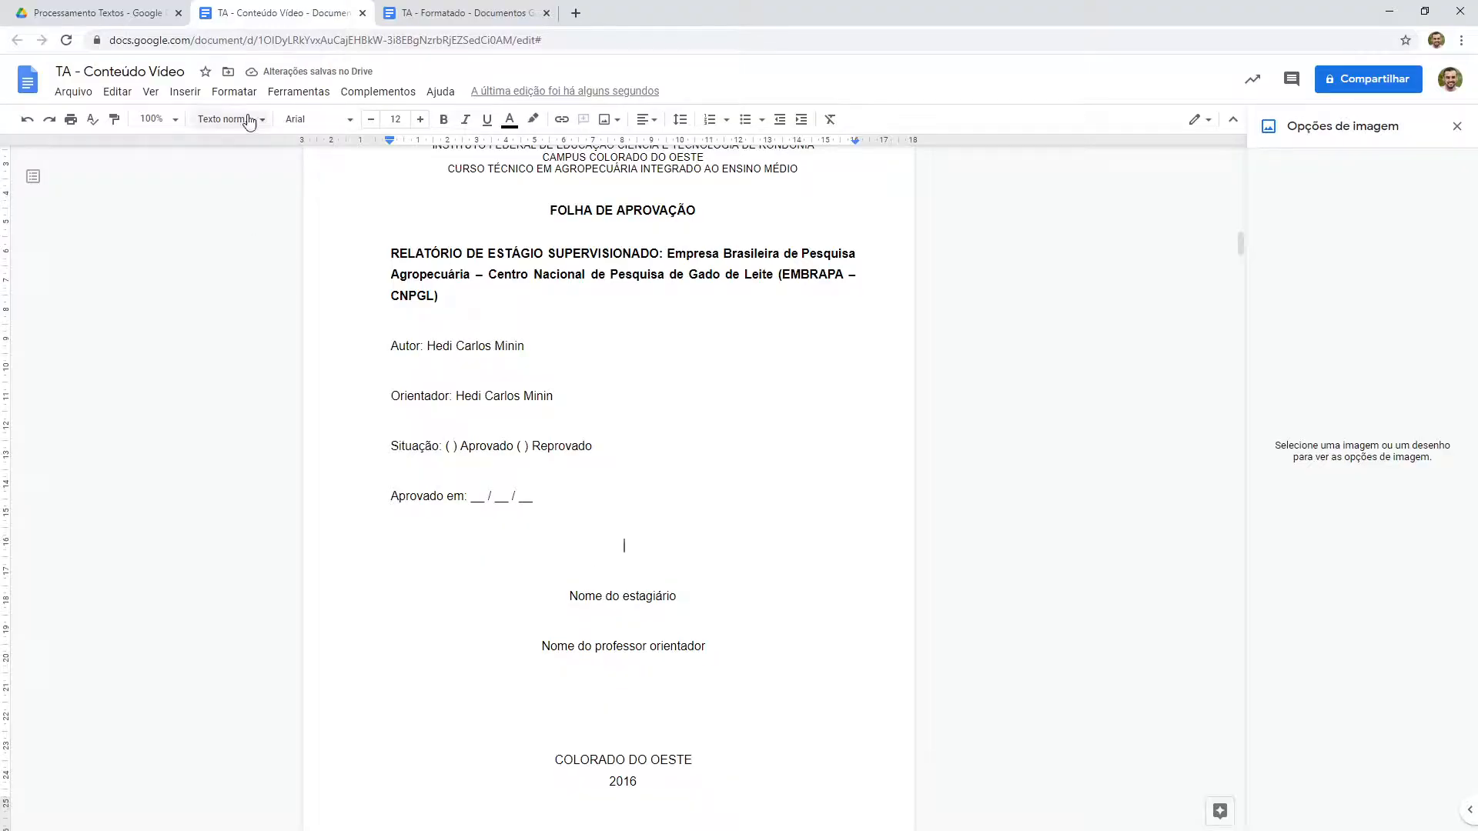
Step: Insert a horizontal signature line above 'Nome do estagiário' and adjust its space after
click(186, 94)
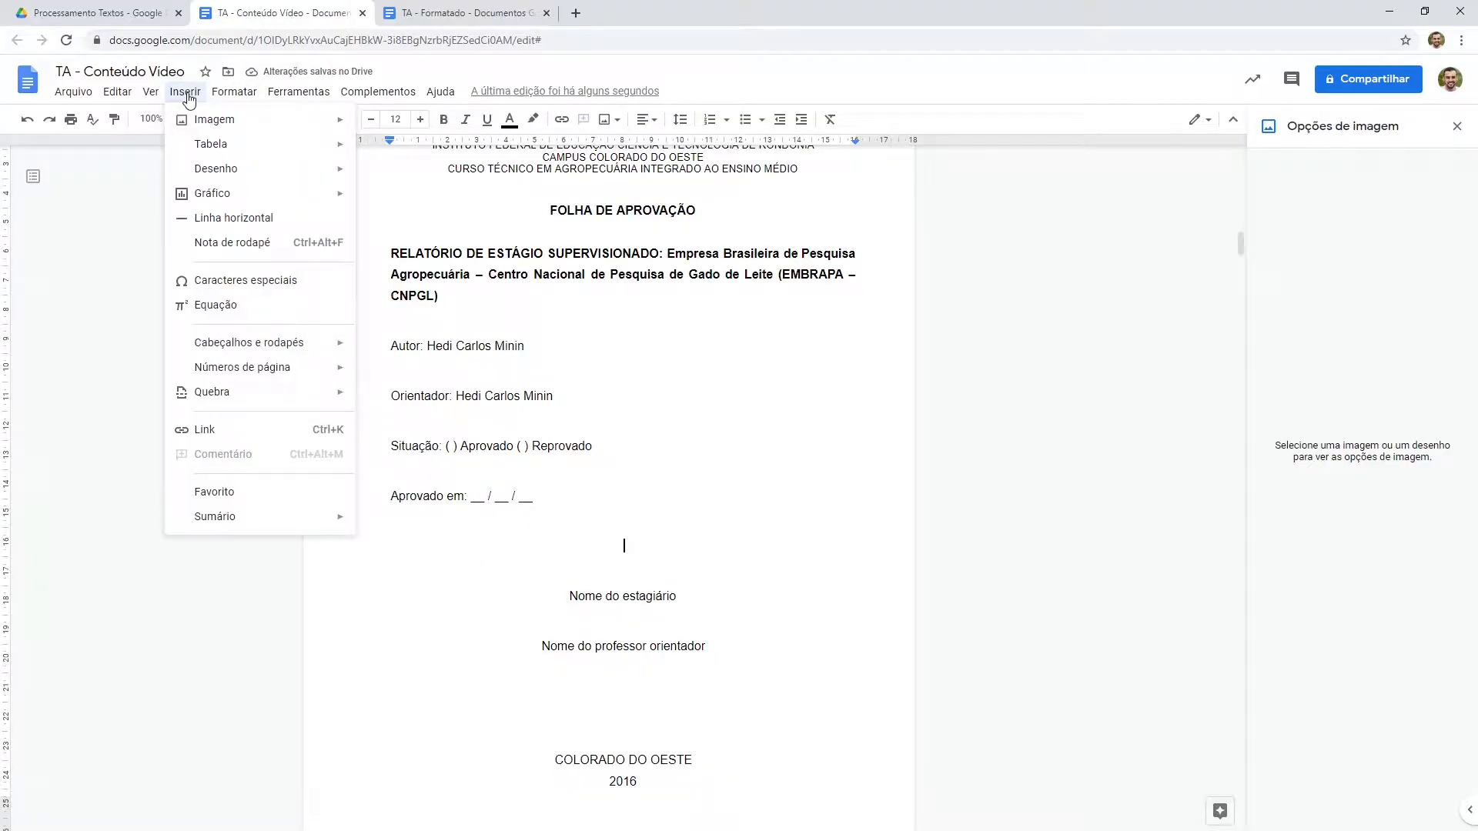
click(248, 223)
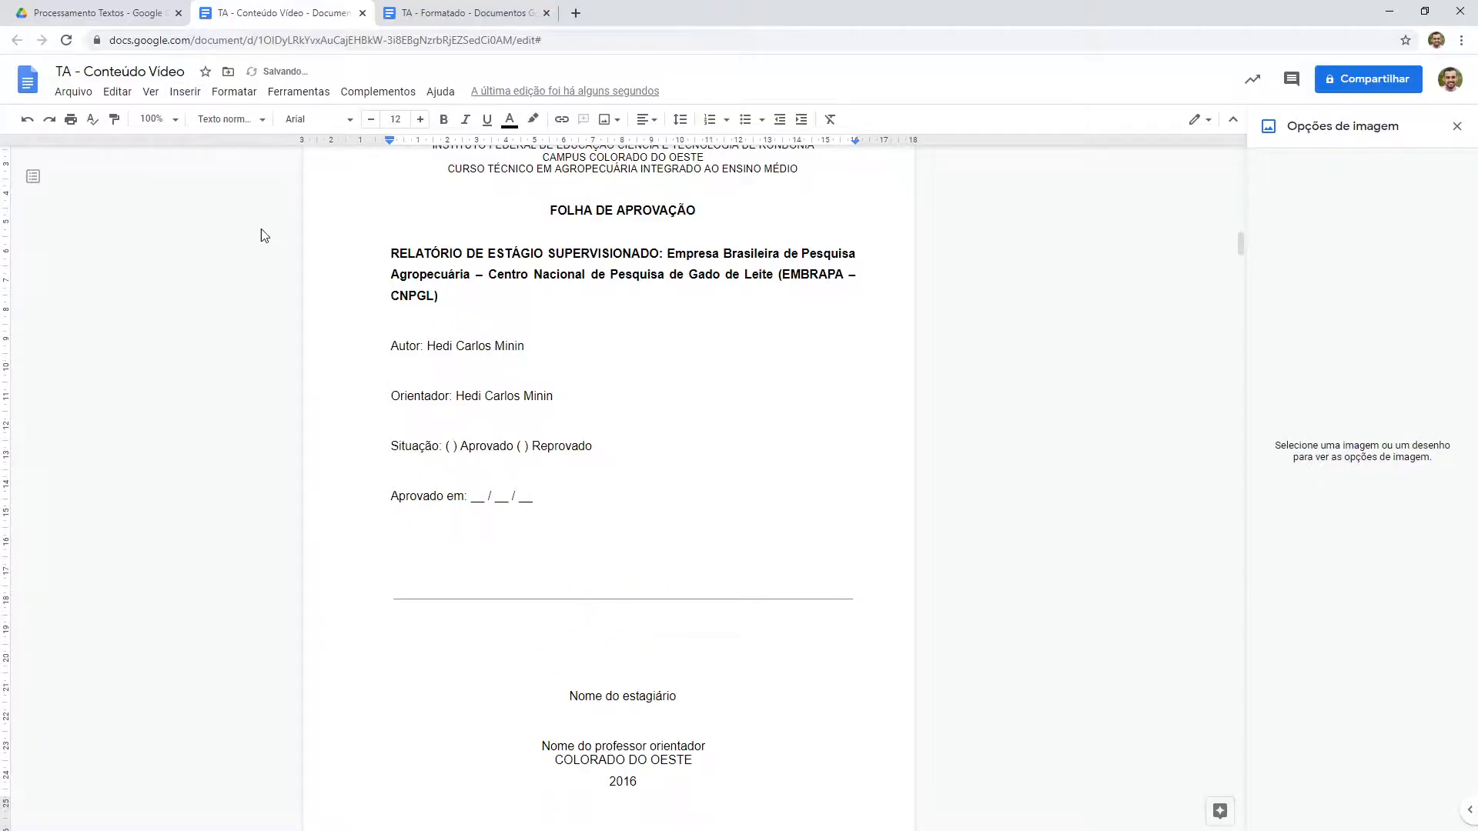
key(Delete)
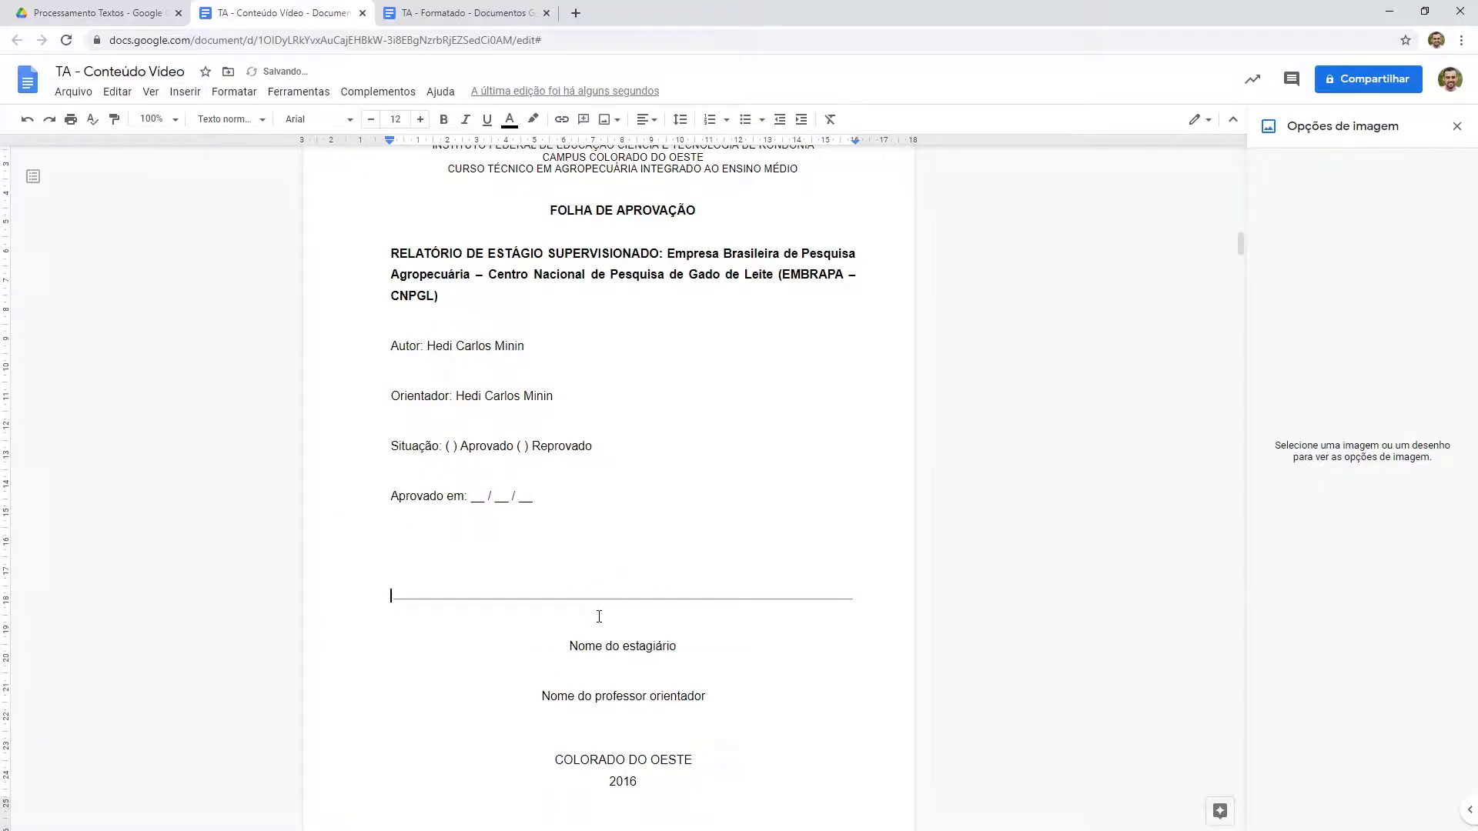
drag(647, 637, 492, 611)
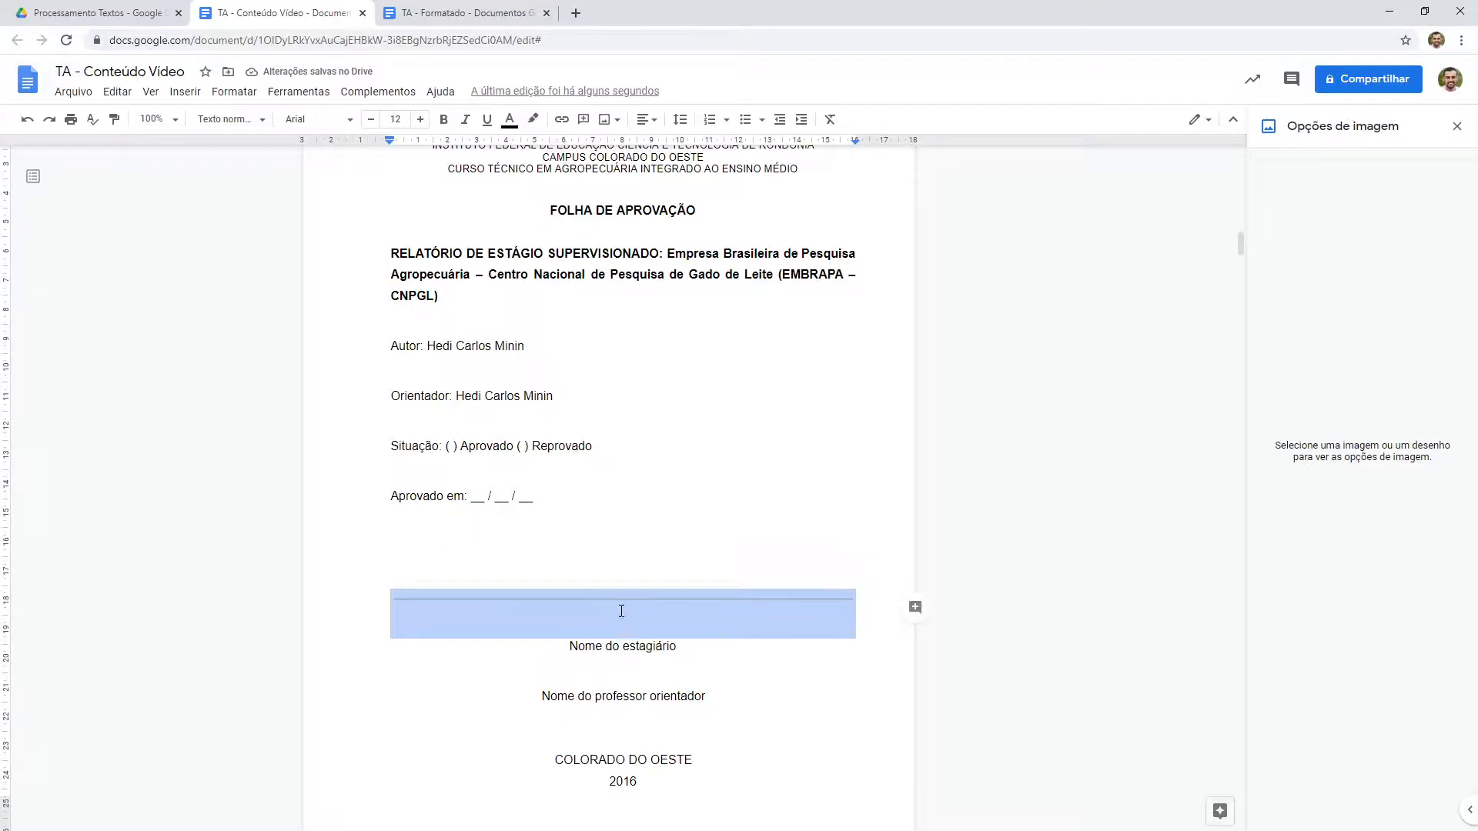
click(686, 121)
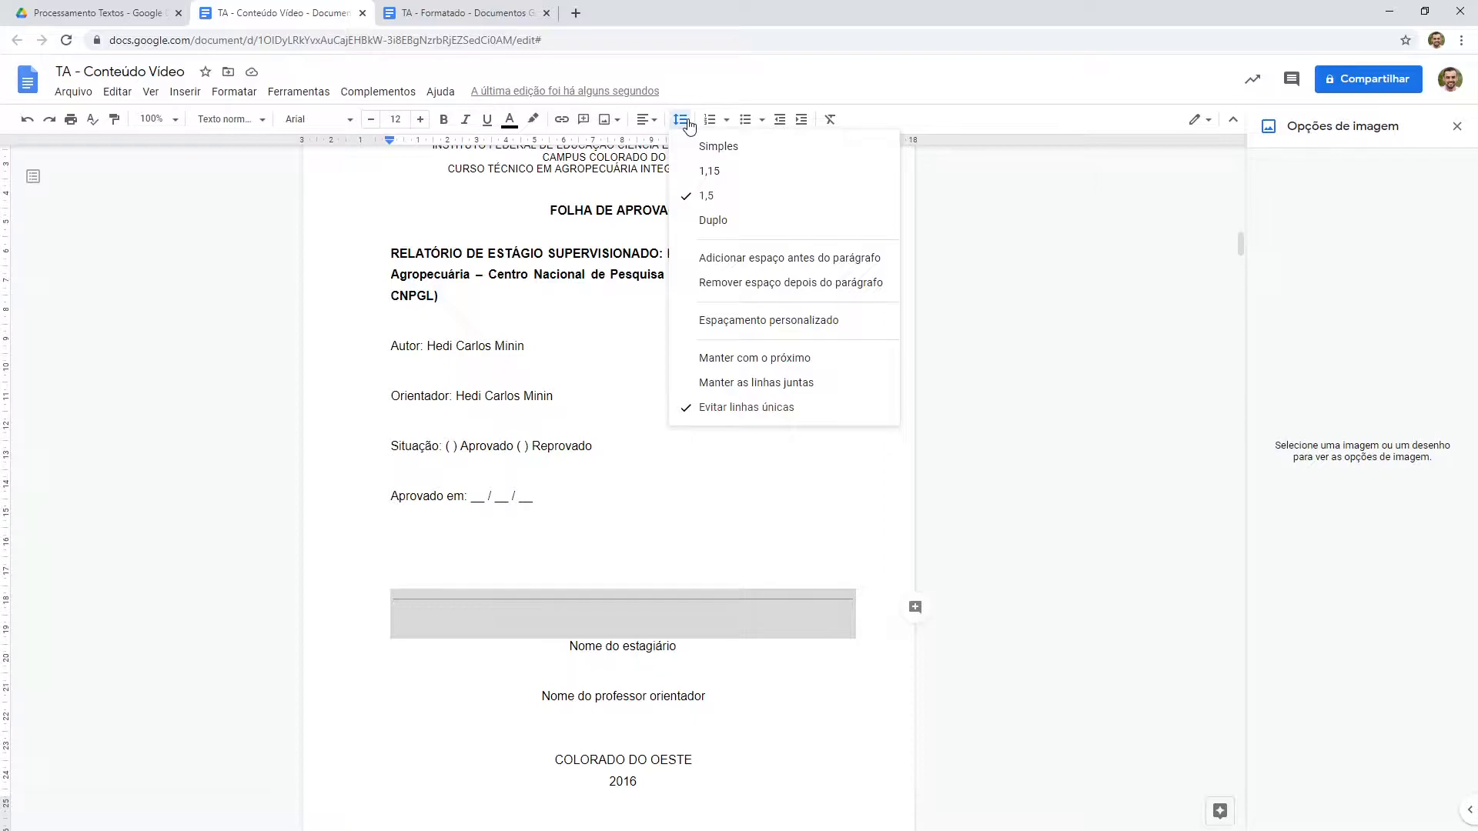
click(762, 320)
click(721, 491)
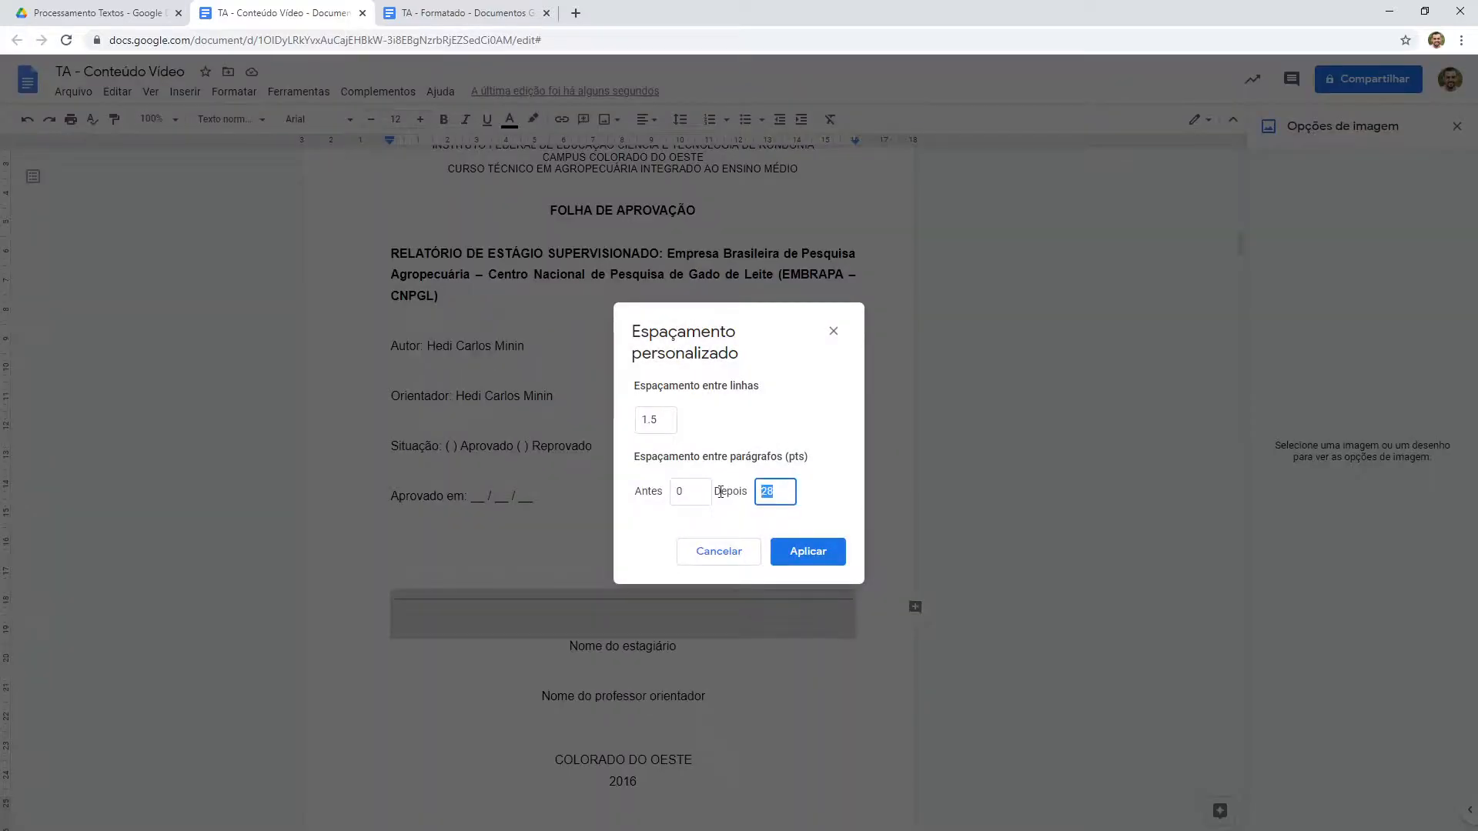
click(800, 558)
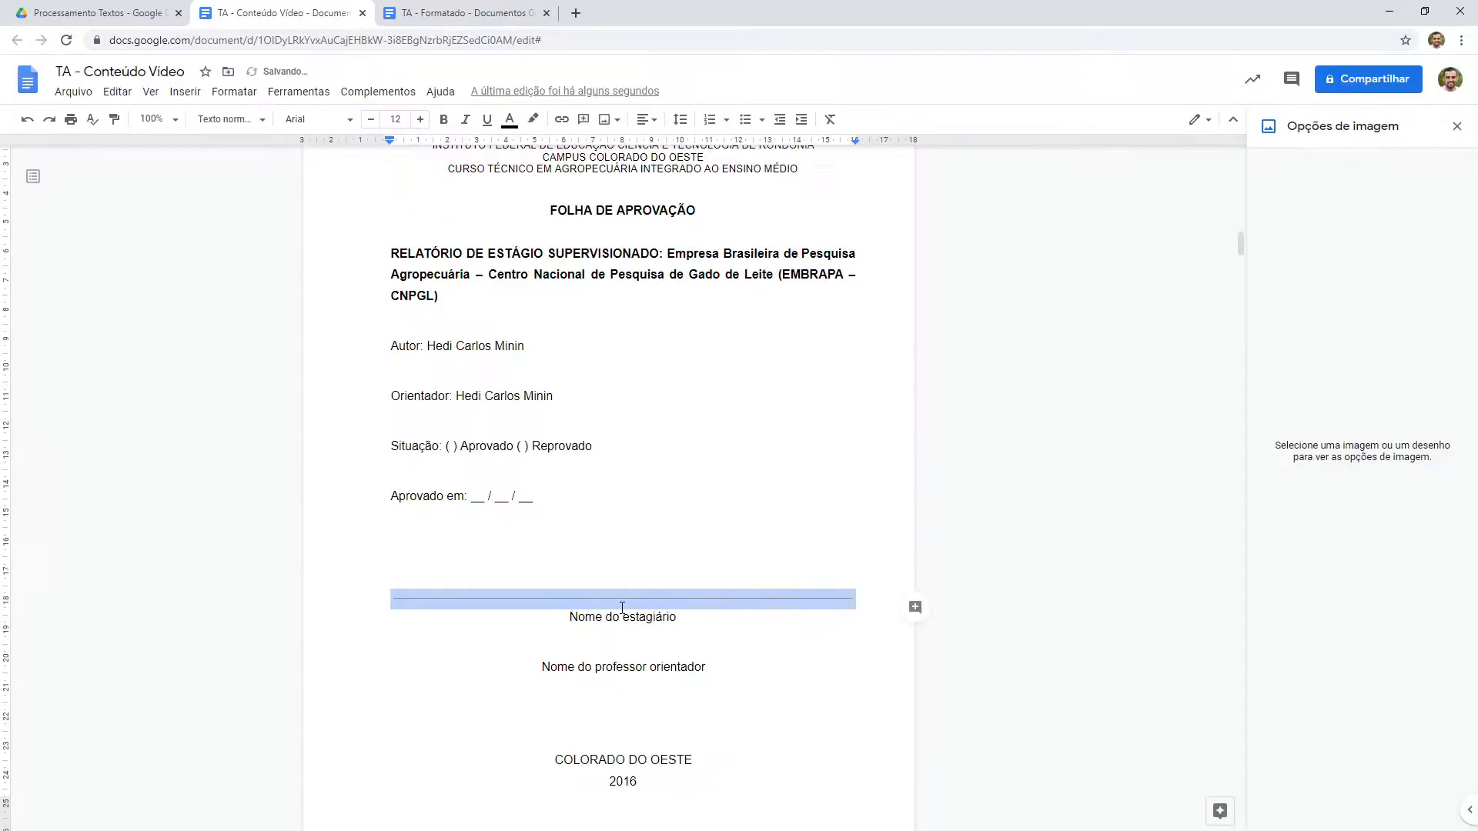
click(593, 640)
Step: Add a second horizontal line above 'Nome do professor orientador' with 0 space after
scroll(560, 641, down, 2)
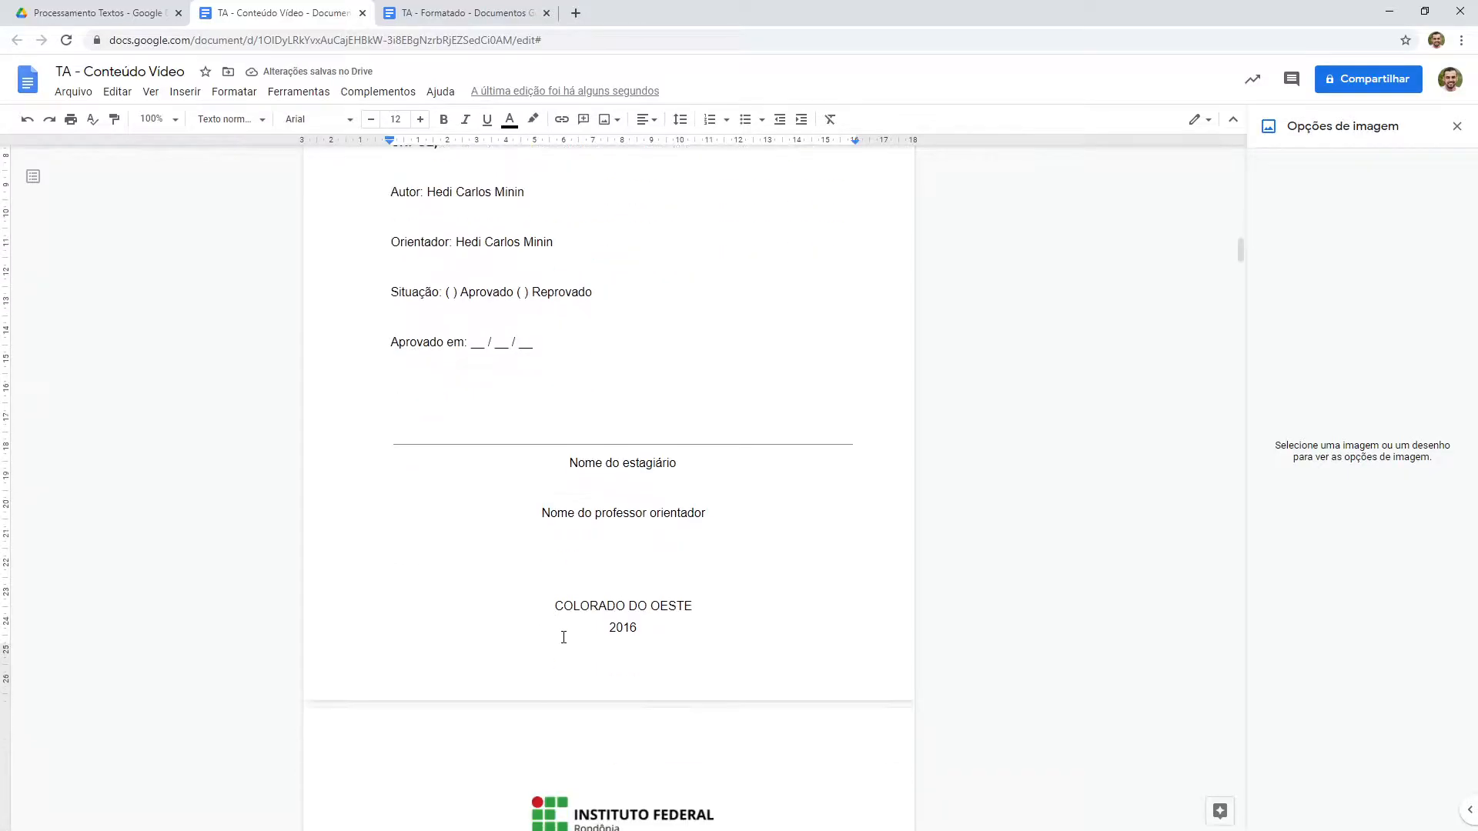
key(Return)
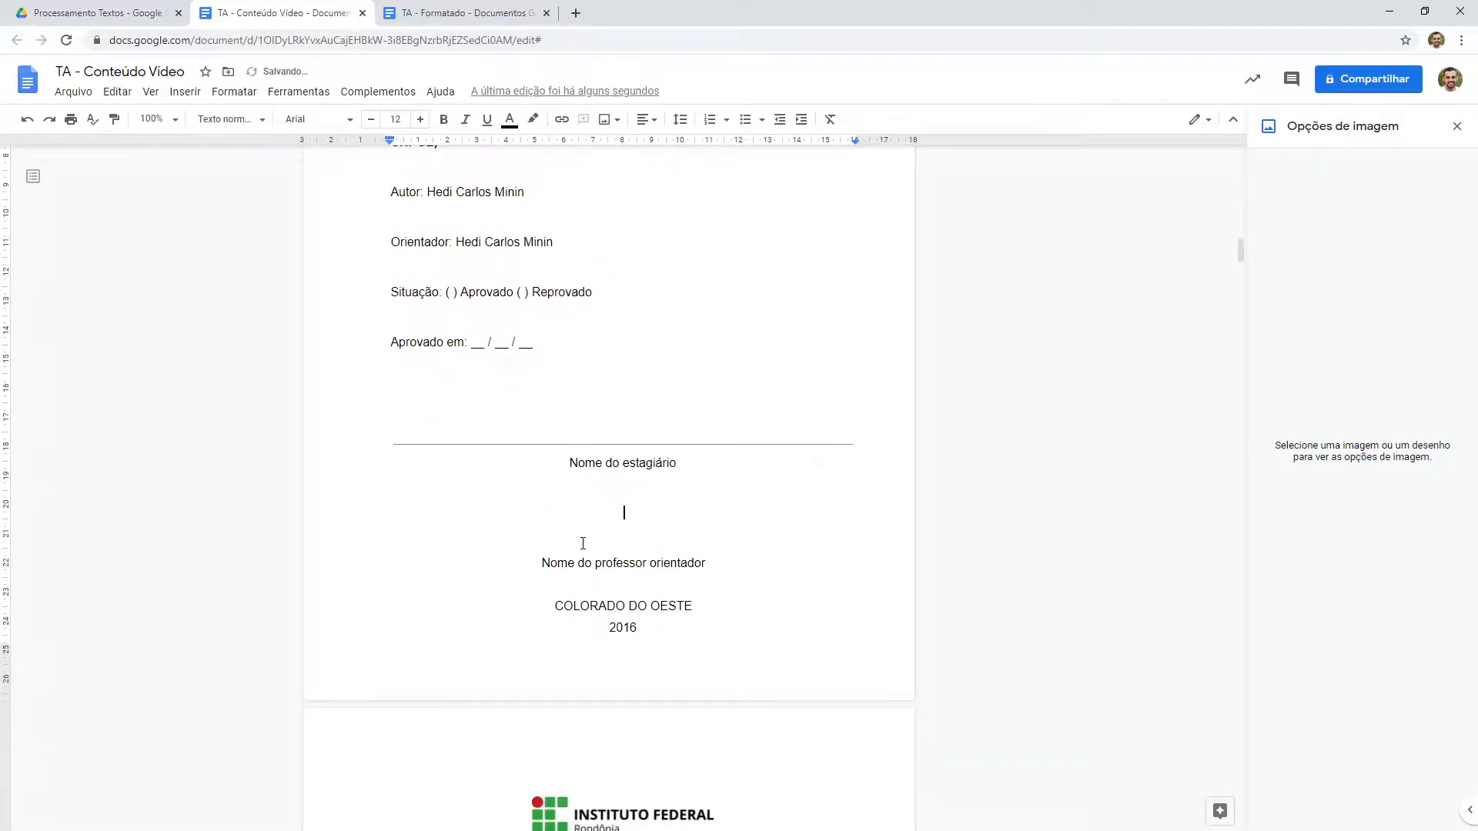
click(185, 92)
click(223, 218)
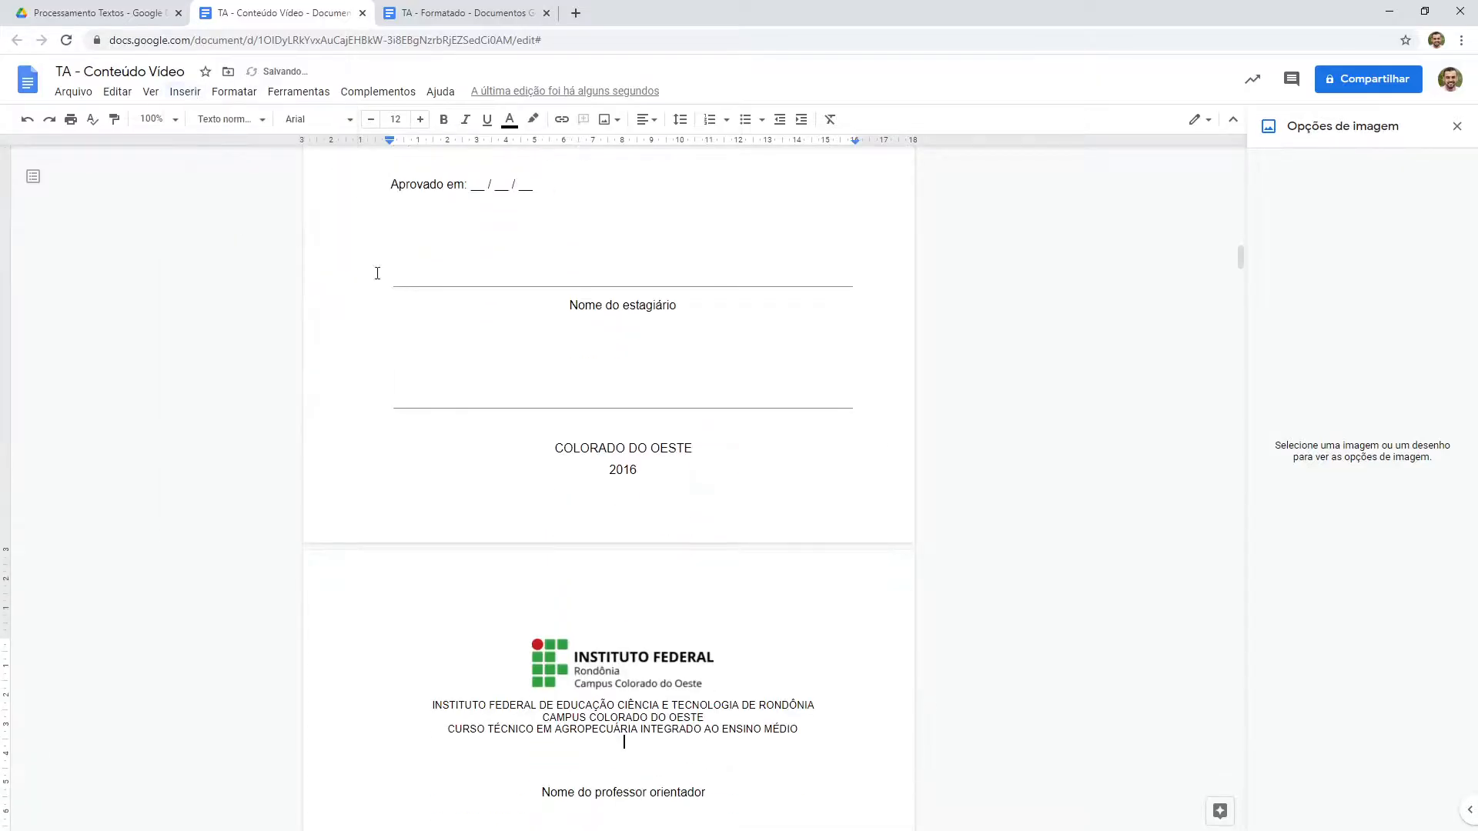
click(580, 408)
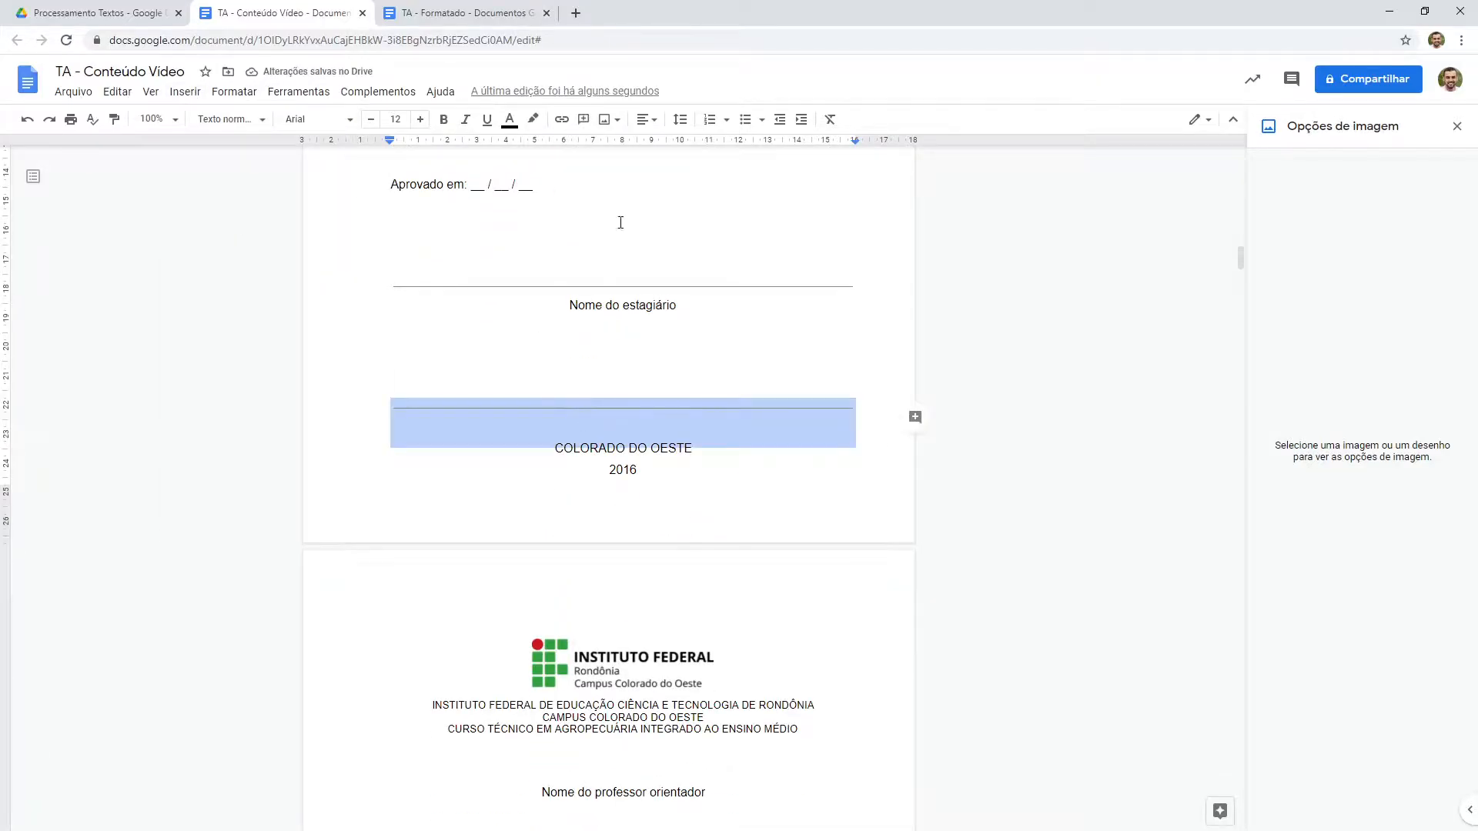
click(680, 119)
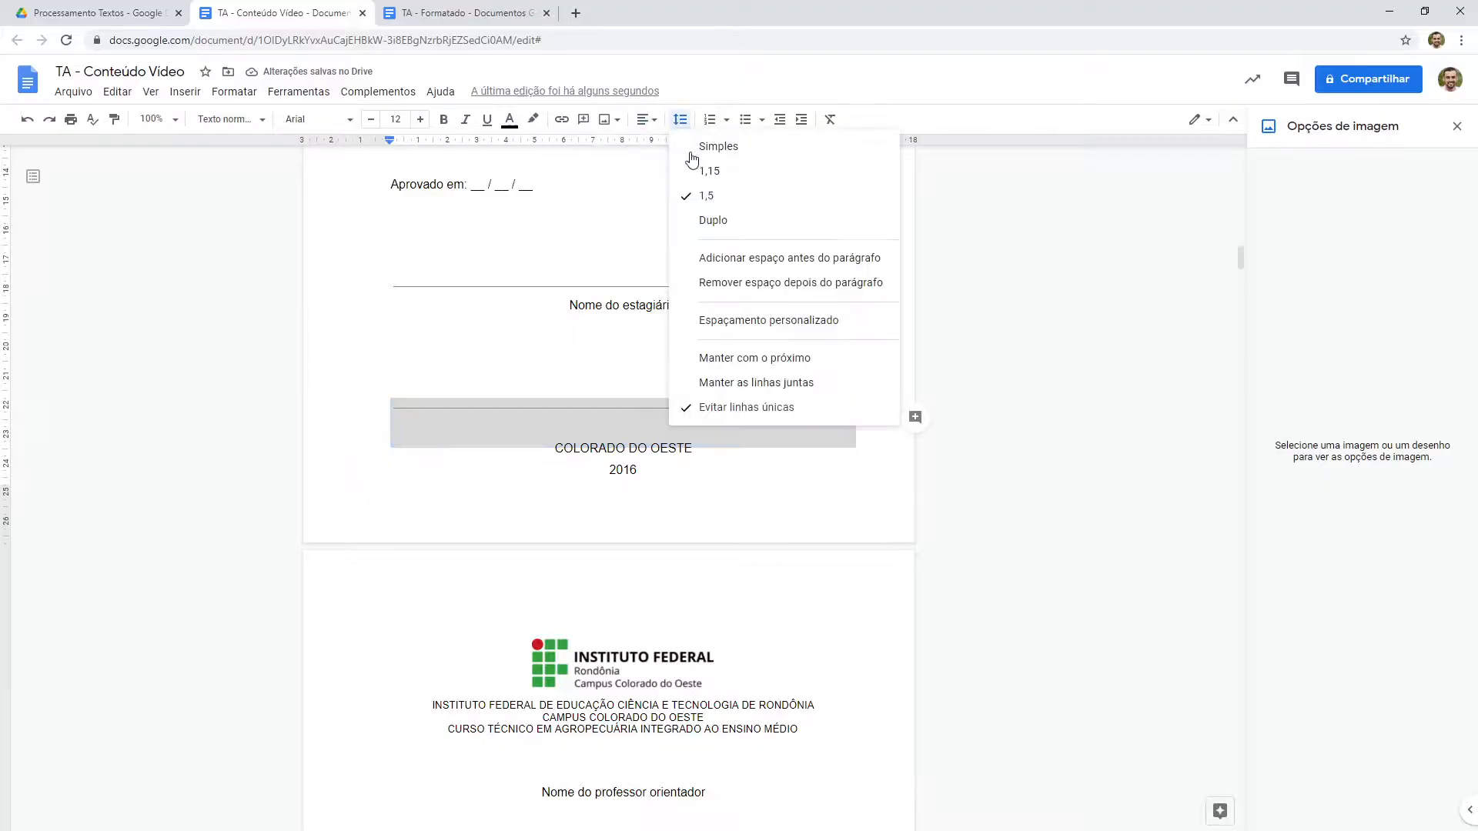
click(769, 320)
double_click(767, 491)
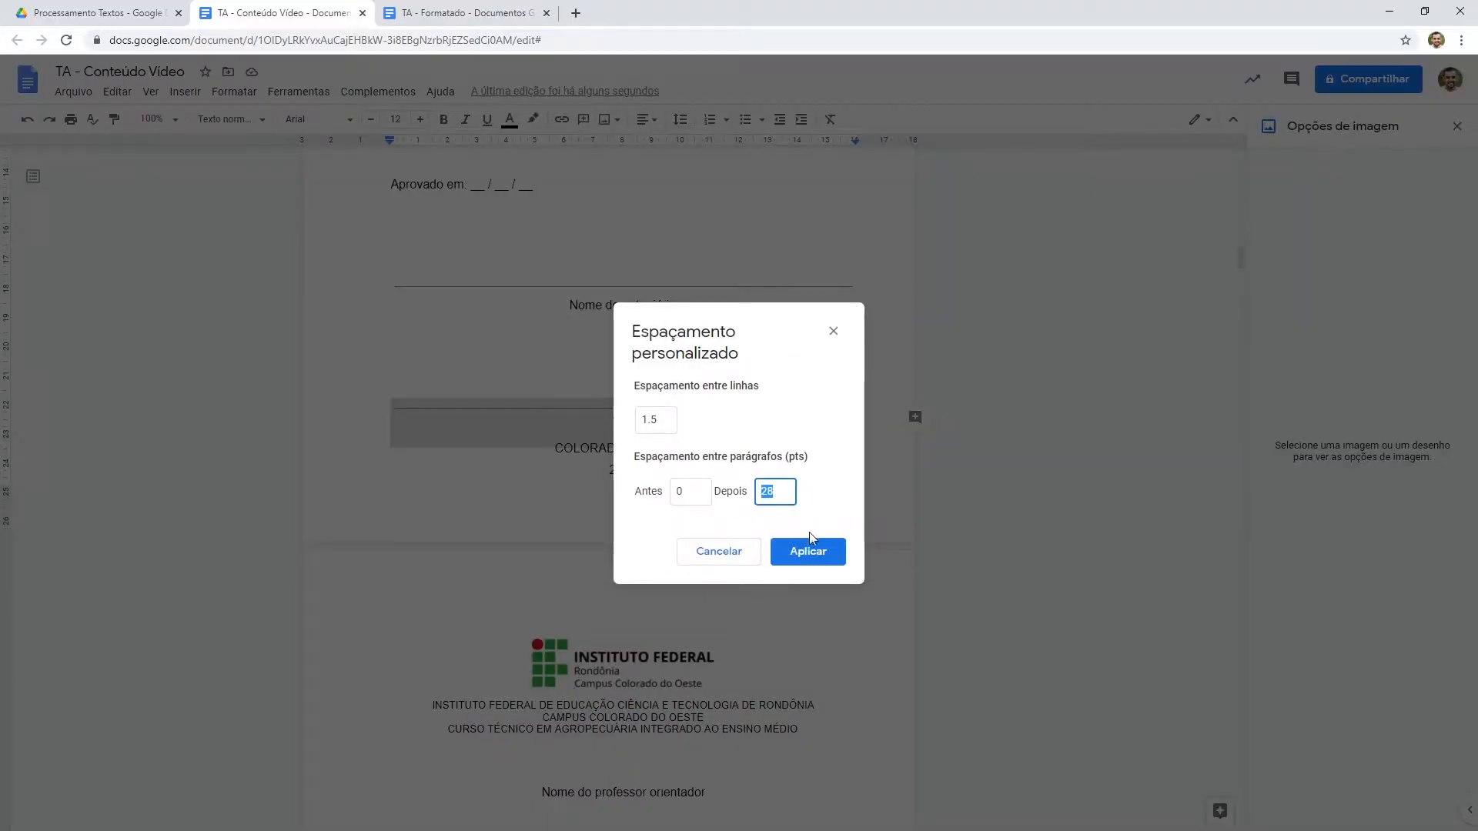
text(0)
click(821, 552)
Step: Remove the empty paragraph above the advisor's signature line
double_click(678, 371)
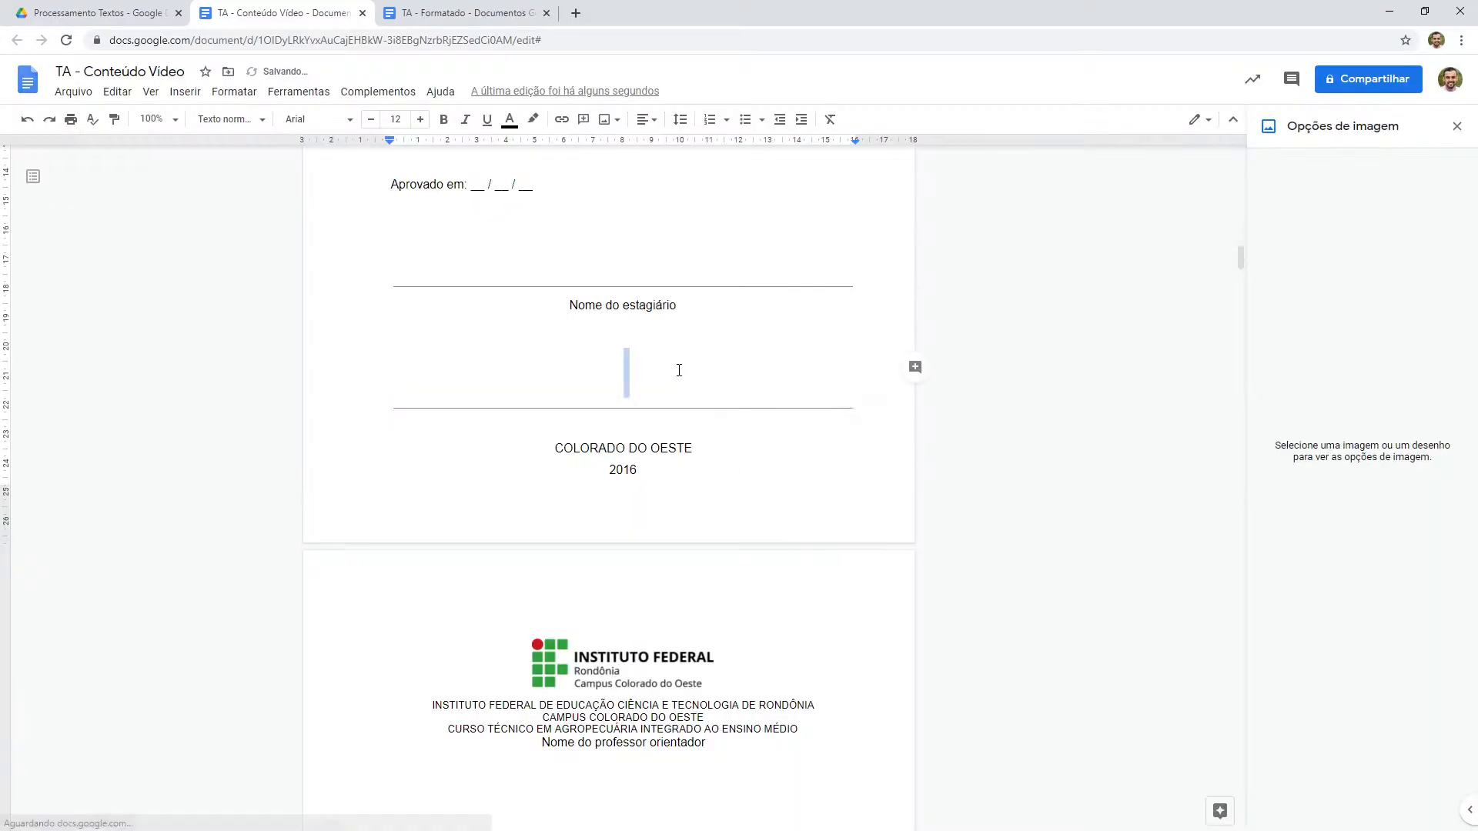
click(636, 357)
key(Delete)
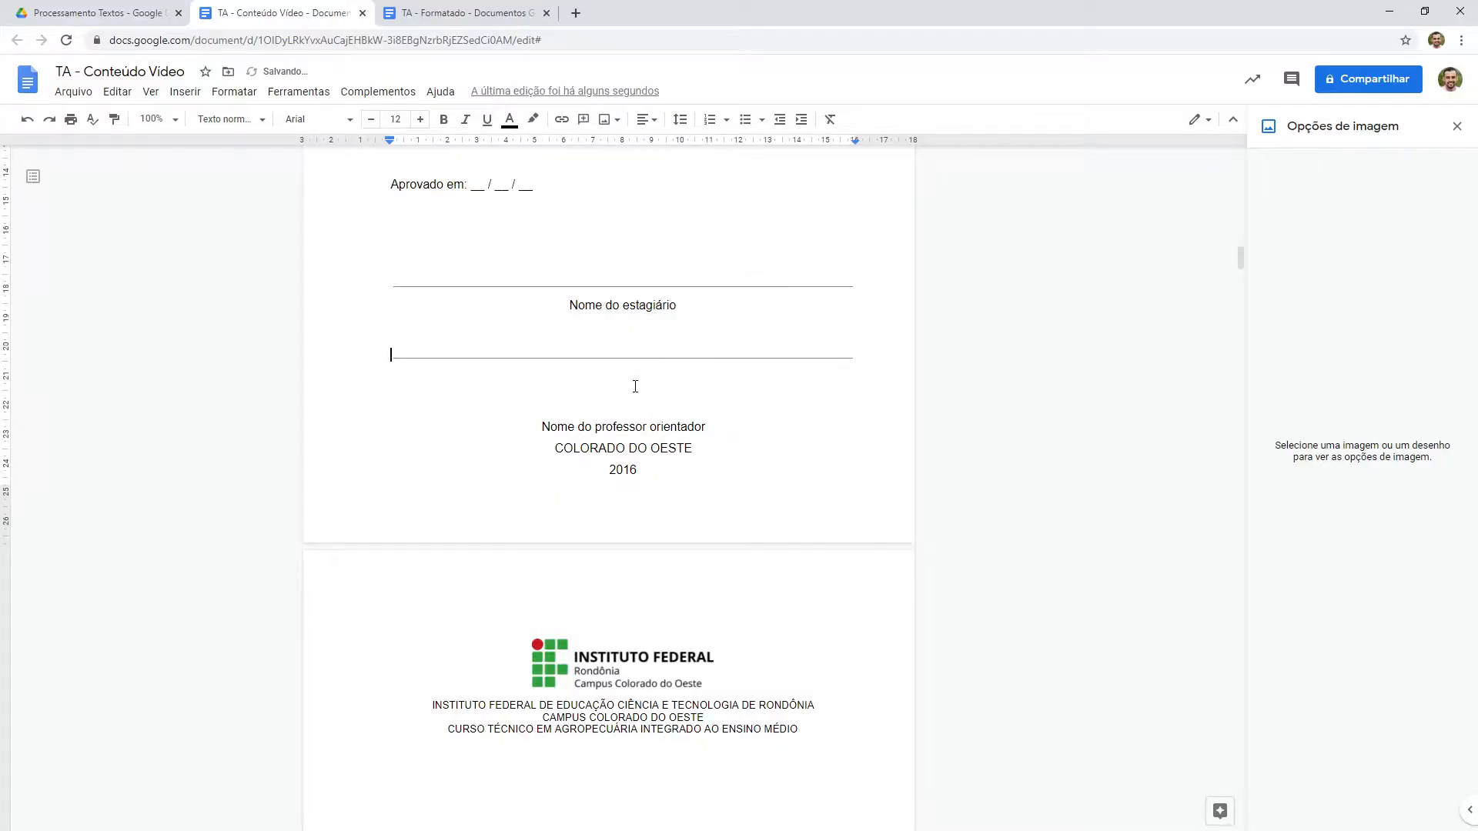
key(Delete)
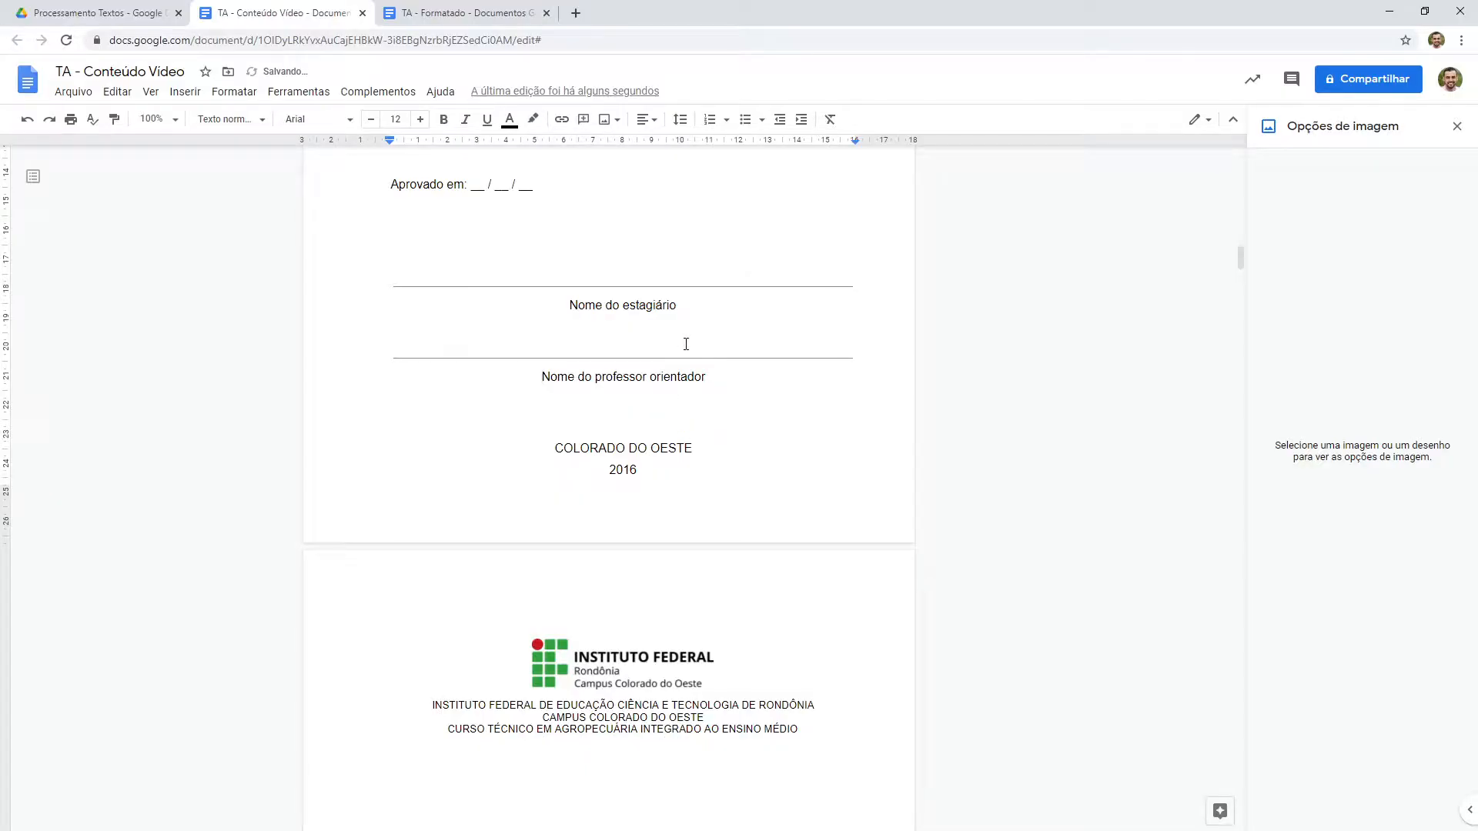
key(Return)
click(677, 344)
click(623, 358)
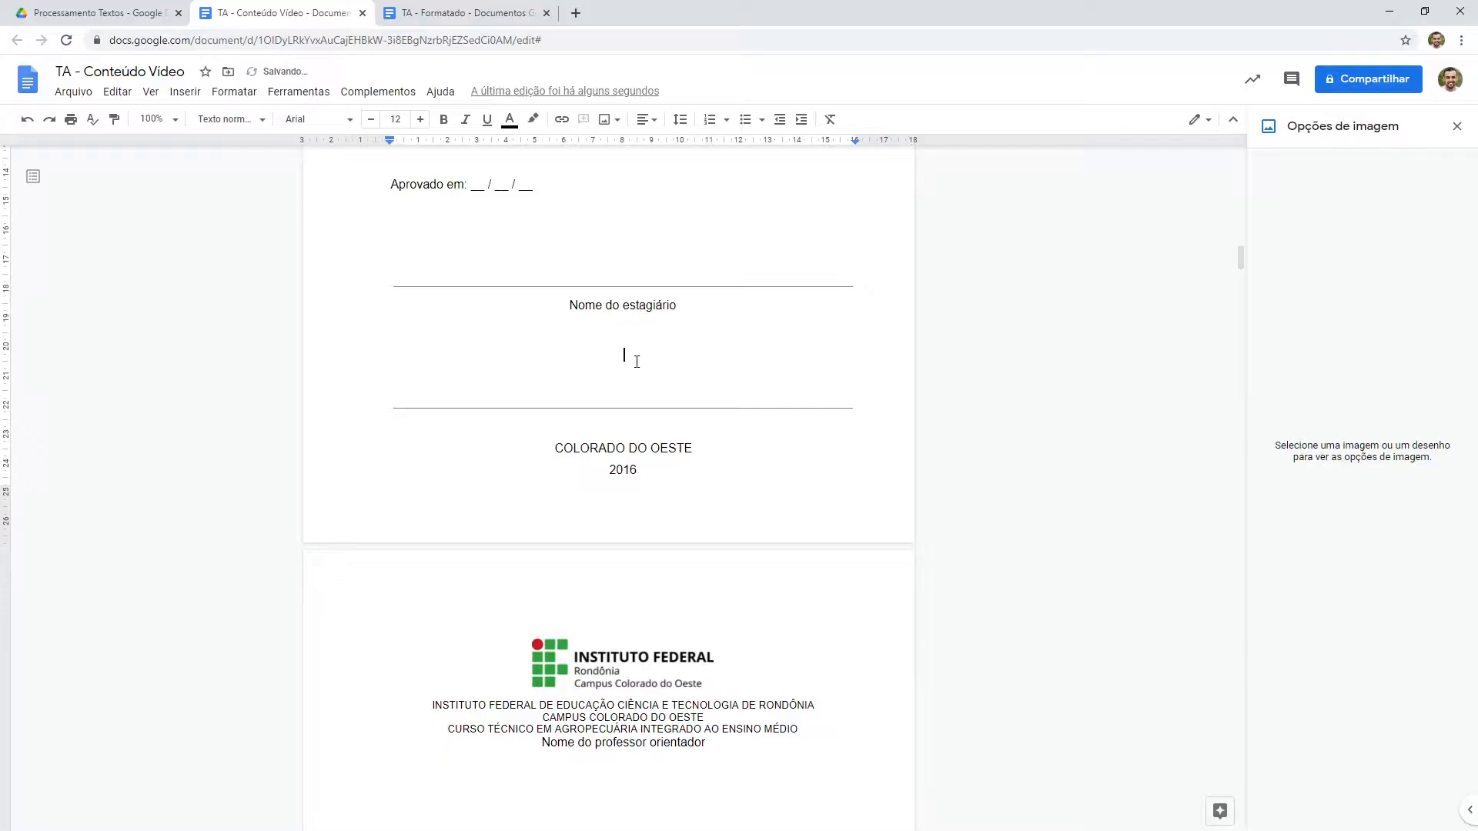
Step: Delete the blank lines so 'Nome do professor orientador' sits directly under its rule
click(150, 92)
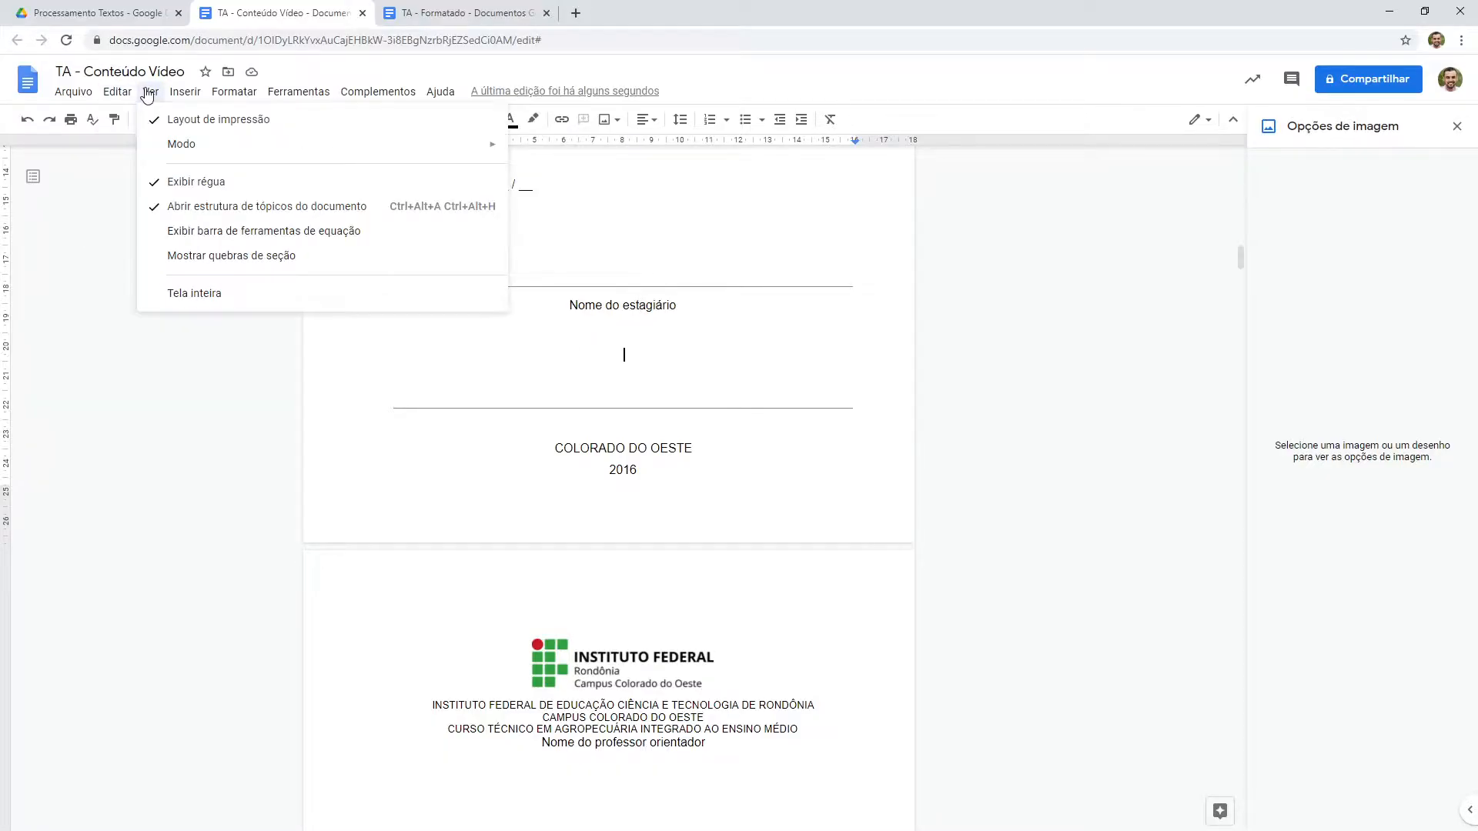
click(149, 92)
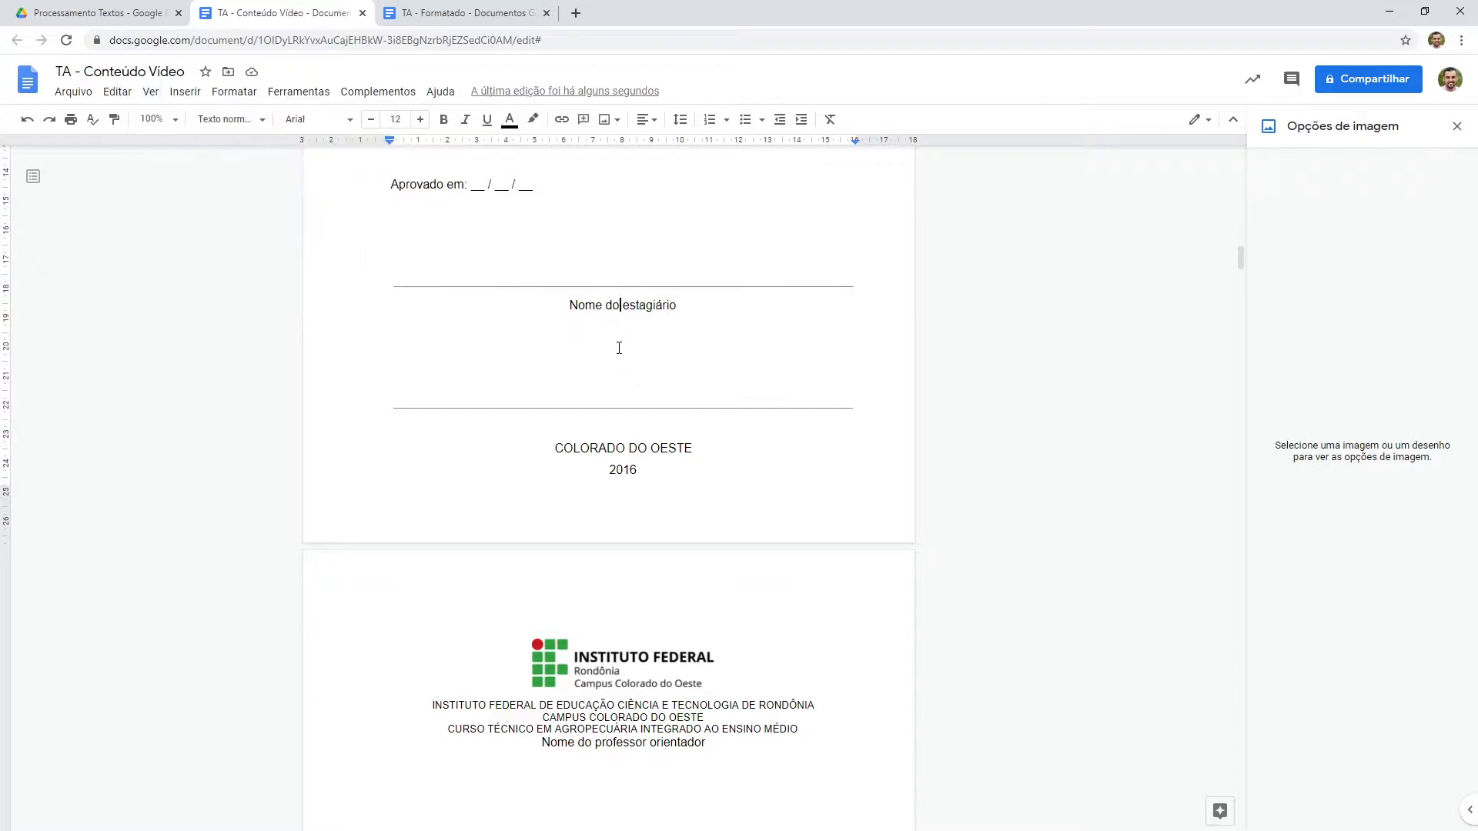
click(152, 93)
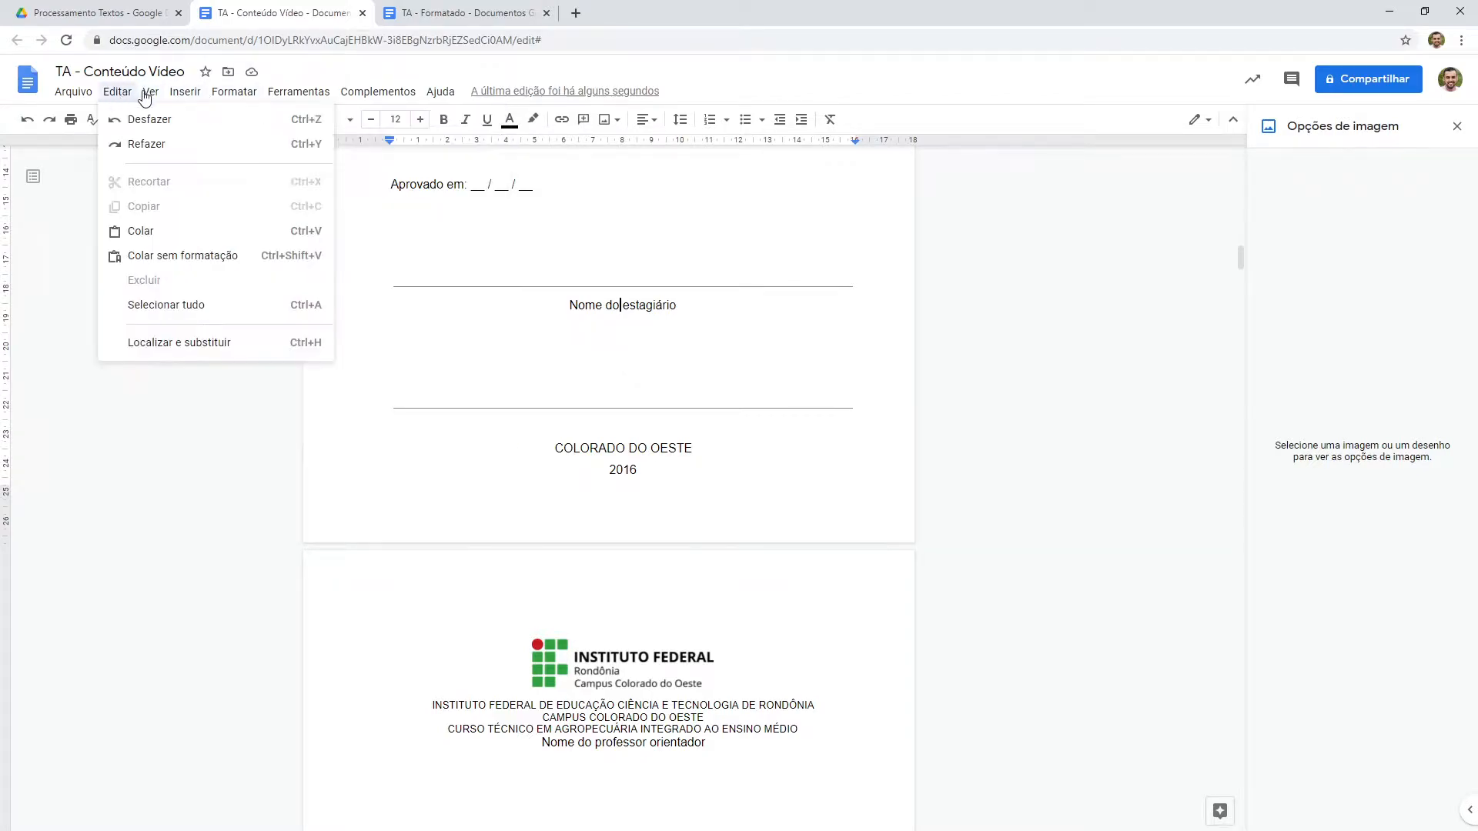
mouse_move(156, 93)
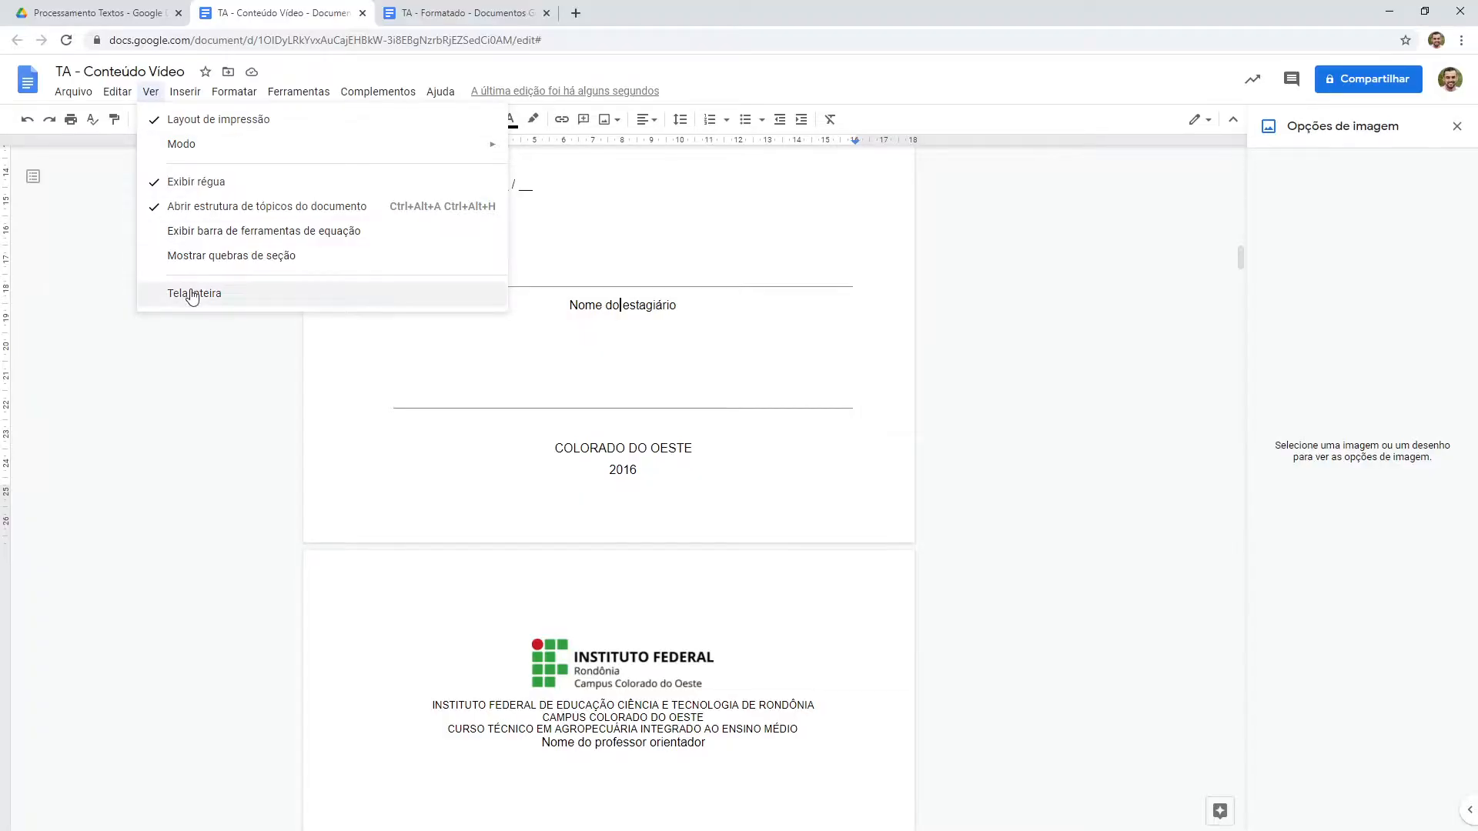
click(669, 354)
key(Delete)
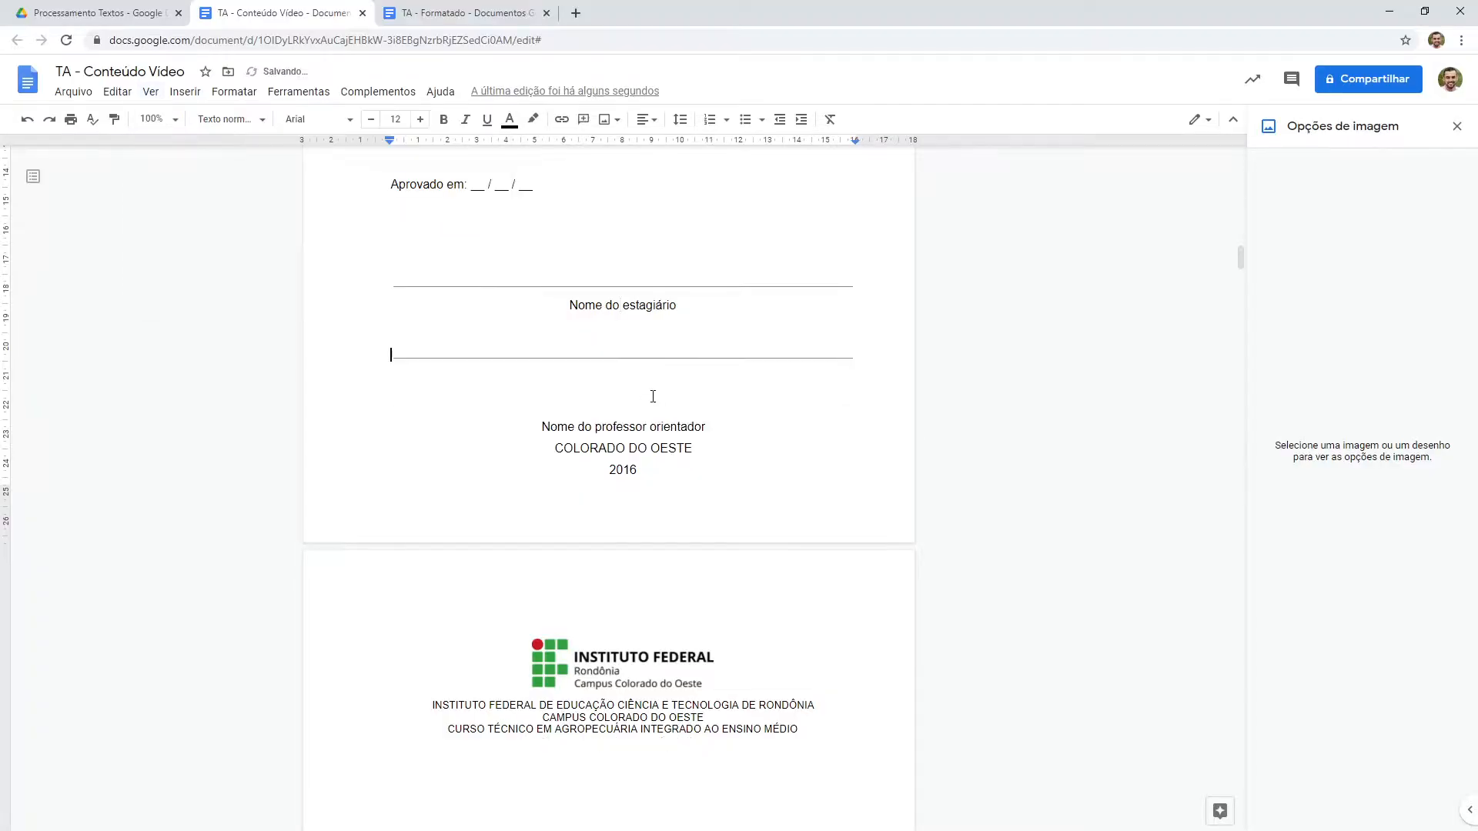
key(Delete)
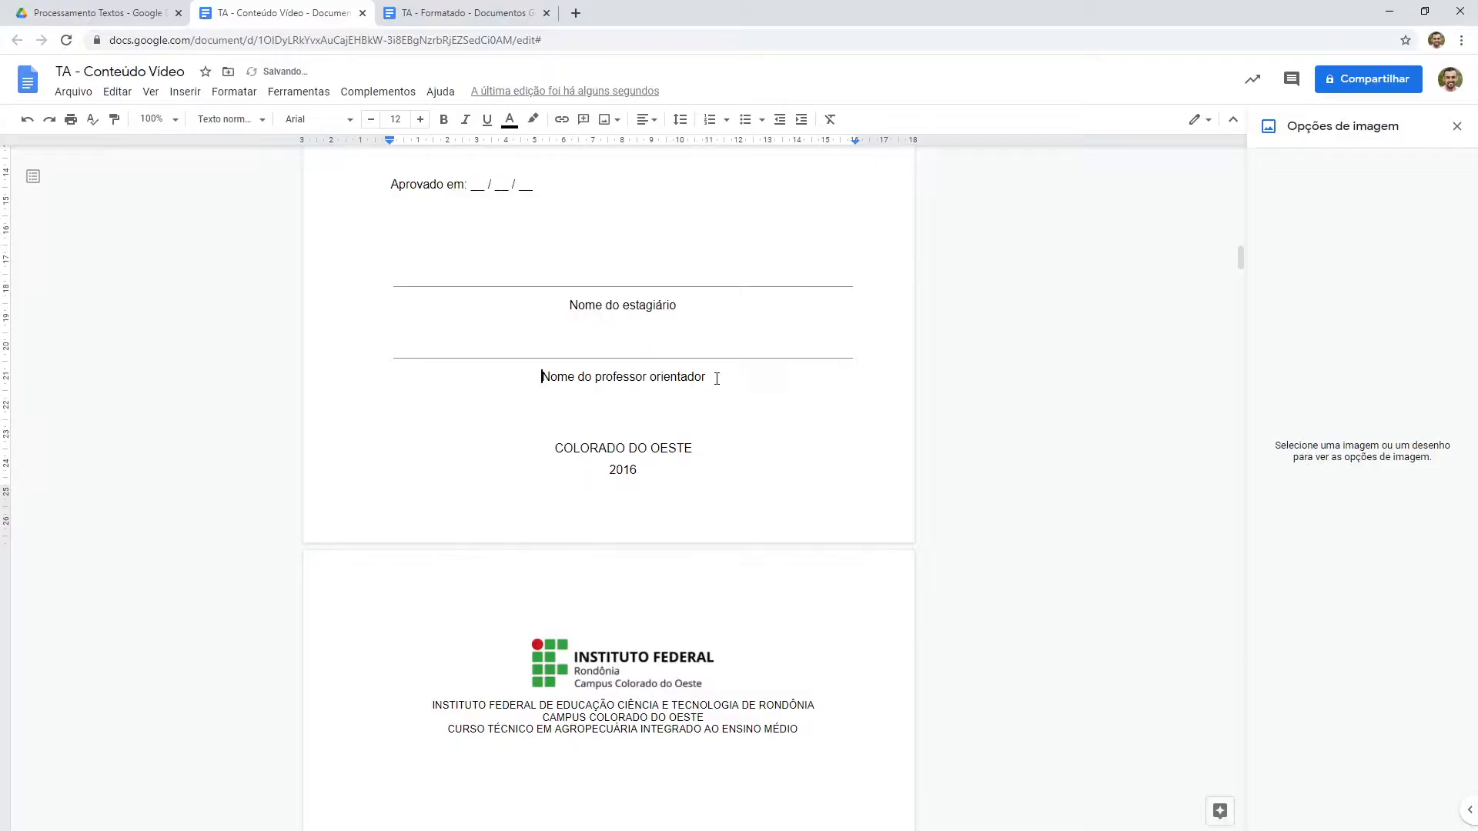
Step: Check the signature block and undo a page break added above COLORADO DO OESTE
scroll(718, 377, up, 1)
drag(717, 454, 506, 359)
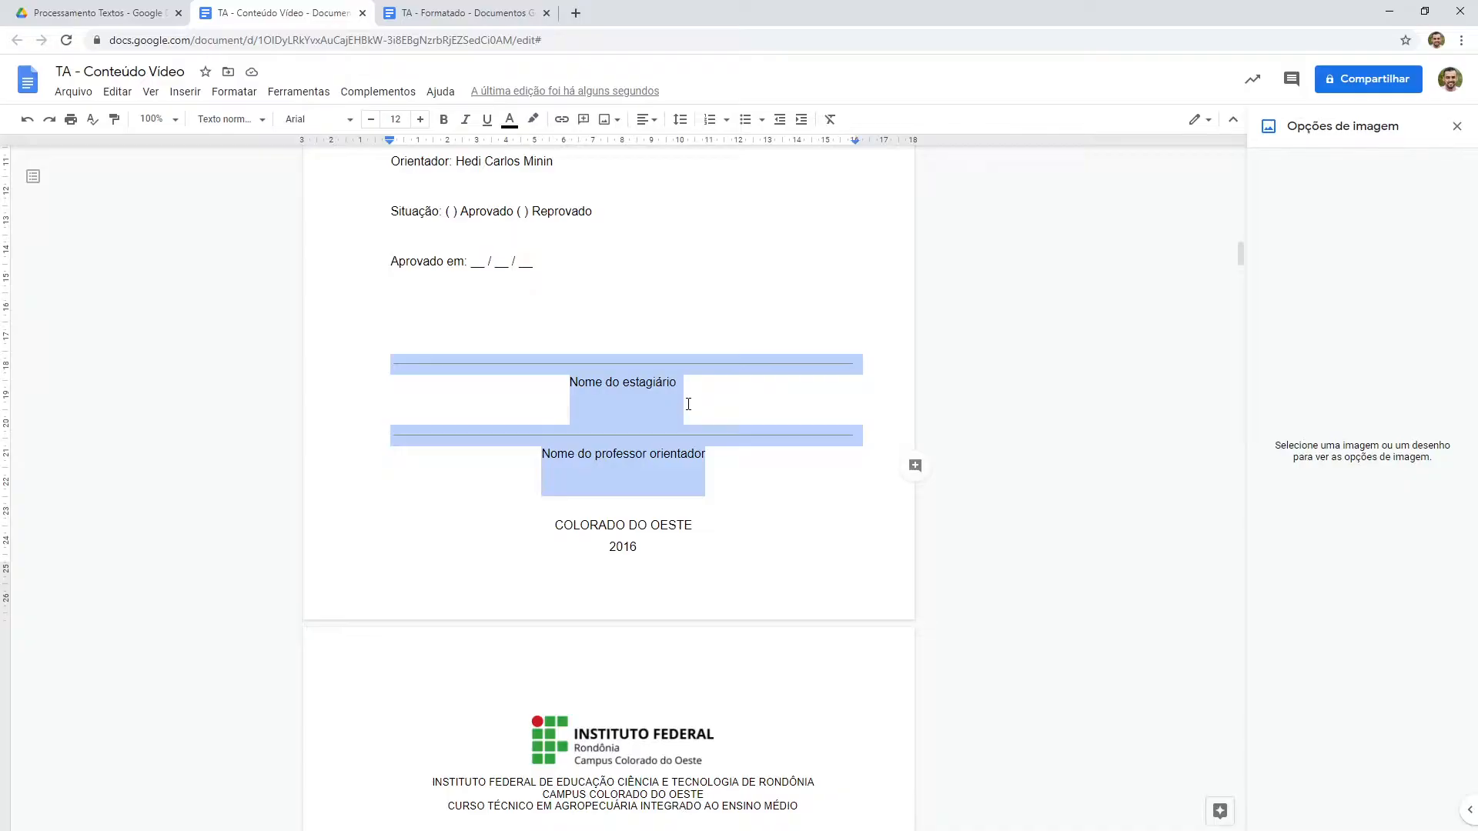
scroll(688, 404, down, 2)
scroll(687, 408, up, 2)
click(609, 326)
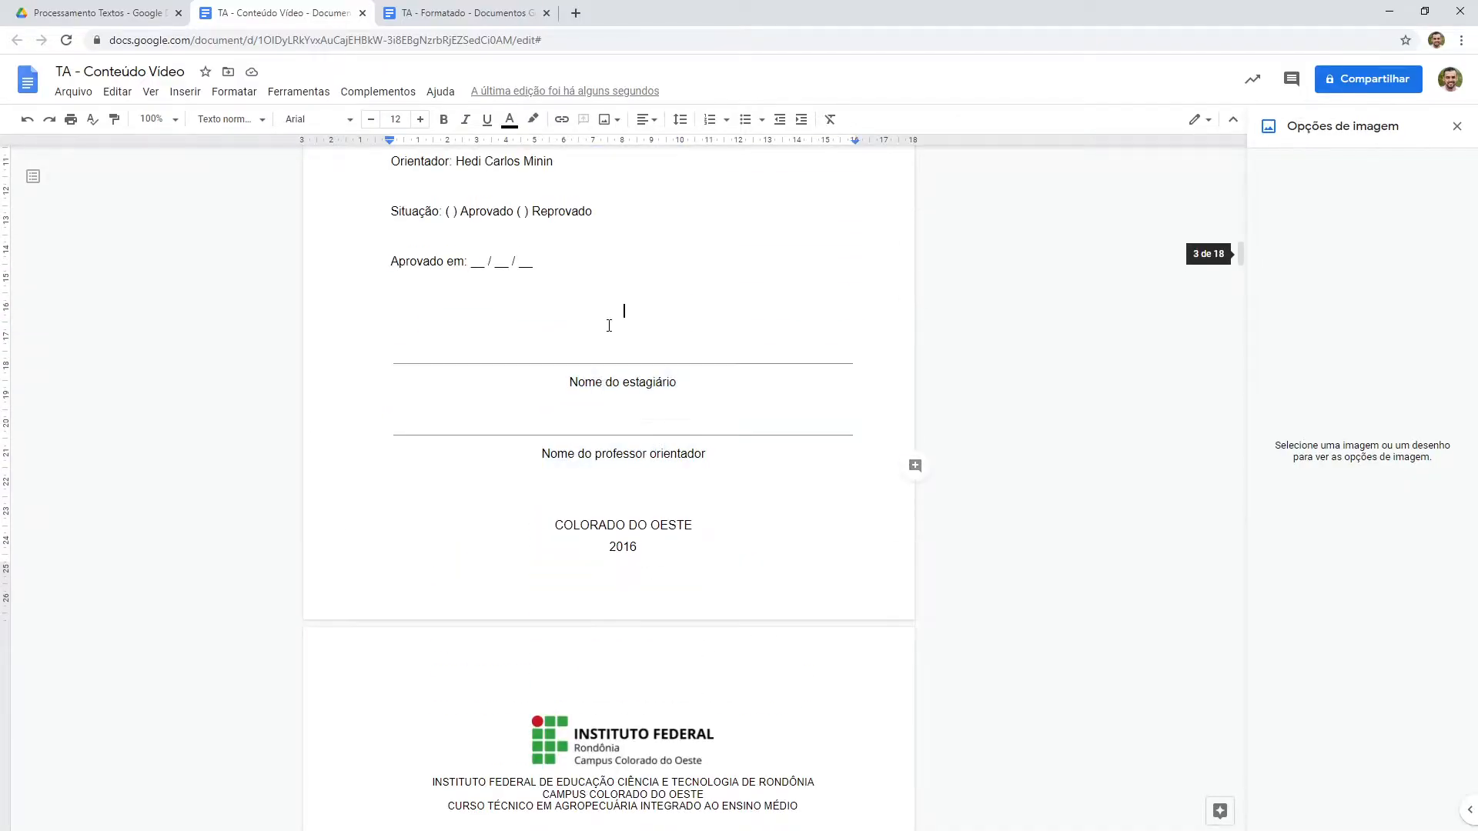
click(708, 514)
key(ctrl+Return)
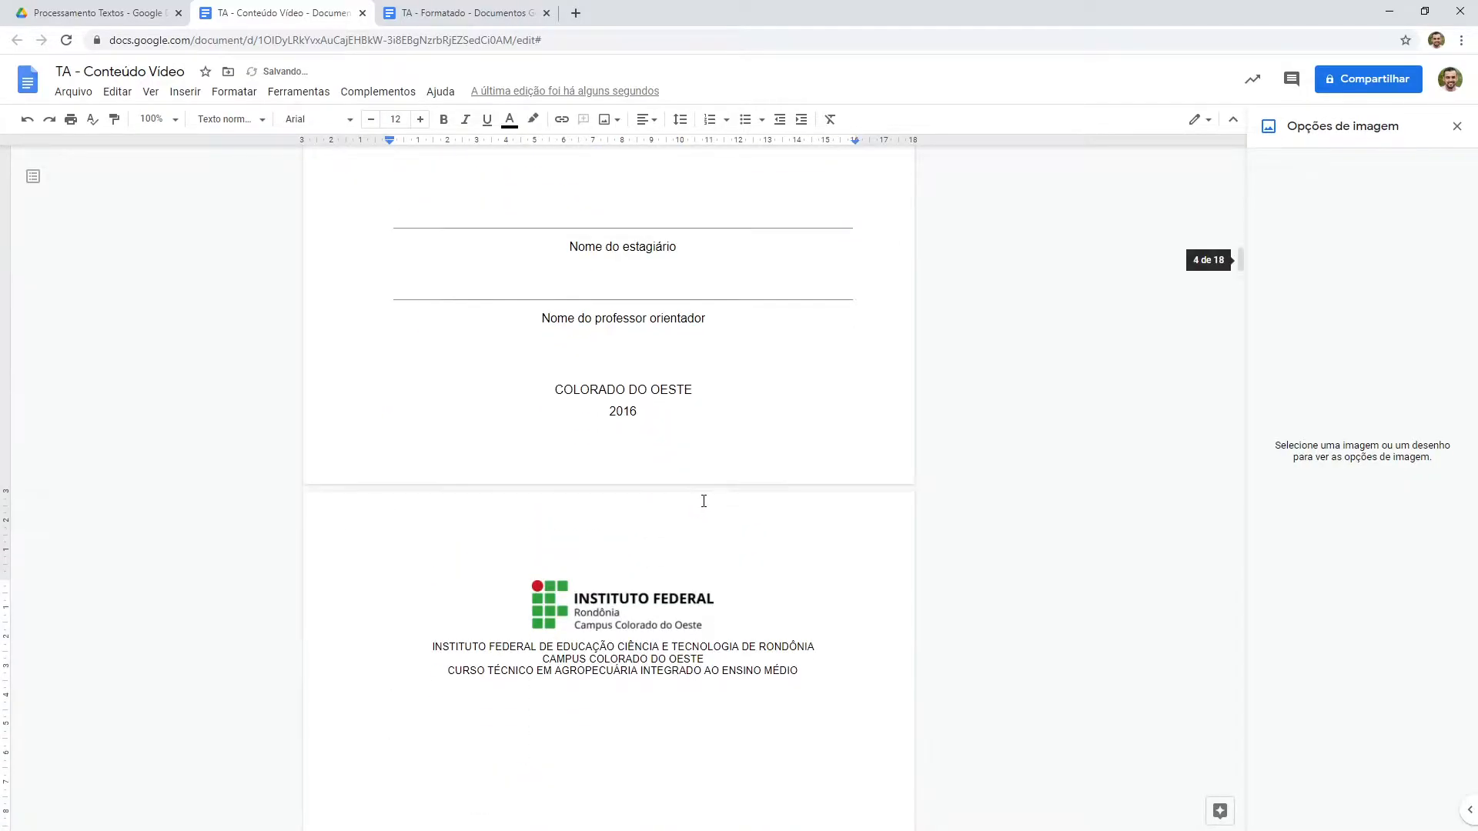
key(ctrl+z)
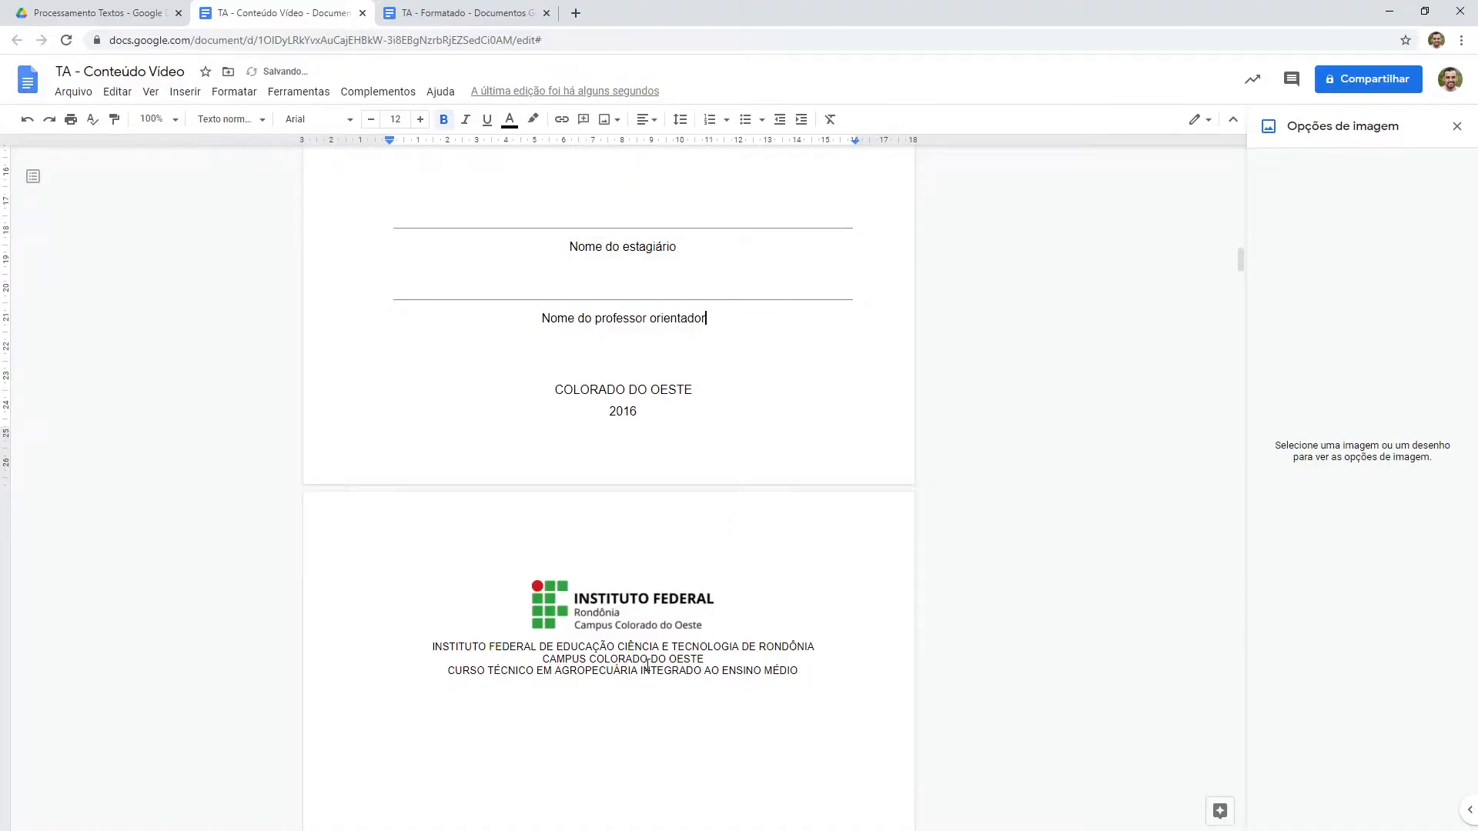
Step: Undo an accidental character deletion in the advisor's name line
scroll(605, 685, down, 3)
scroll(599, 685, up, 3)
click(642, 372)
key(Delete)
key(Delete)
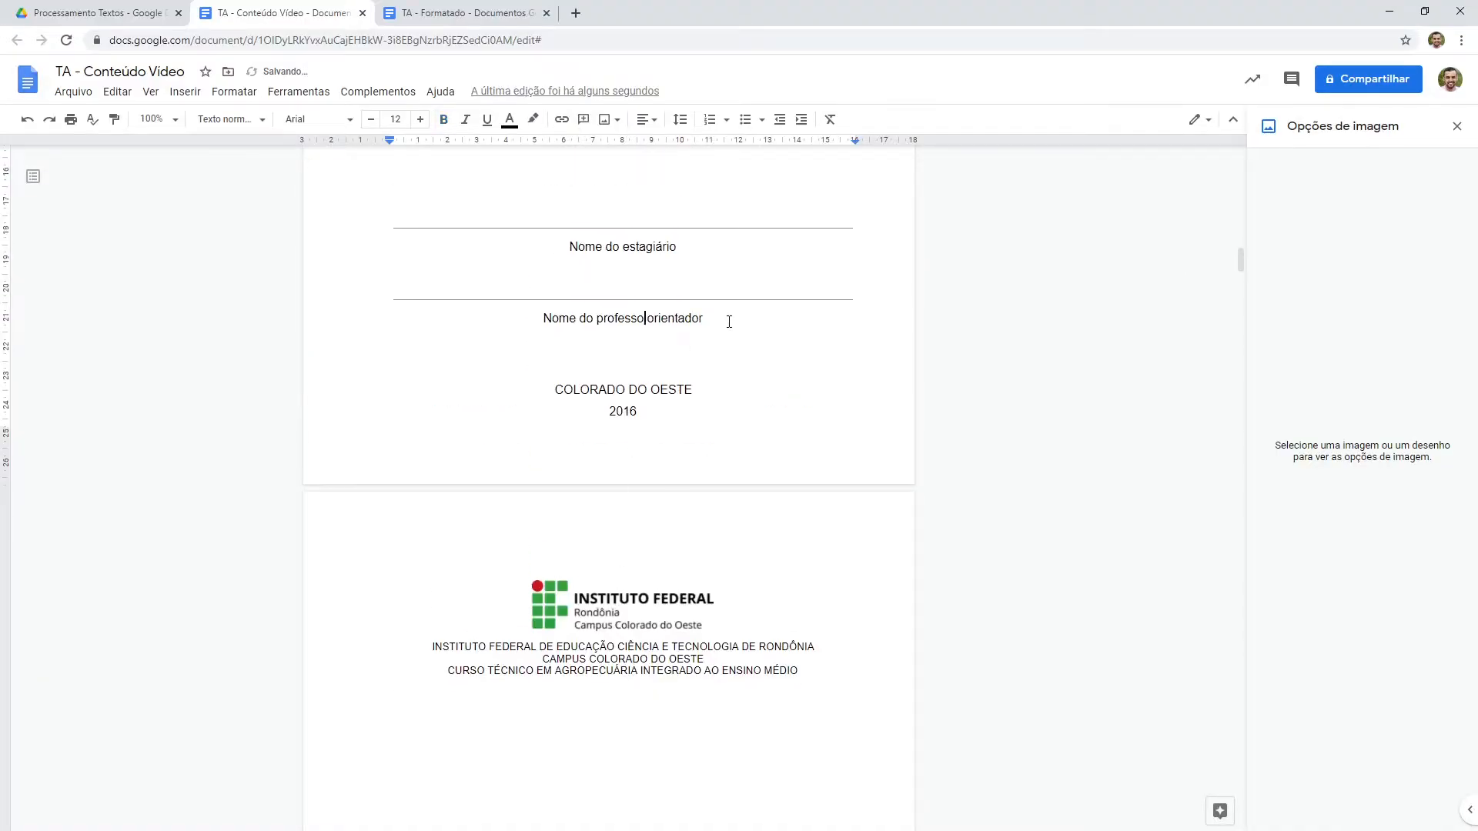
key(ctrl+z)
Step: Set 0 space after the 'Nome do professor orientador' paragraph through custom spacing
triple_click(729, 320)
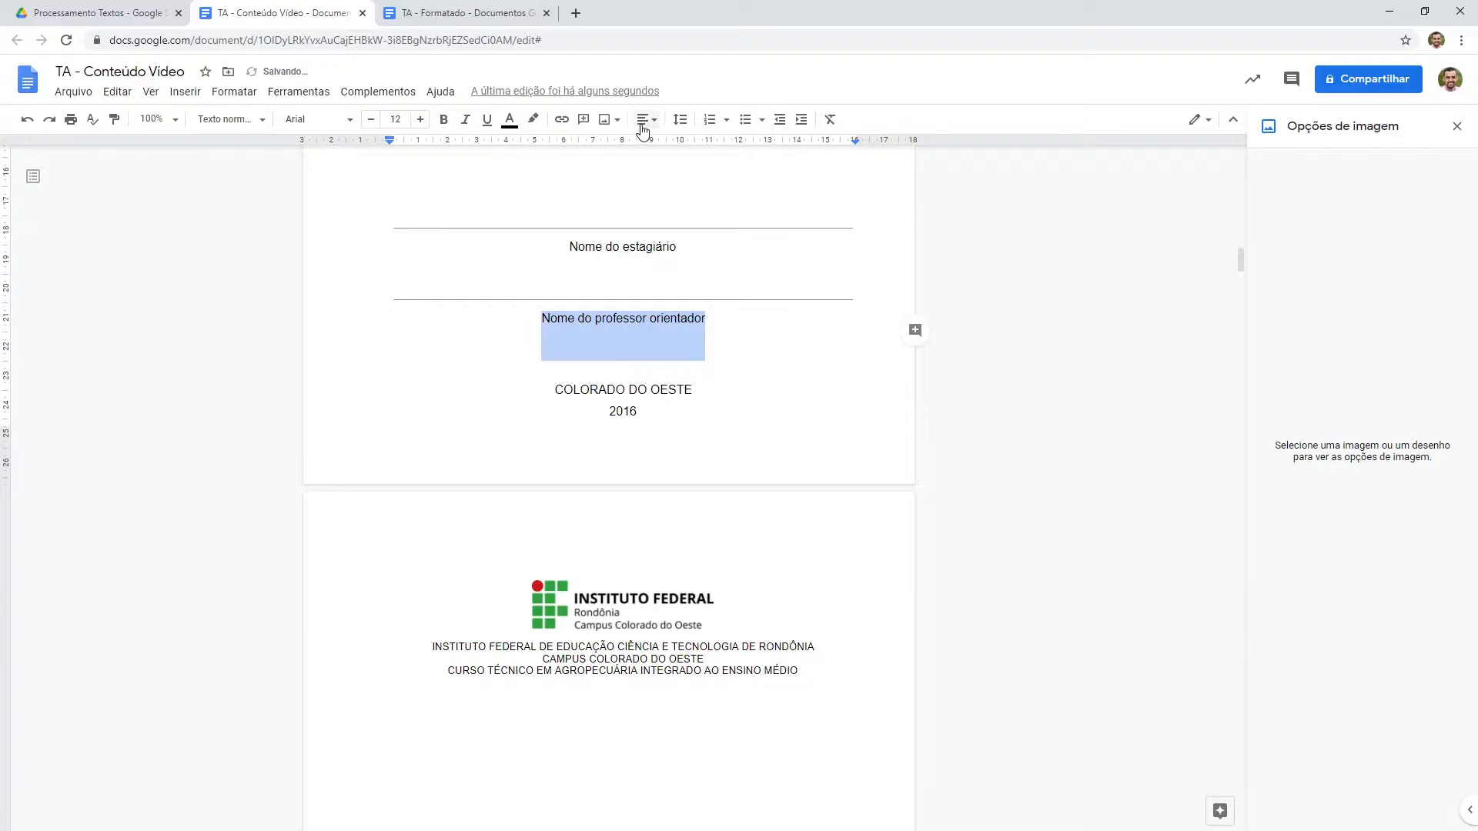
click(680, 120)
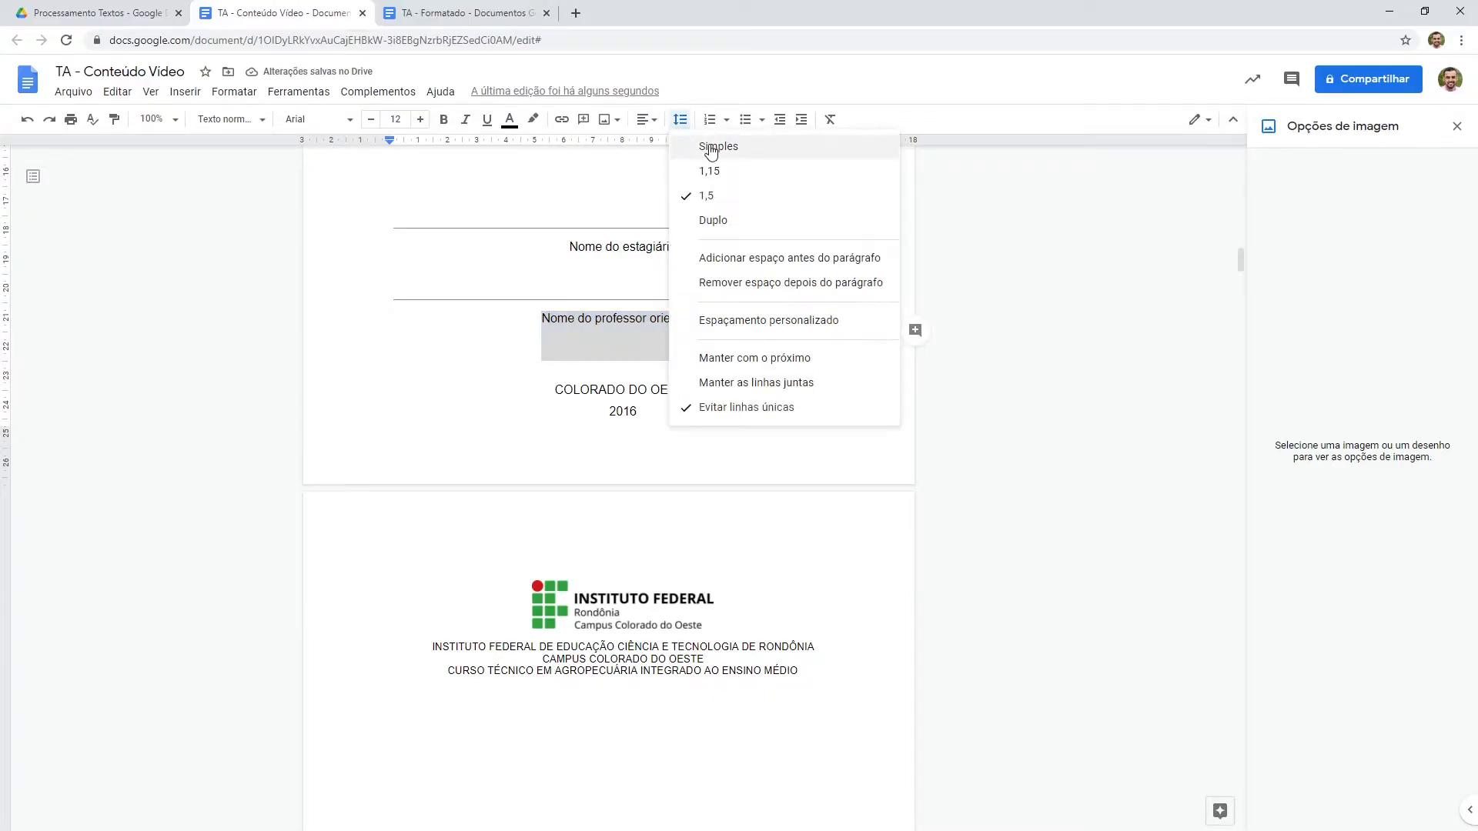
click(745, 325)
double_click(769, 495)
text(0)
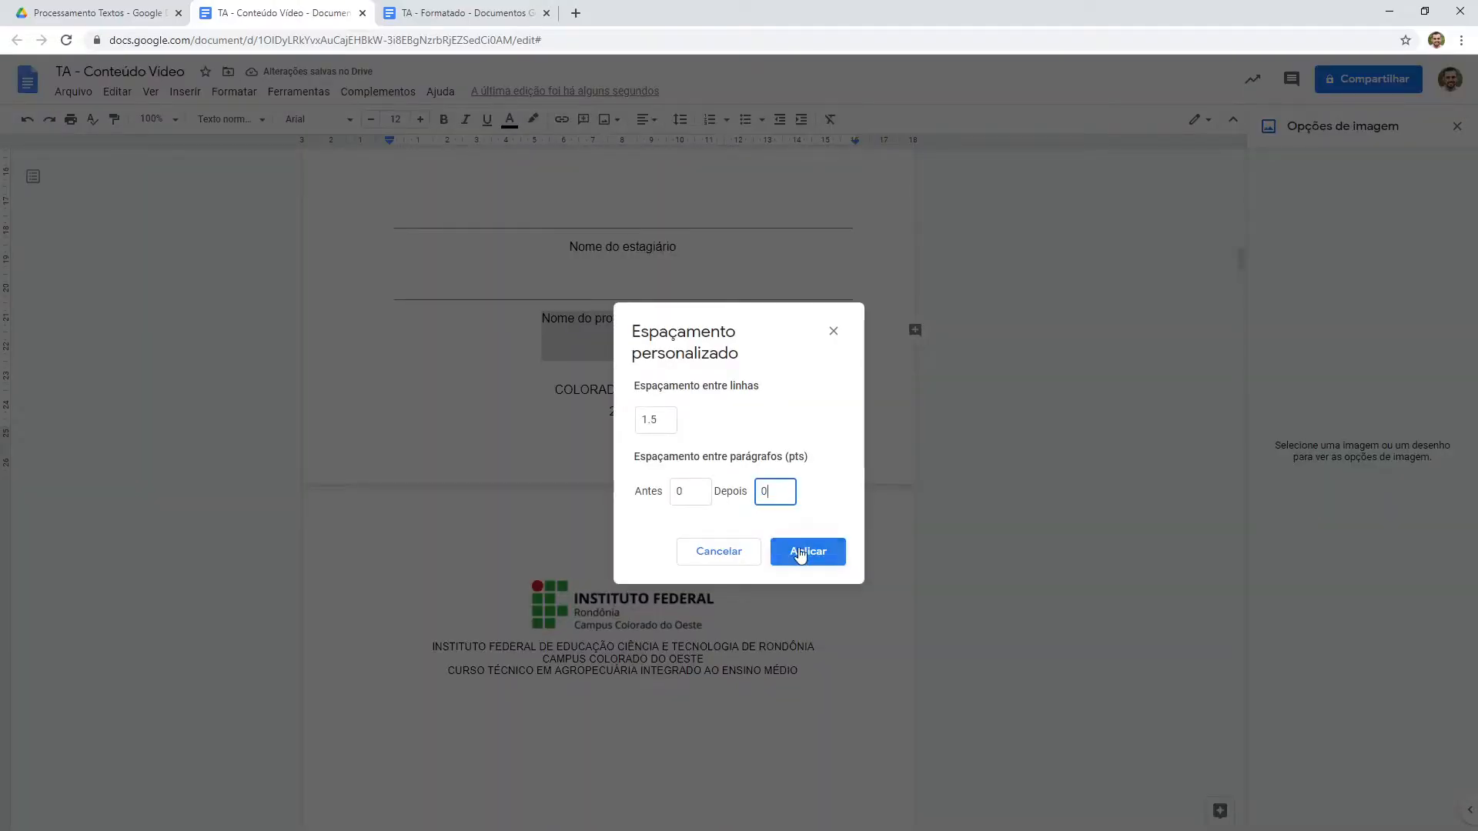
click(801, 551)
click(708, 331)
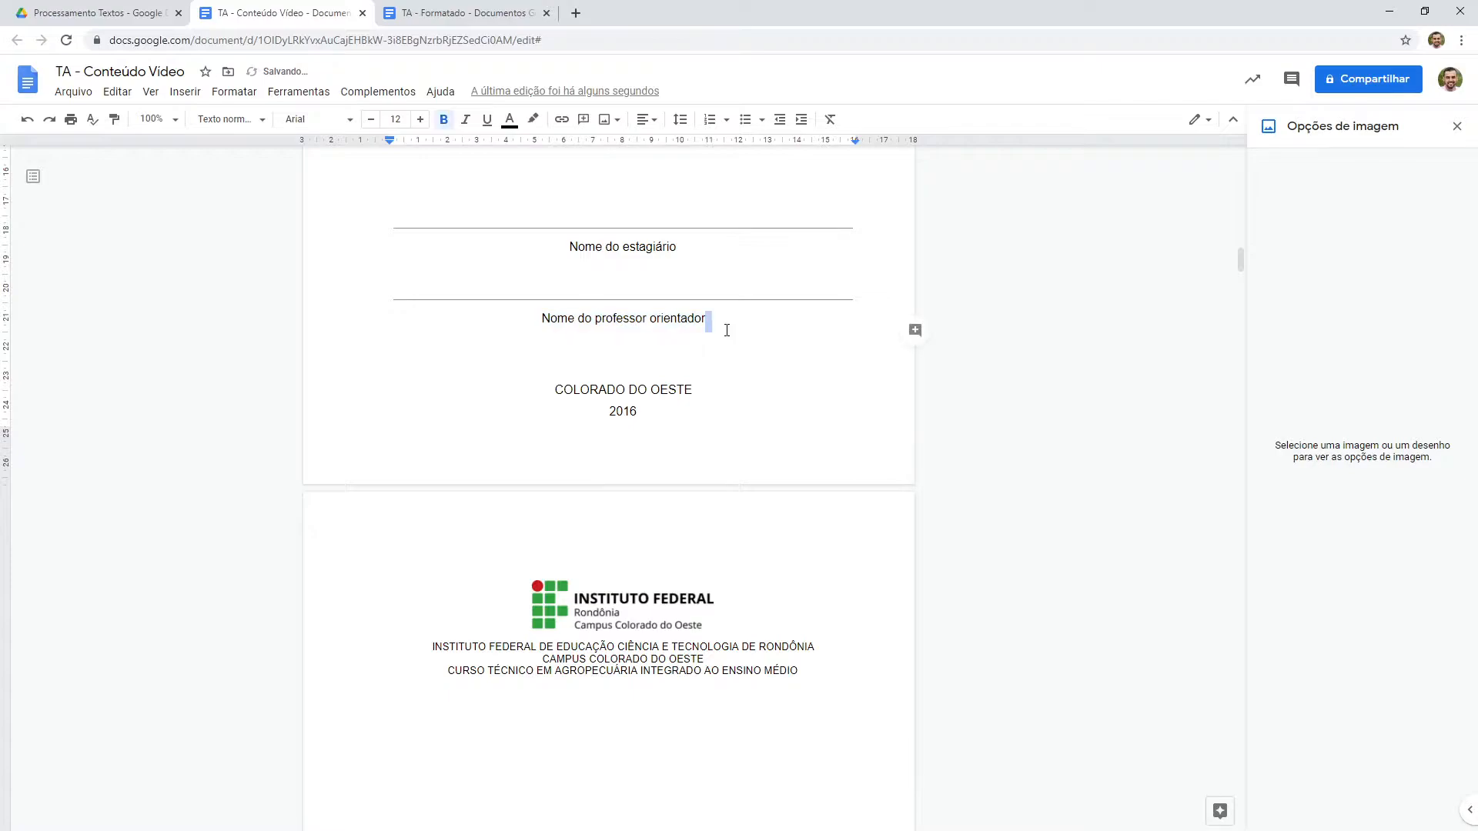
scroll(726, 332, up, 1)
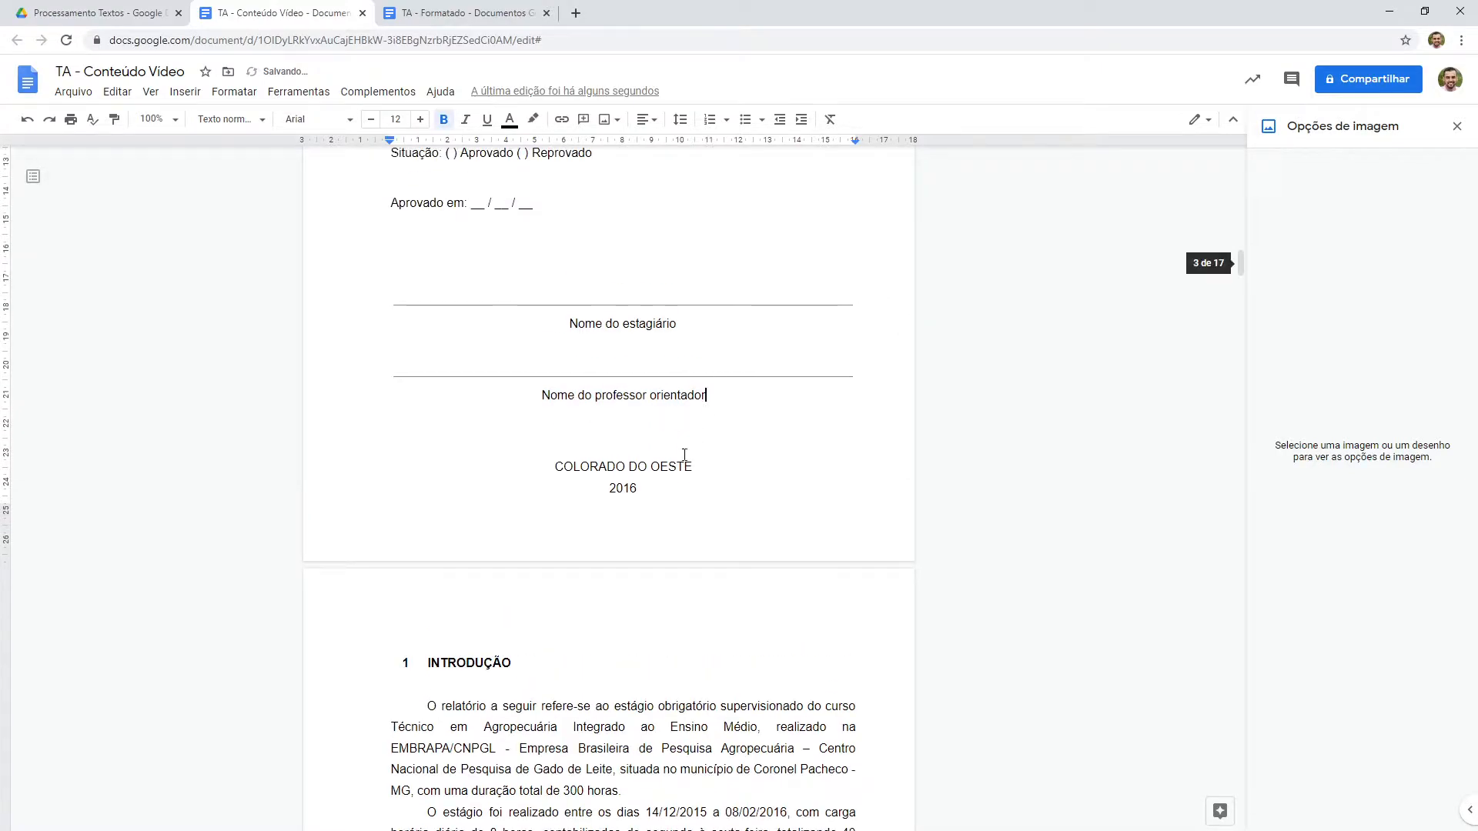
scroll(685, 455, up, 1)
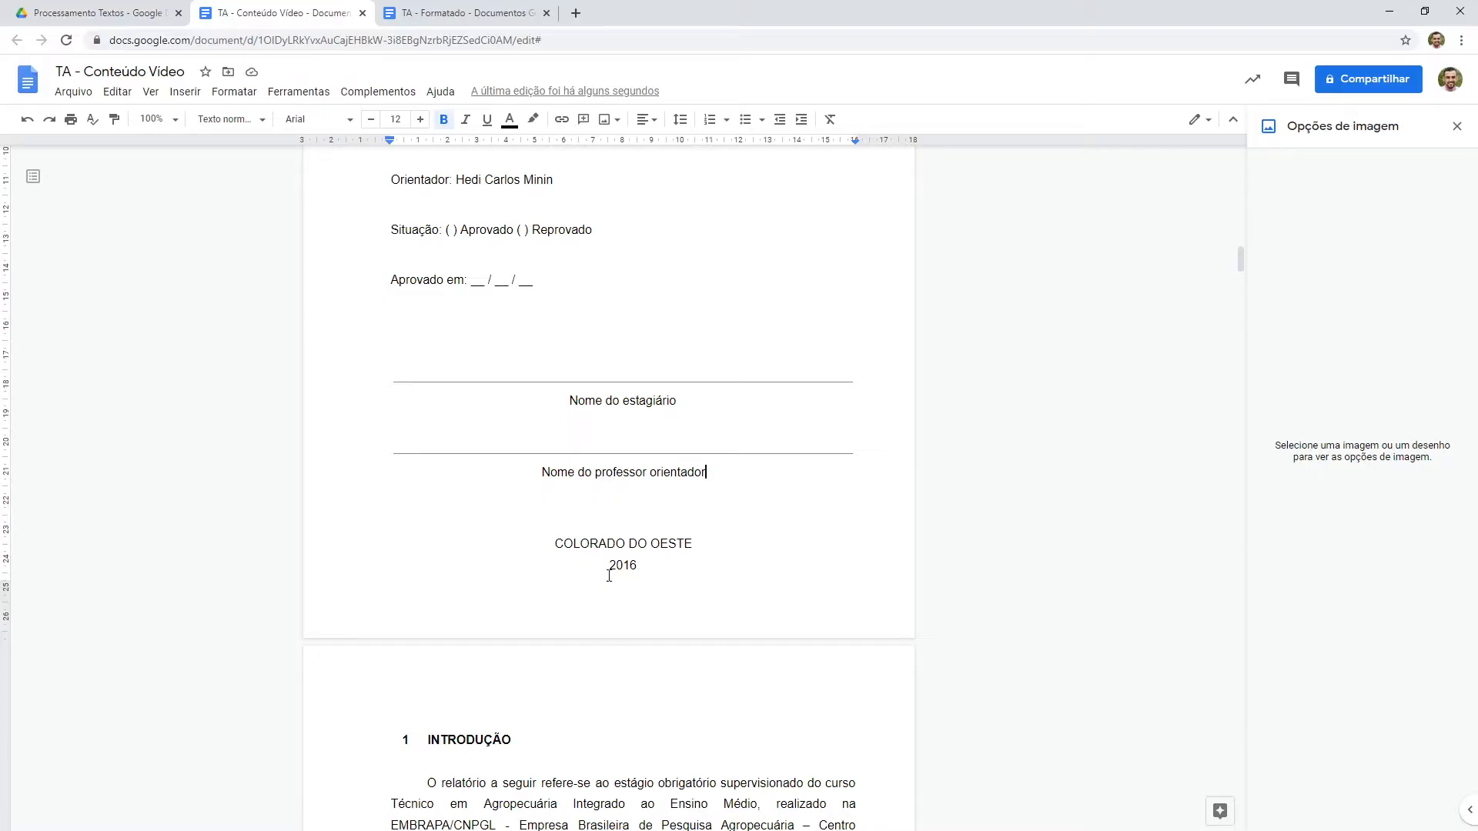
Step: Give both signature lines and name captions 4 cm left and right indents
drag(751, 479, 412, 382)
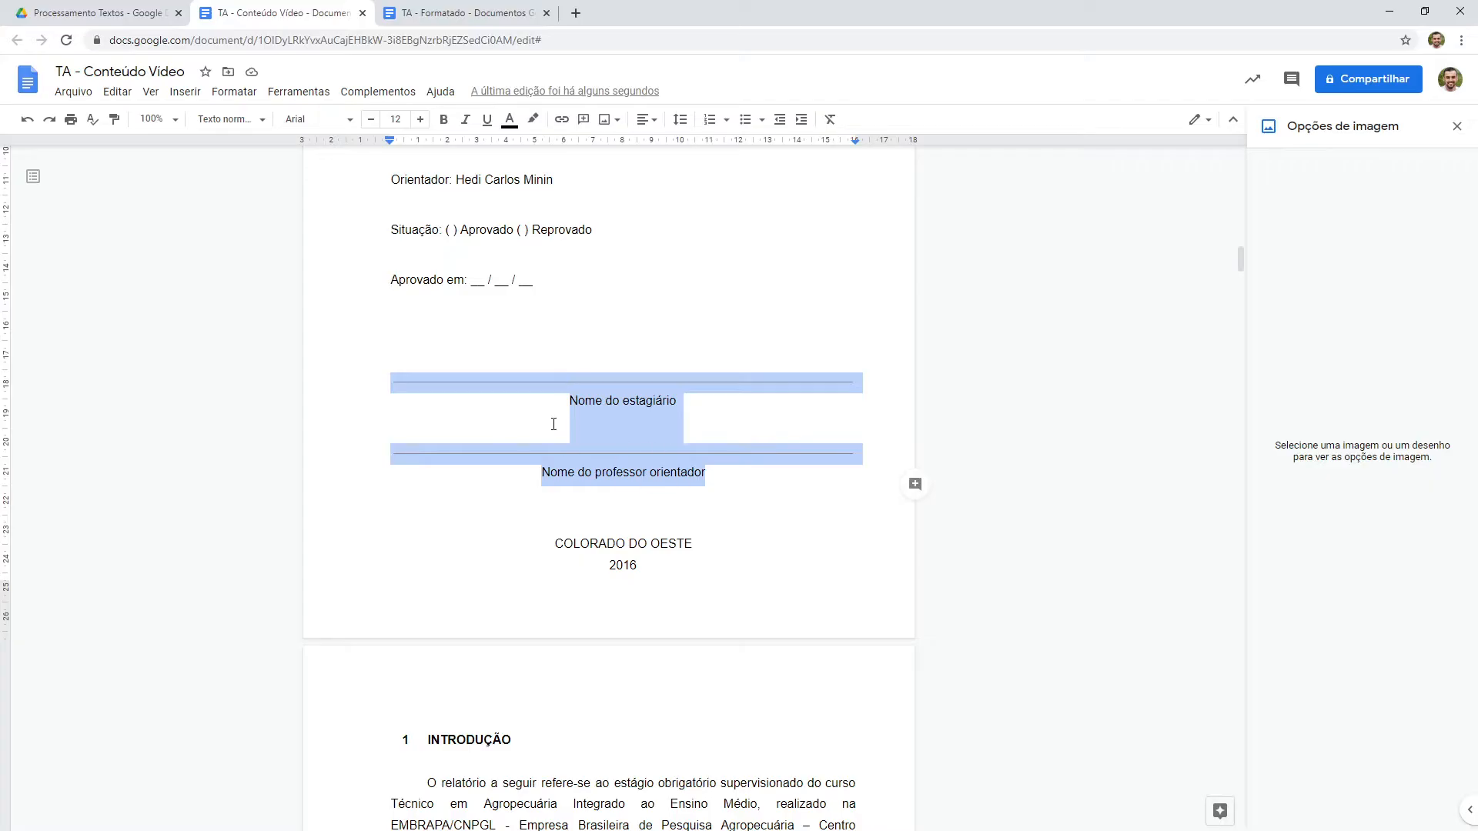
click(646, 120)
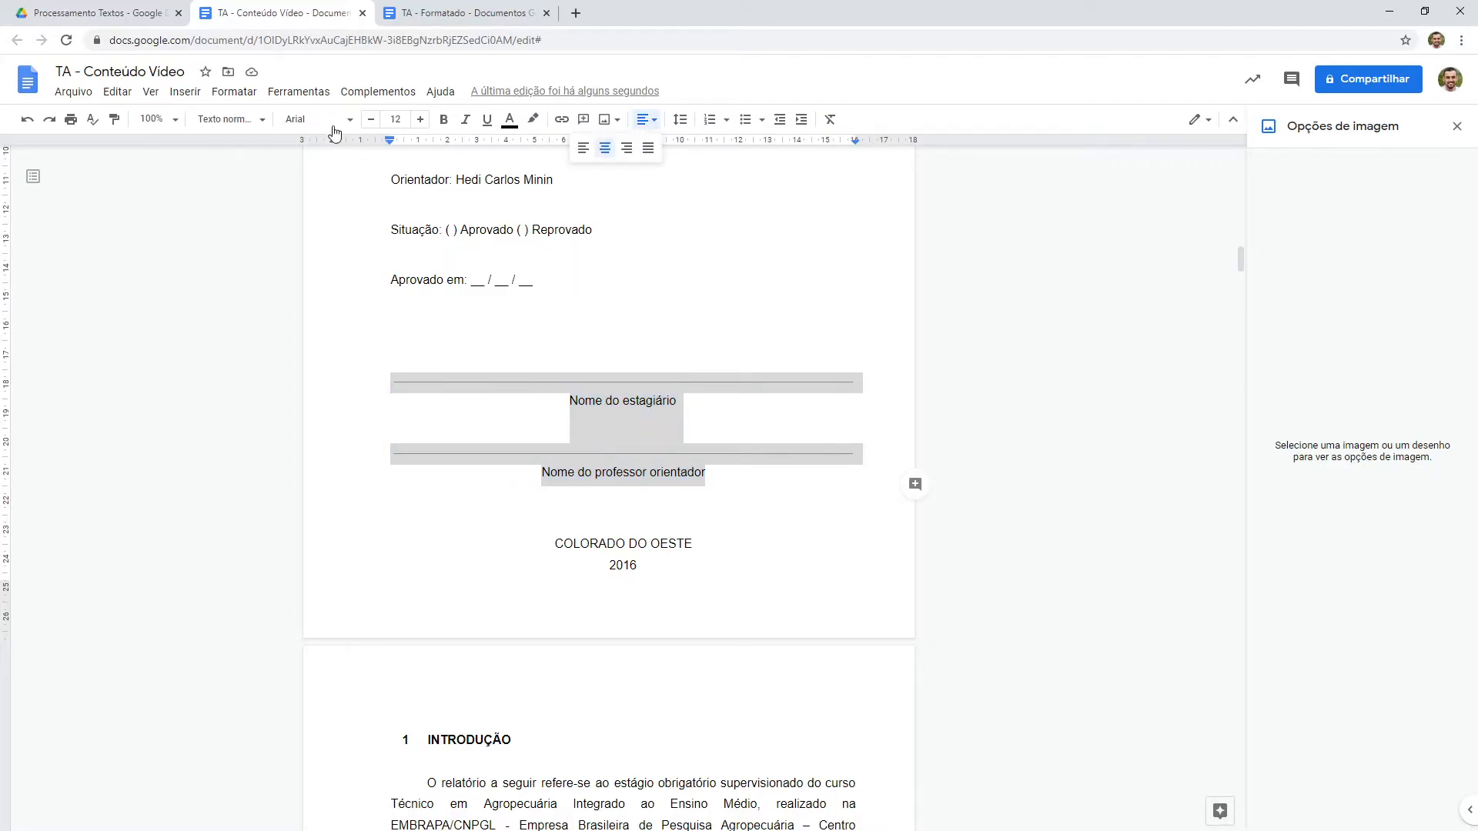
click(242, 94)
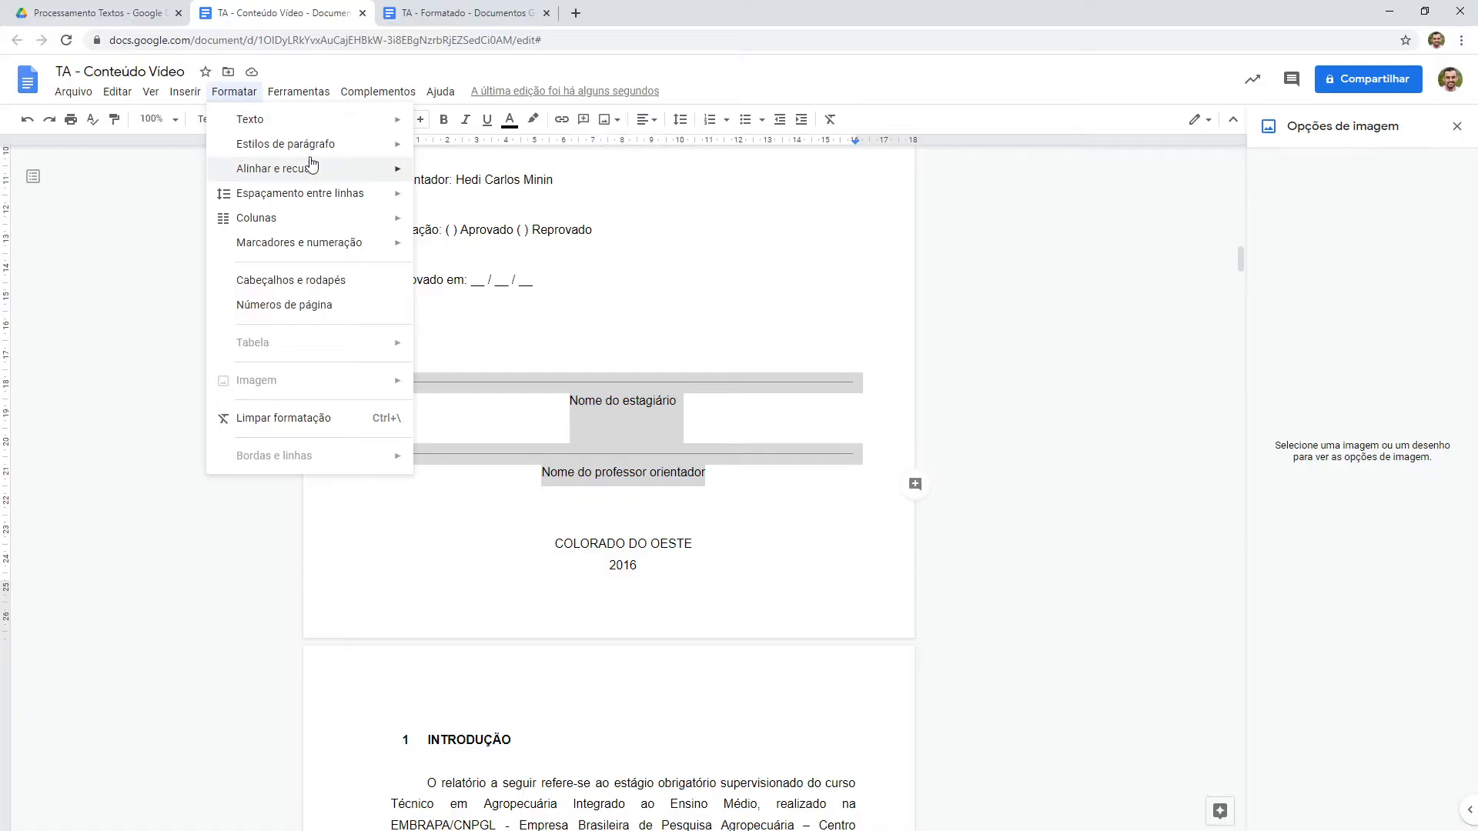
mouse_move(339, 169)
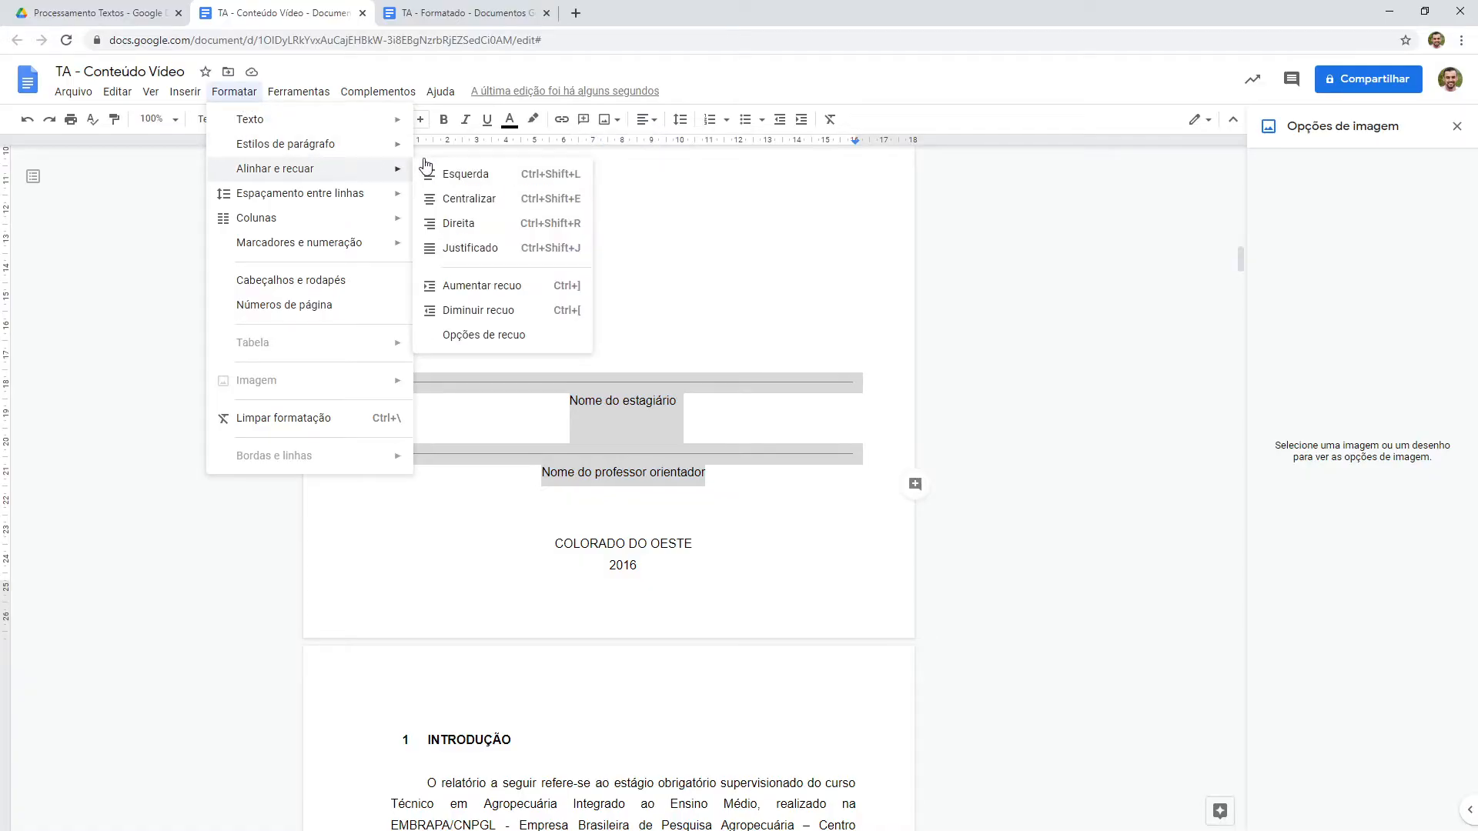
click(531, 336)
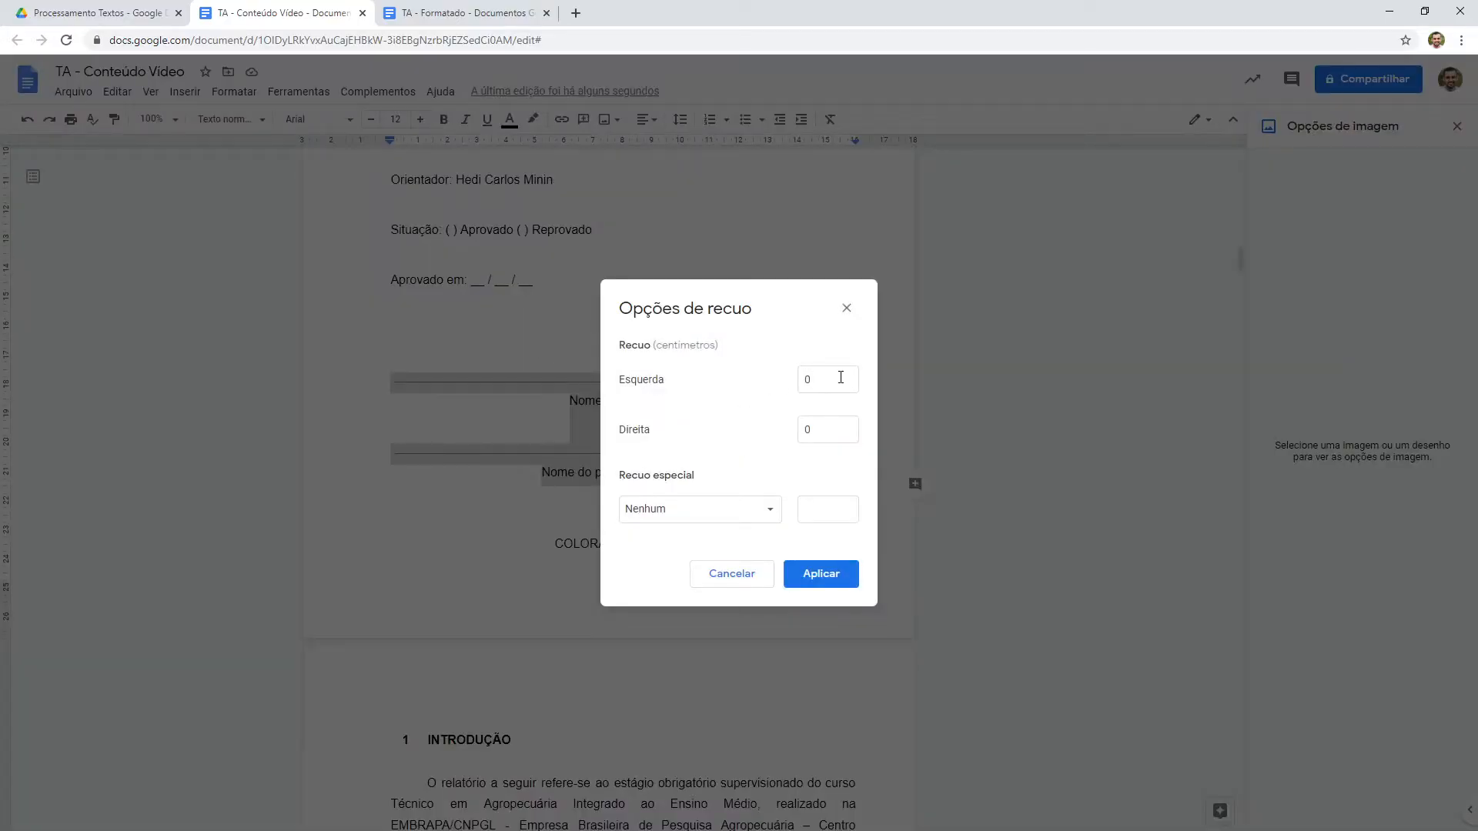
double_click(808, 379)
text(4)
double_click(829, 428)
text(4)
click(823, 574)
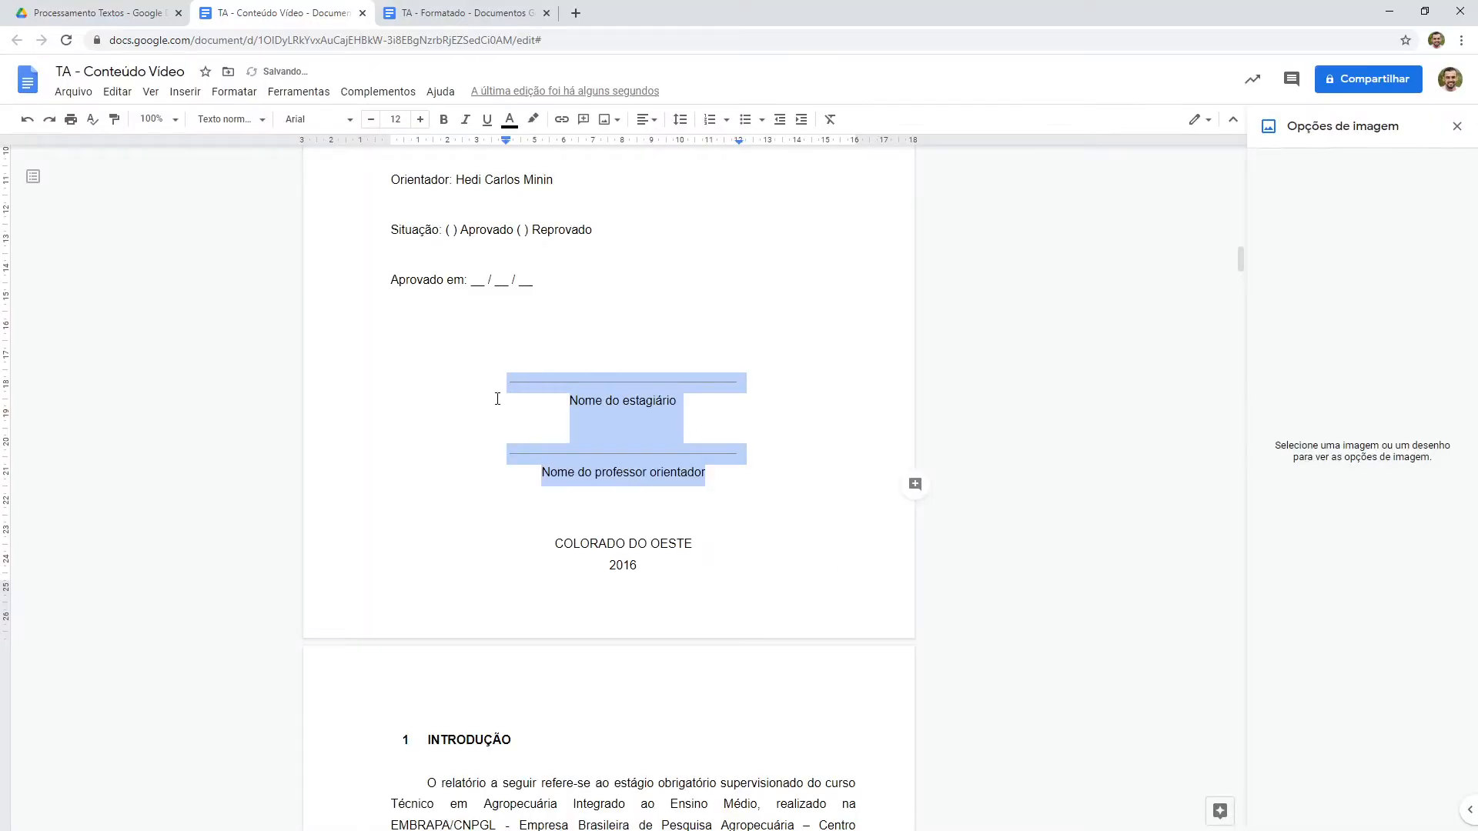
click(772, 416)
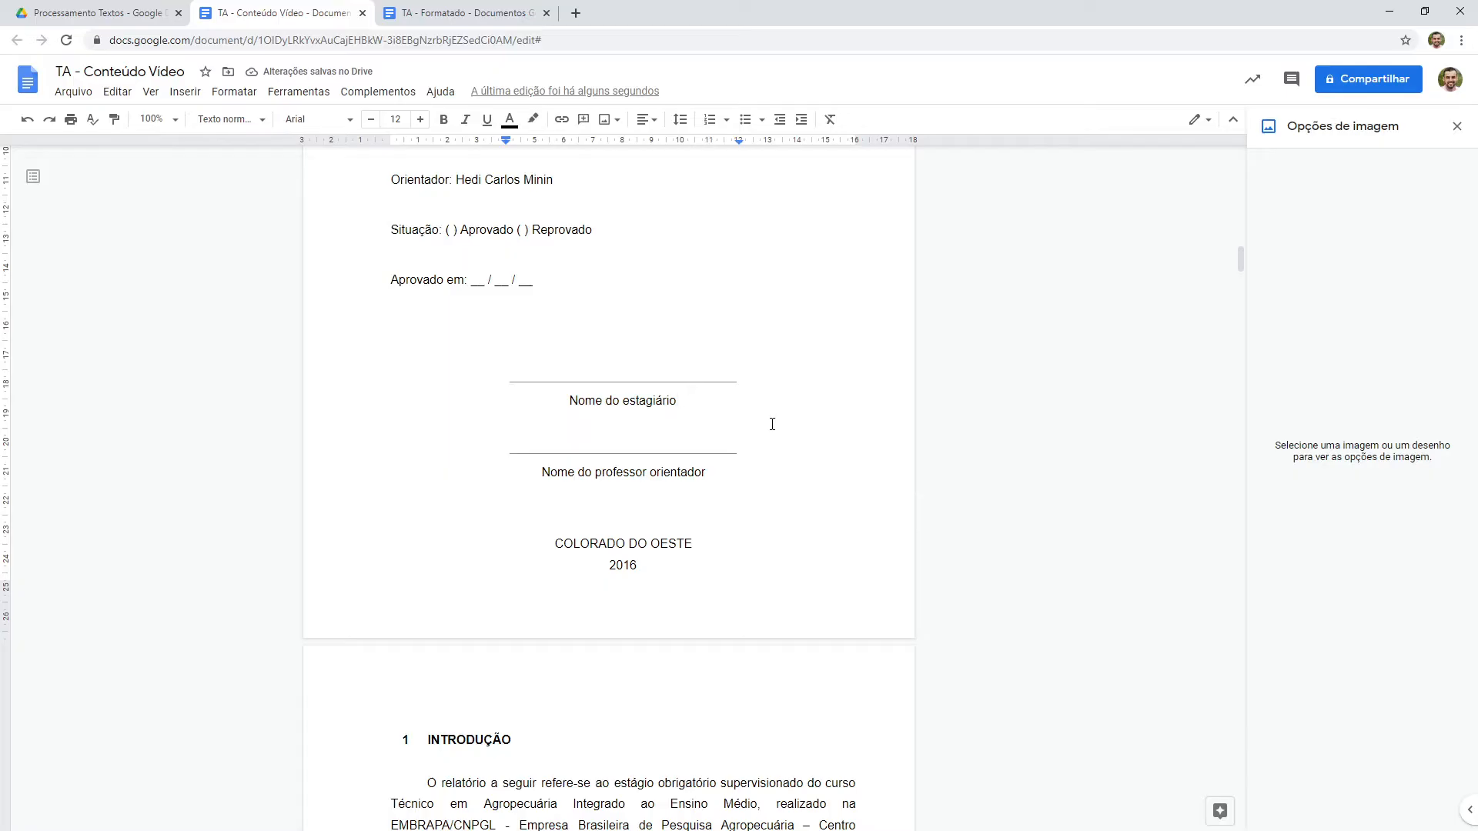
Step: Set the intern's and advisor's signature lines to single line spacing
drag(745, 409, 561, 400)
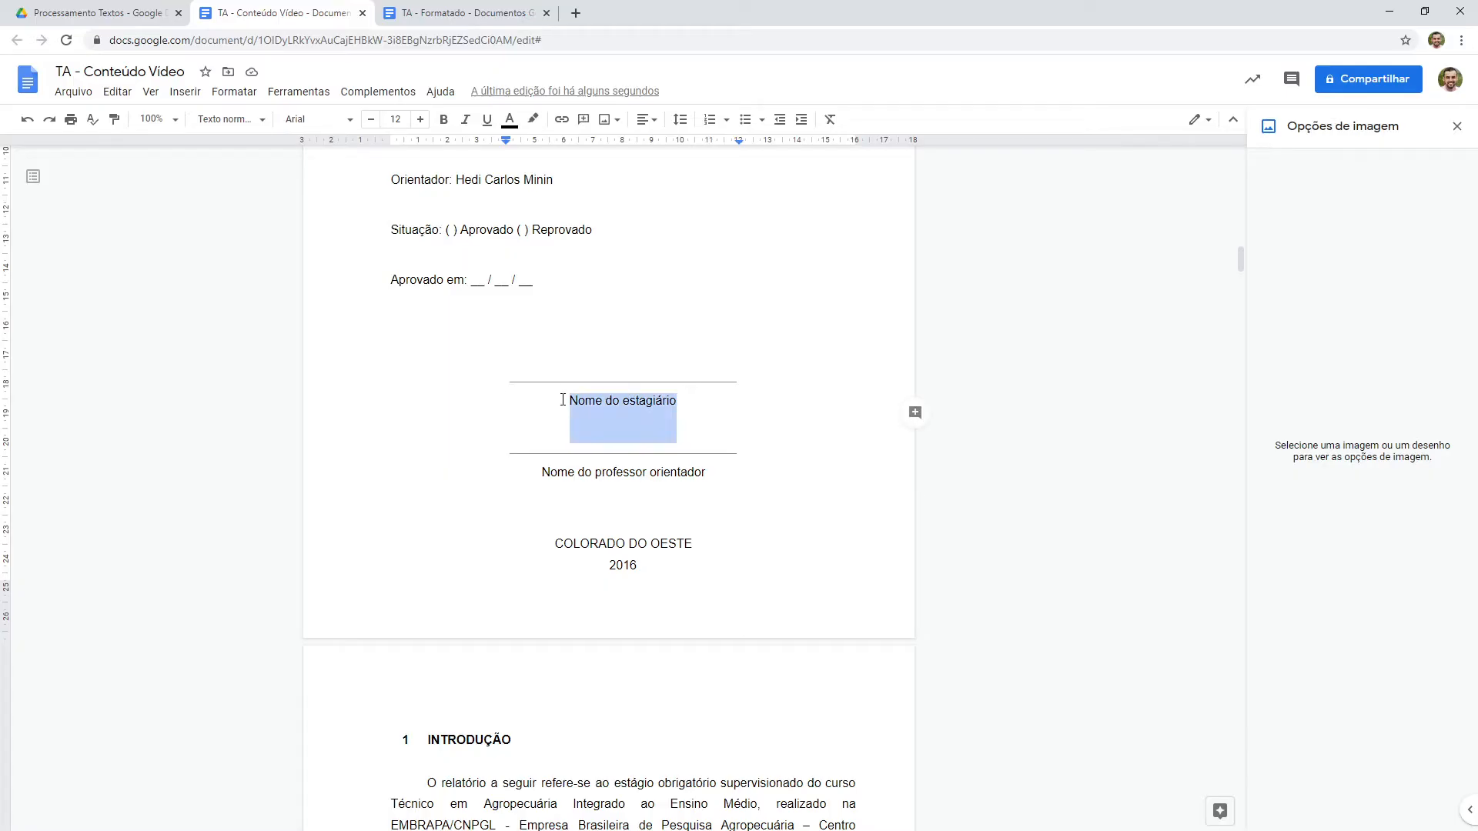
double_click(680, 382)
click(680, 120)
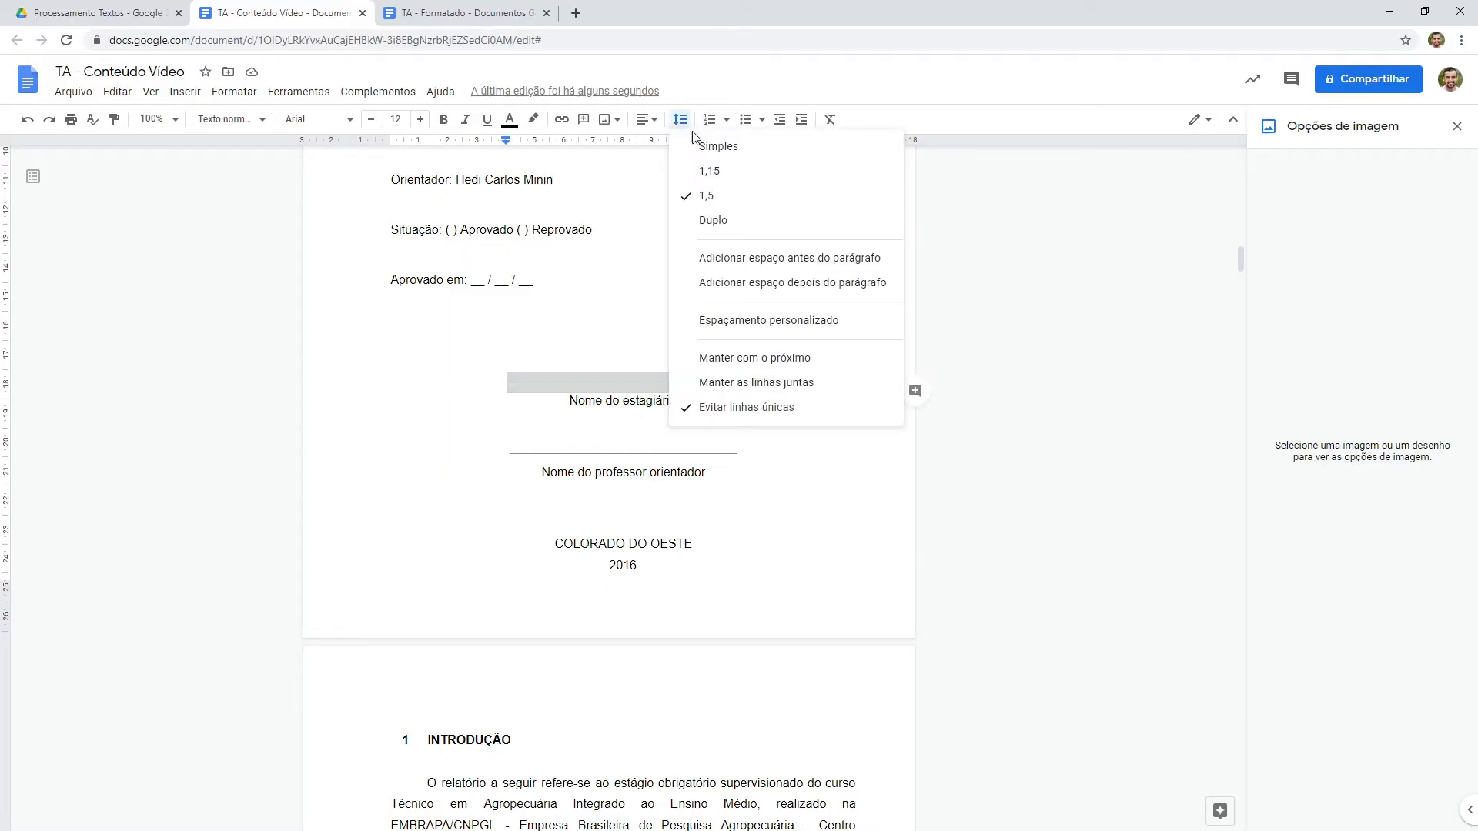
click(710, 154)
drag(739, 445, 505, 445)
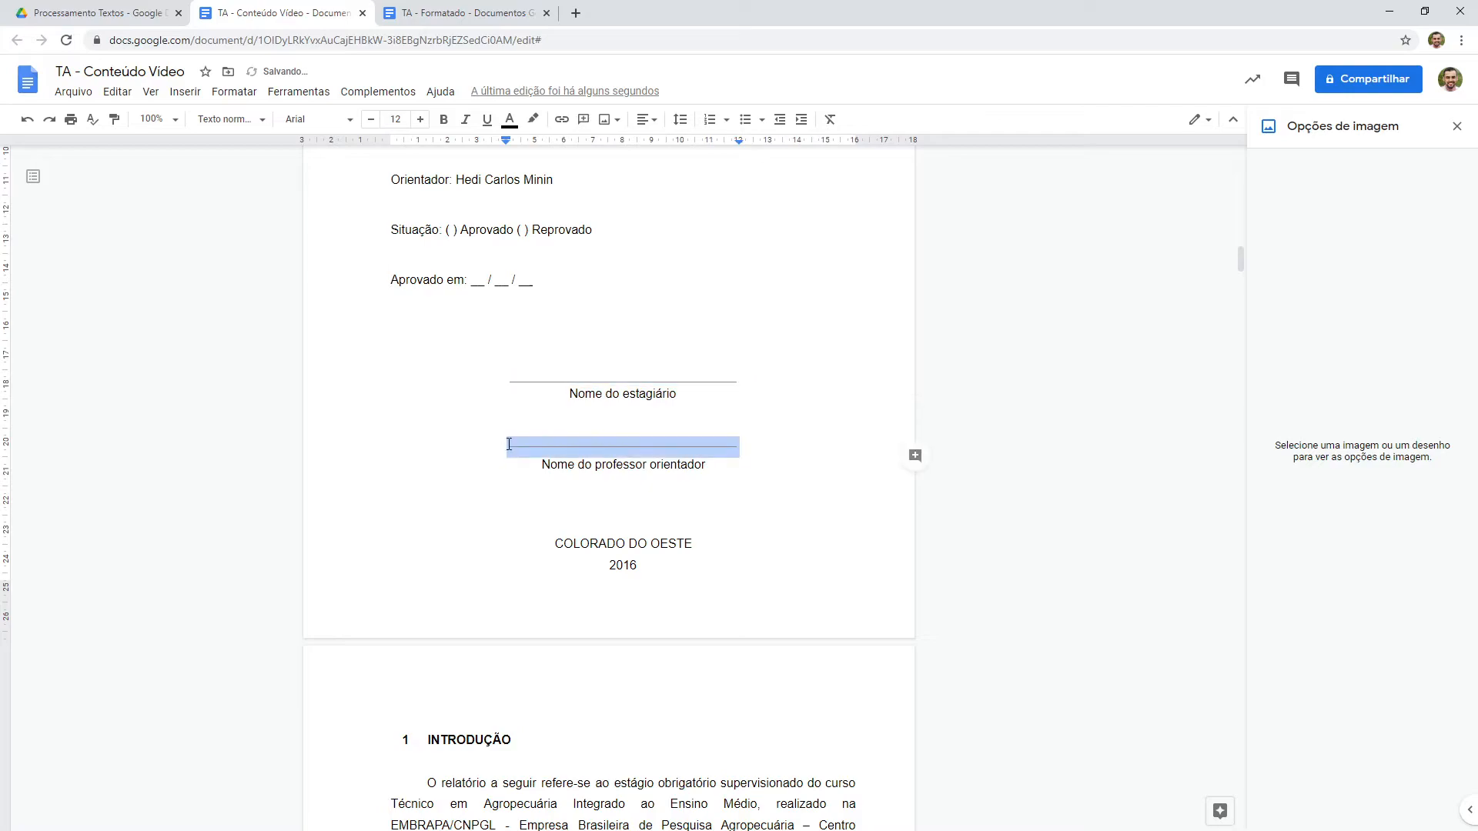
click(681, 120)
click(686, 146)
click(715, 458)
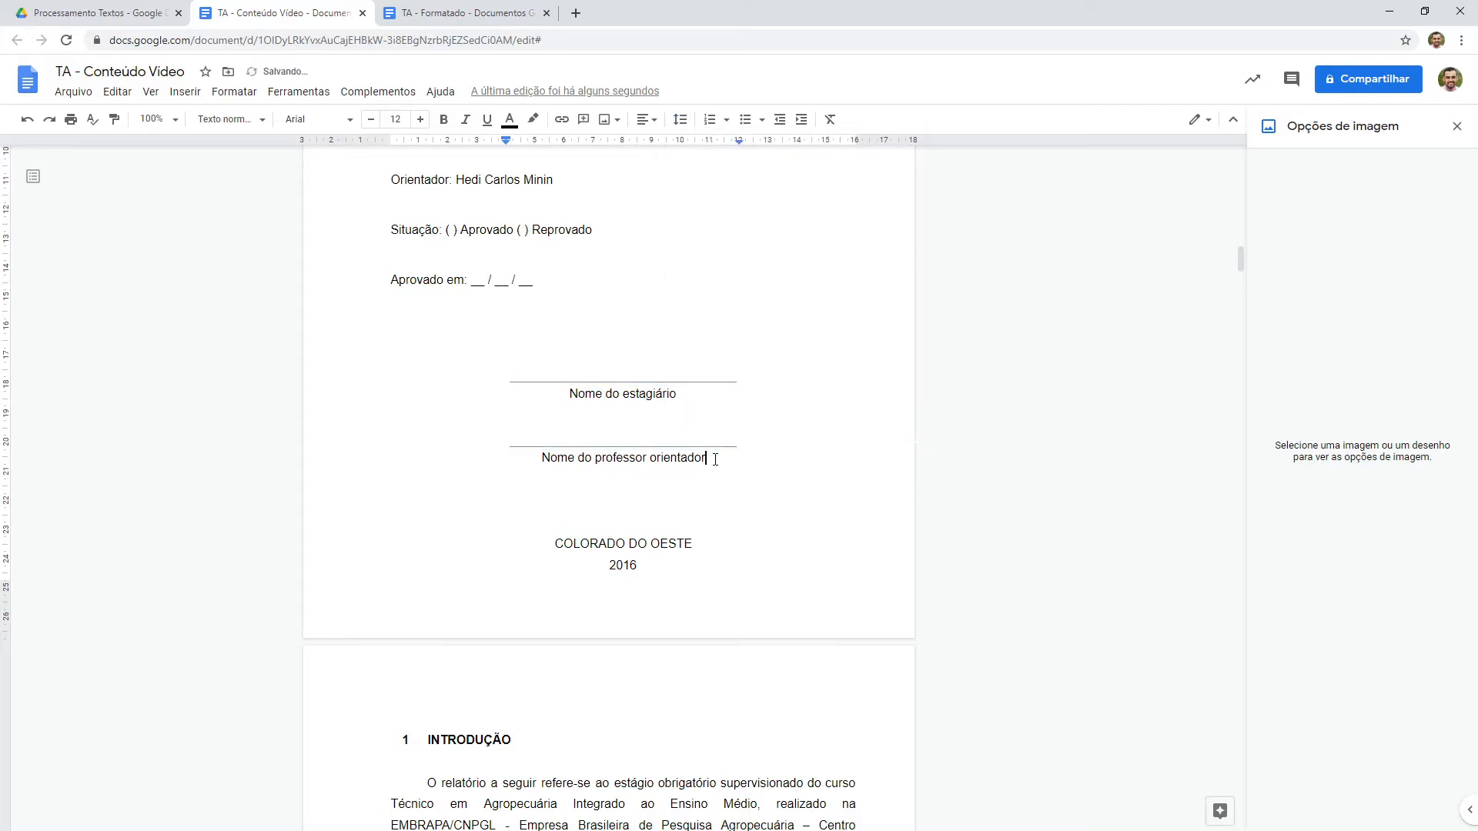
Step: Delete the empty line above the signature block to pull it up
click(614, 346)
key(Delete)
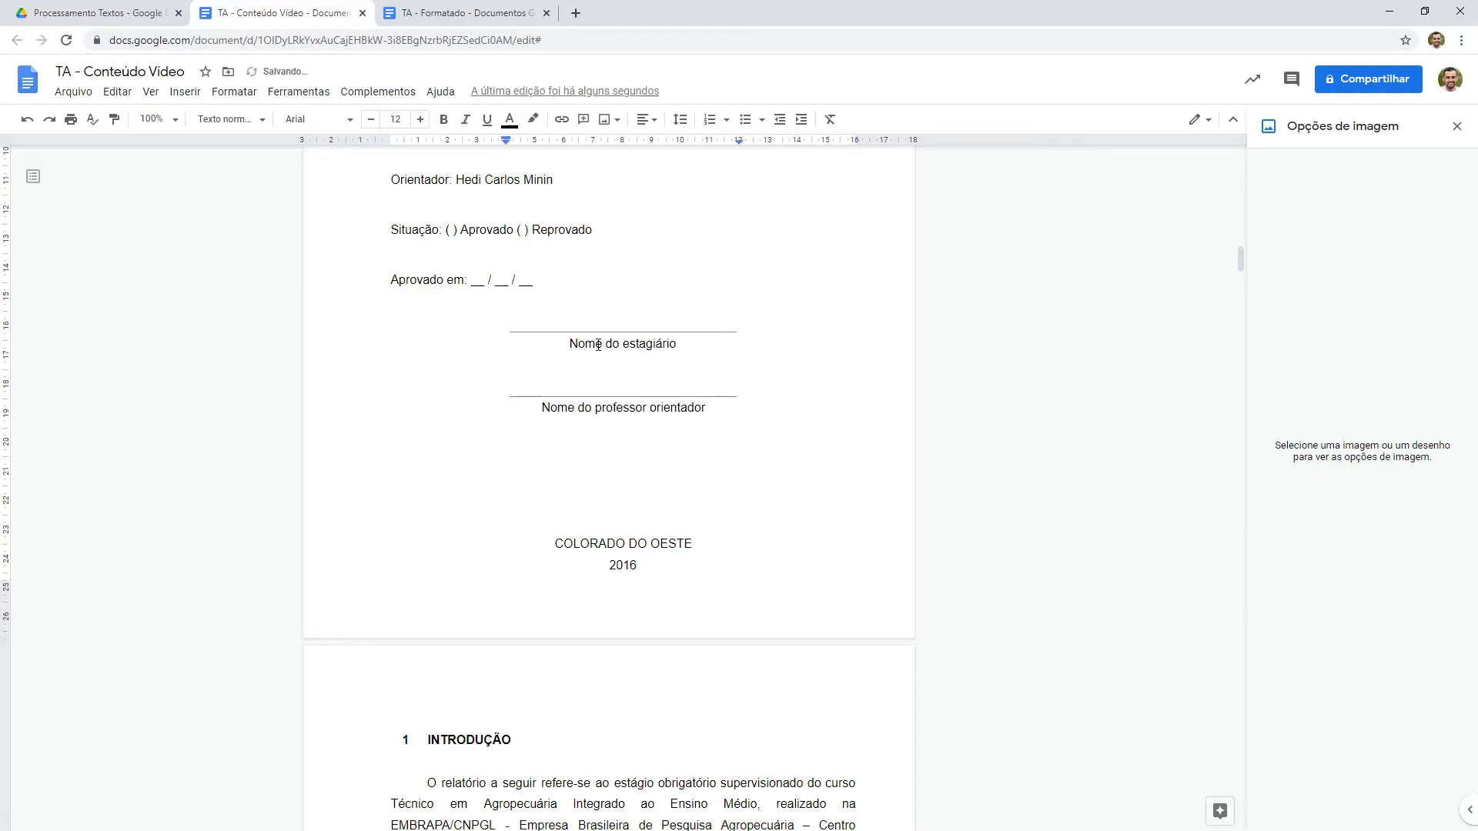
scroll(593, 341, up, 5)
Step: Review the finished page, then switch to the TA - Formatado document and scroll through it
scroll(562, 338, down, 2)
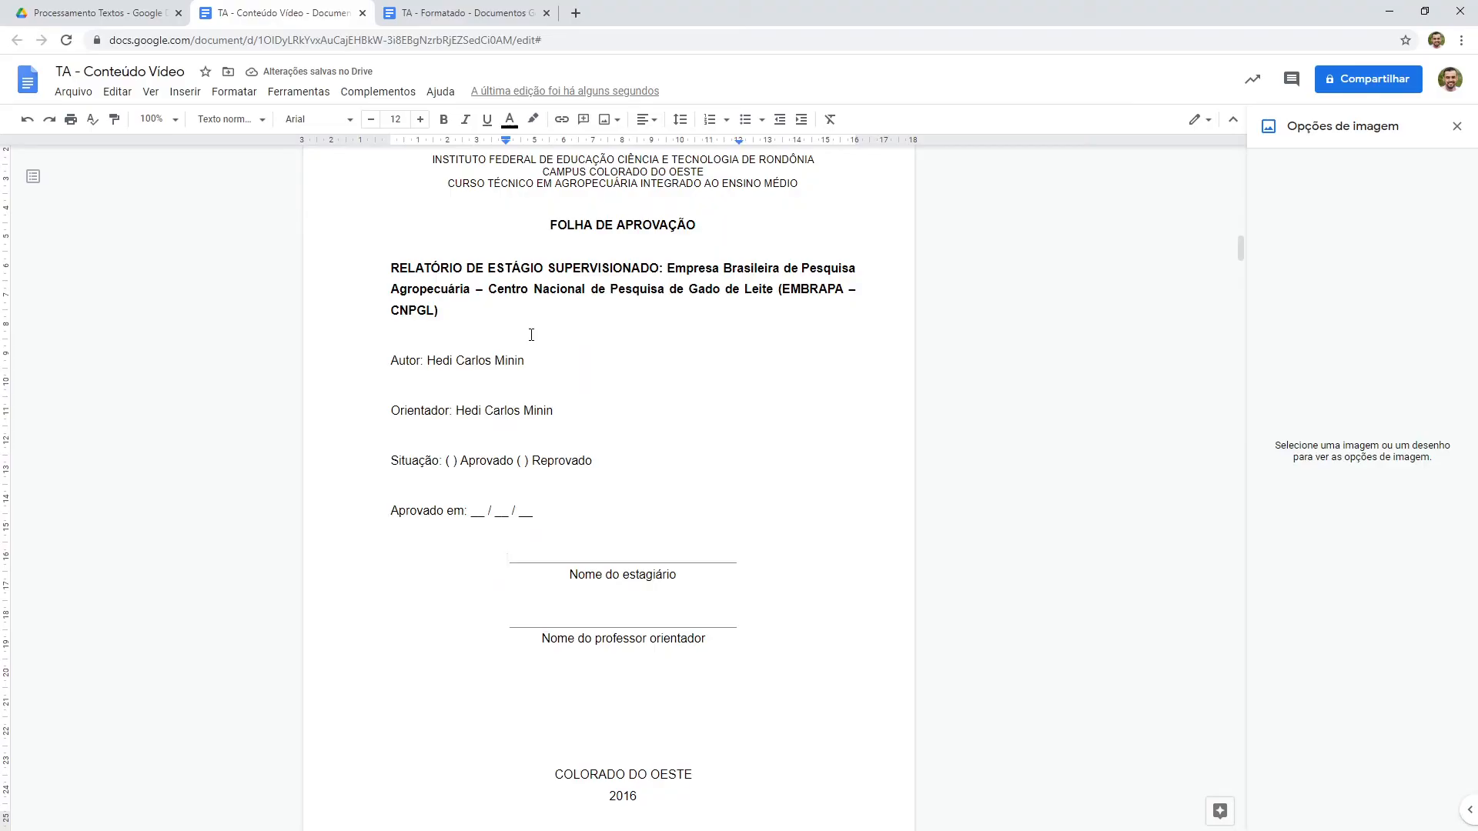
scroll(554, 316, down, 5)
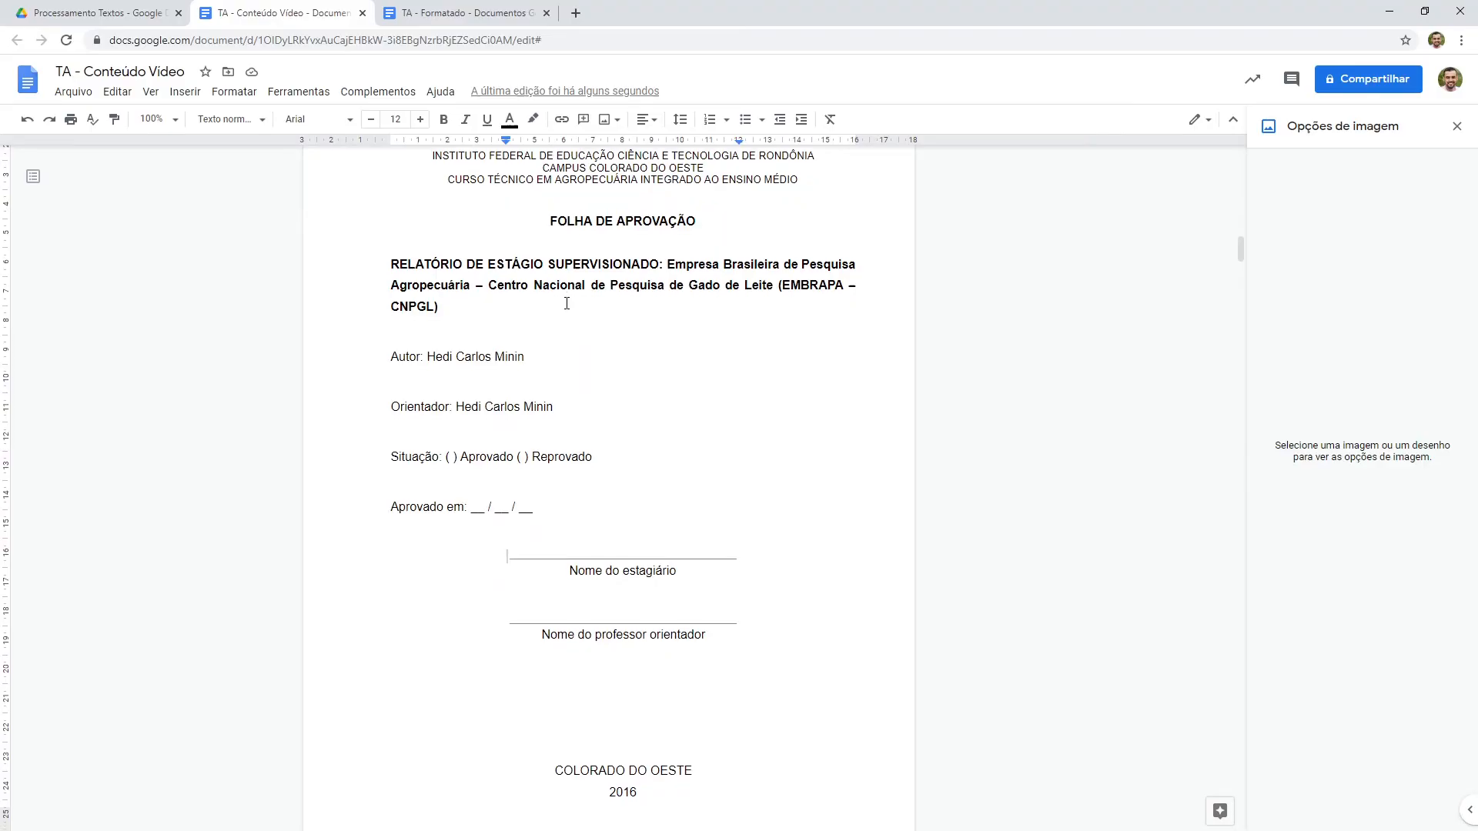
click(492, 8)
scroll(628, 529, down, 11)
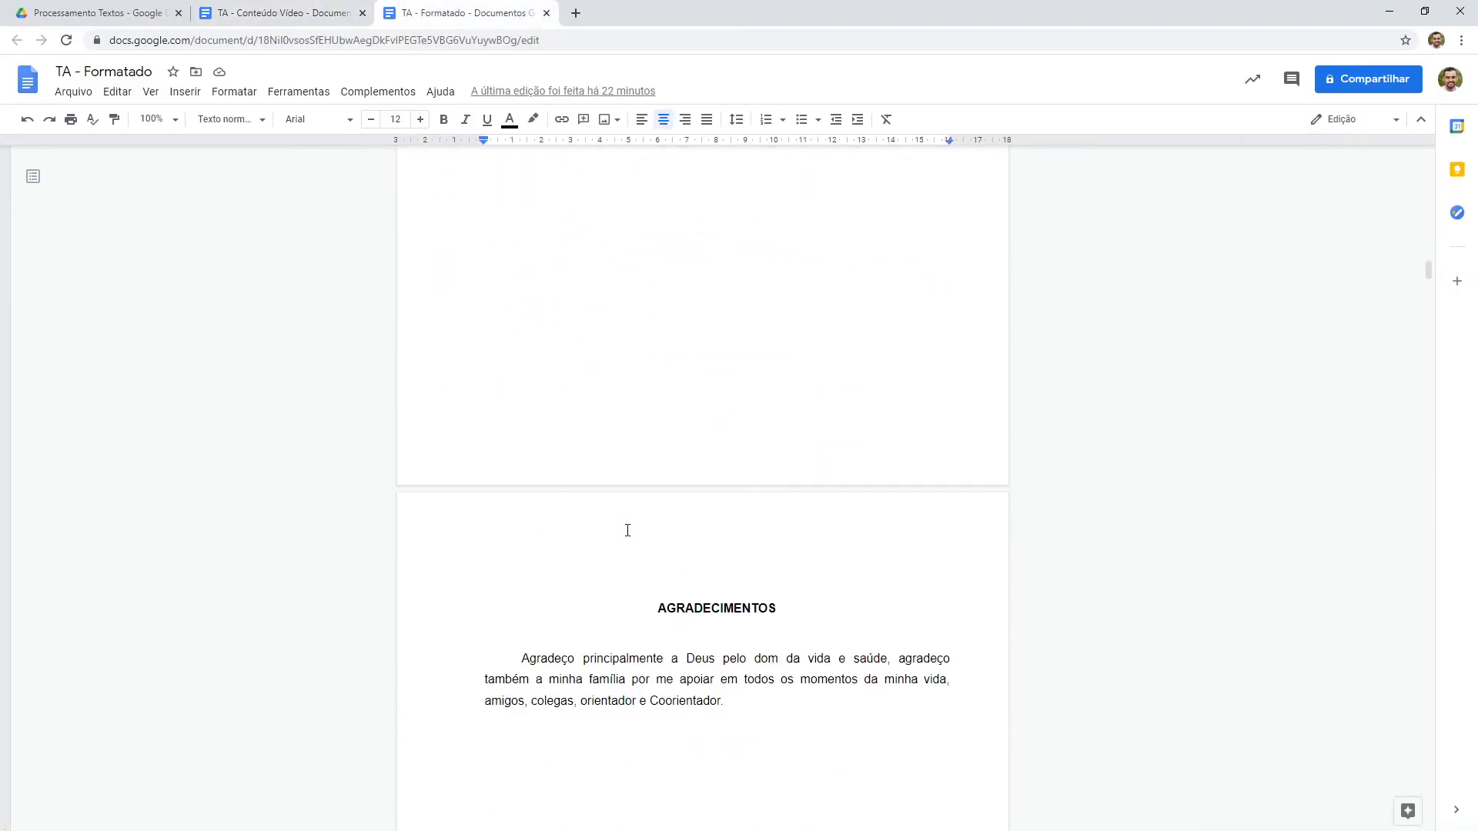
scroll(628, 529, down, 16)
scroll(628, 529, up, 9)
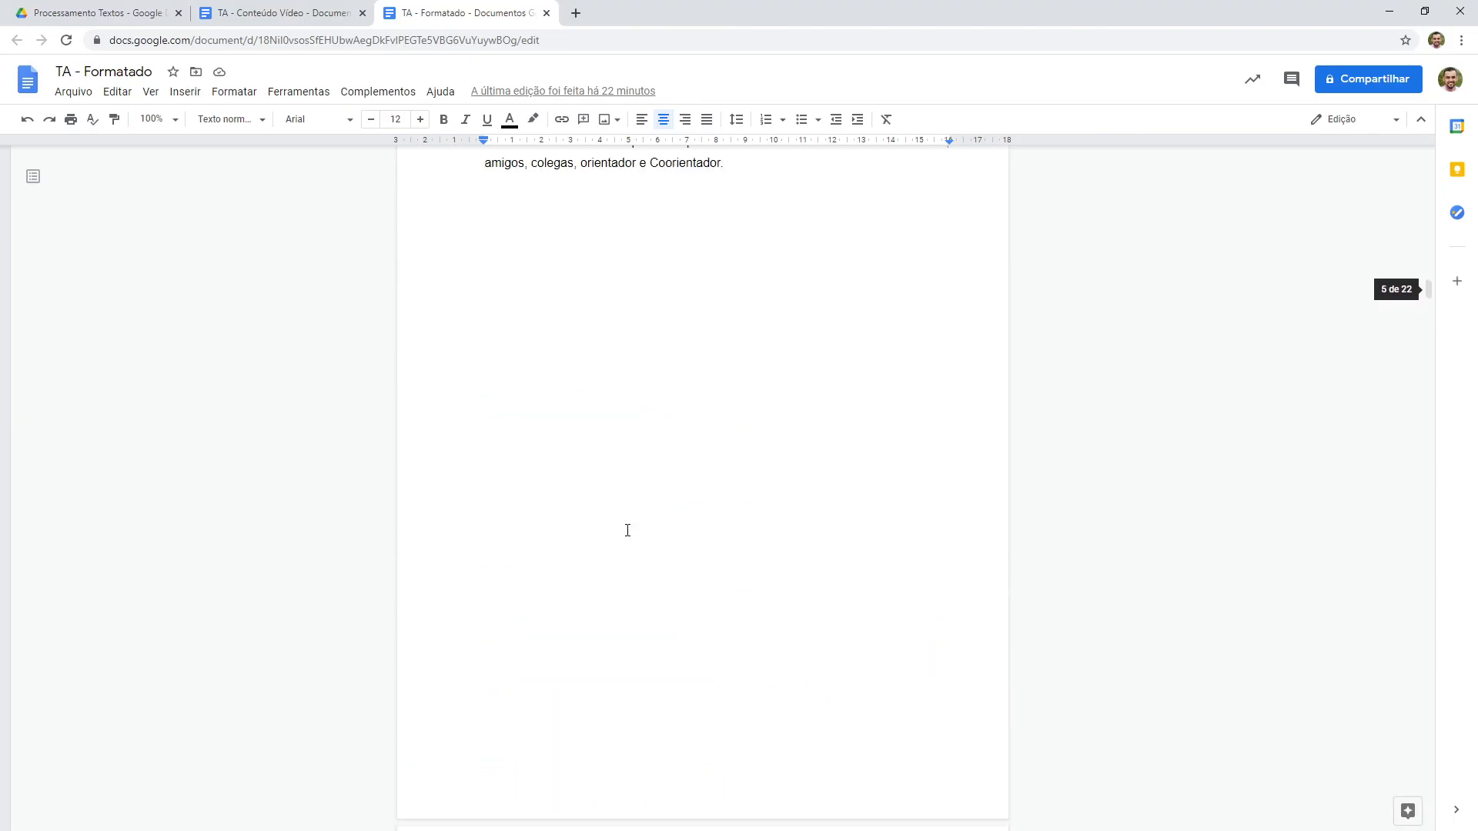
scroll(627, 530, up, 20)
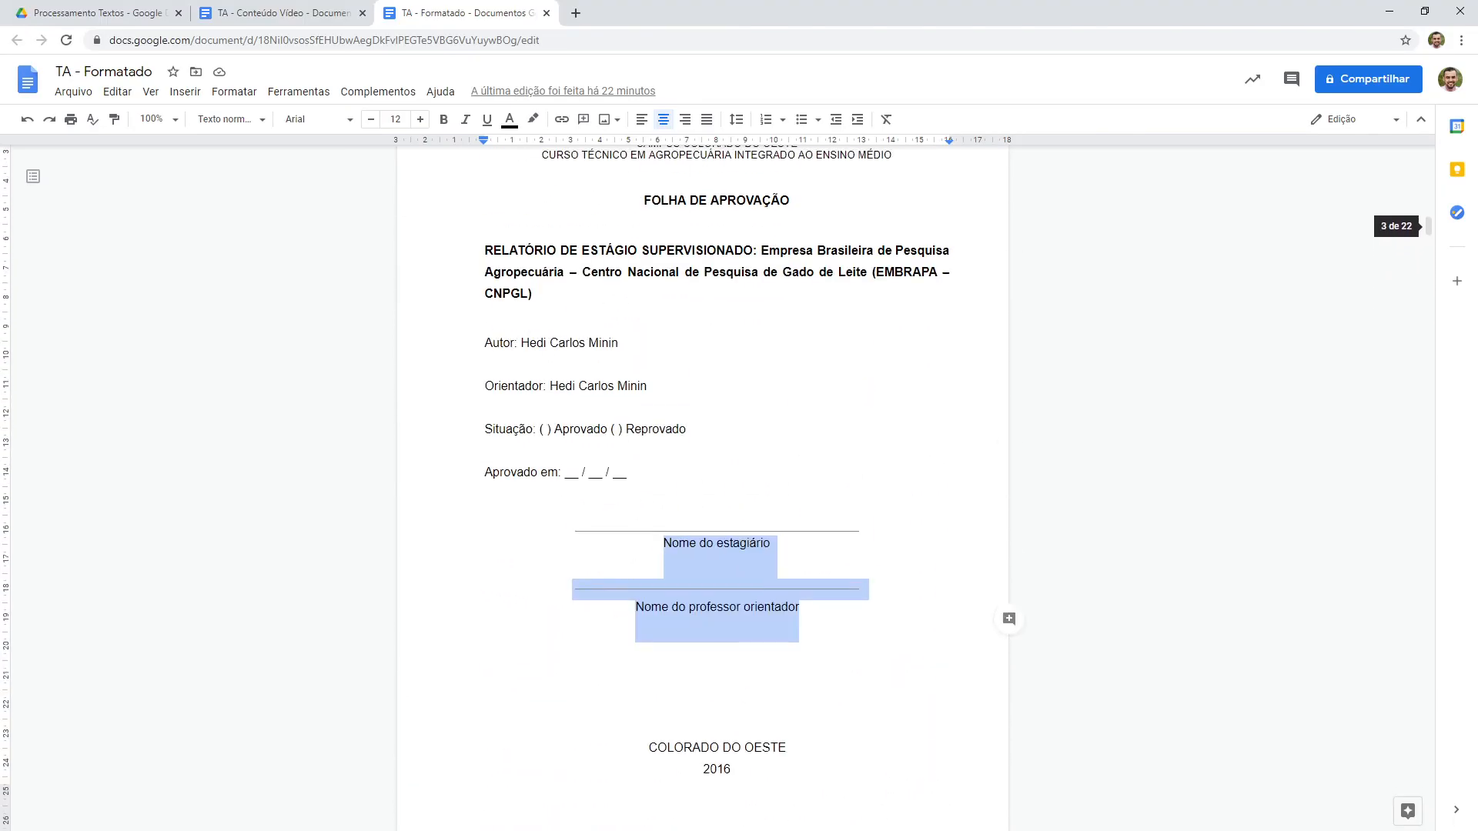